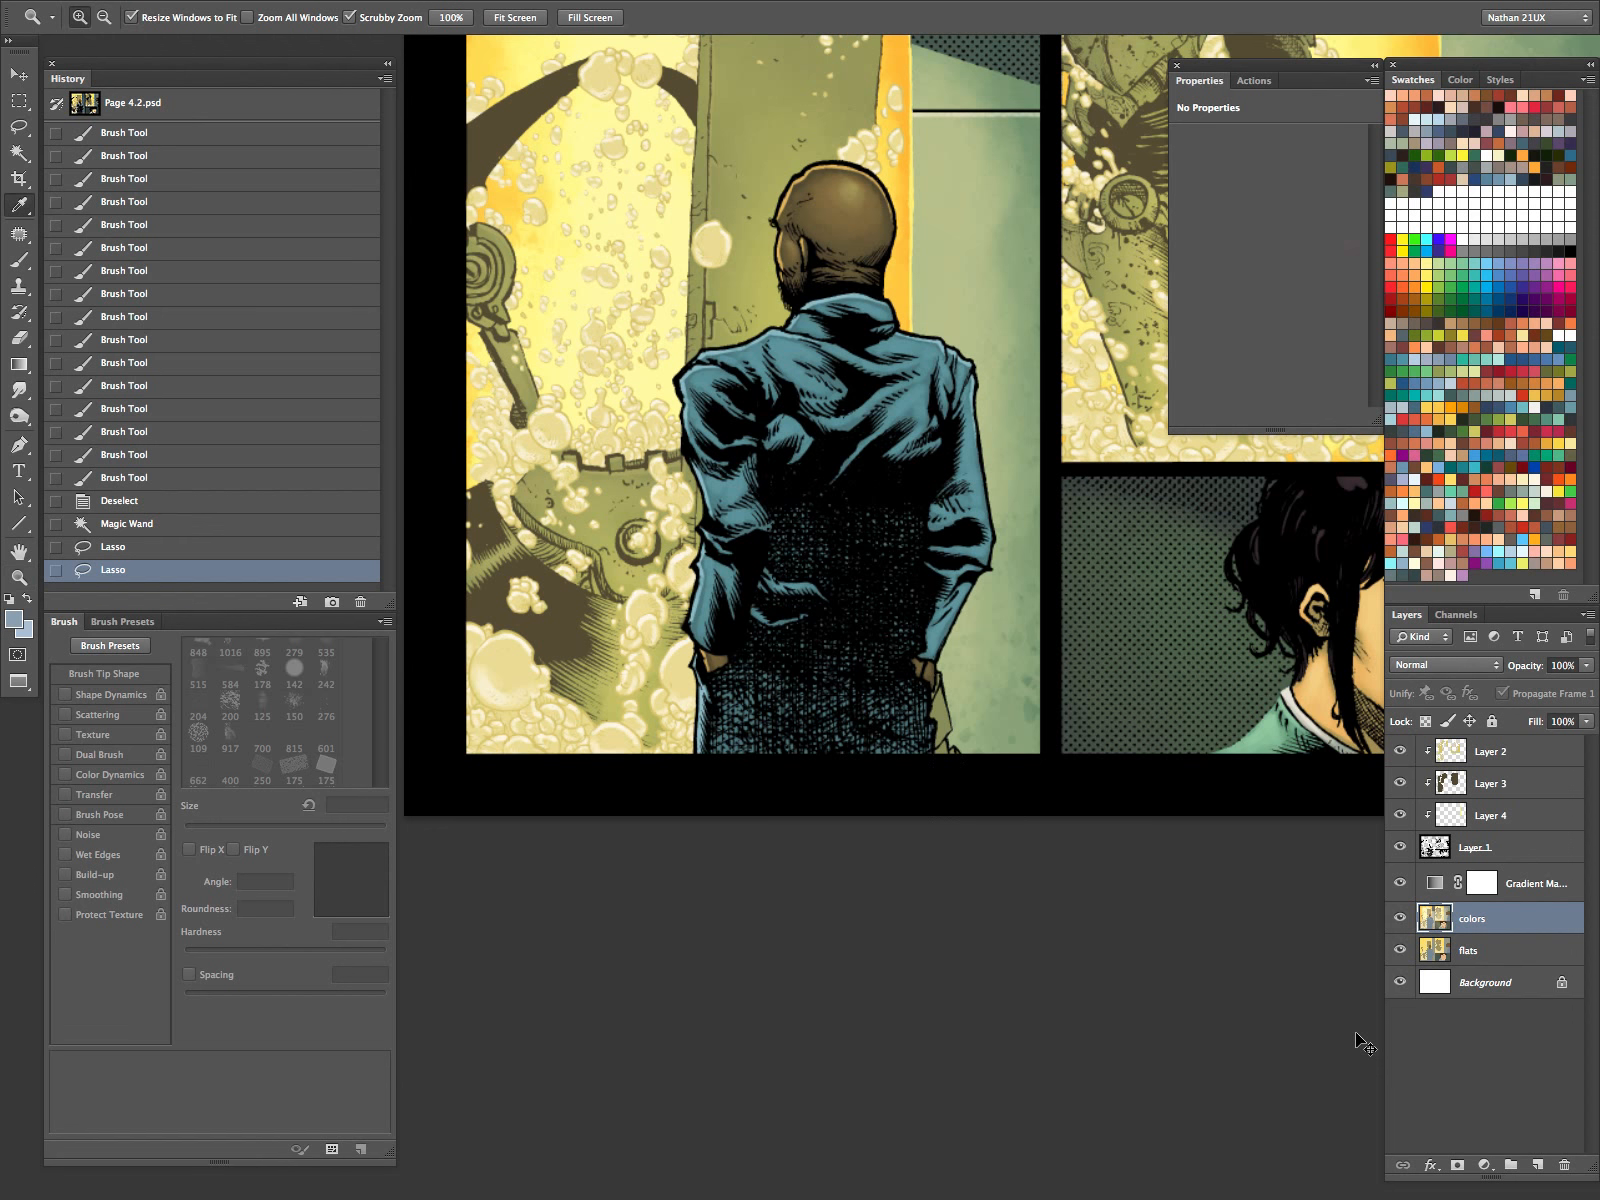
Apply Hue/Saturation to the selected jagged shape beside the man's right hip with Saturation -42 and Lightness -32.
key(ctrl+u)
drag(1291, 306, 1250, 257)
scroll(693, 238, up, 5)
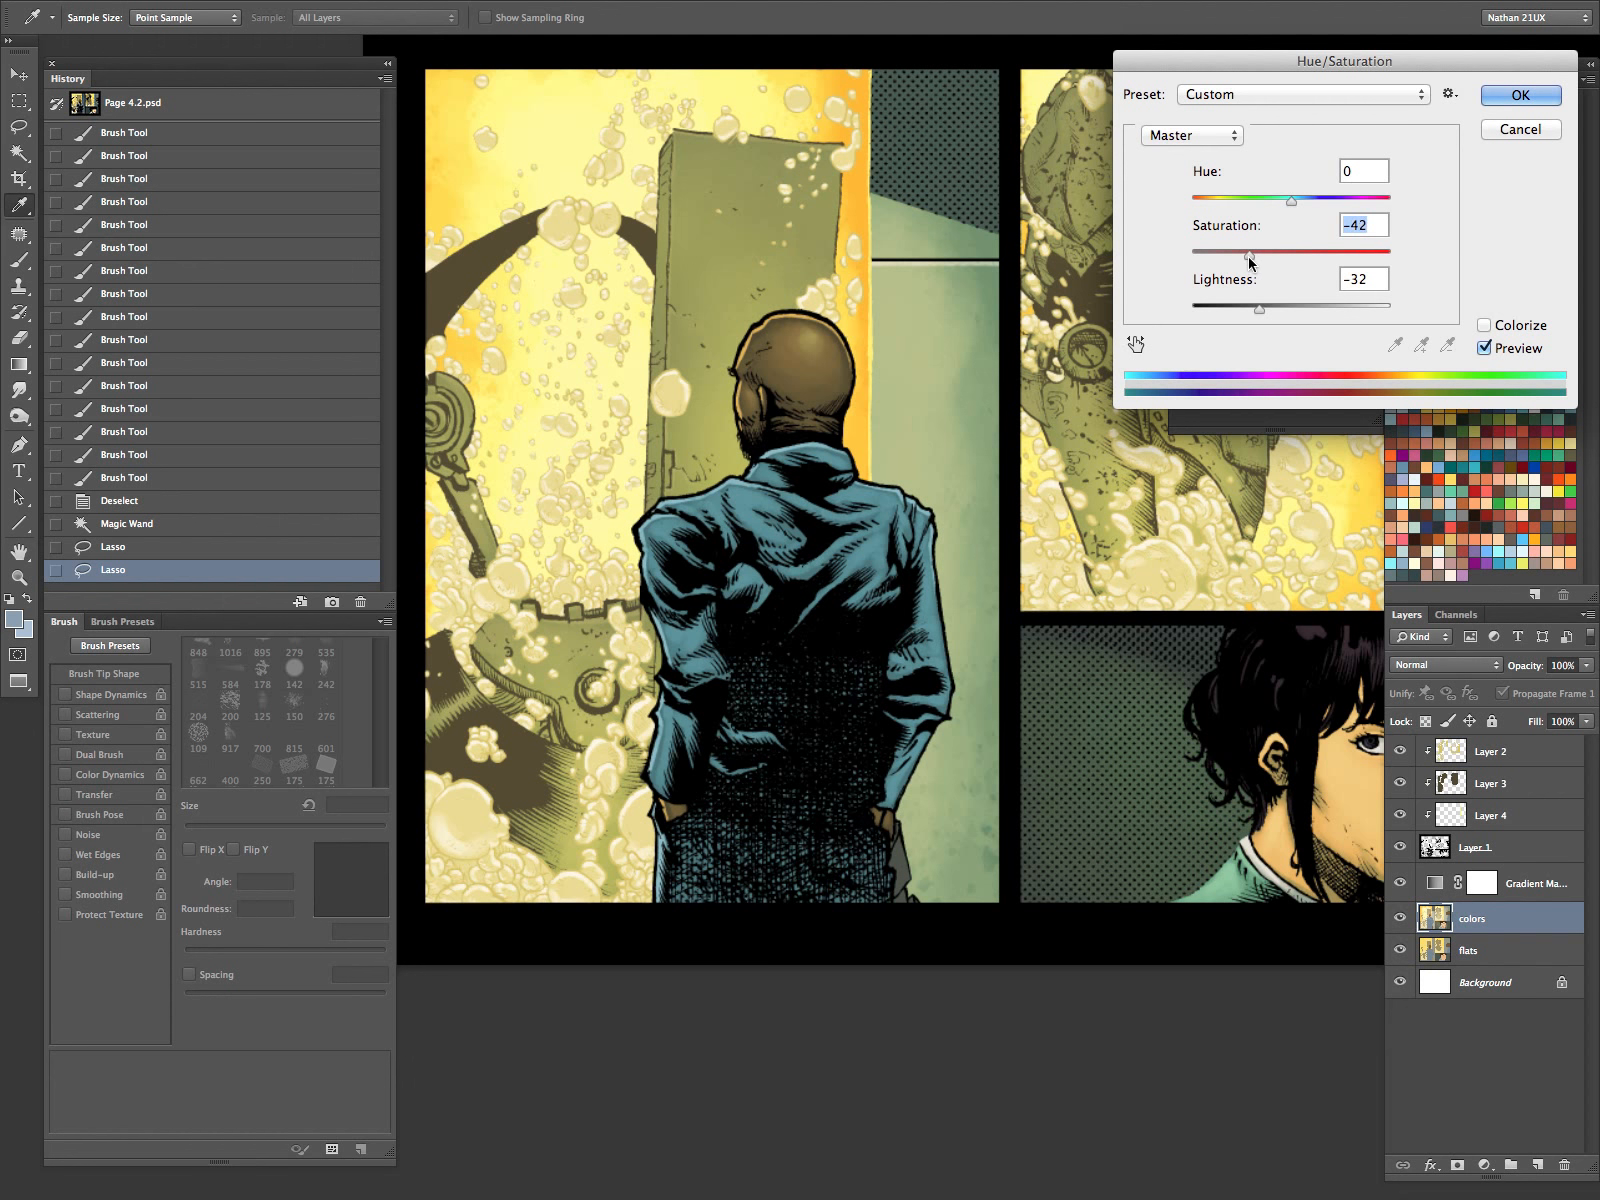
click(1508, 101)
With the Gradient Map temporarily hidden, sample the jagged shape's colour and change the foreground to the lighter warm grey #918876.
key(z)
click(1400, 883)
drag(928, 836, 1000, 836)
key(b)
alt+click(855, 900)
click(16, 621)
click(580, 952)
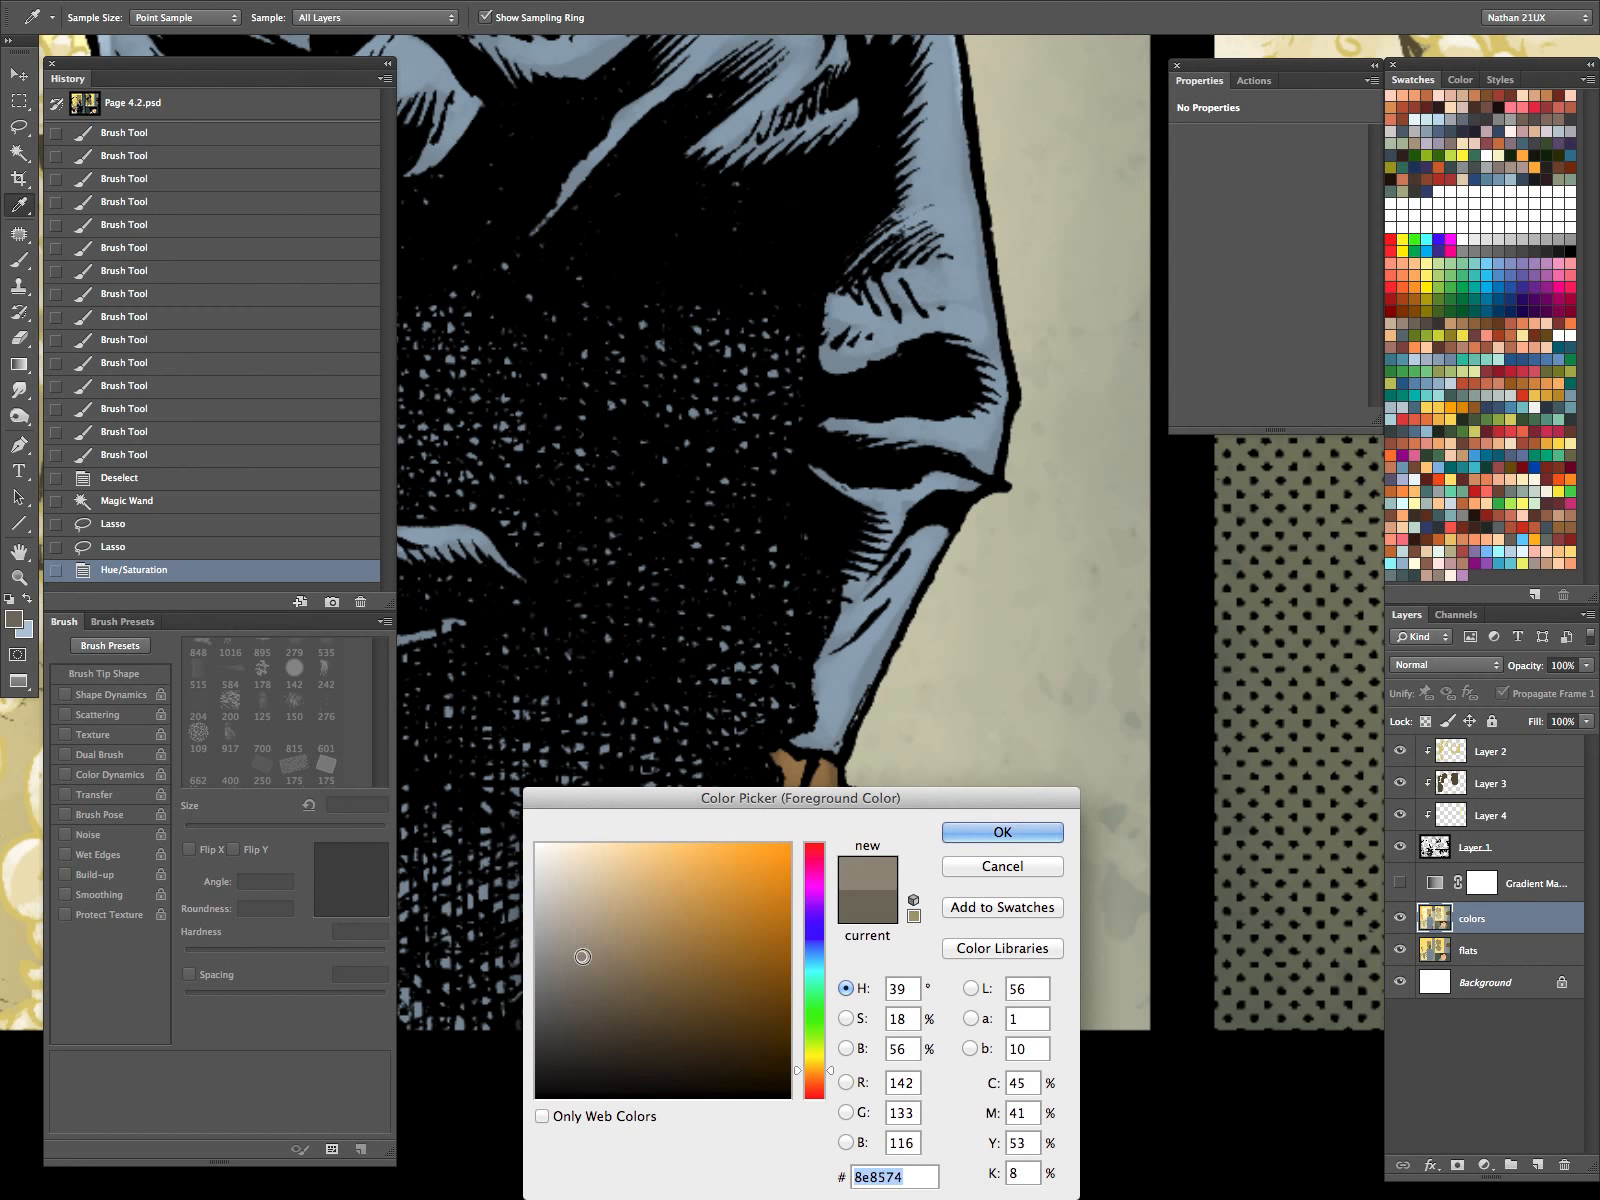
click(1021, 829)
click(1400, 883)
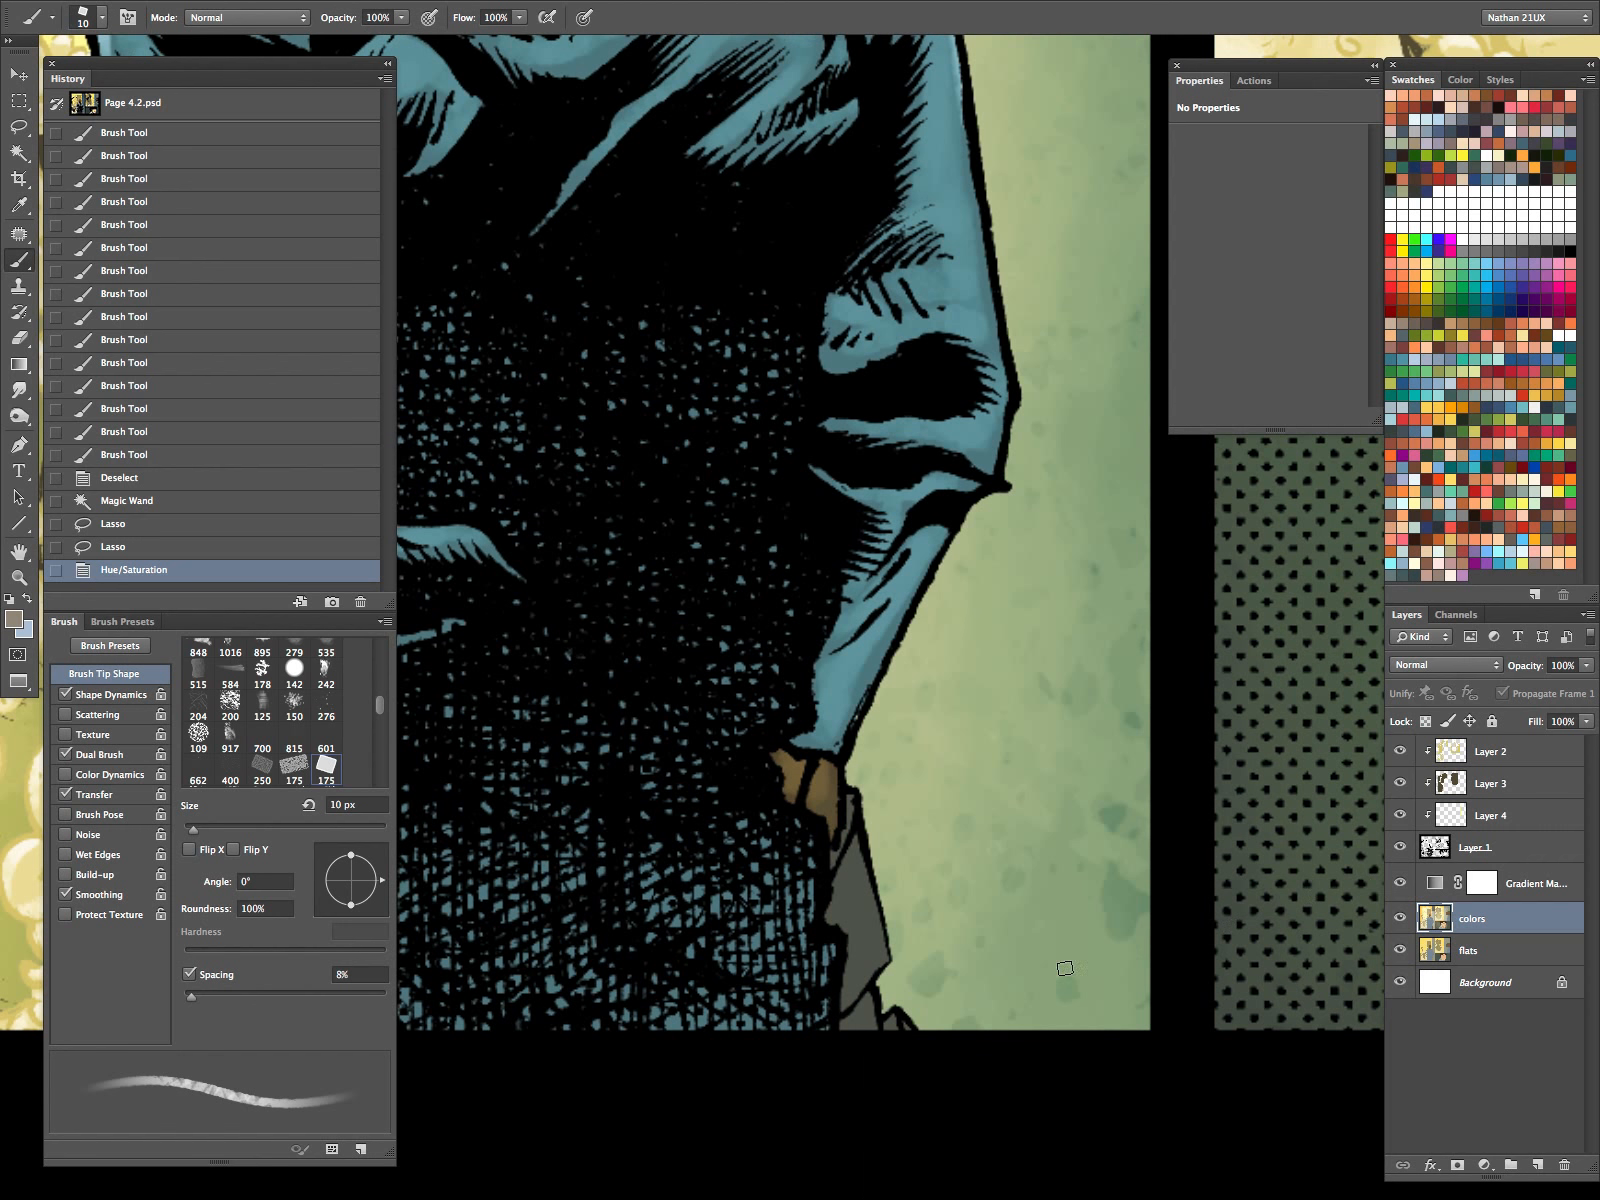
Paint the jagged shape's narrow upper tip beside the hand with an 8 px brush, lightening the foreground colour between strokes.
key(bracketleft)
key(bracketleft)
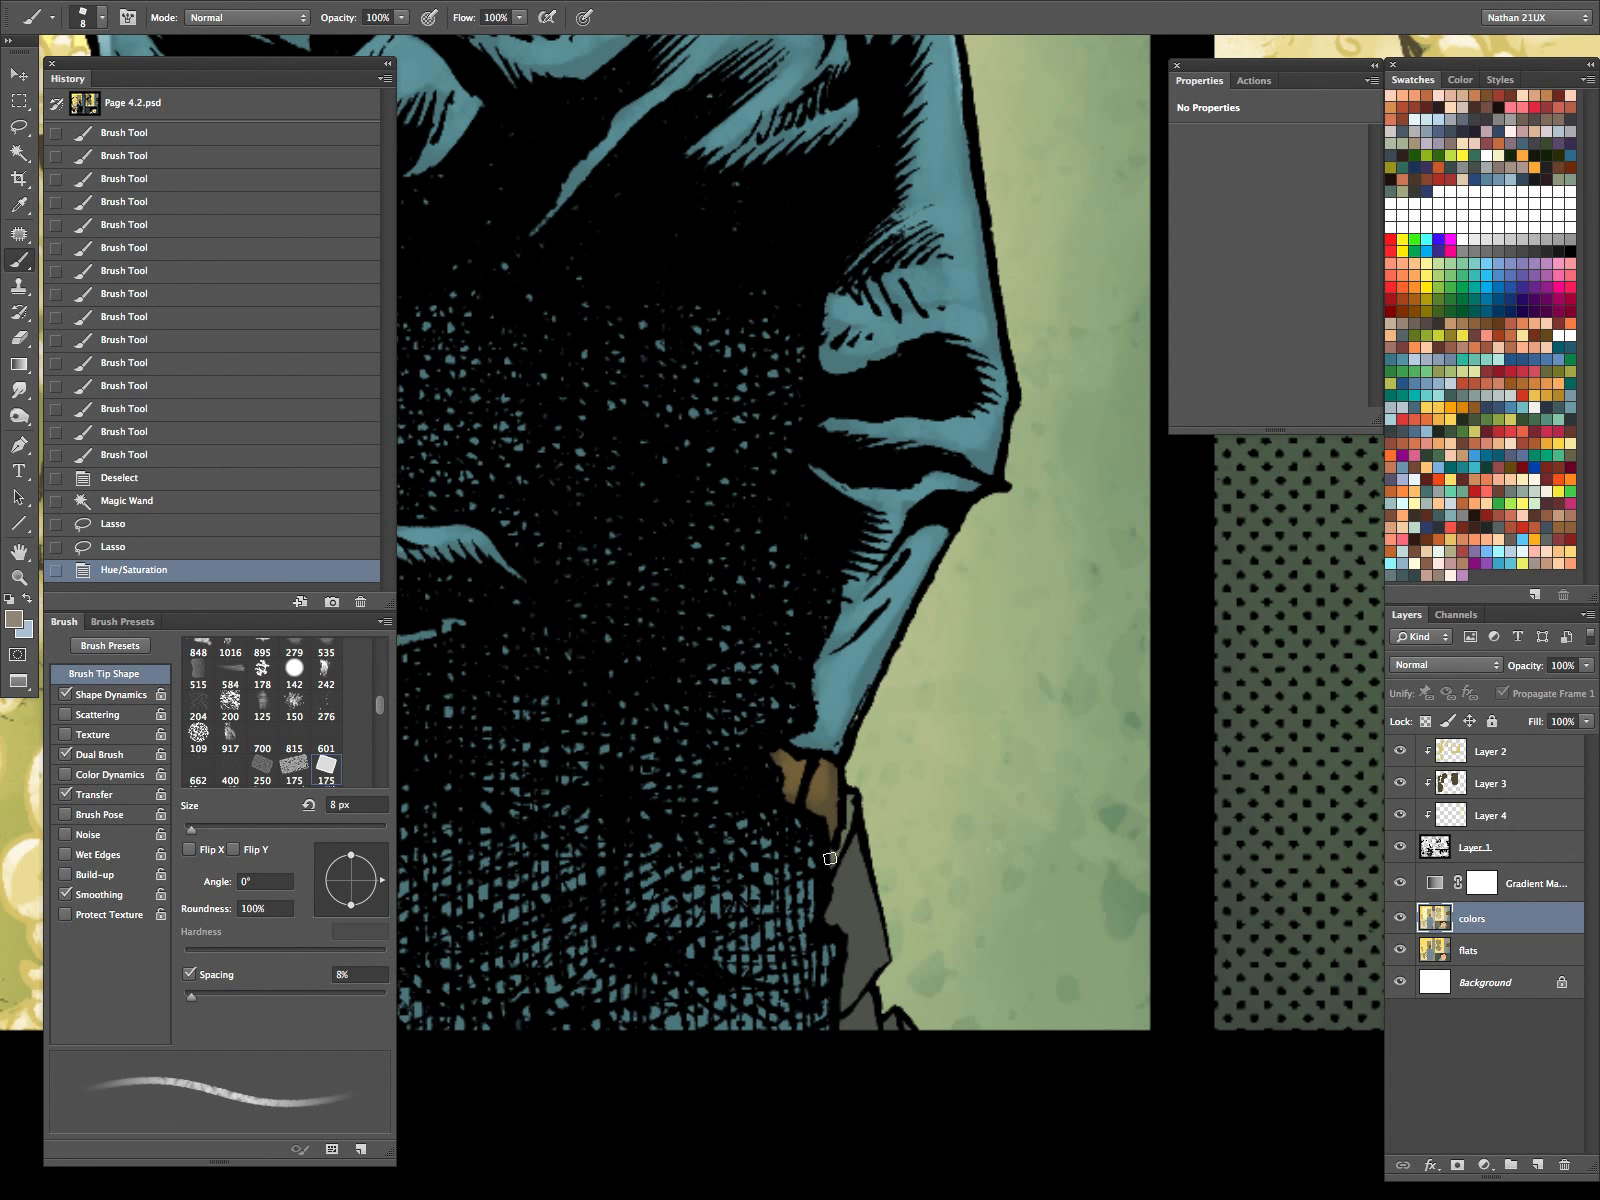
drag(830, 858, 844, 791)
click(14, 620)
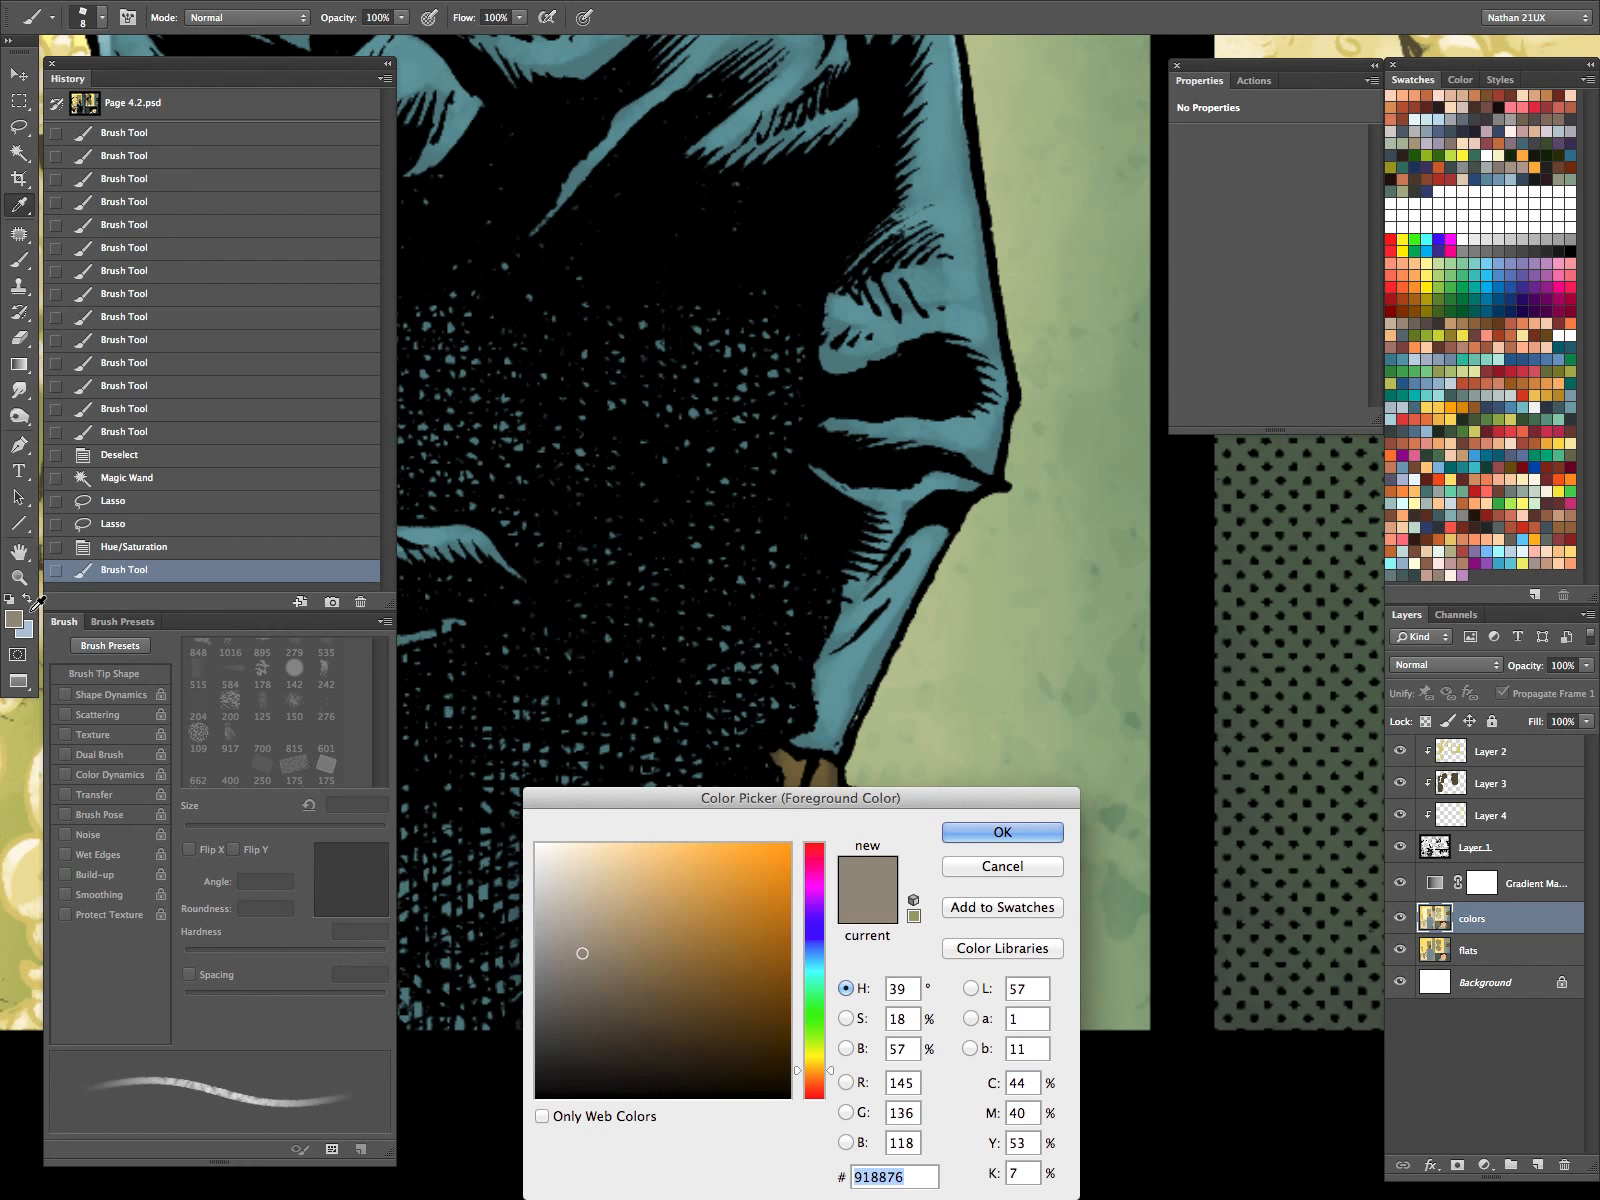
click(582, 928)
click(992, 830)
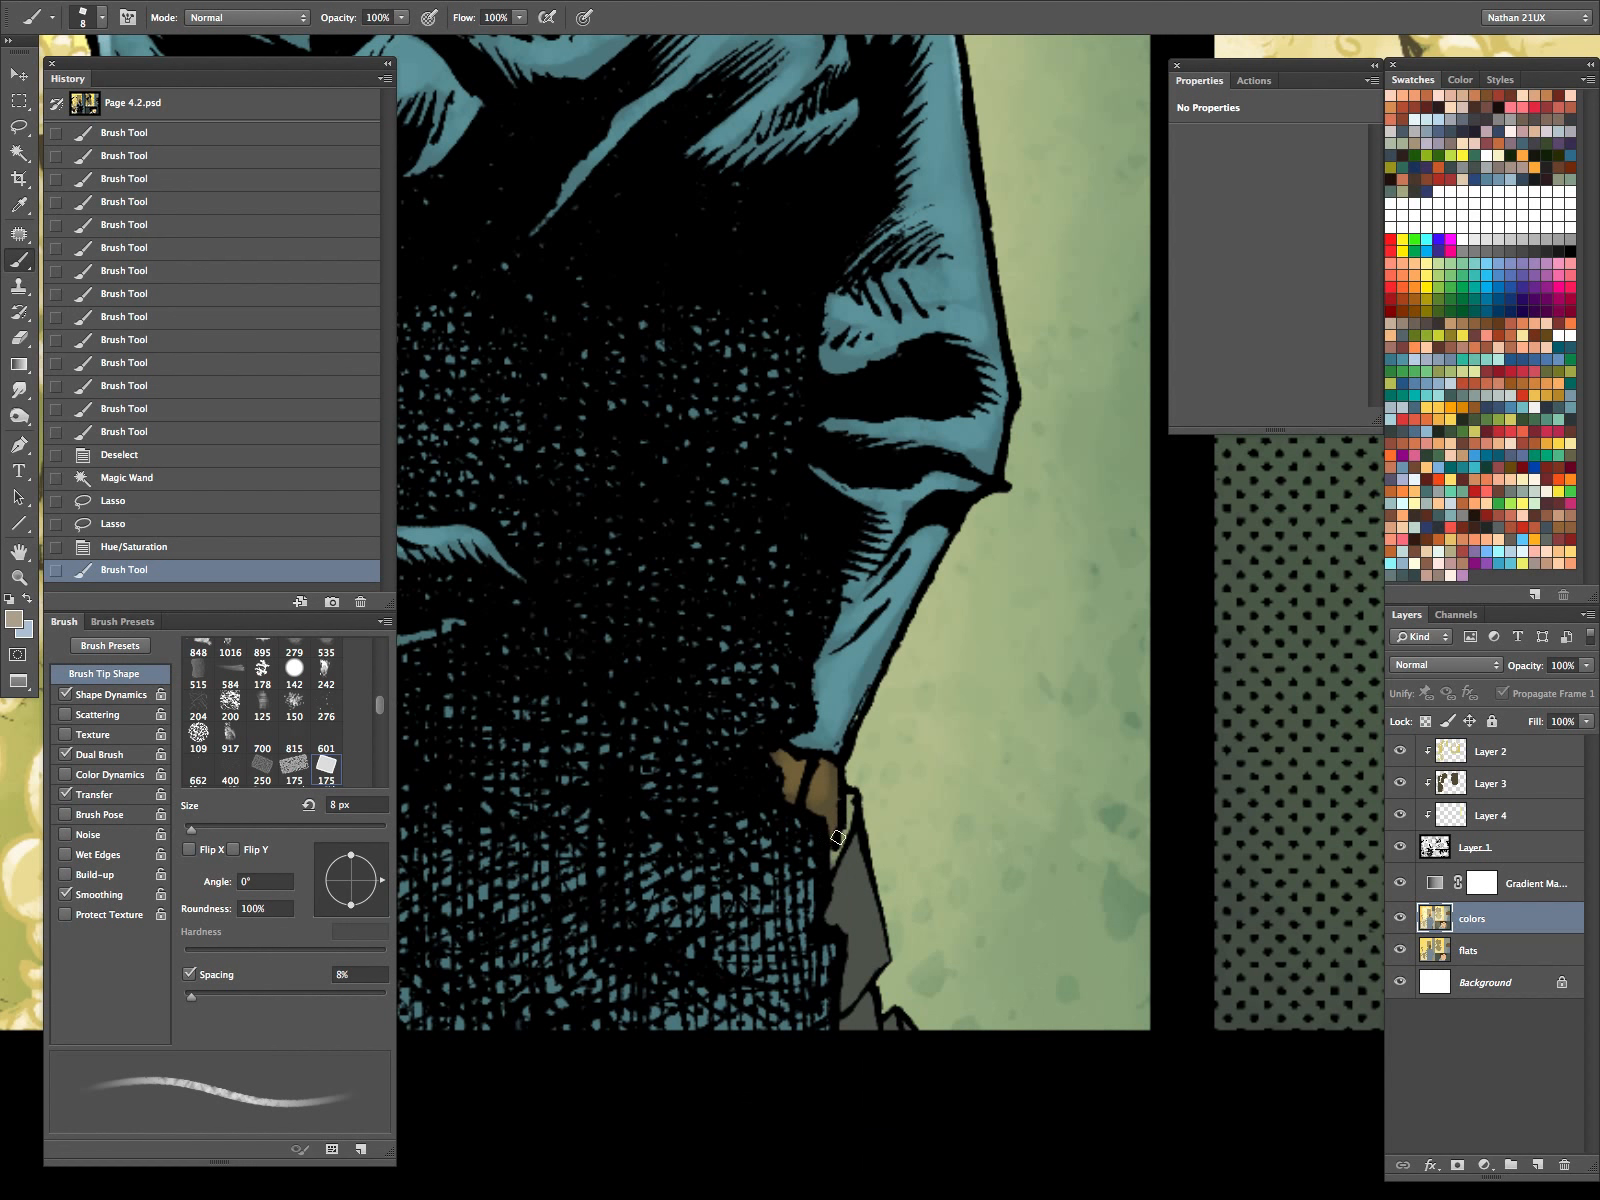
drag(829, 869, 848, 806)
Paint thin highlights along the jagged shape's outer edge and its lower corner with 6 px and 5 px brushes.
drag(965, 937, 1000, 643)
key(bracketleft)
key(bracketleft)
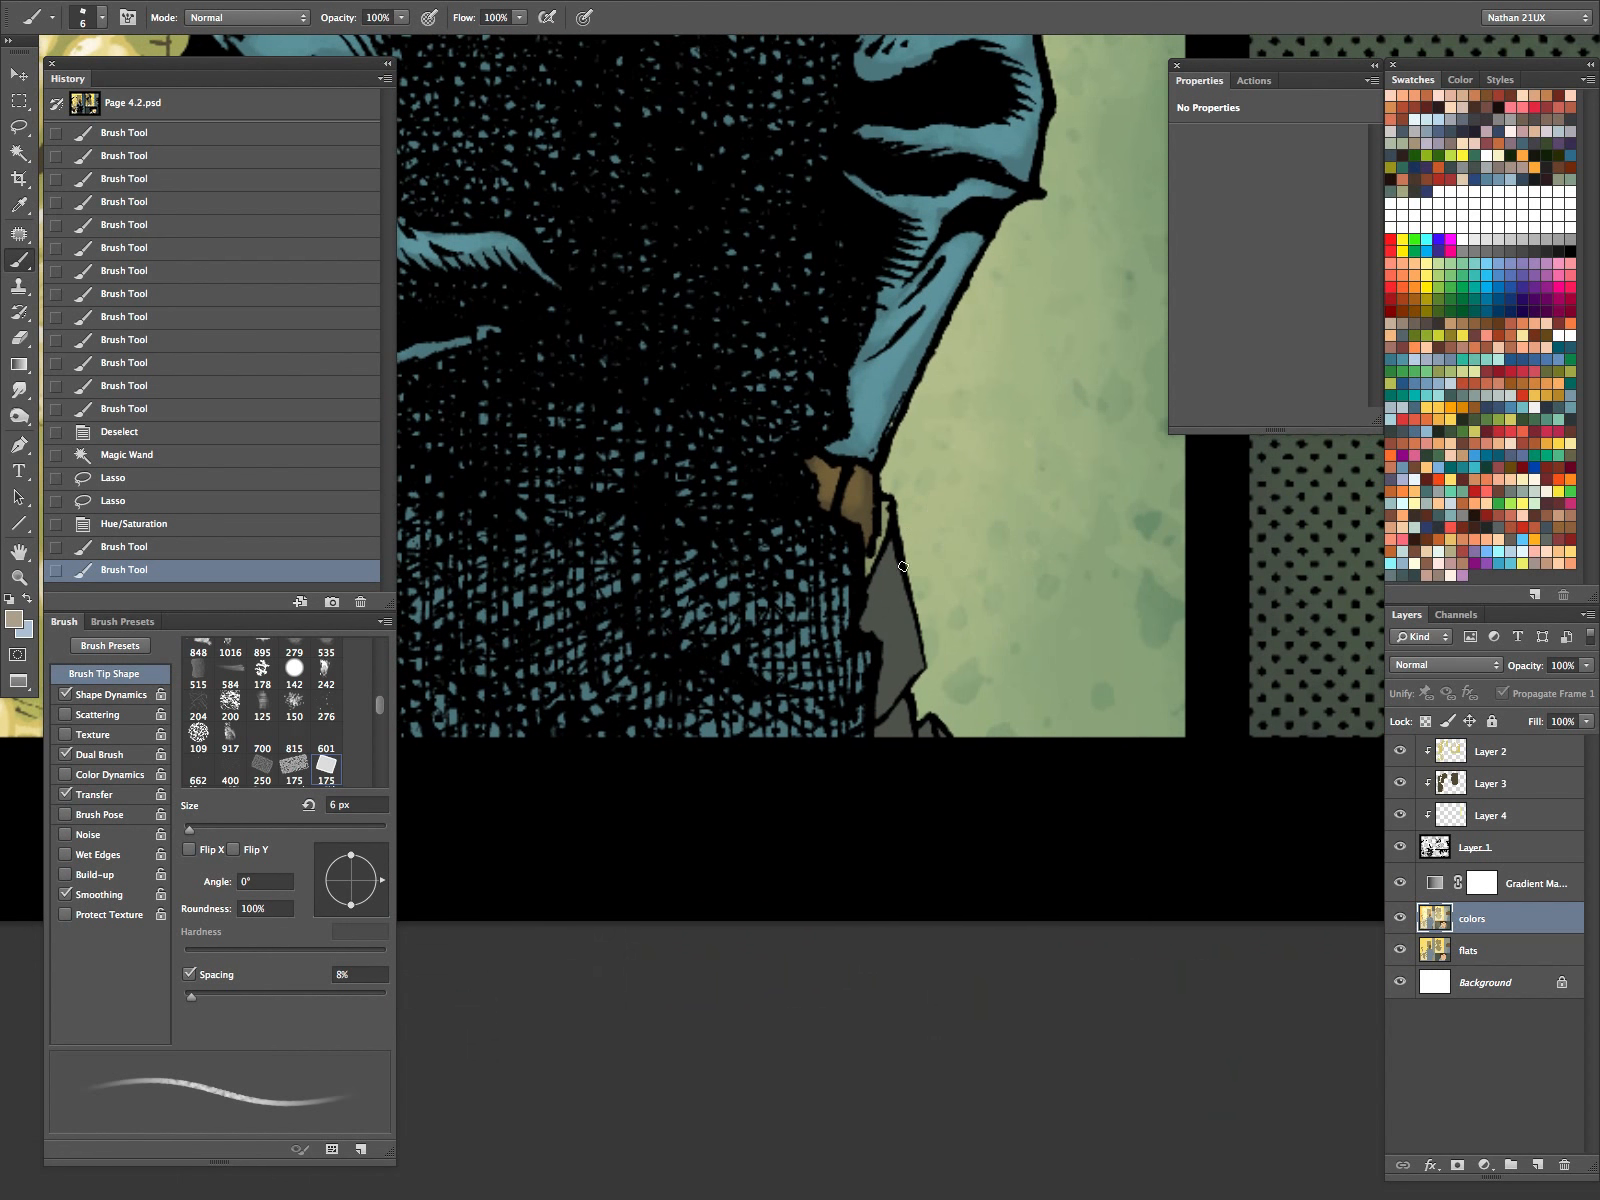
drag(893, 545, 919, 636)
mouse_move(913, 616)
mouse_down()
mouse_move(923, 662)
mouse_move(902, 700)
mouse_move(922, 722)
mouse_up()
key(bracketleft)
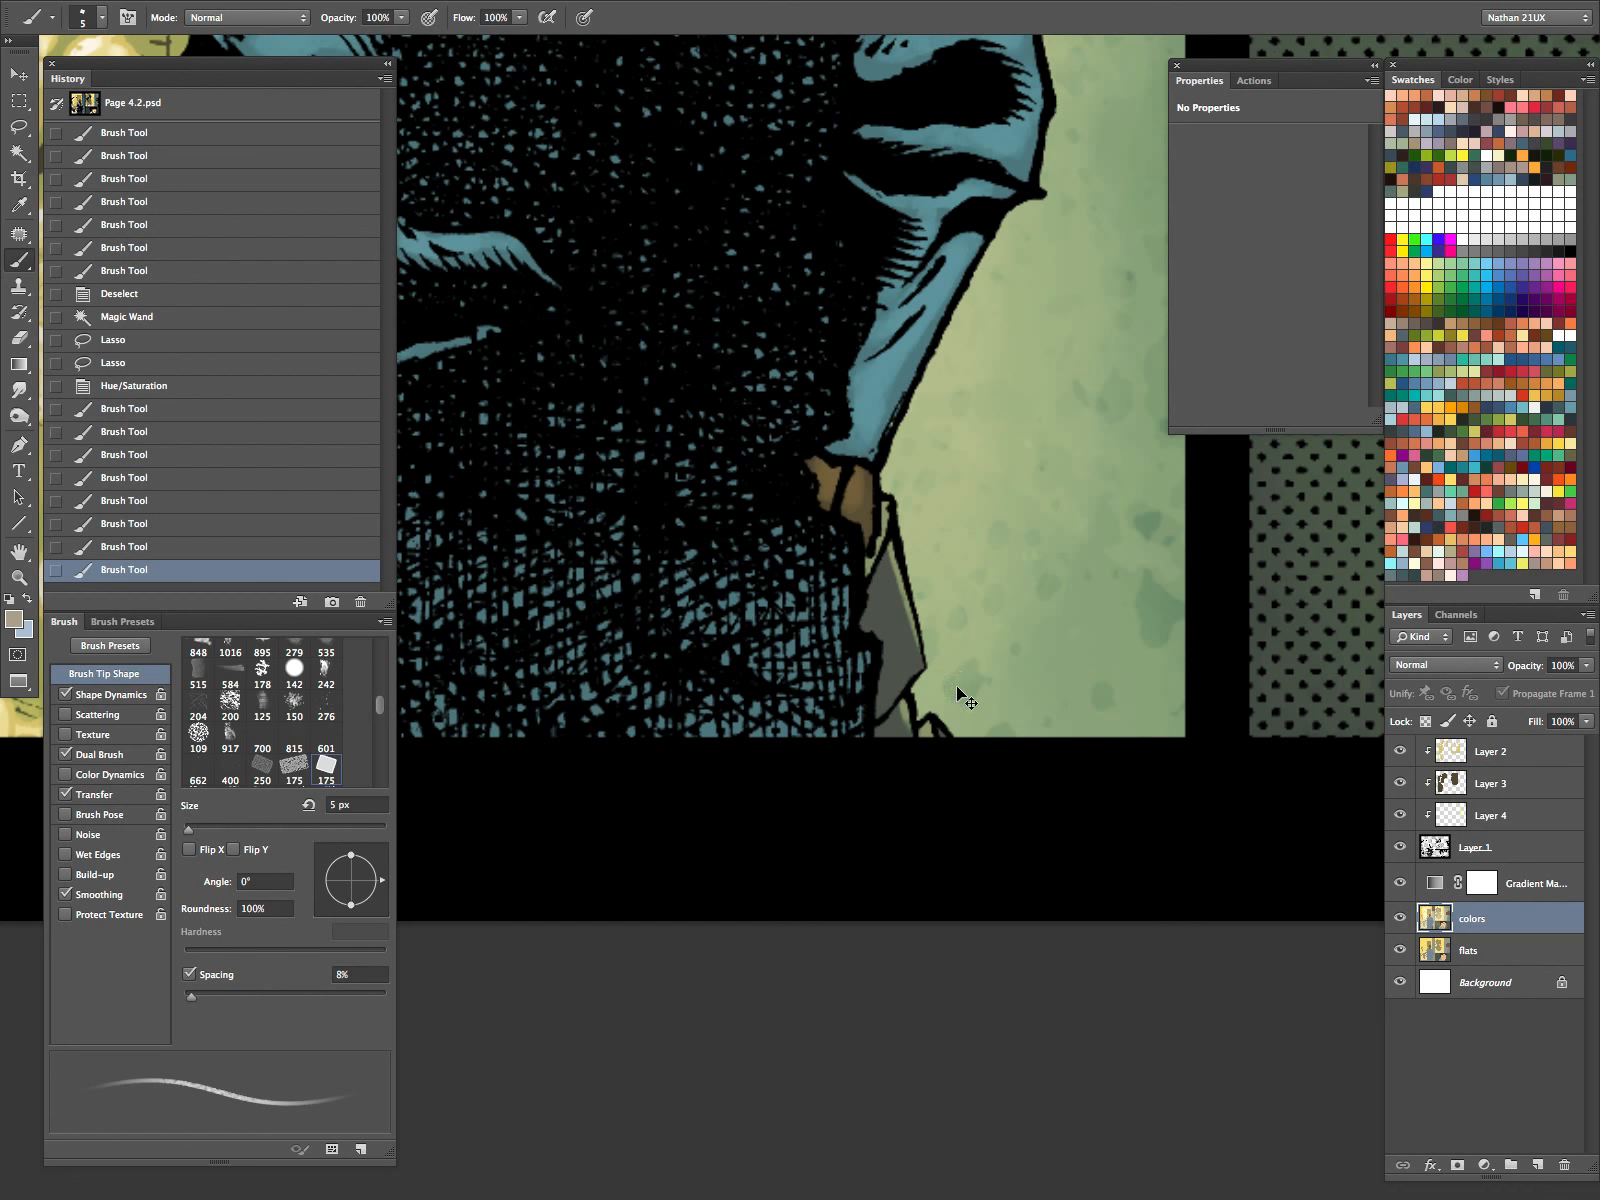
click(942, 730)
Shade the inside of the jagged shape with a larger brush, finishing its bottom part at 15 px.
key(bracketright)
key(bracketright)
key(bracketright)
key(bracketright)
key(bracketright)
key(bracketright)
key(bracketright)
key(bracketright)
key(bracketright)
mouse_move(867, 563)
mouse_down()
mouse_move(873, 678)
mouse_move(890, 700)
mouse_up()
key(bracketleft)
key(bracketleft)
key(bracketleft)
drag(876, 780, 884, 740)
drag(890, 705, 900, 770)
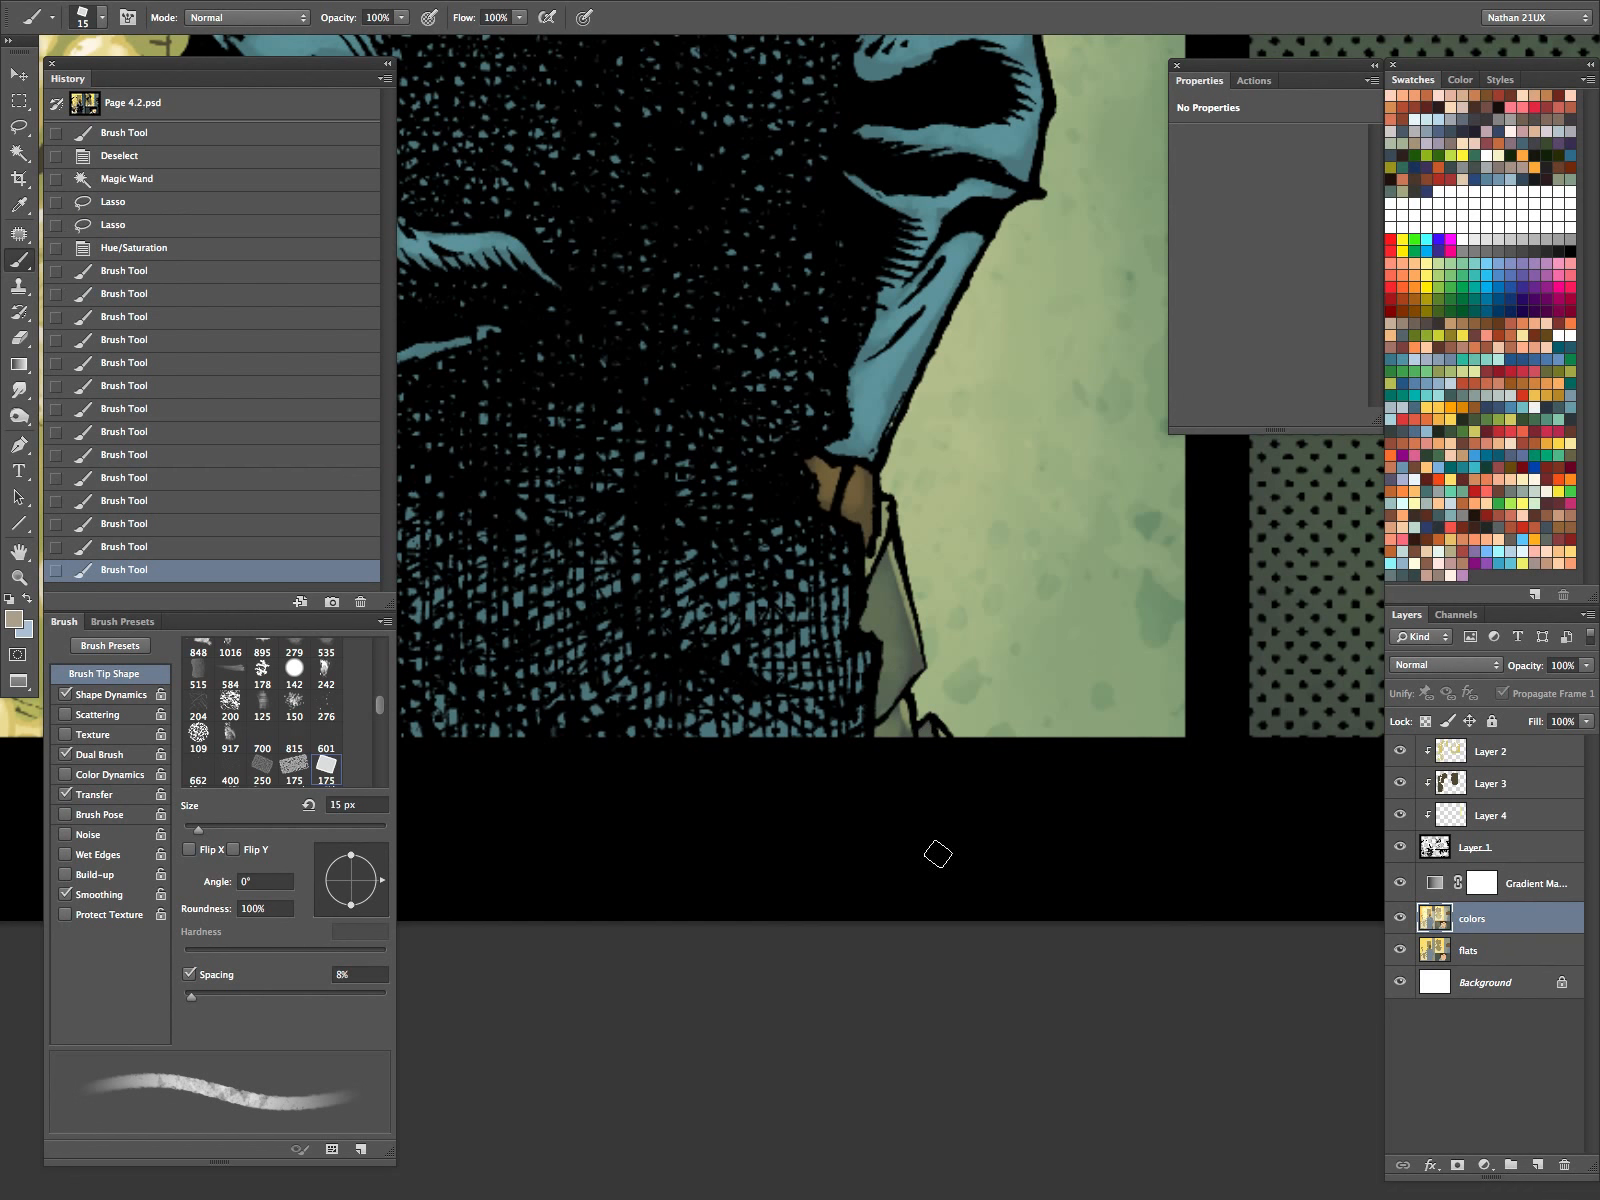
Apply Hue/Saturation to the selected area with Saturation -9 and Lightness -5.
key(z)
mouse_move(1066, 654)
mouse_down()
mouse_move(1063, 720)
mouse_move(953, 925)
mouse_up()
alt+click(1005, 831)
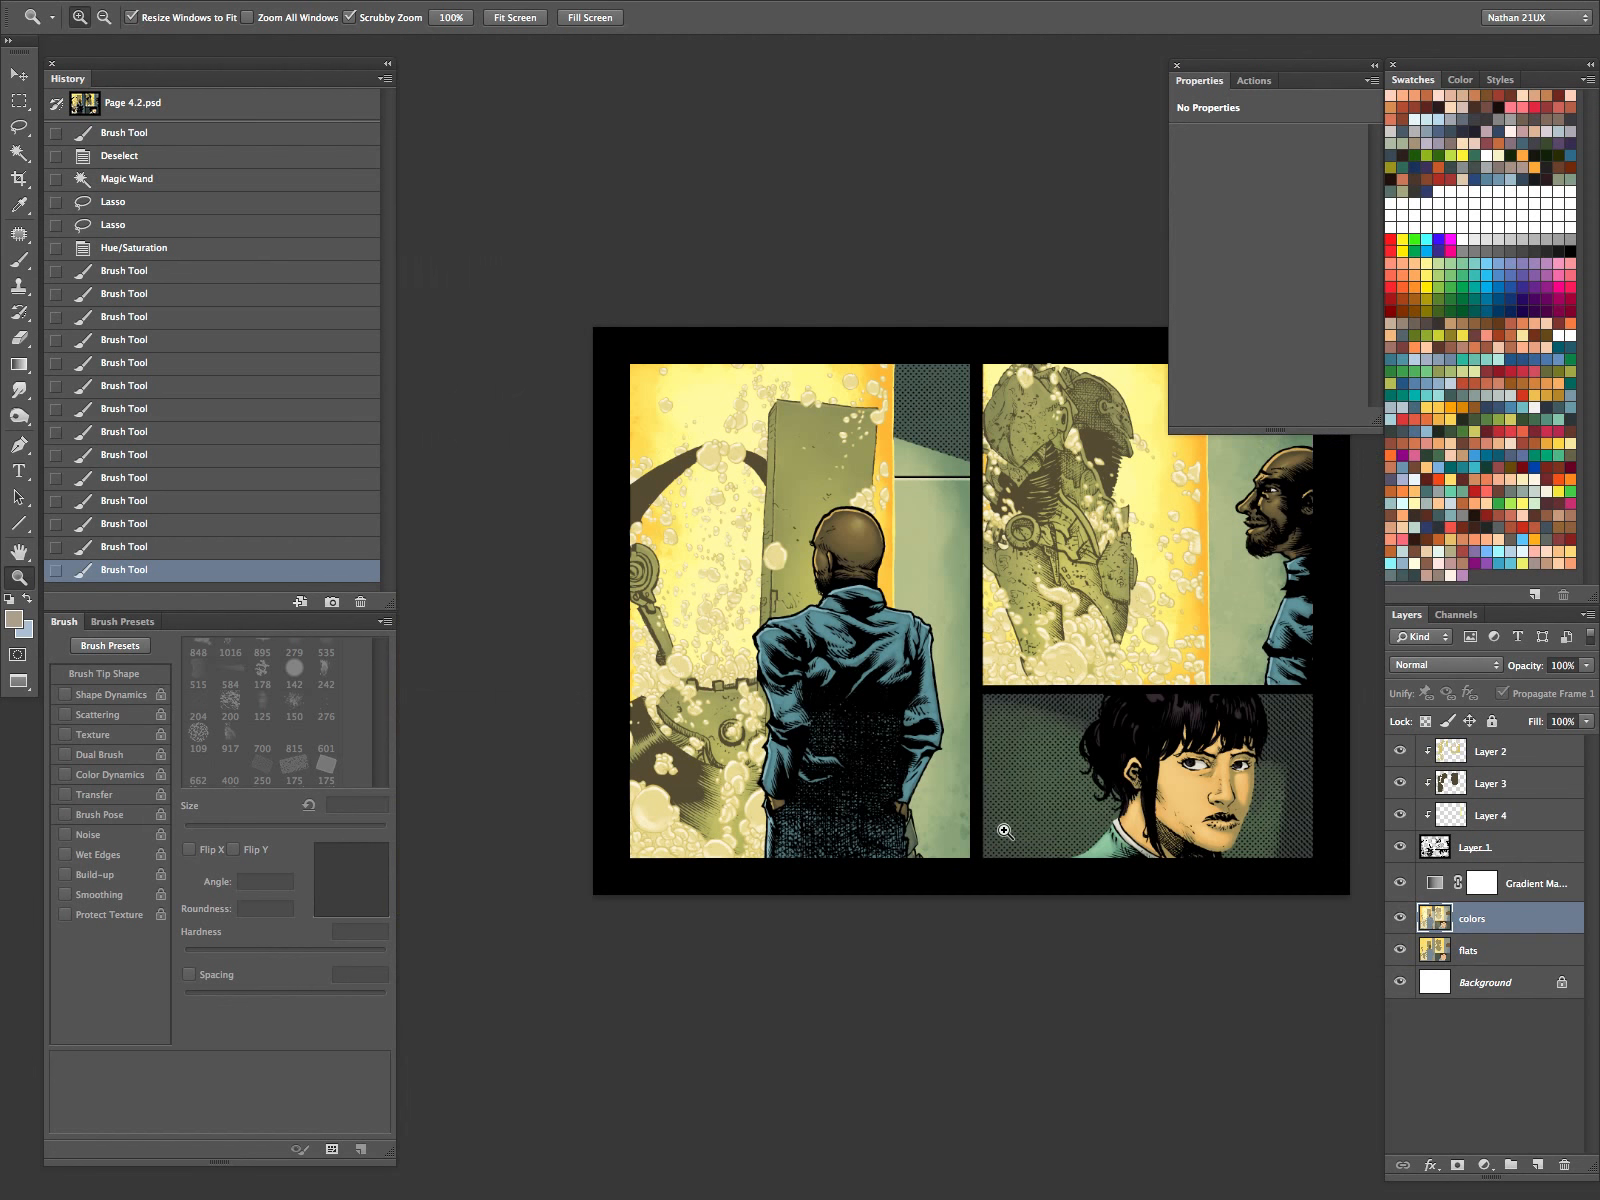
drag(1175, 818, 1047, 823)
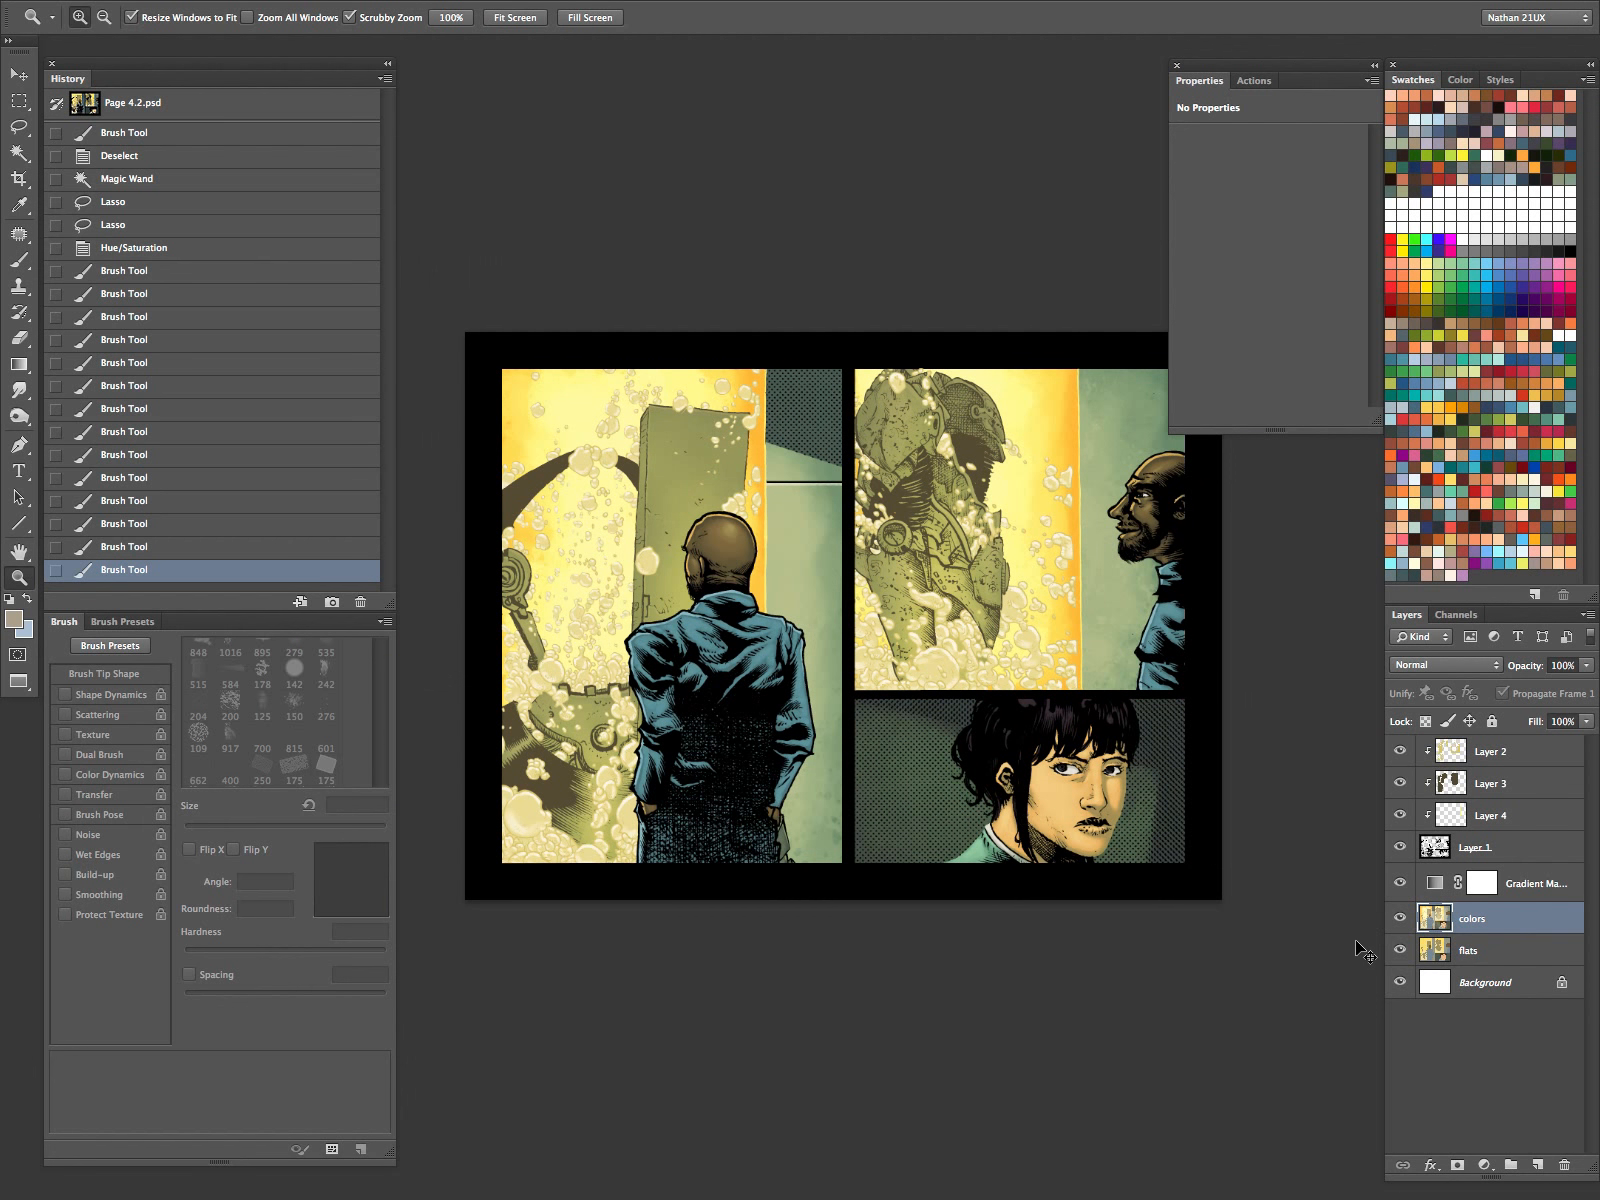
key(ctrl+u)
drag(1291, 305, 1281, 253)
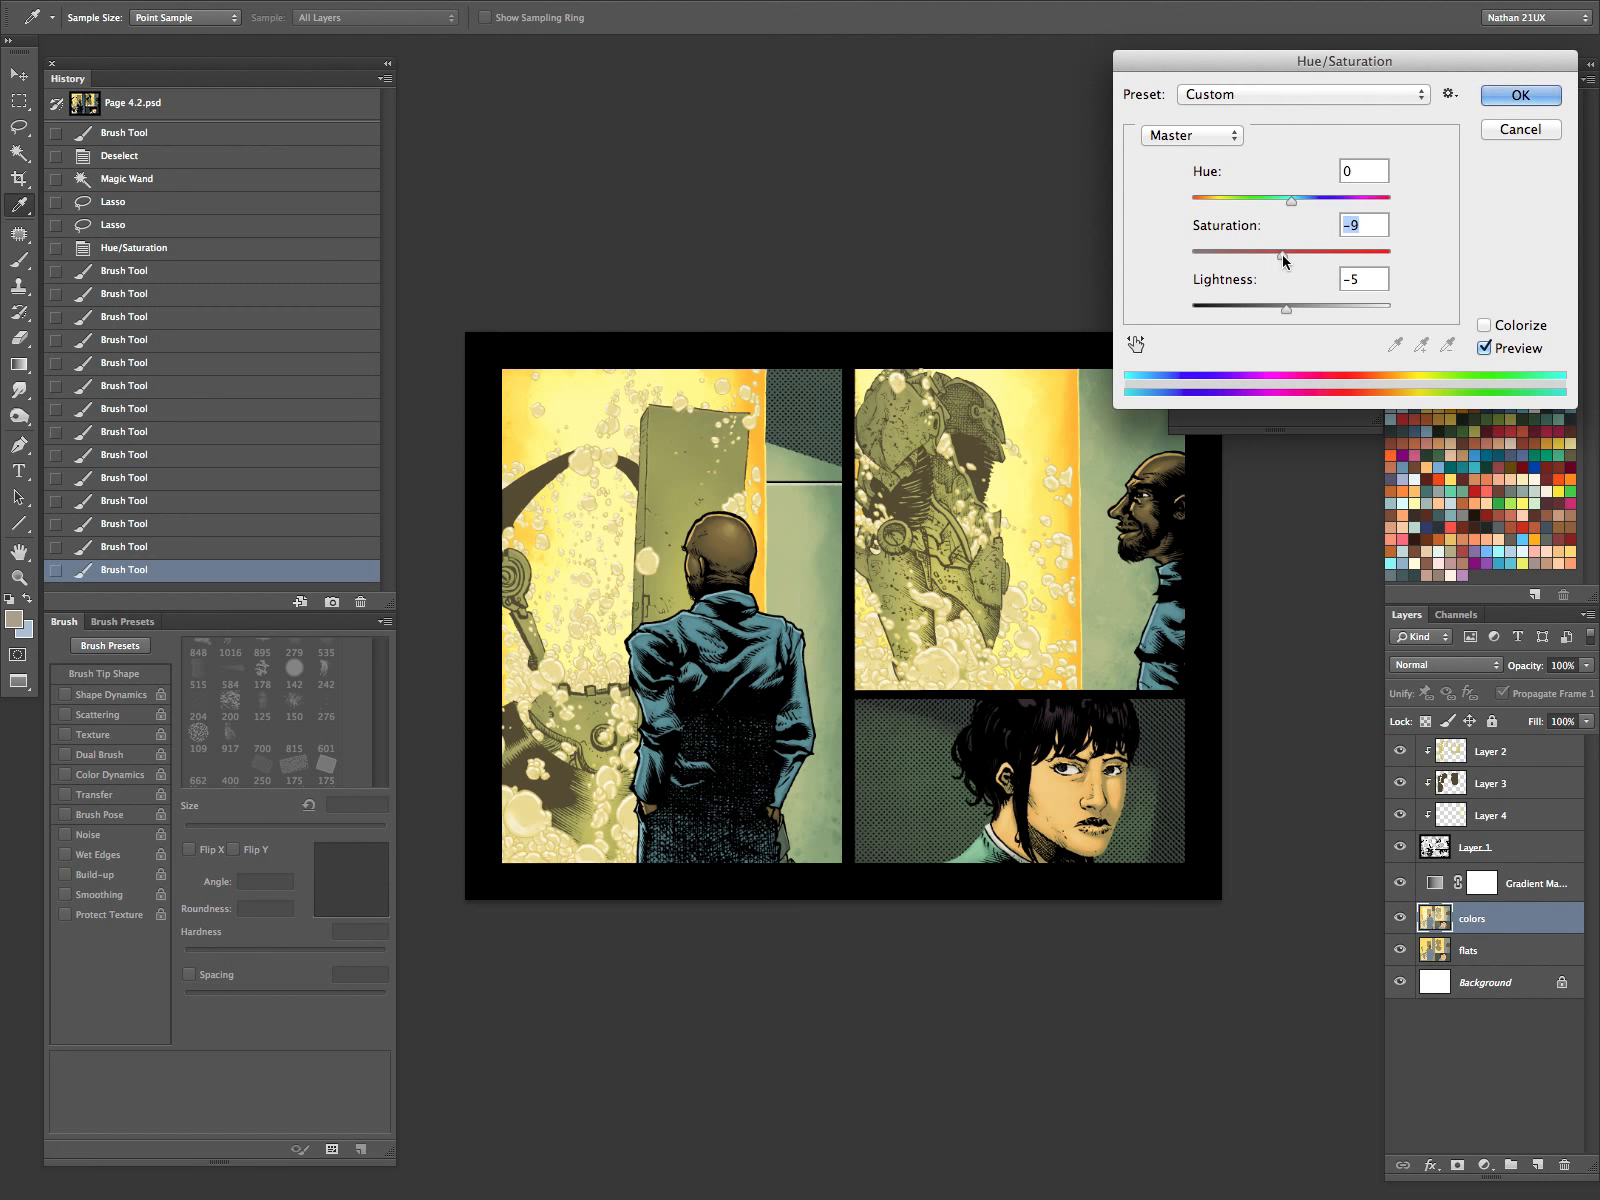
key(Return)
Compare the page with and without the last Hue/Saturation change, keep it, and clear the selection.
key(z)
drag(806, 806, 798, 953)
key(super+z)
key(super+z)
key(super+d)
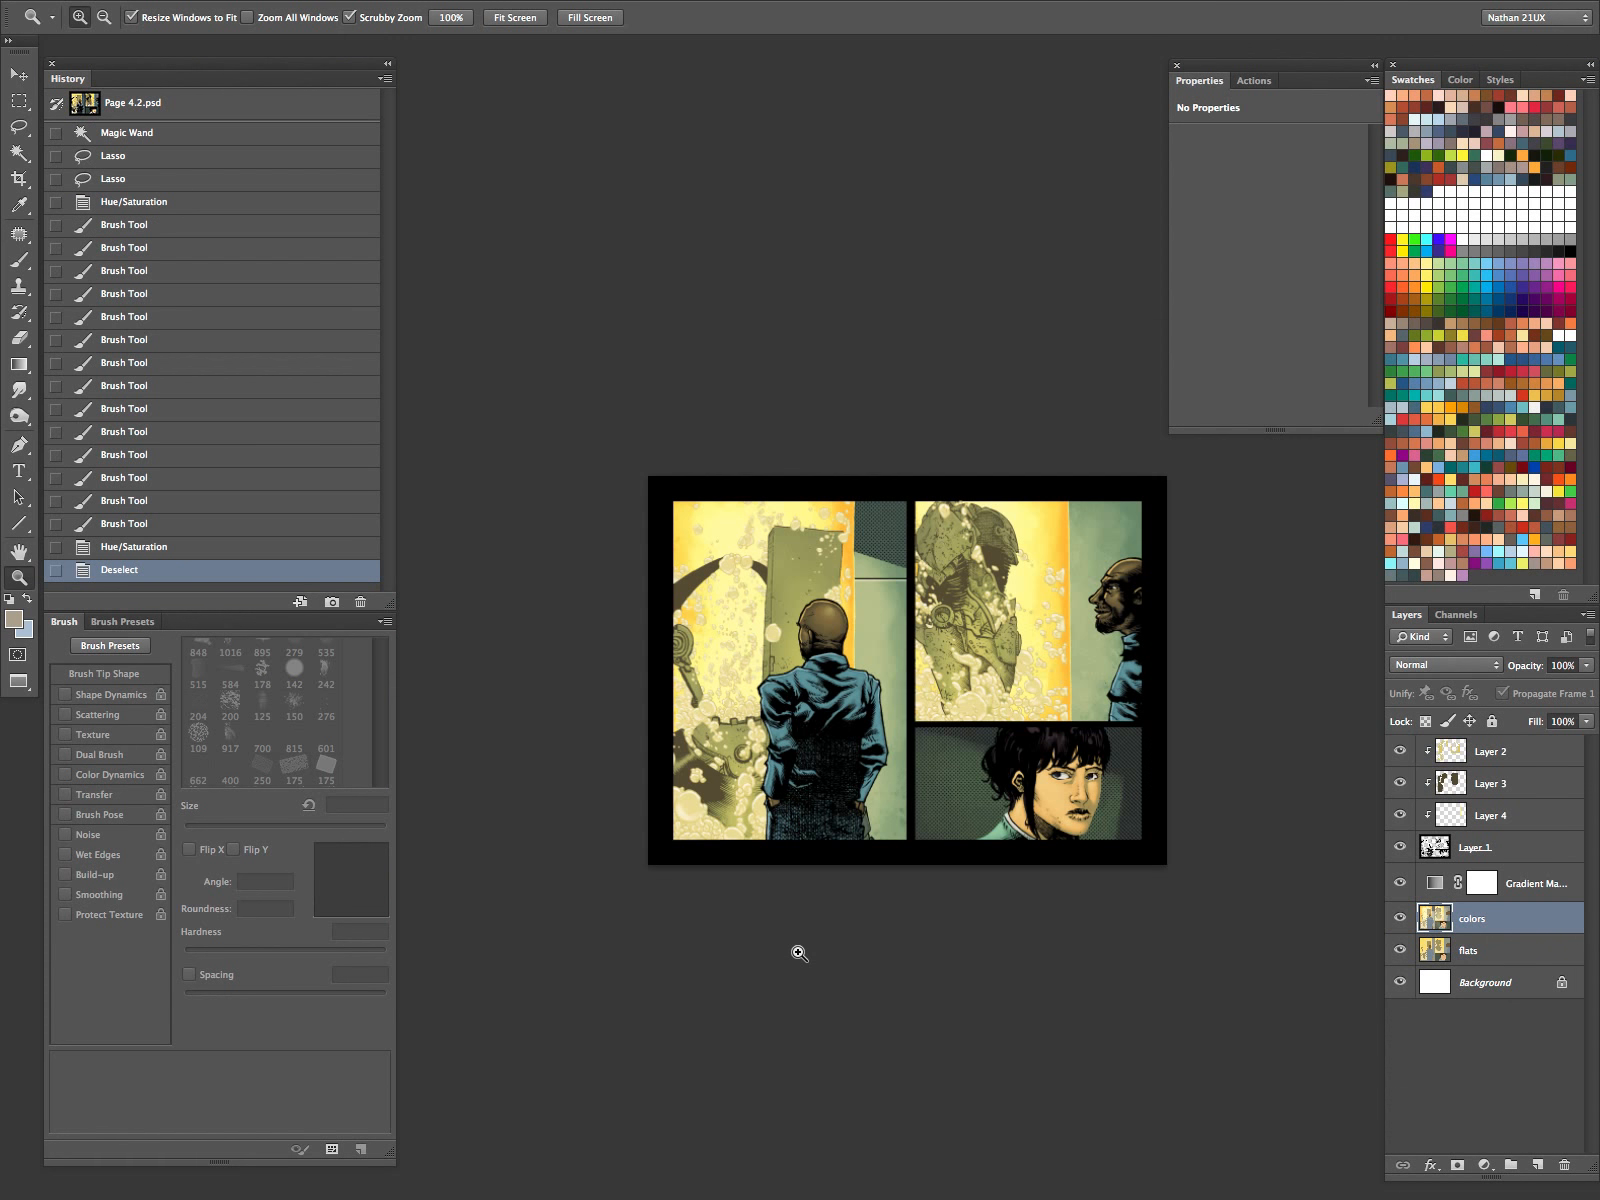
On the flats layer, select the man's clothing and skin areas with the Magic Wand.
click(1480, 950)
key(w)
click(820, 813)
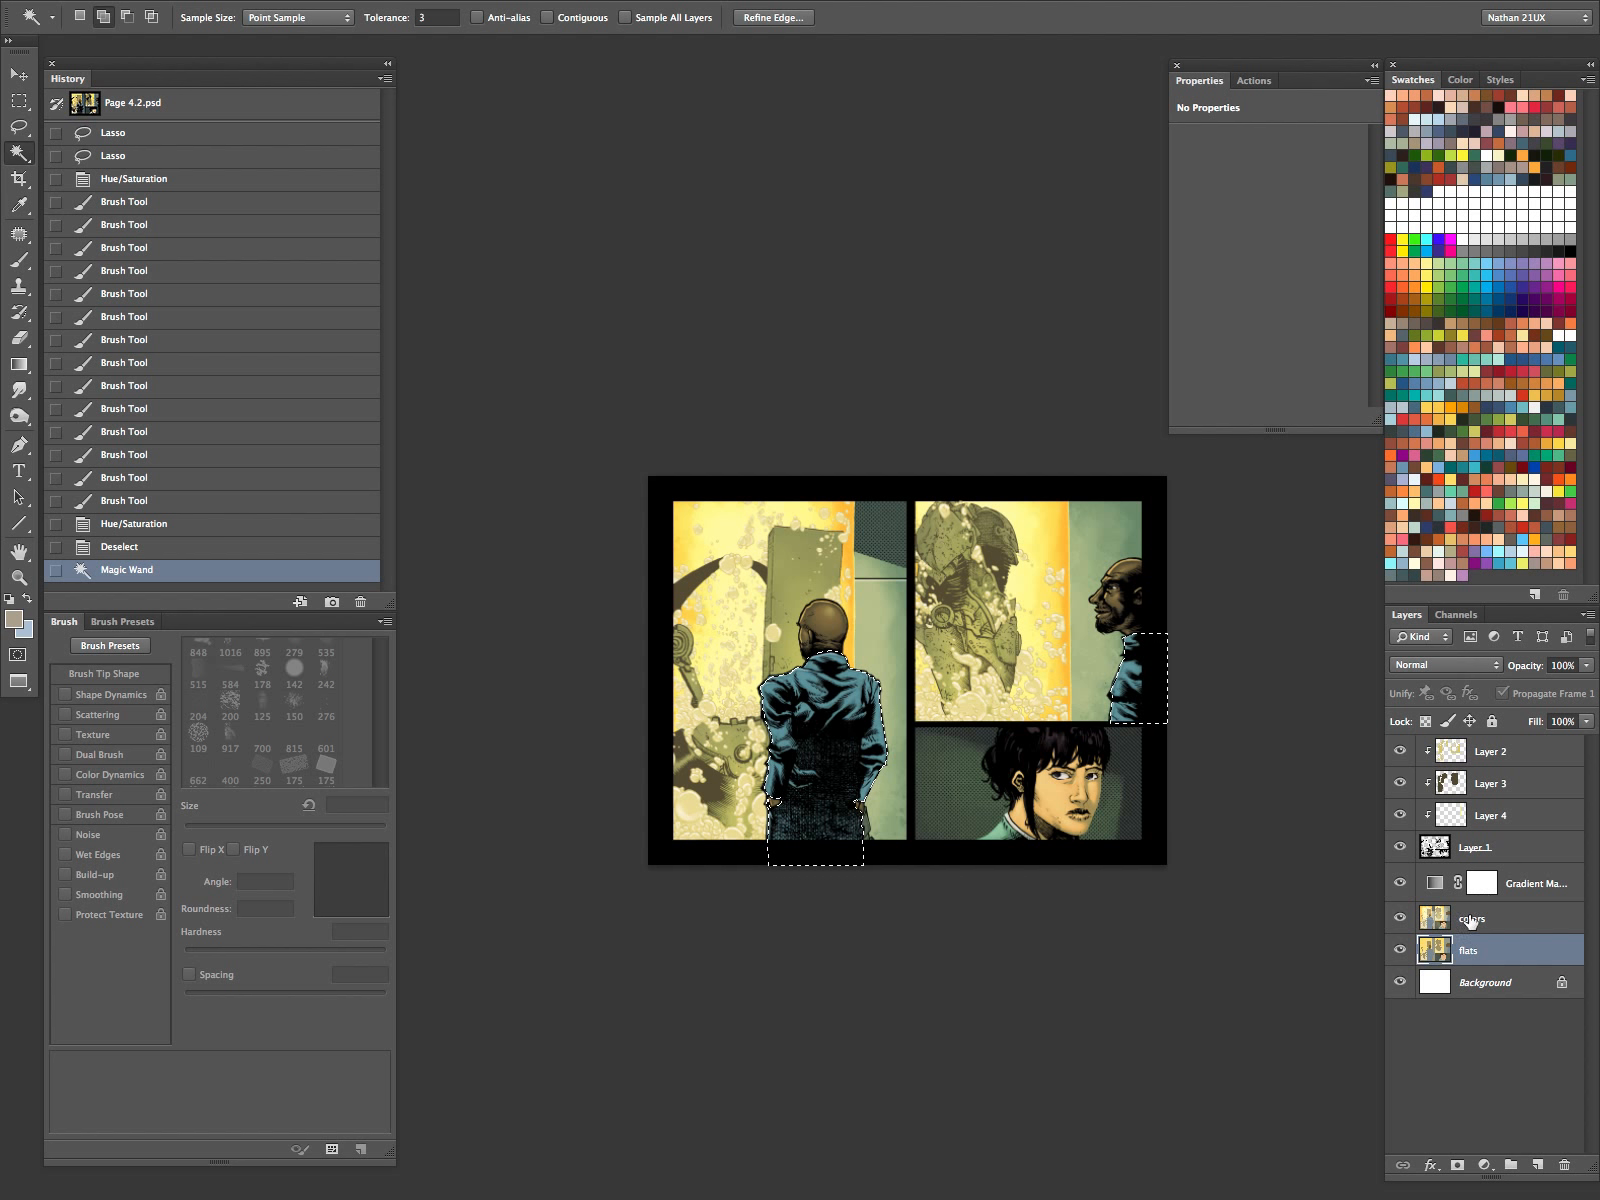
shift+click(1120, 595)
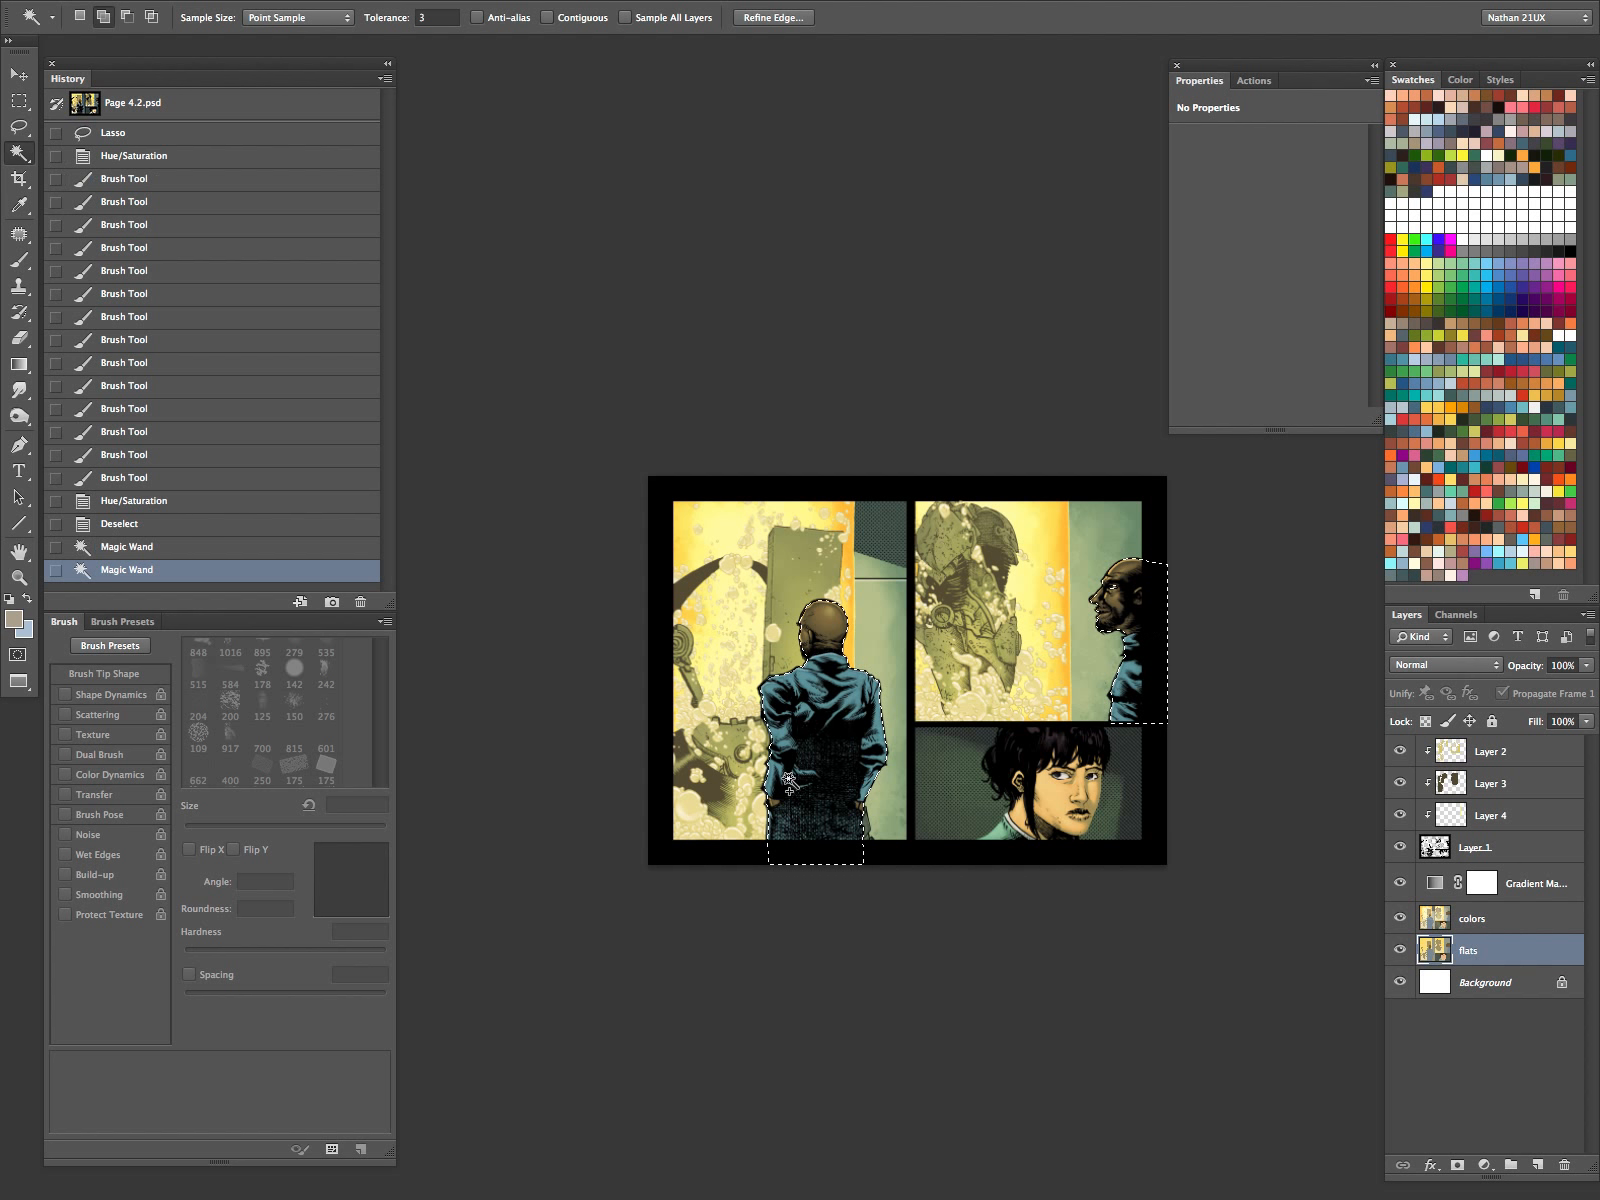
Create a new Normal-mode layer directly above the colors layer.
click(1472, 918)
key(super+shift+n)
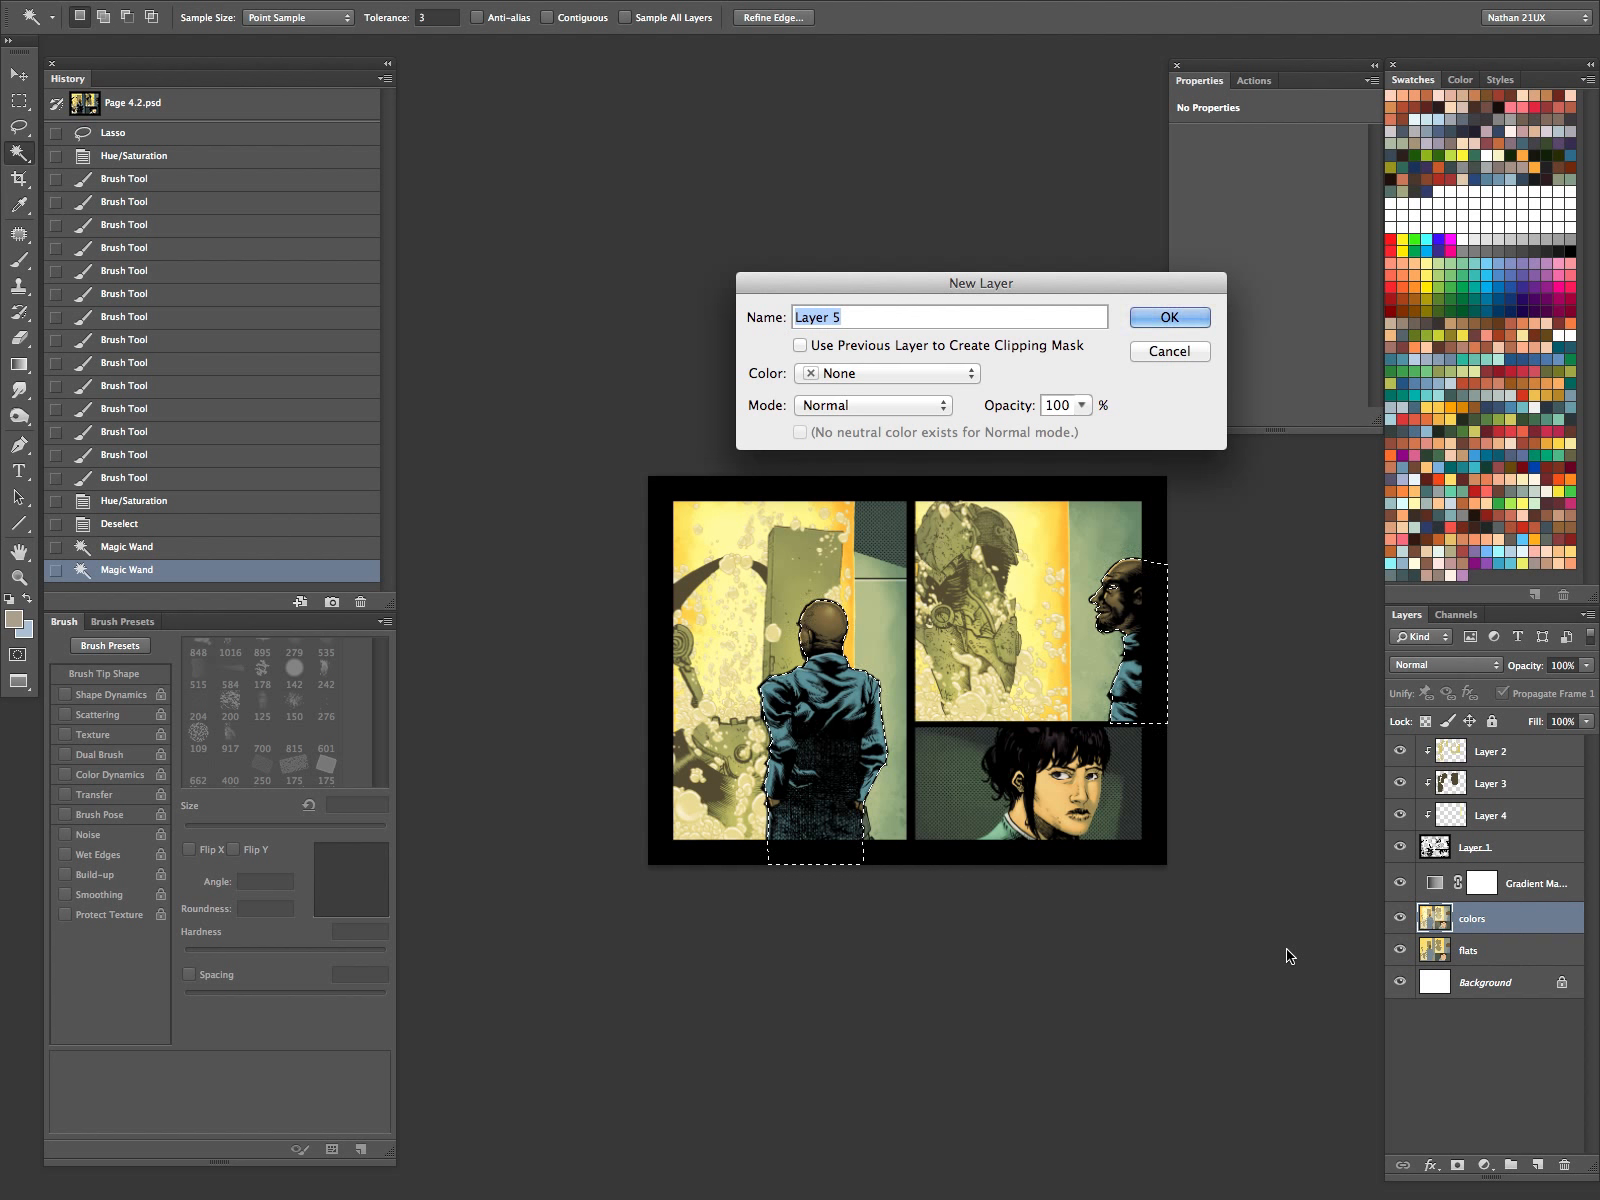
key(Return)
Pick a dark blue foreground swatch for the Gradient tool and use the Lasso to remove the second panel's man from the selection.
key(d)
key(g)
click(1426, 527)
drag(936, 786, 955, 631)
key(l)
mouse_move(1075, 555)
mouse_down()
mouse_move(1186, 668)
mouse_move(1062, 548)
mouse_up()
key(z)
click(883, 683)
key(g)
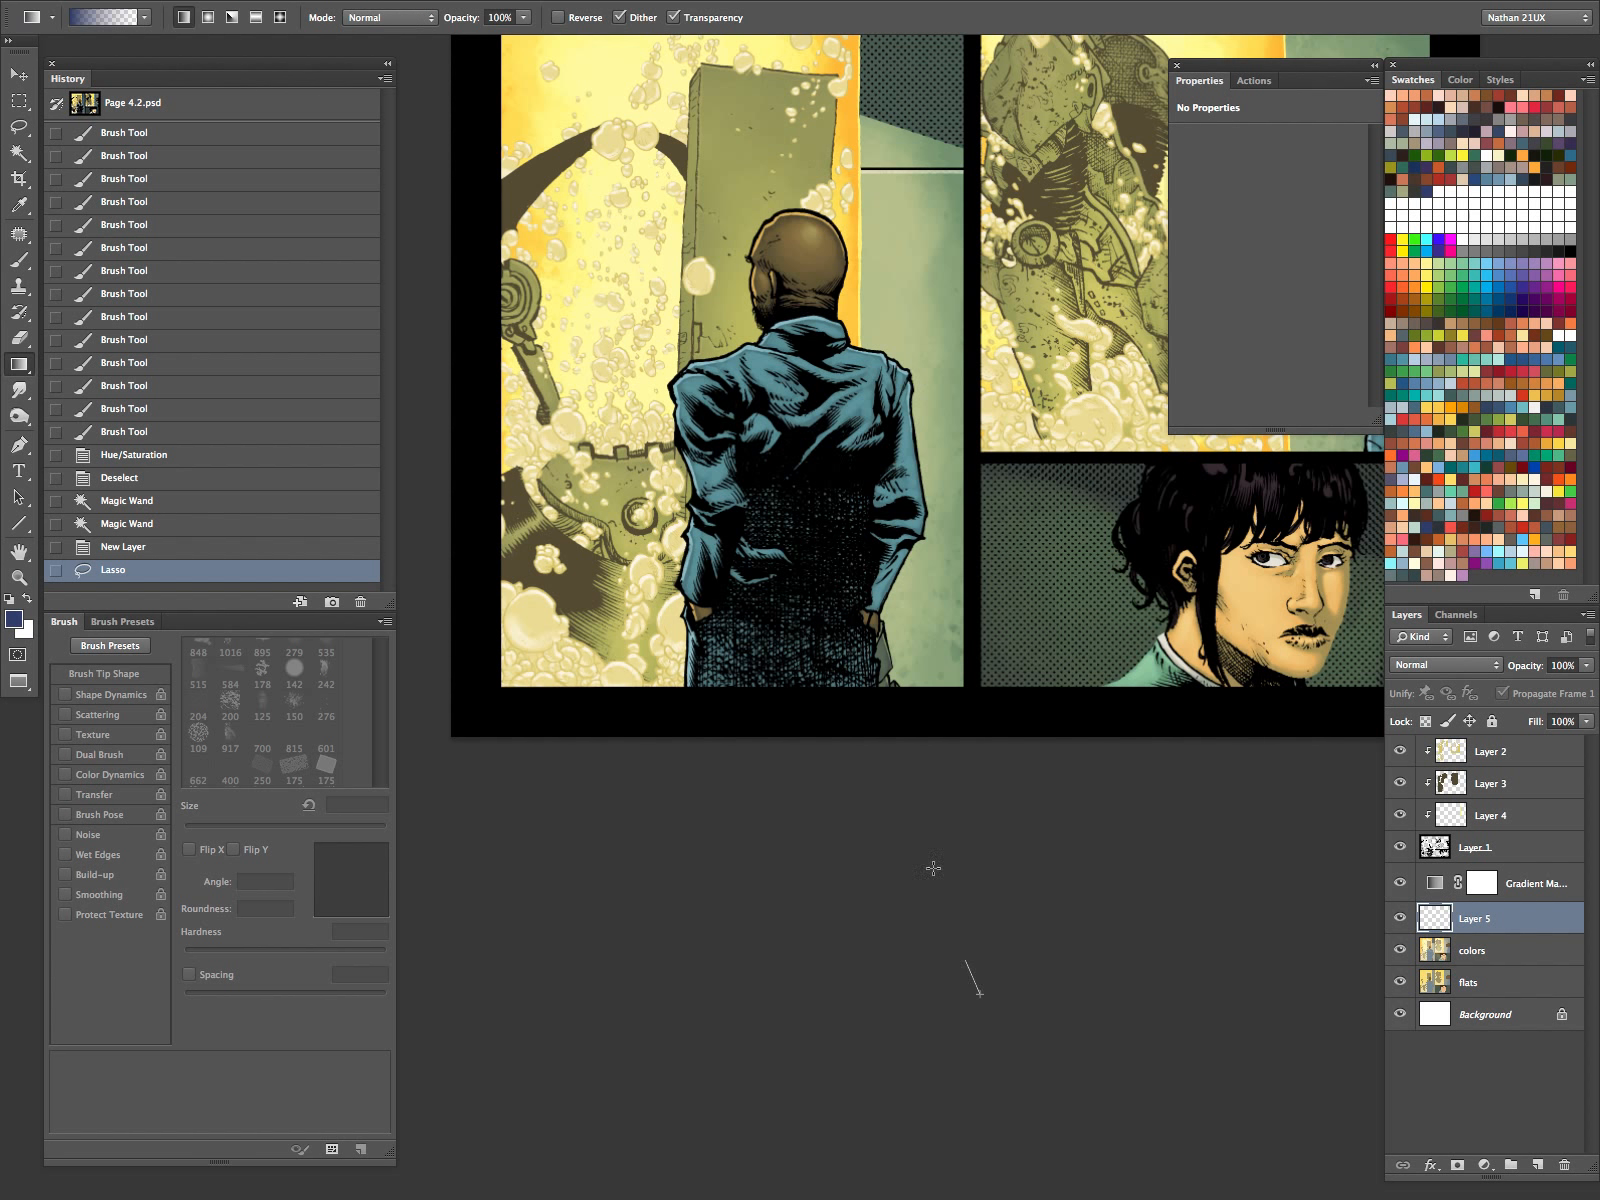
Try dark blue gradients fading up from the man's legs toward his shoulders on the new layer.
drag(933, 868, 765, 338)
key(super+z)
drag(1099, 897, 775, 540)
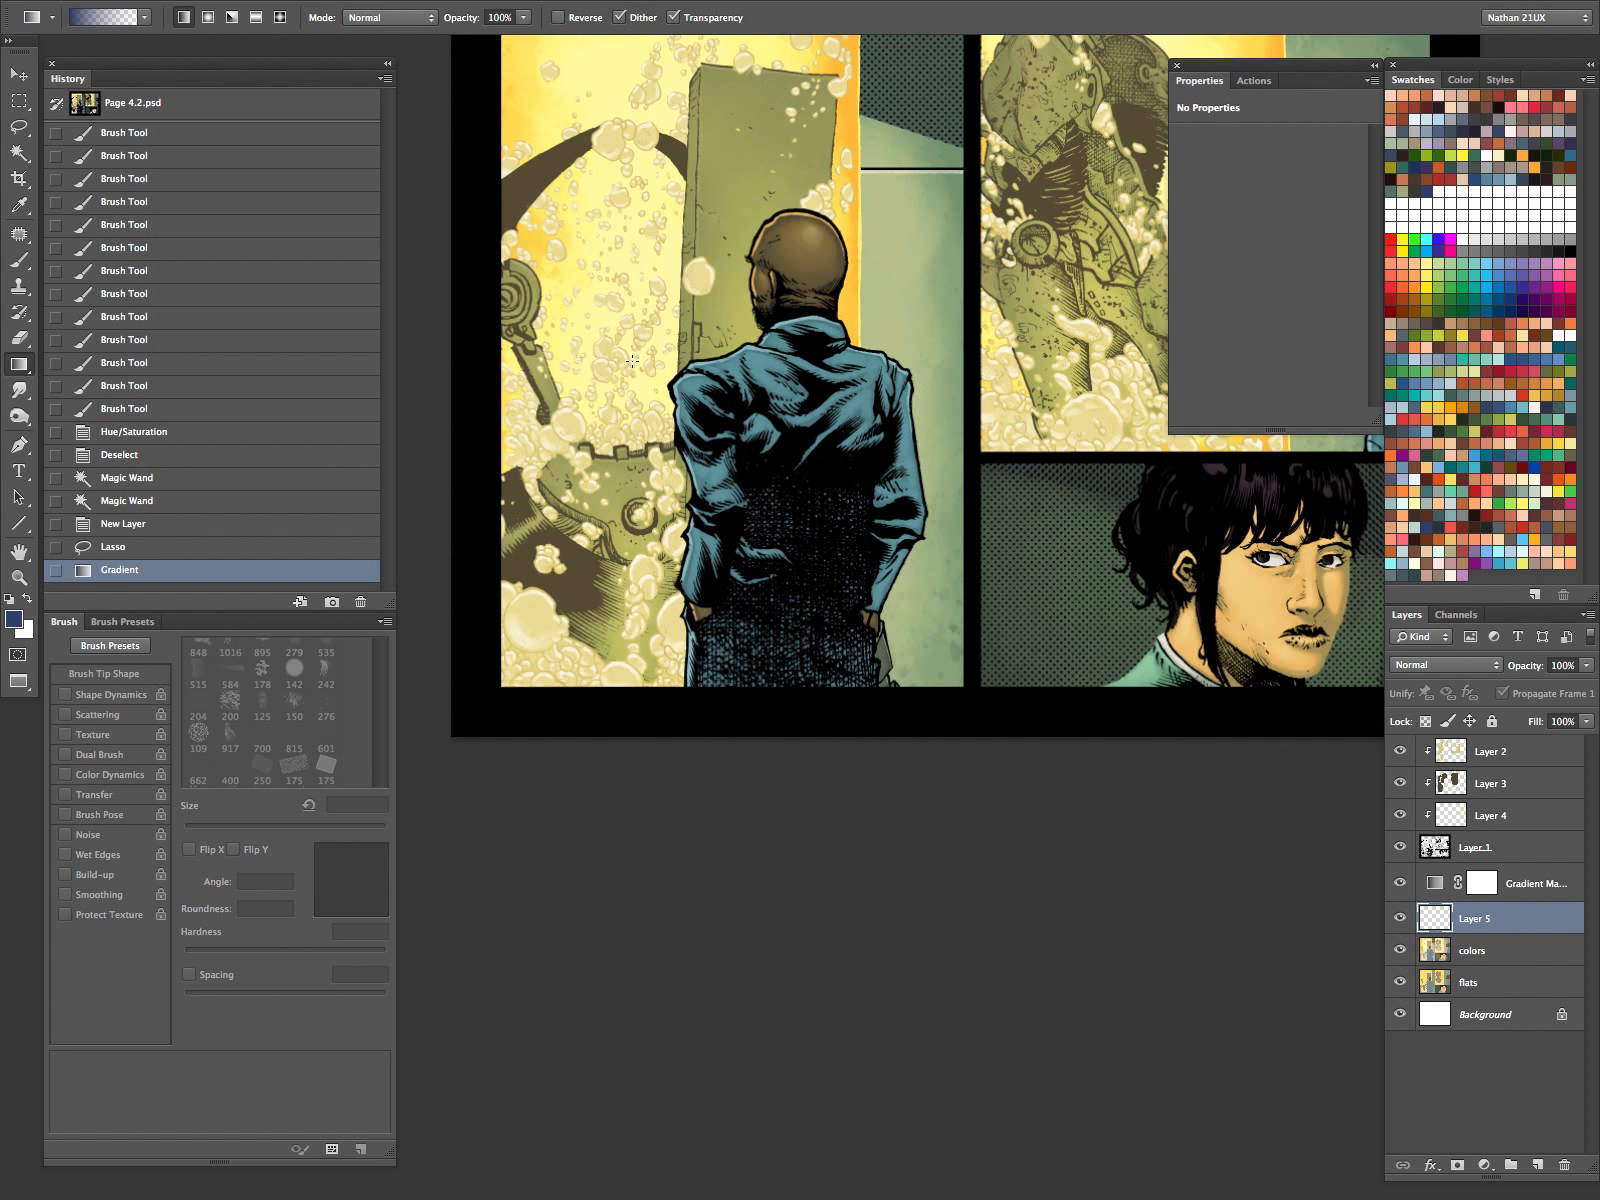
drag(978, 969, 784, 343)
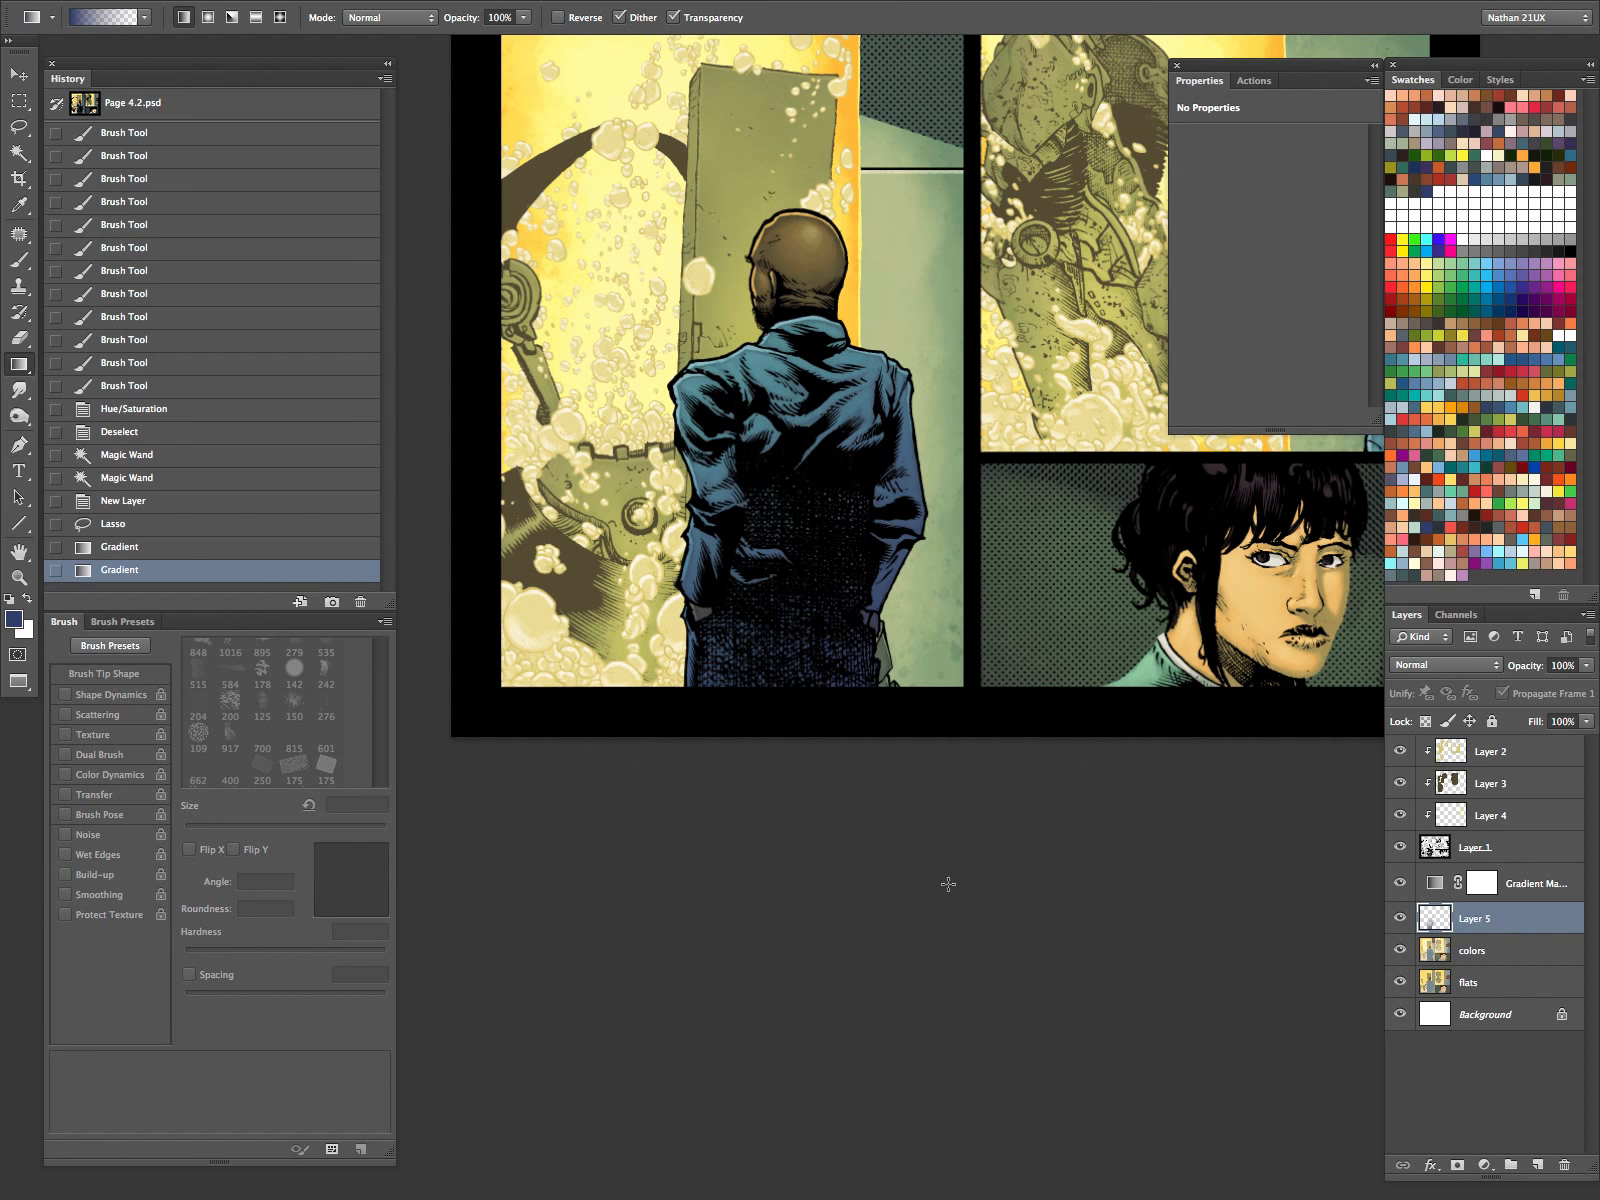
key(super+z)
drag(989, 1020, 826, 434)
Reset the foreground to black and darken the man's lower body with one black-to-transparent gradient, undoing the blue gradients and trial versions.
key(d)
drag(1017, 1059, 776, 326)
key(super+z)
drag(1271, 1036, 686, 472)
key(super+z)
drag(1243, 918, 955, 690)
key(super+z)
drag(1272, 983, 676, 624)
key(super+z)
key(alt+super+z)
key(alt+super+z)
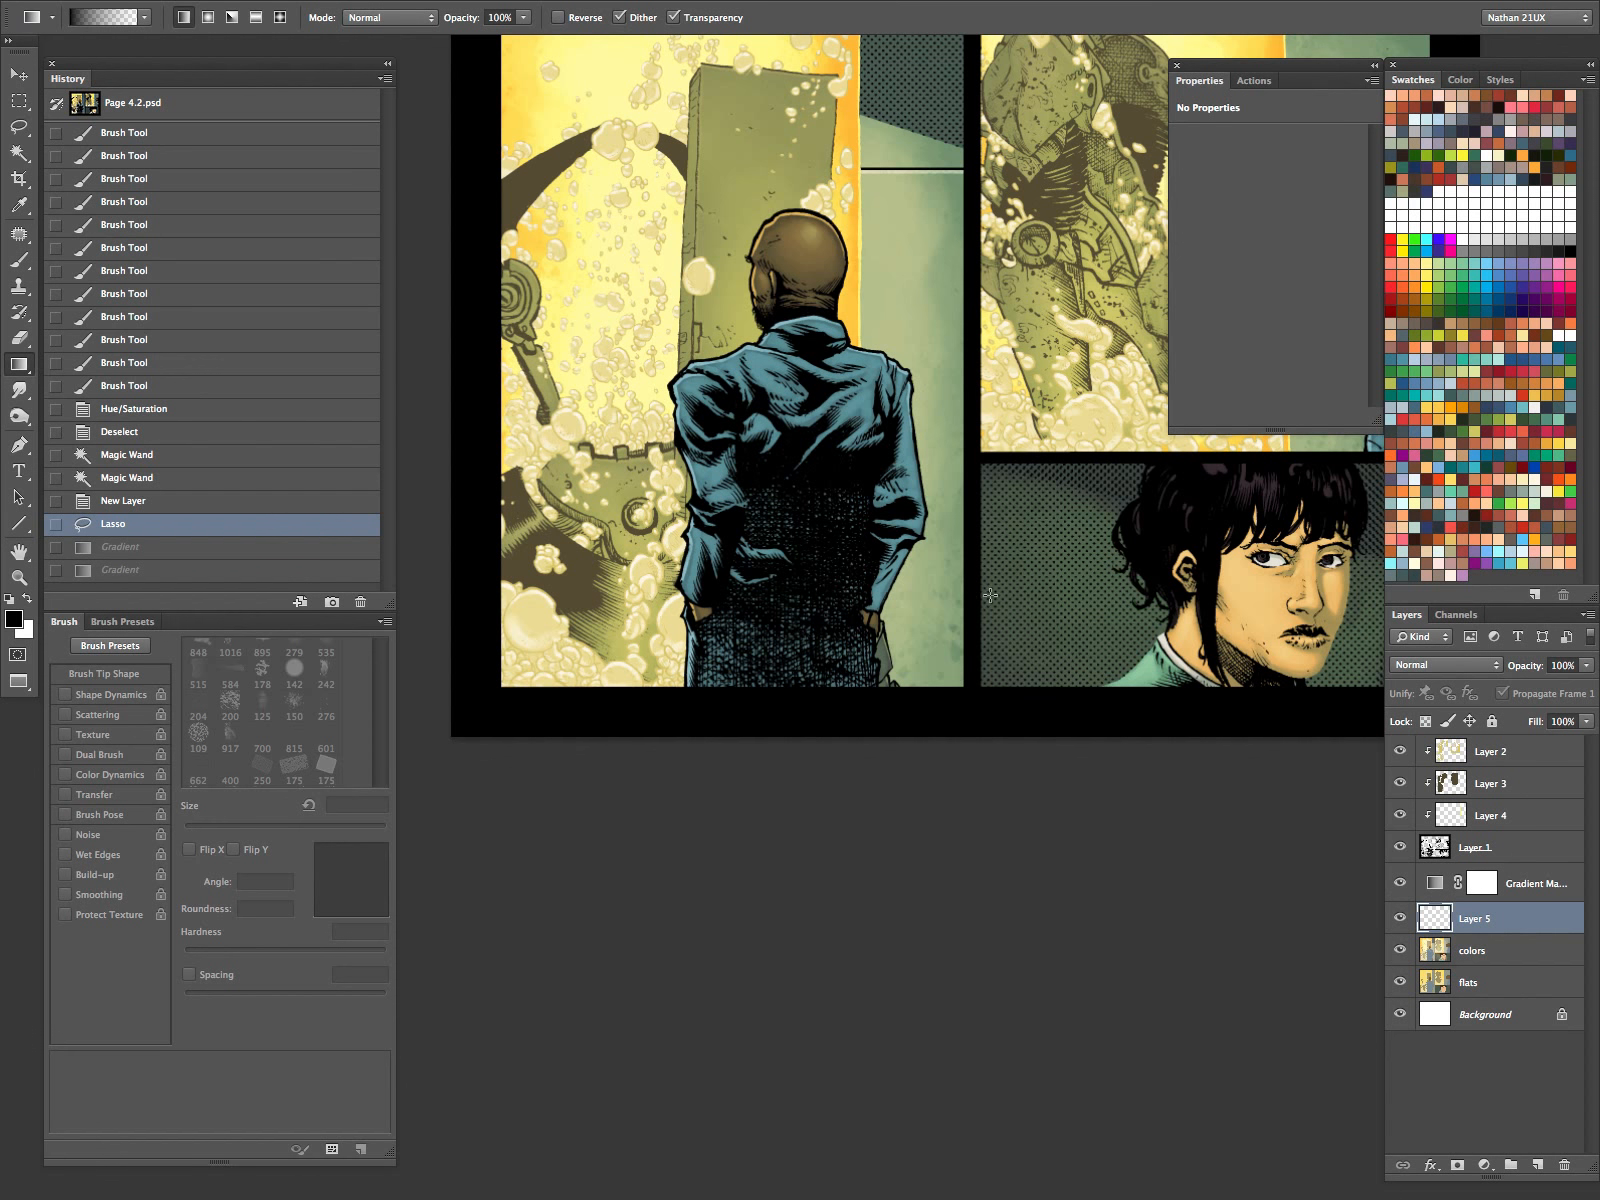
drag(1039, 1057, 787, 380)
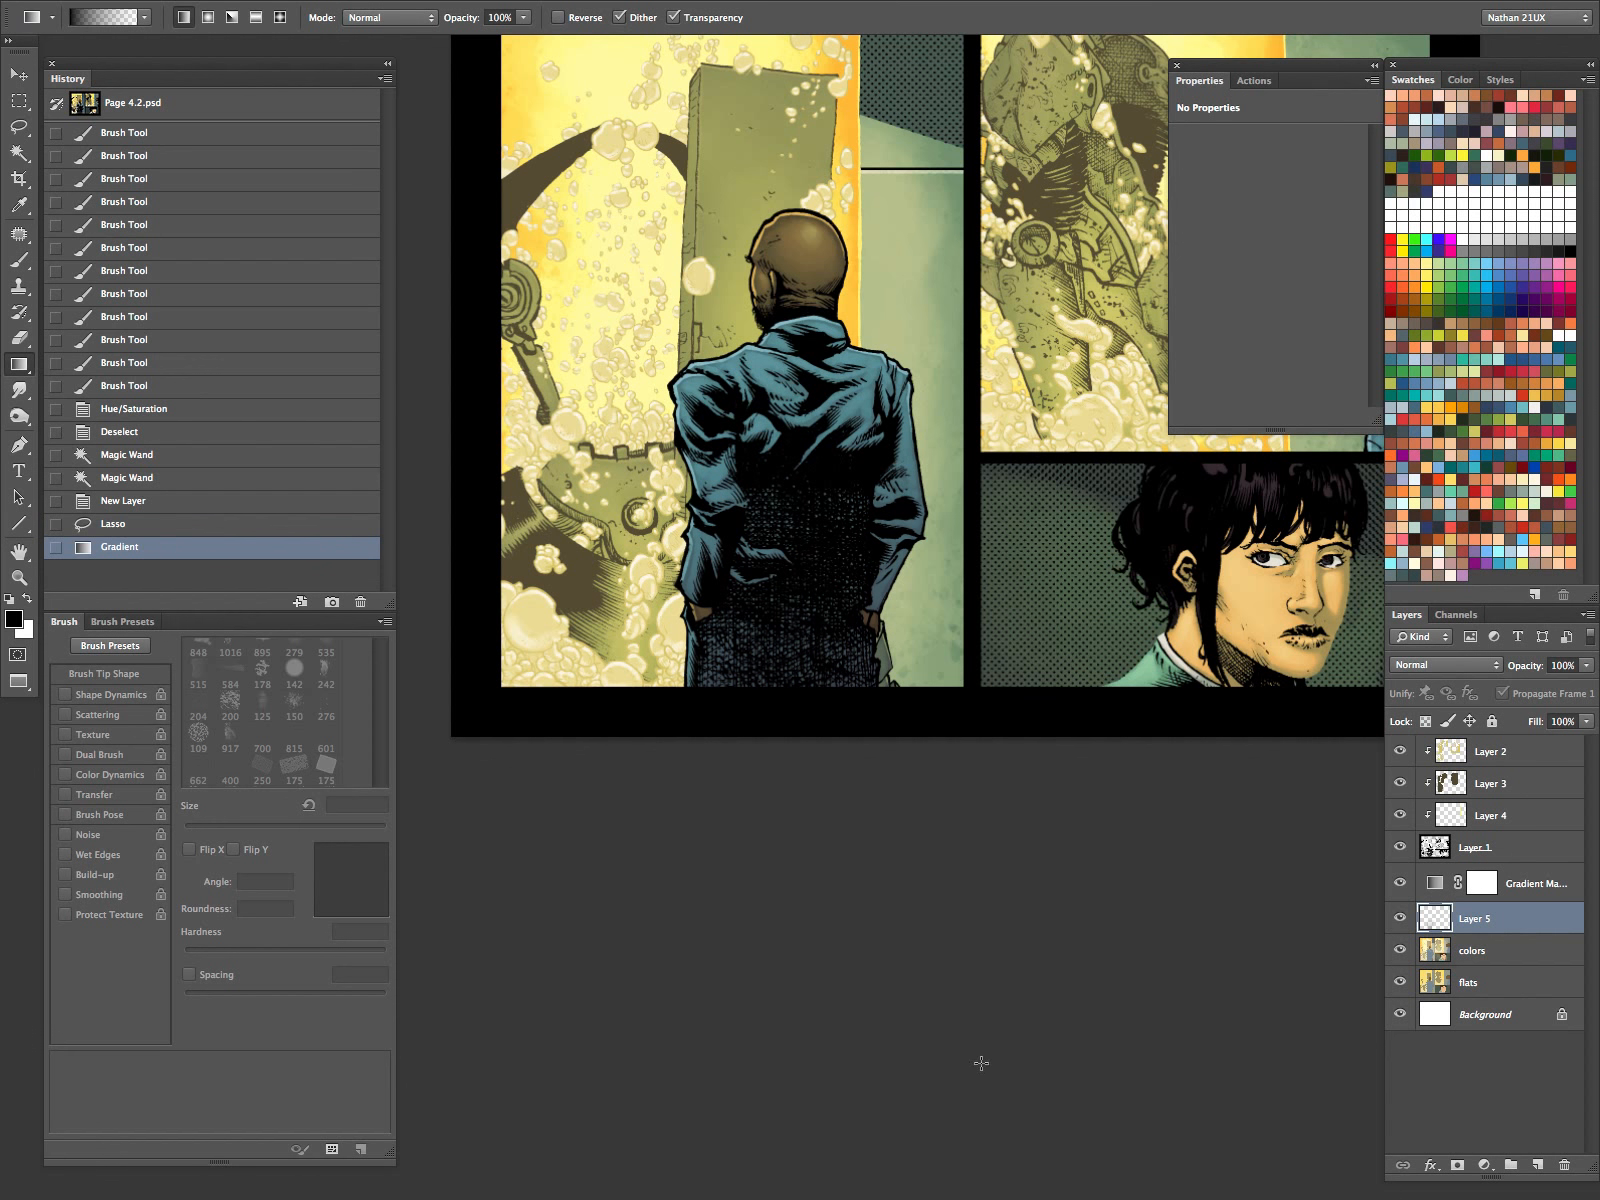
key(super+z)
drag(970, 1100, 716, 372)
key(super+z)
mouse_move(1190, 1061)
mouse_down()
mouse_move(900, 680)
mouse_move(758, 420)
mouse_up()
Hide the Gradient Map, preview the gradient layer off and on, and merge it down into the colors layer.
click(1400, 883)
click(1400, 918)
click(1400, 918)
key(super+e)
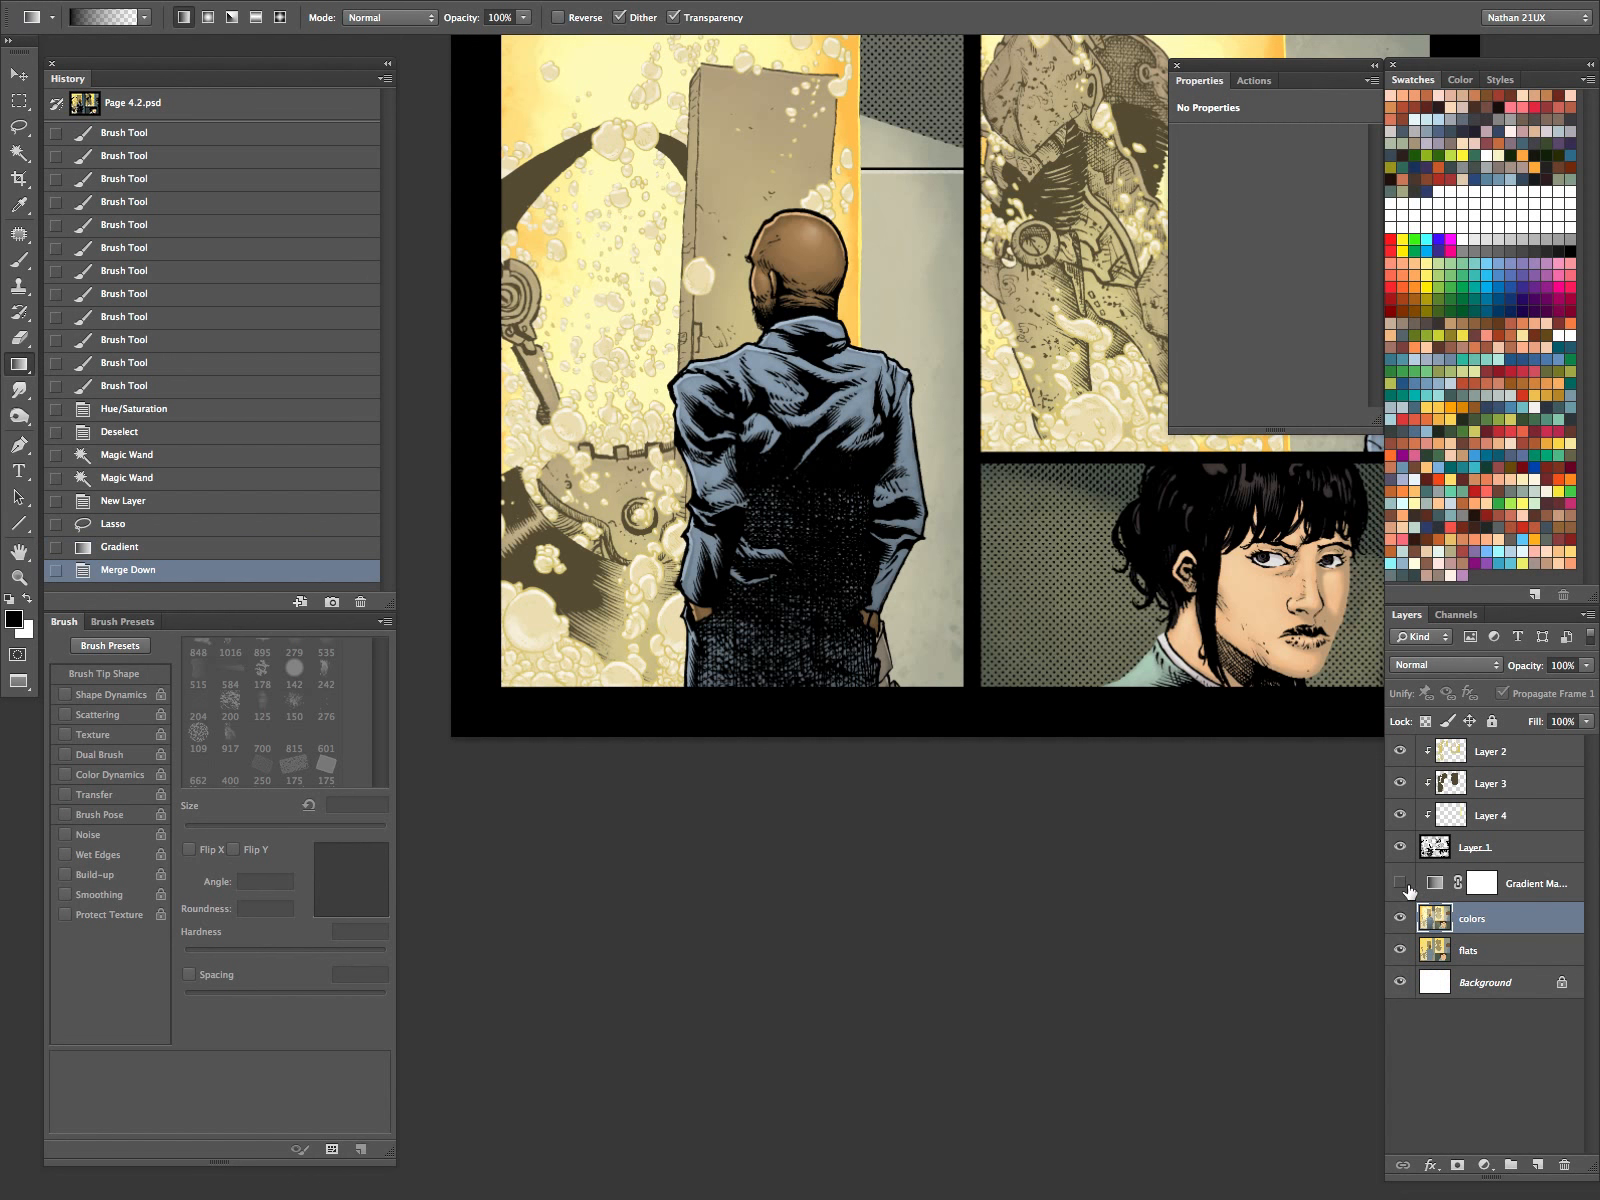
Sample the darkened blue-grey of the man's clothing as brush colour with the line art hidden, and show line art and Gradient Map again.
click(1400, 847)
key(b)
scroll(873, 778, up, 2)
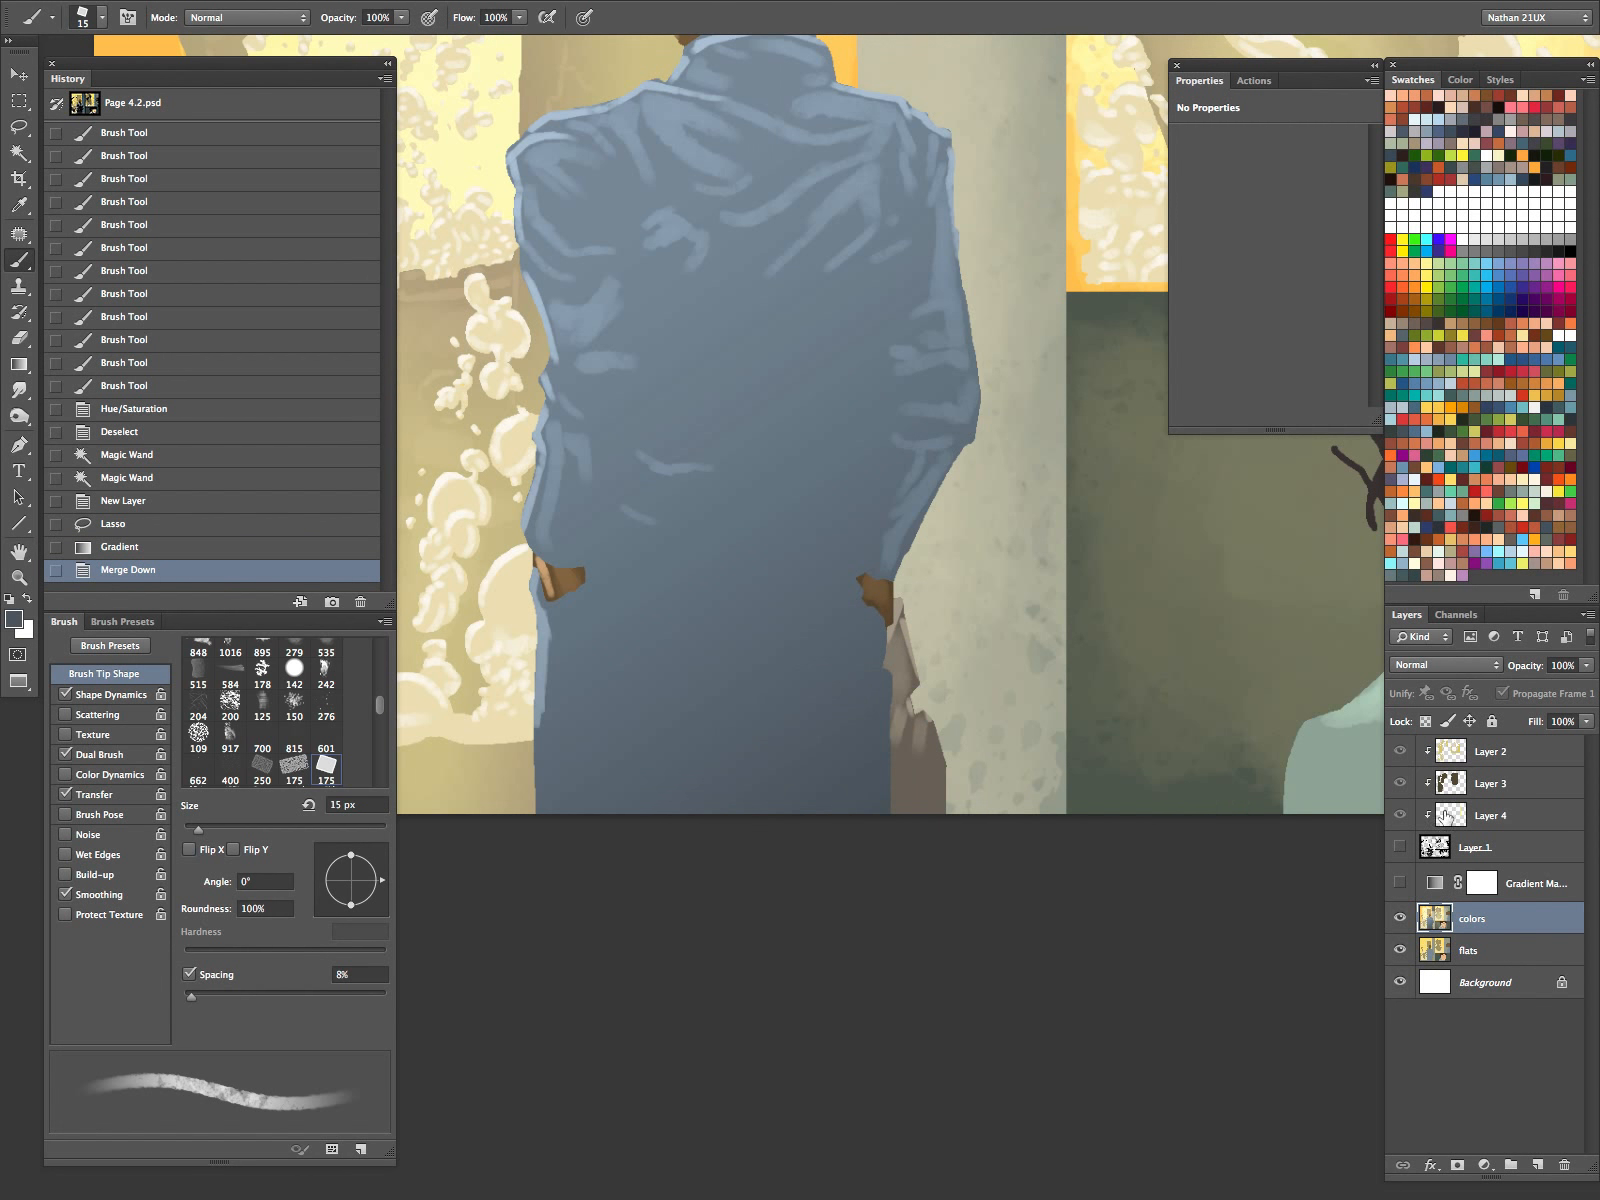
click(1400, 882)
click(1400, 847)
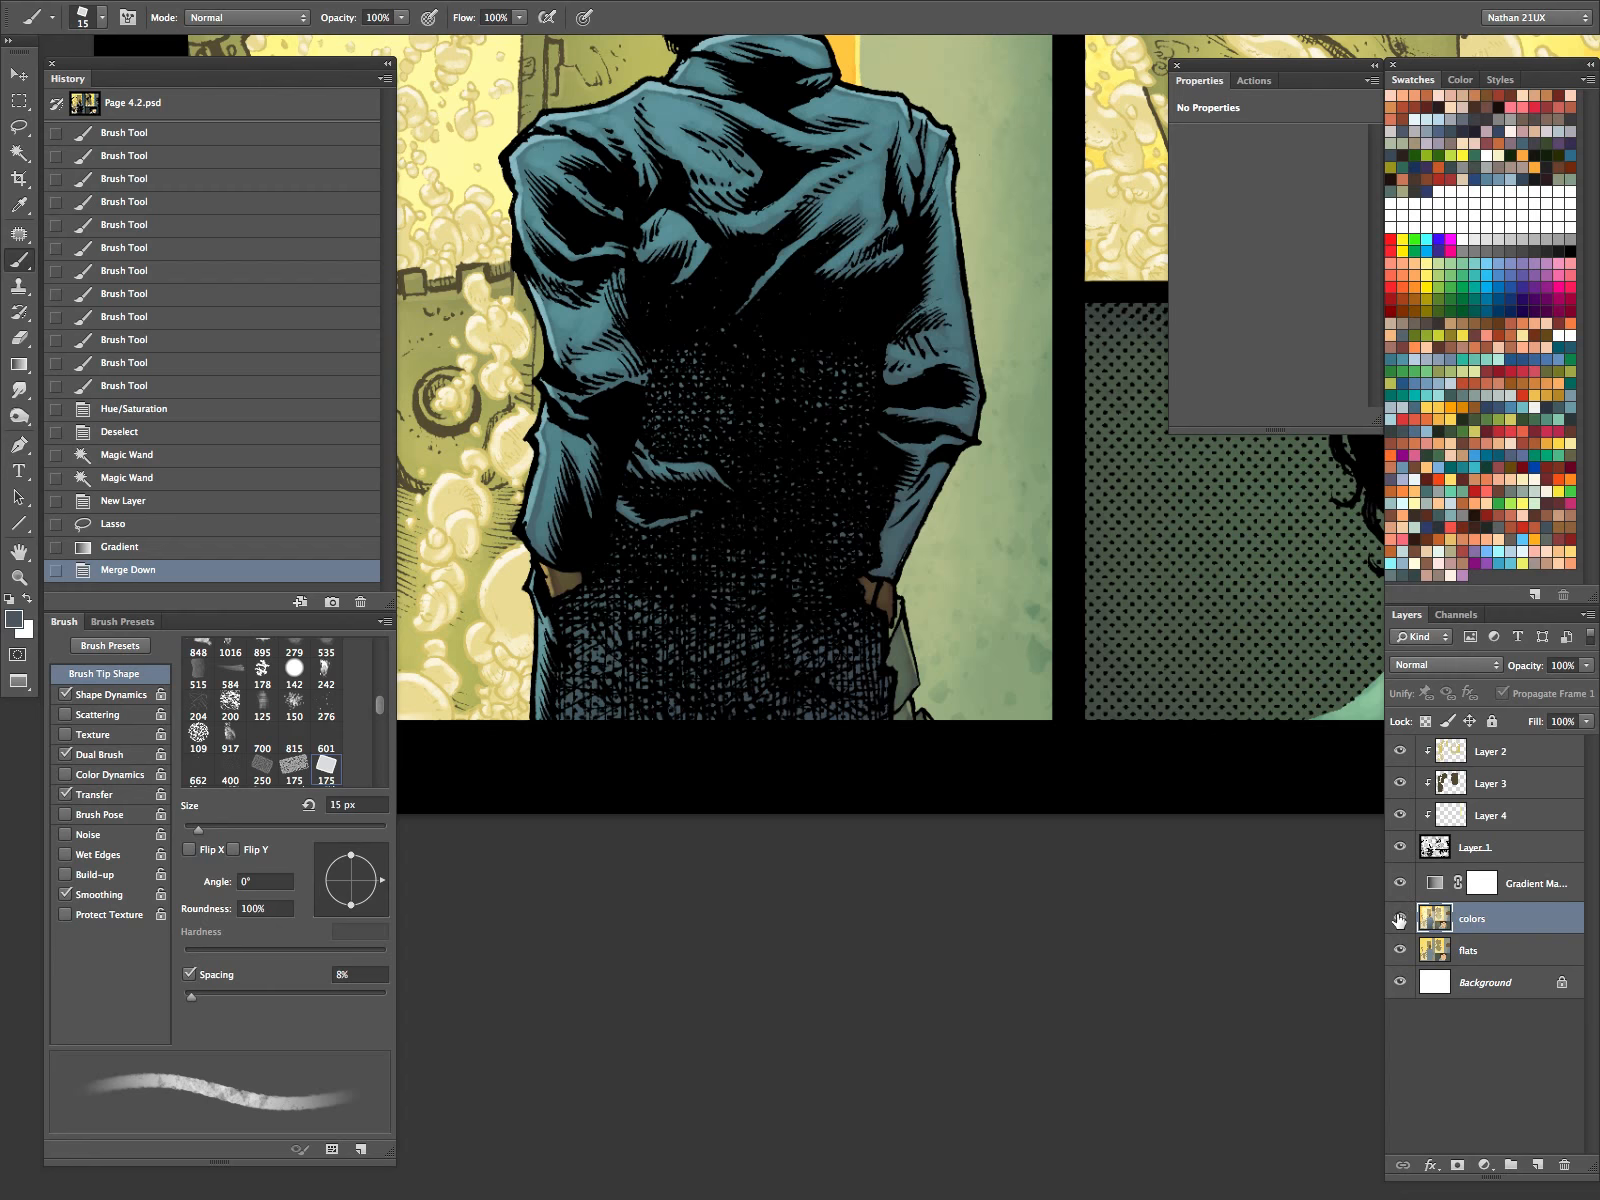
Enlarge the brush to 35 px and try a dab on the man's lower back, undoing it.
key(bracketright)
key(bracketright)
key(bracketright)
key(bracketright)
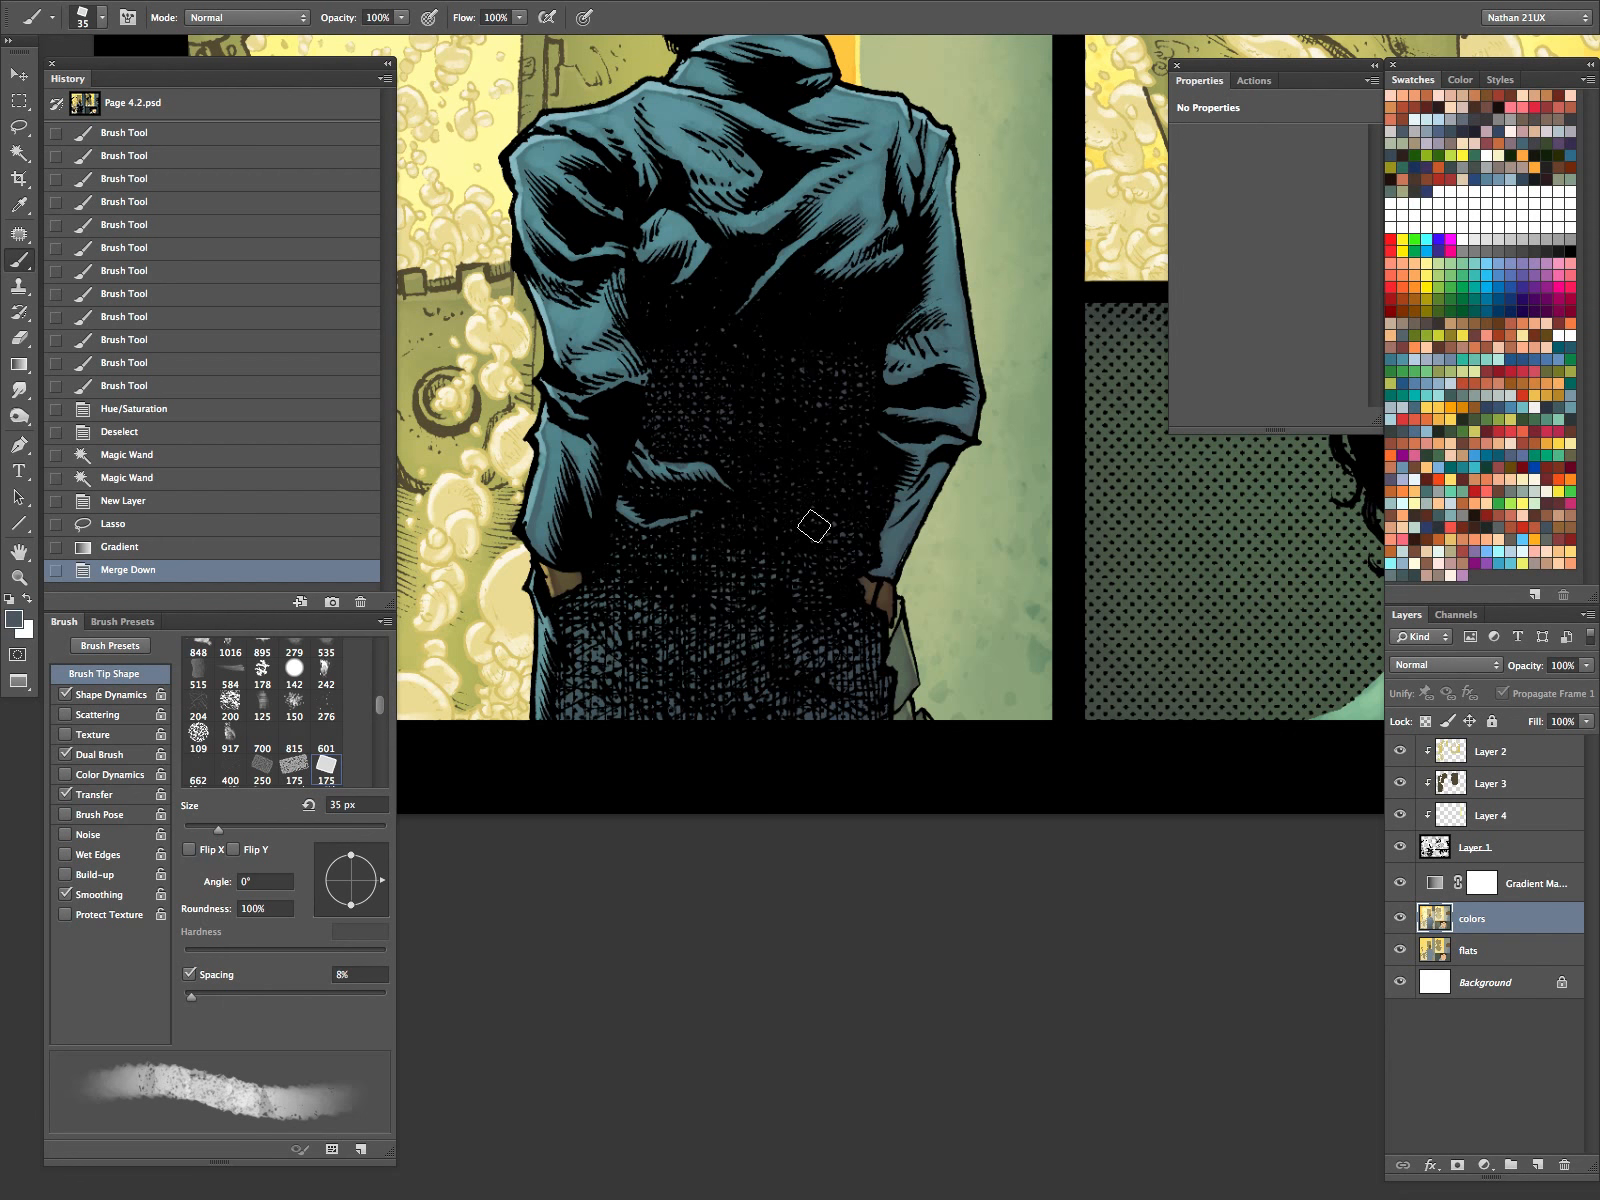
click(728, 597)
key(super+z)
Replace the selection with the man's clothing from the flats layer, return to the colors layer, and hide the selection outline.
key(super+d)
key(w)
click(800, 596)
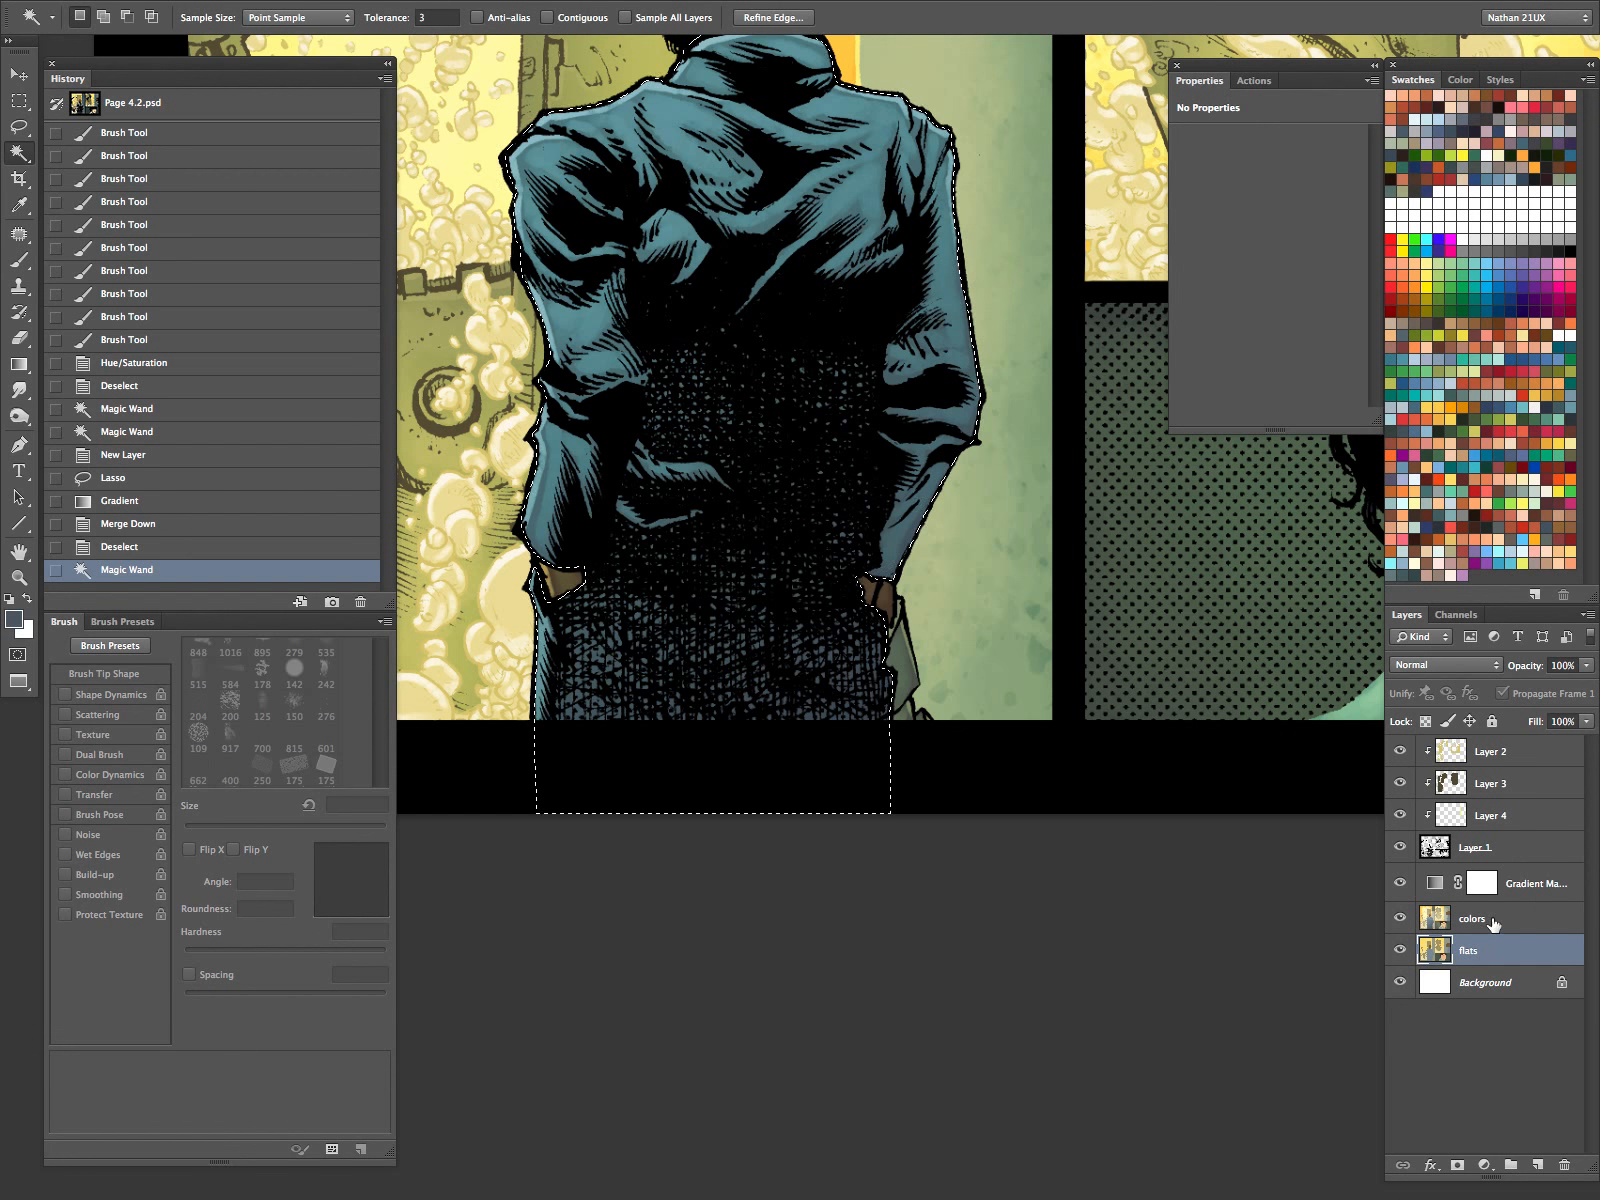
drag(628, 590, 627, 586)
key(super+h)
key(super+z)
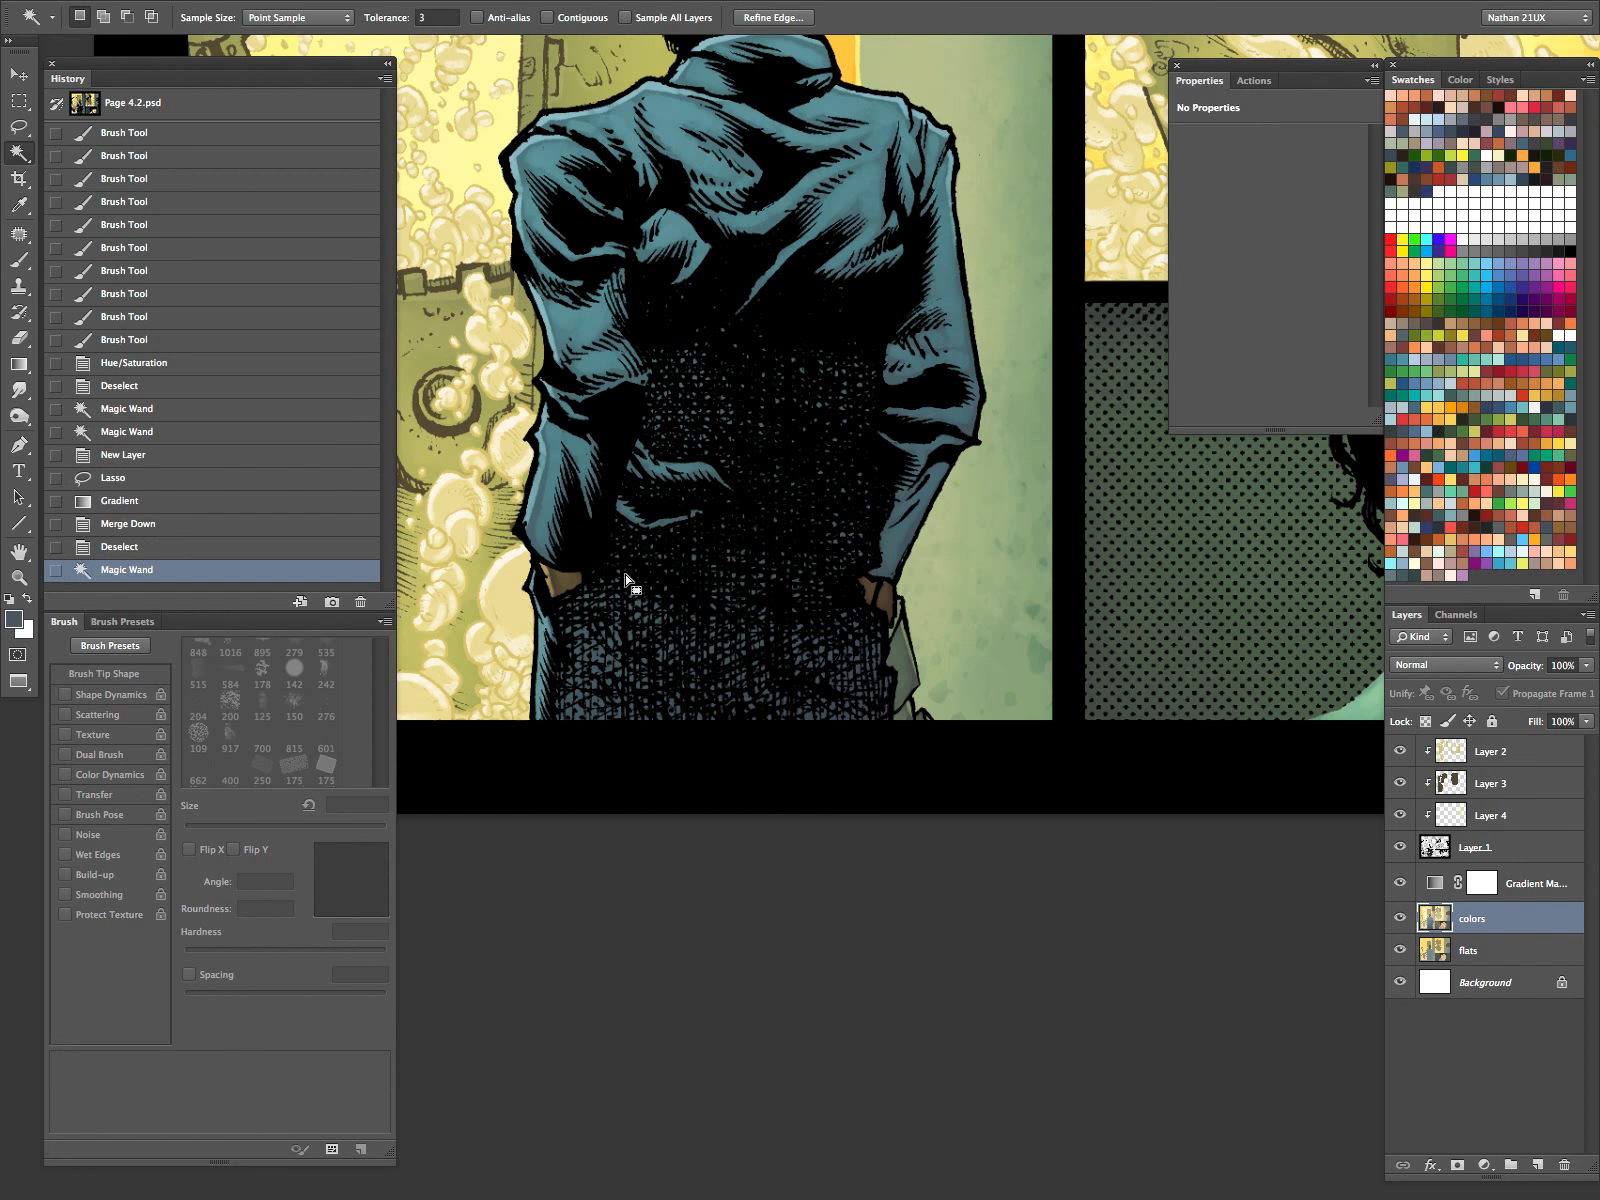
Paint dark blue-grey over the man's hatched lower back and trousers with the 35 px brush.
key(b)
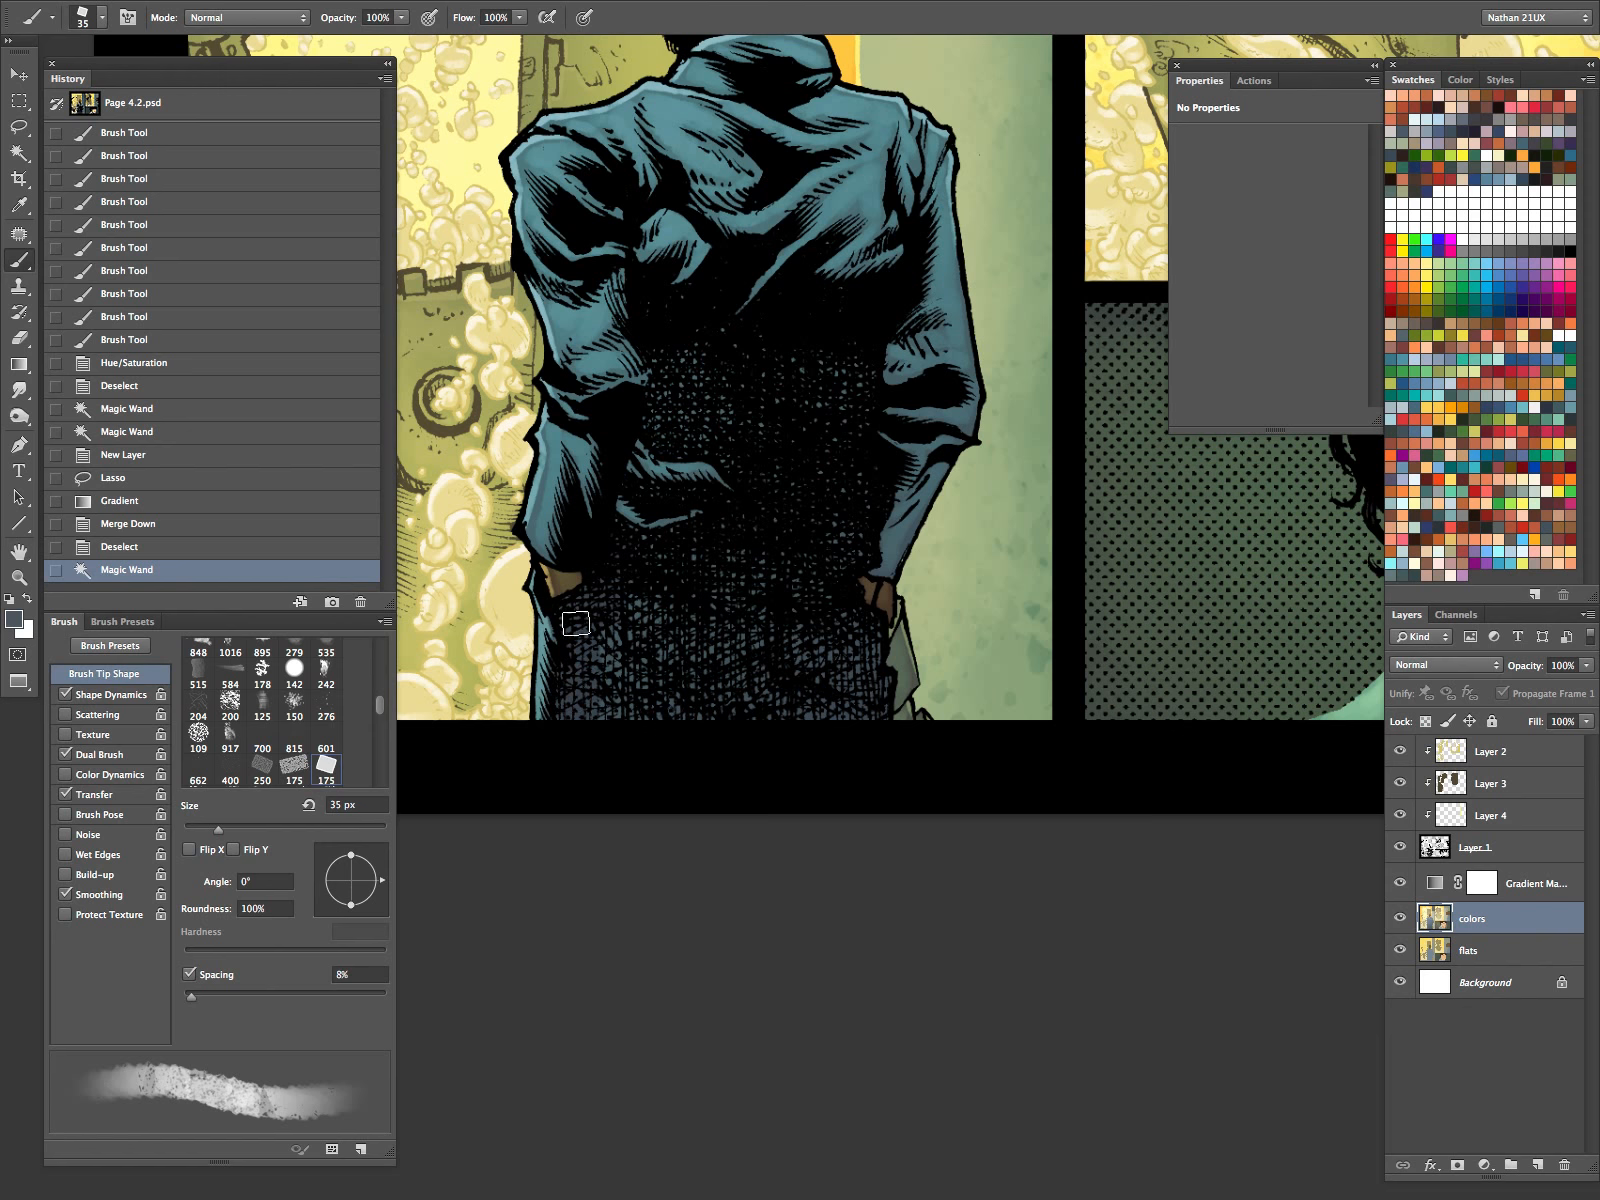
click(687, 544)
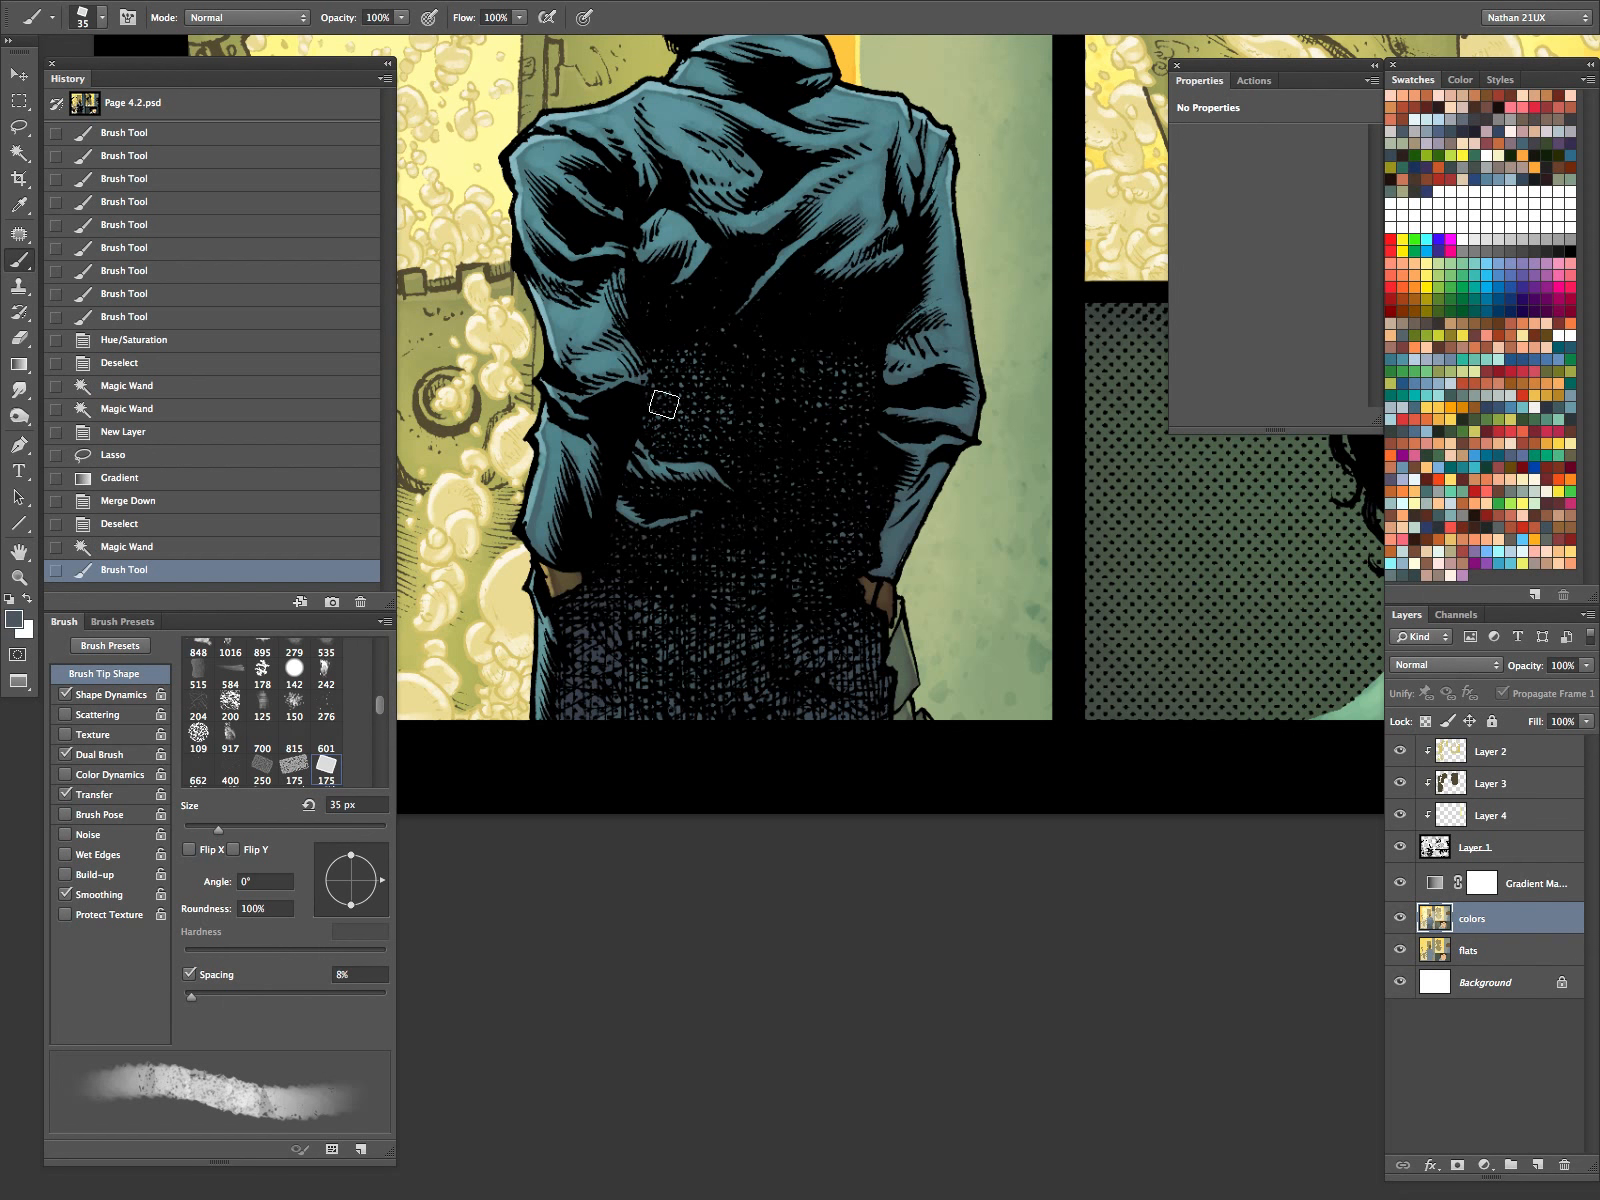
click(634, 580)
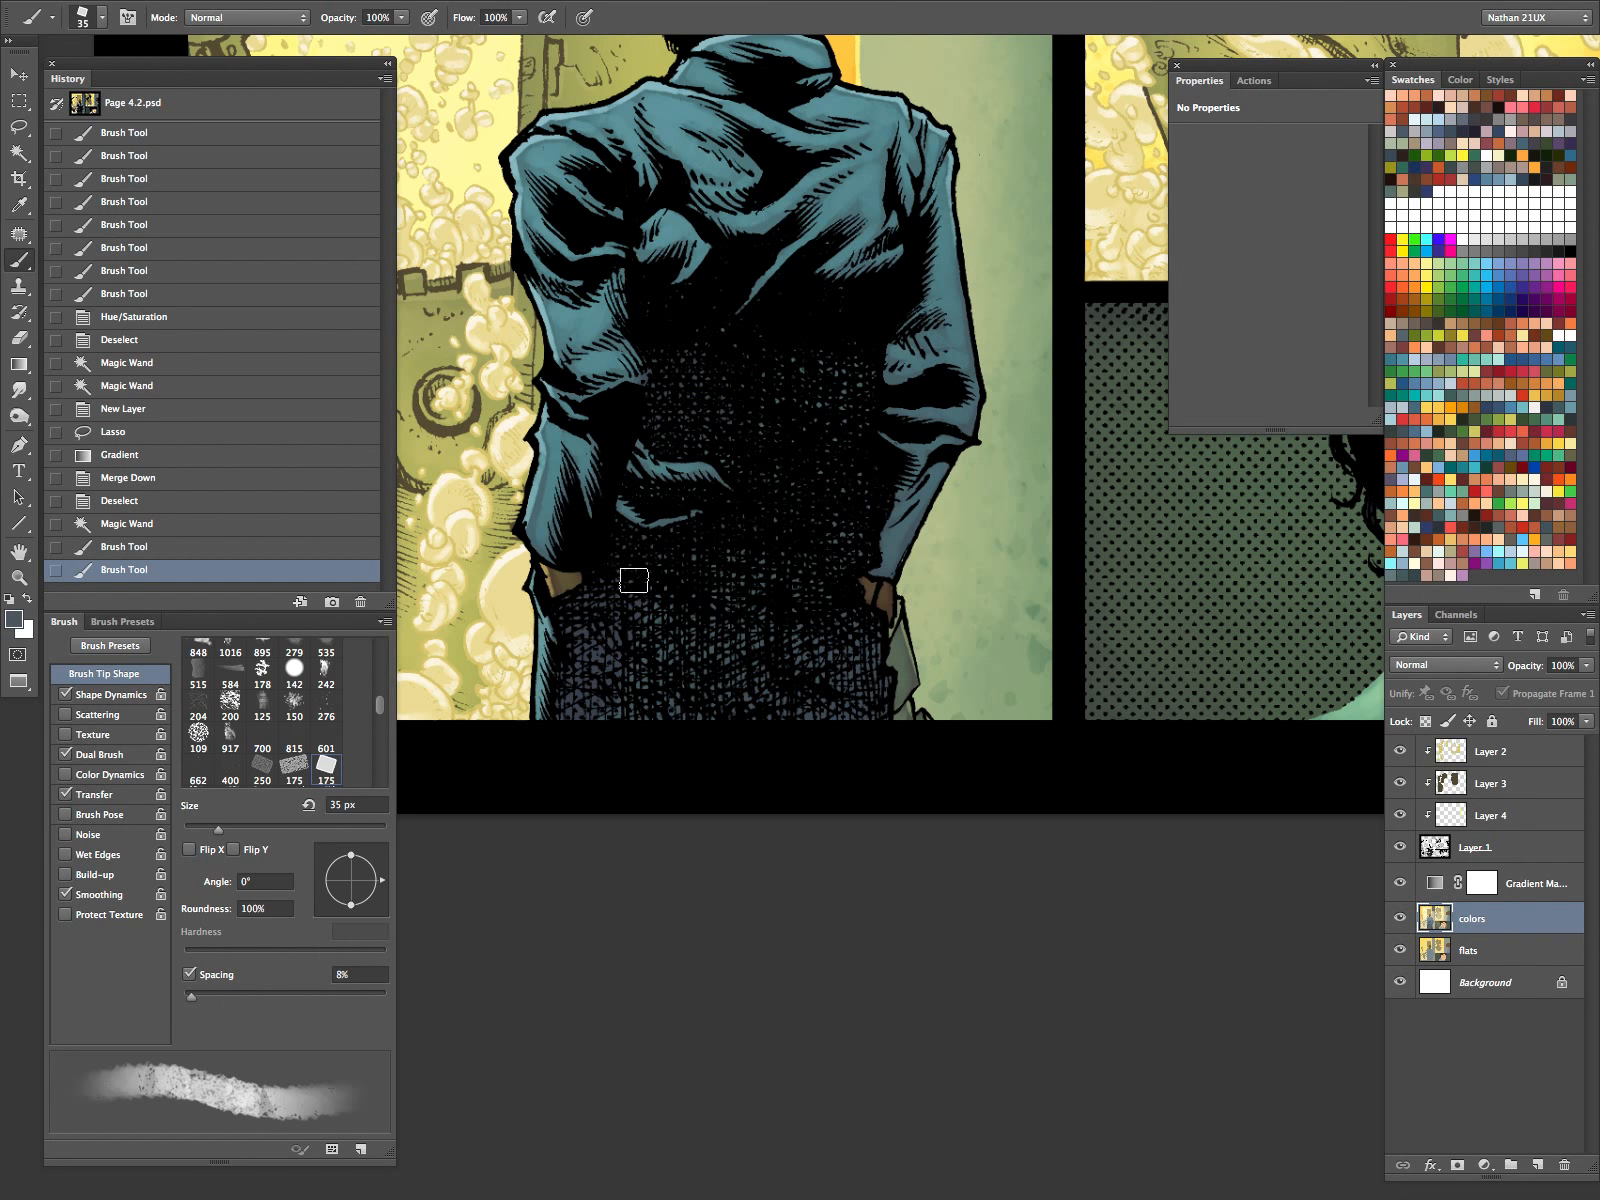
drag(737, 541, 671, 694)
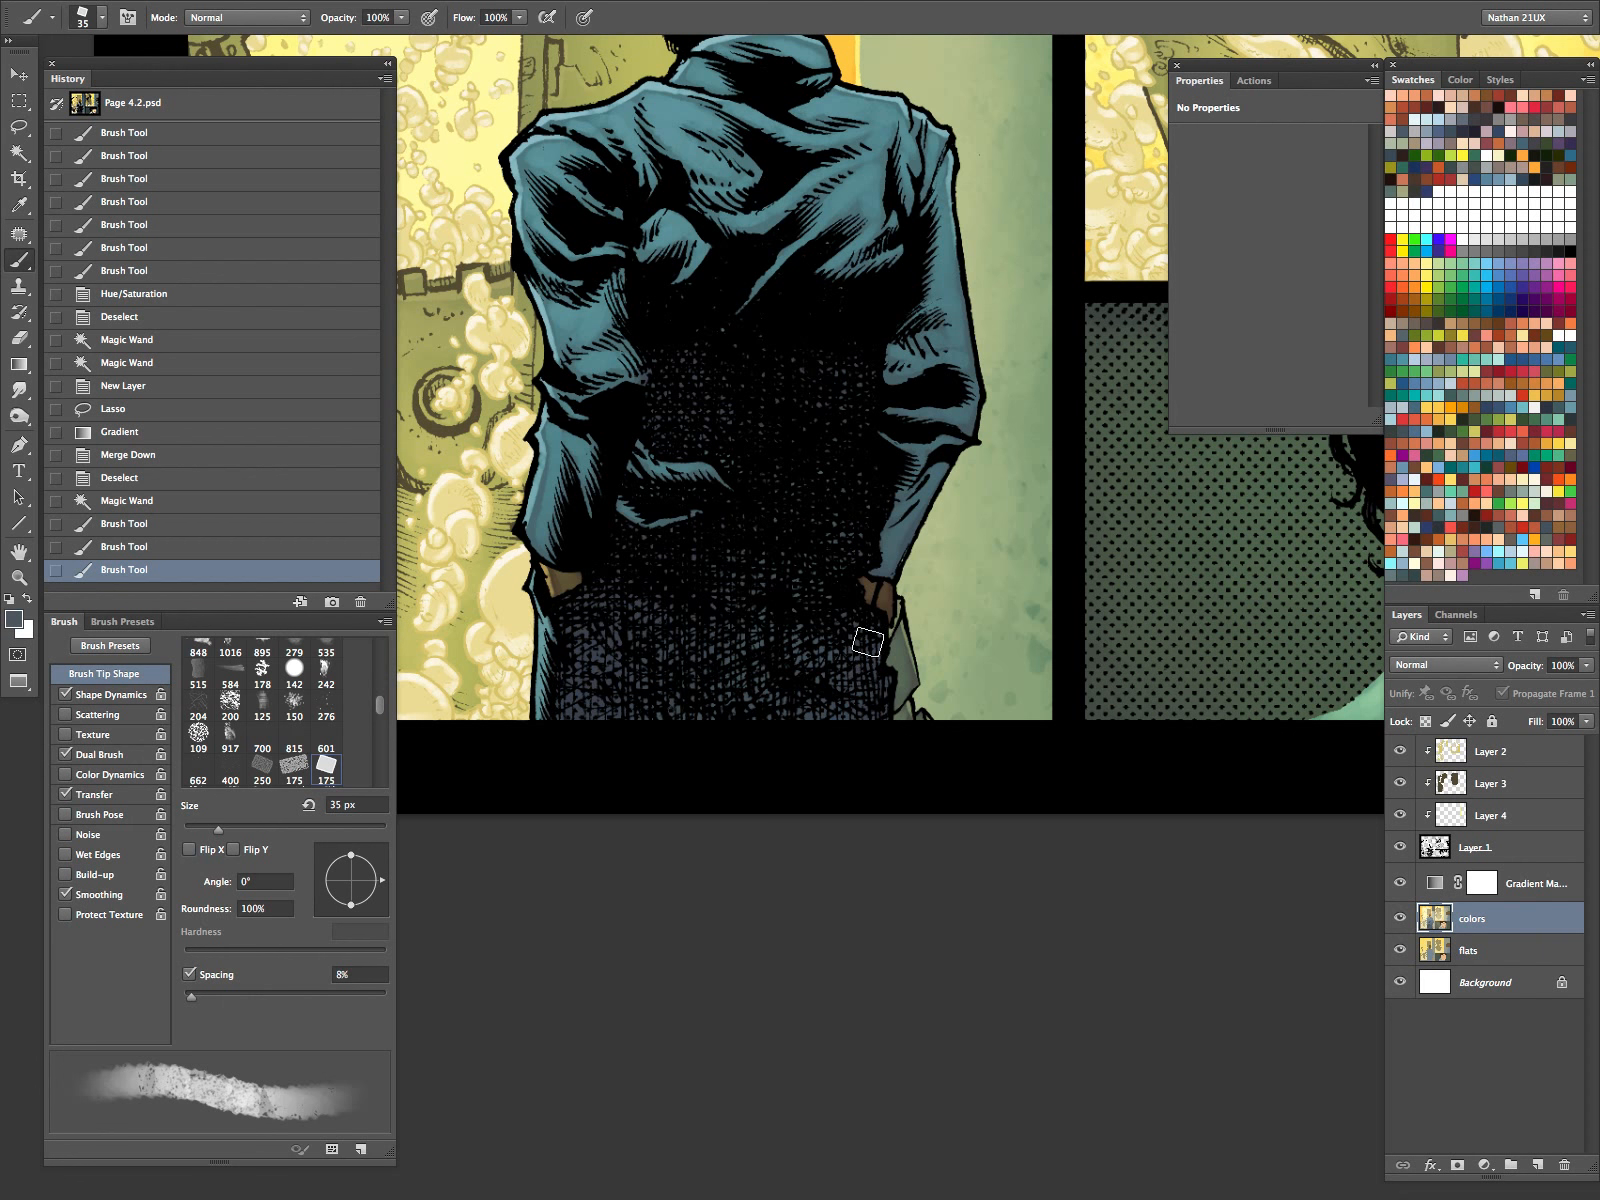
drag(868, 642, 808, 708)
drag(770, 690, 720, 700)
Darken the foreground colour slightly and brush it over the man's trousers and lower back.
click(14, 620)
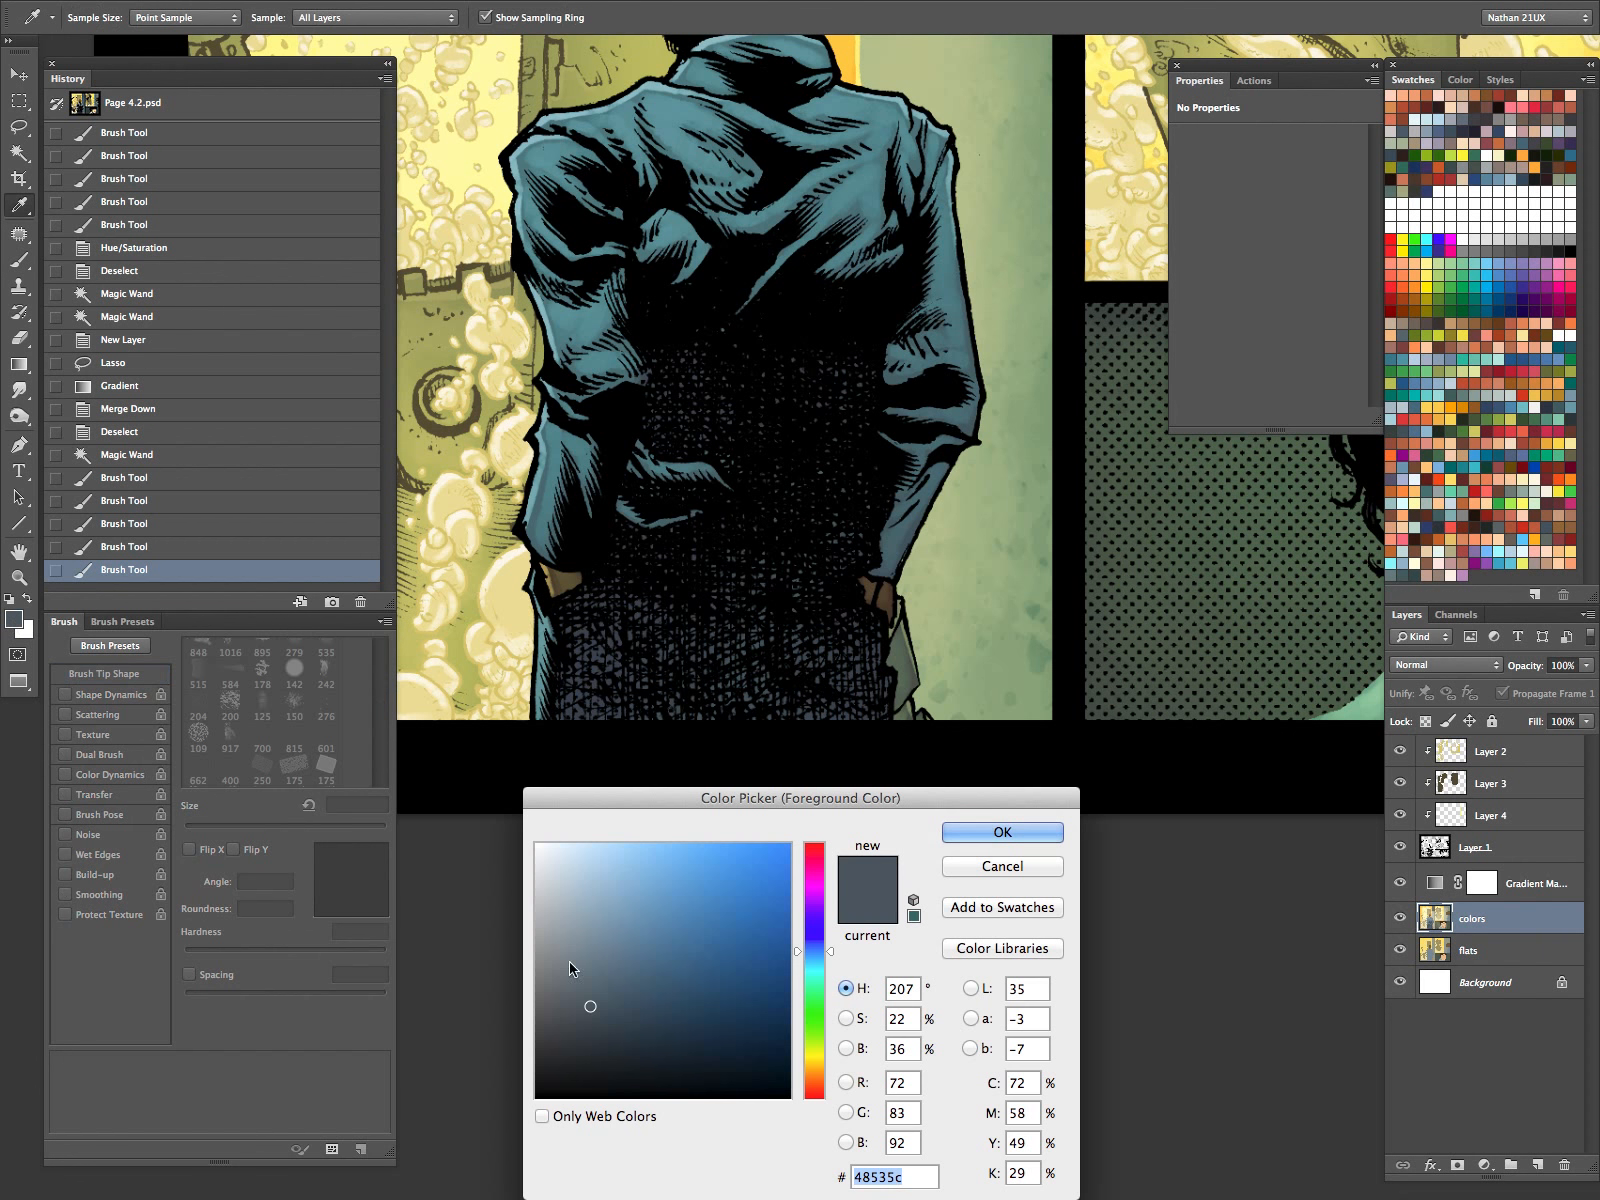
drag(586, 1012, 579, 1020)
click(975, 836)
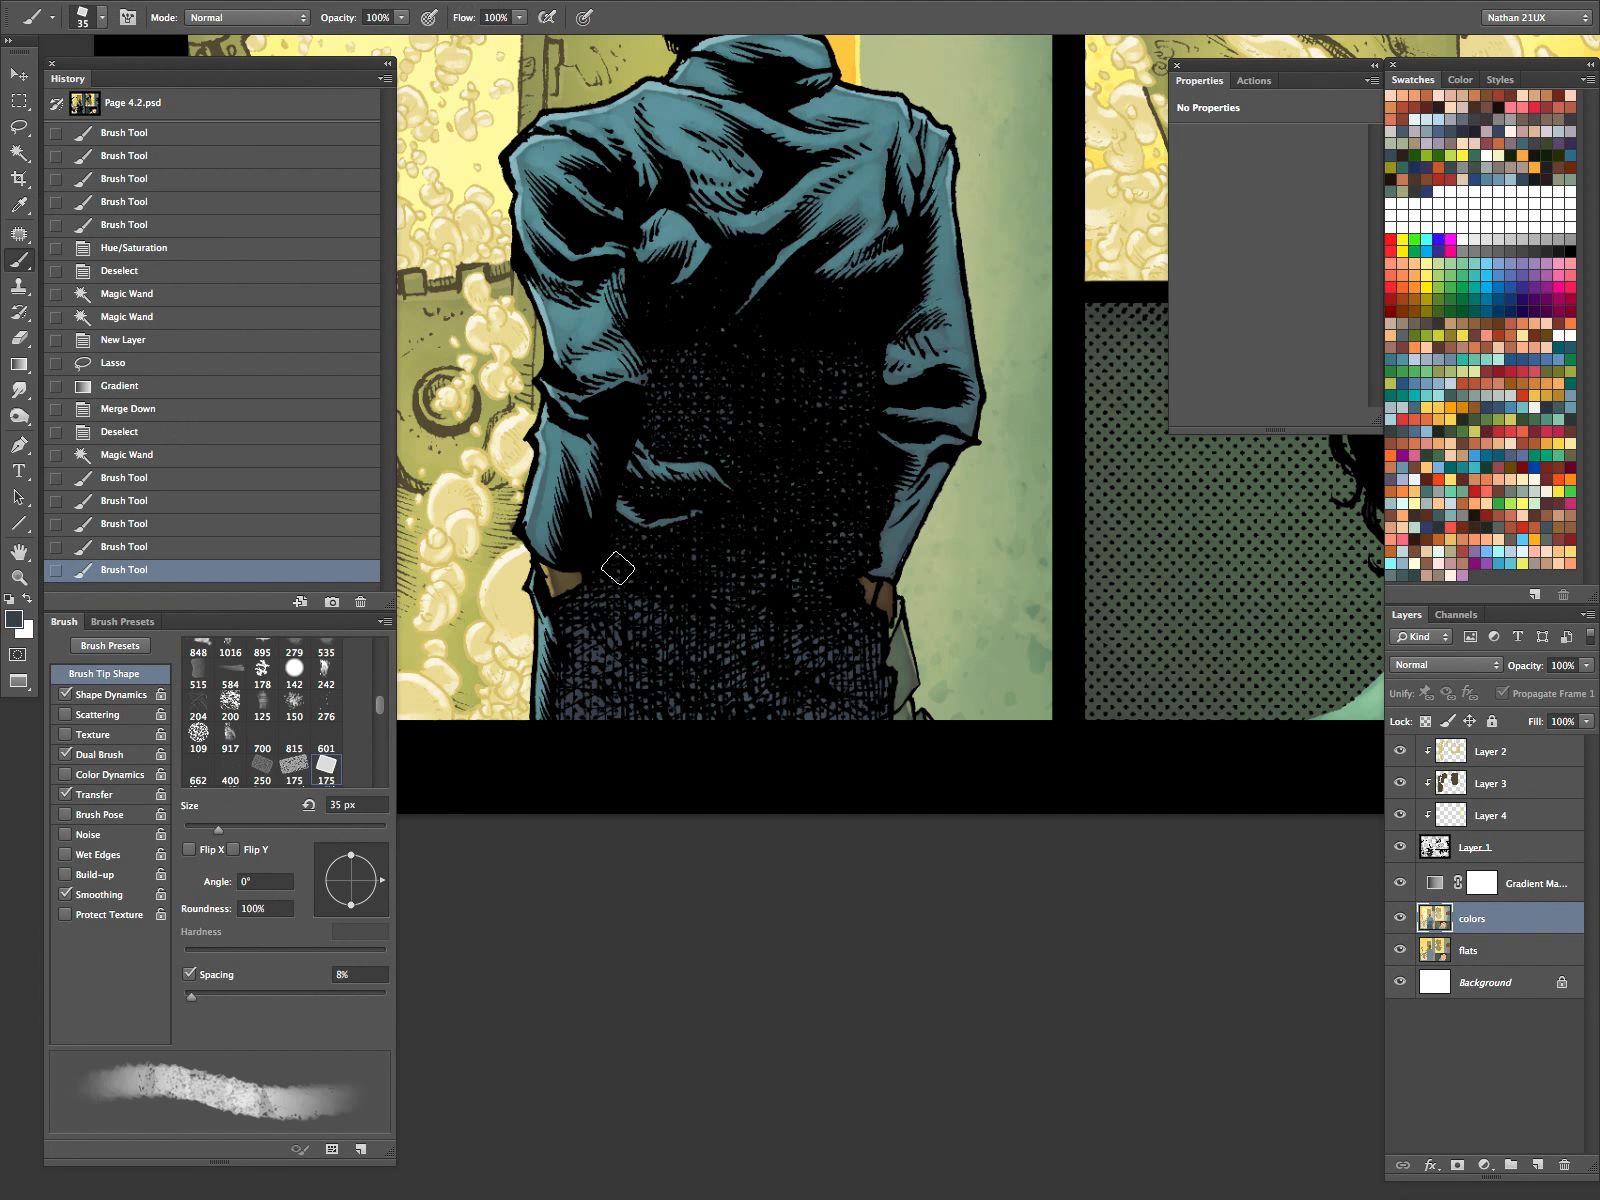
drag(577, 707, 647, 638)
mouse_move(636, 550)
mouse_down()
mouse_move(721, 529)
mouse_move(739, 501)
mouse_up()
Paint the upper edge of the hatched area on the man's back with a 30 px brush and enlarge the brush to 35 px.
key(bracketleft)
key(bracketleft)
key(bracketleft)
key(bracketright)
key(bracketright)
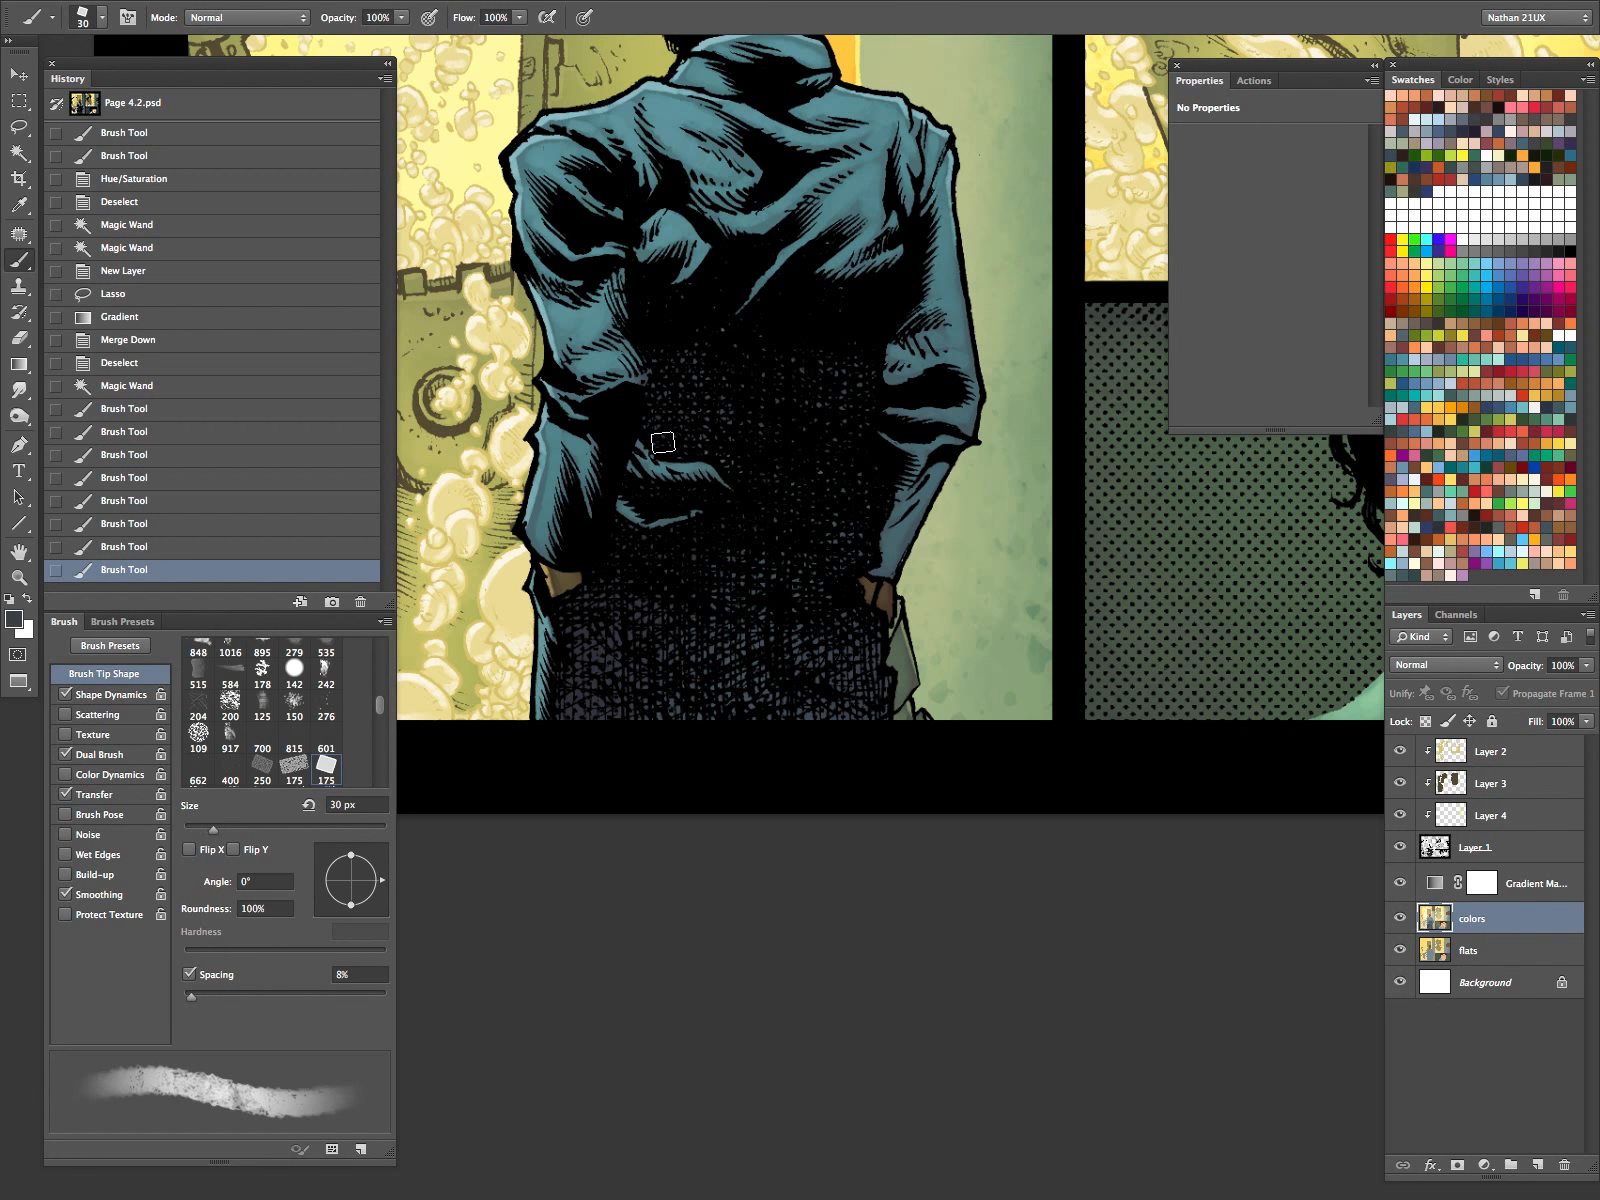
drag(704, 319, 726, 326)
key(bracketright)
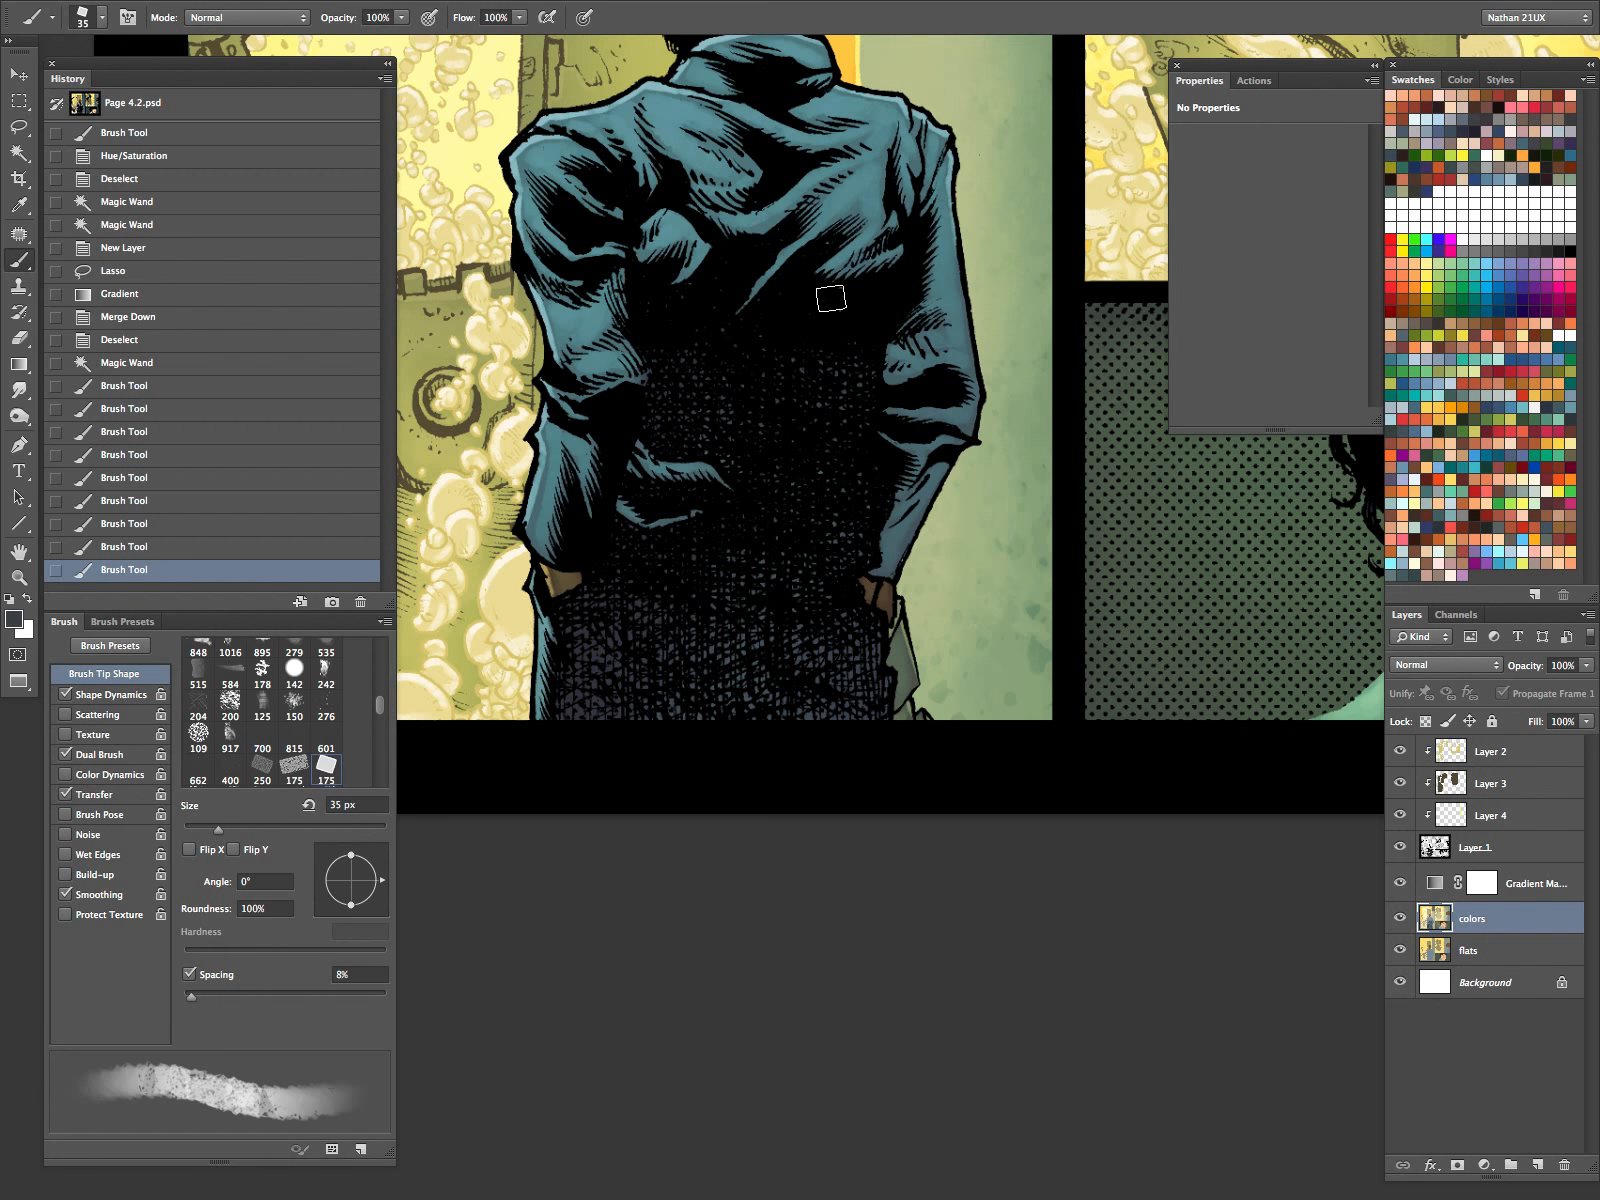
Paint more dark shading over the man's lower back and trousers, enlarging the brush to 40 px for the trousers.
drag(818, 404, 832, 354)
key(bracketright)
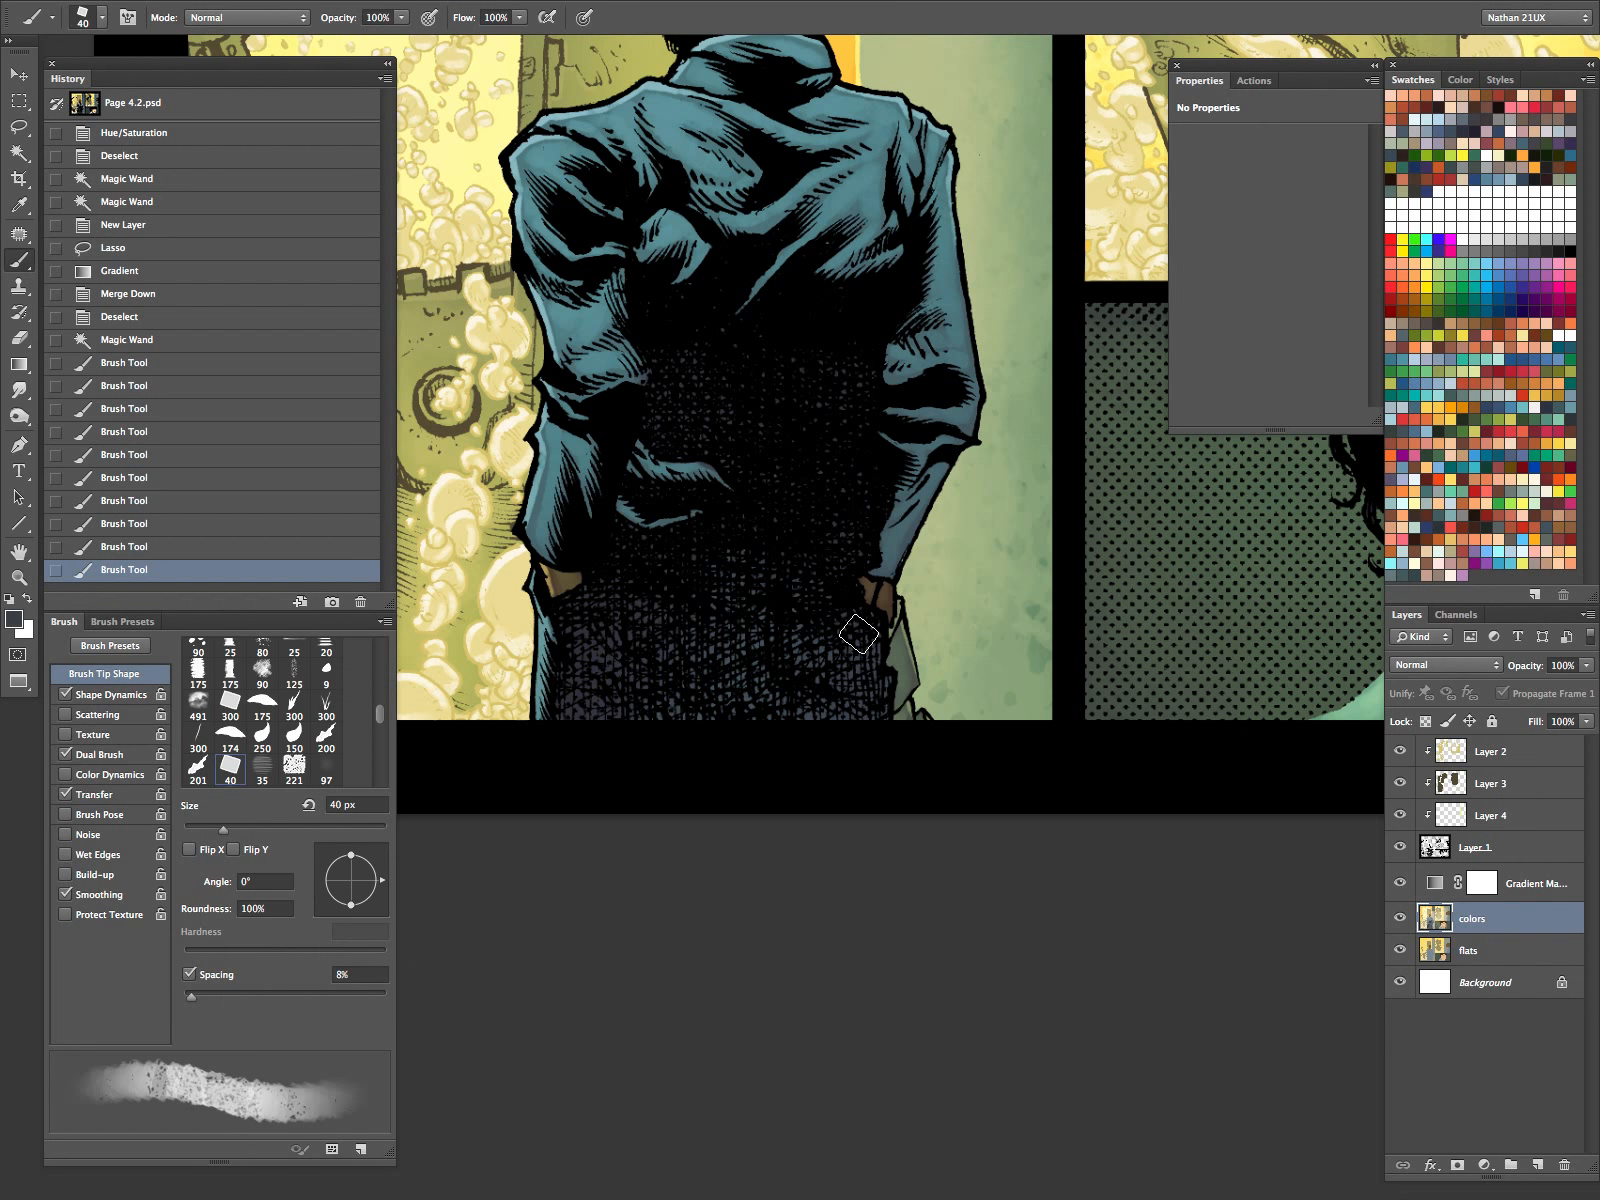
drag(865, 730, 866, 640)
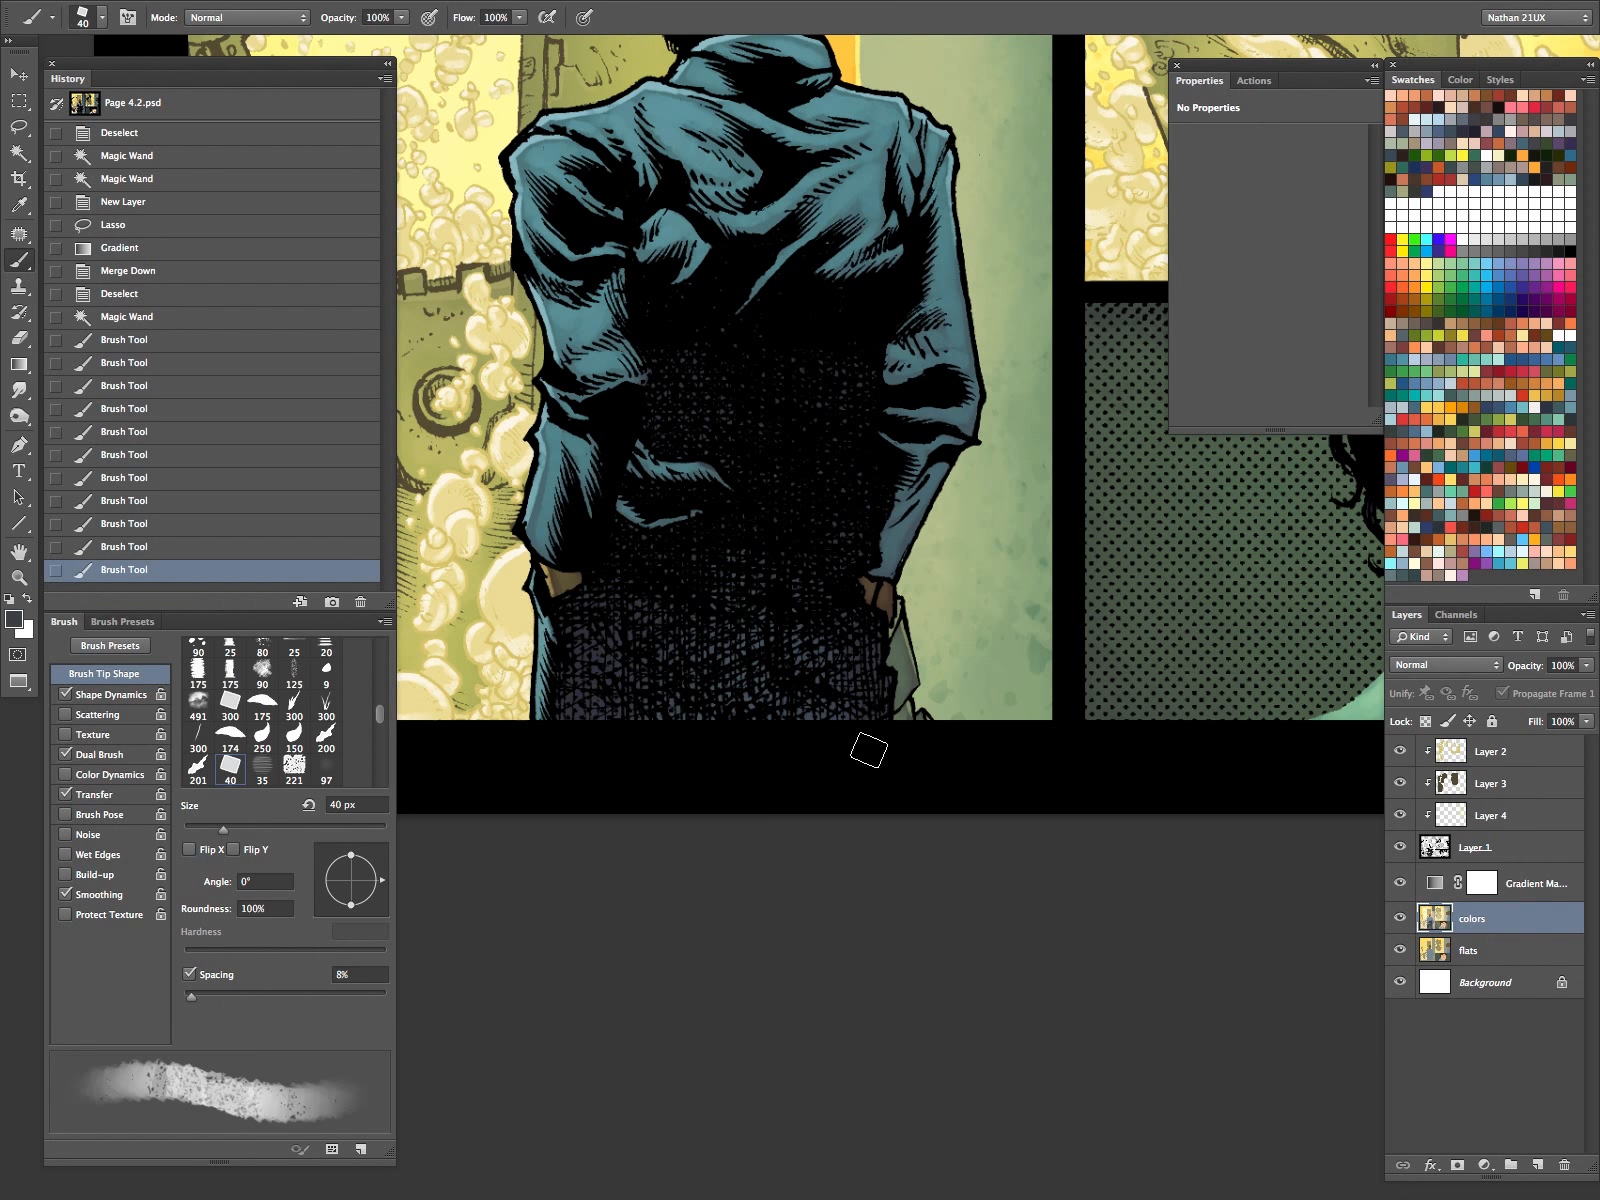
drag(786, 725, 800, 545)
drag(639, 663, 661, 616)
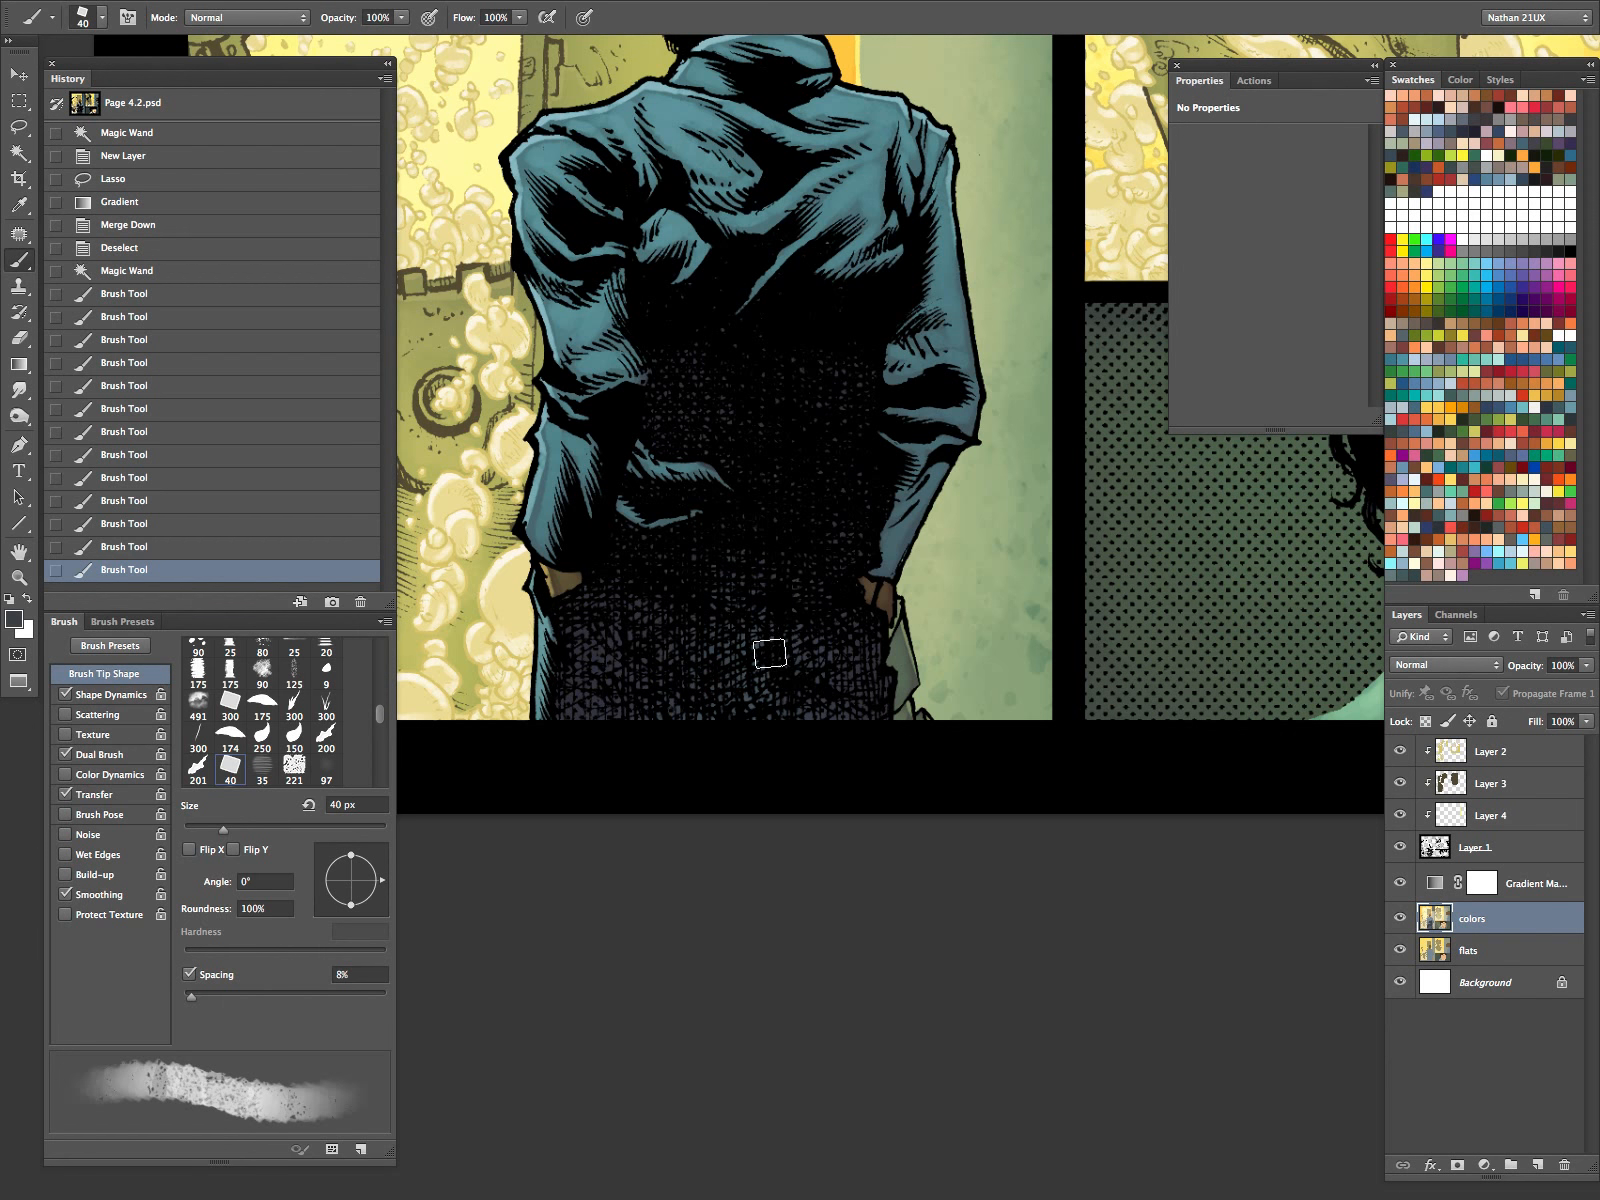
drag(870, 728, 880, 660)
Fit the whole page in view and return Page 4.2 to a floating window alongside the other open pages.
key(z)
drag(1012, 661, 1001, 674)
drag(1104, 638, 986, 696)
drag(1152, 682, 1039, 736)
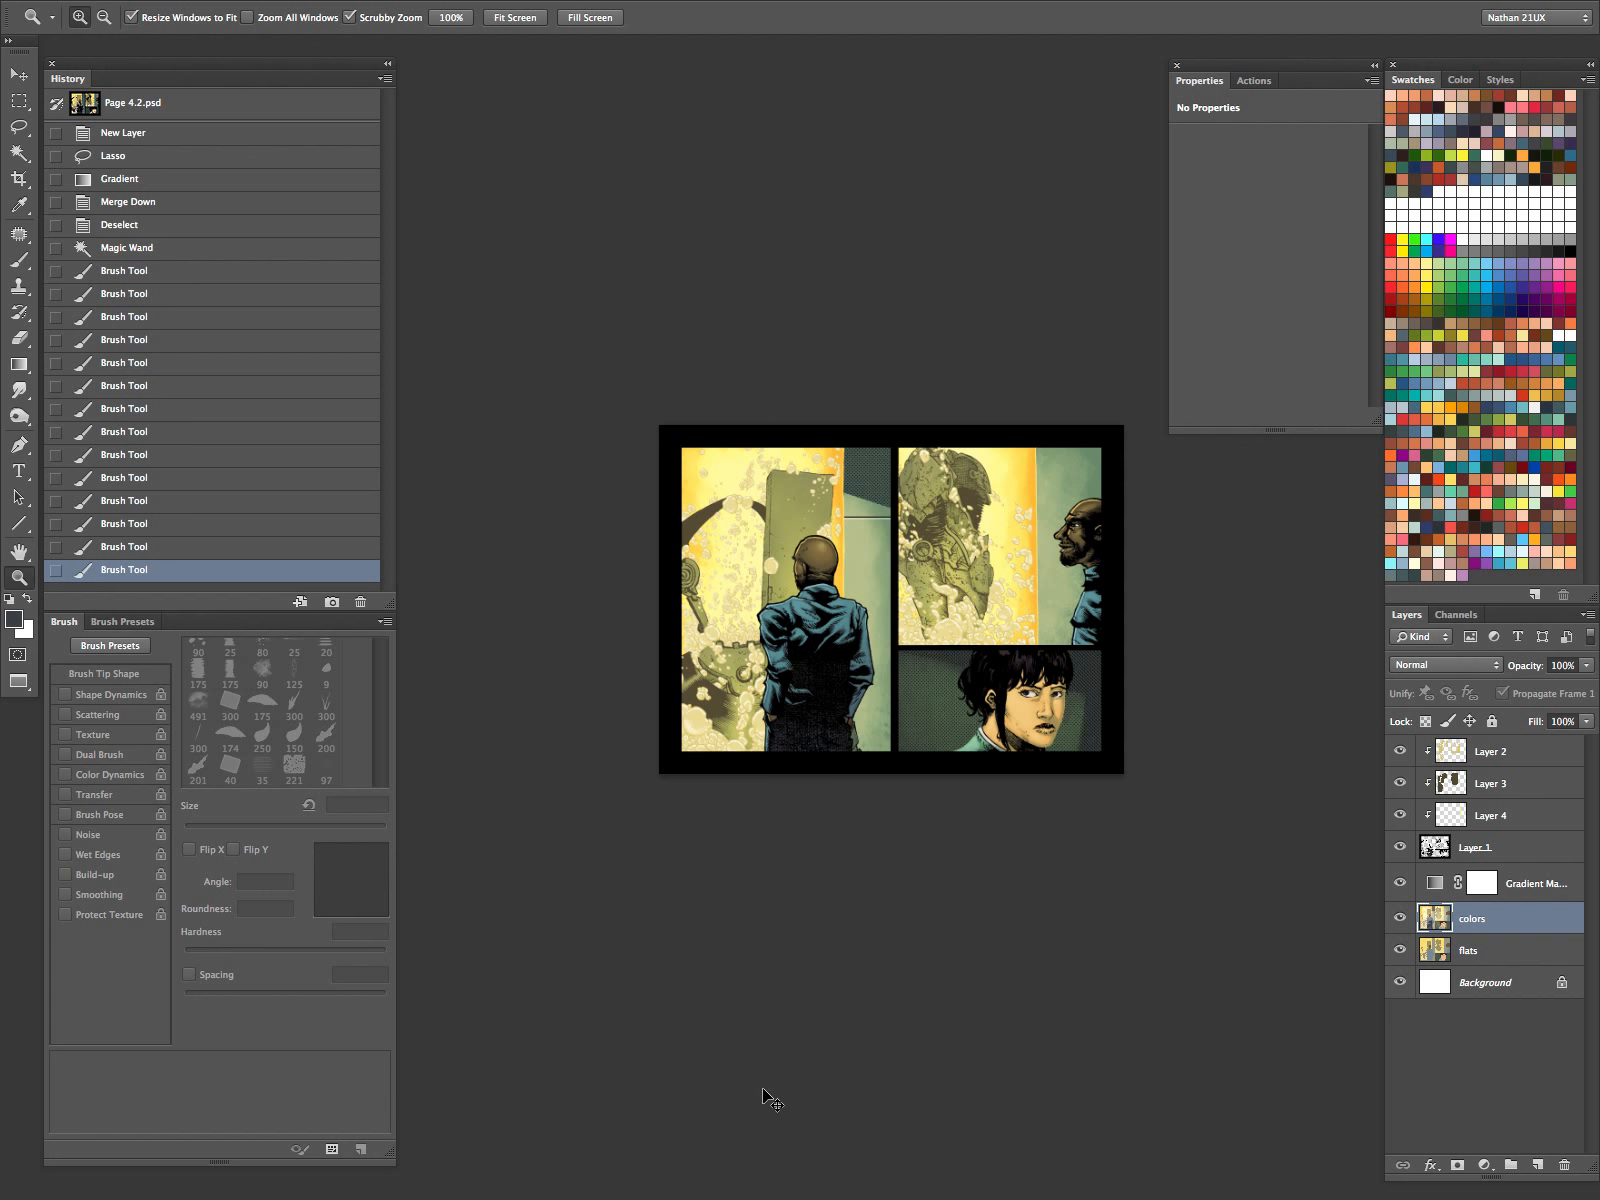
key(f)
key(f)
key(Tab)
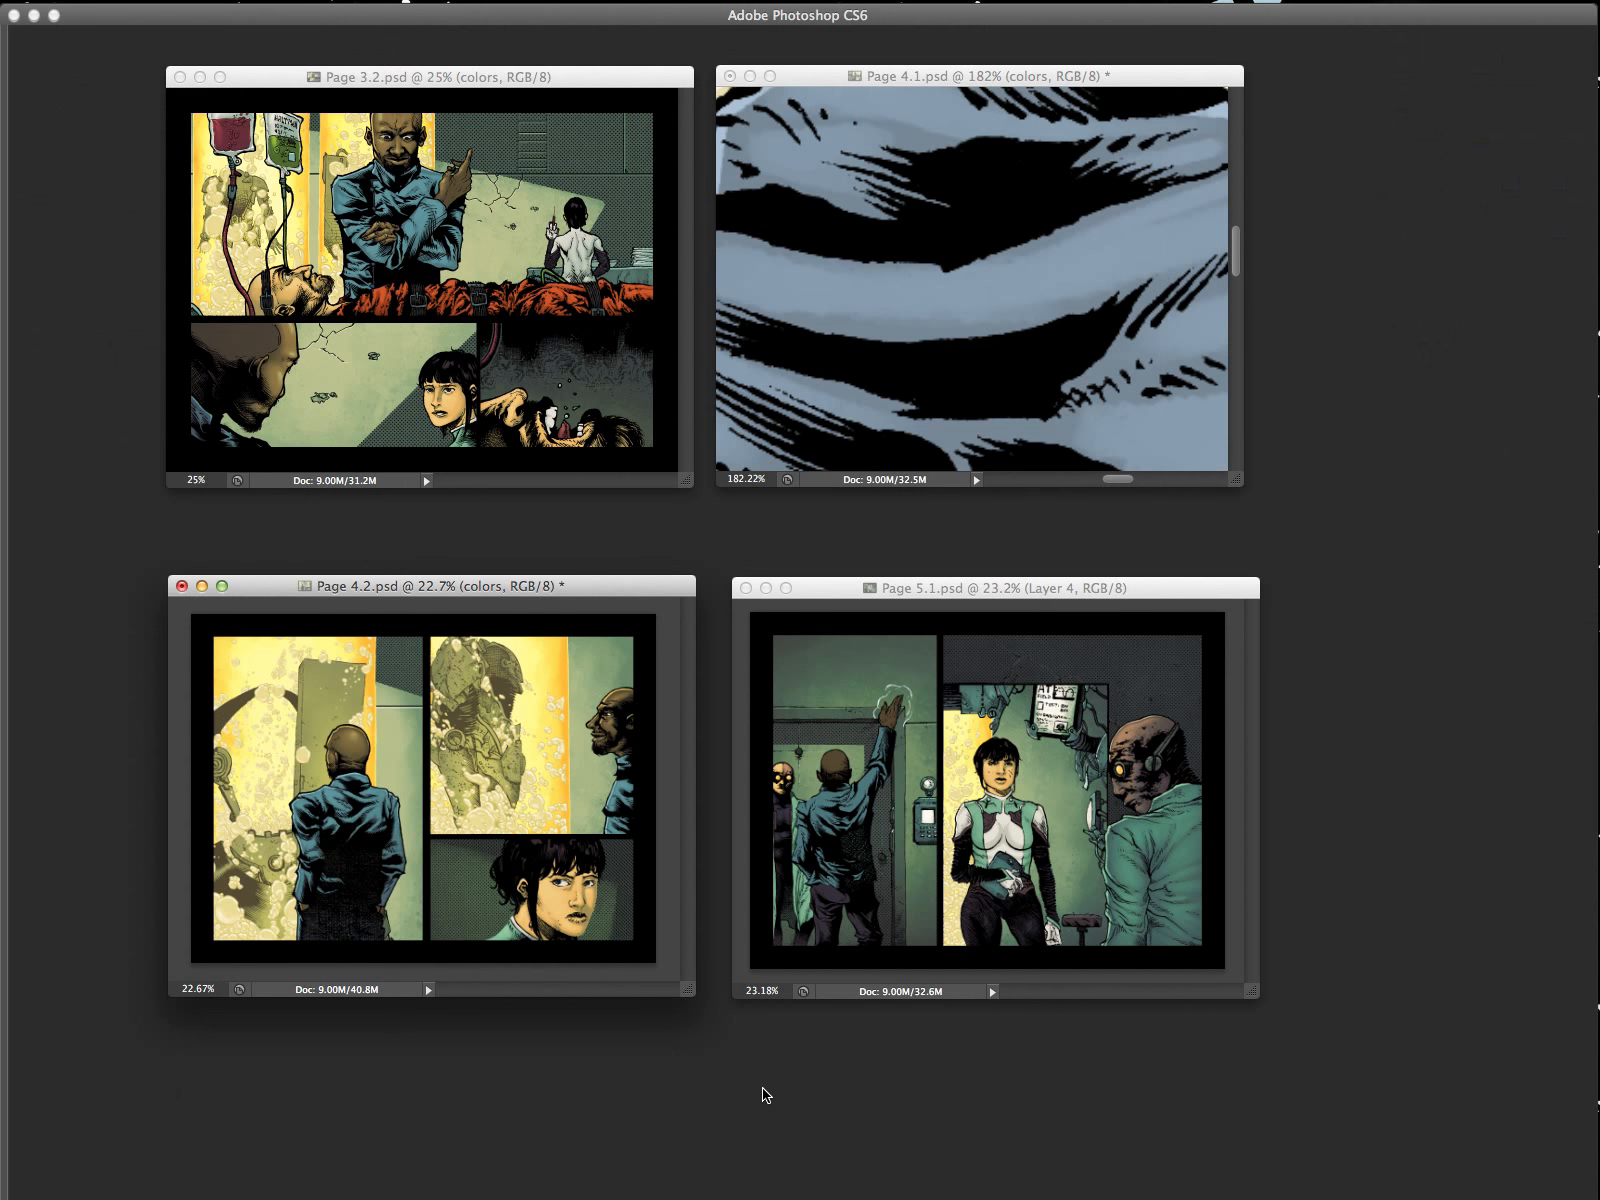
Reduce Page 4.1 to 25% zoom, place its window beside Page 3.2, and turn on its gradient map layer.
click(834, 84)
key(super+minus)
key(super+minus)
key(super+minus)
key(super+minus)
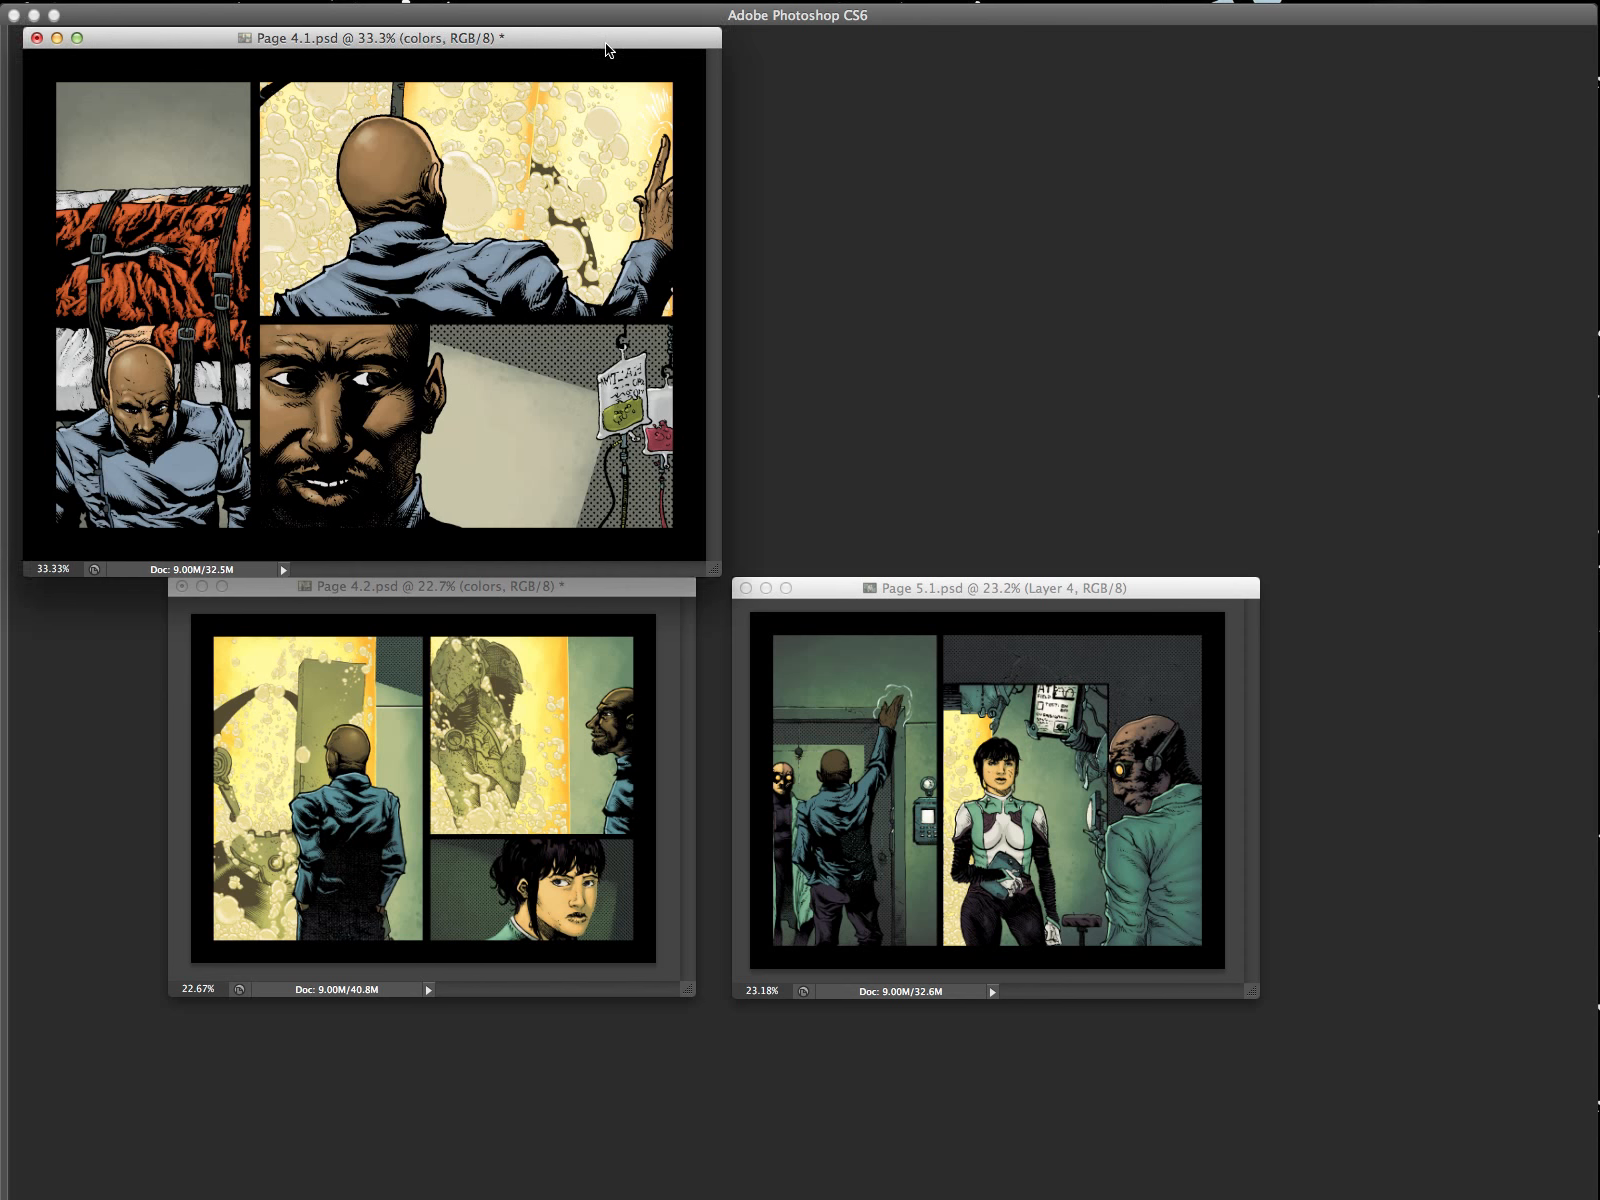
drag(607, 40, 1245, 45)
key(super+minus)
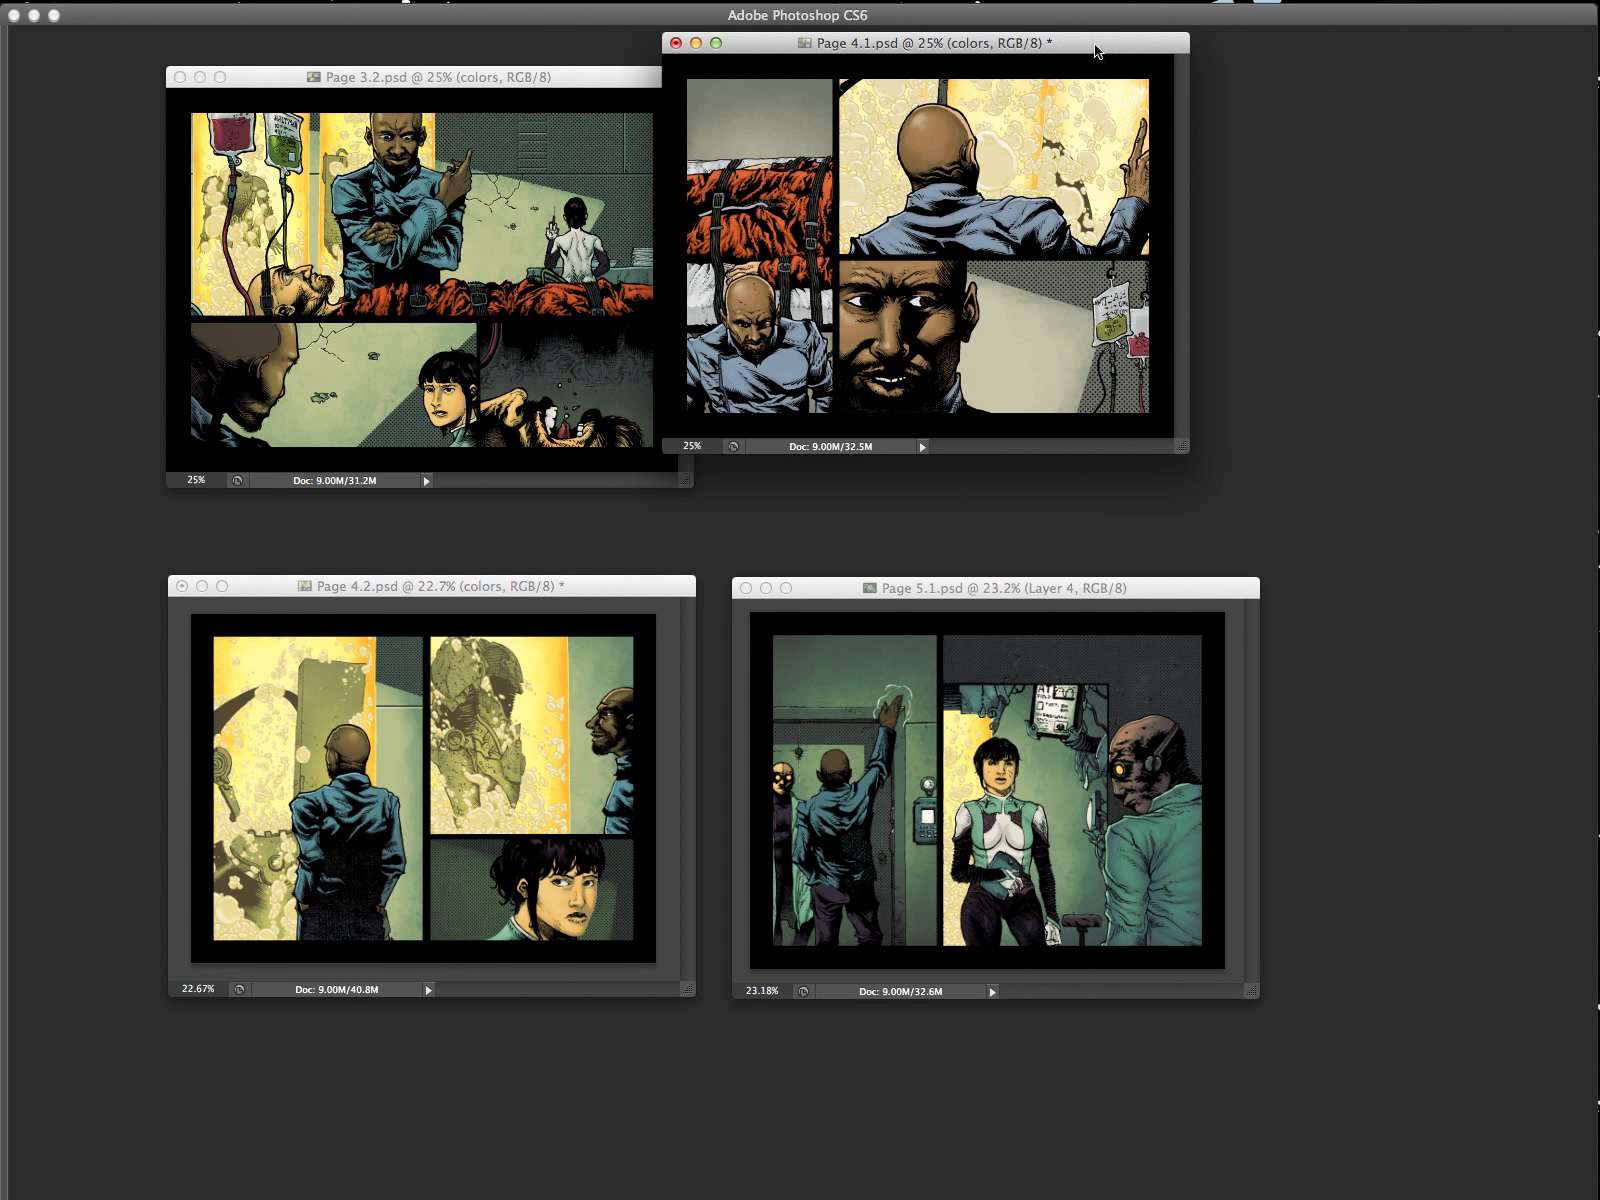
drag(1097, 51, 1185, 97)
key(Tab)
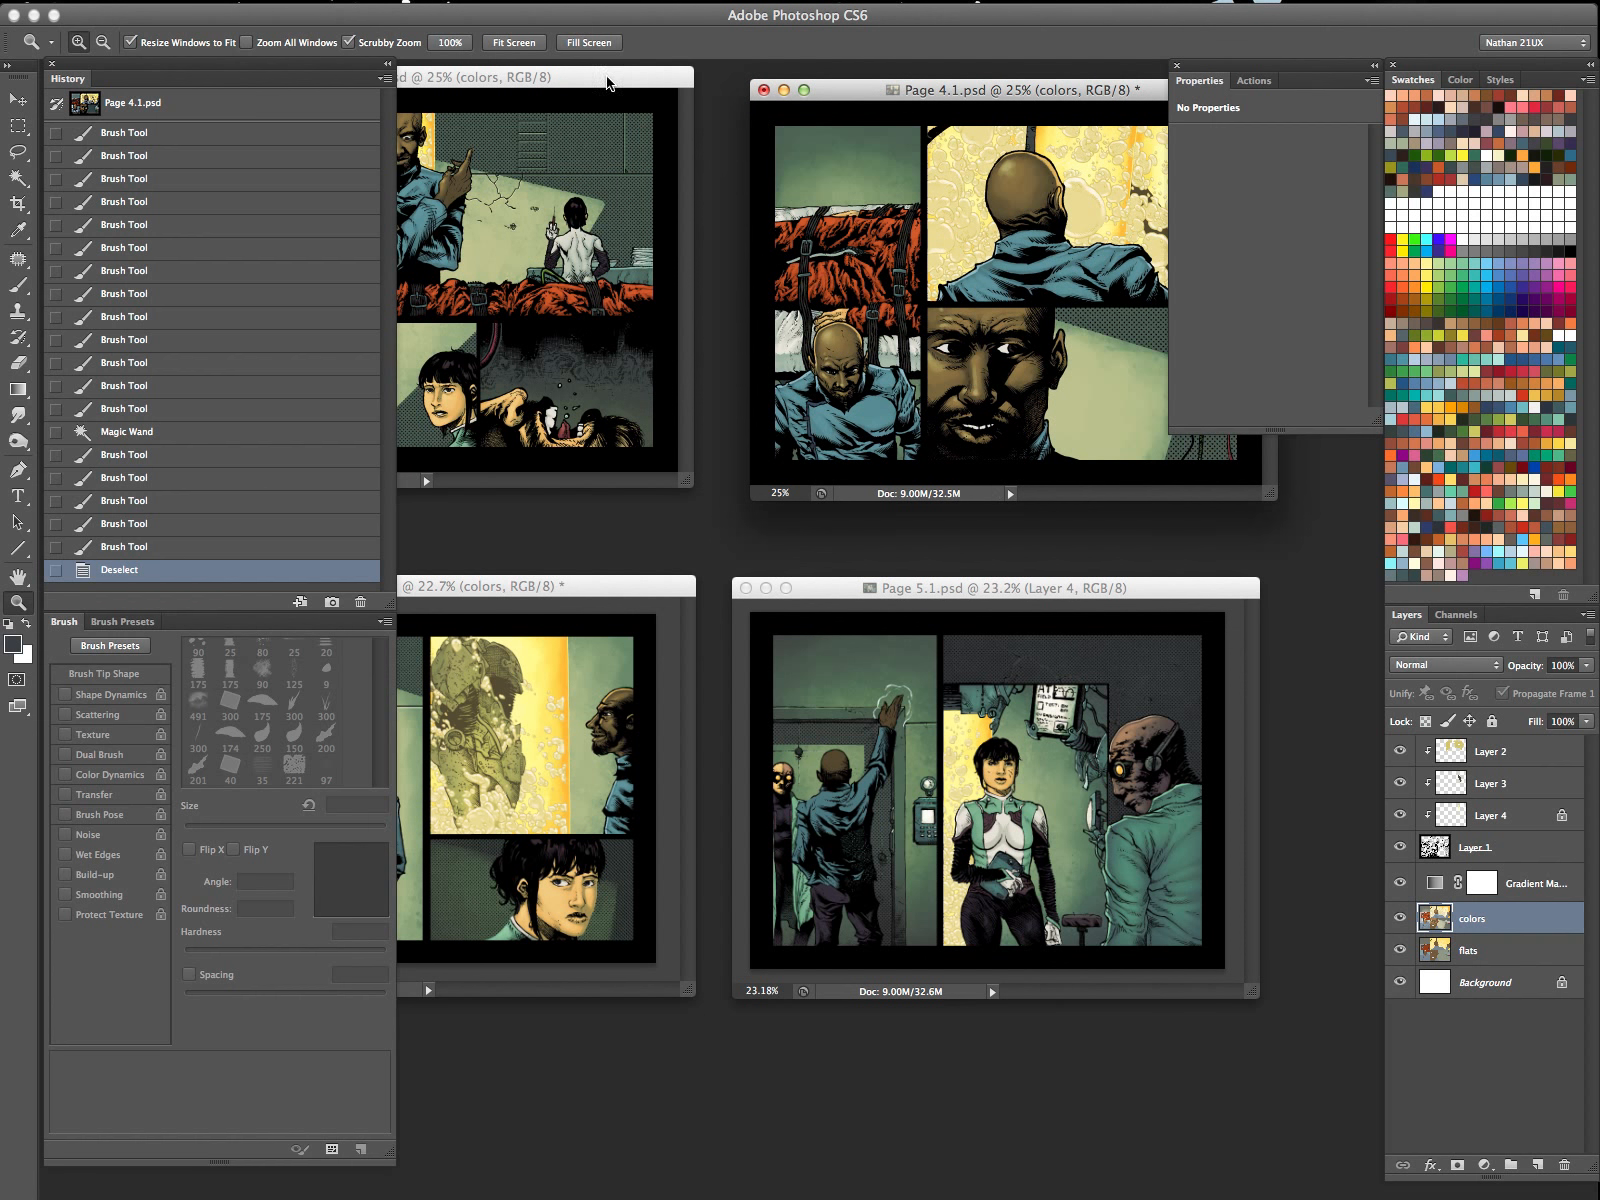
Clear the selection in Page 4.2 and save both Page 4.2 and Page 4.1.
click(607, 80)
key(Tab)
drag(636, 588, 640, 584)
key(Tab)
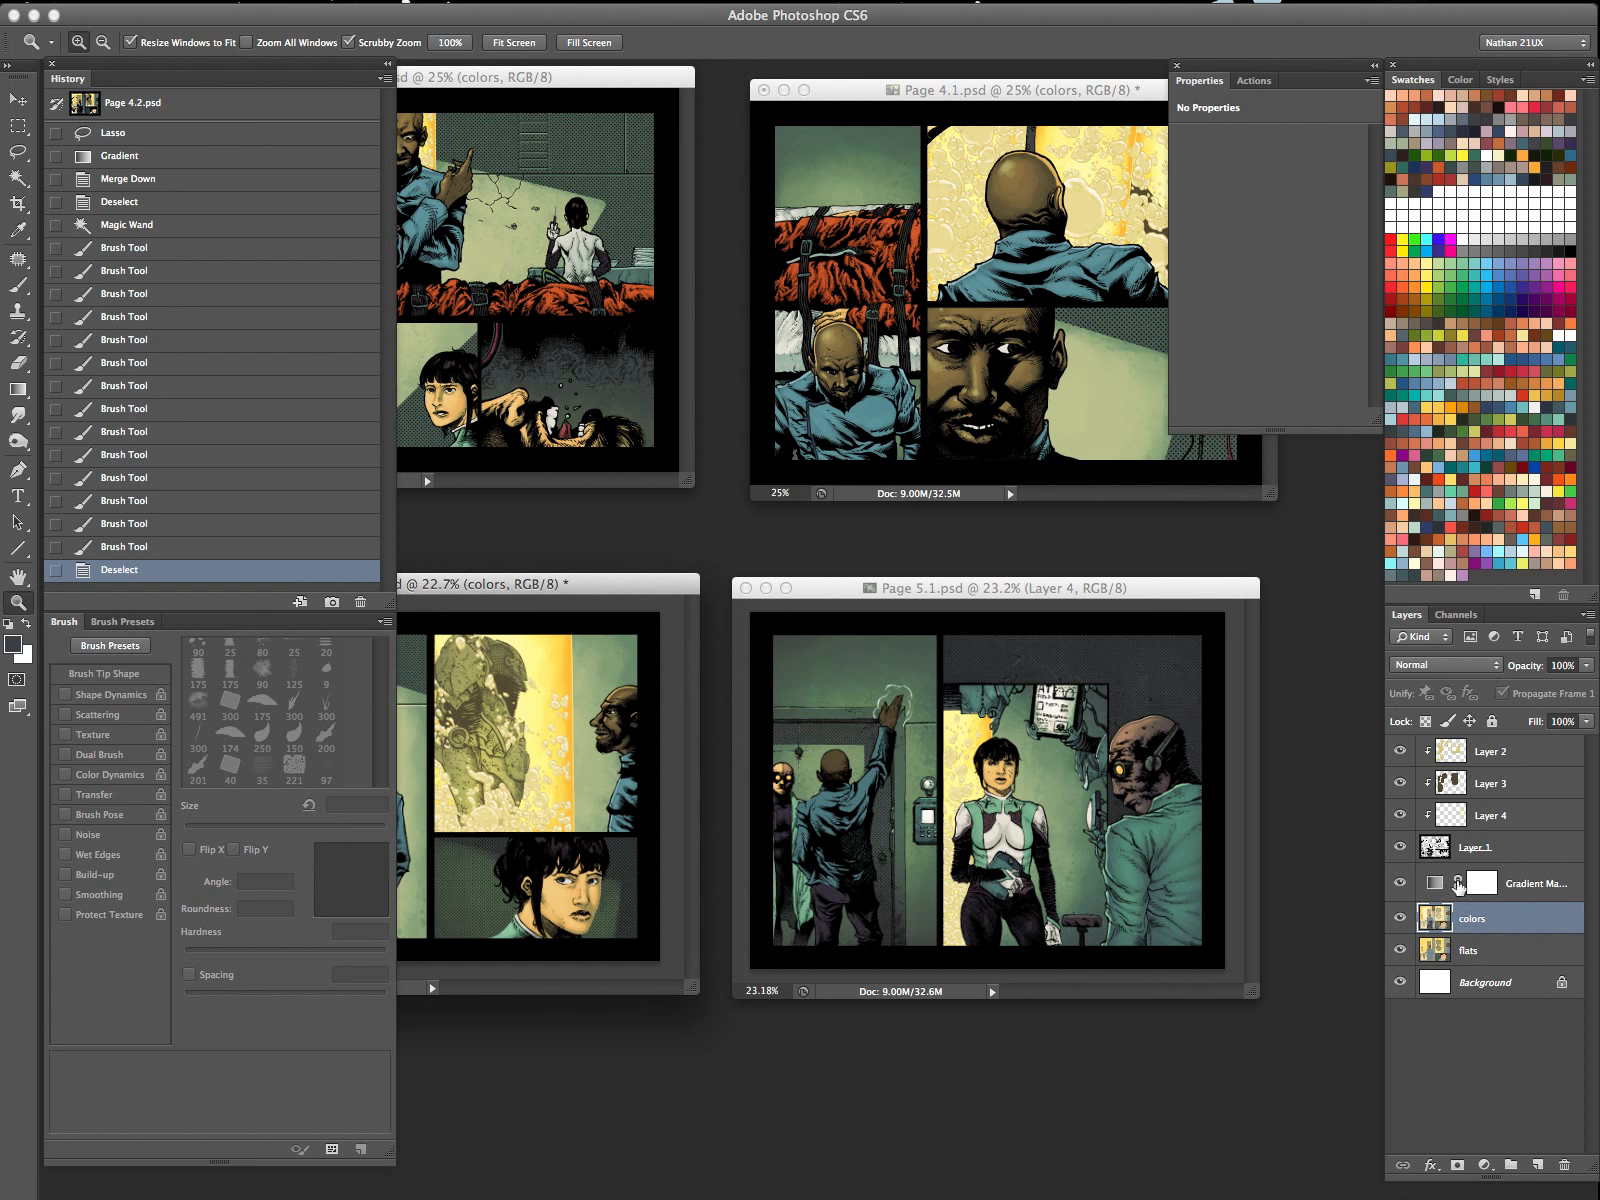
key(Tab)
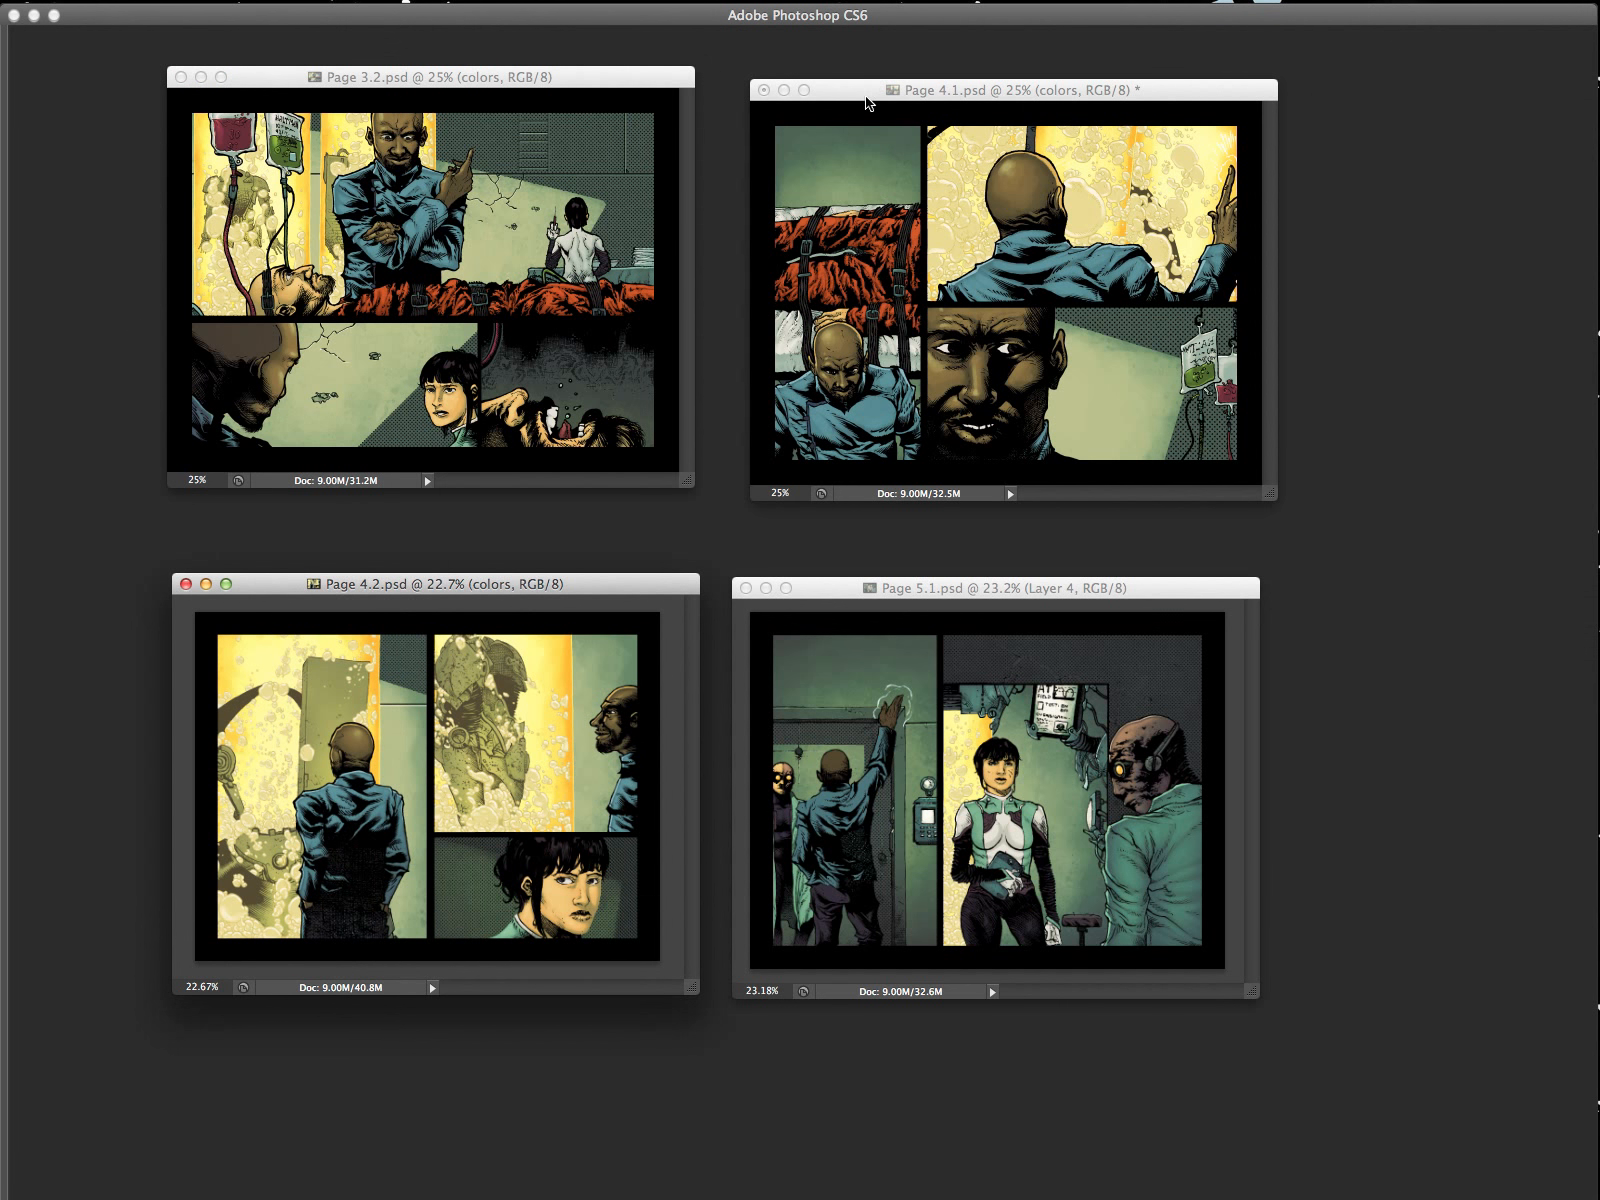
drag(872, 103, 874, 103)
key(super+s)
Switch to Page 5.1 and merge Layer 4 down into the colors layer.
click(645, 100)
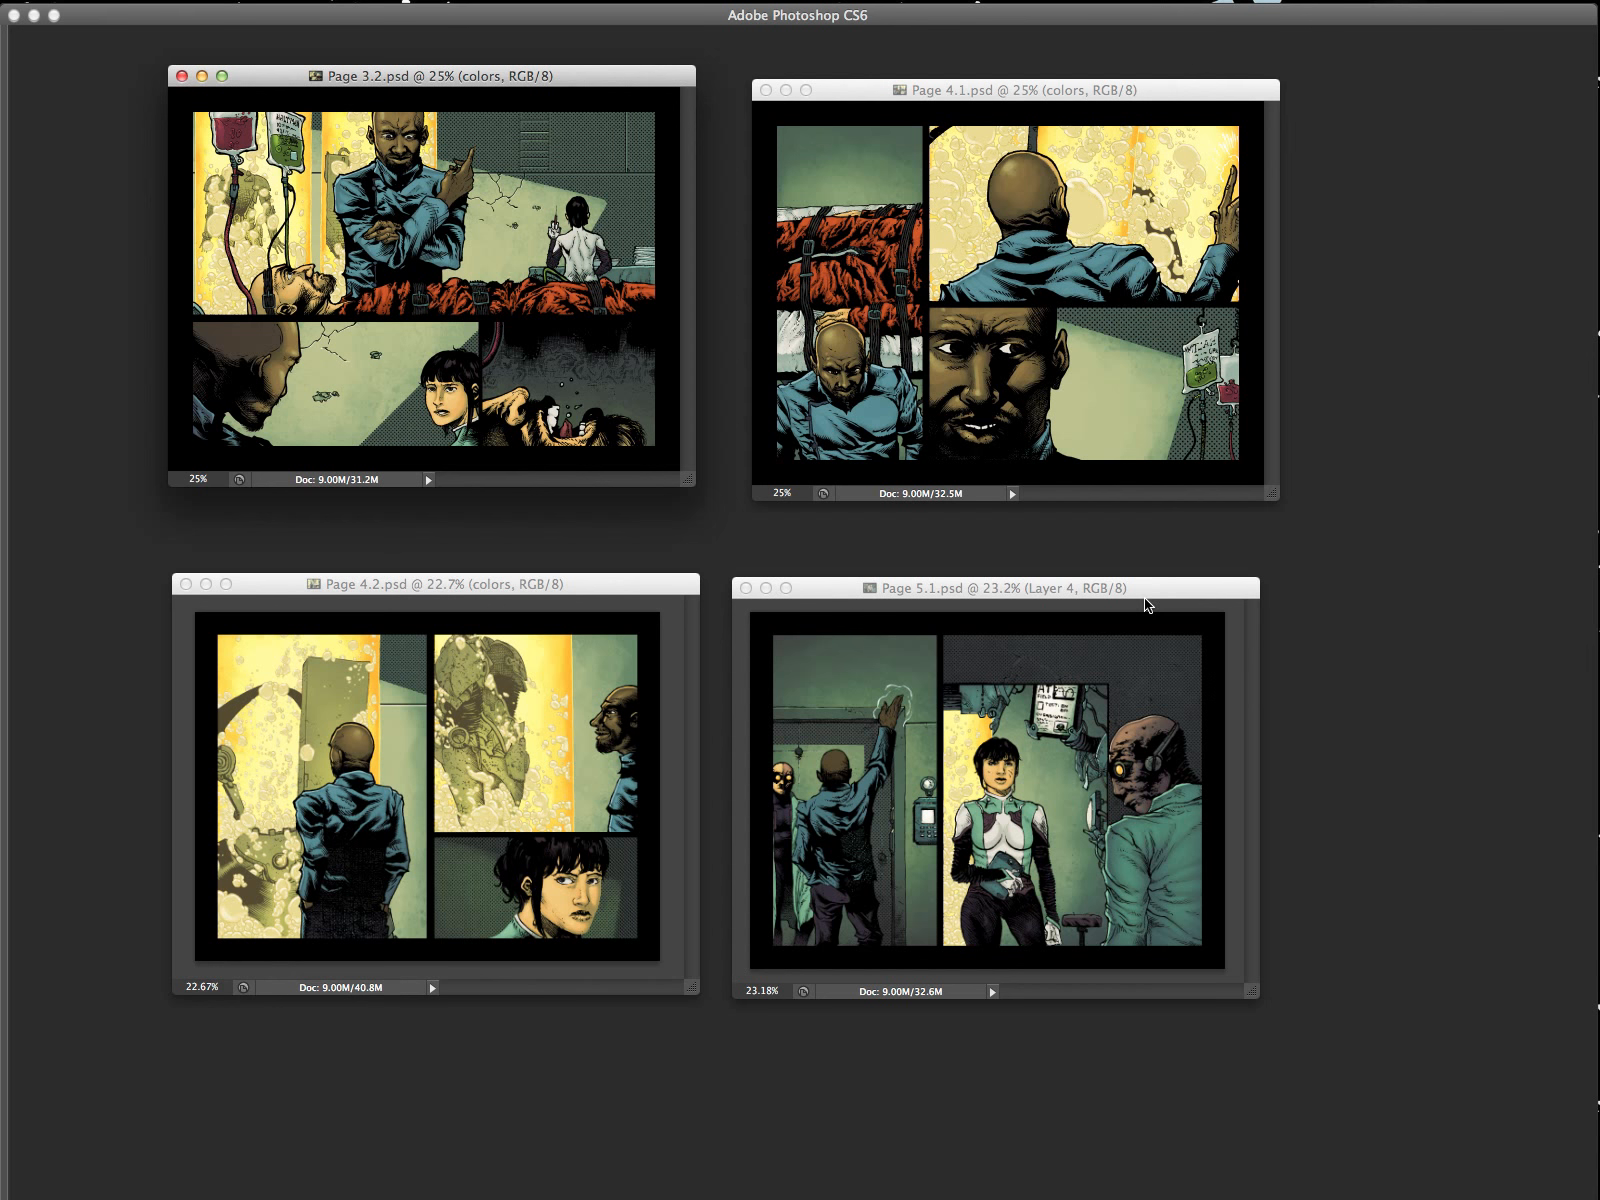
click(1172, 588)
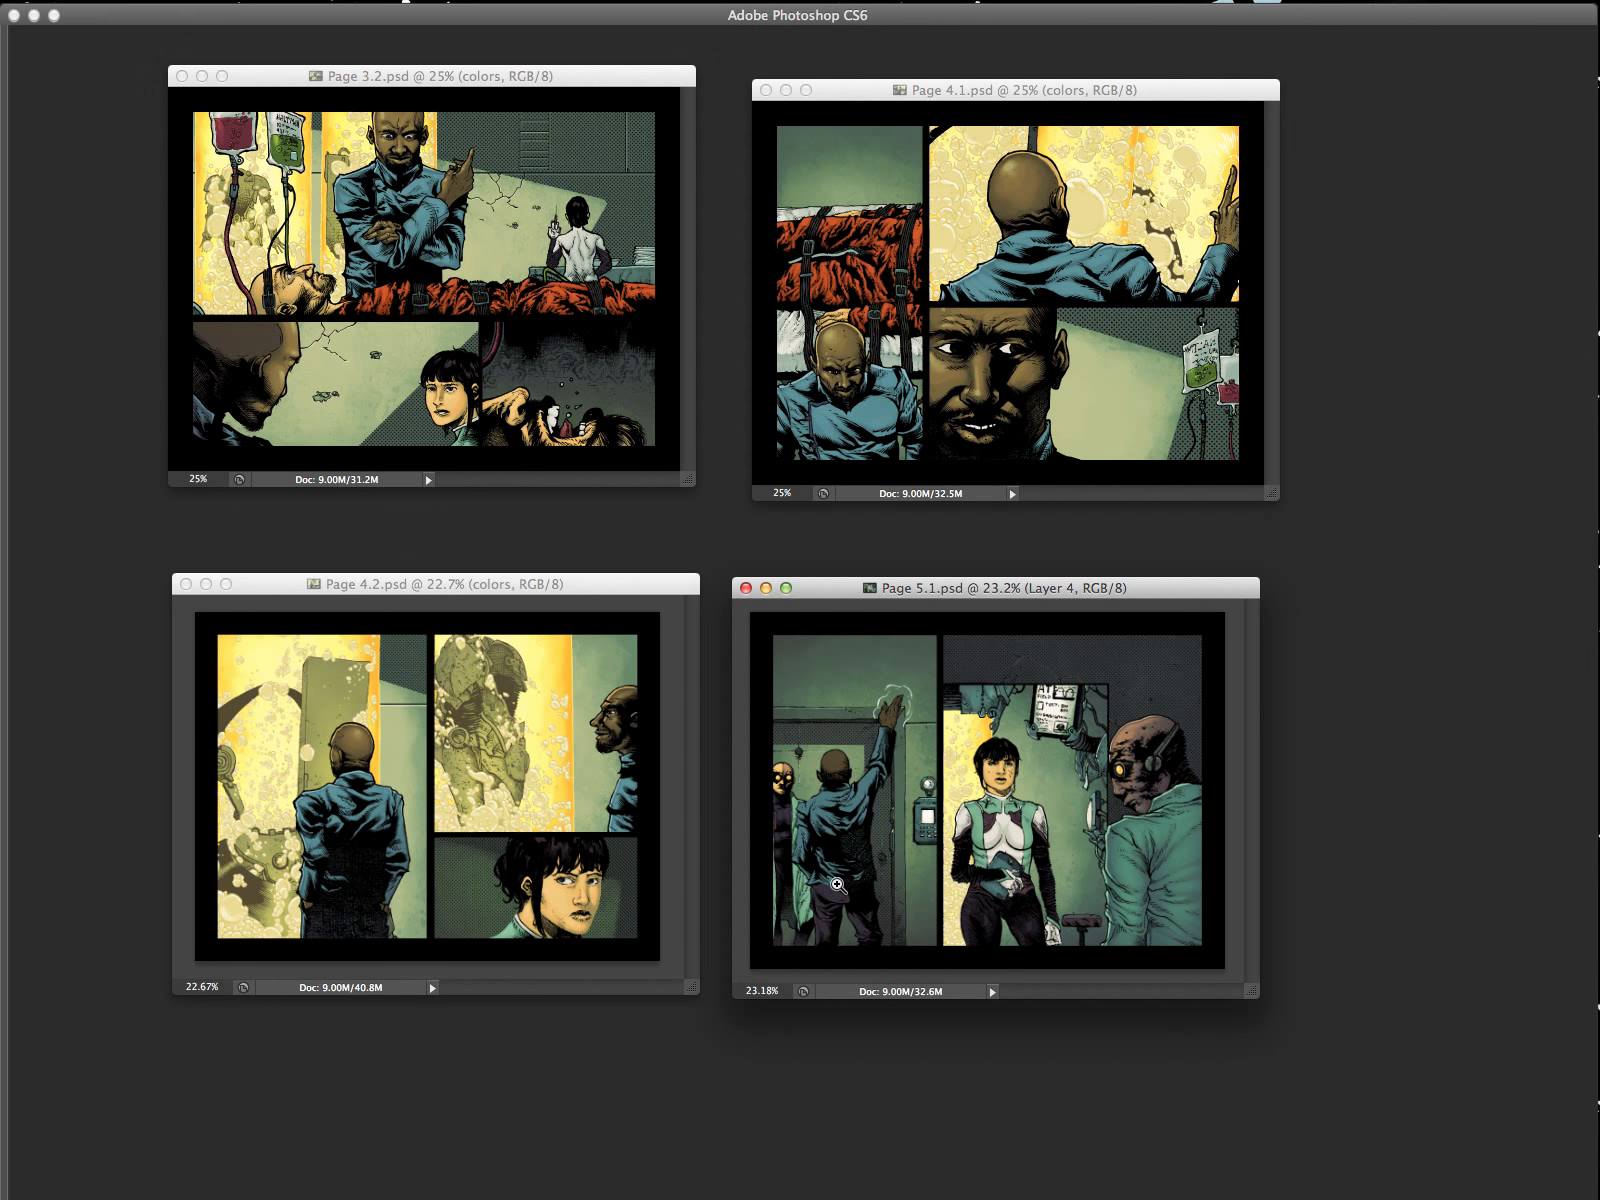
key(Tab)
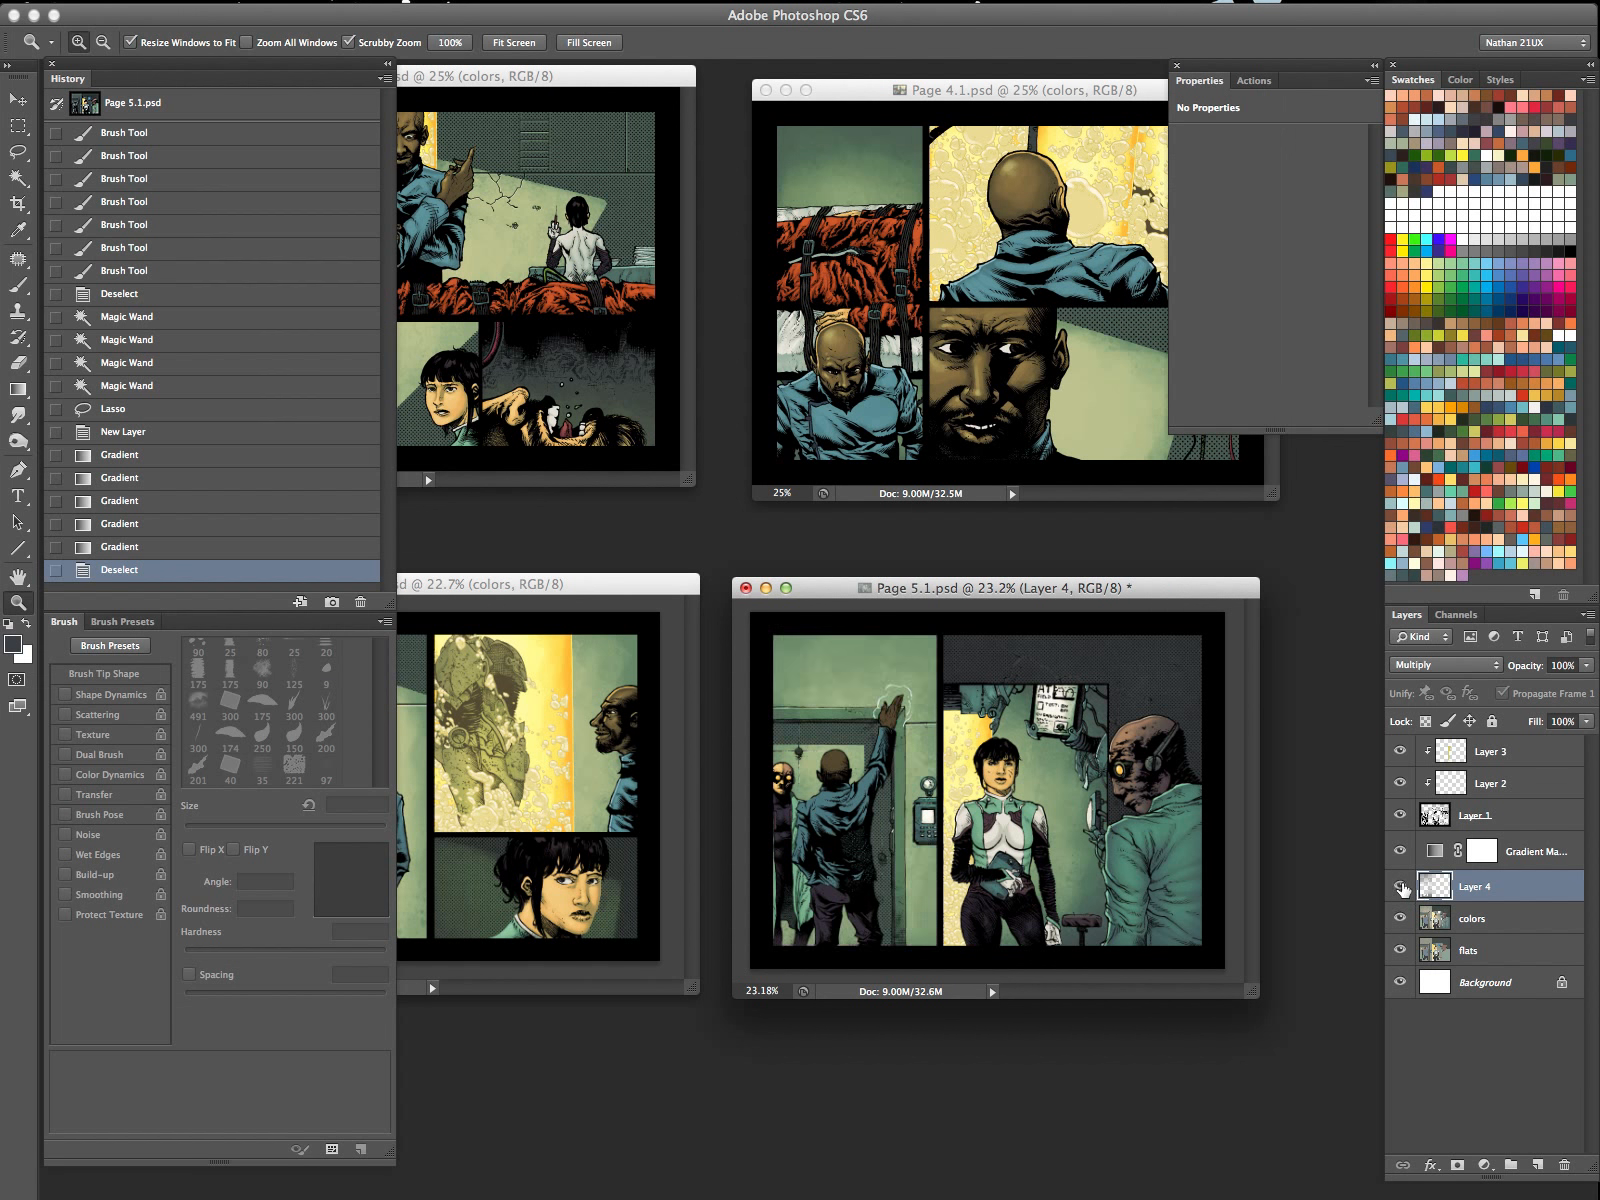
key(super+e)
Hide the gradient map layer in Page 5.1 and select the bald man's brown skin with the Magic Wand.
click(1400, 852)
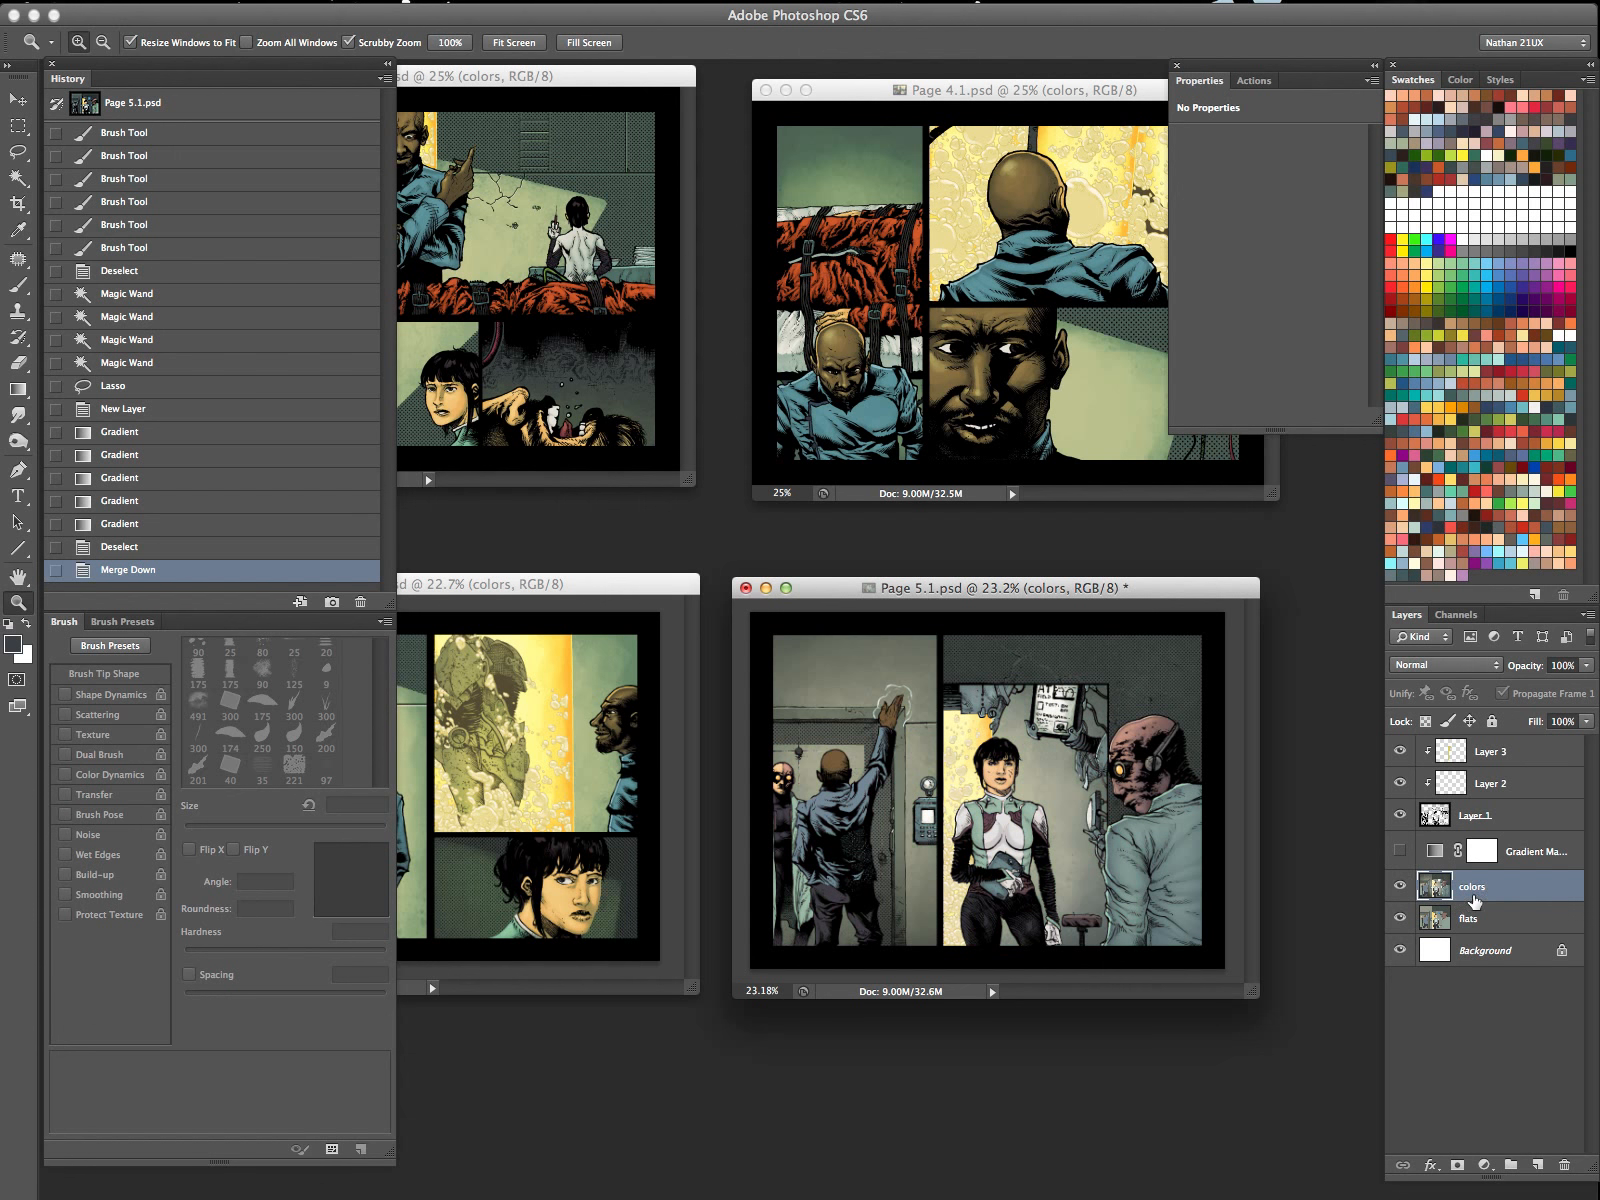
key(w)
click(838, 780)
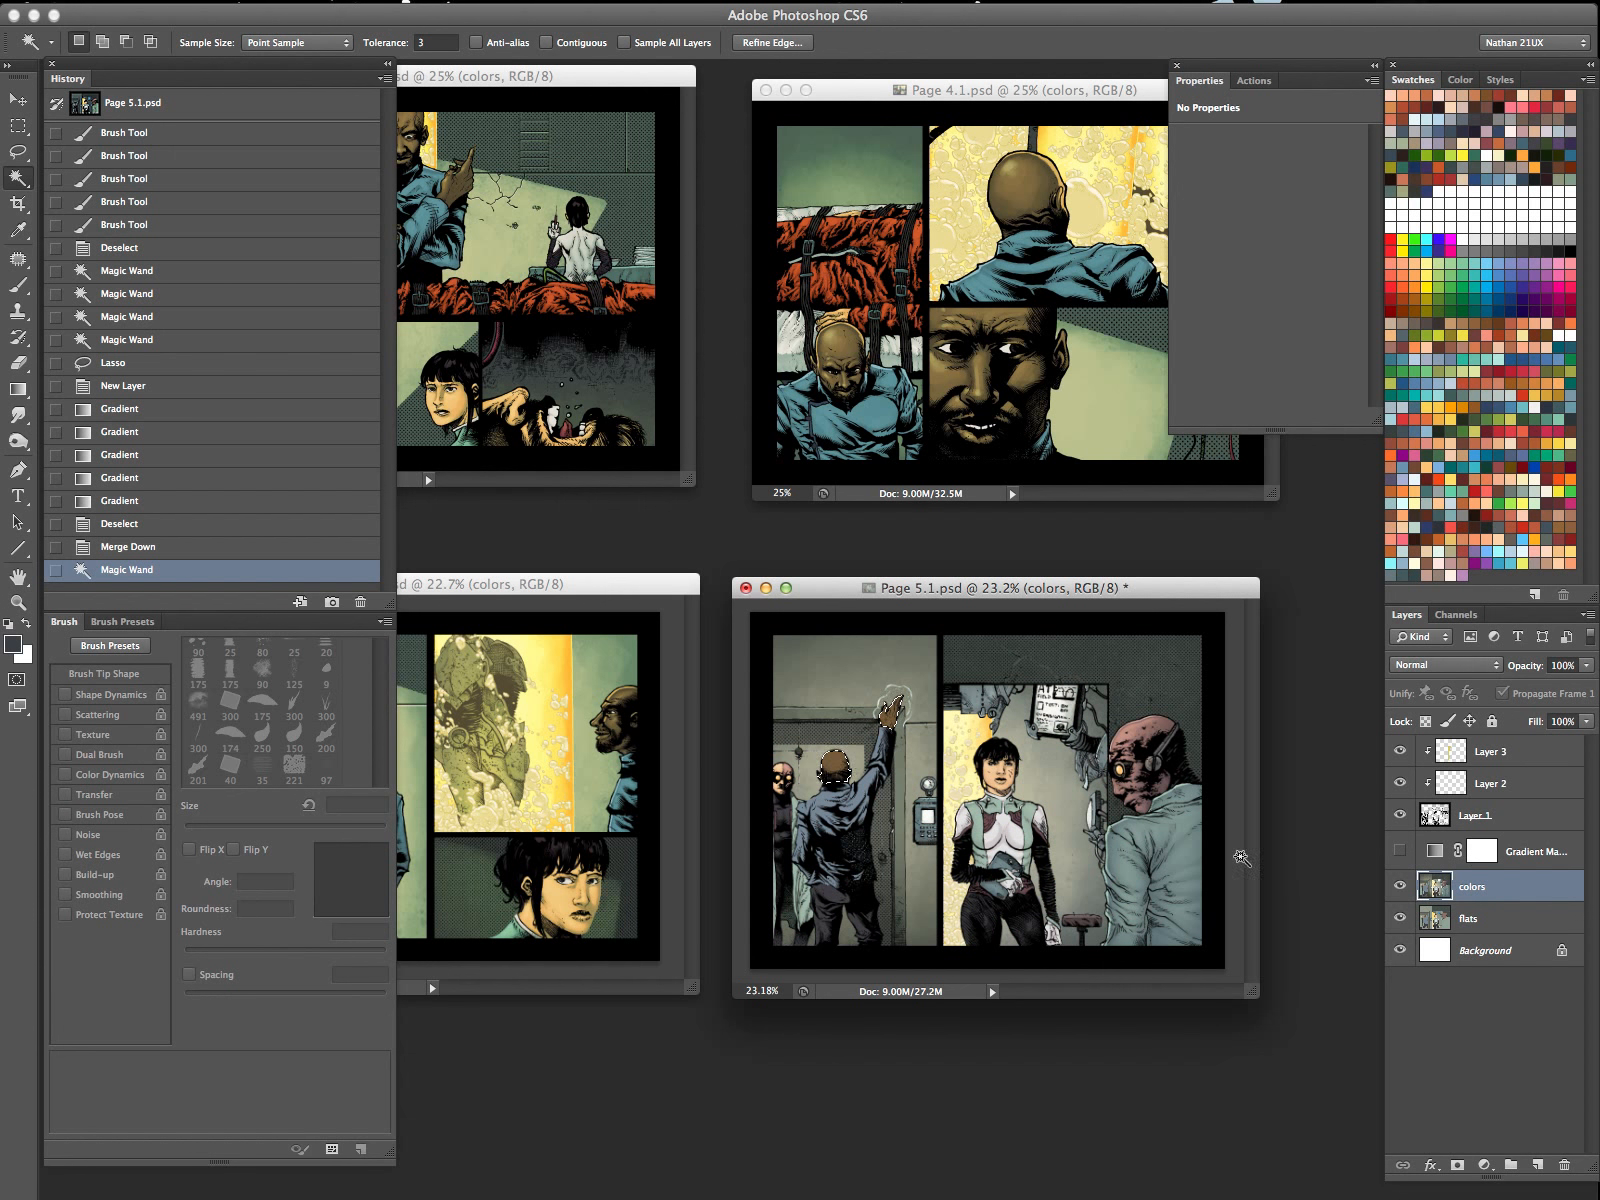
key(Tab)
click(585, 740)
key(Tab)
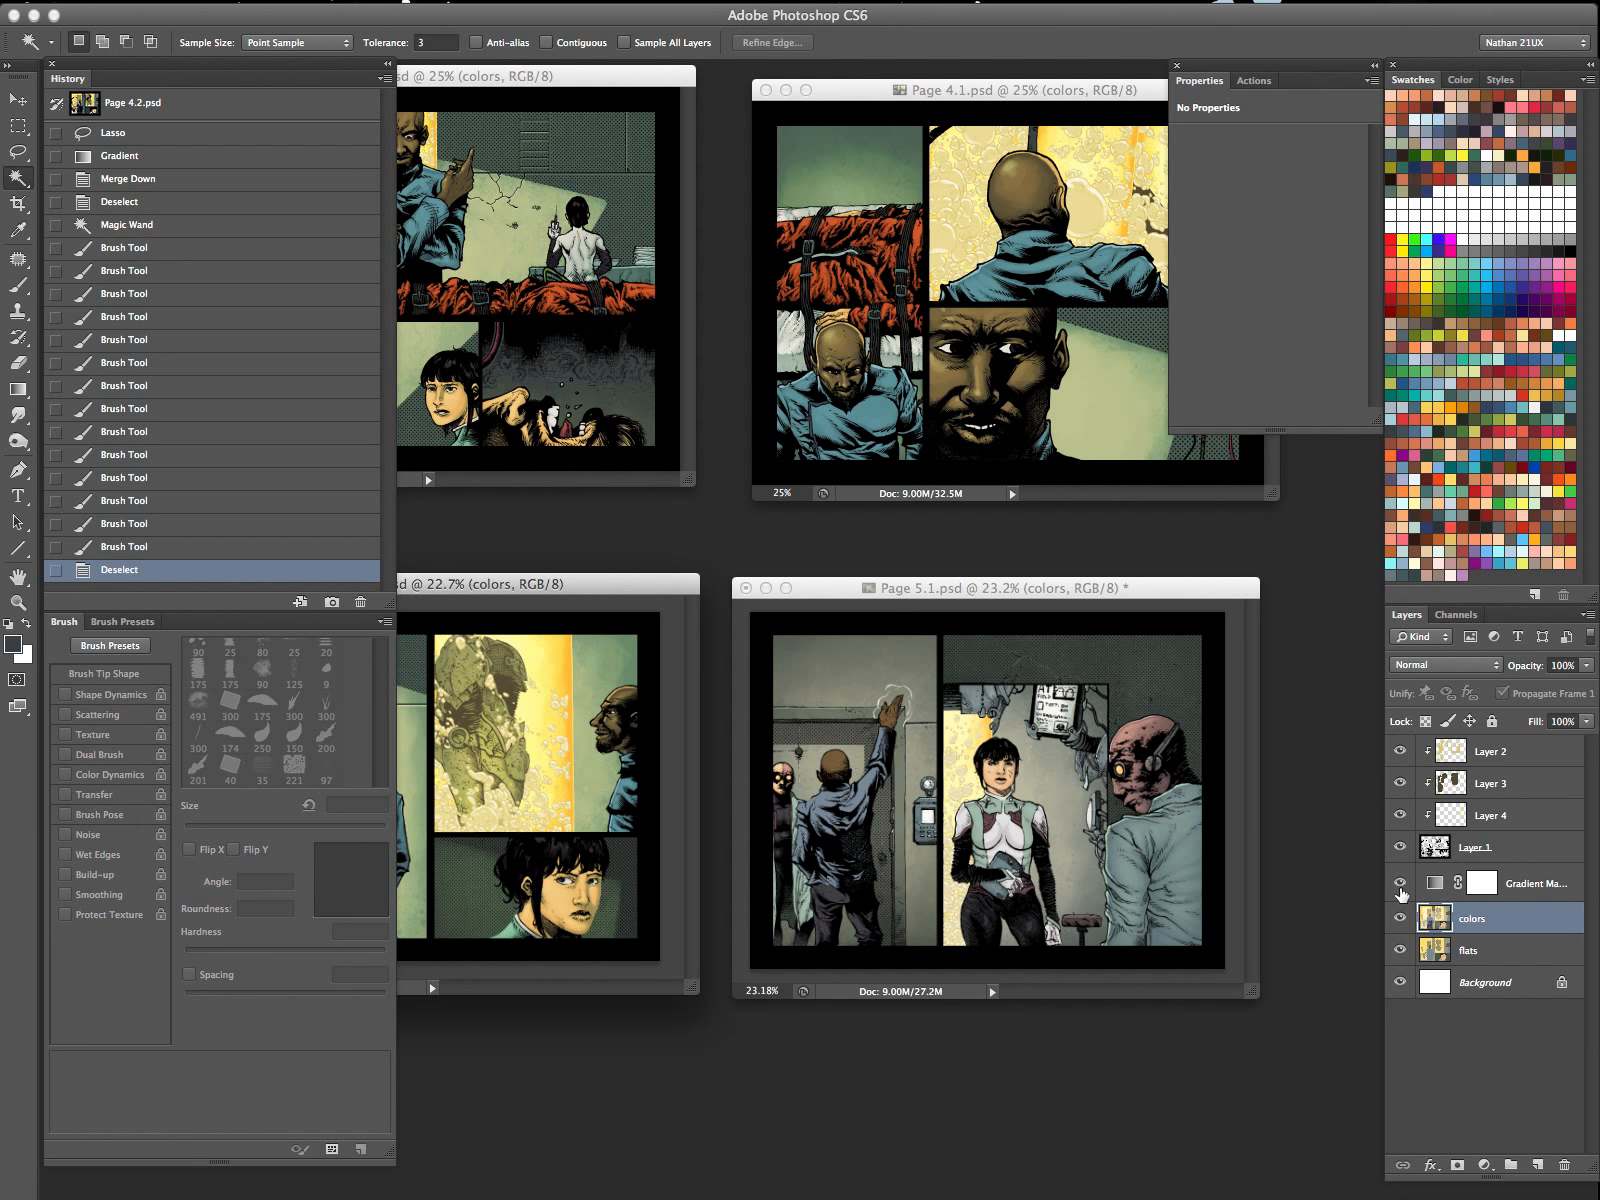
key(Tab)
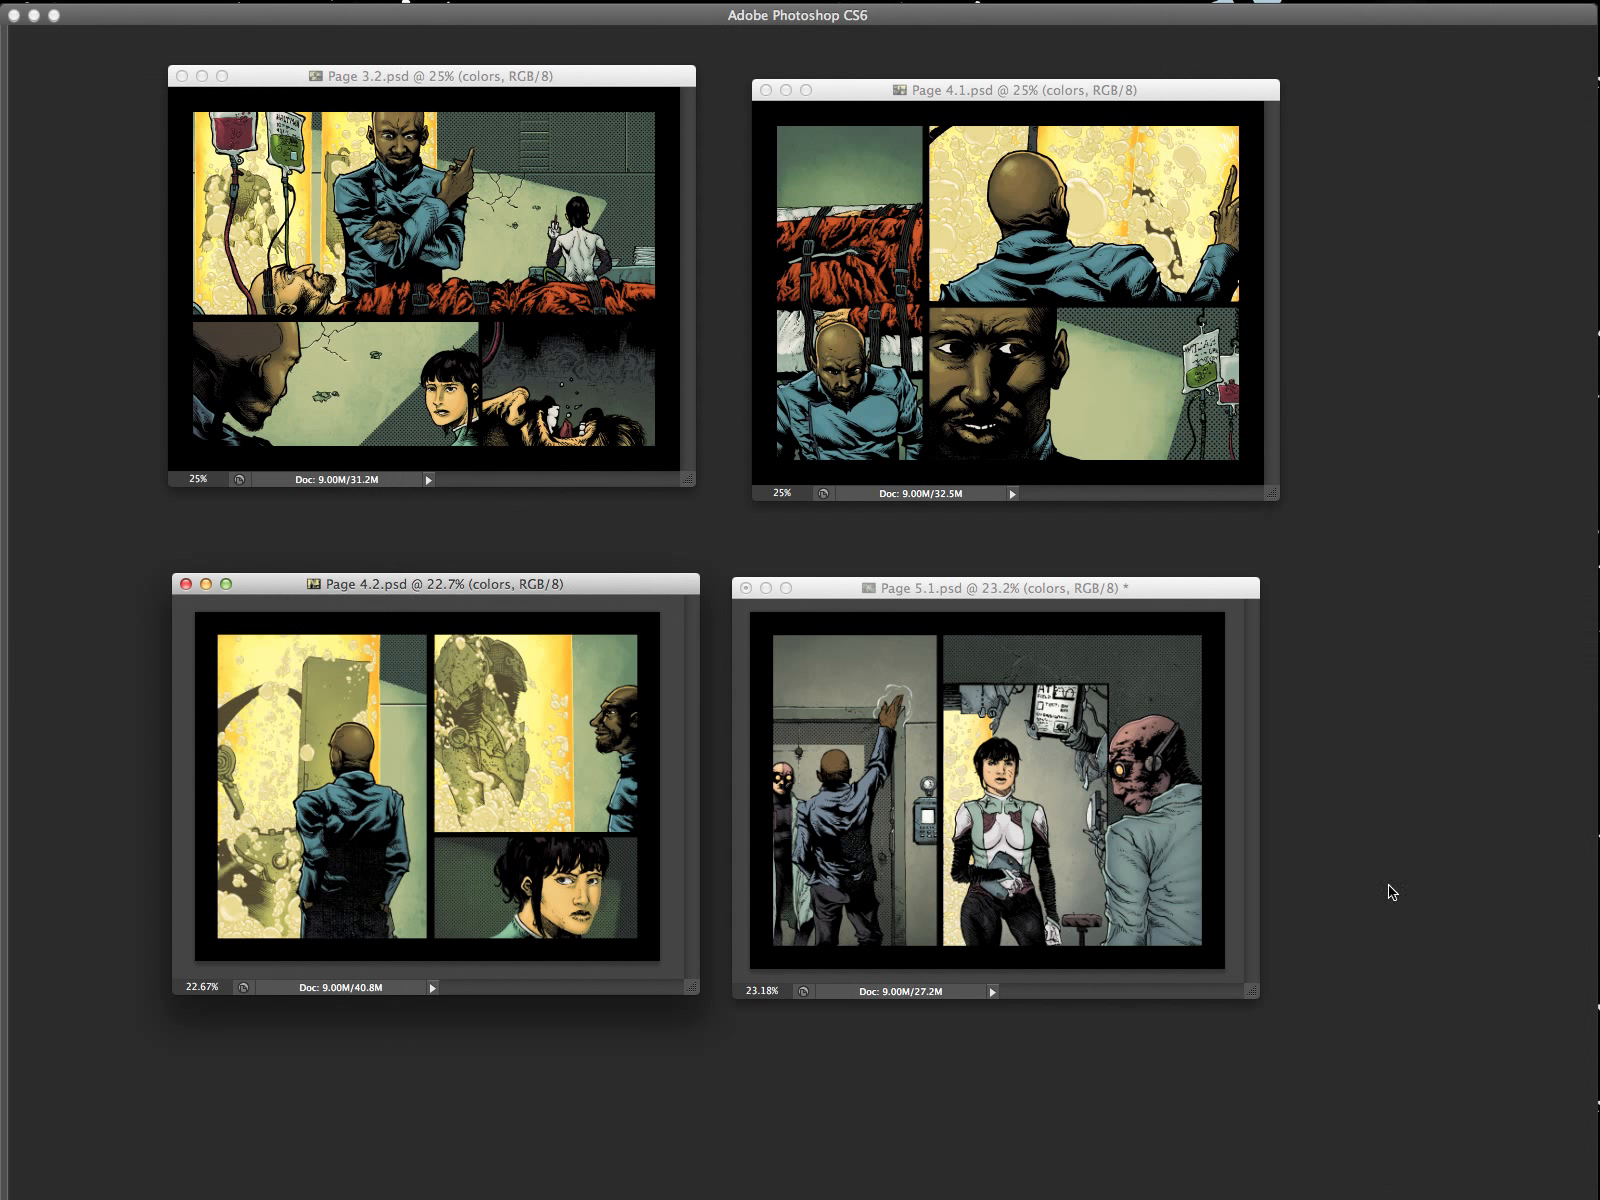
Show Page 3.2 full screen, hide its gradient map and line art layers, and sample the brown shadow tone of the man's face.
click(540, 78)
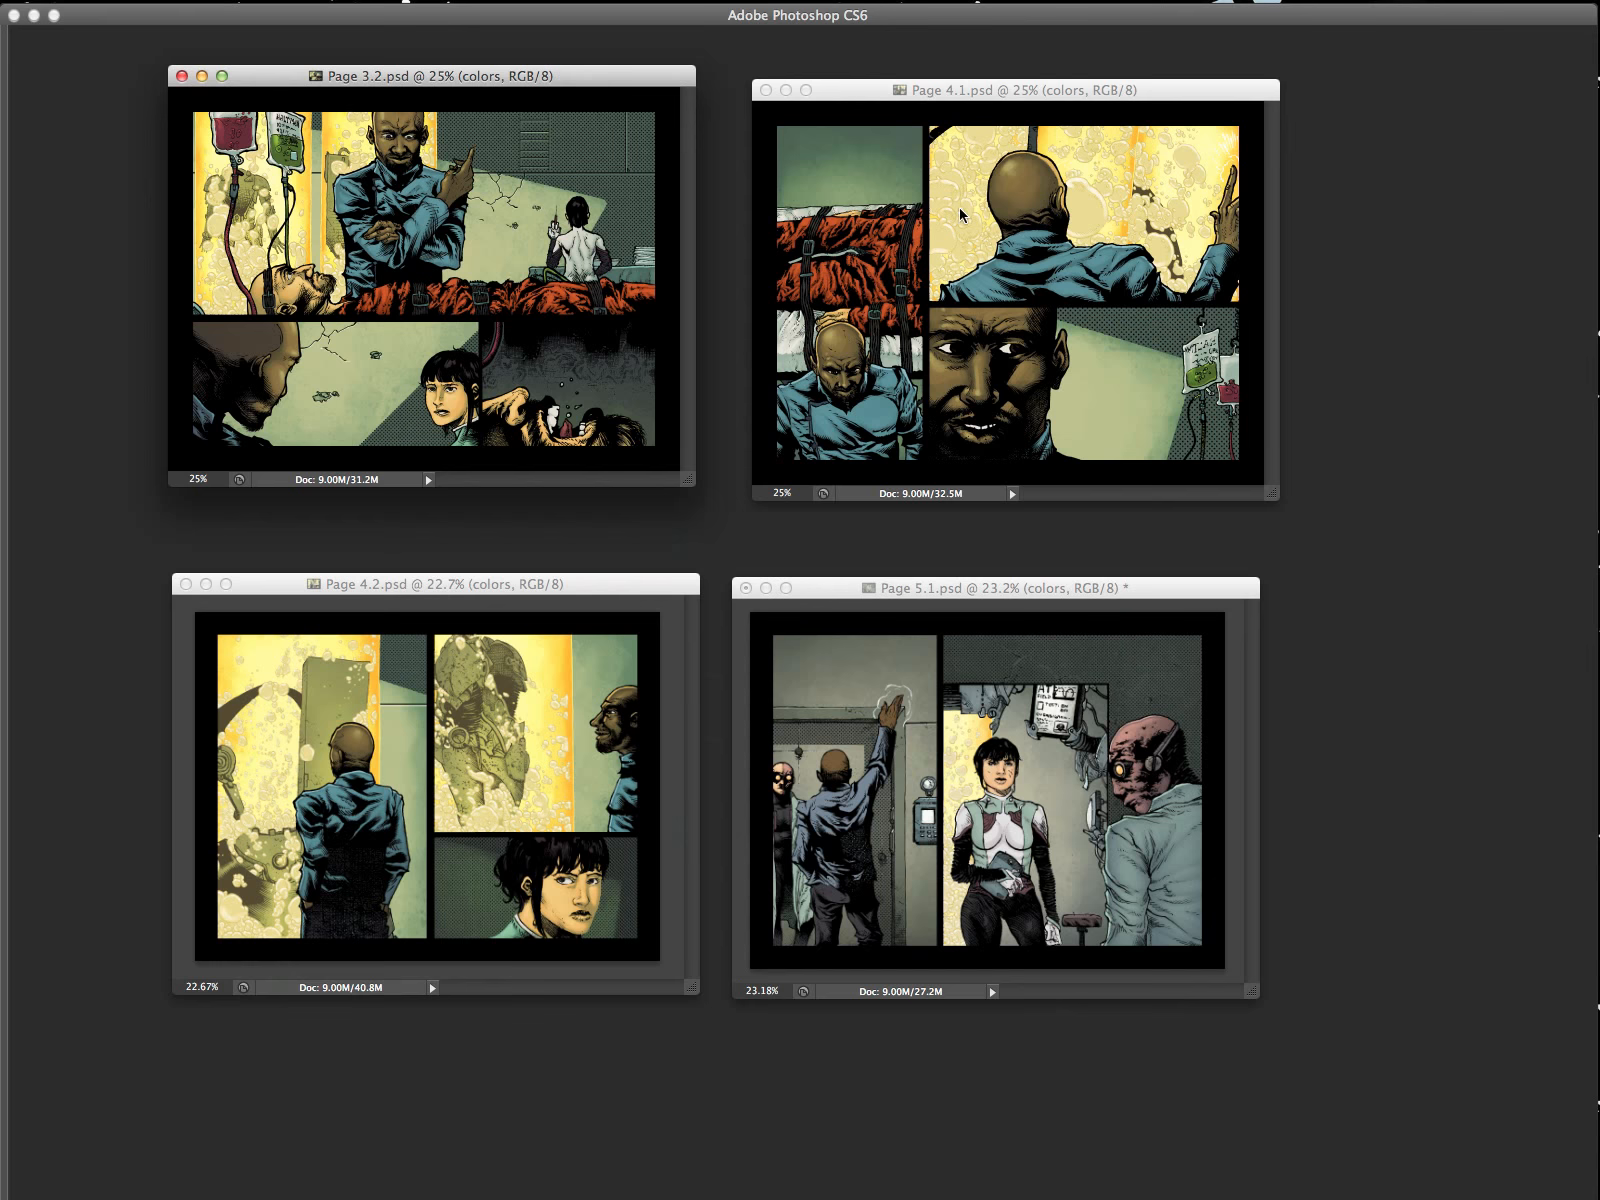
key(f)
drag(788, 447, 918, 405)
key(Tab)
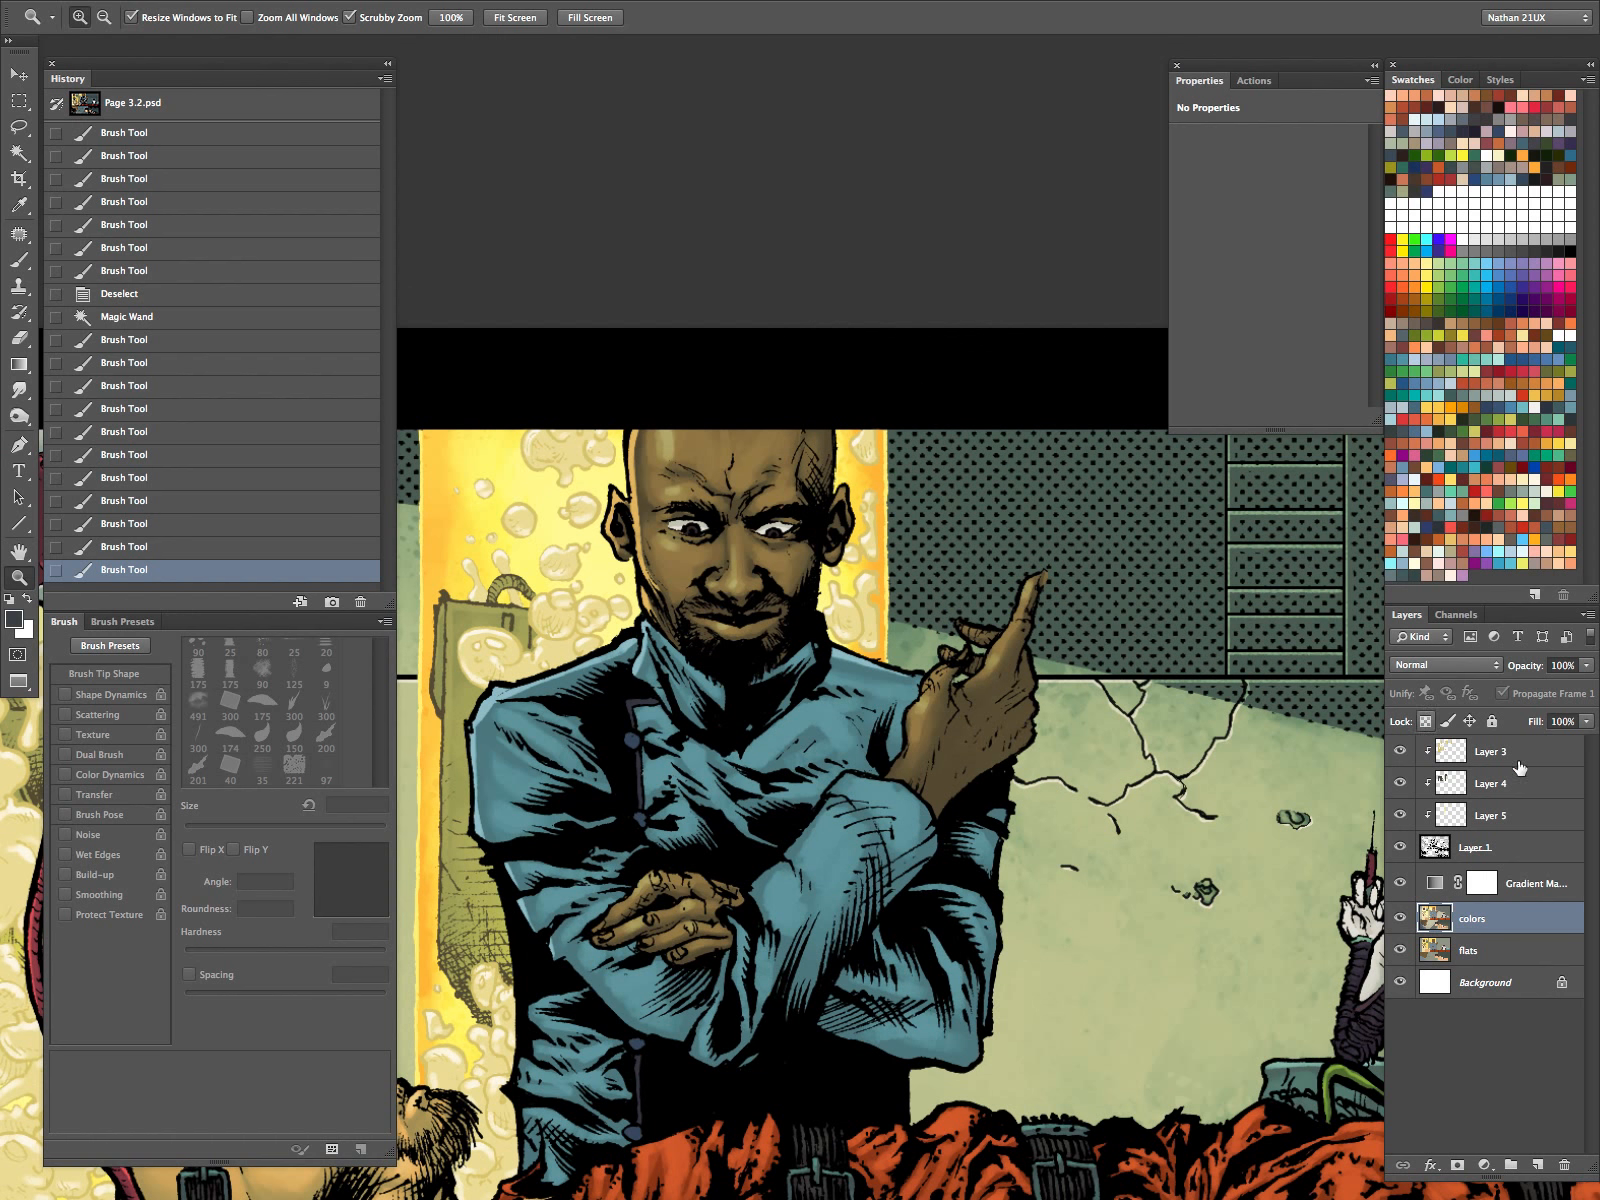
drag(1400, 883, 1371, 851)
click(733, 534)
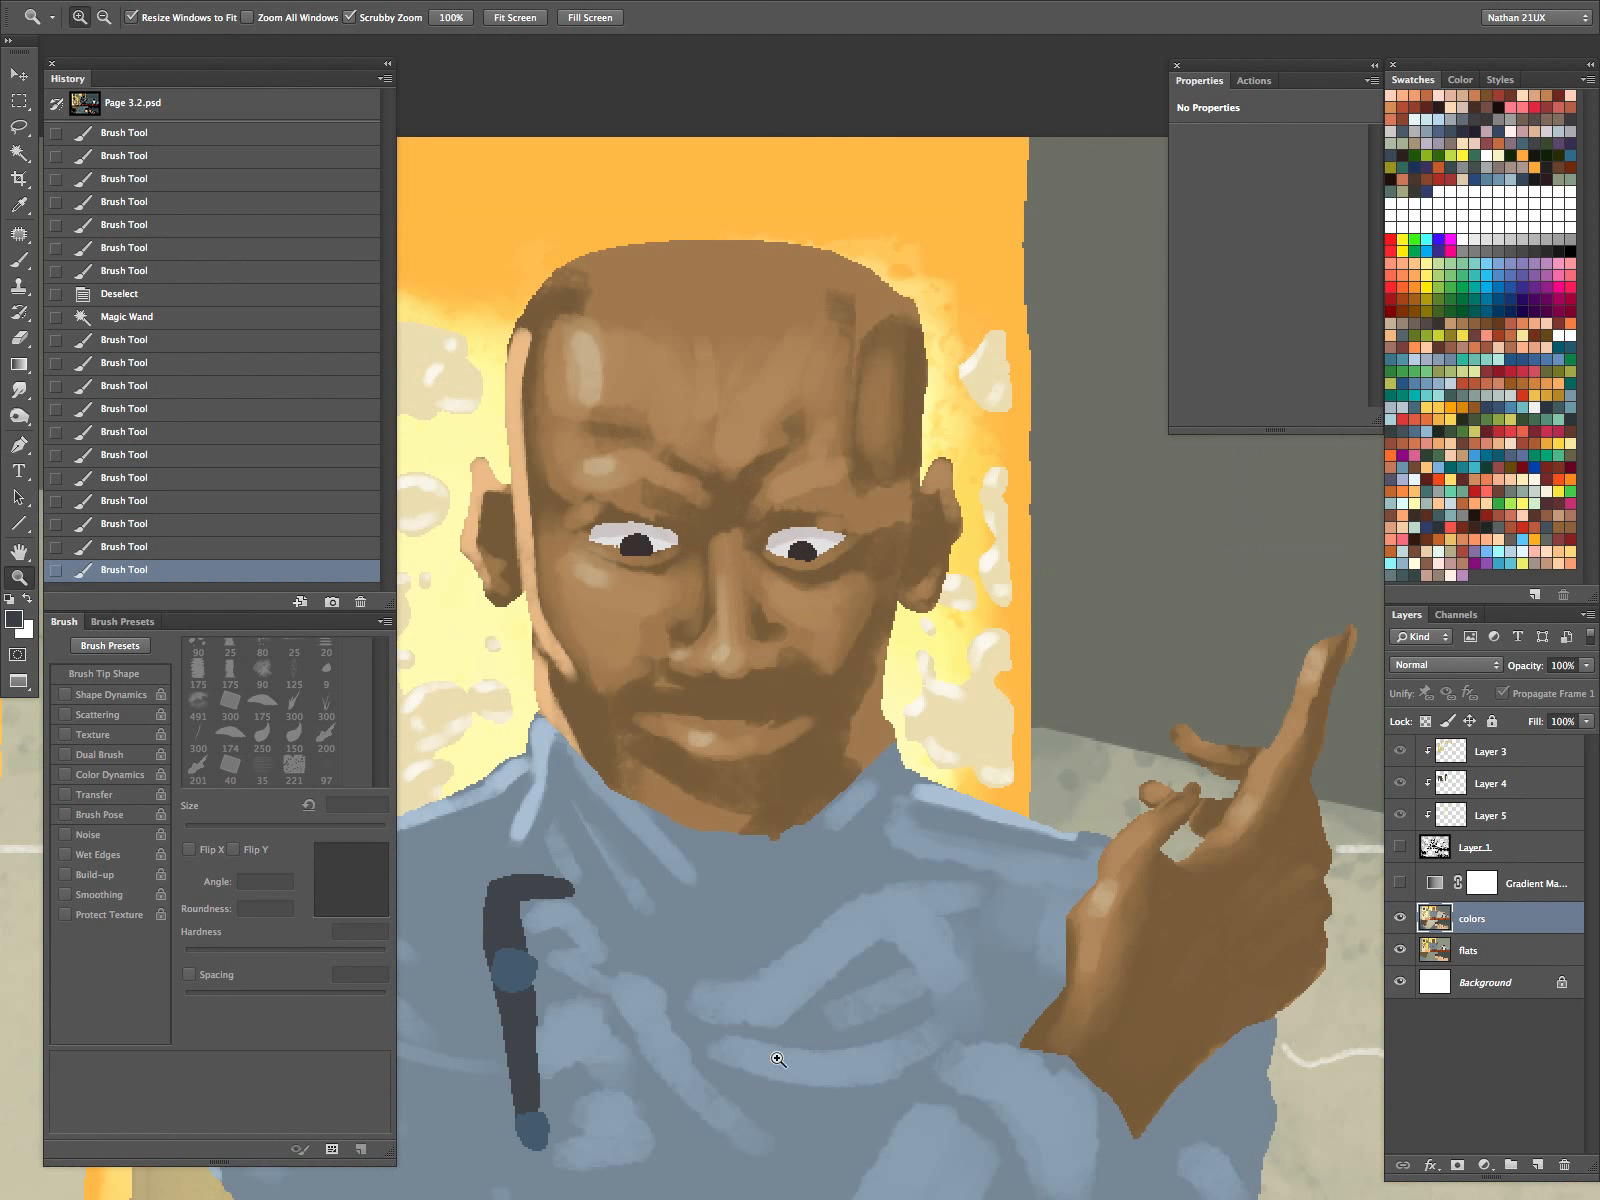
key(i)
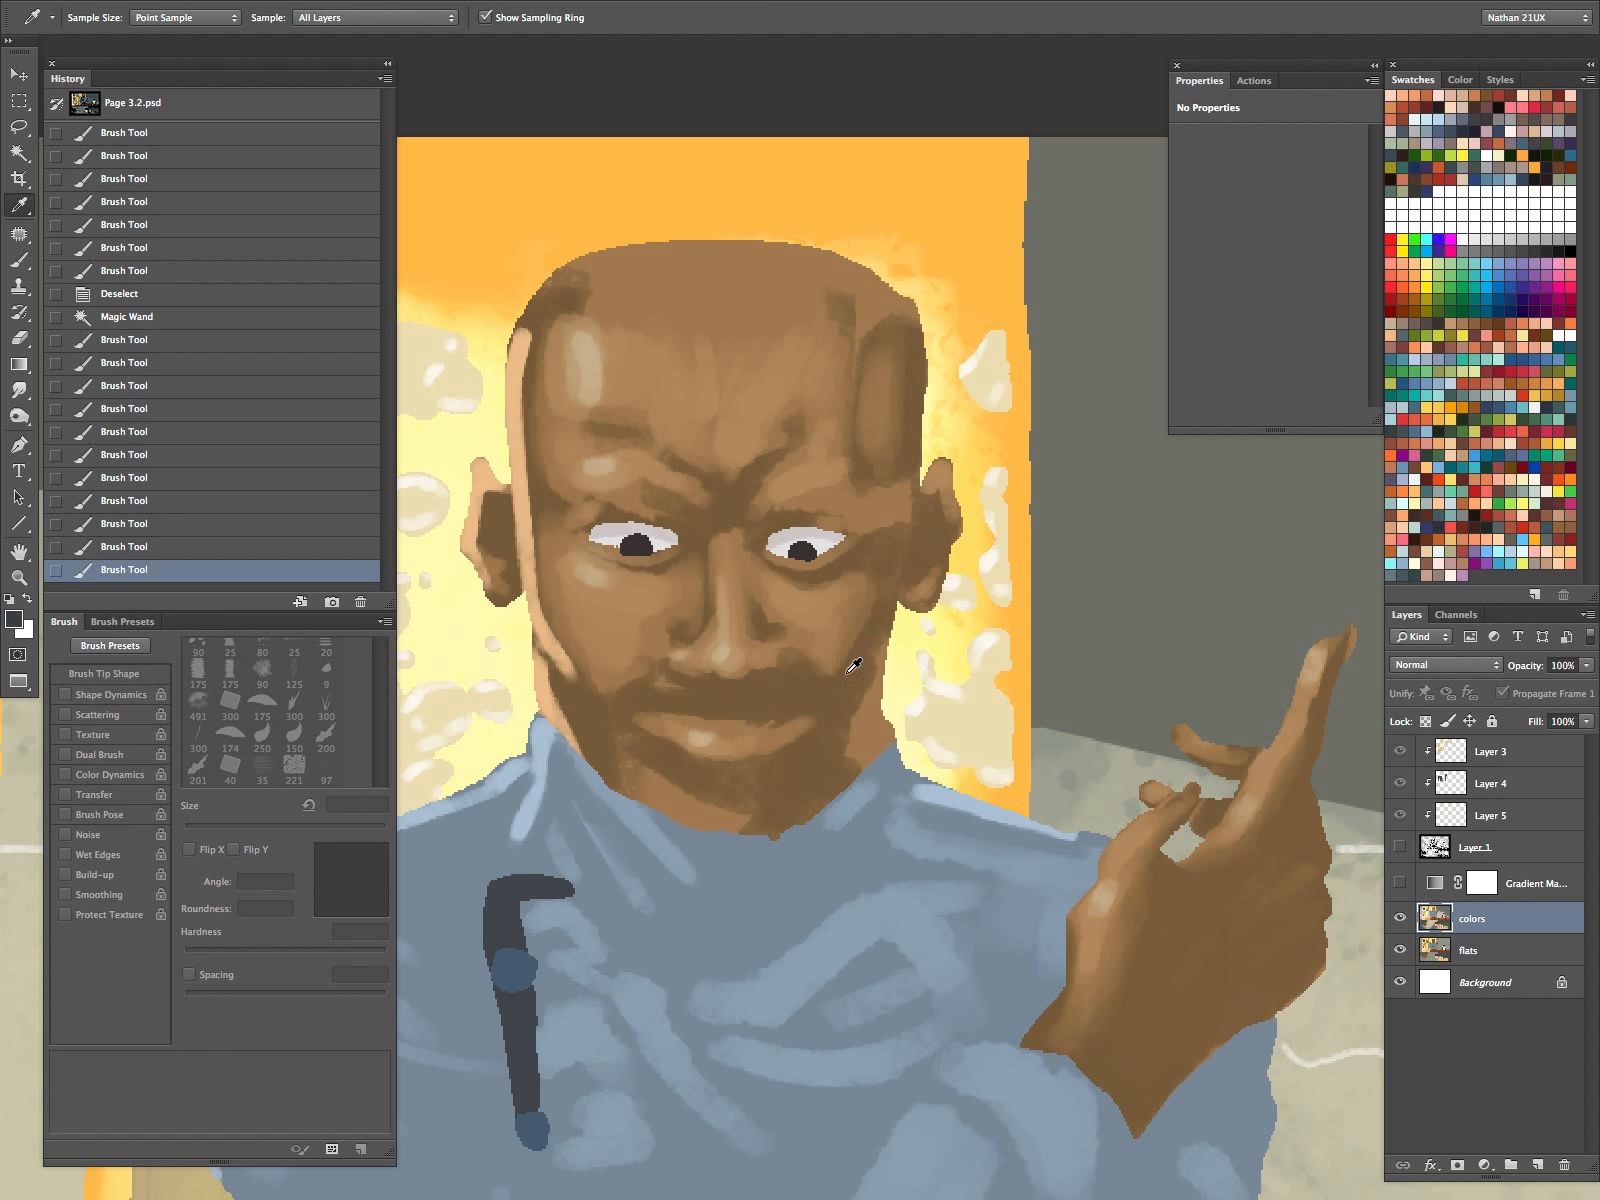
click(854, 631)
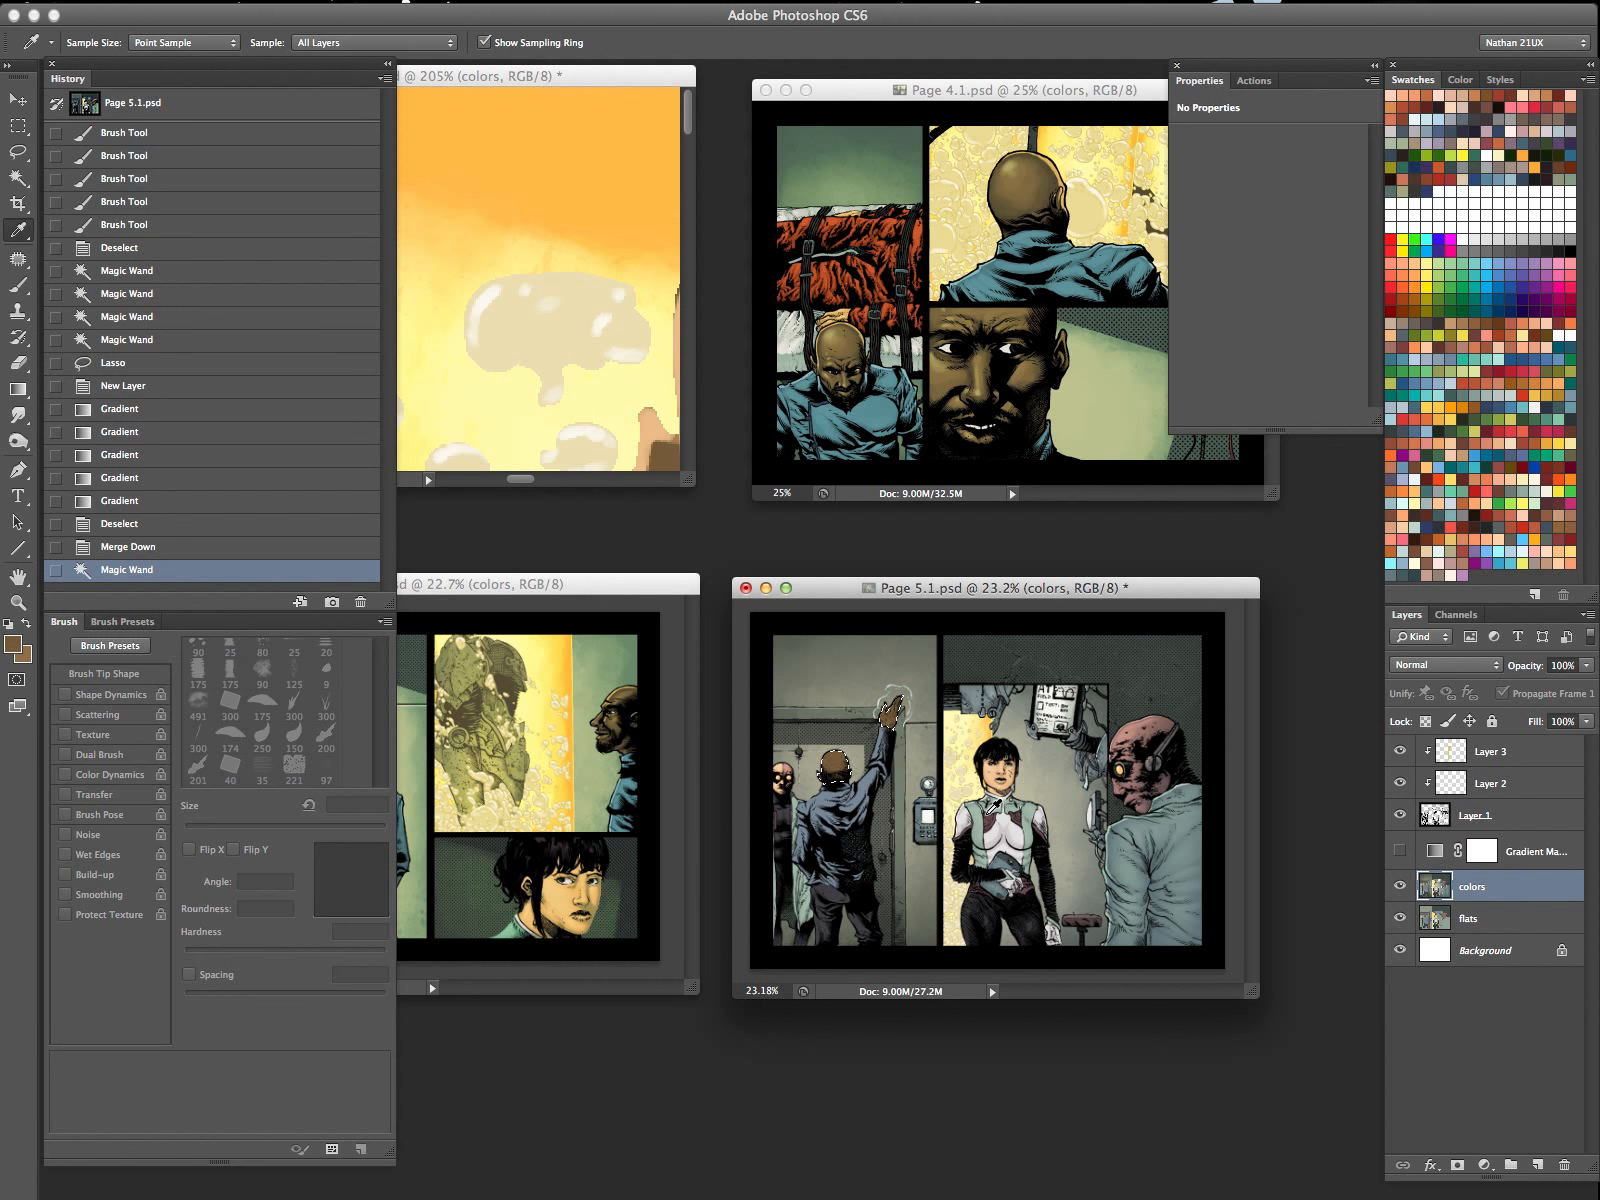
Fill the selected skin in Page 5.1 with the sampled brown and bring the man's face in Page 3.2 into view as colour reference.
key(alt+BackSpace)
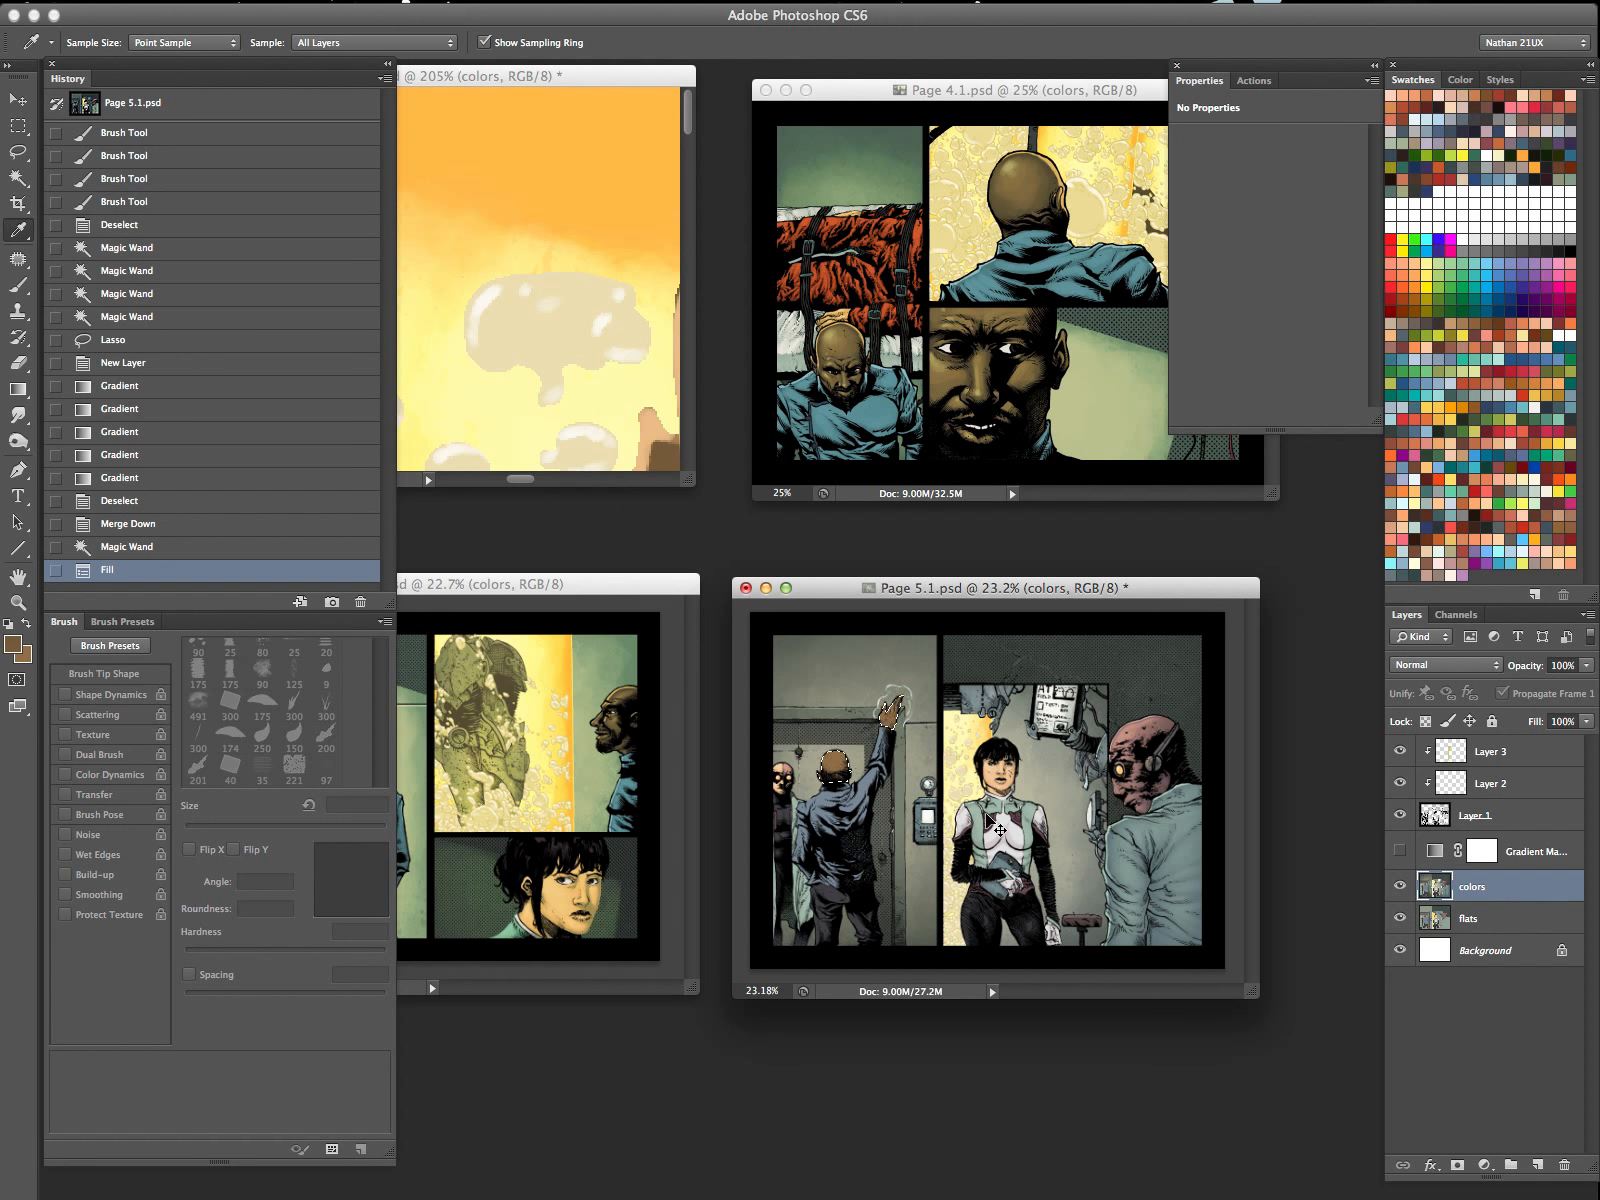
click(905, 712)
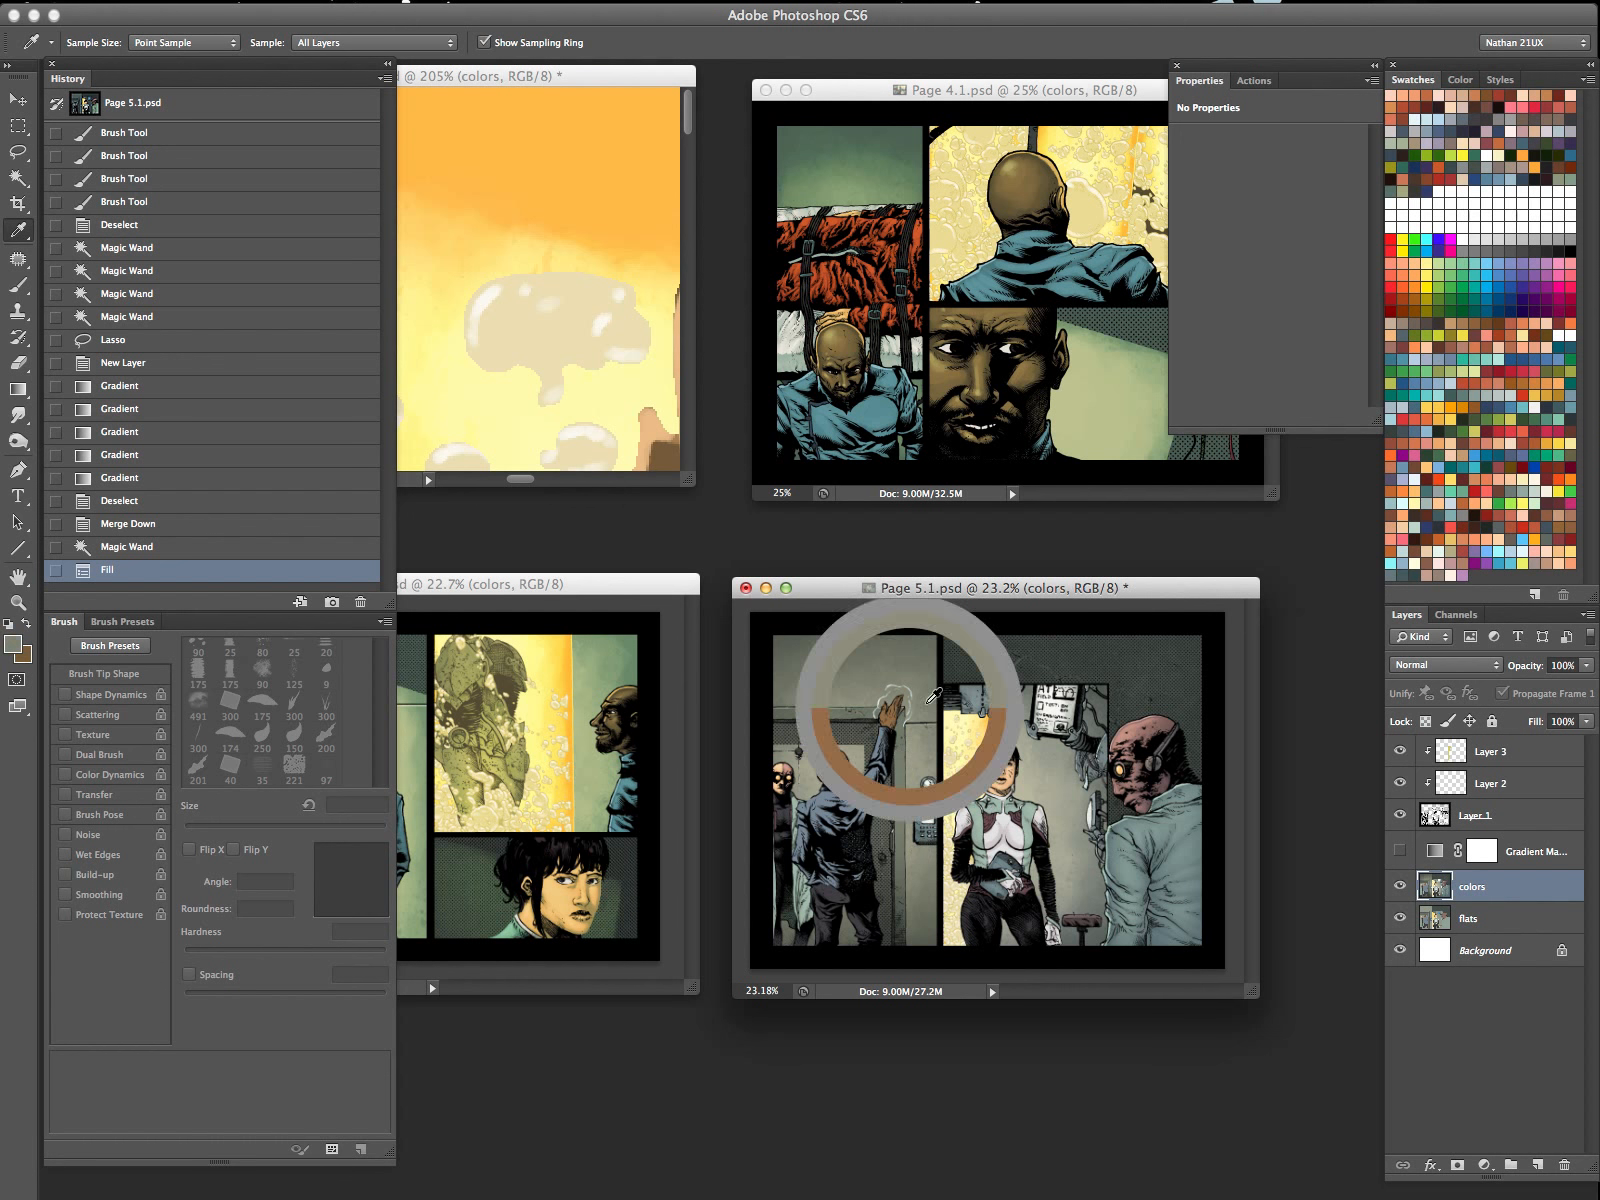
key(Tab)
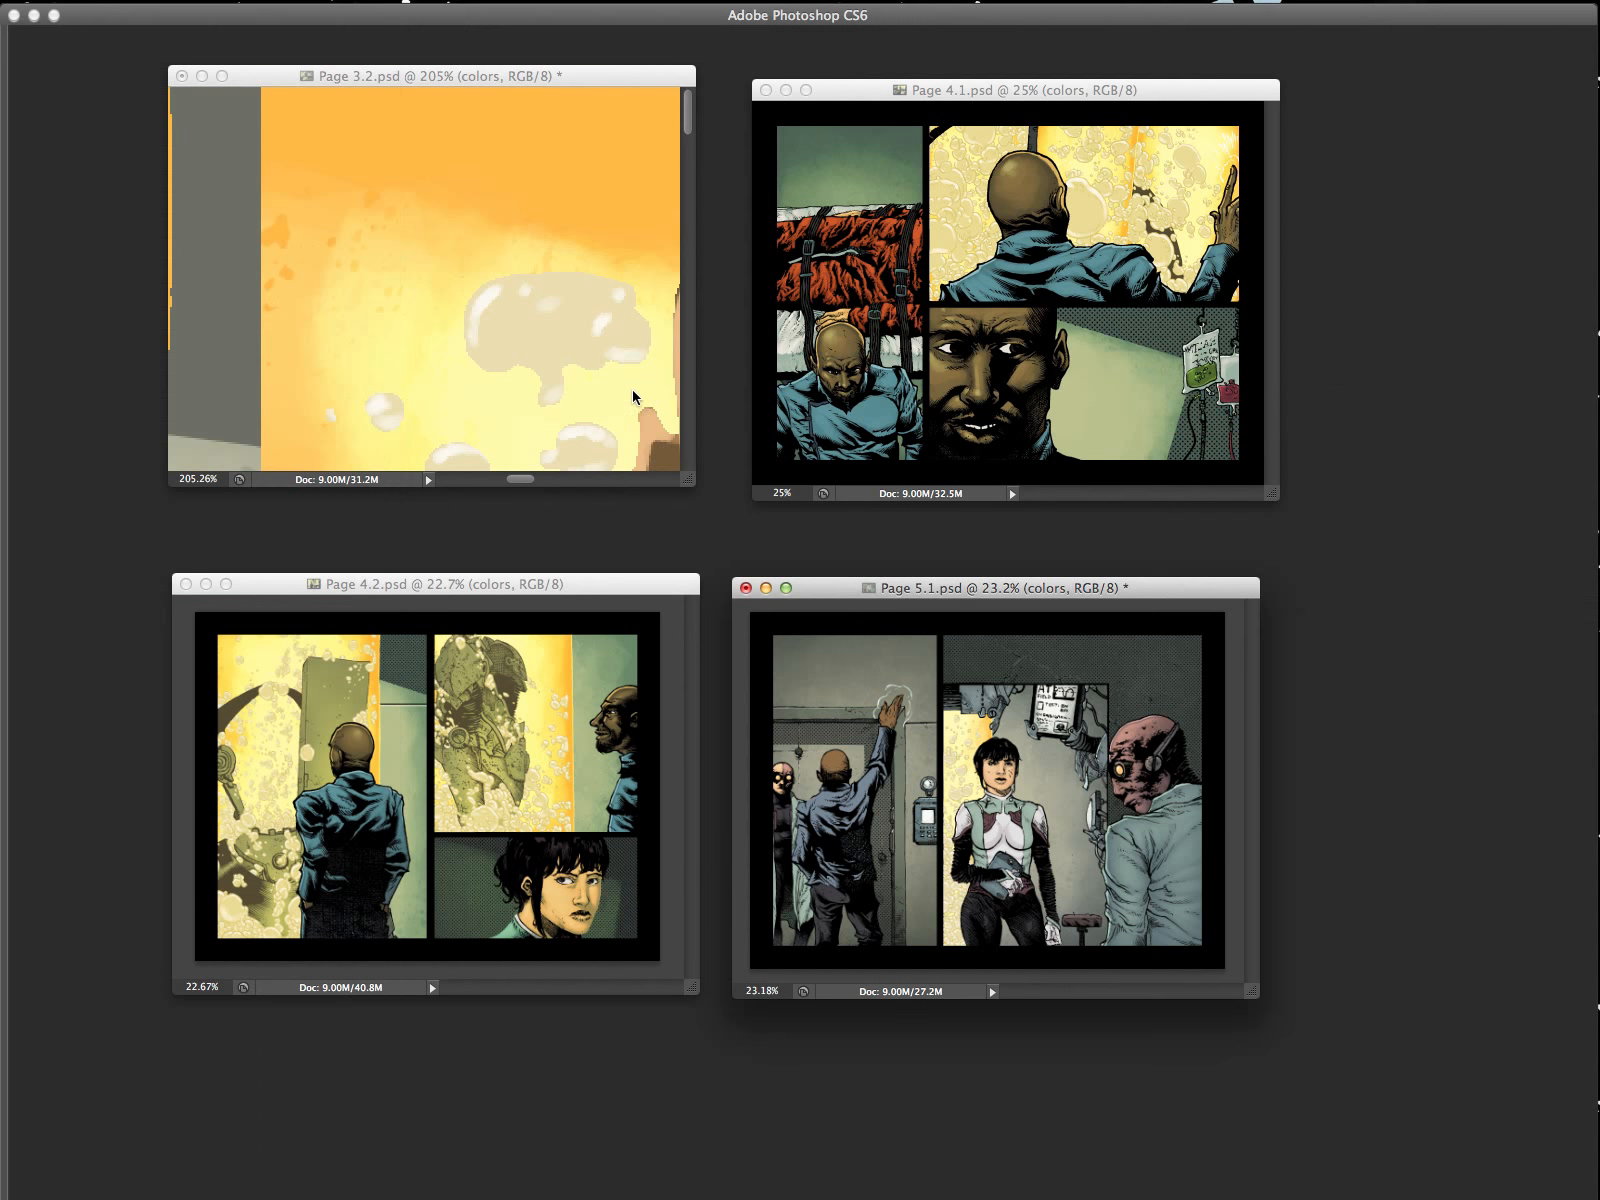
drag(636, 402, 498, 265)
click(447, 358)
click(817, 777)
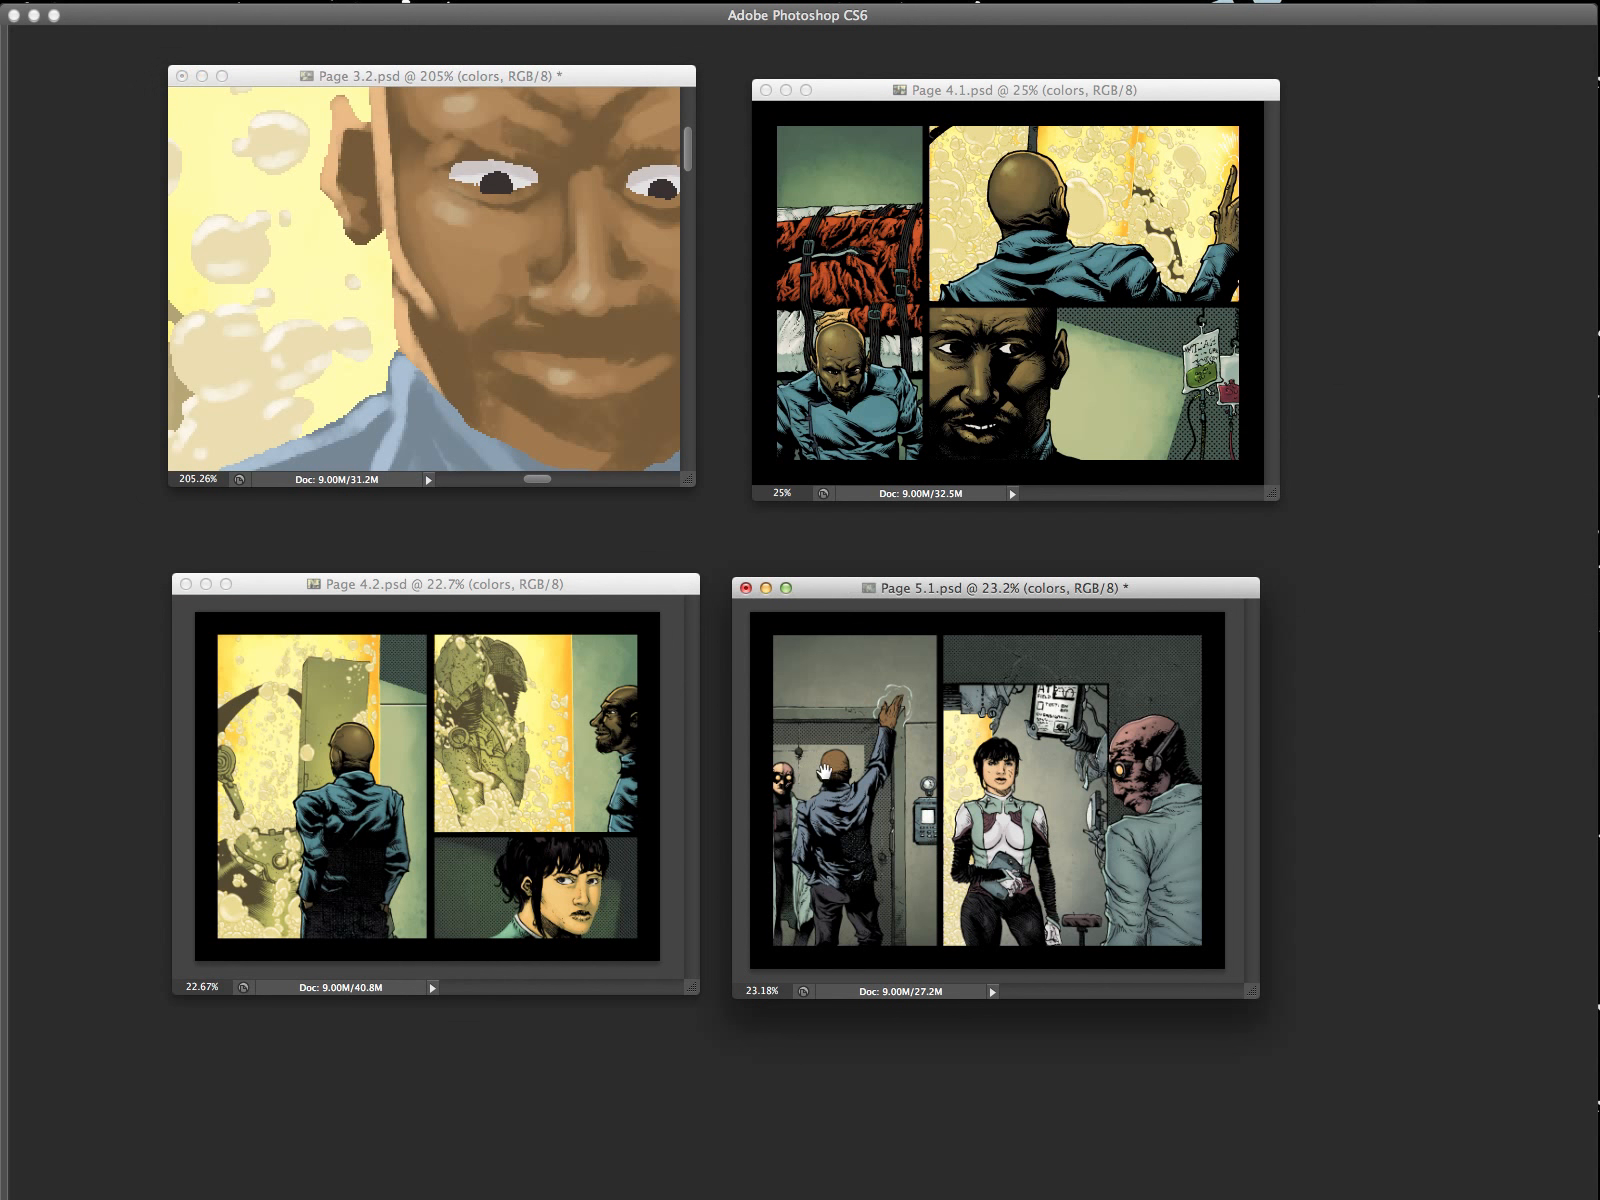
Show Page 5.1 full screen, sample brown from the man's head, and shade the back of his head with a 30 px brush.
key(f)
drag(681, 567, 978, 697)
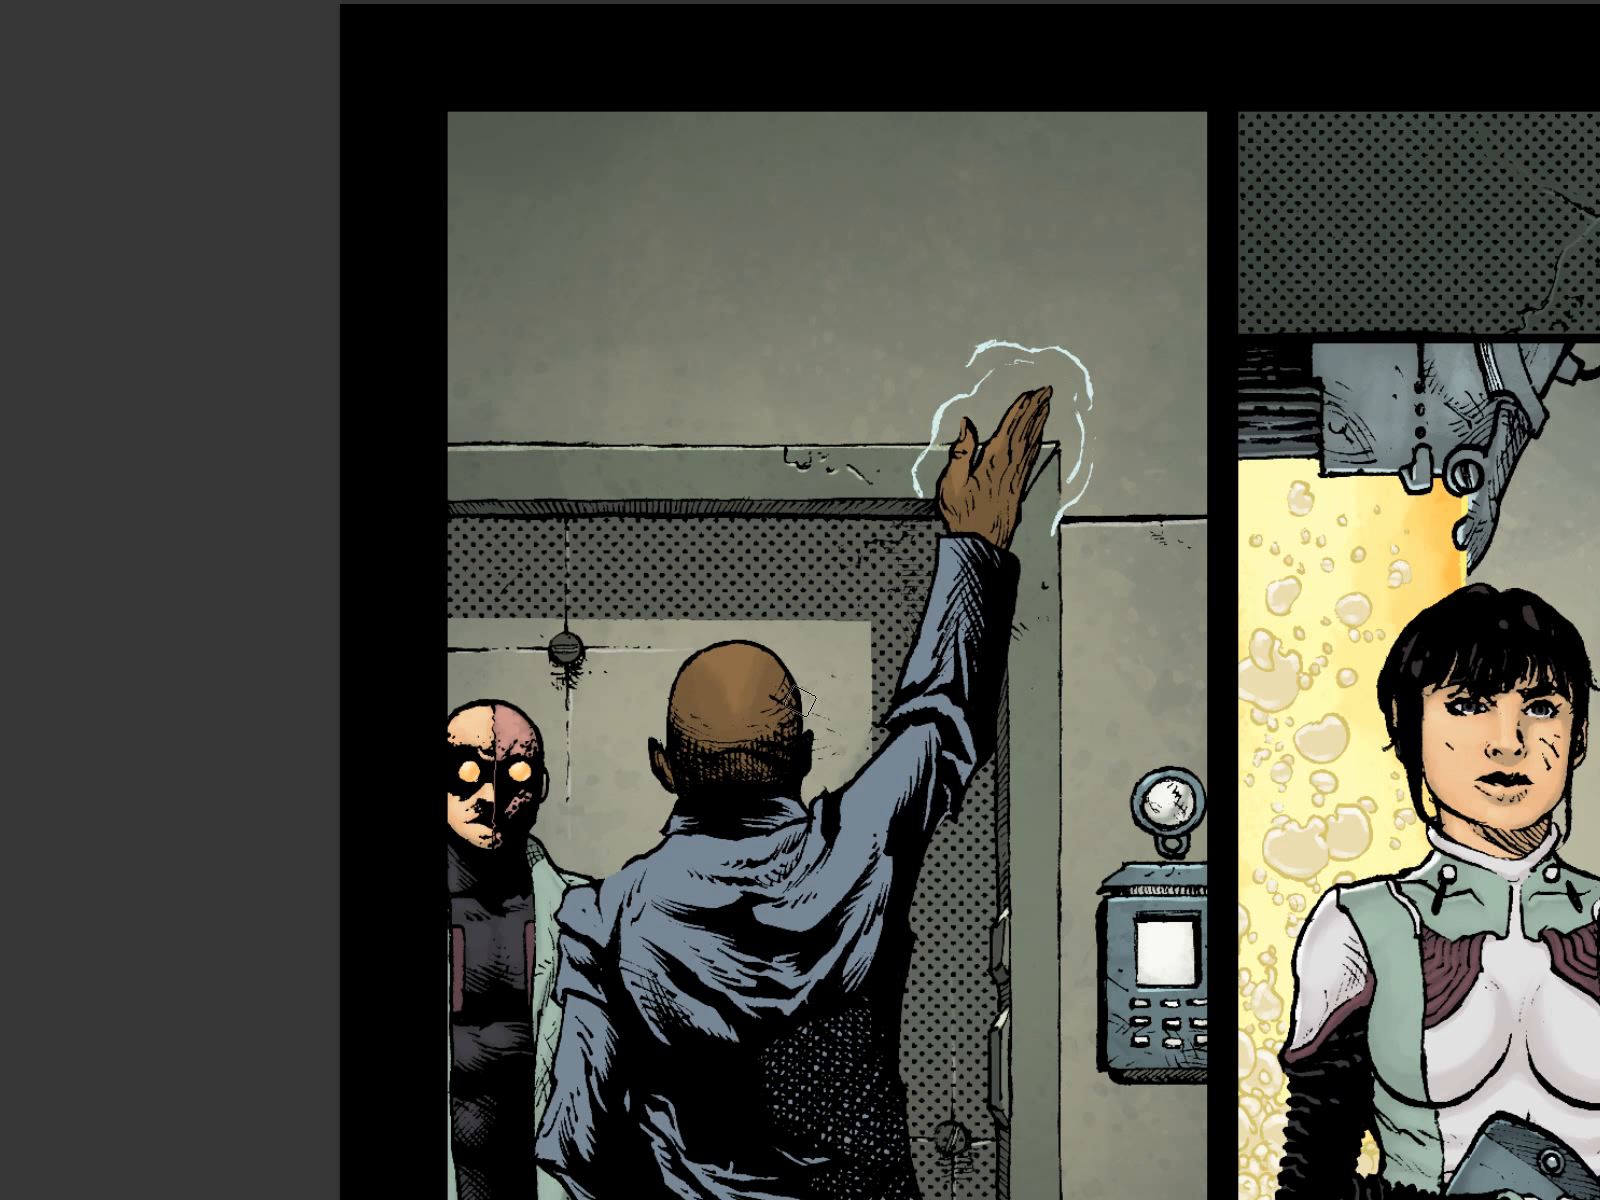
key(Tab)
alt+click(732, 708)
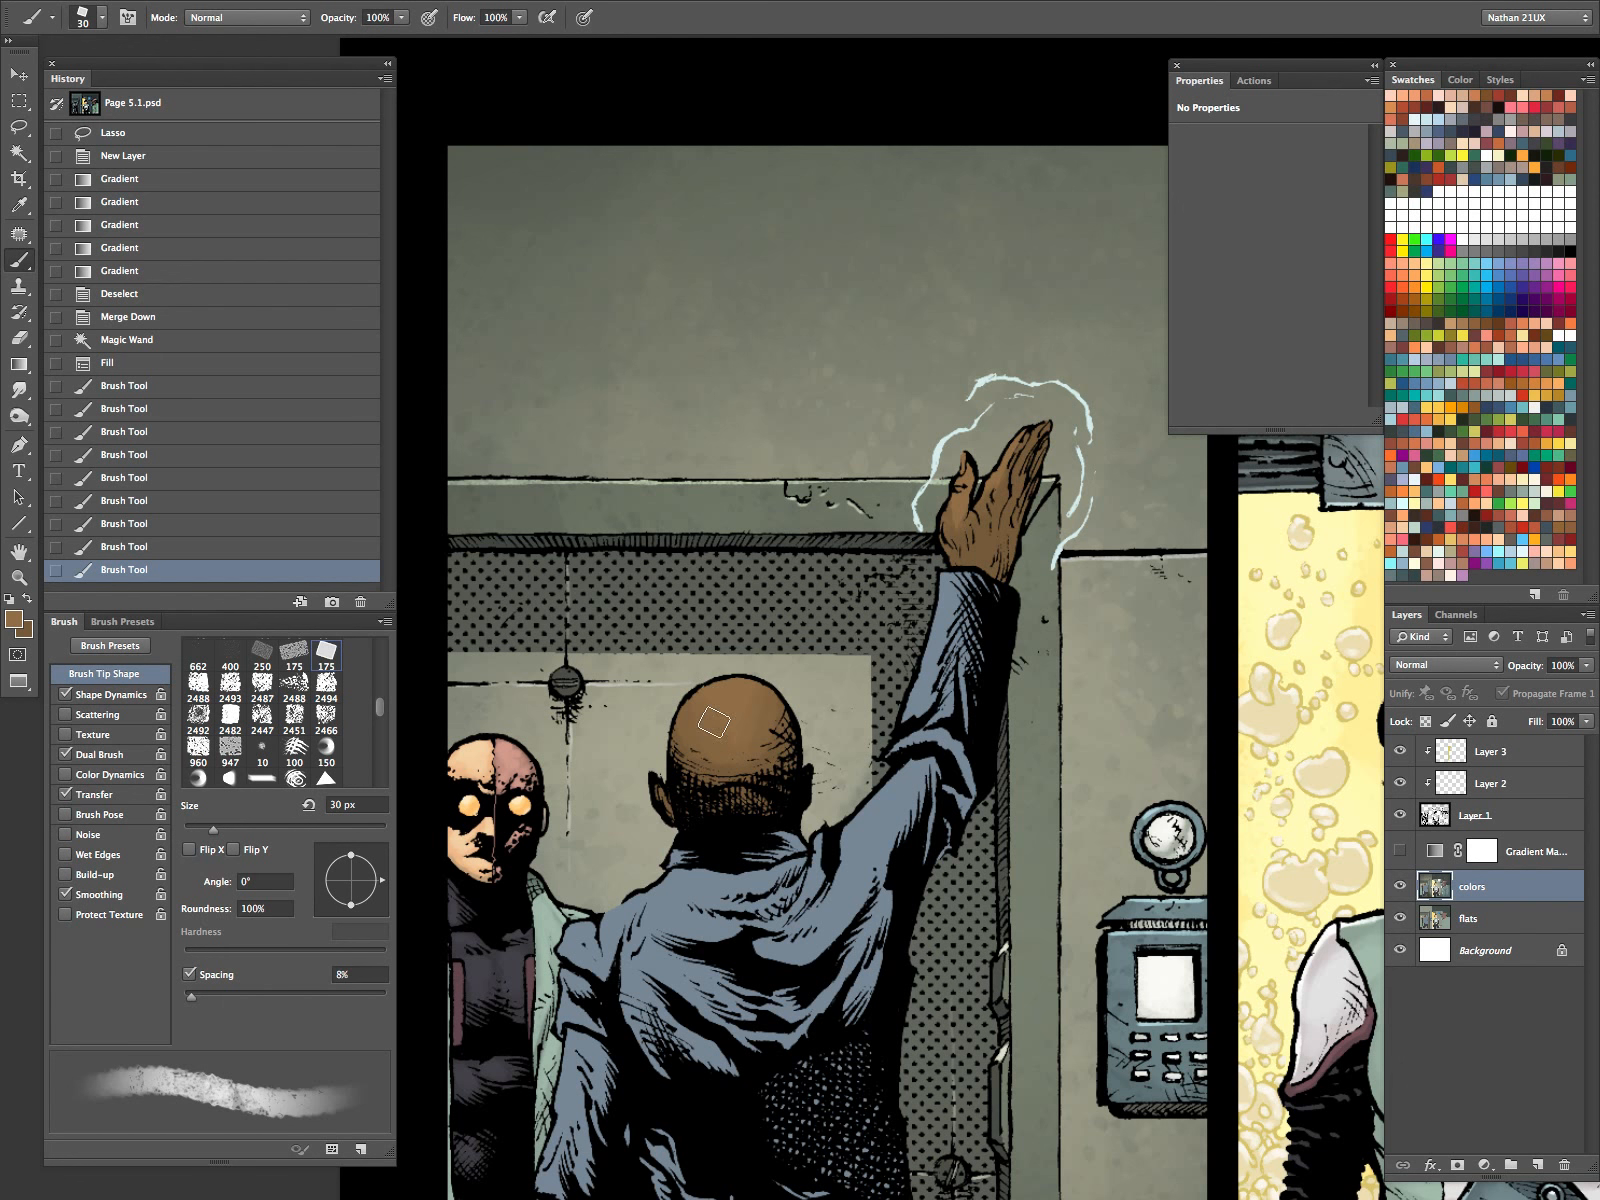
mouse_move(766, 686)
mouse_down()
mouse_move(702, 698)
mouse_move(757, 737)
mouse_move(692, 738)
mouse_move(657, 794)
mouse_up()
Refine the lighter brown shading on the back of the man's head, using smaller and larger brush sizes.
key(bracketleft)
key(bracketleft)
key(bracketleft)
mouse_move(768, 733)
mouse_down()
mouse_move(768, 747)
mouse_move(733, 728)
mouse_up()
key(bracketright)
key(bracketright)
drag(738, 734, 736, 716)
Paint lighter brown strokes along the man's raised hand and fingers, reducing the brush to 6 px for the details.
key(bracketleft)
key(bracketleft)
key(bracketleft)
mouse_move(954, 529)
mouse_down()
mouse_move(998, 503)
mouse_move(1042, 424)
mouse_up()
key(bracketleft)
key(bracketleft)
drag(1003, 546, 1010, 510)
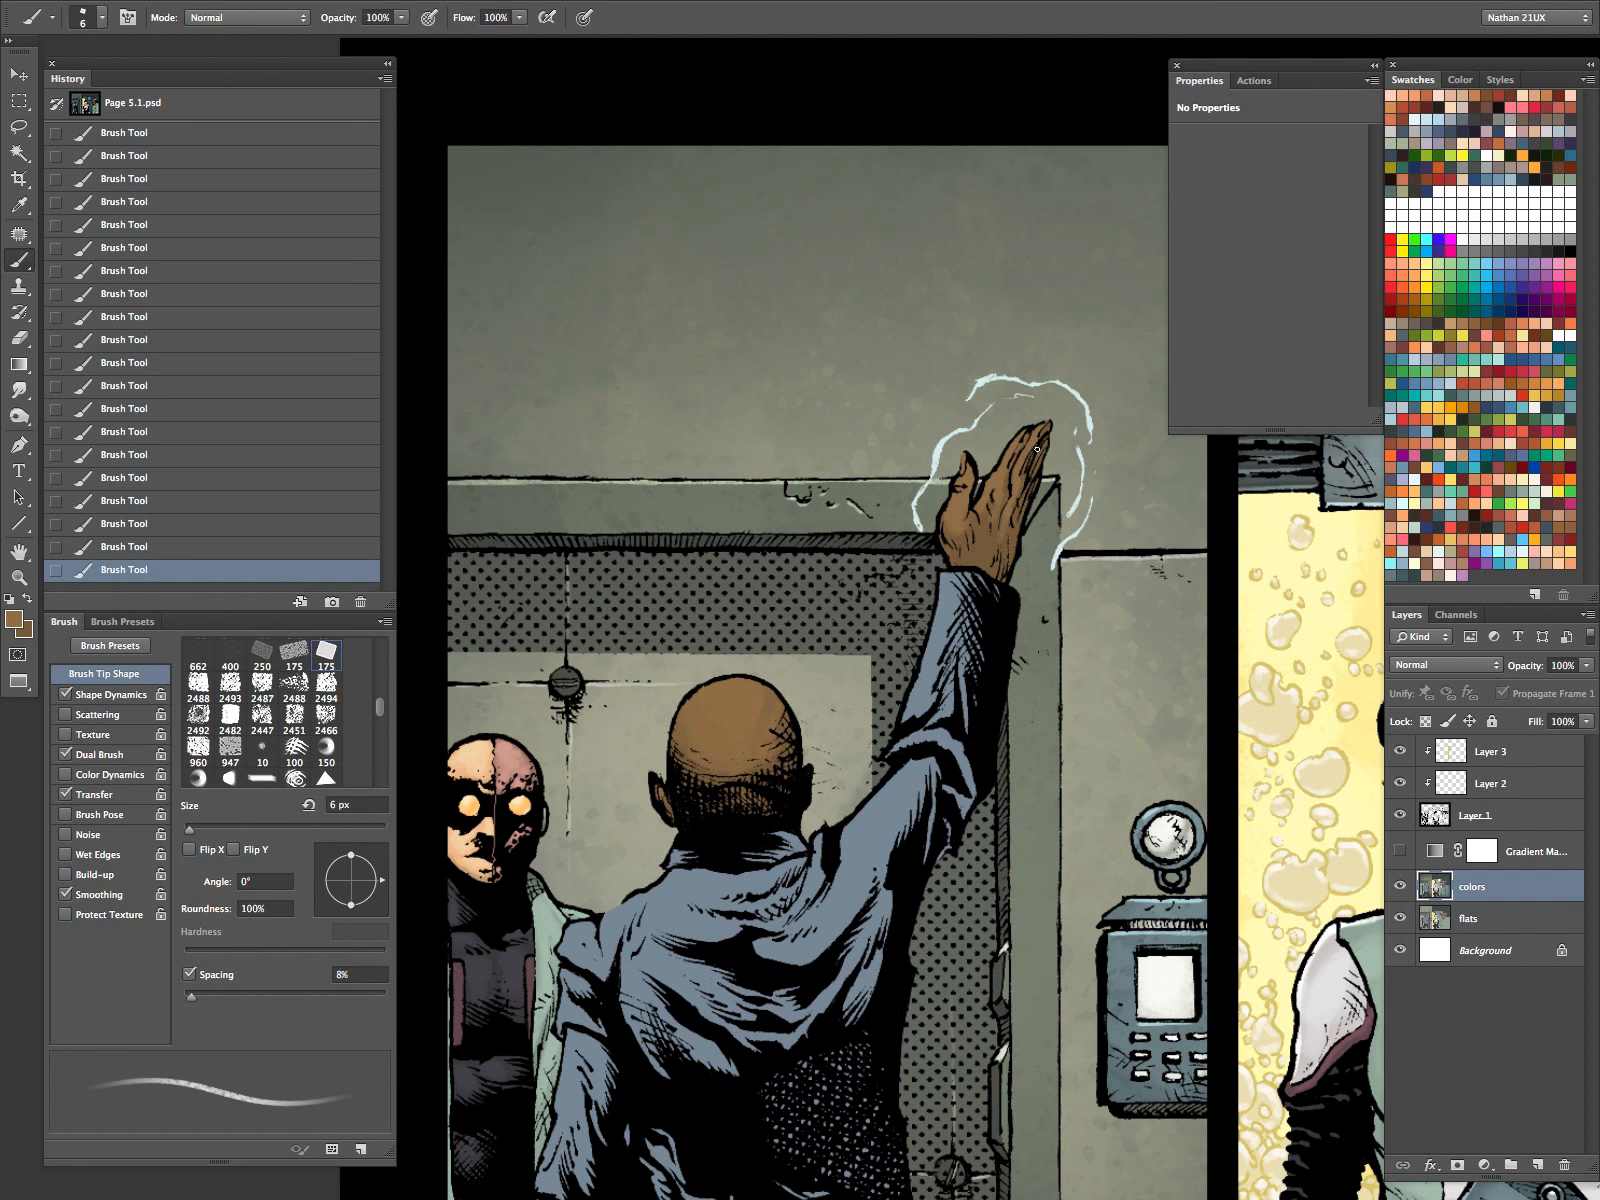
Set the brush to 10 px and shade the raised hand with a darker brown sampled from it.
key(bracketright)
key(bracketright)
key(bracketright)
key(bracketright)
key(bracketright)
key(bracketright)
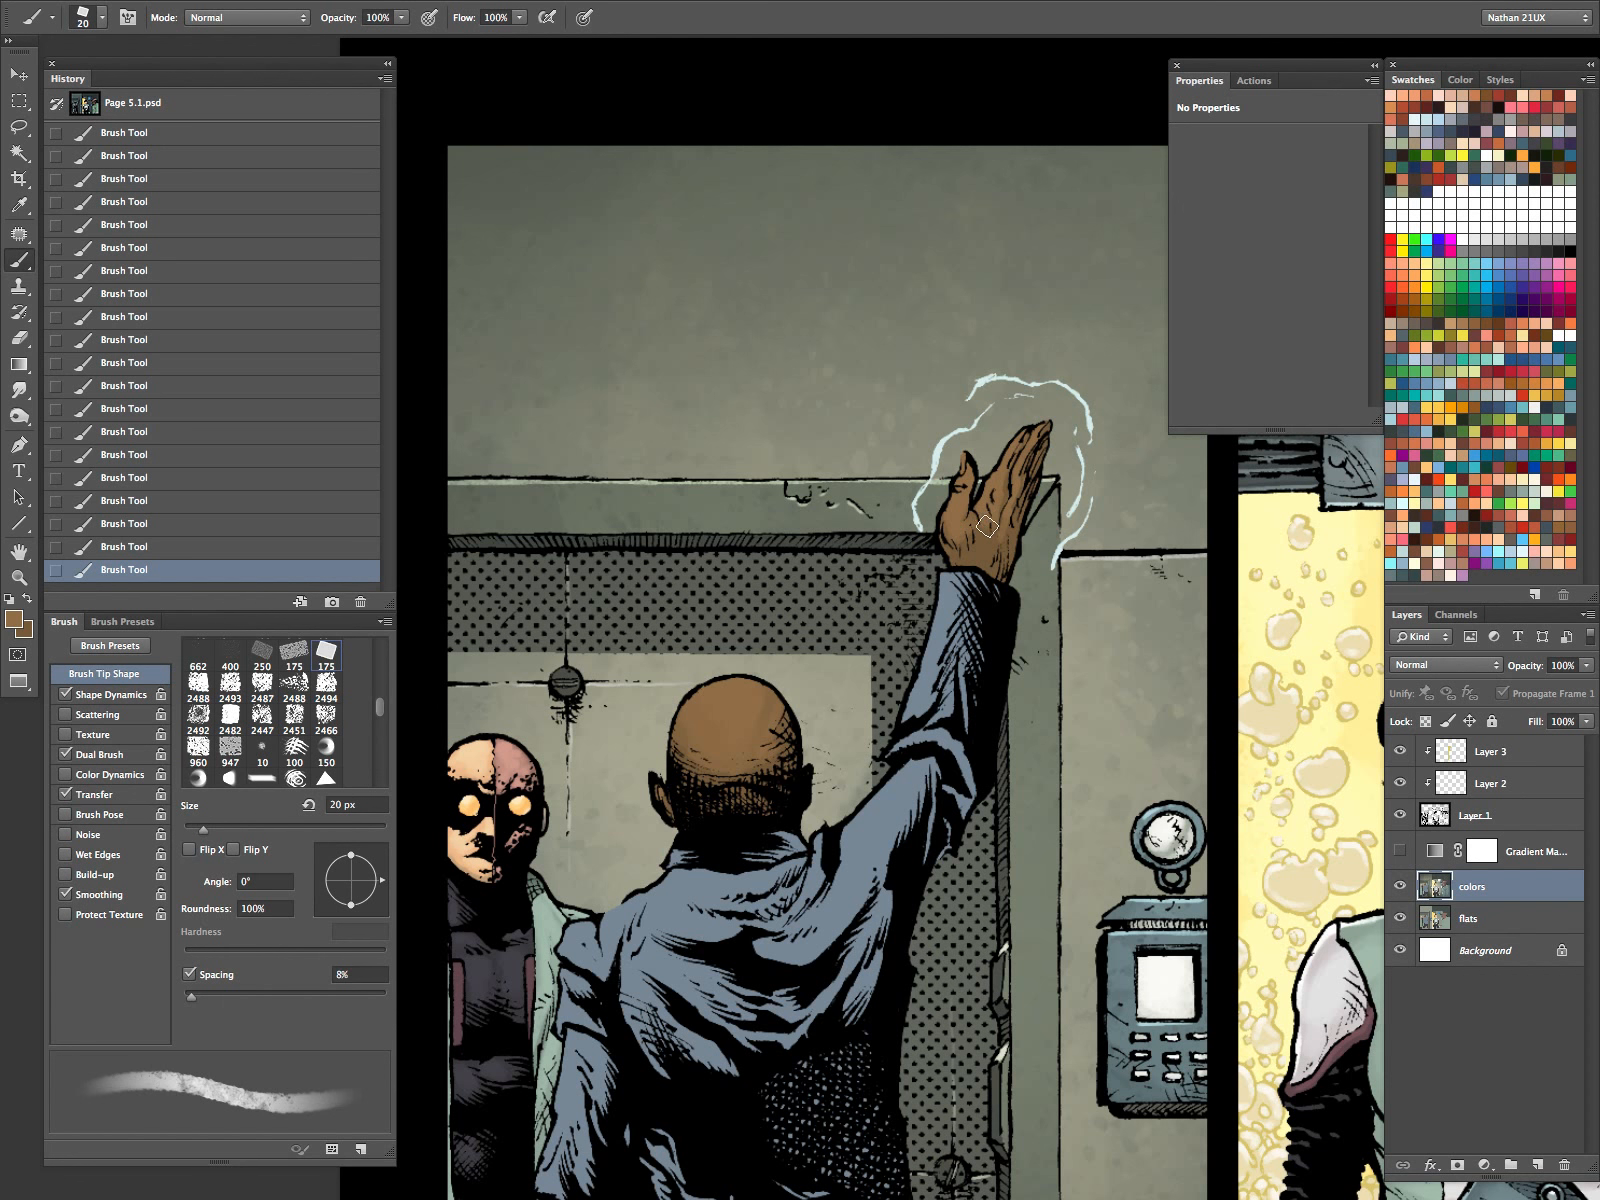
key(bracketleft)
key(bracketleft)
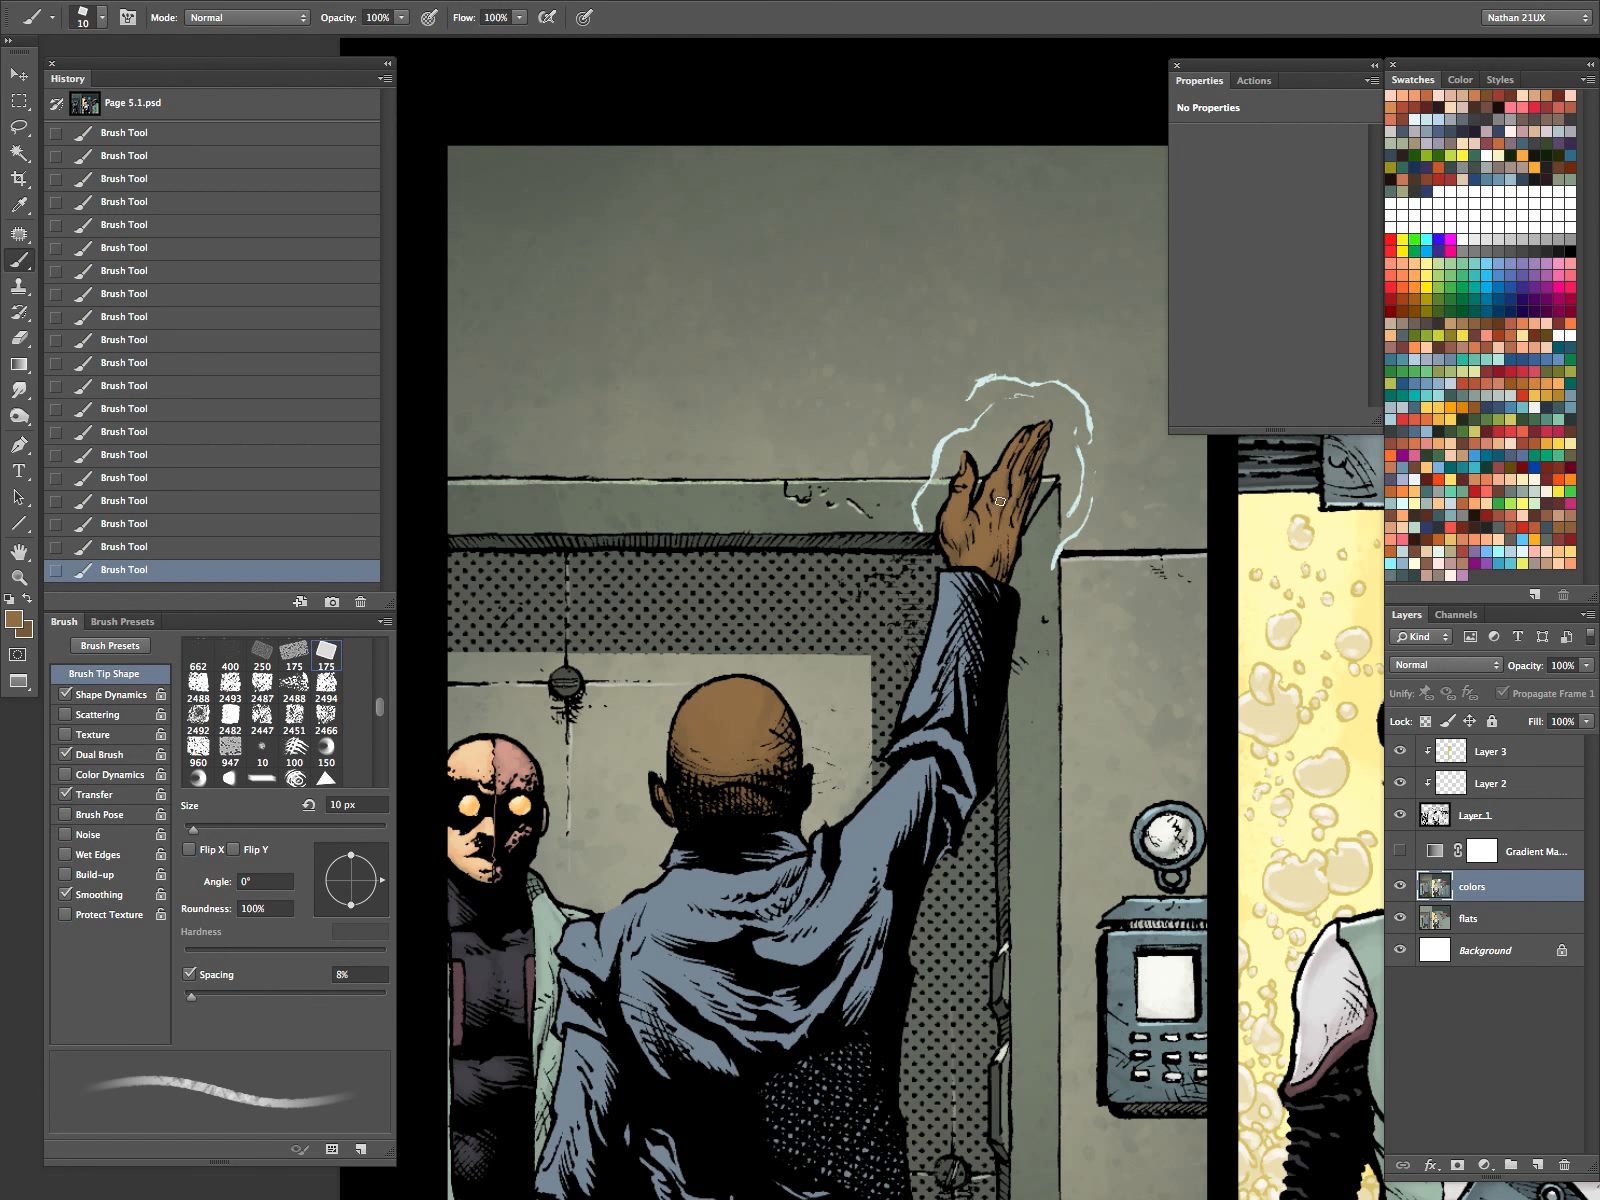
alt+click(1011, 494)
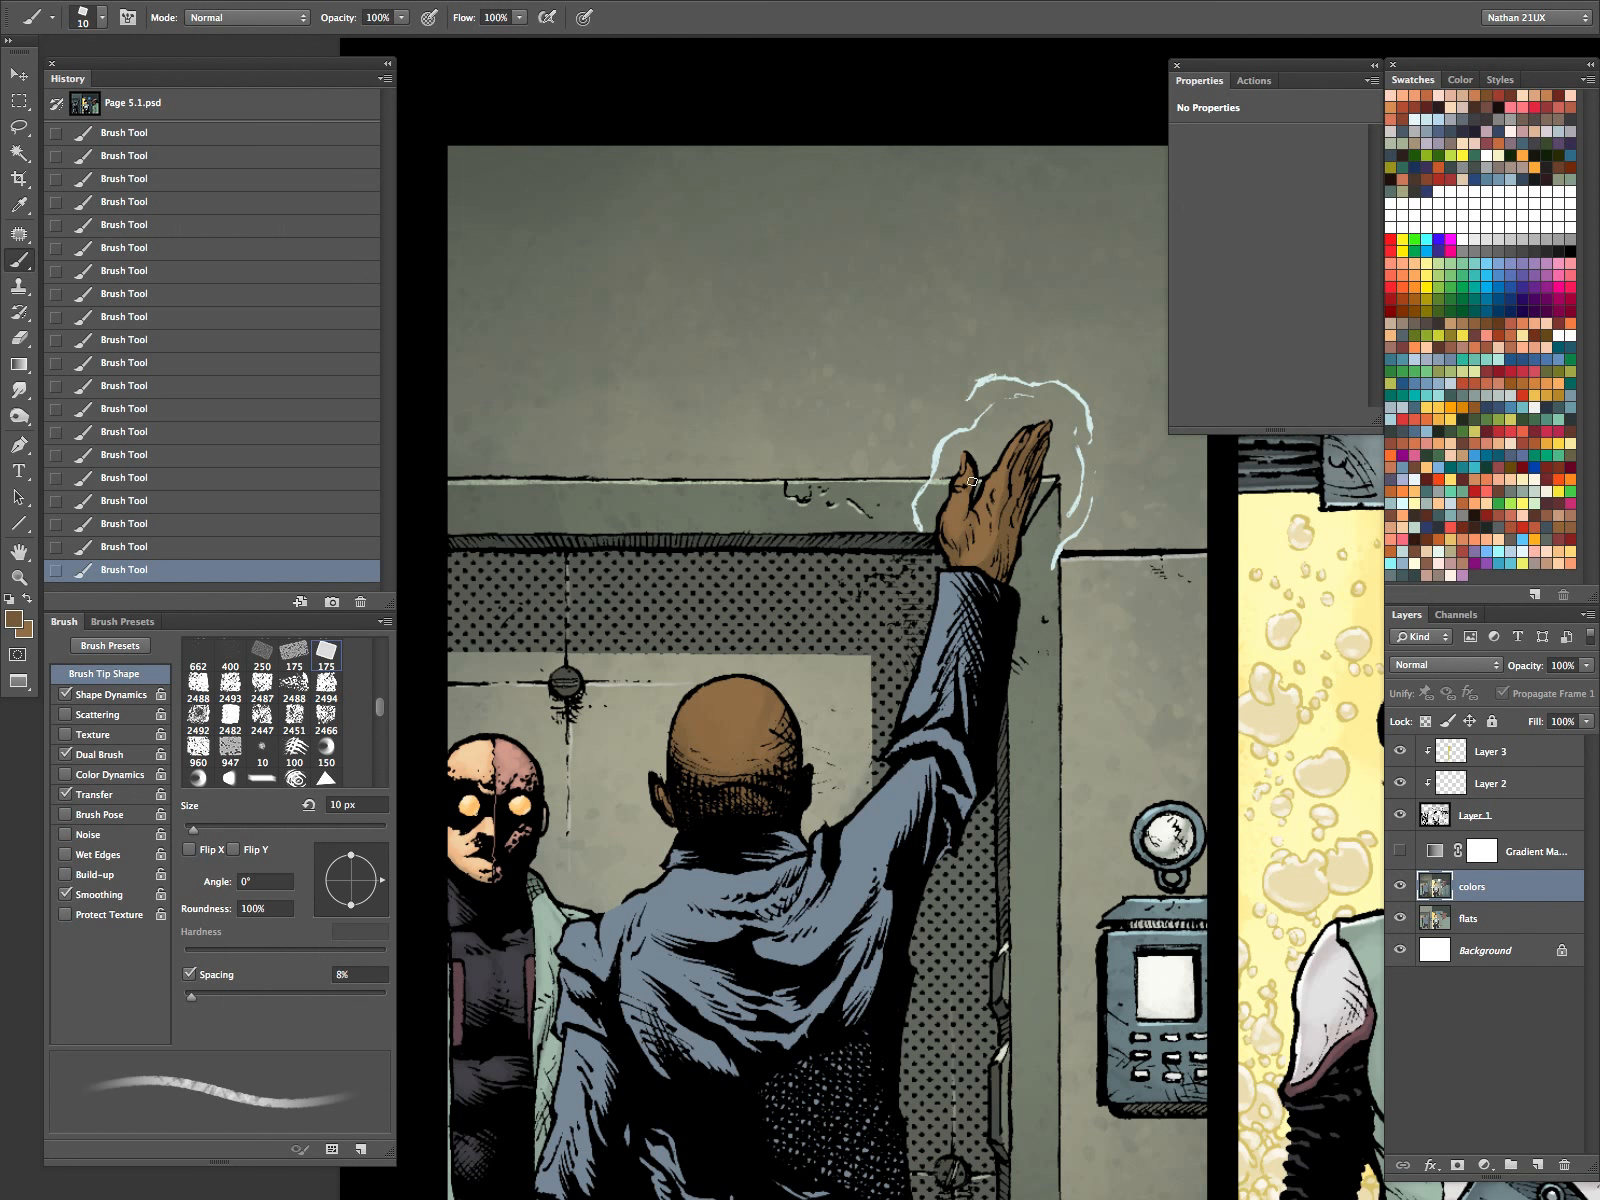
Refine the raised hand's fingers with lighter and darker browns sampled from it, using 9 px and 7 px brushes.
alt+click(985, 498)
key(bracketleft)
key(bracketleft)
key(bracketleft)
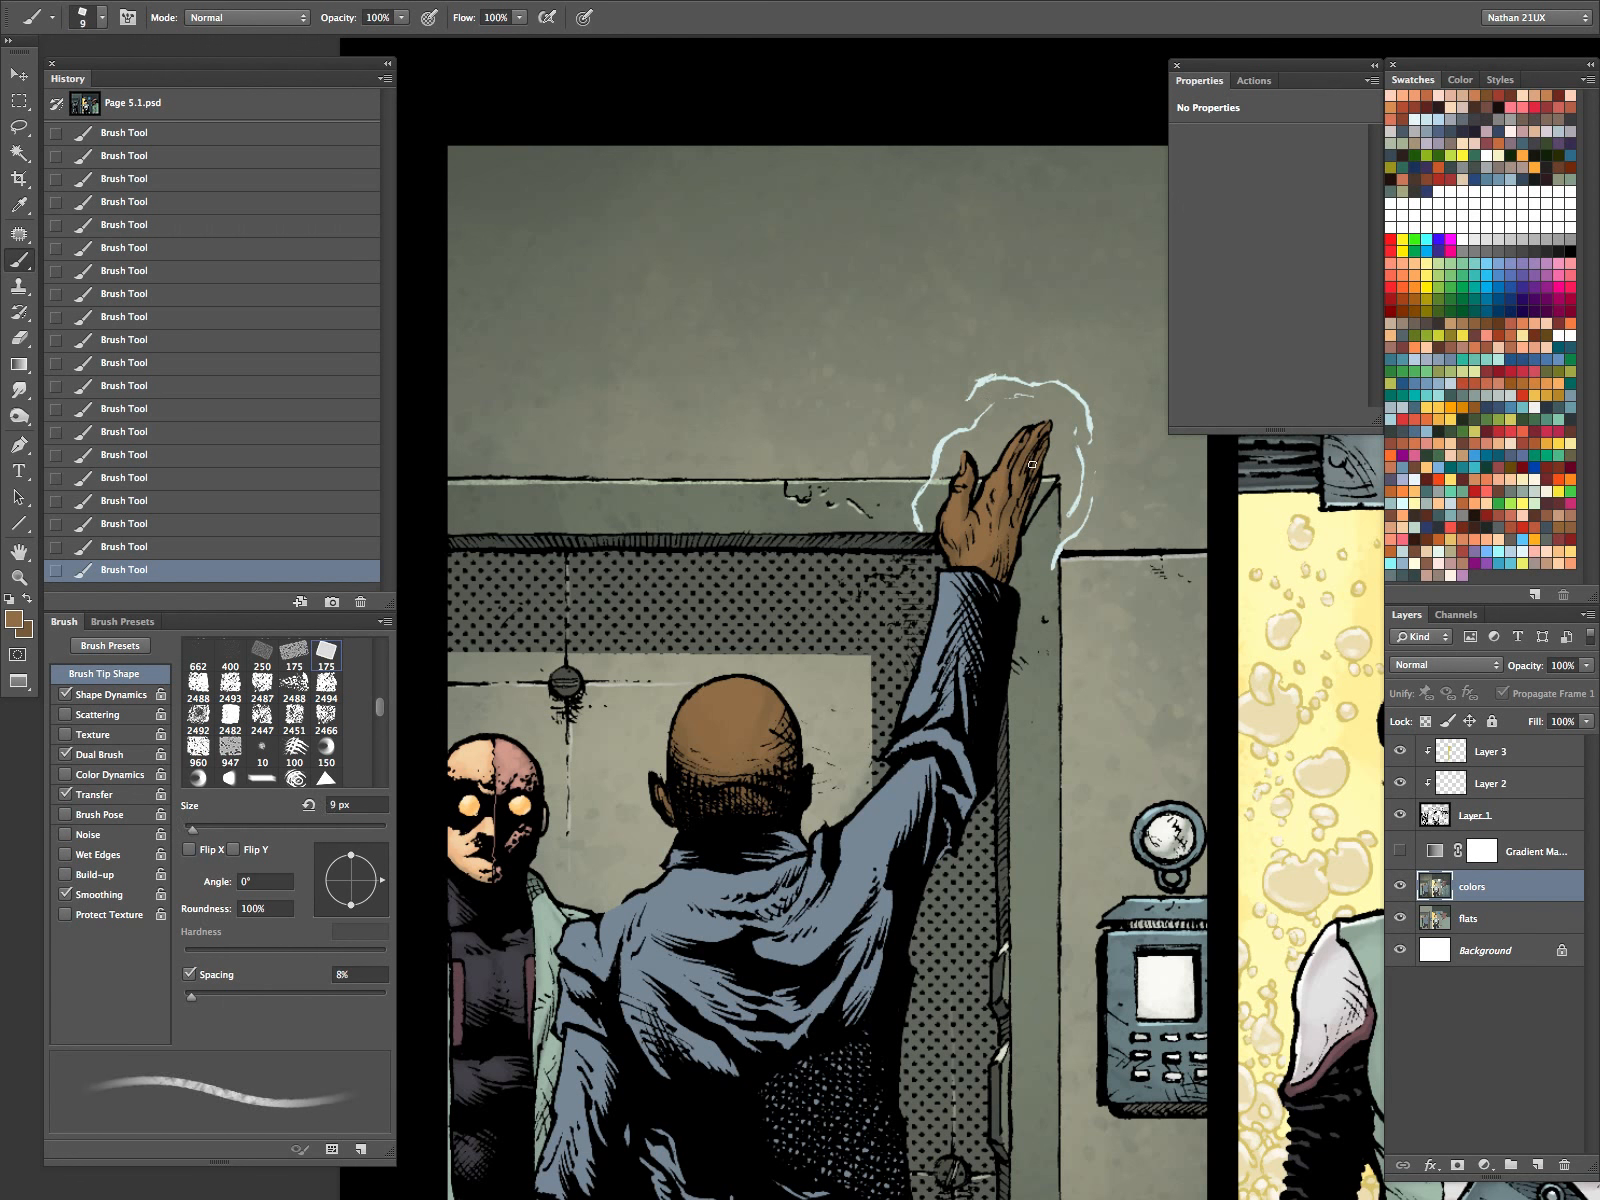
alt+click(1010, 478)
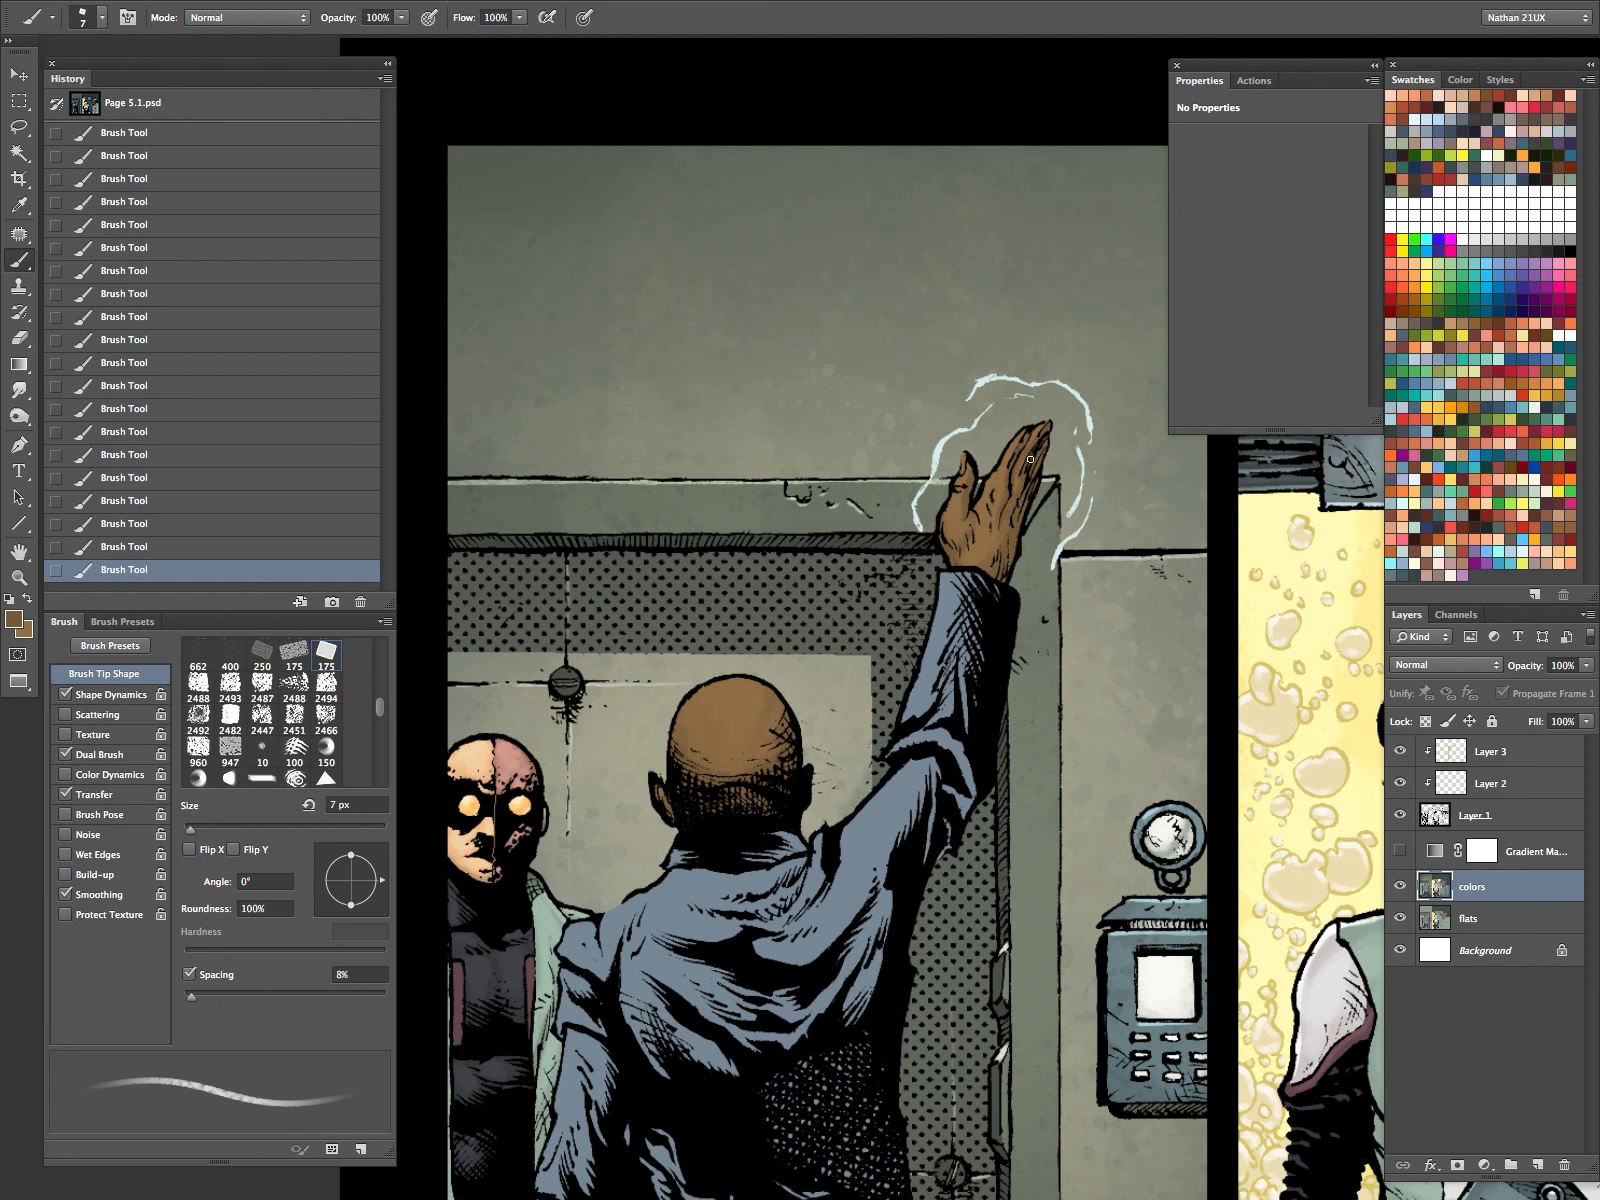
key(Tab)
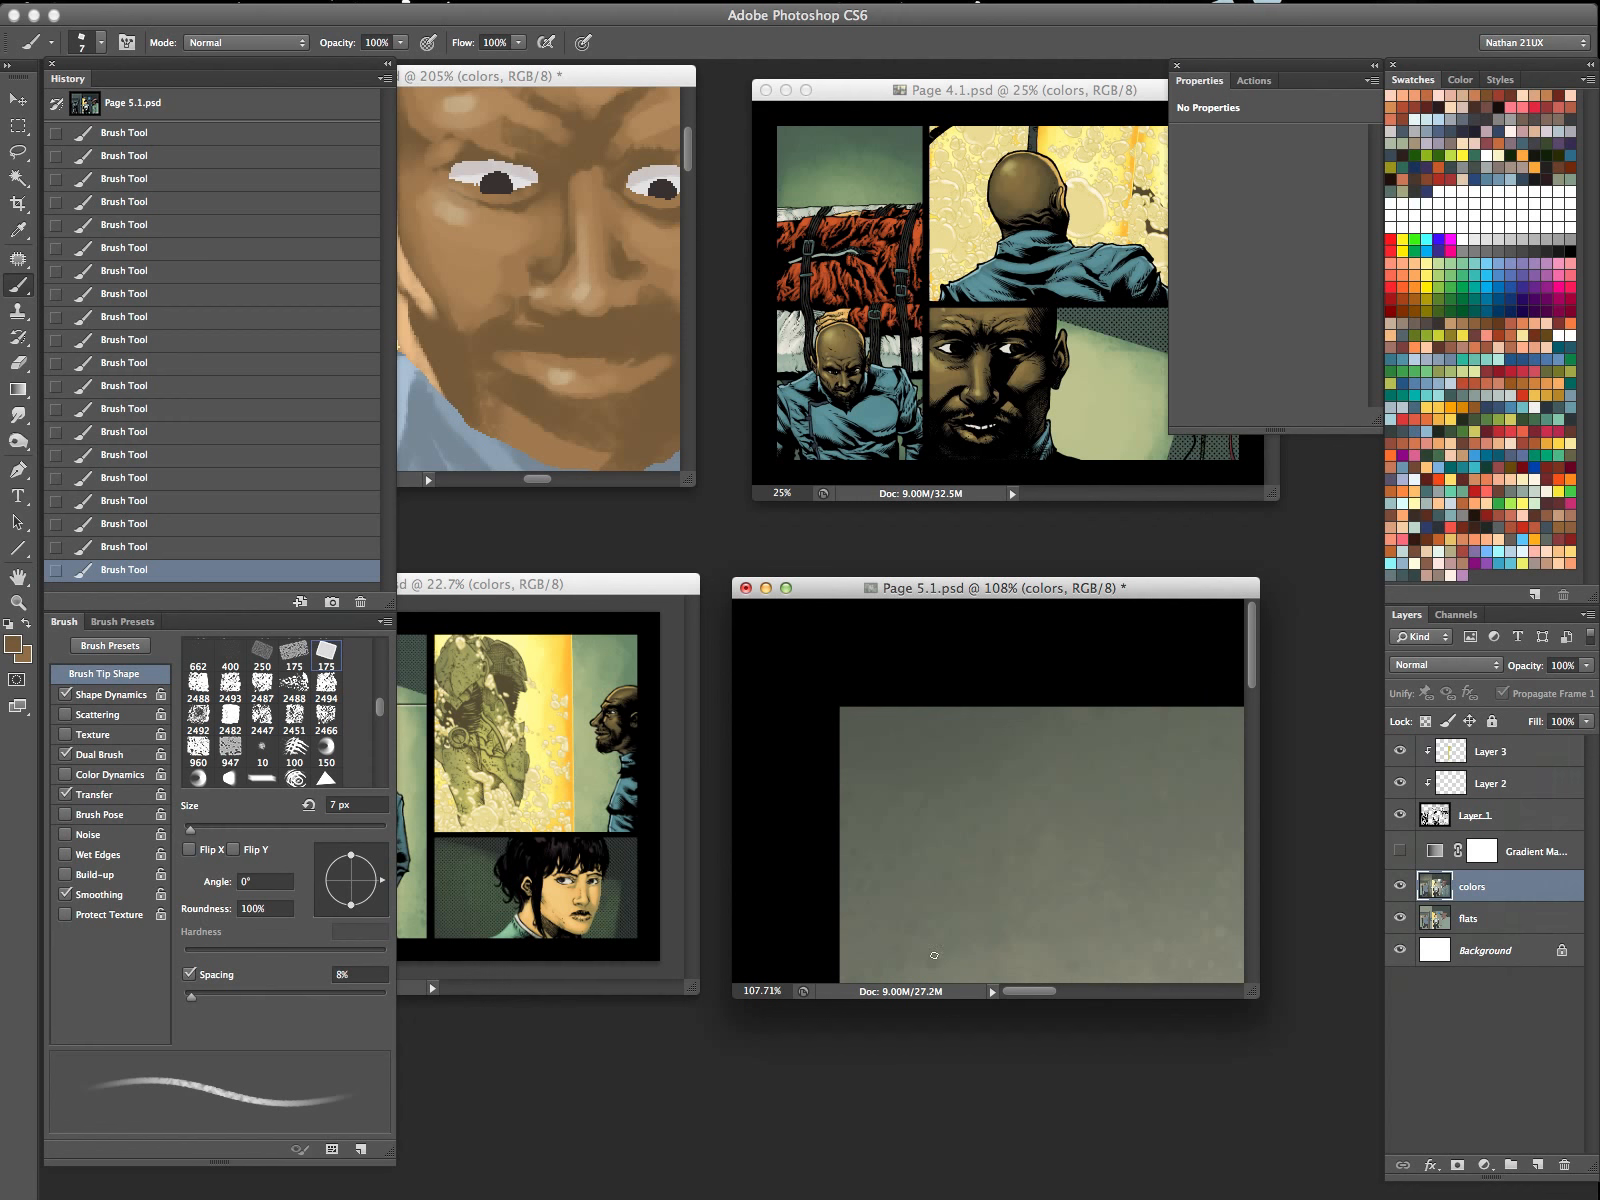
Switch to Page 3.2 to reference the face's skin colour, and return to Page 5.1 in full screen ready to brush.
key(Tab)
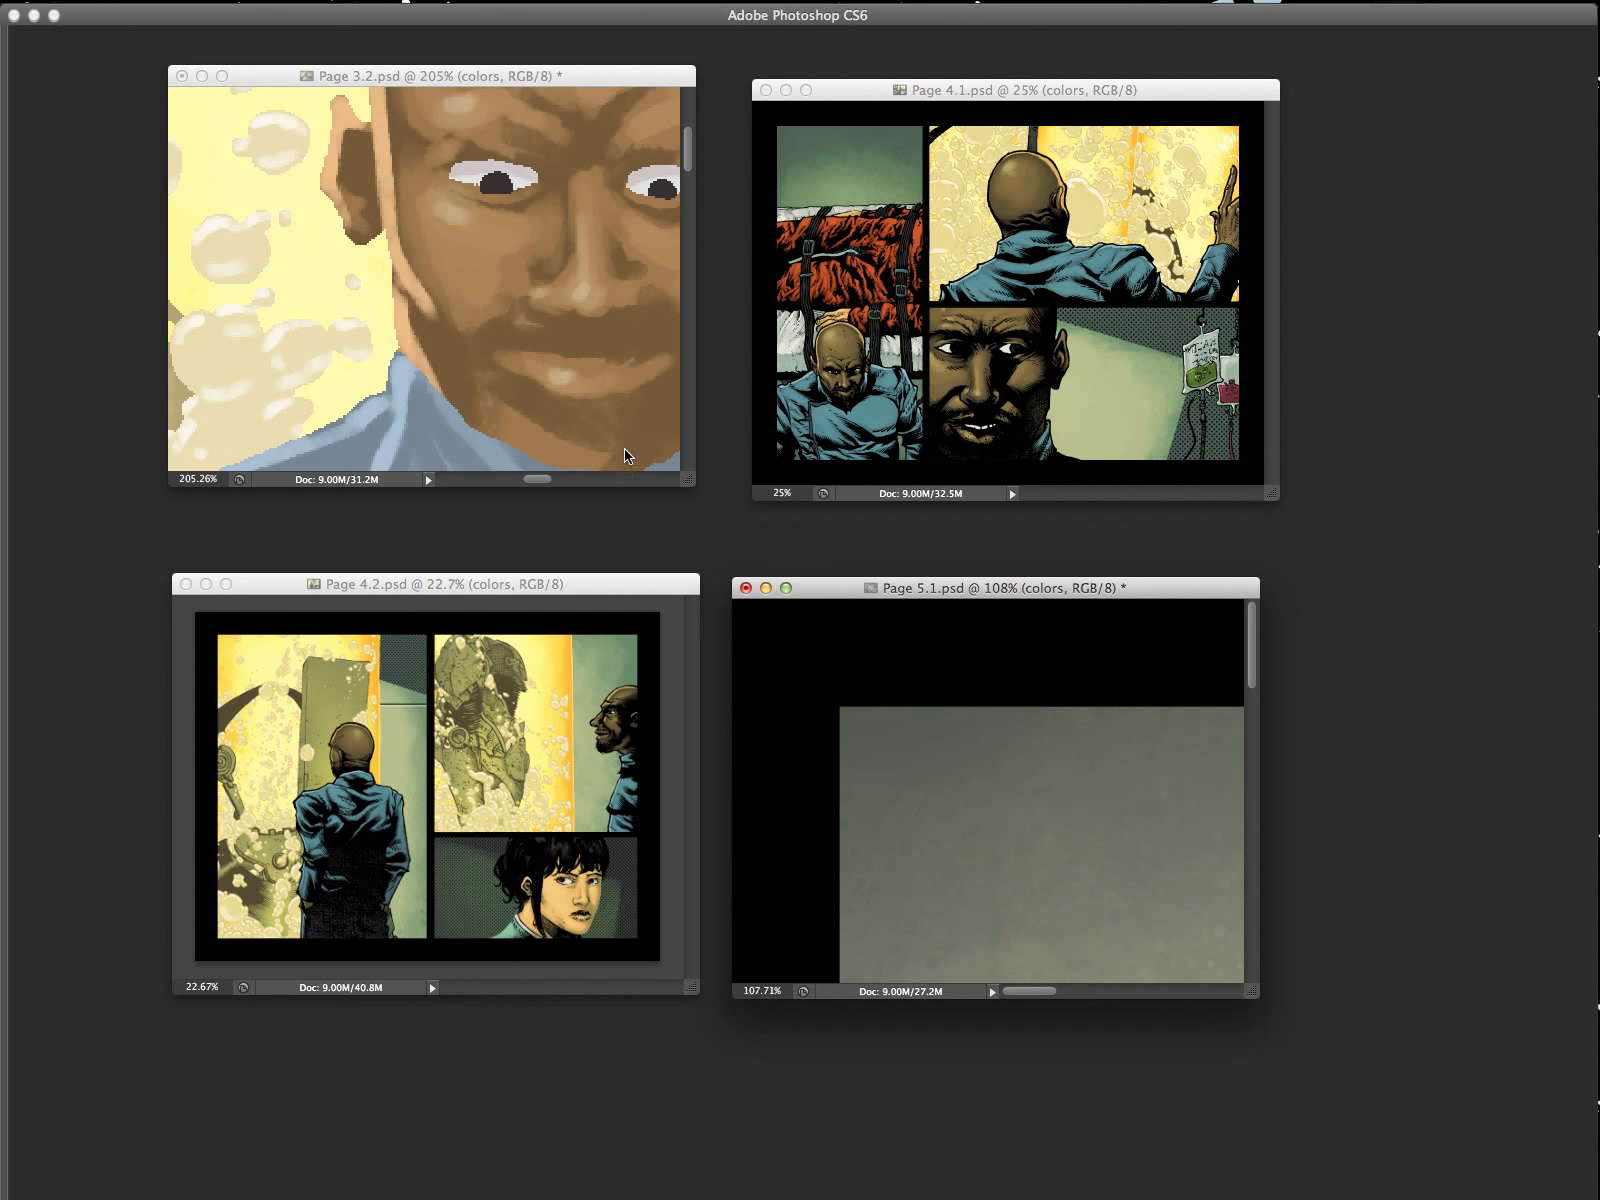
click(484, 270)
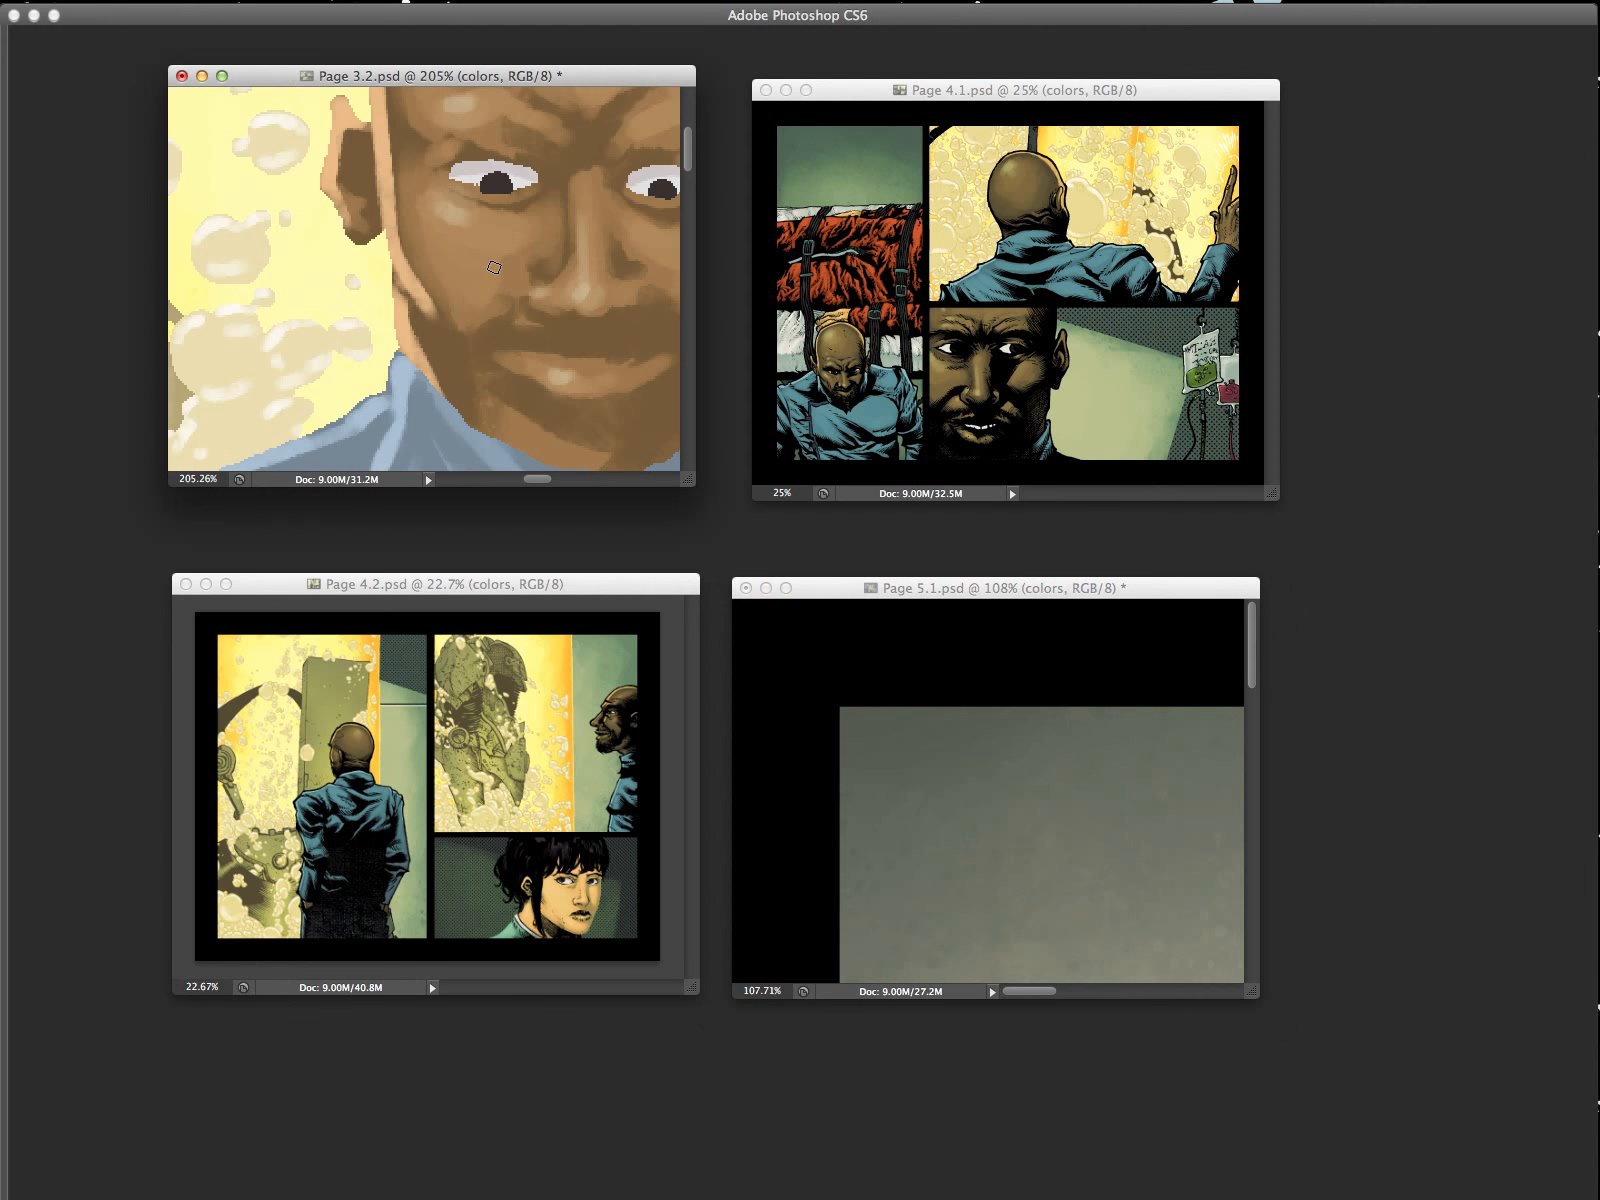
click(897, 715)
key(f)
drag(1035, 653, 1465, 696)
key(Tab)
key(b)
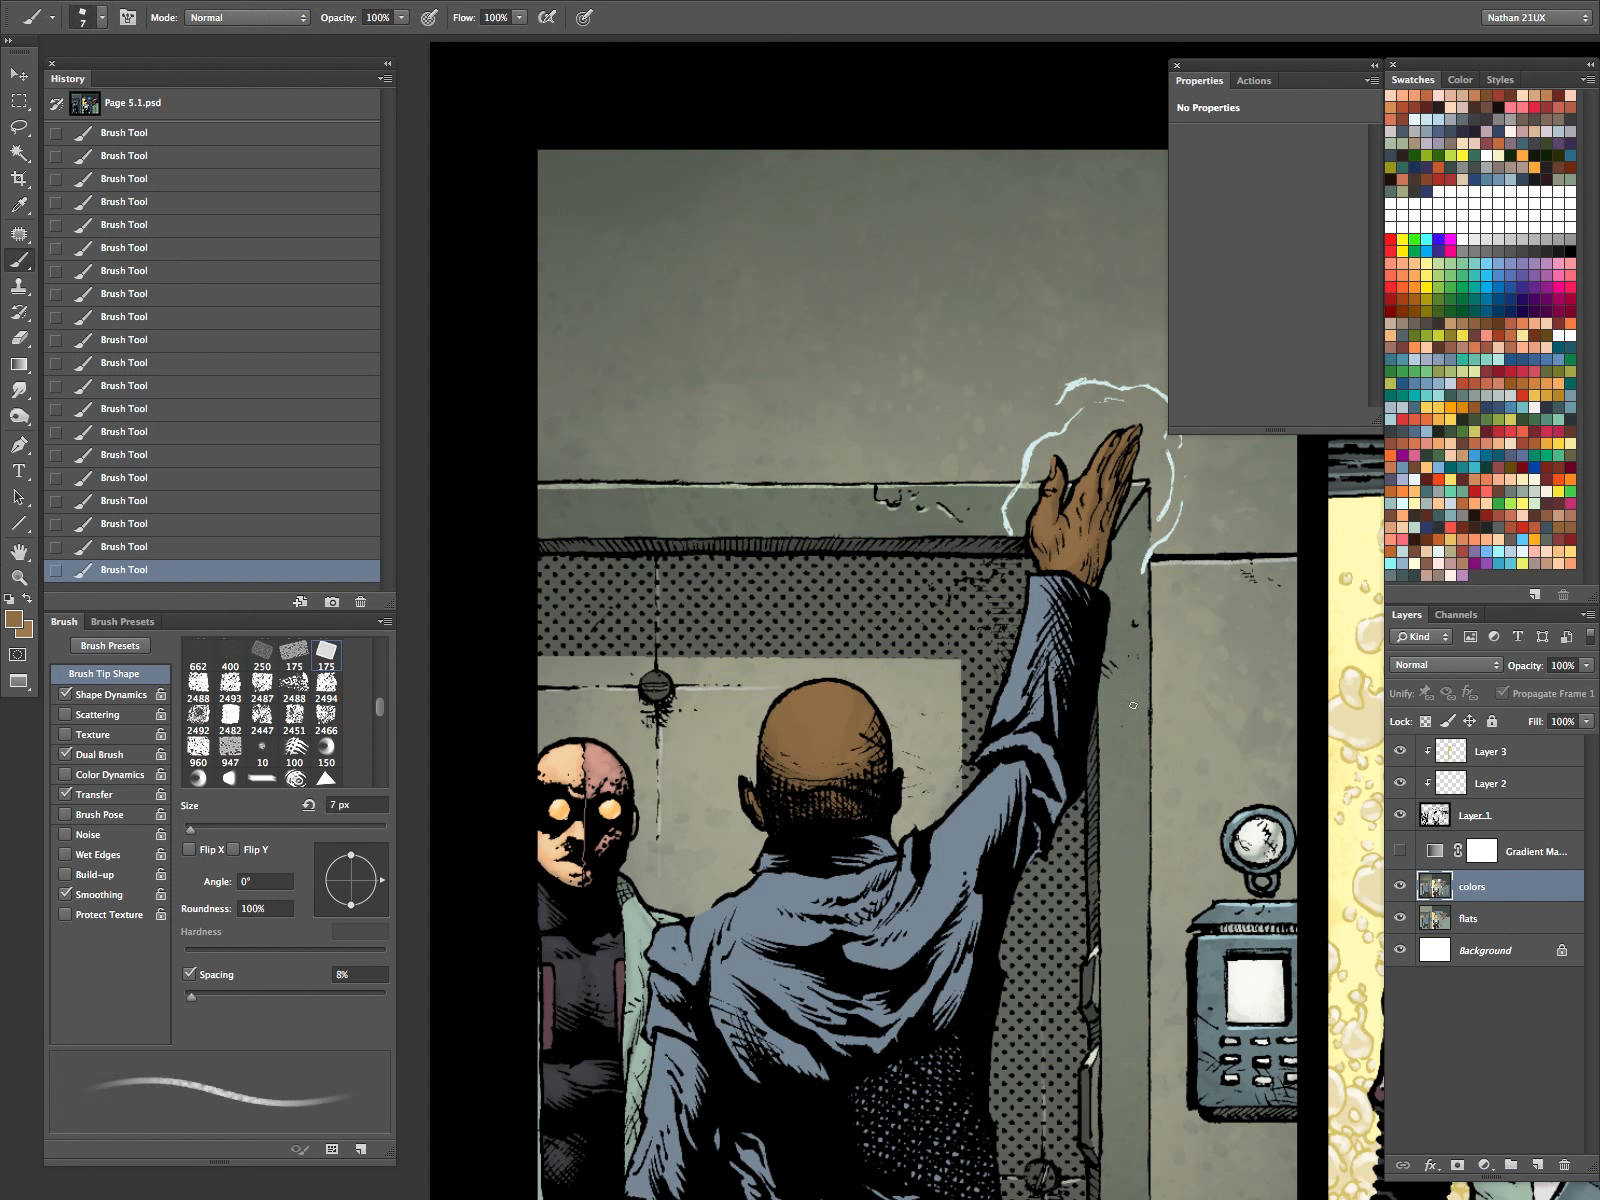
Refine the back of the man's head with a brown sampled from it, using brush sizes from 8 to 20 px, ending at 10 px.
key(bracketleft)
key(bracketleft)
key(bracketleft)
alt+click(817, 752)
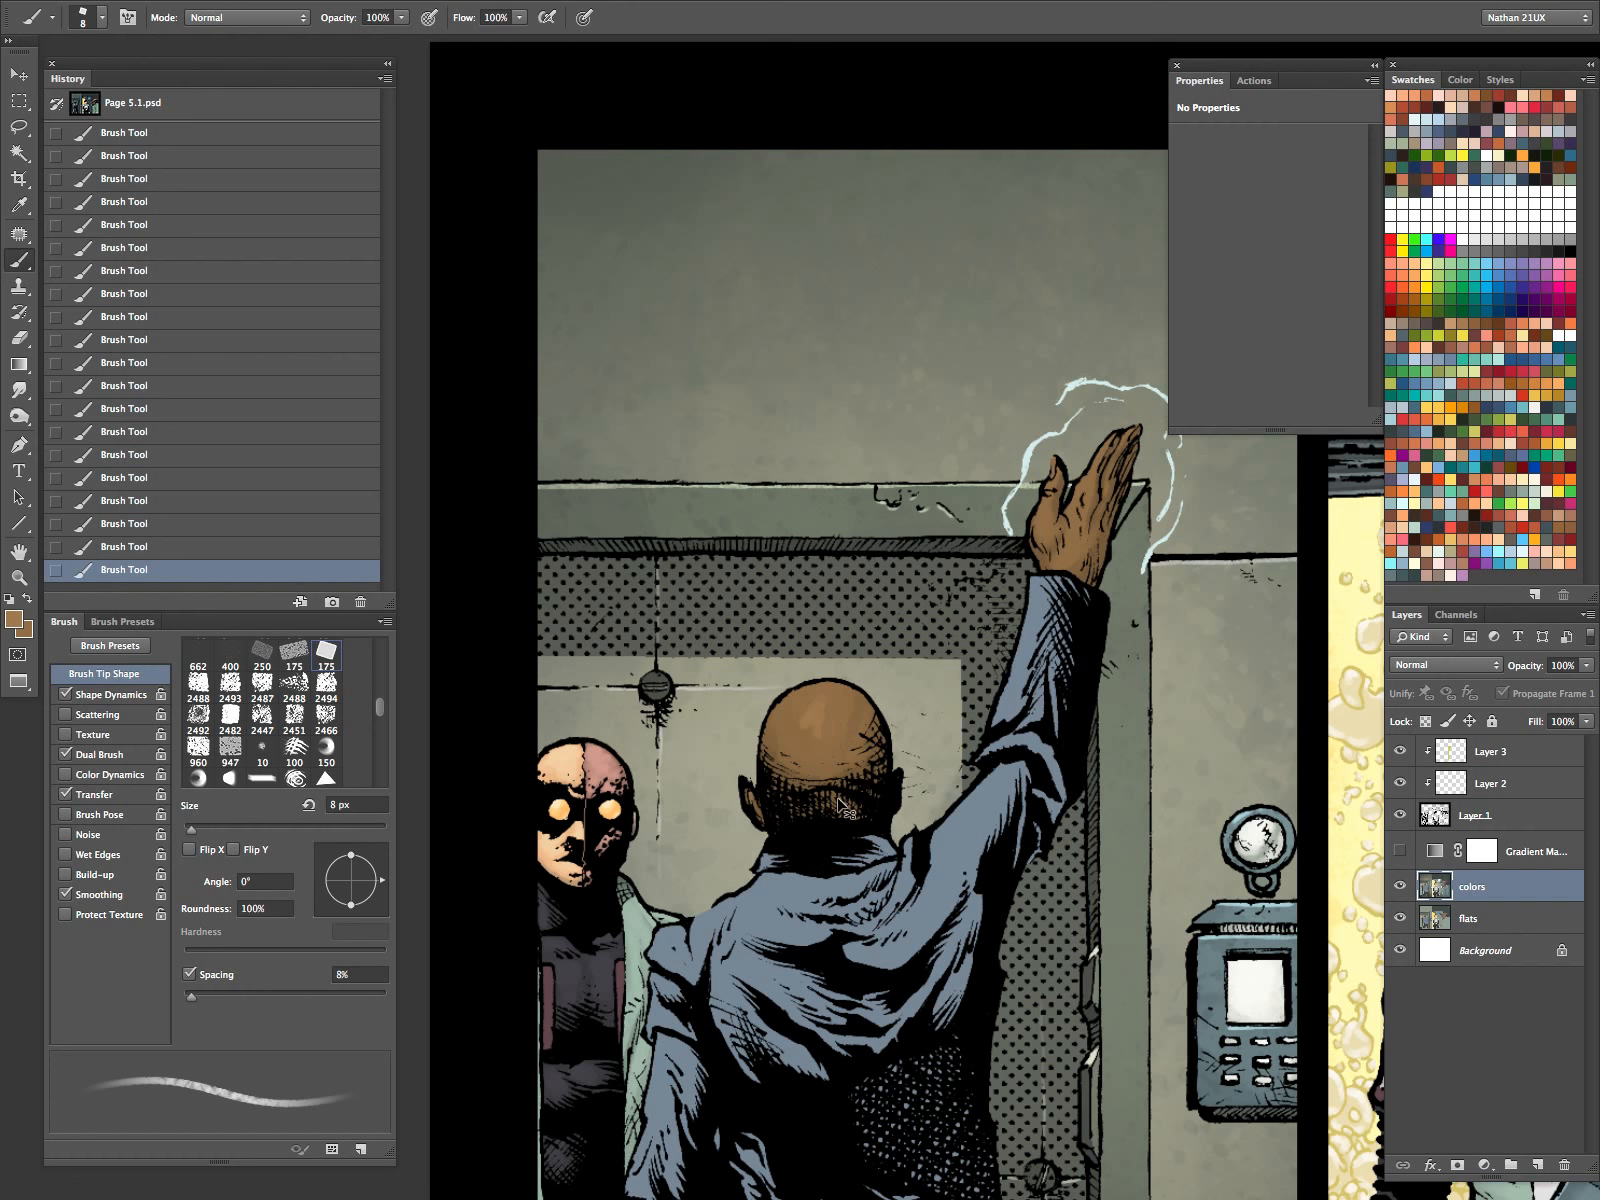
key(bracketright)
key(bracketright)
key(bracketright)
key(bracketright)
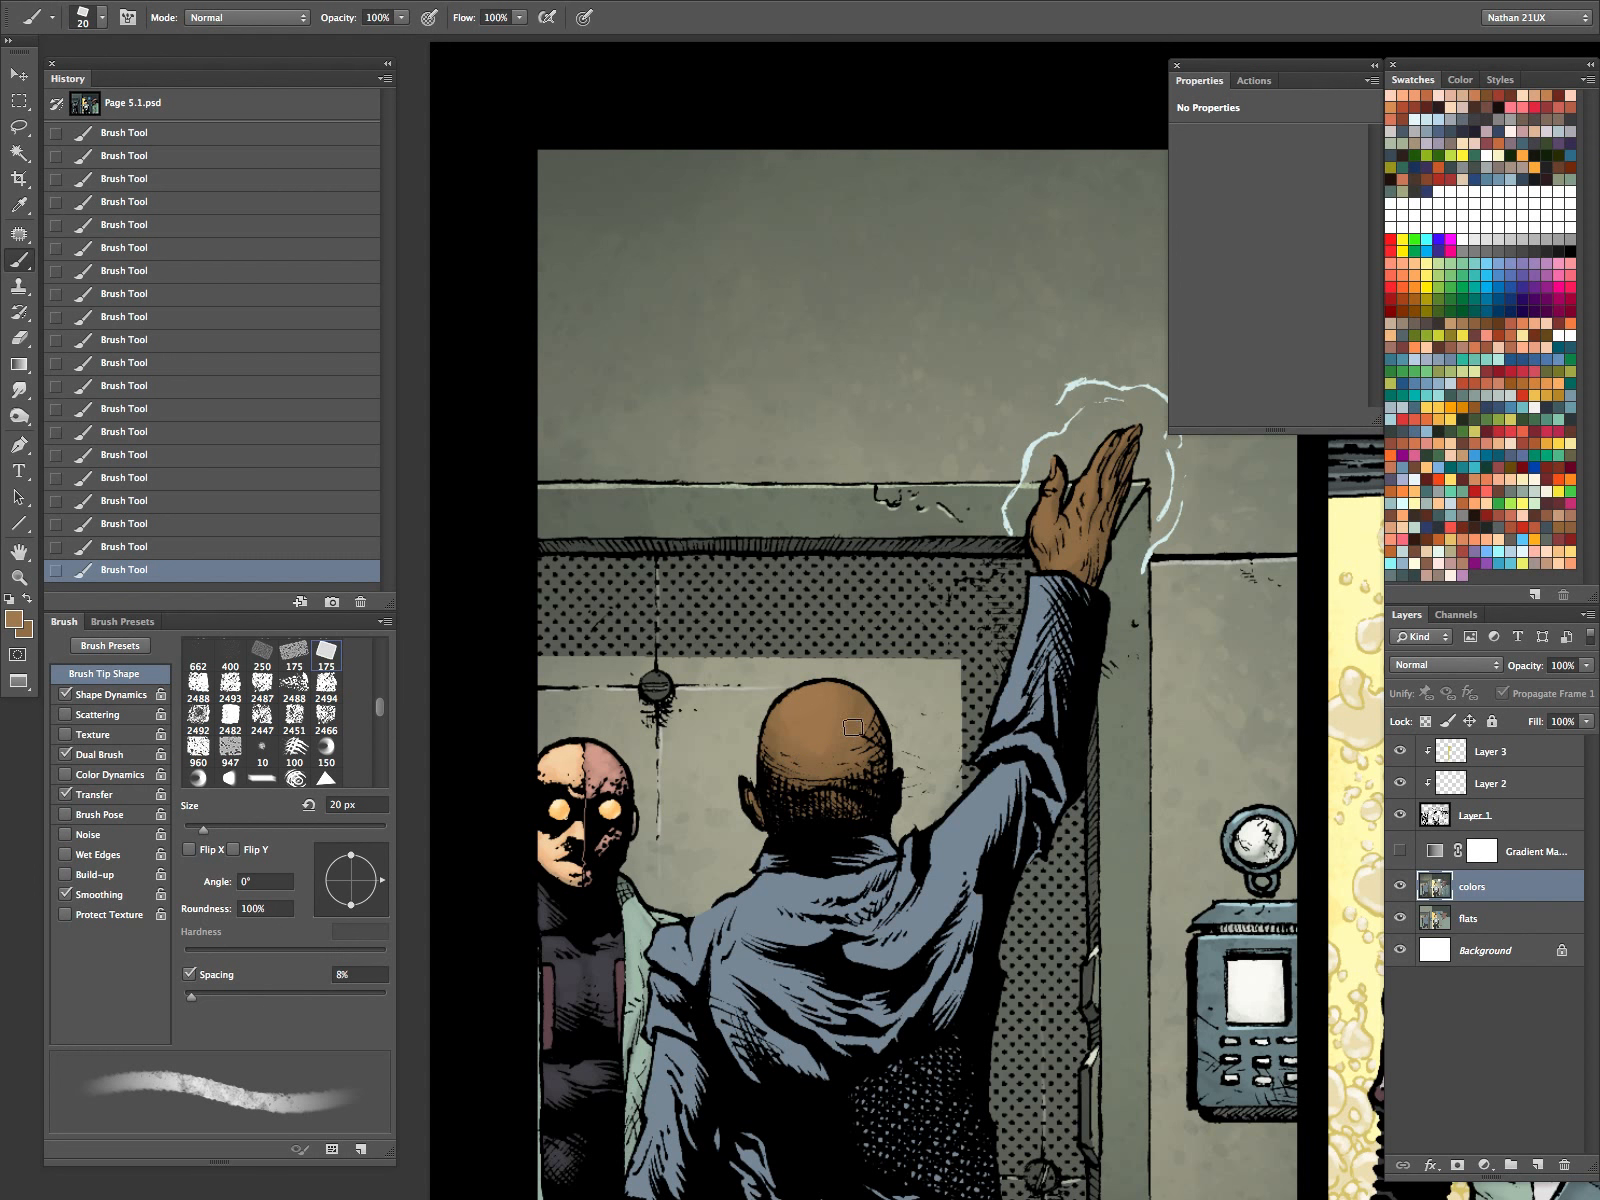
key(bracketleft)
key(bracketleft)
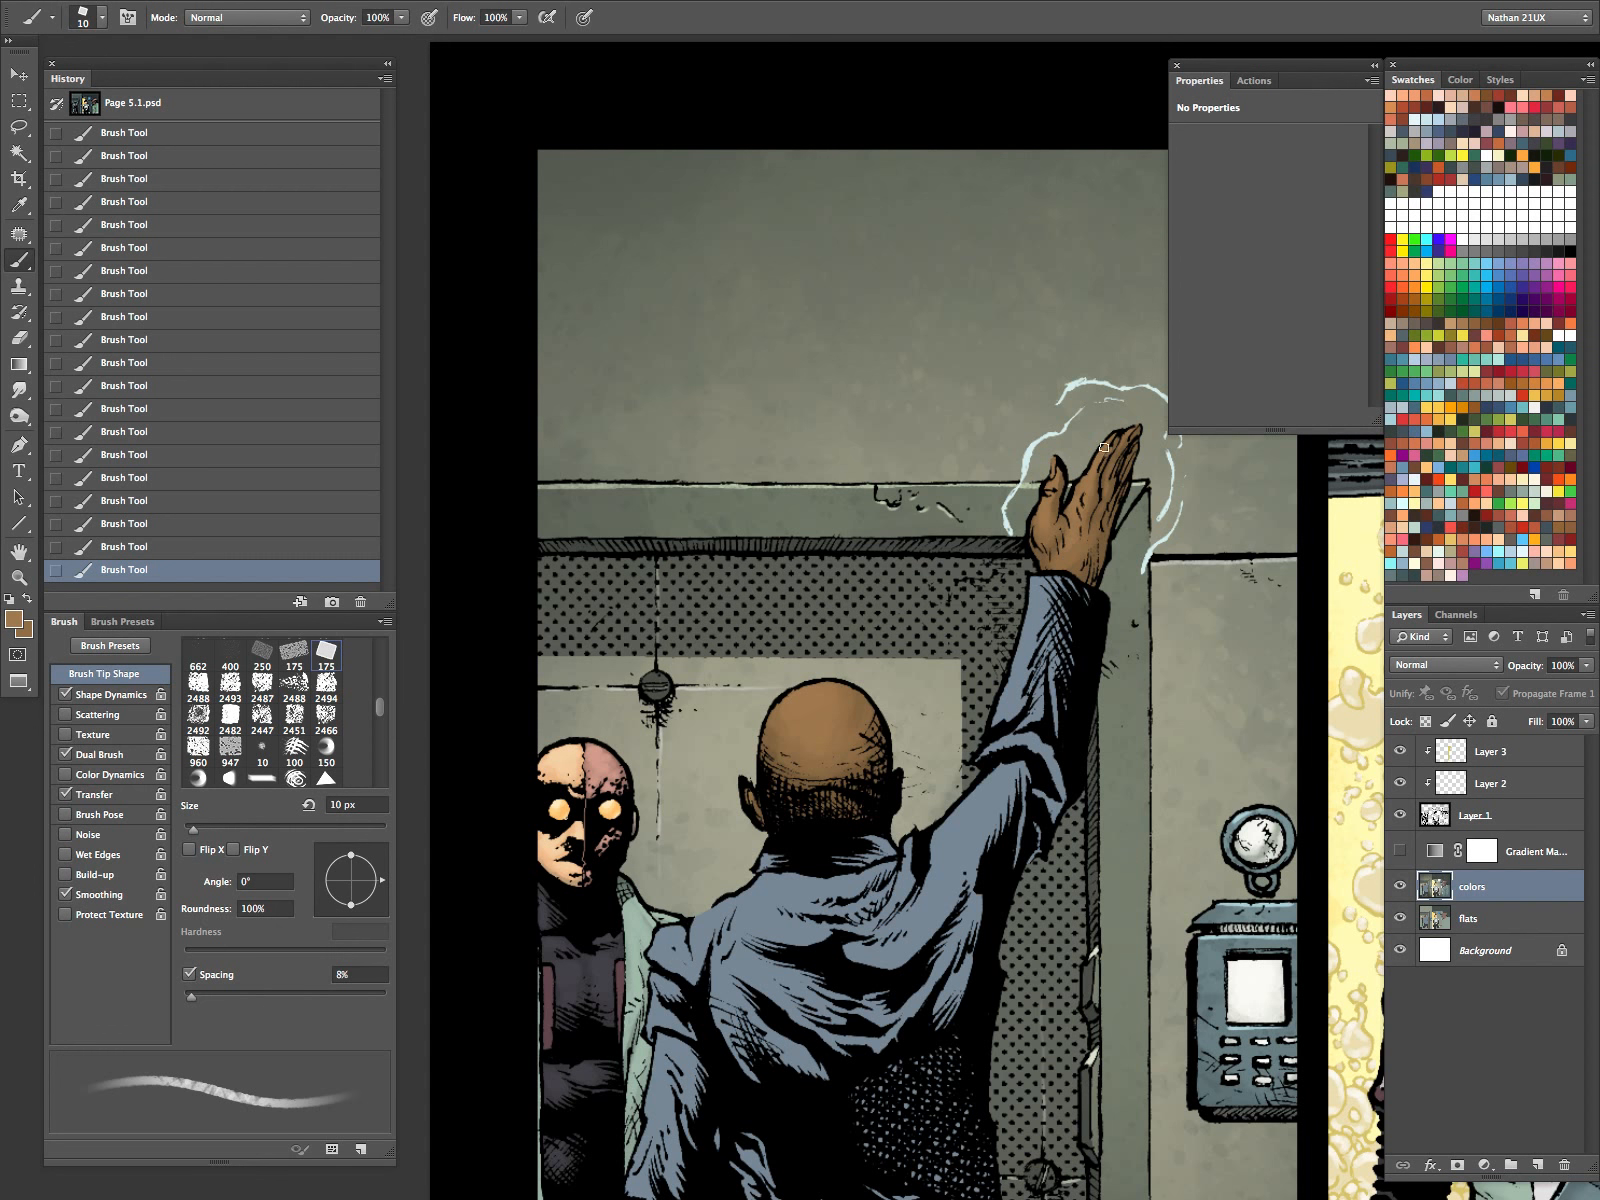
Sample a lighter tan from the face on Page 3.2 and touch up the skin highlights on Page 5.1 with it.
key(Tab)
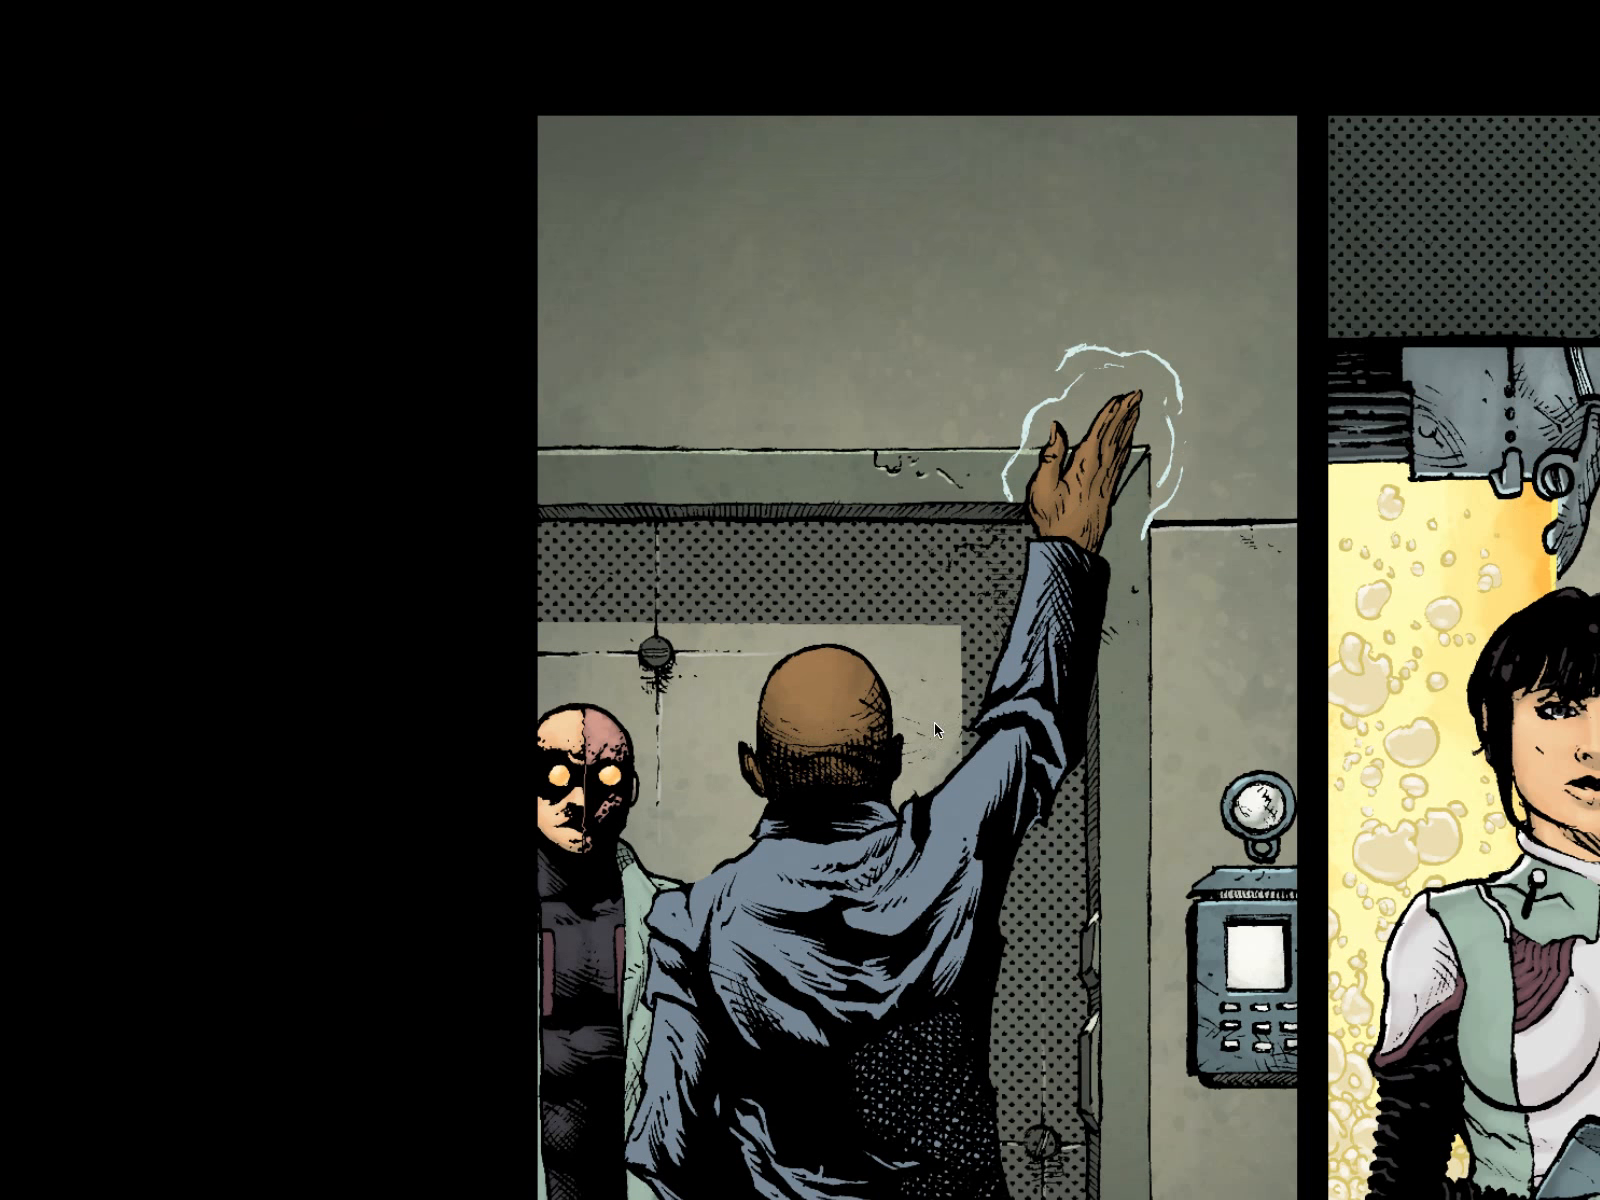
key(f)
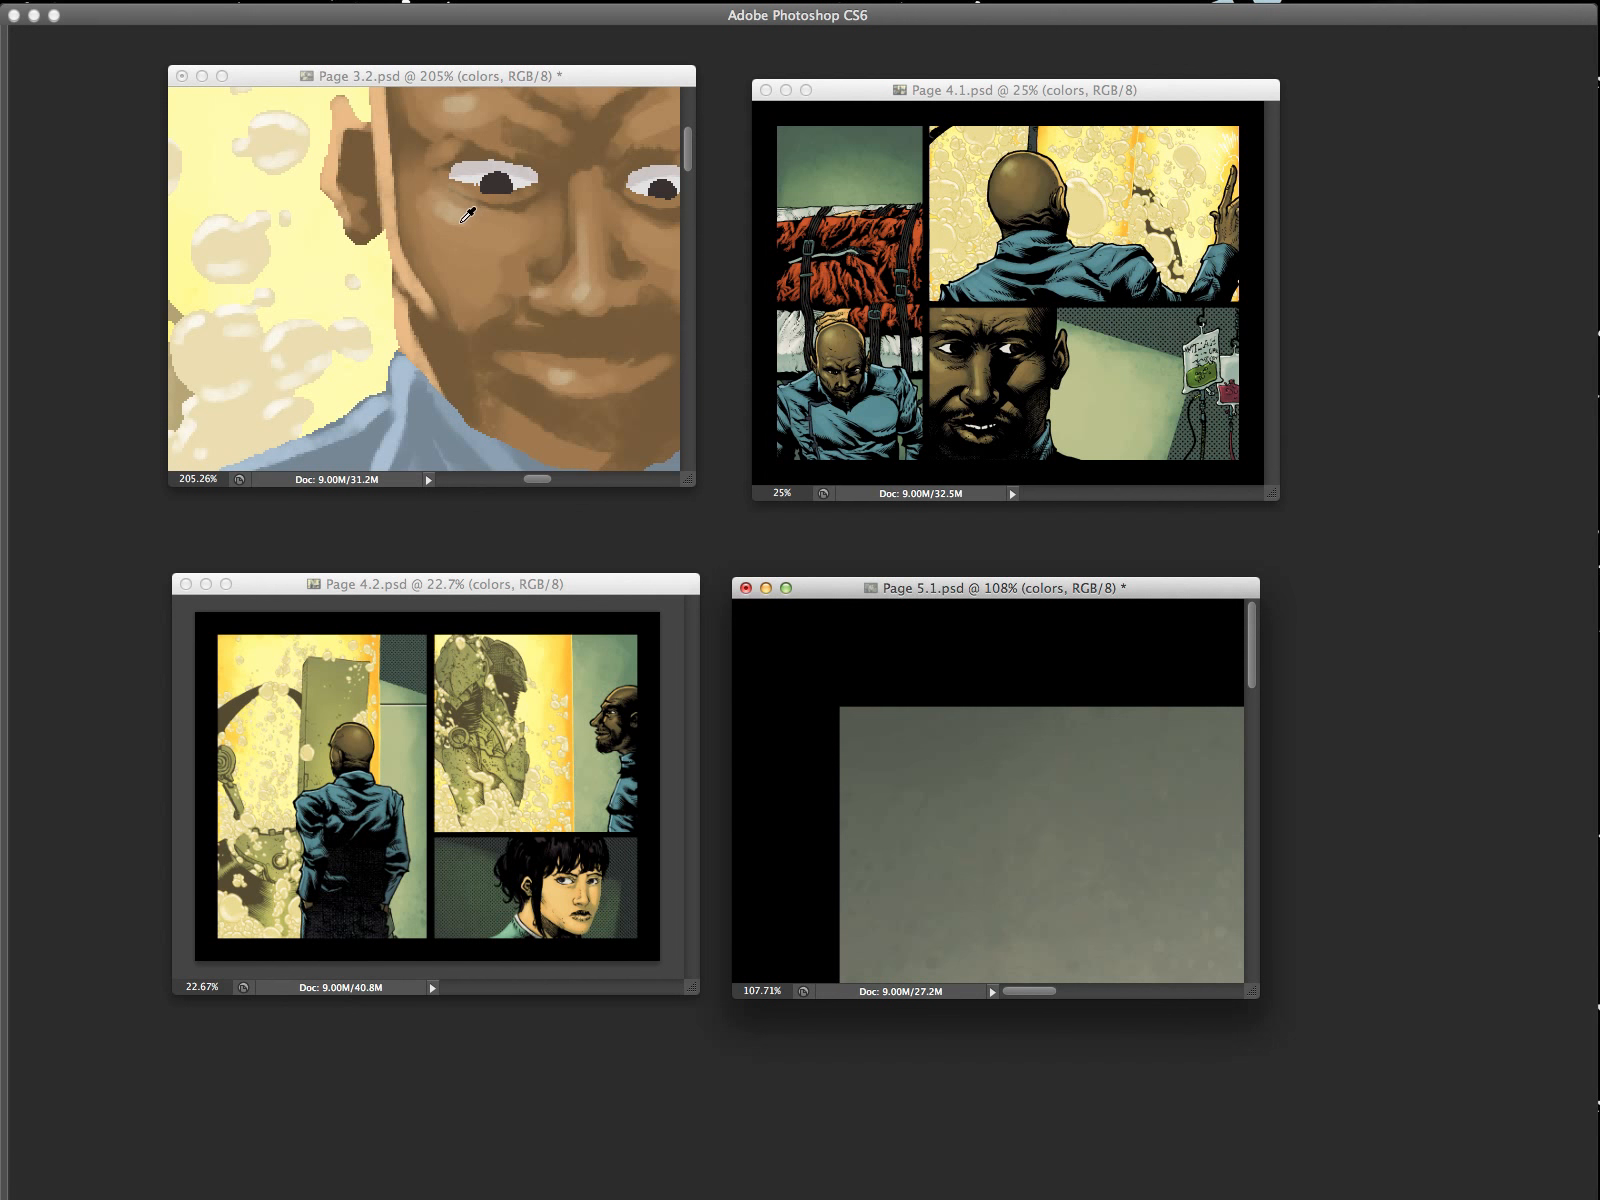
key(f)
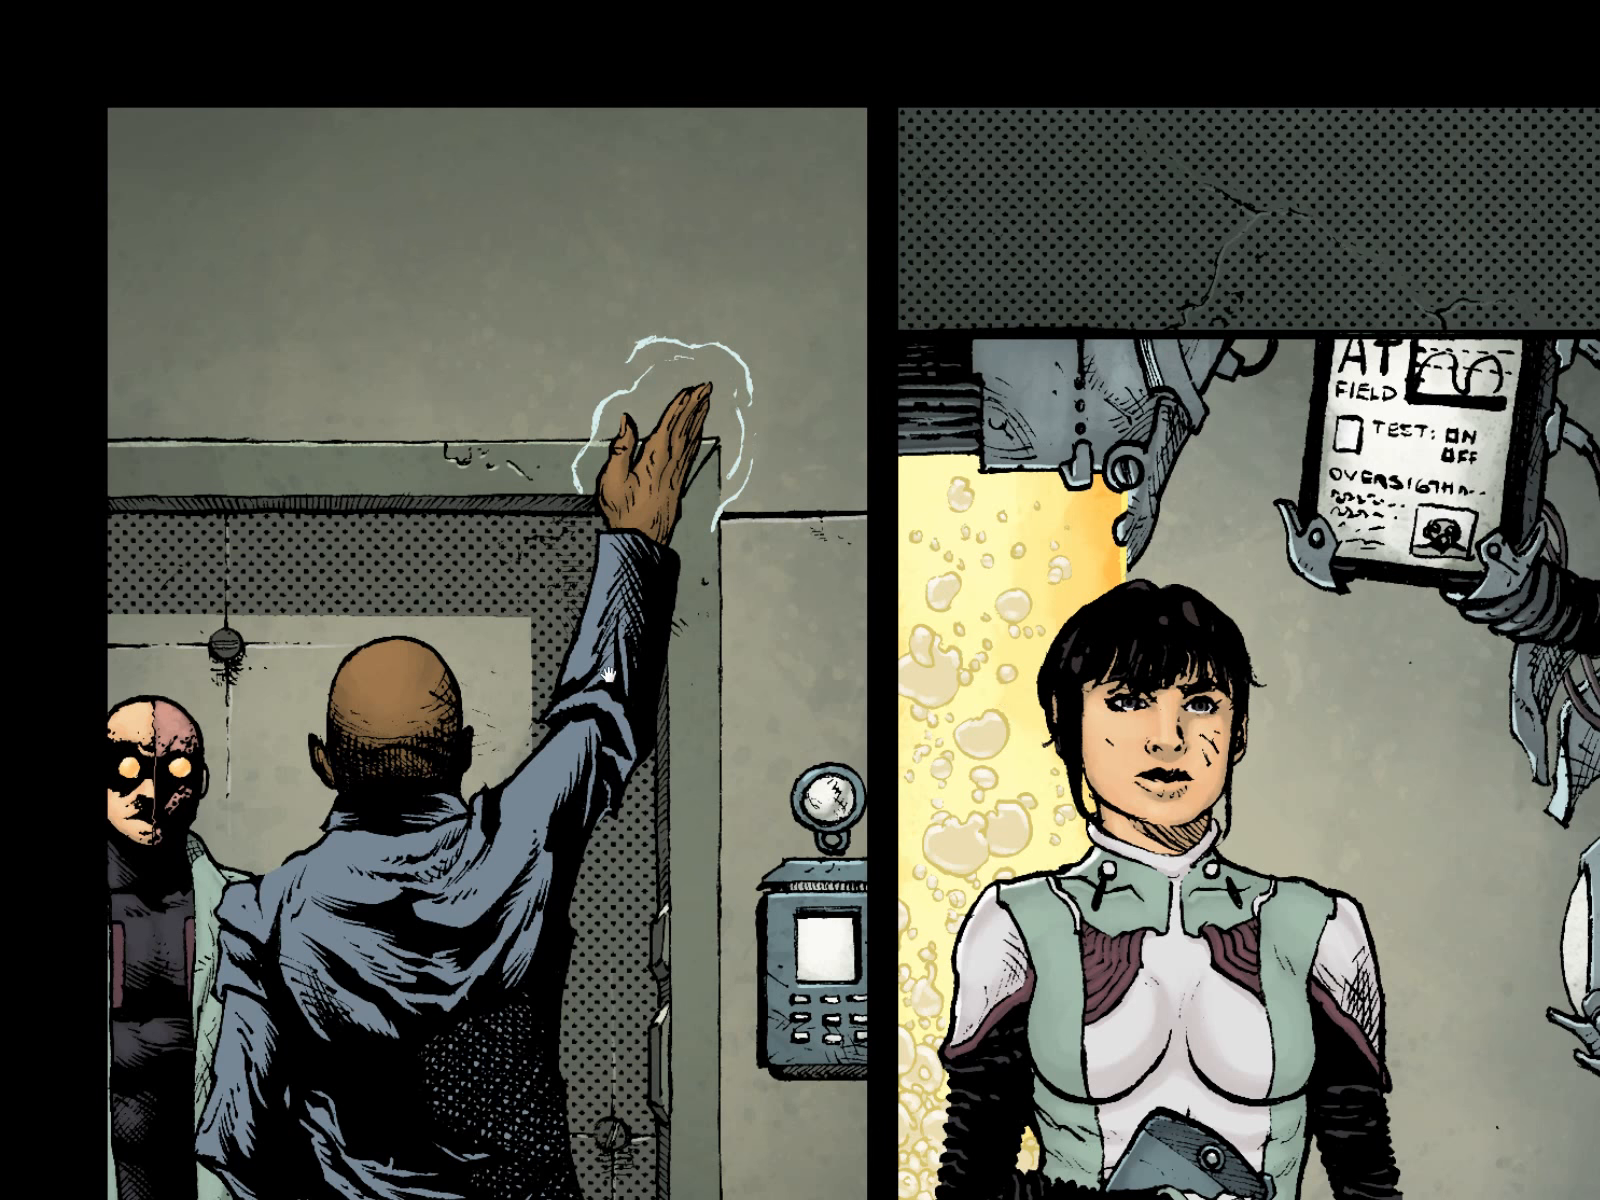
drag(660, 671, 1198, 614)
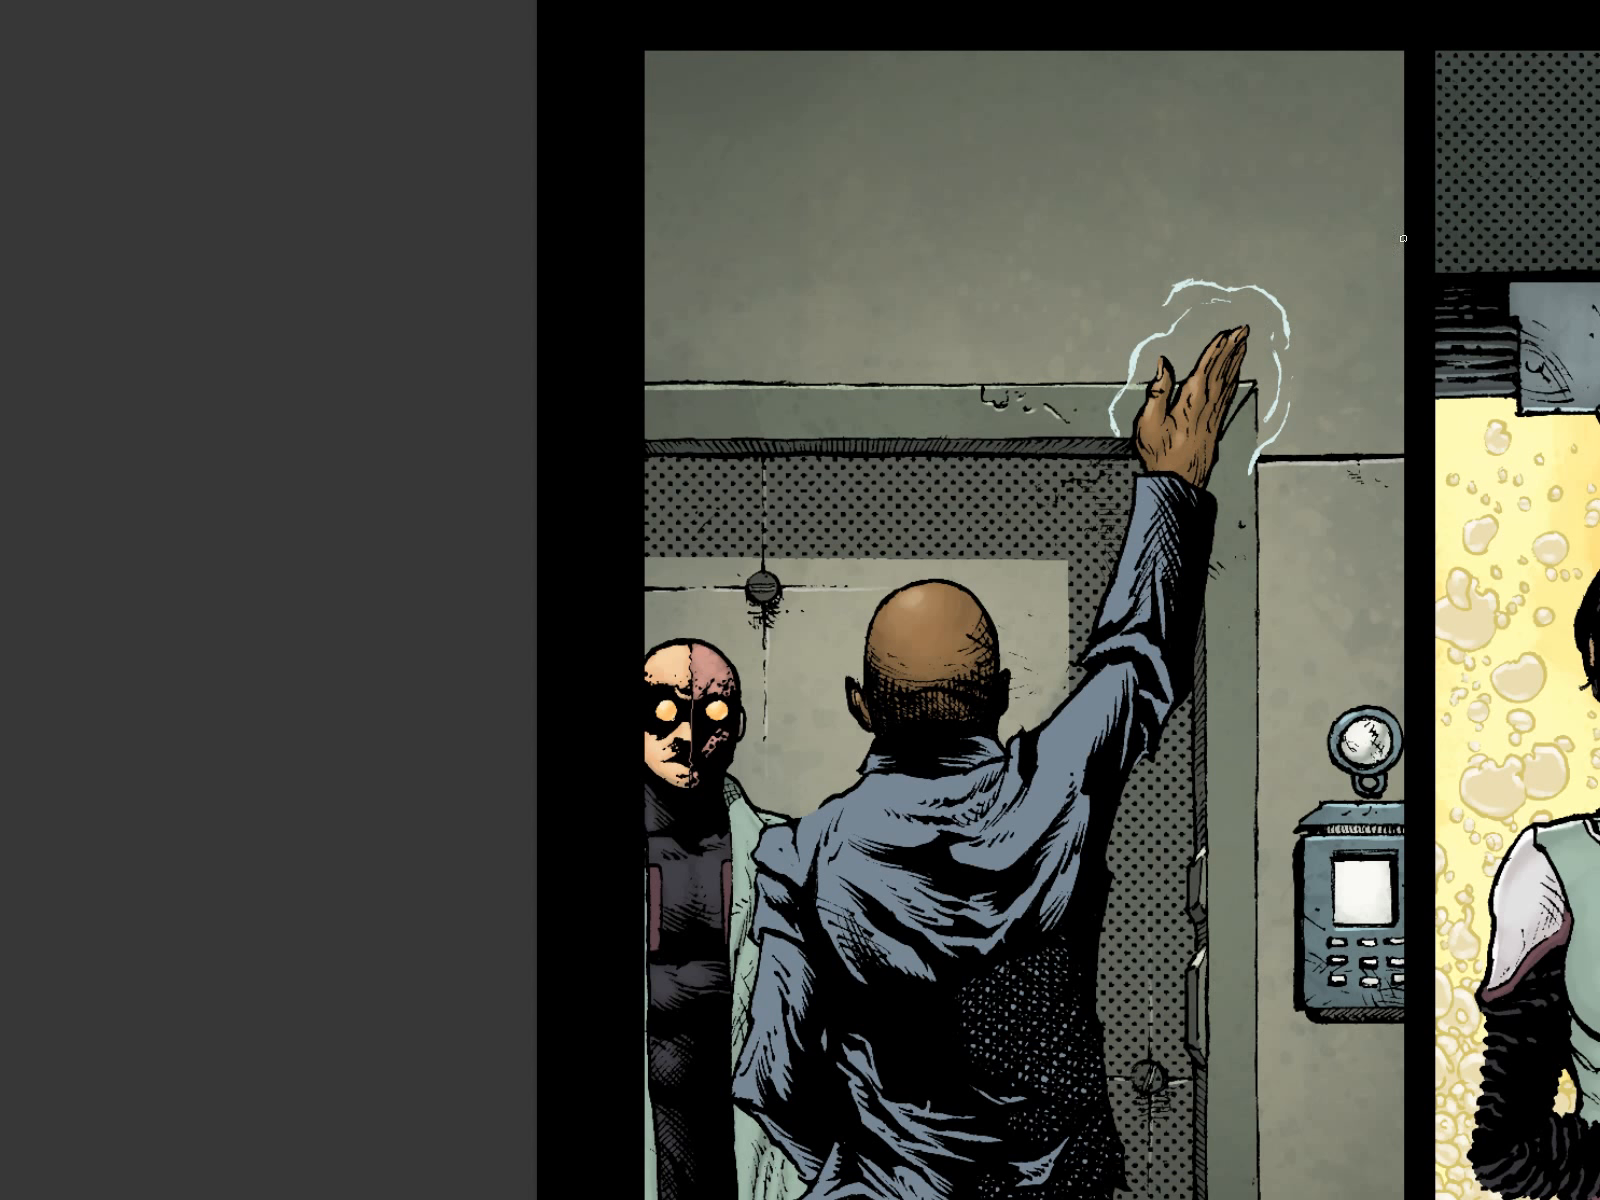
Show the Gradient Map layer on Page 5.1 and select the man's blue jacket with the Magic Wand.
key(Tab)
click(1400, 851)
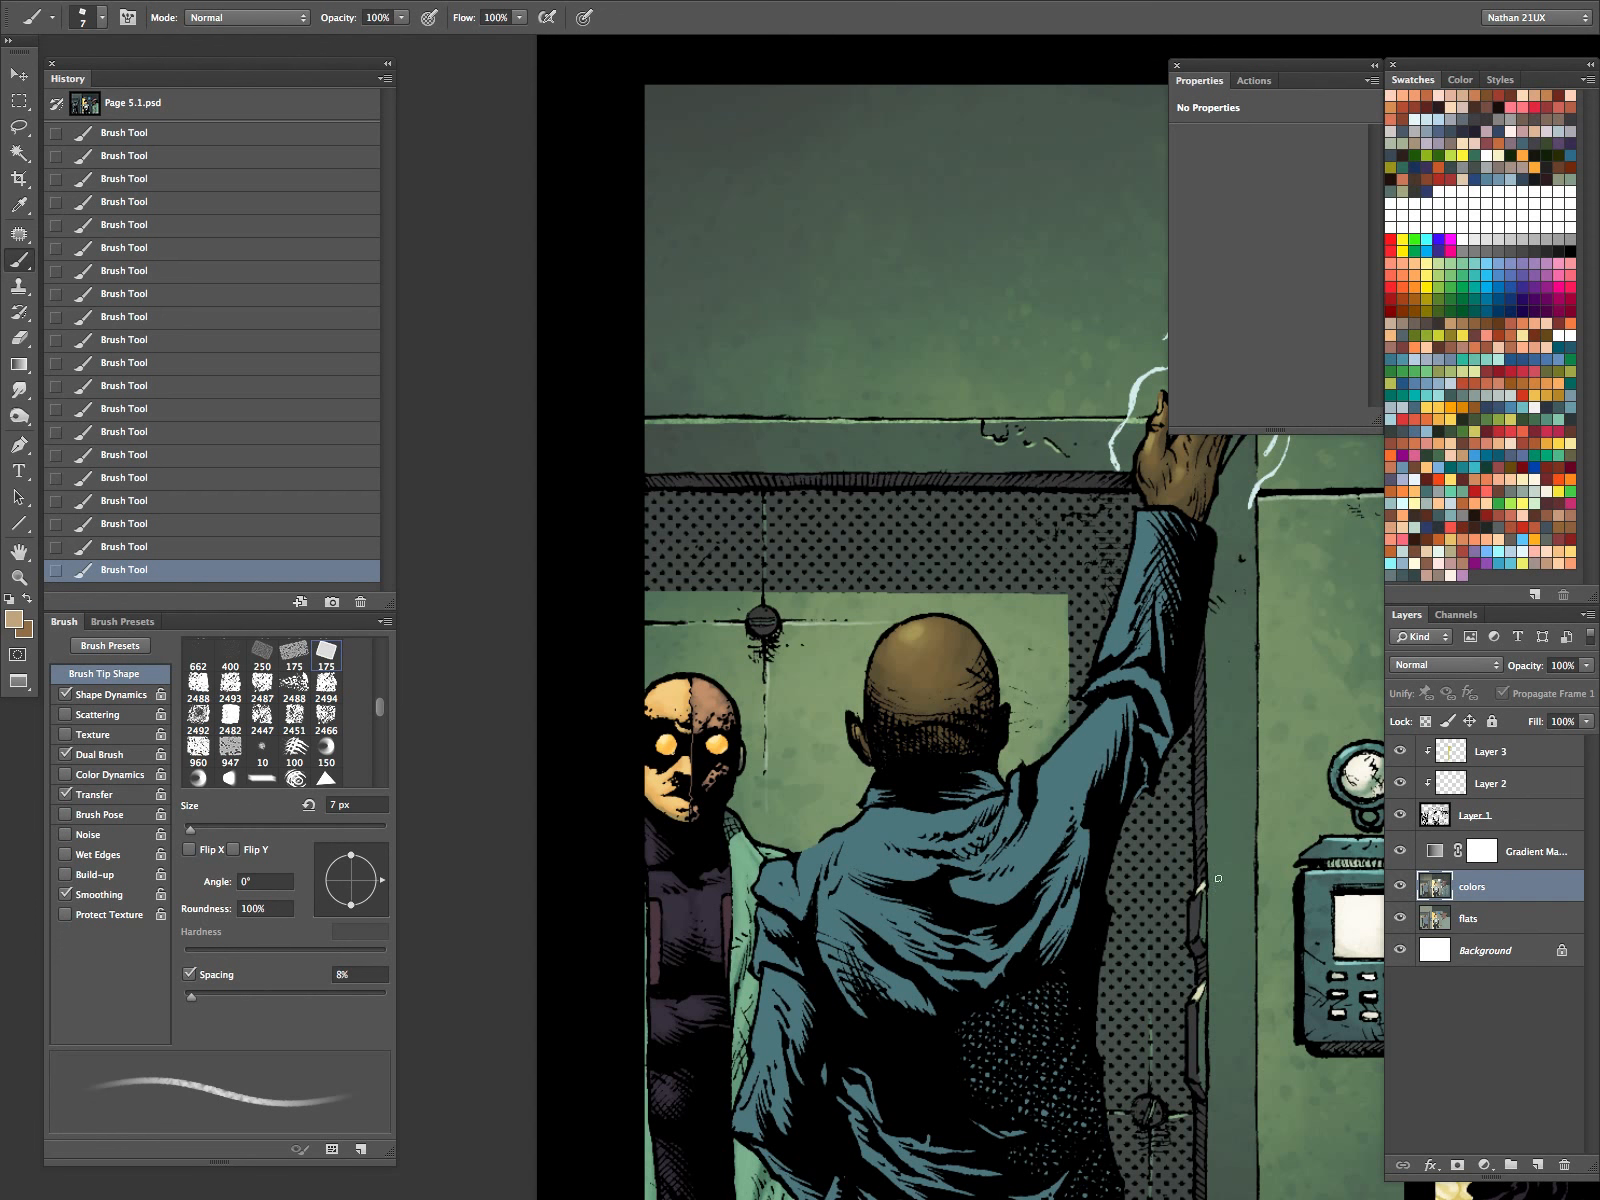
key(z)
drag(1165, 785, 1125, 812)
key(ctrl+d)
key(w)
click(1104, 797)
key(g)
Display the open pages as separate windows and bring Page 4.2 forward as the colour reference.
key(Tab)
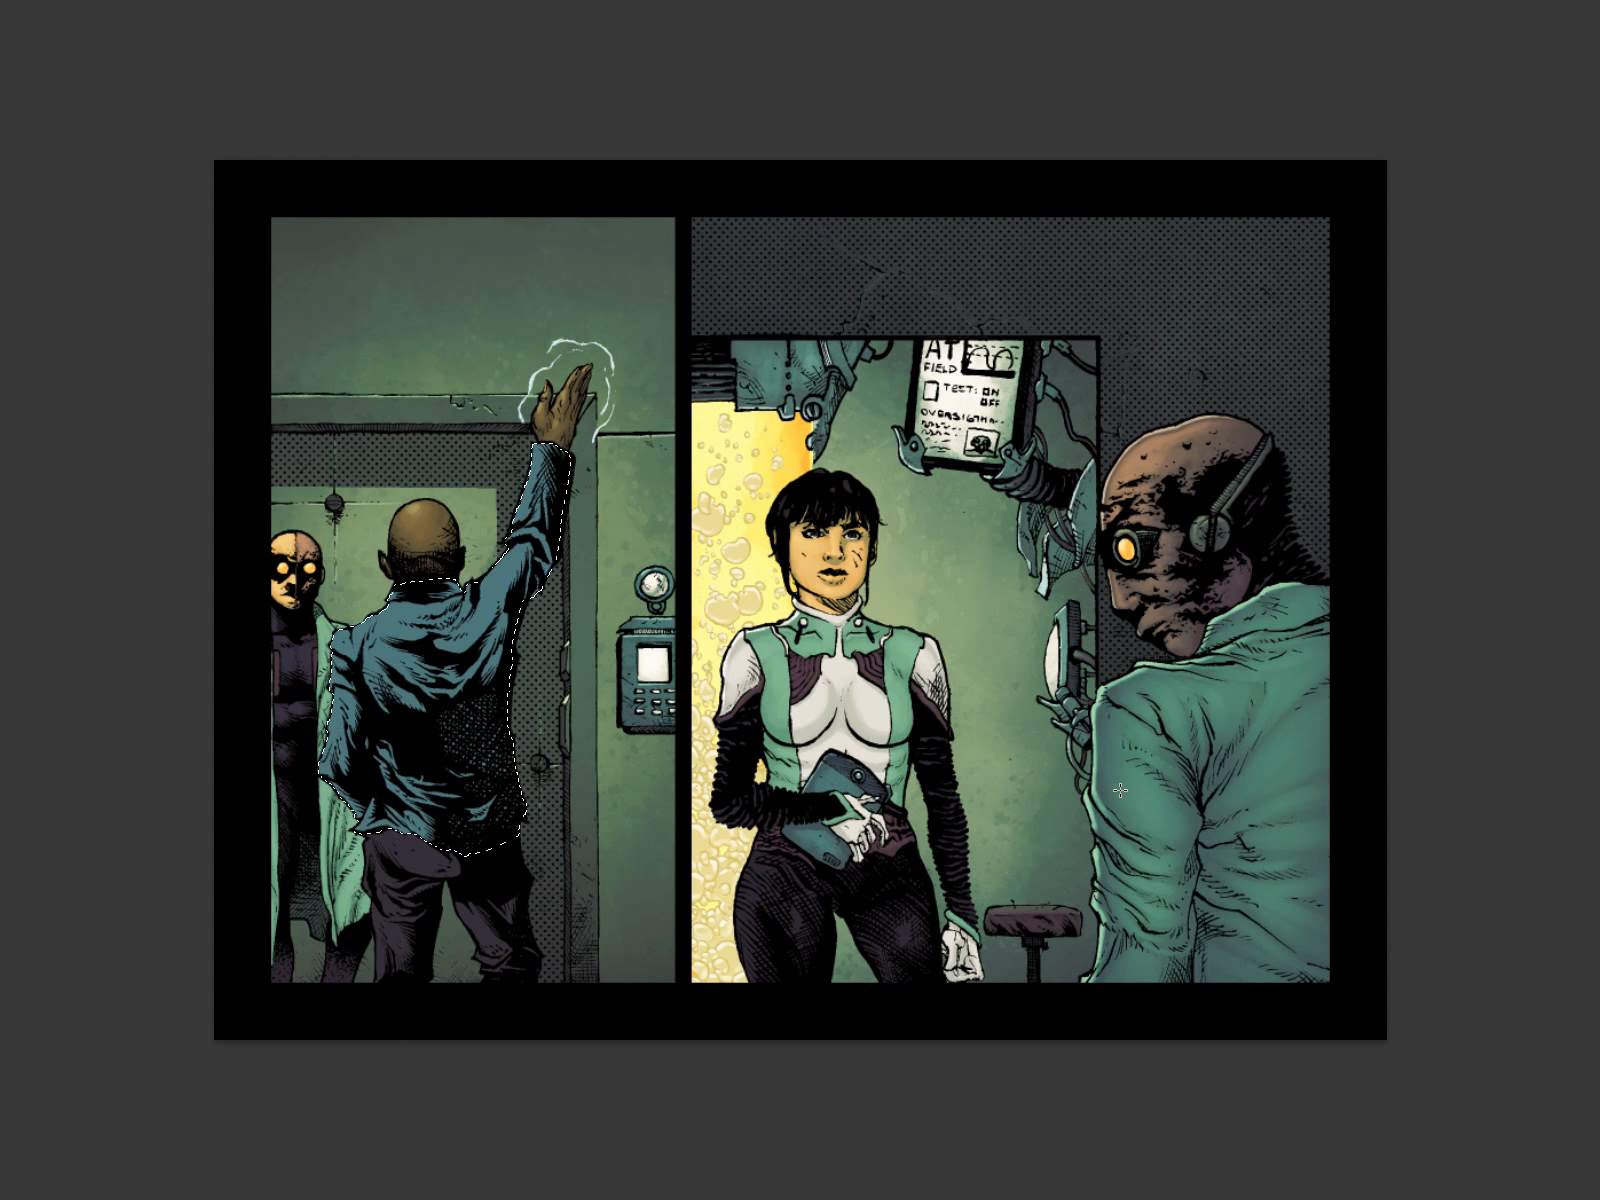
key(f)
key(f)
click(600, 360)
key(Tab)
click(588, 720)
key(z)
drag(588, 722, 515, 821)
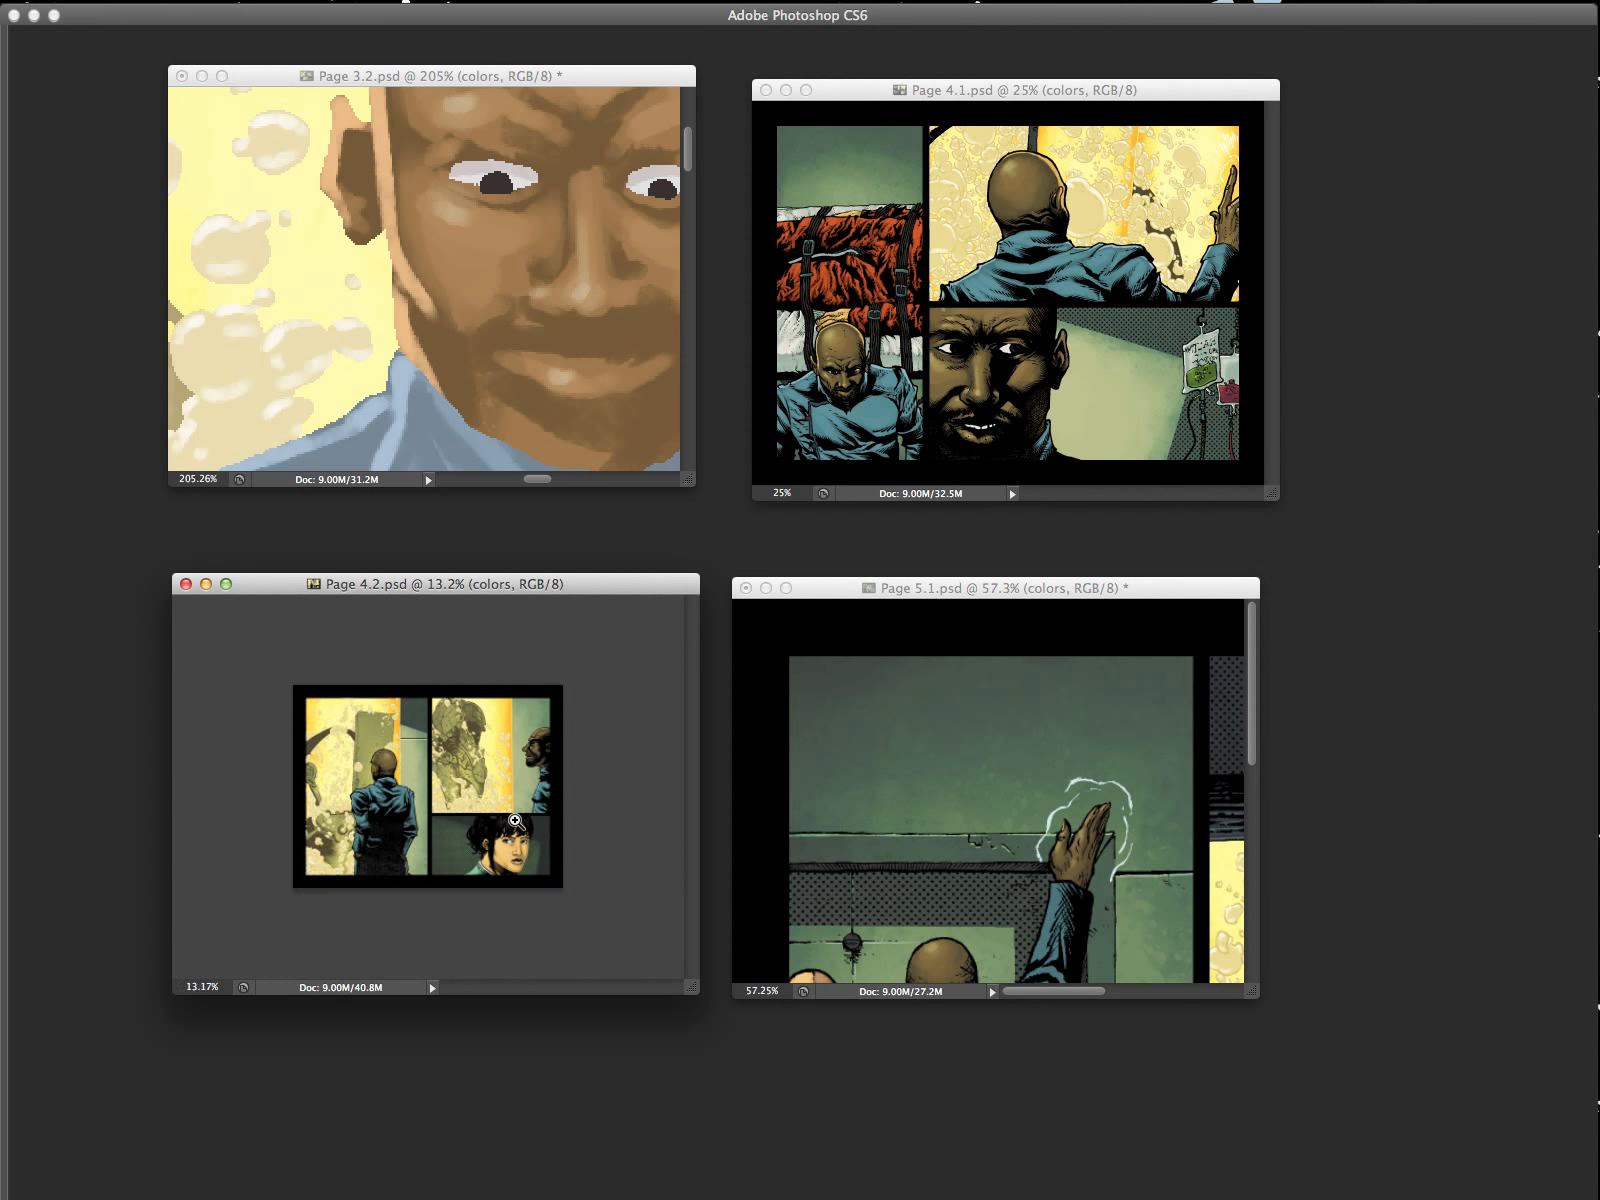
Hide the Gradient Map layer on Page 4.2 and sample the blue of the man's jacket.
key(Tab)
click(1399, 882)
click(1397, 849)
key(Tab)
drag(391, 818, 429, 884)
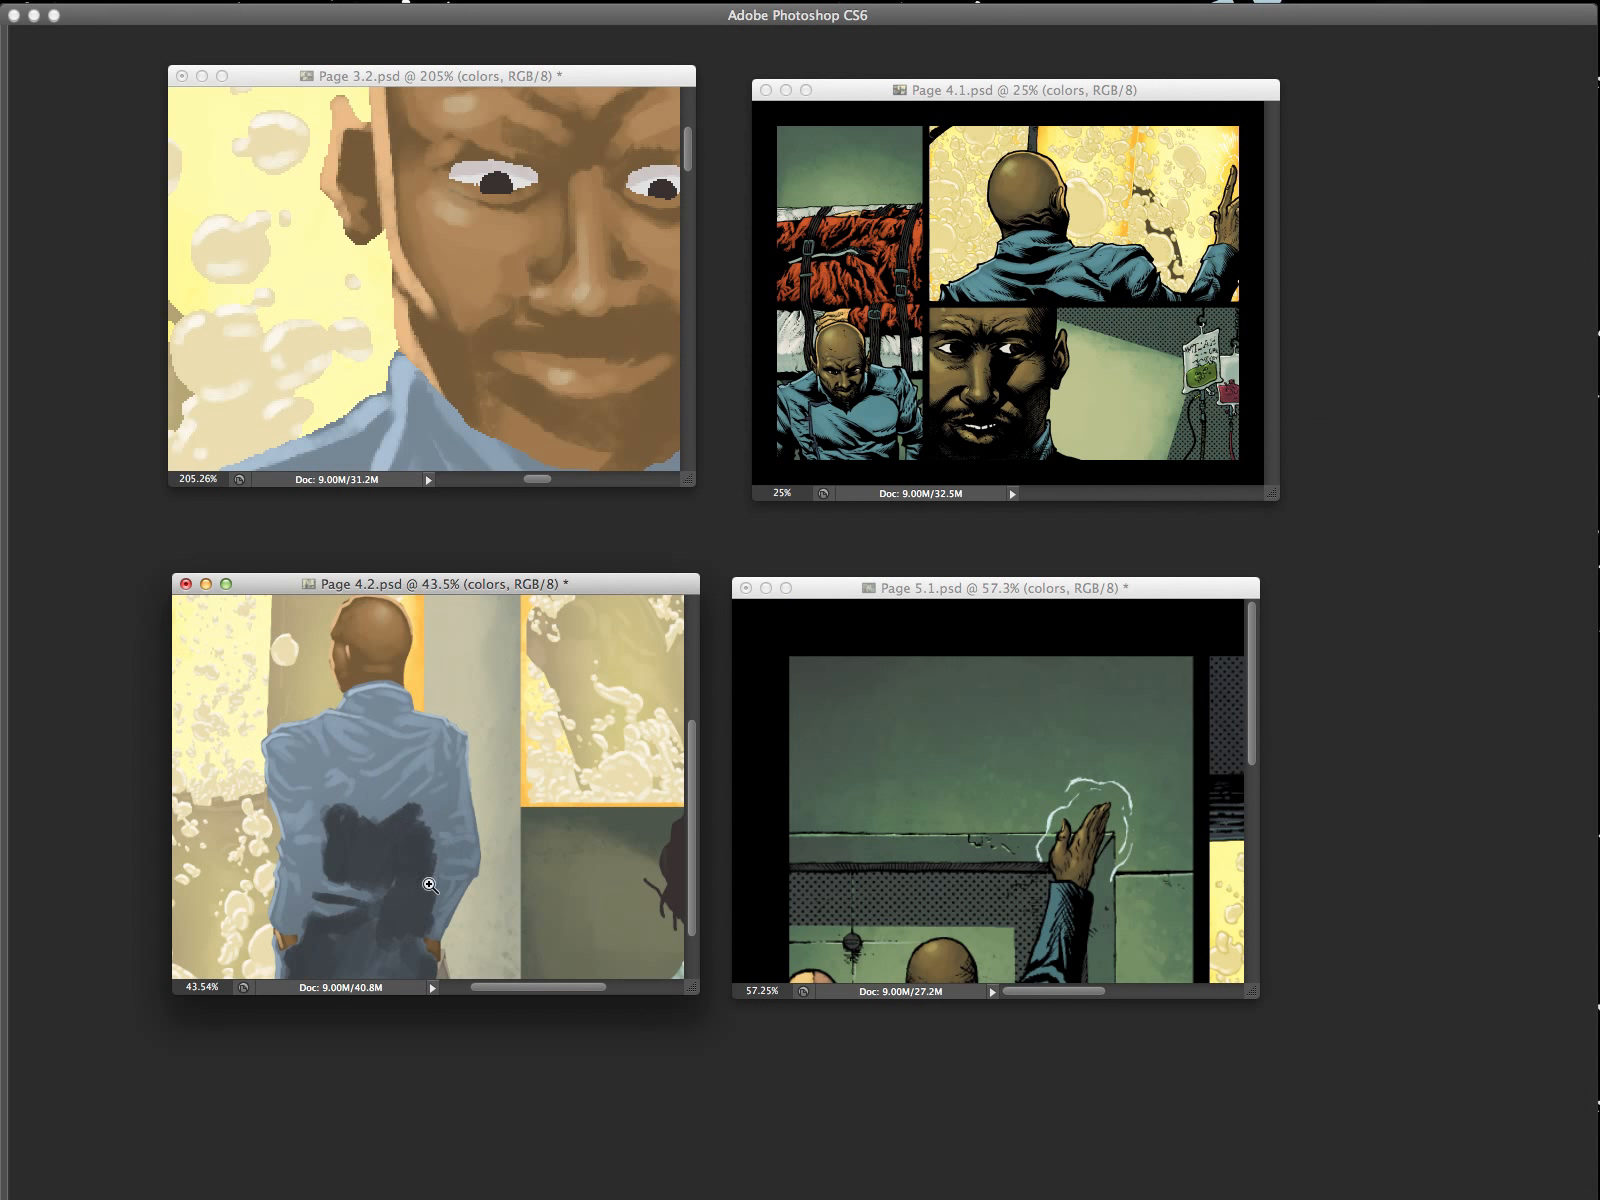
key(b)
alt+click(444, 722)
Return to Page 5.1, hide the selection edges and paint light blue highlights on the raised sleeve with a 10 px brush.
click(866, 744)
key(f)
drag(476, 828, 928, 816)
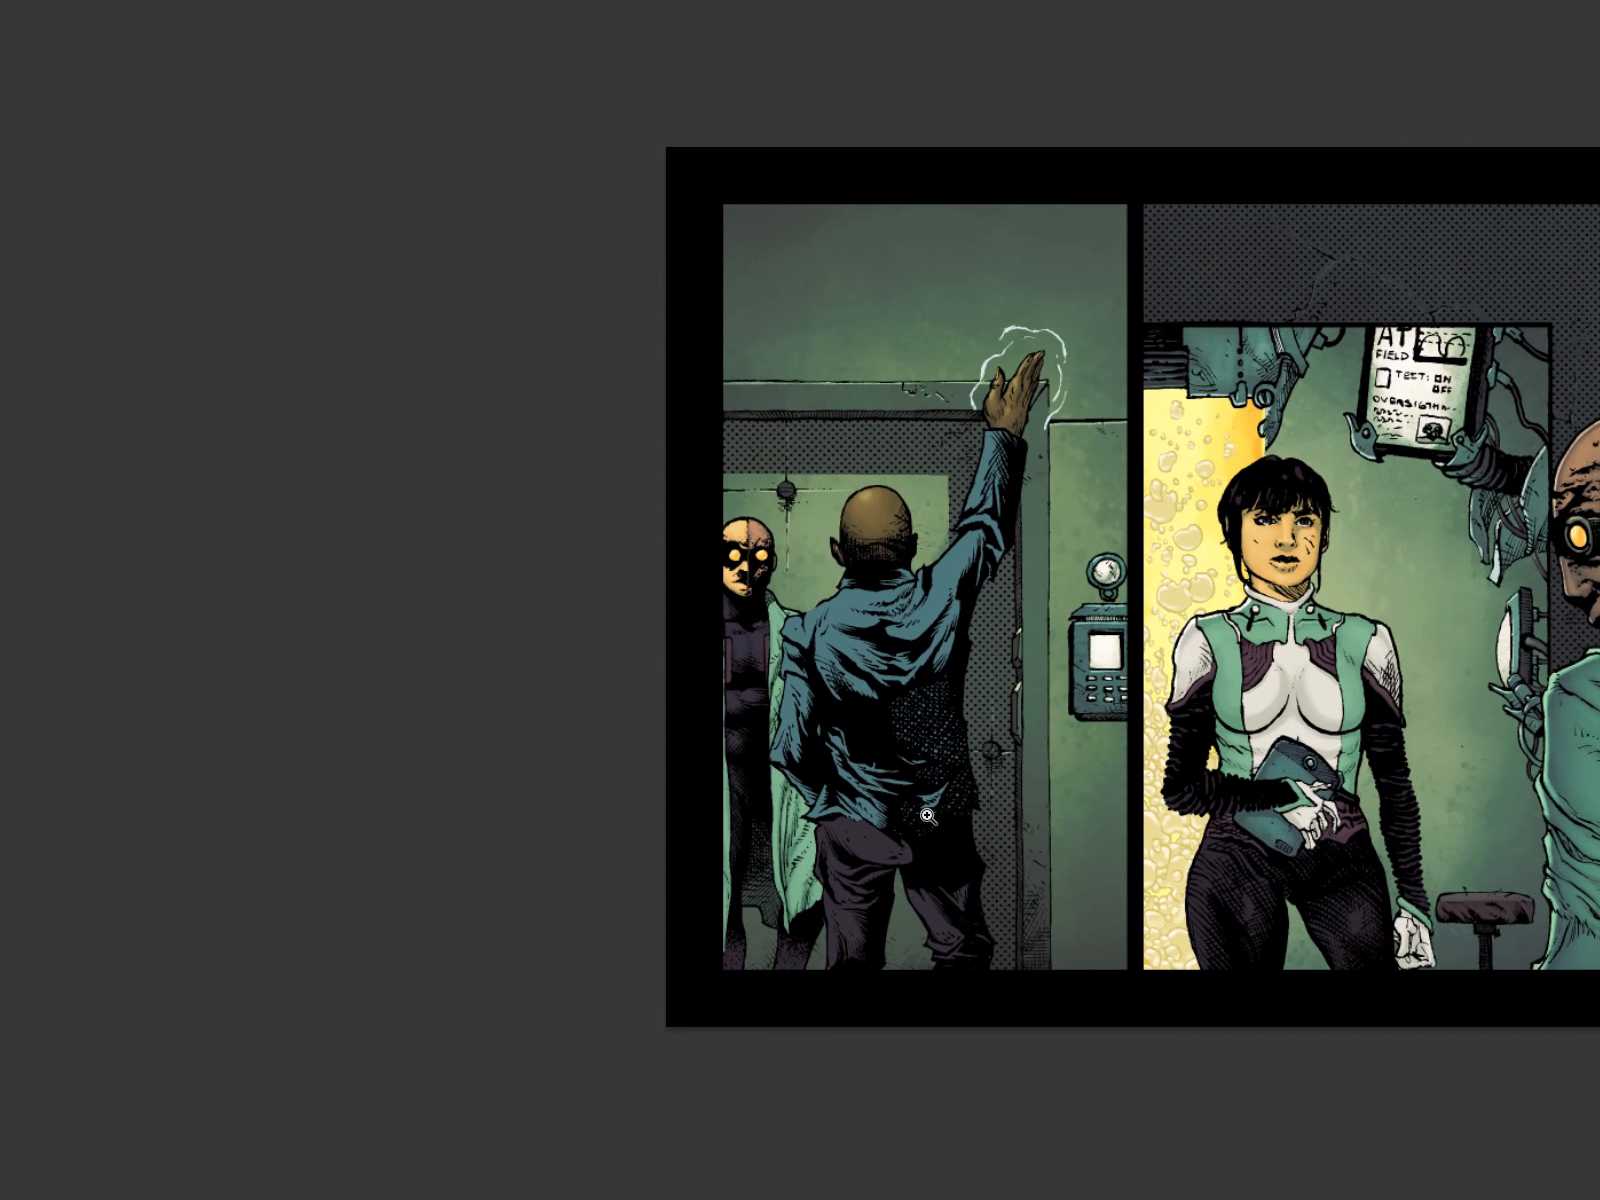
key(Tab)
drag(600, 640, 965, 655)
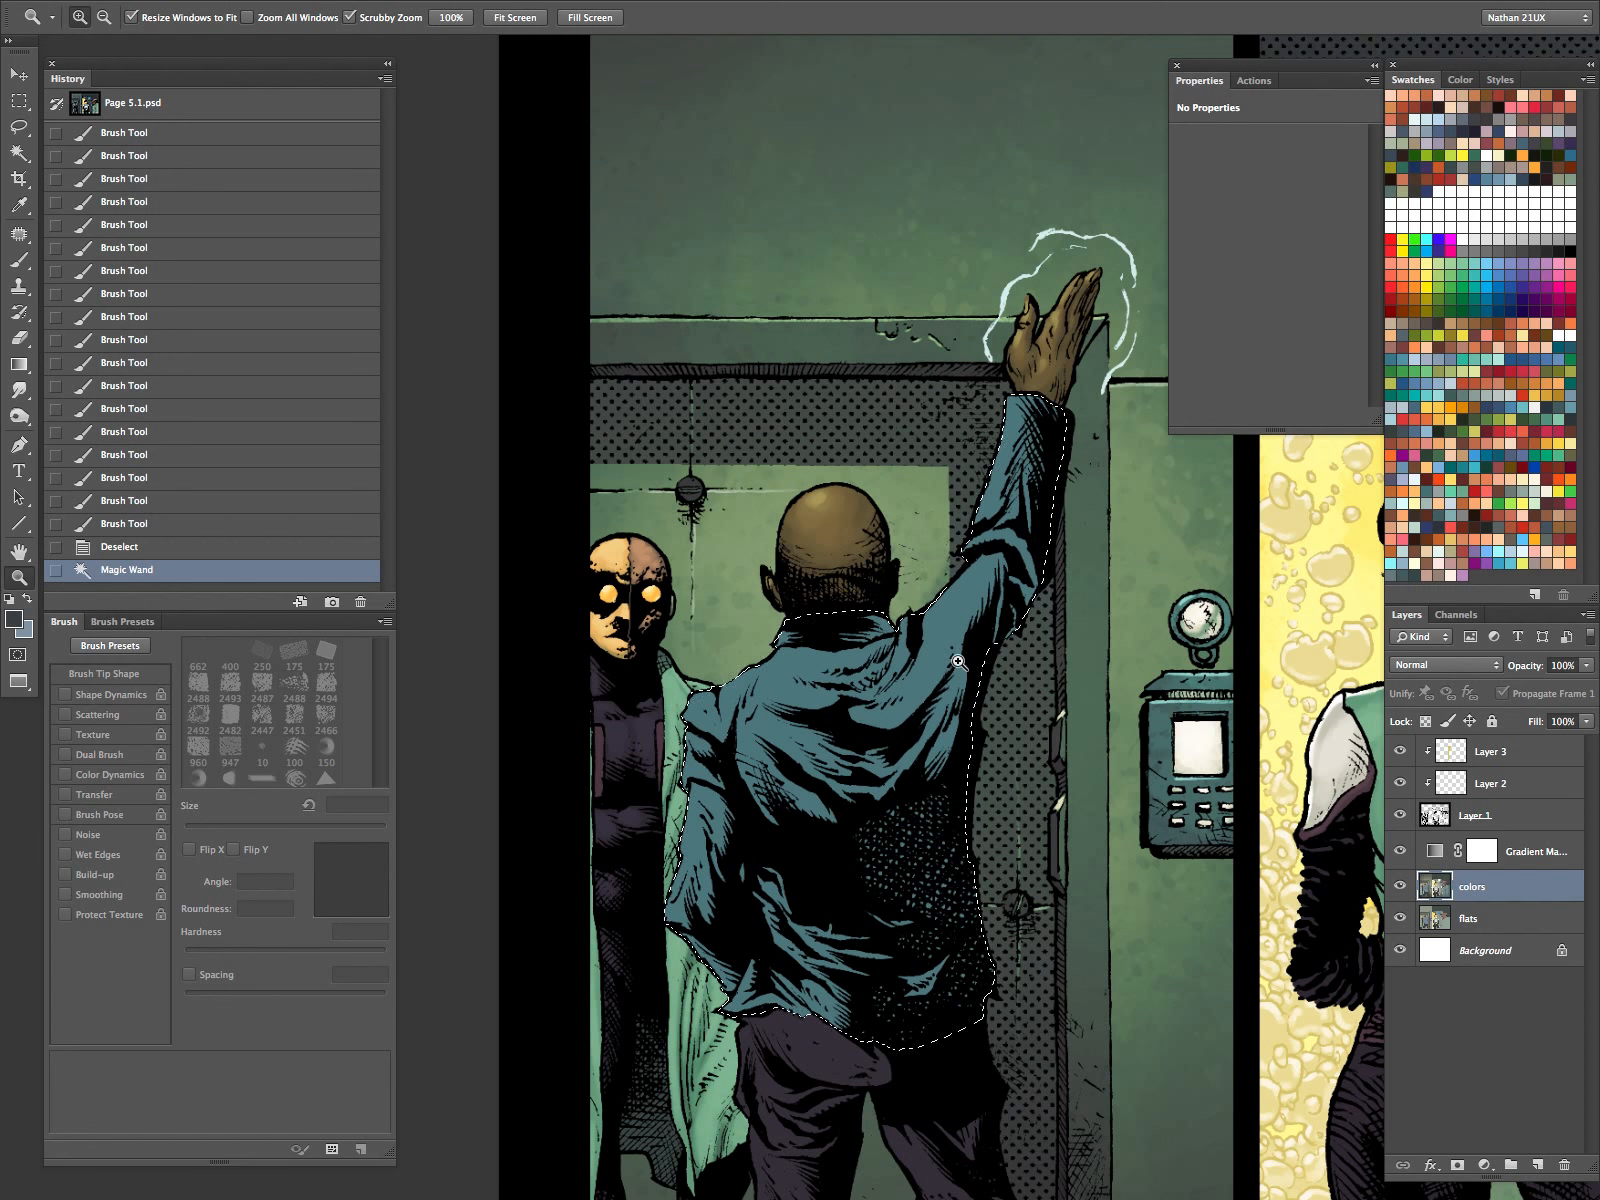
key(super+h)
key(x)
key(b)
key(bracketright)
drag(1019, 420, 1031, 396)
drag(1016, 502, 1012, 518)
drag(1014, 506, 1008, 524)
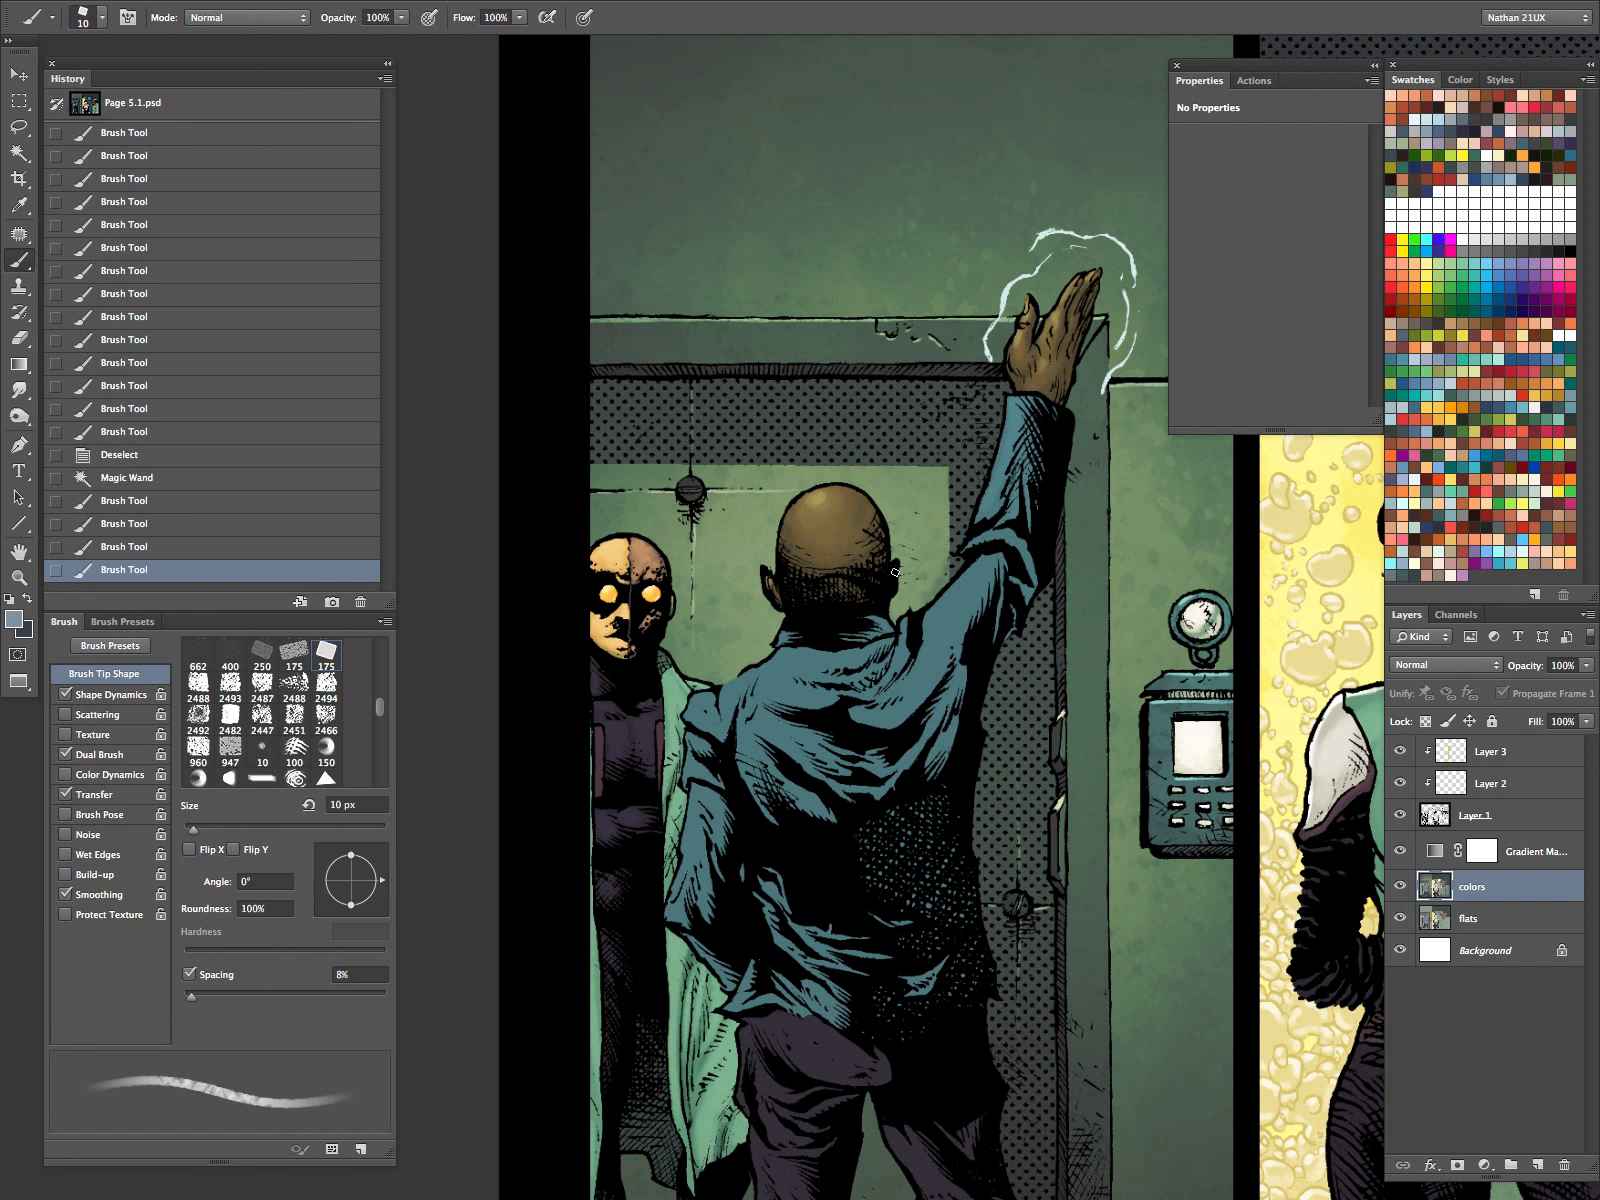
Highlight the jacket collar, choosing a lighter shade of the foreground blue for the strokes.
key(bracketright)
drag(789, 637, 789, 619)
click(14, 619)
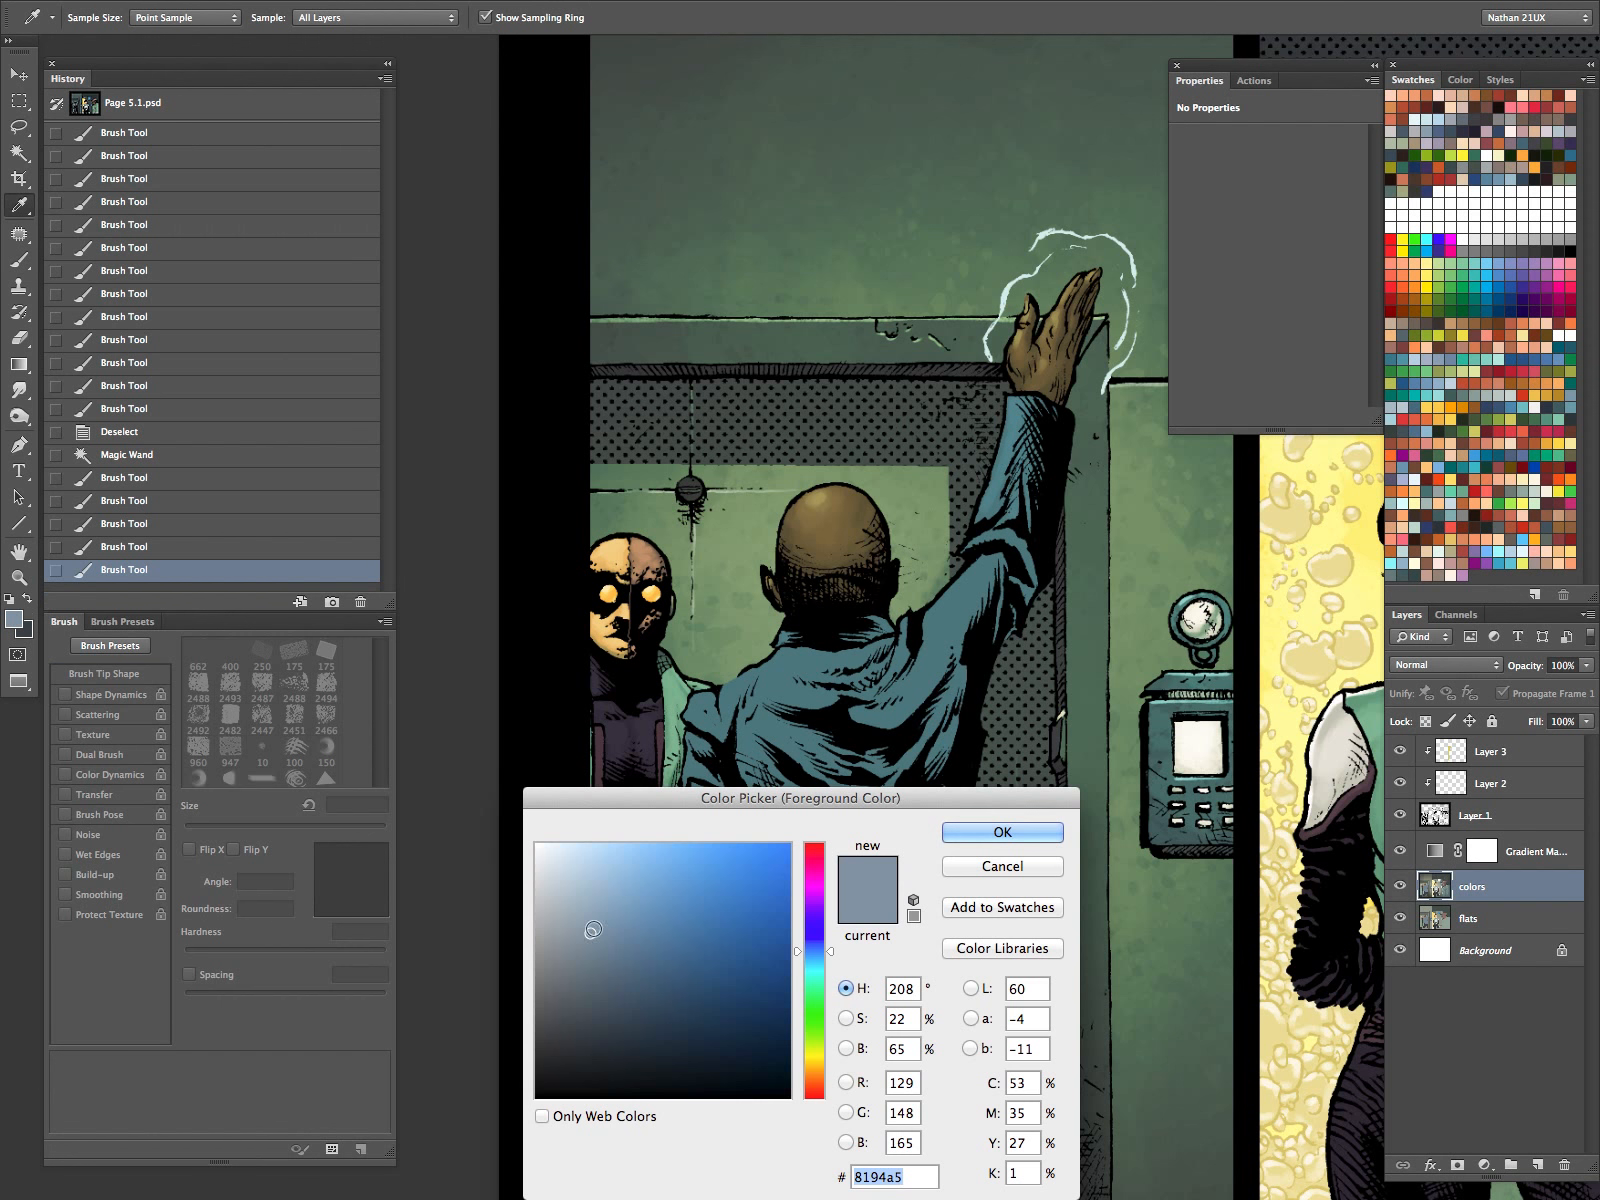
click(592, 914)
click(987, 831)
drag(789, 643, 789, 633)
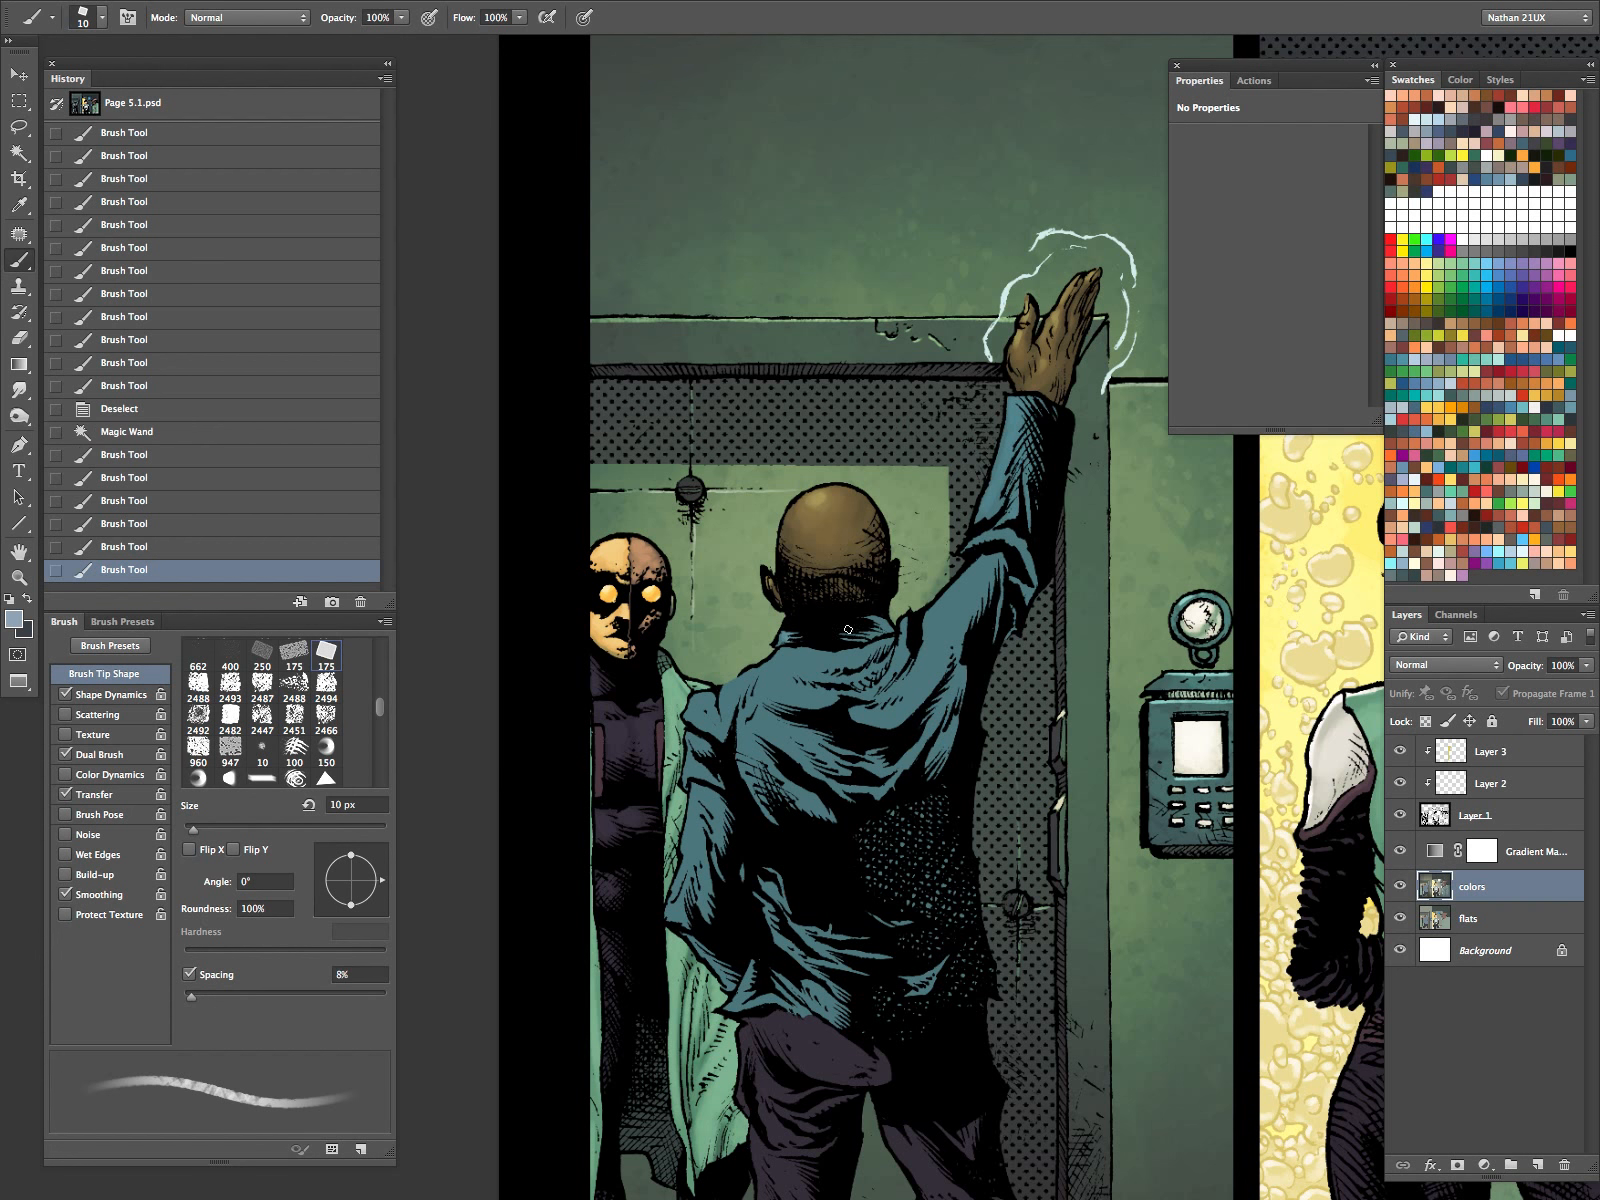
Paint the lighter blue along the raised sleeve, and continue over the shoulder with a 15 px brush.
mouse_move(1013, 420)
mouse_down()
mouse_move(996, 484)
mouse_move(1018, 435)
mouse_move(1011, 488)
mouse_move(1004, 470)
mouse_up()
drag(1012, 430, 987, 535)
key(bracketright)
key(bracketright)
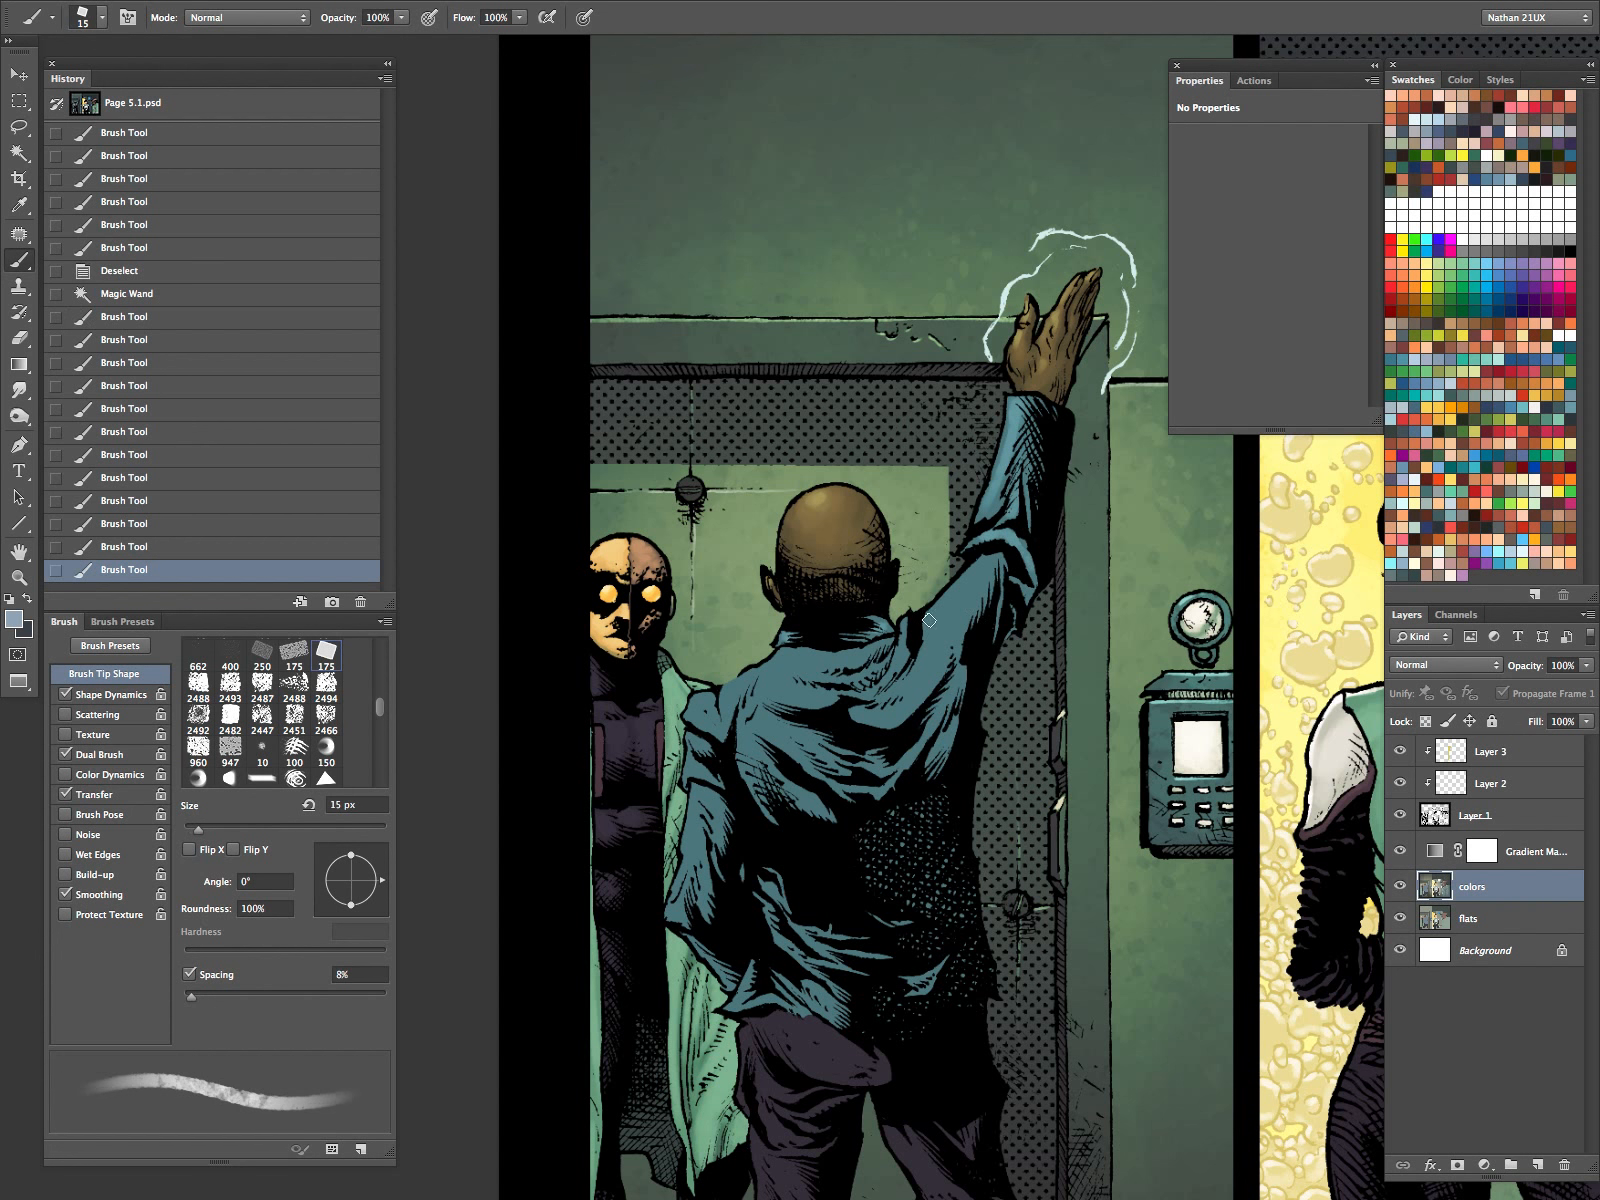
mouse_move(934, 638)
mouse_down()
mouse_move(915, 692)
mouse_move(953, 606)
mouse_up()
drag(938, 650, 984, 580)
mouse_move(978, 588)
mouse_down()
mouse_move(928, 733)
mouse_move(950, 728)
mouse_up()
Paint light blue highlights across the jacket's upper back, alternating between smaller and 15 px brush sizes.
key(bracketleft)
key(bracketleft)
key(bracketright)
key(bracketright)
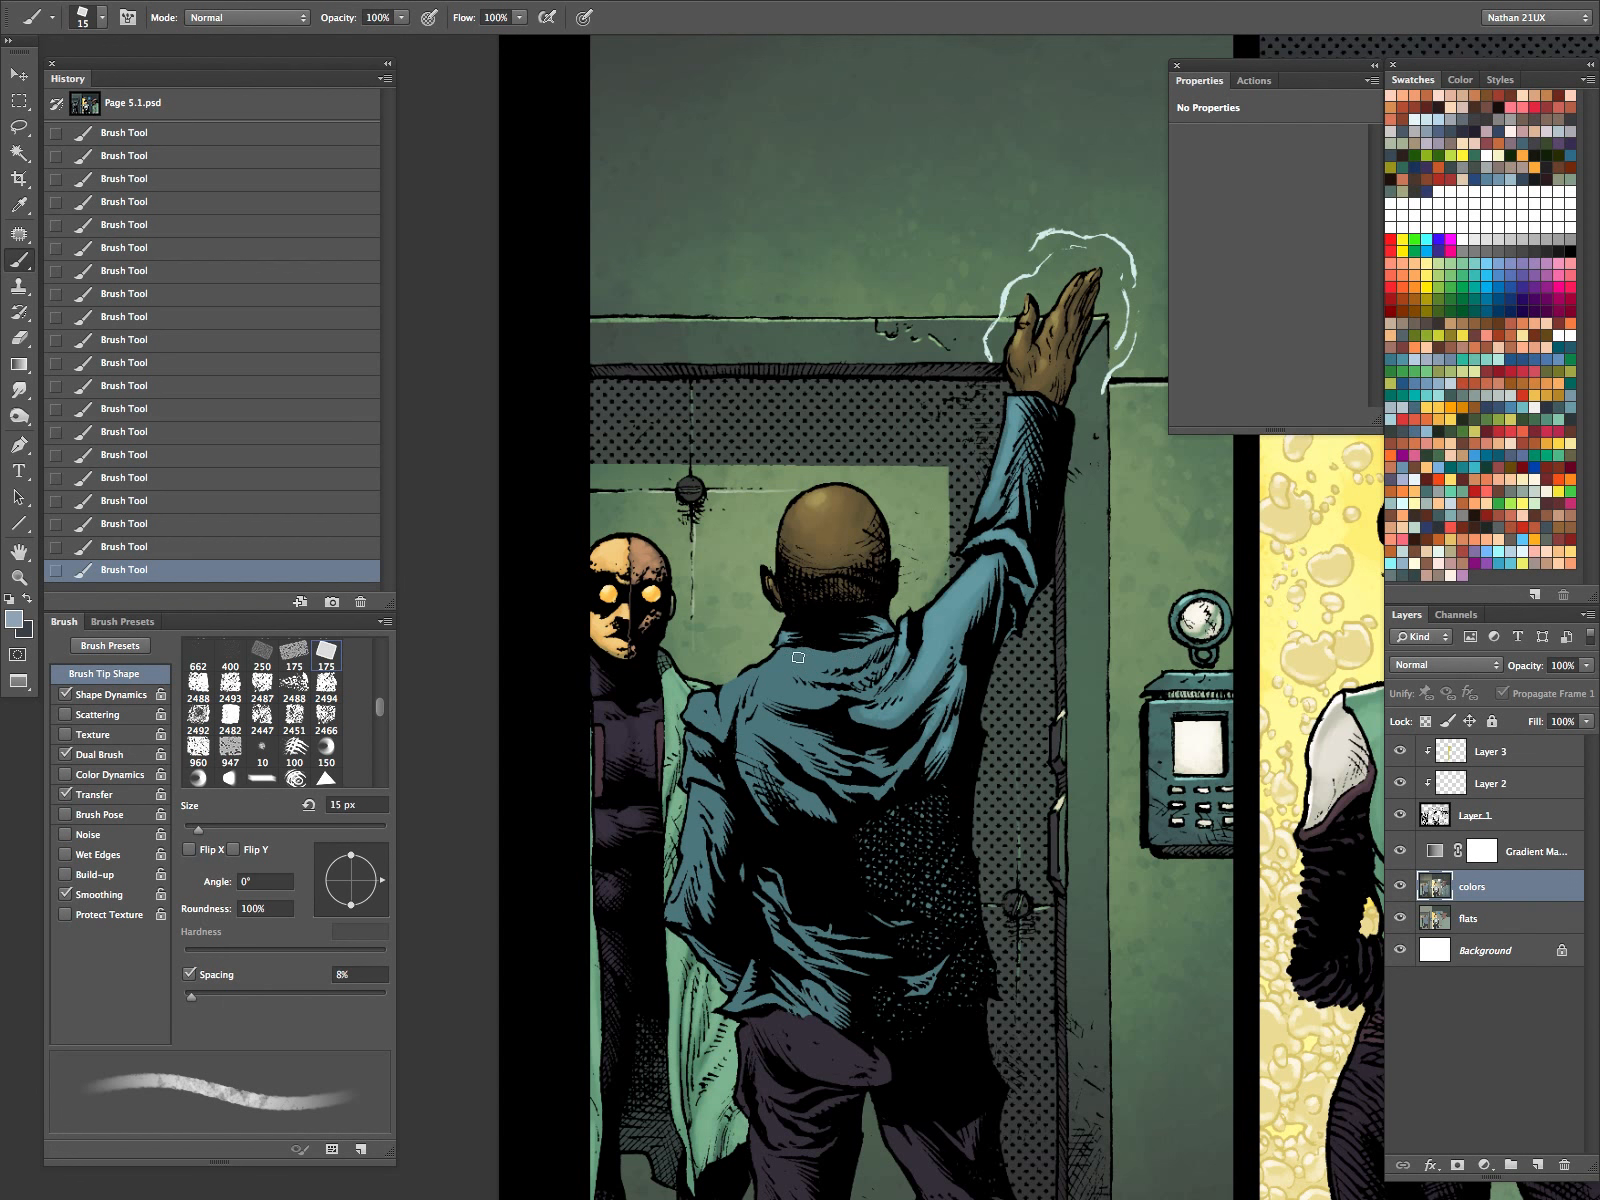
drag(812, 672, 874, 670)
key(bracketleft)
key(bracketleft)
key(bracketright)
key(bracketright)
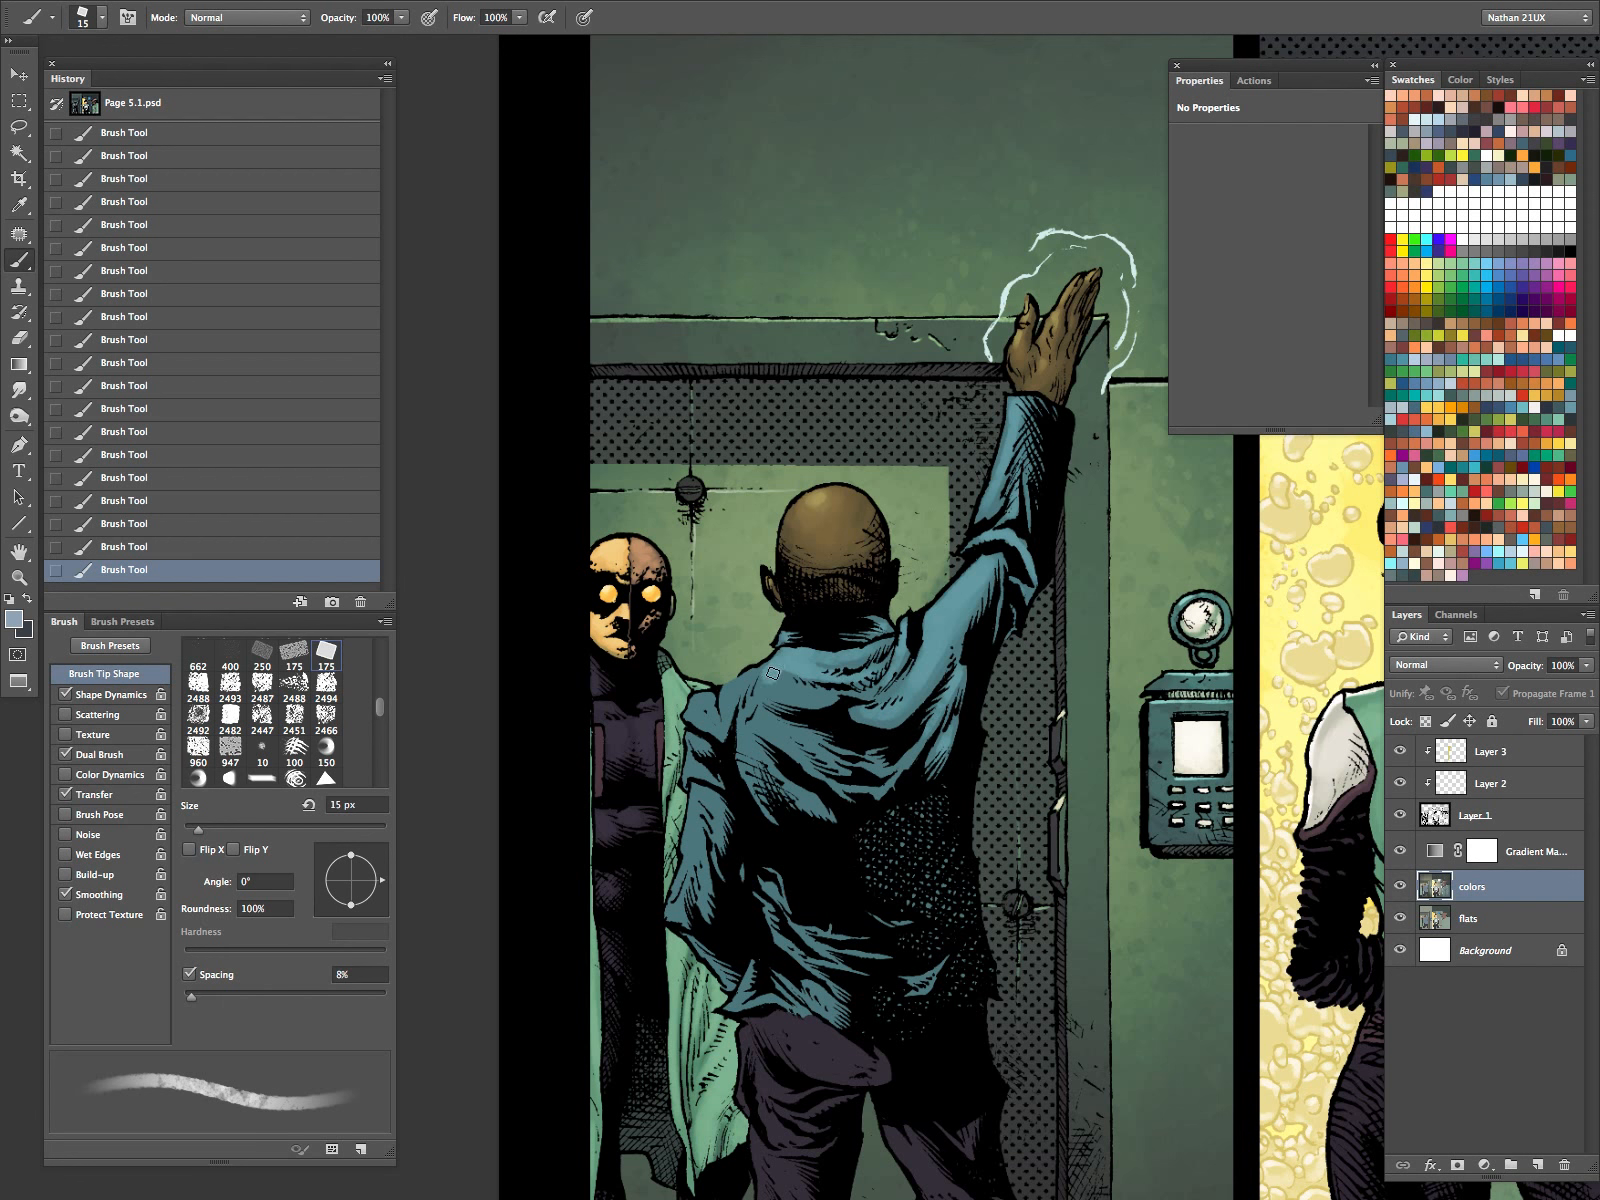
drag(773, 673, 827, 695)
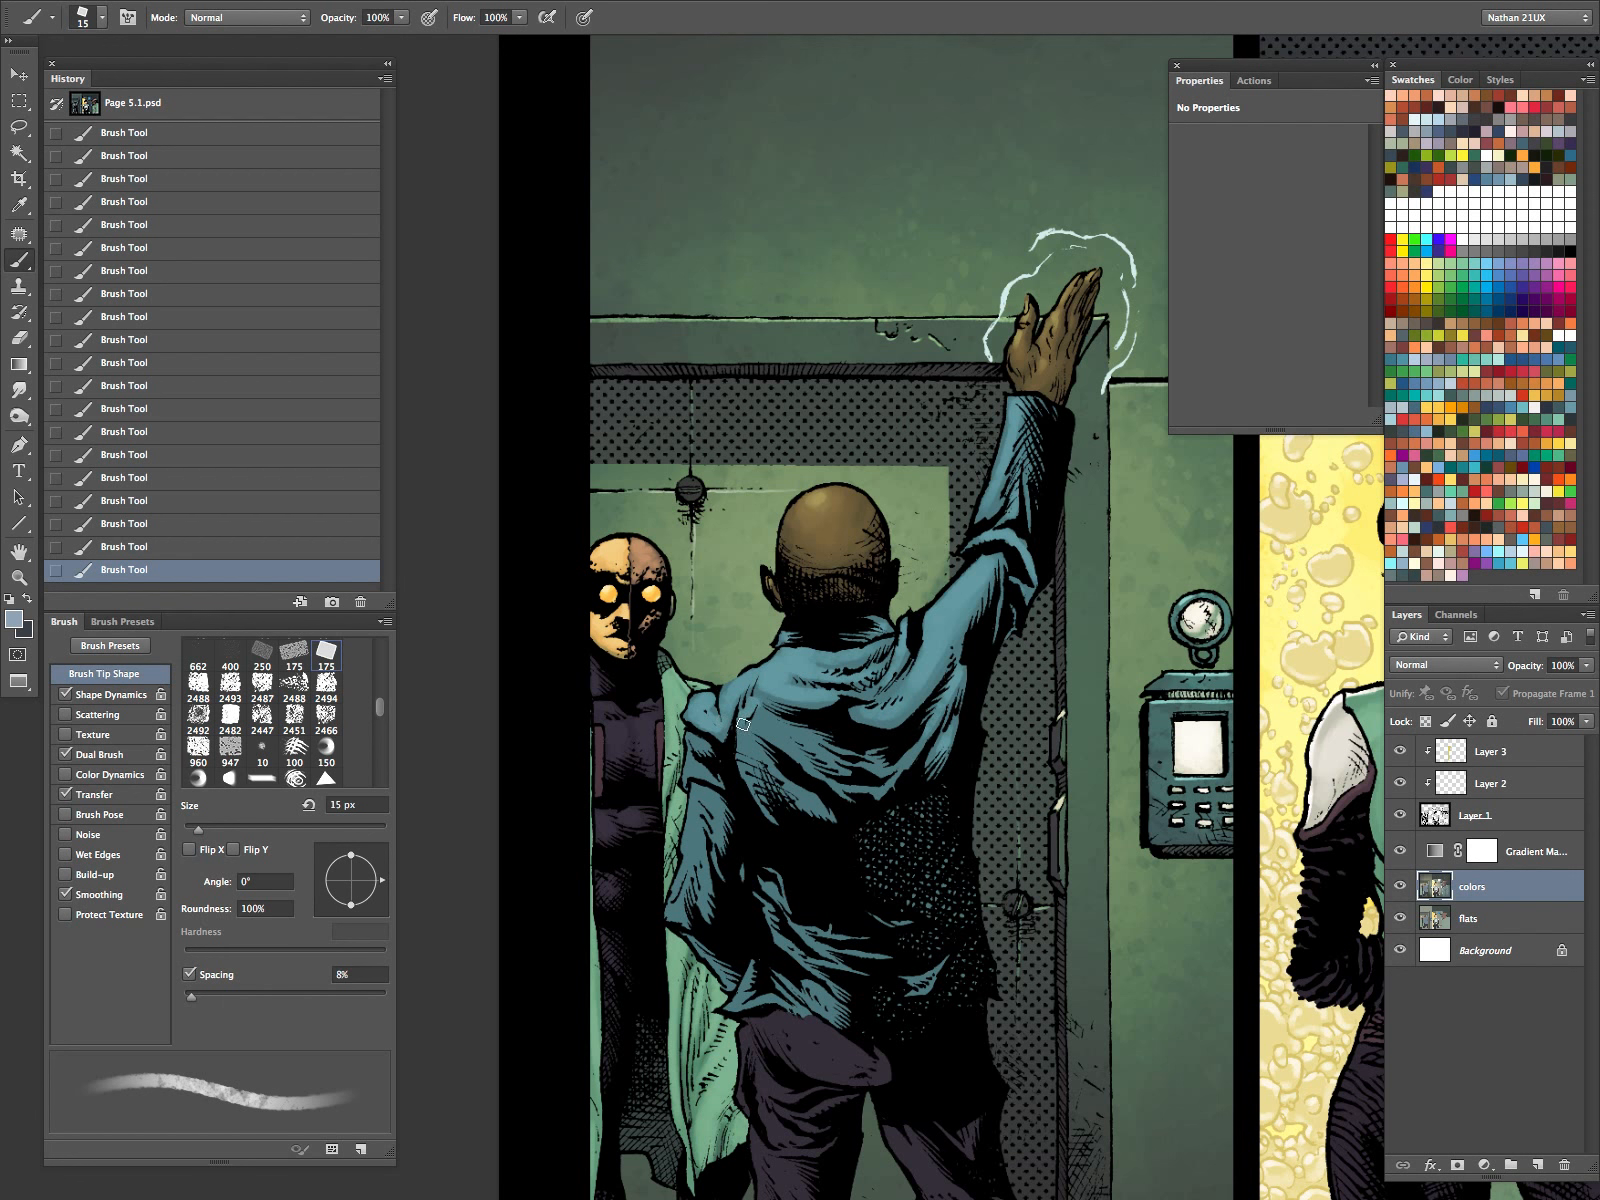
Add fine light blue highlights to the folds in the middle of the jacket's back with a 10 px brush.
key(bracketright)
key(bracketleft)
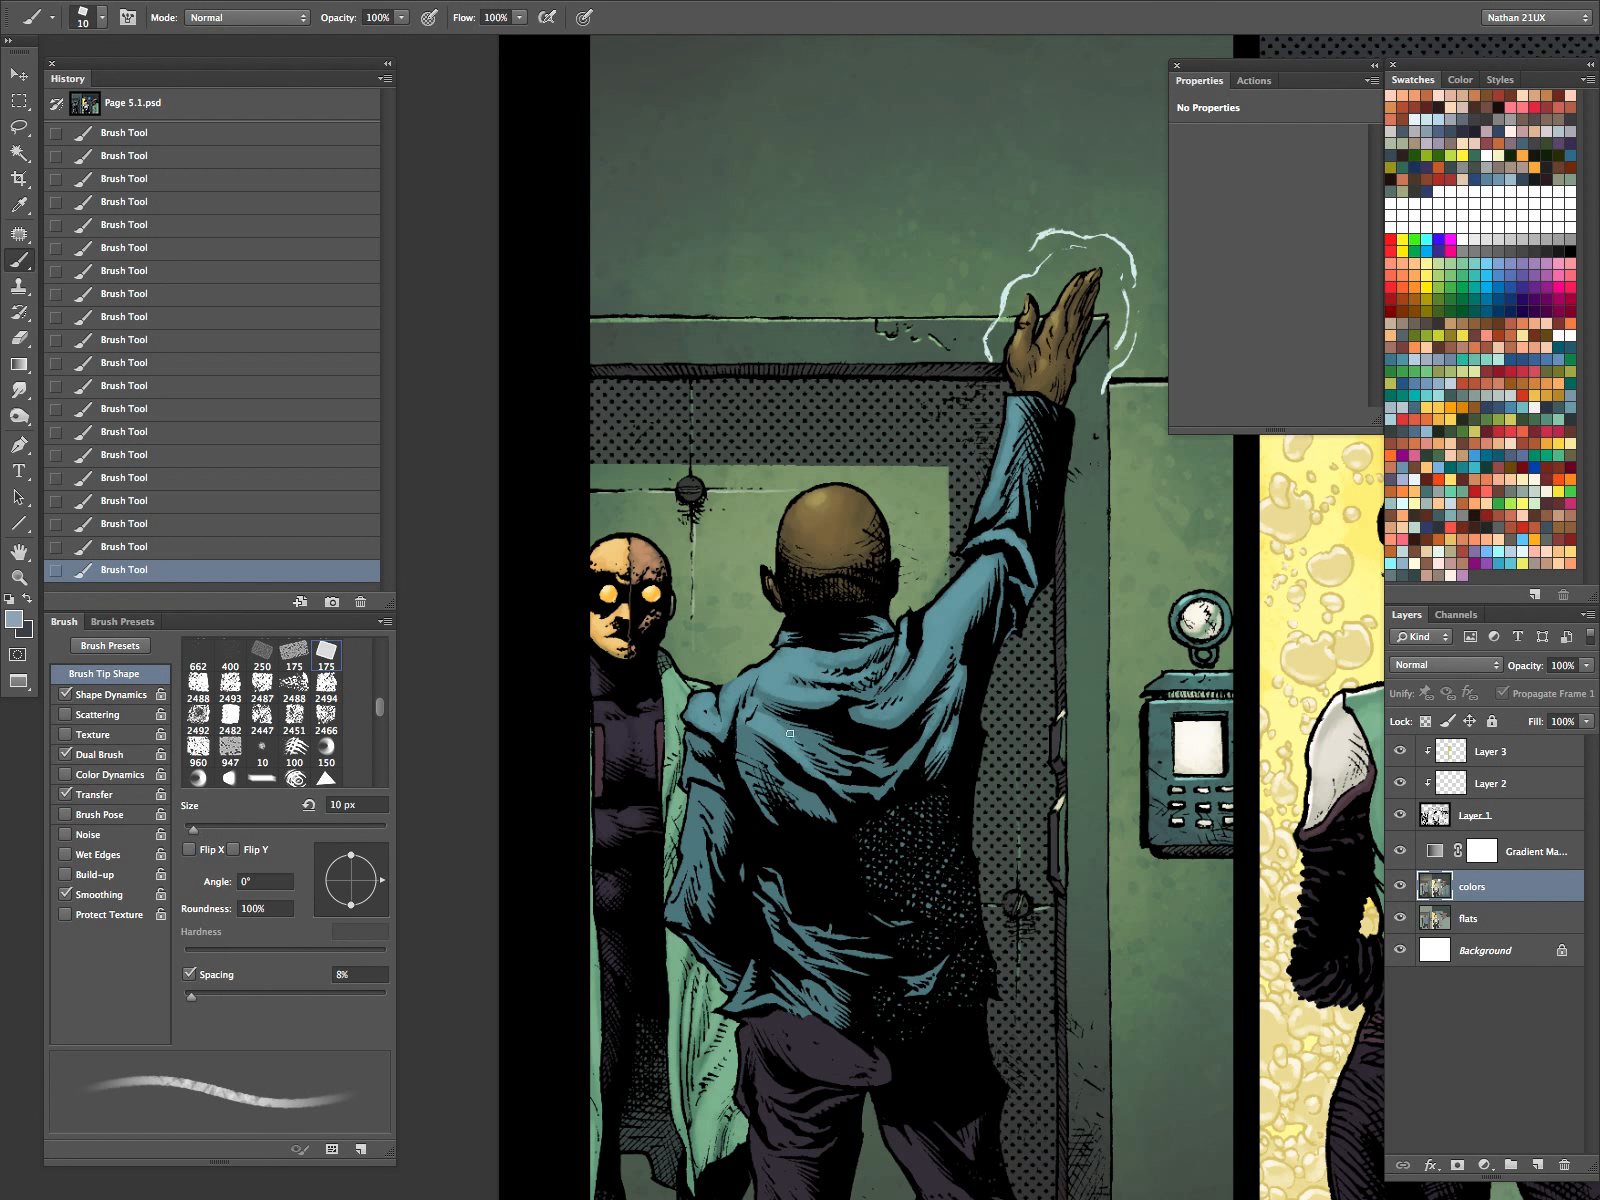
key(bracketright)
key(bracketleft)
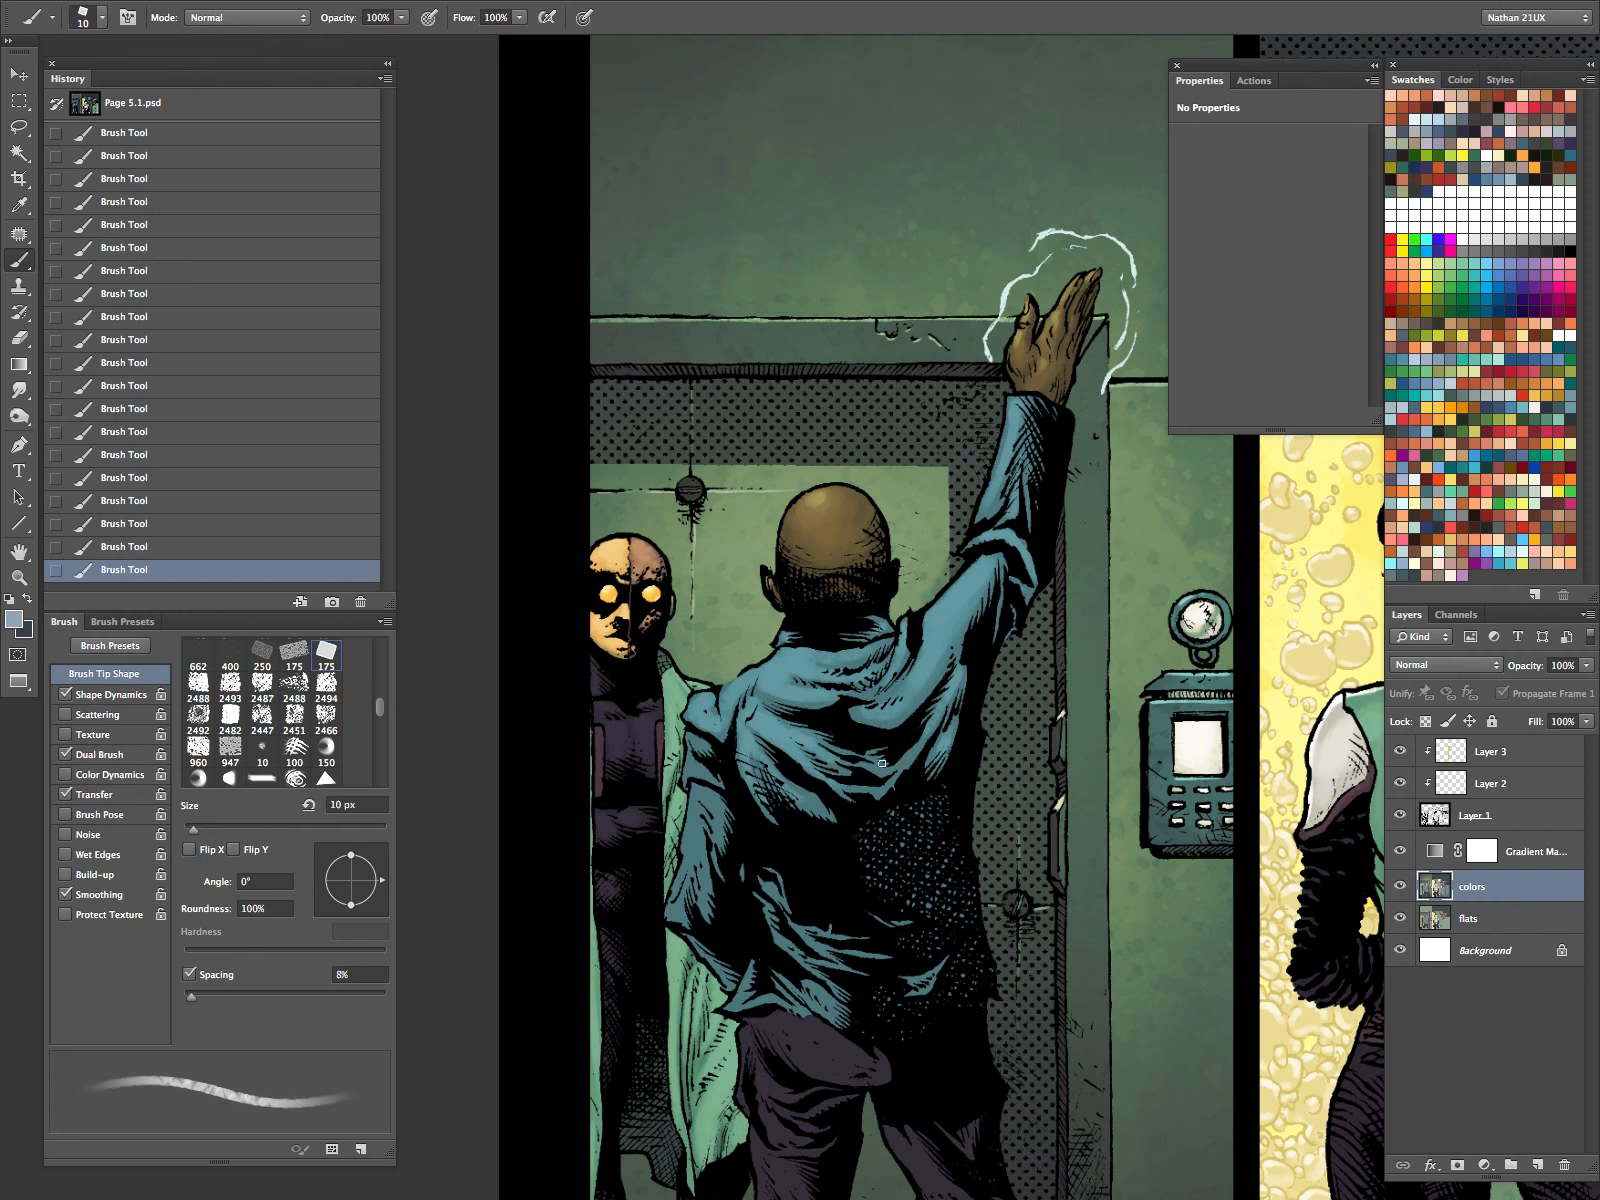
Highlight the lowered sleeve with a 15 px brush and the lower jacket folds with an 8 px brush.
key(bracketright)
key(bracketright)
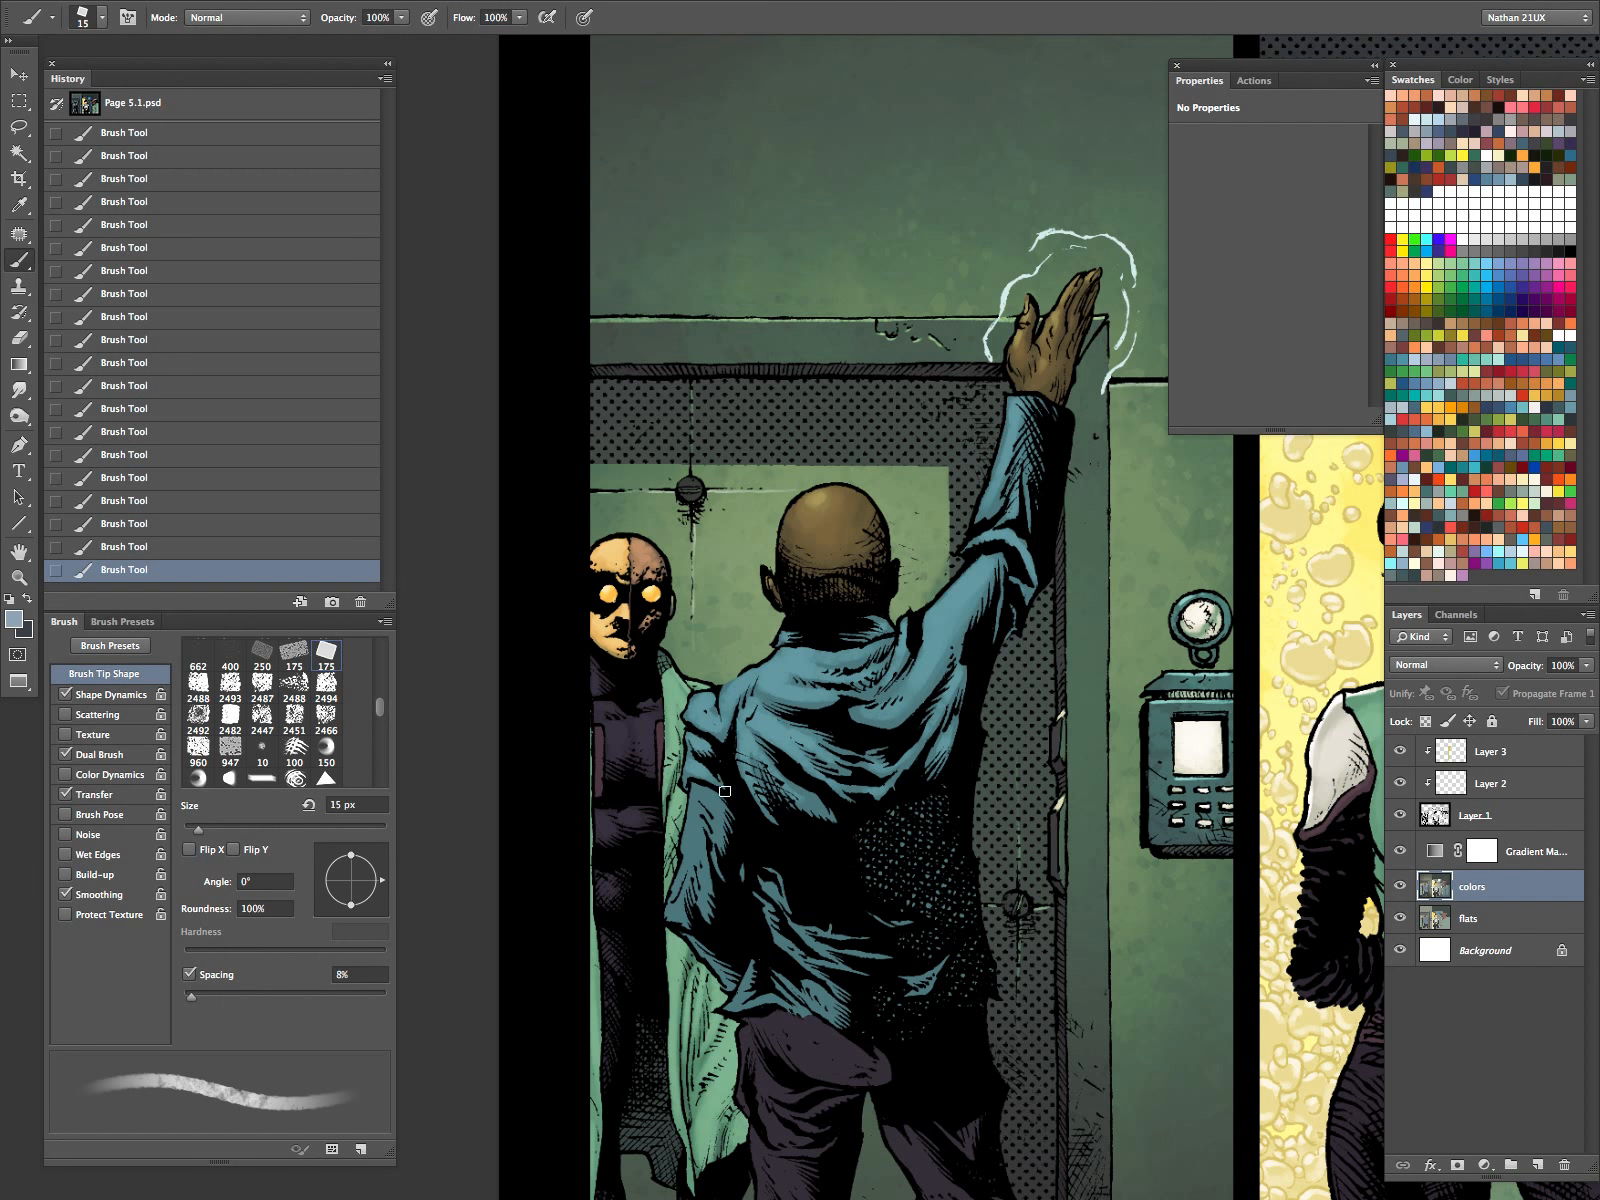
key(bracketleft)
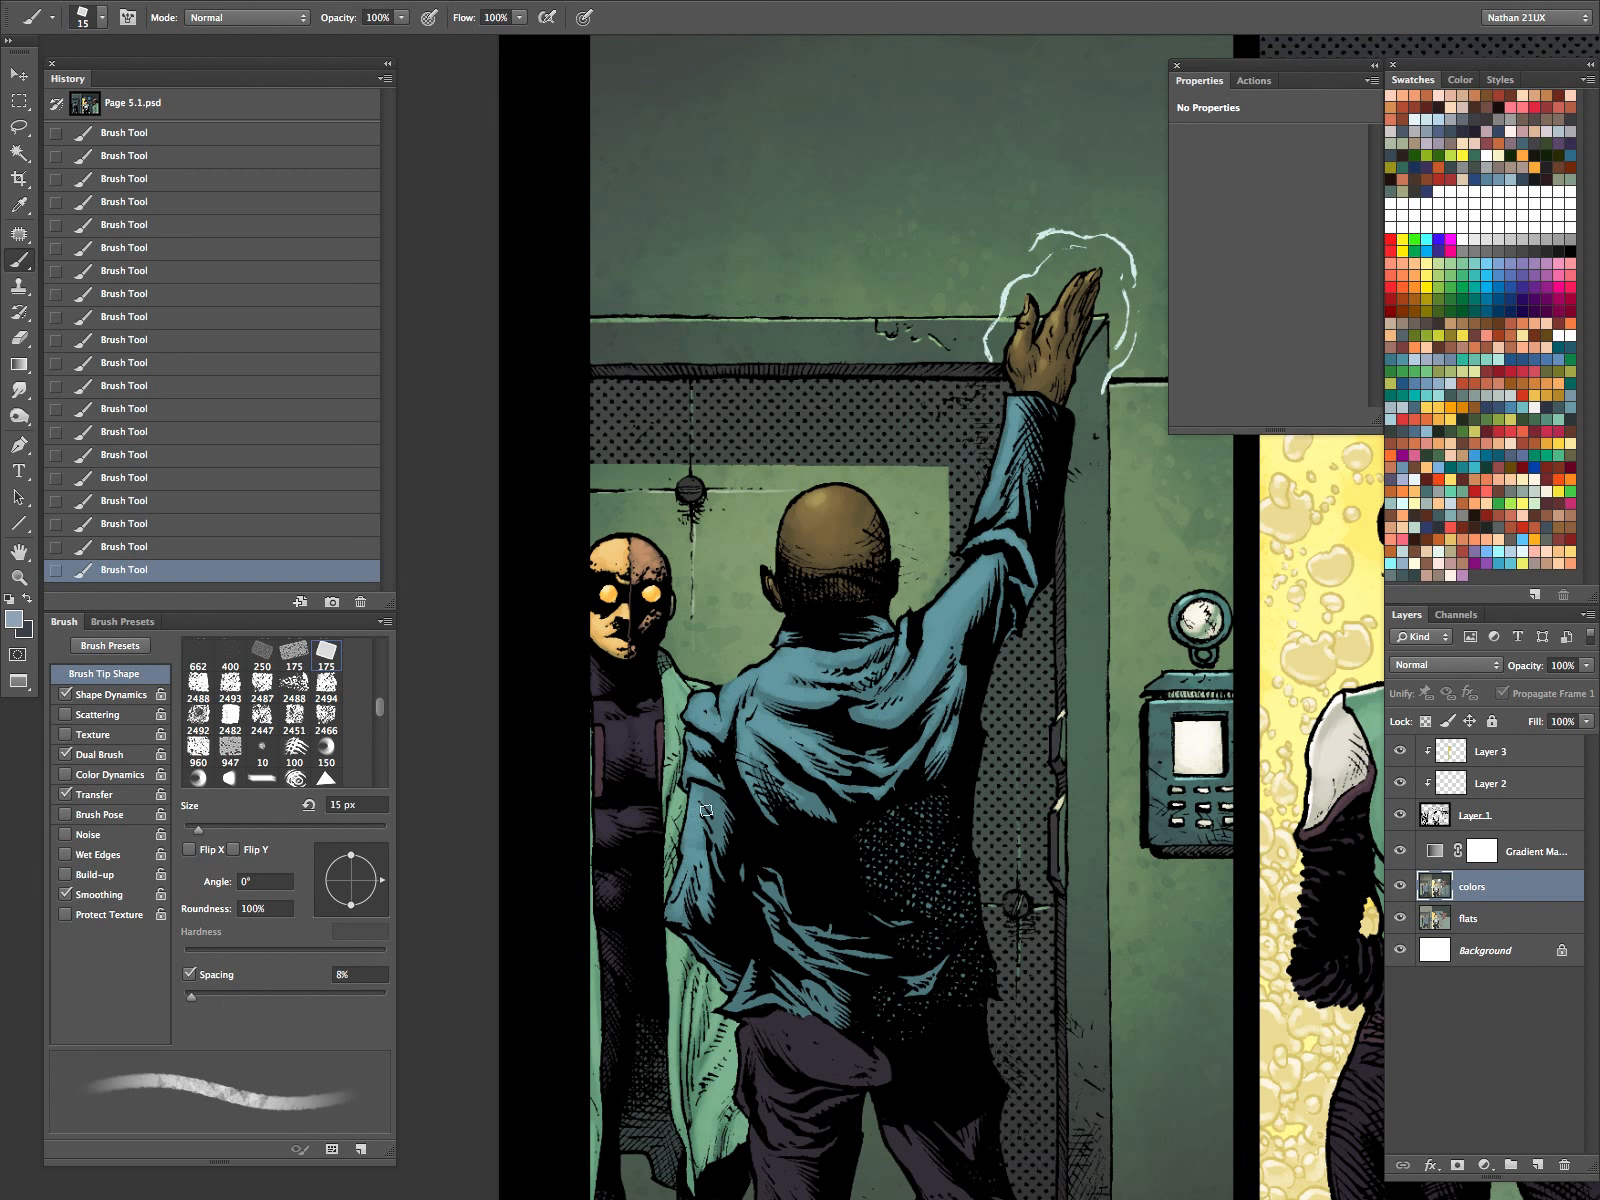
key(bracketleft)
key(bracketleft)
key(bracketleft)
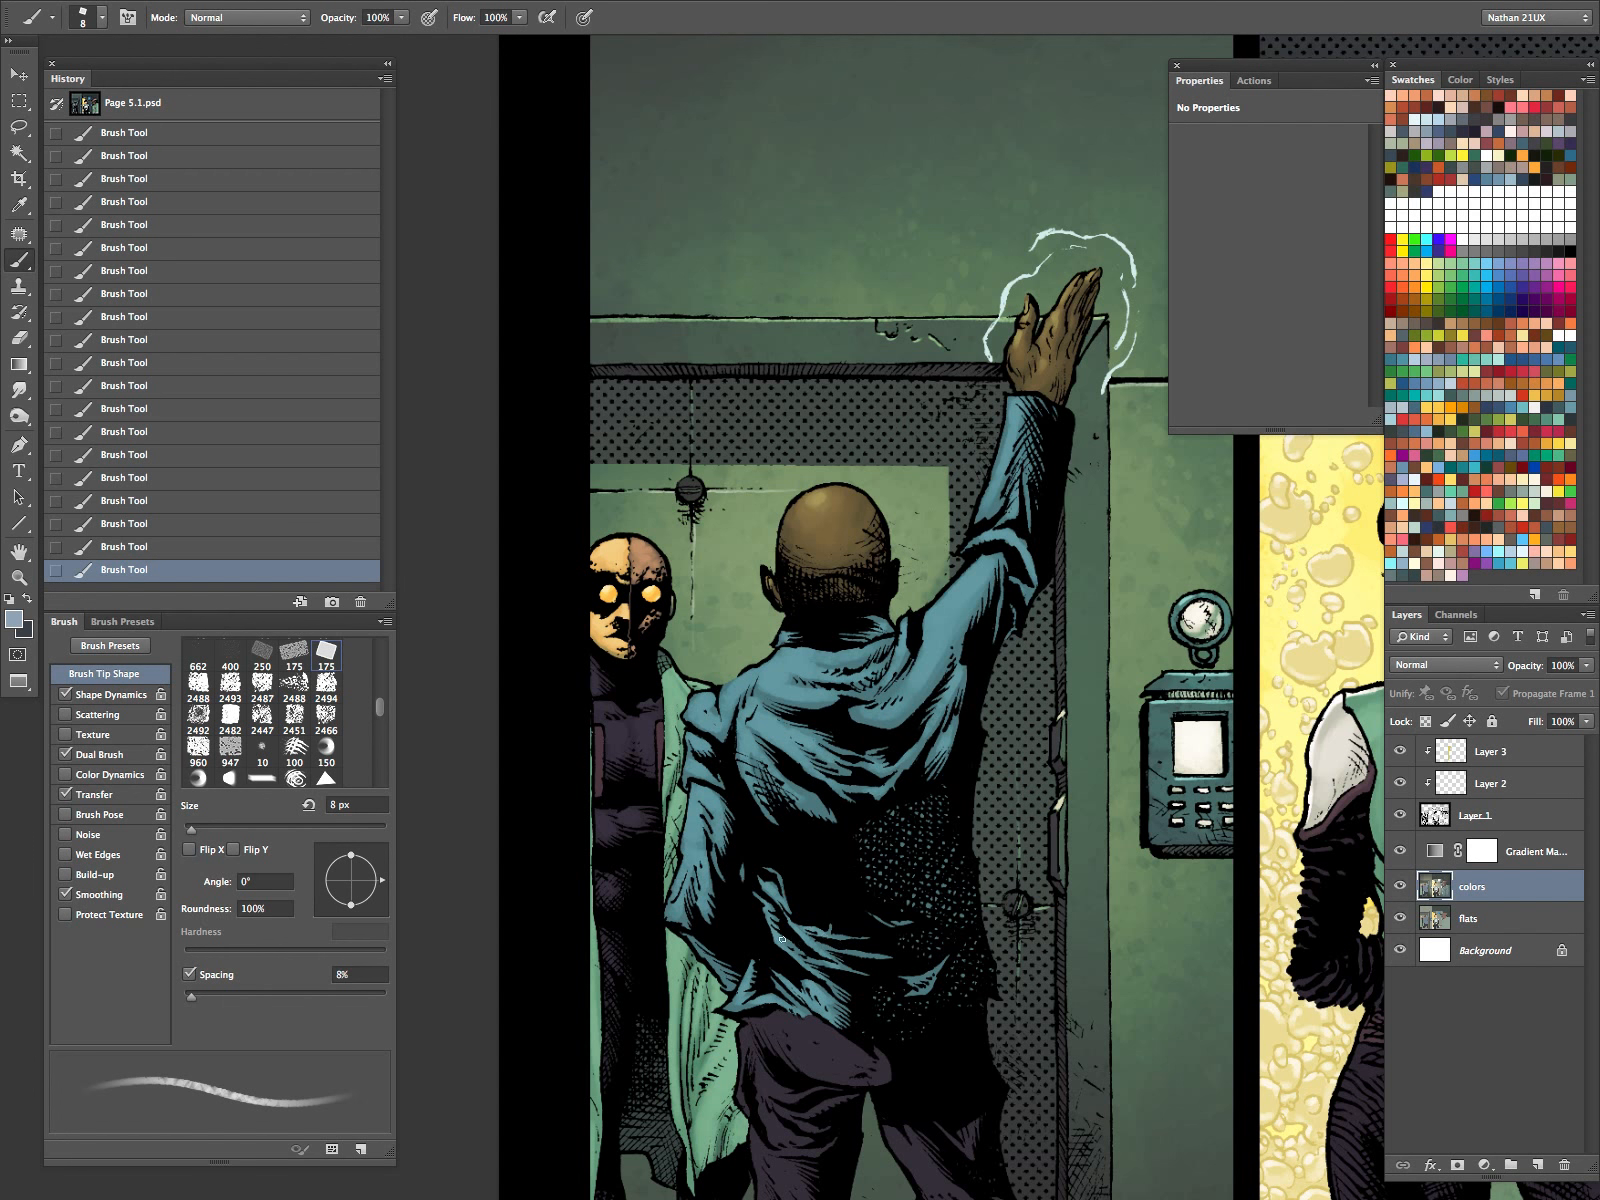
Swap to the dark blue and shade the shadowed lower back of the jacket with 30 px and 20 px brushes.
key(x)
key(bracketright)
key(bracketright)
key(bracketright)
key(bracketright)
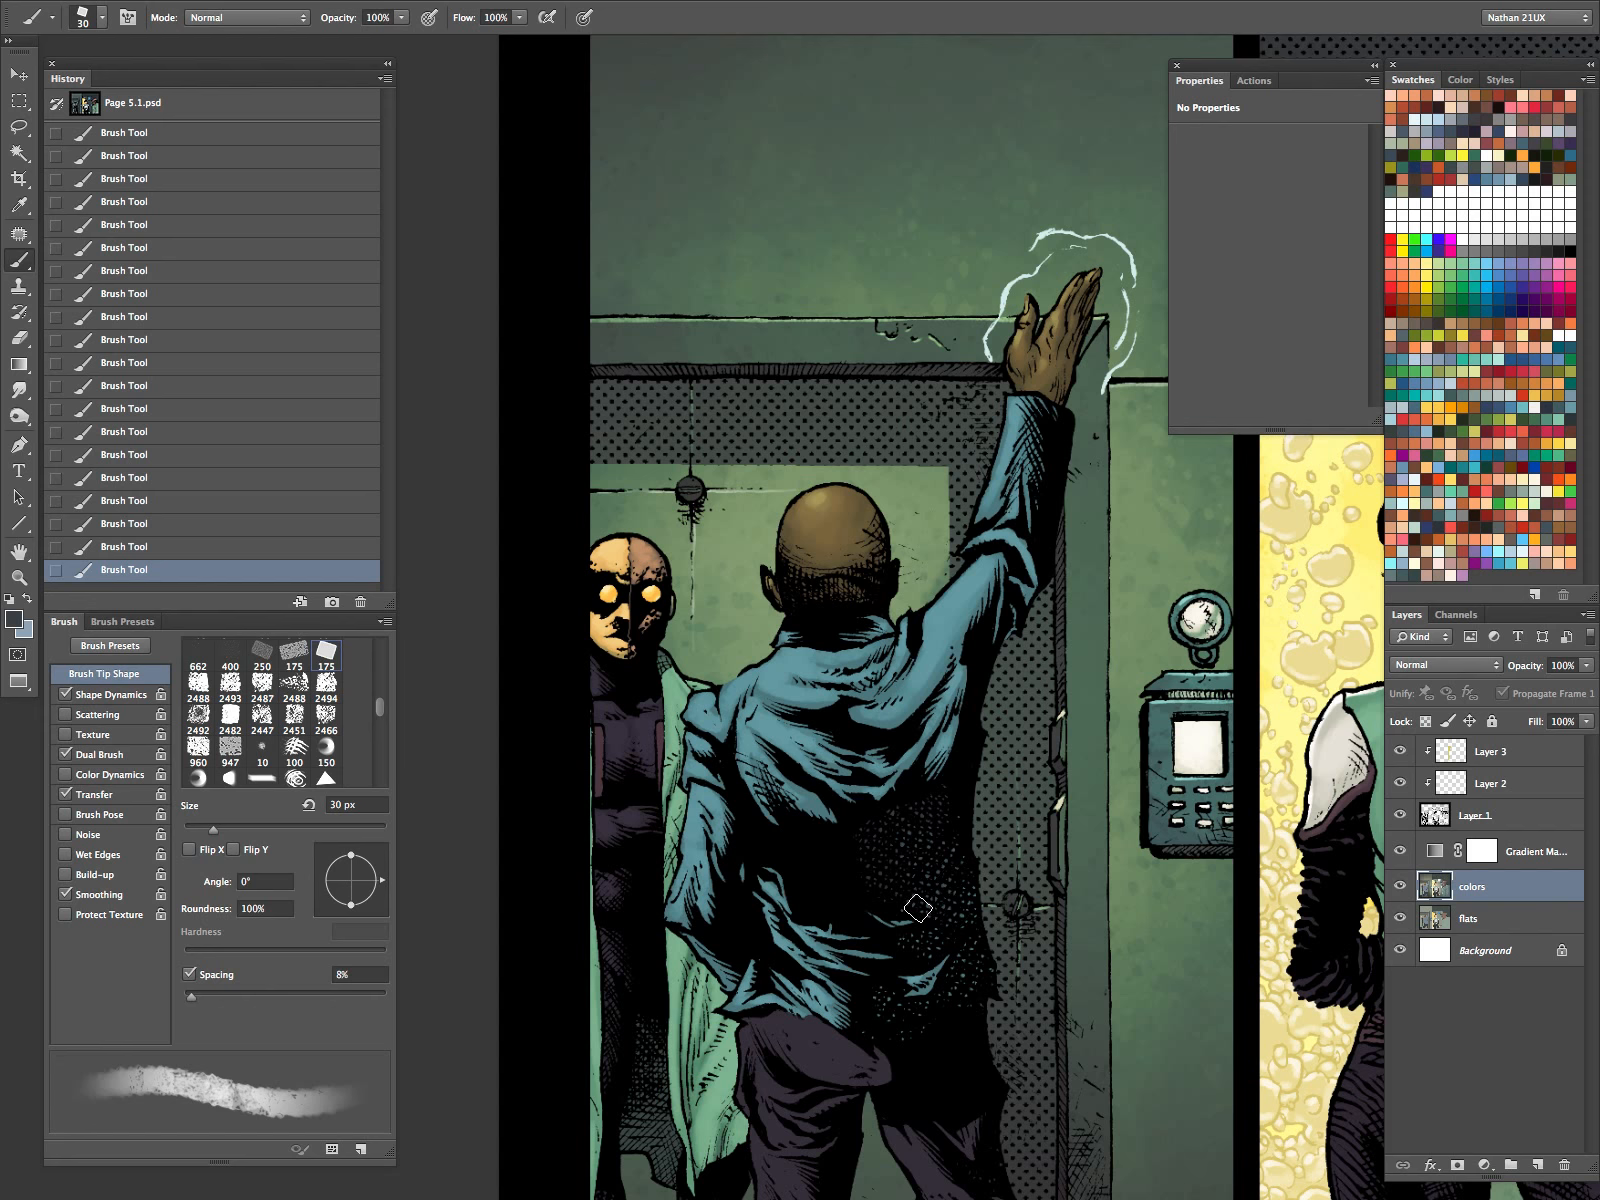
key(bracketleft)
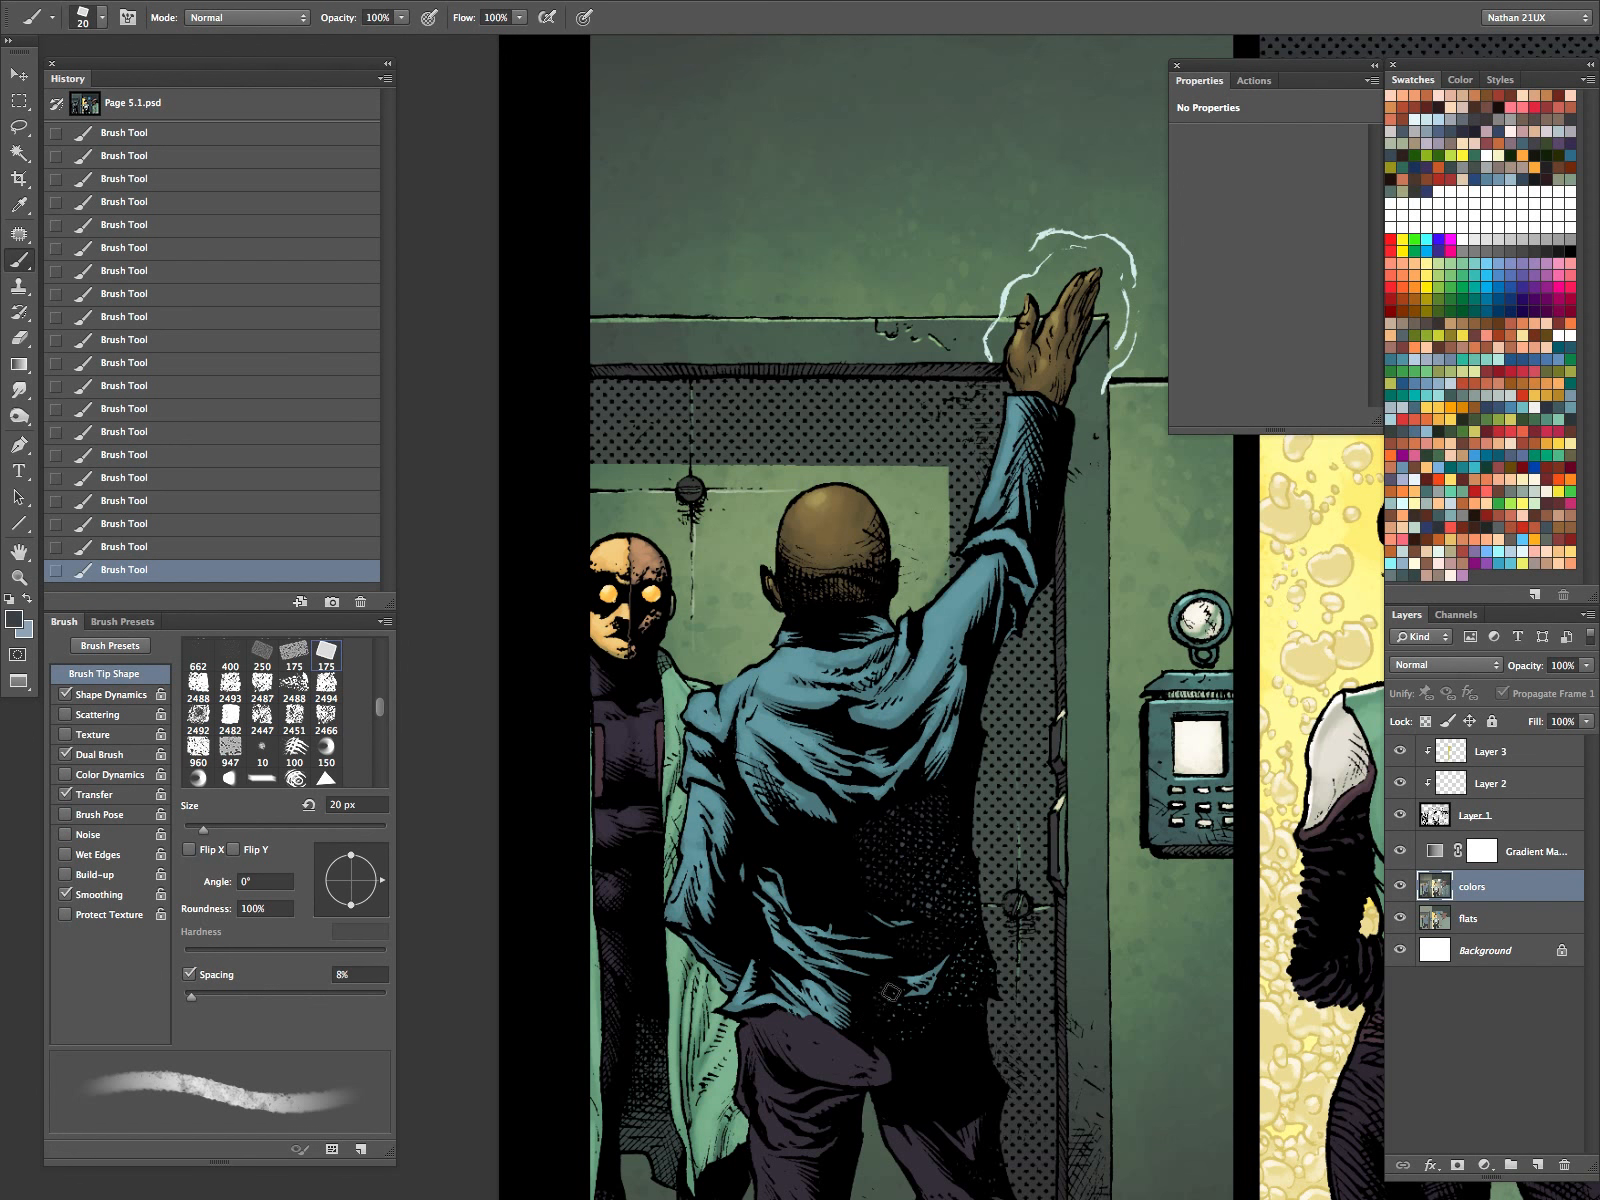
key(bracketright)
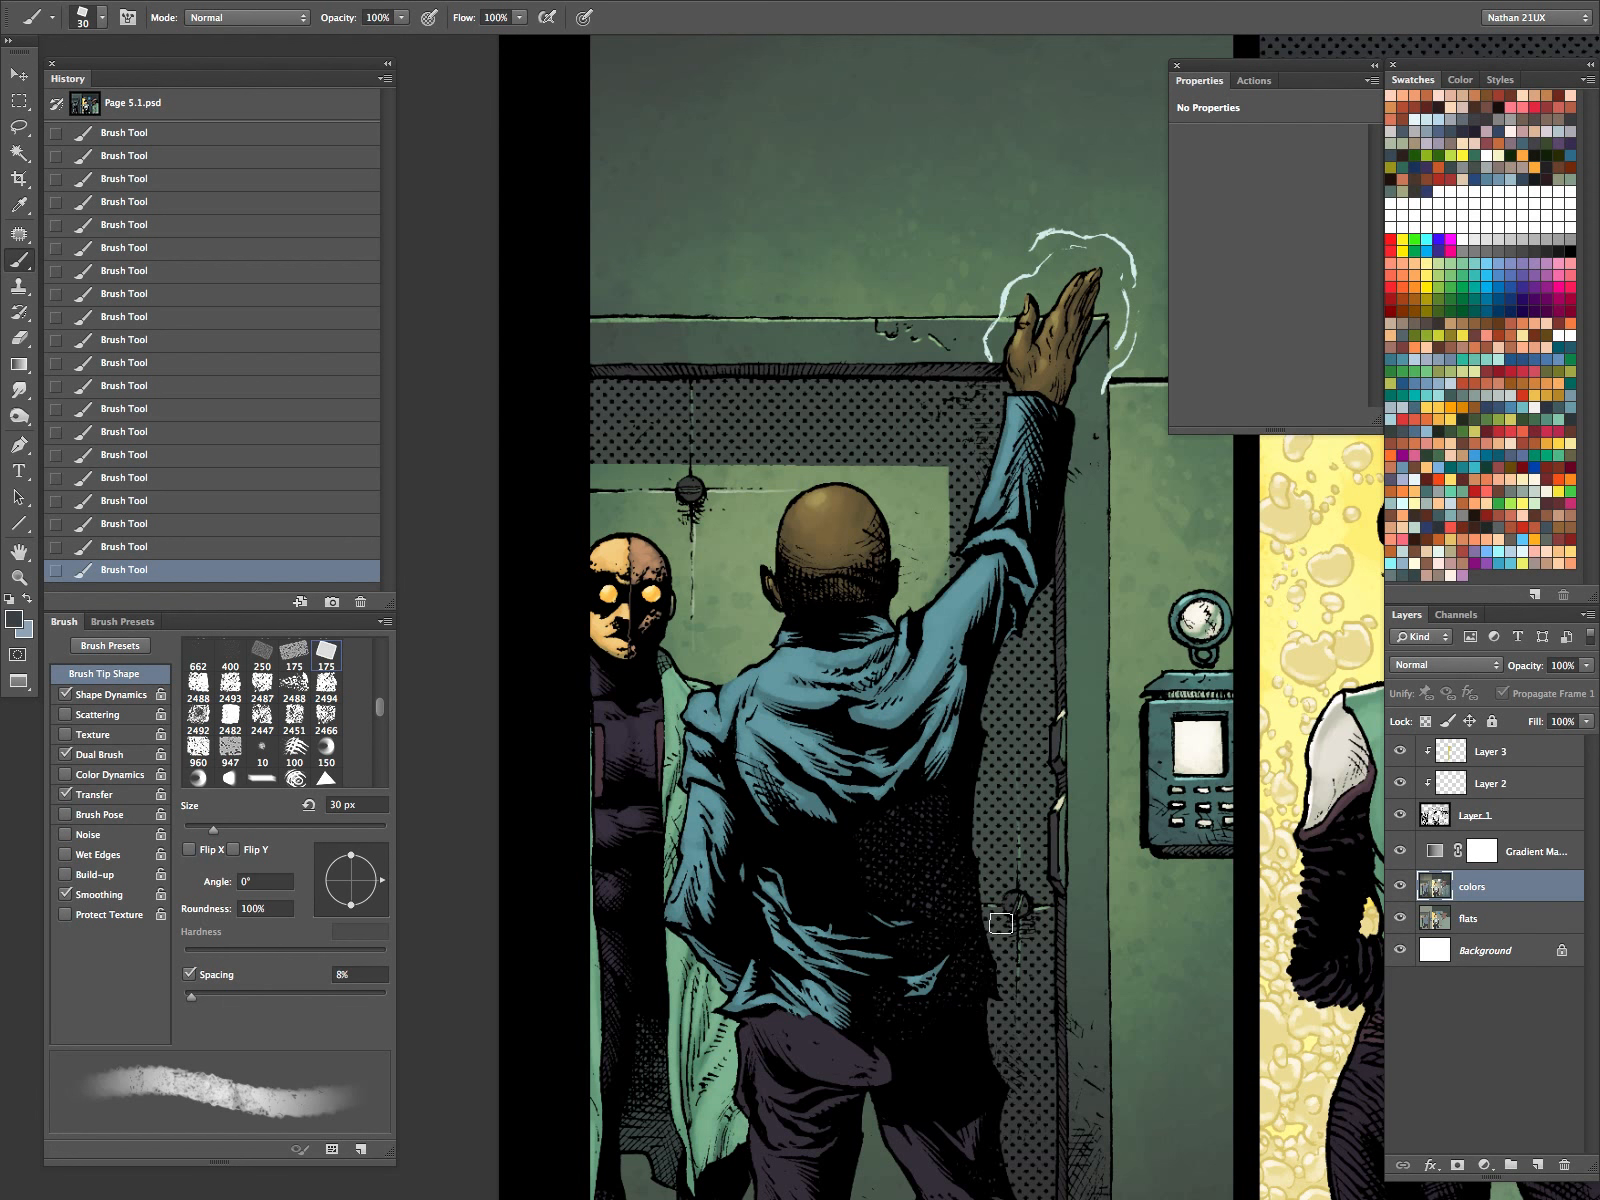
Clear the jacket selection and select the man's trousers on the flats layer with the Magic Wand.
scroll(1021, 884, down, 5)
click(1470, 917)
key(ctrl+d)
key(w)
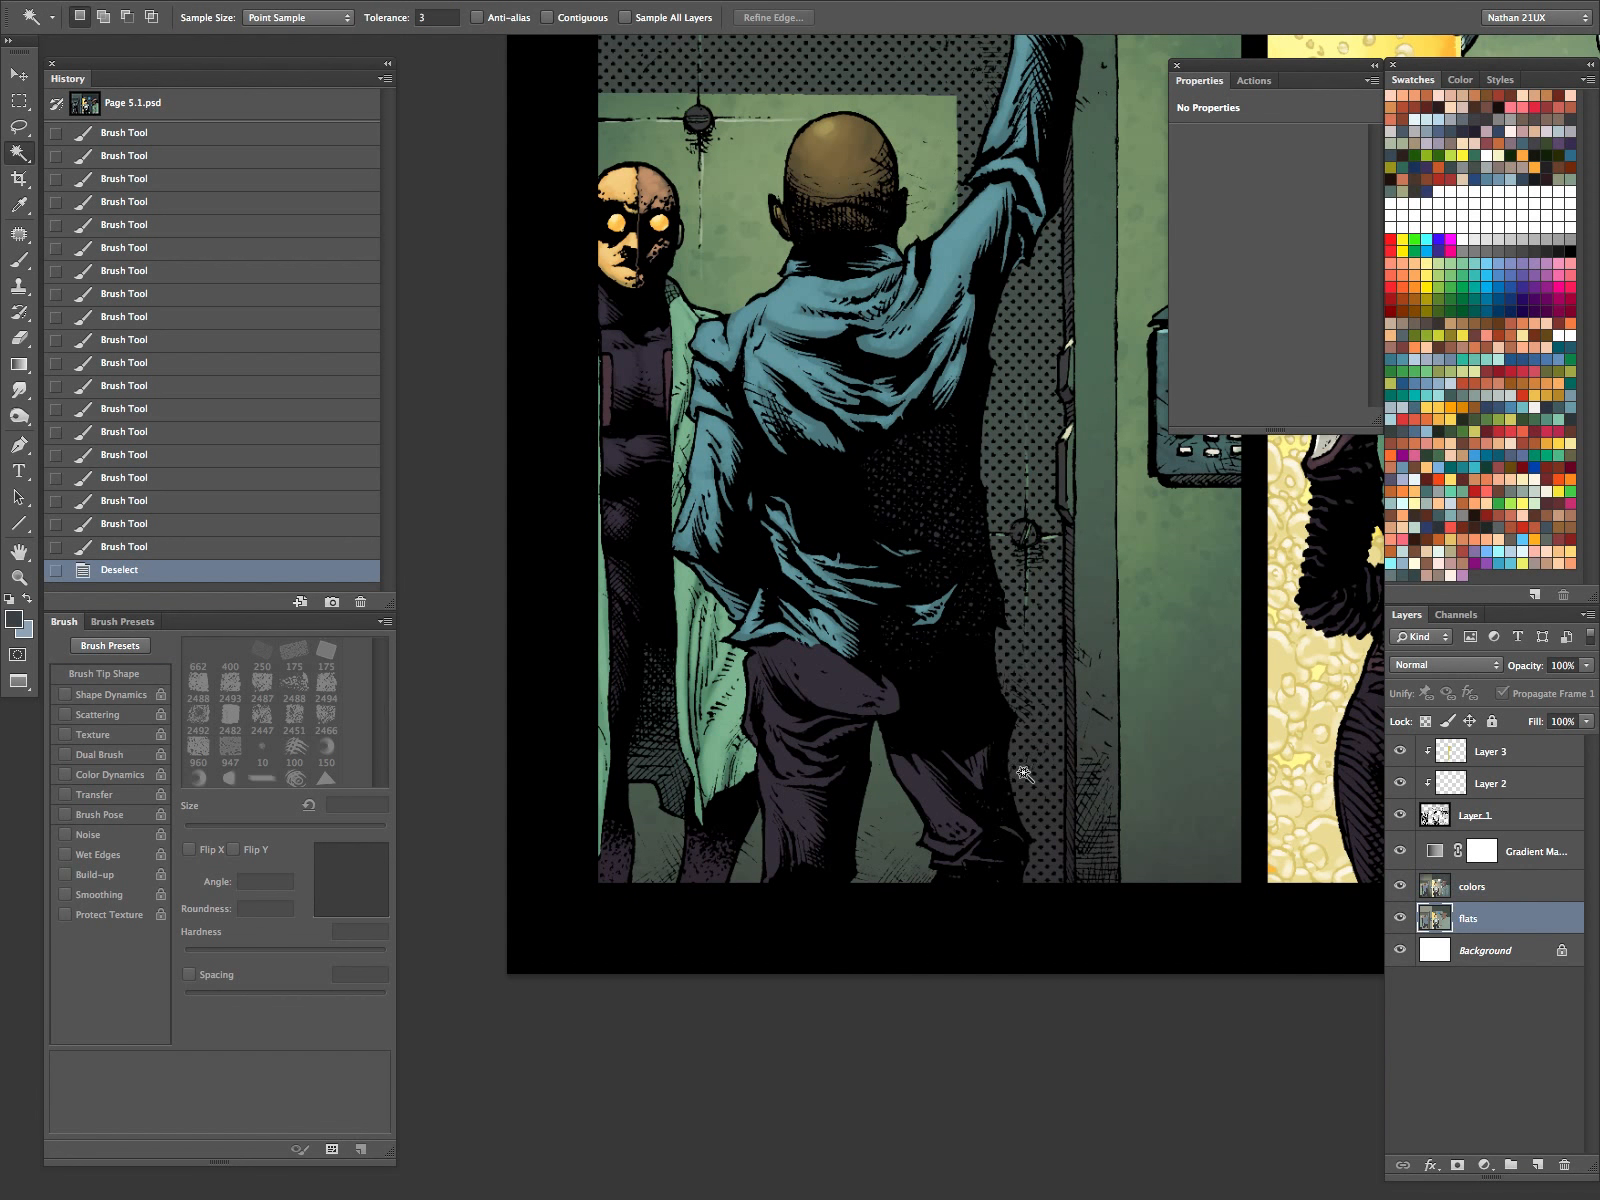
click(971, 714)
Mix a lighter, warmer grey-brown foreground colour, #504948, for the trousers with the gradient map hidden, and show the gradient map again.
click(1400, 850)
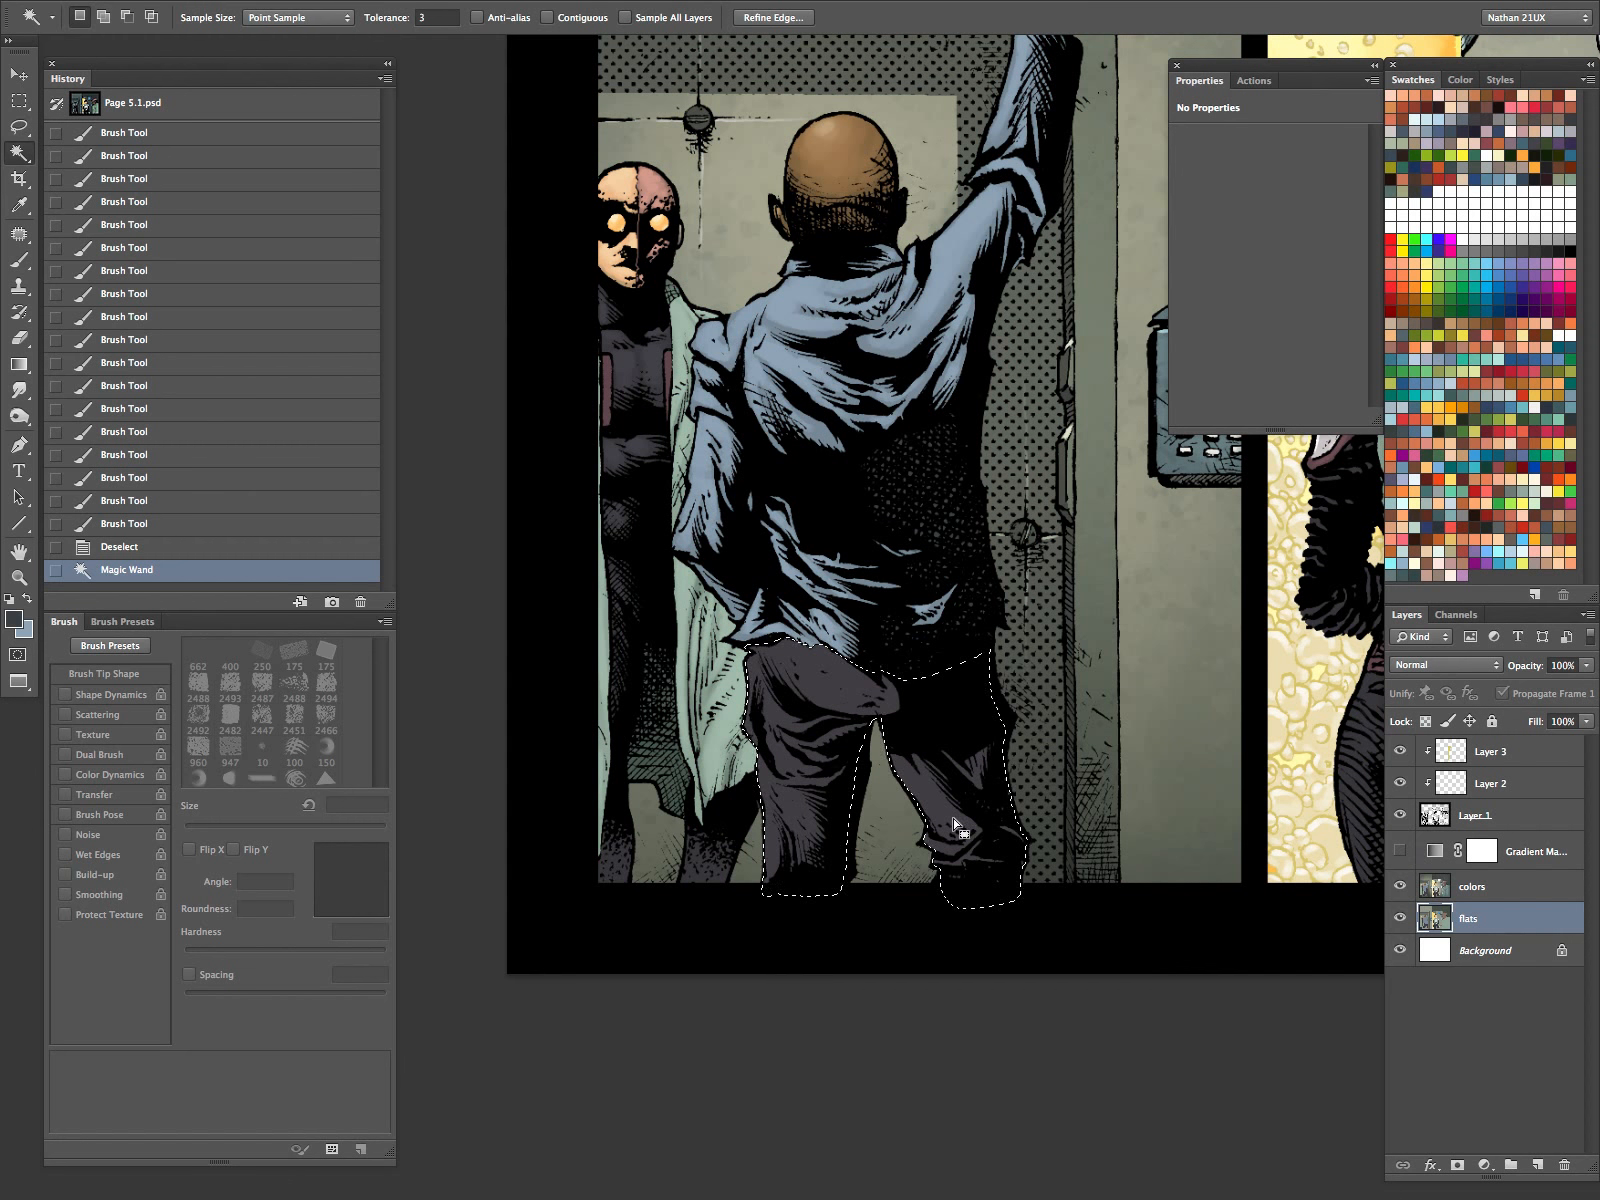
key(i)
click(17, 621)
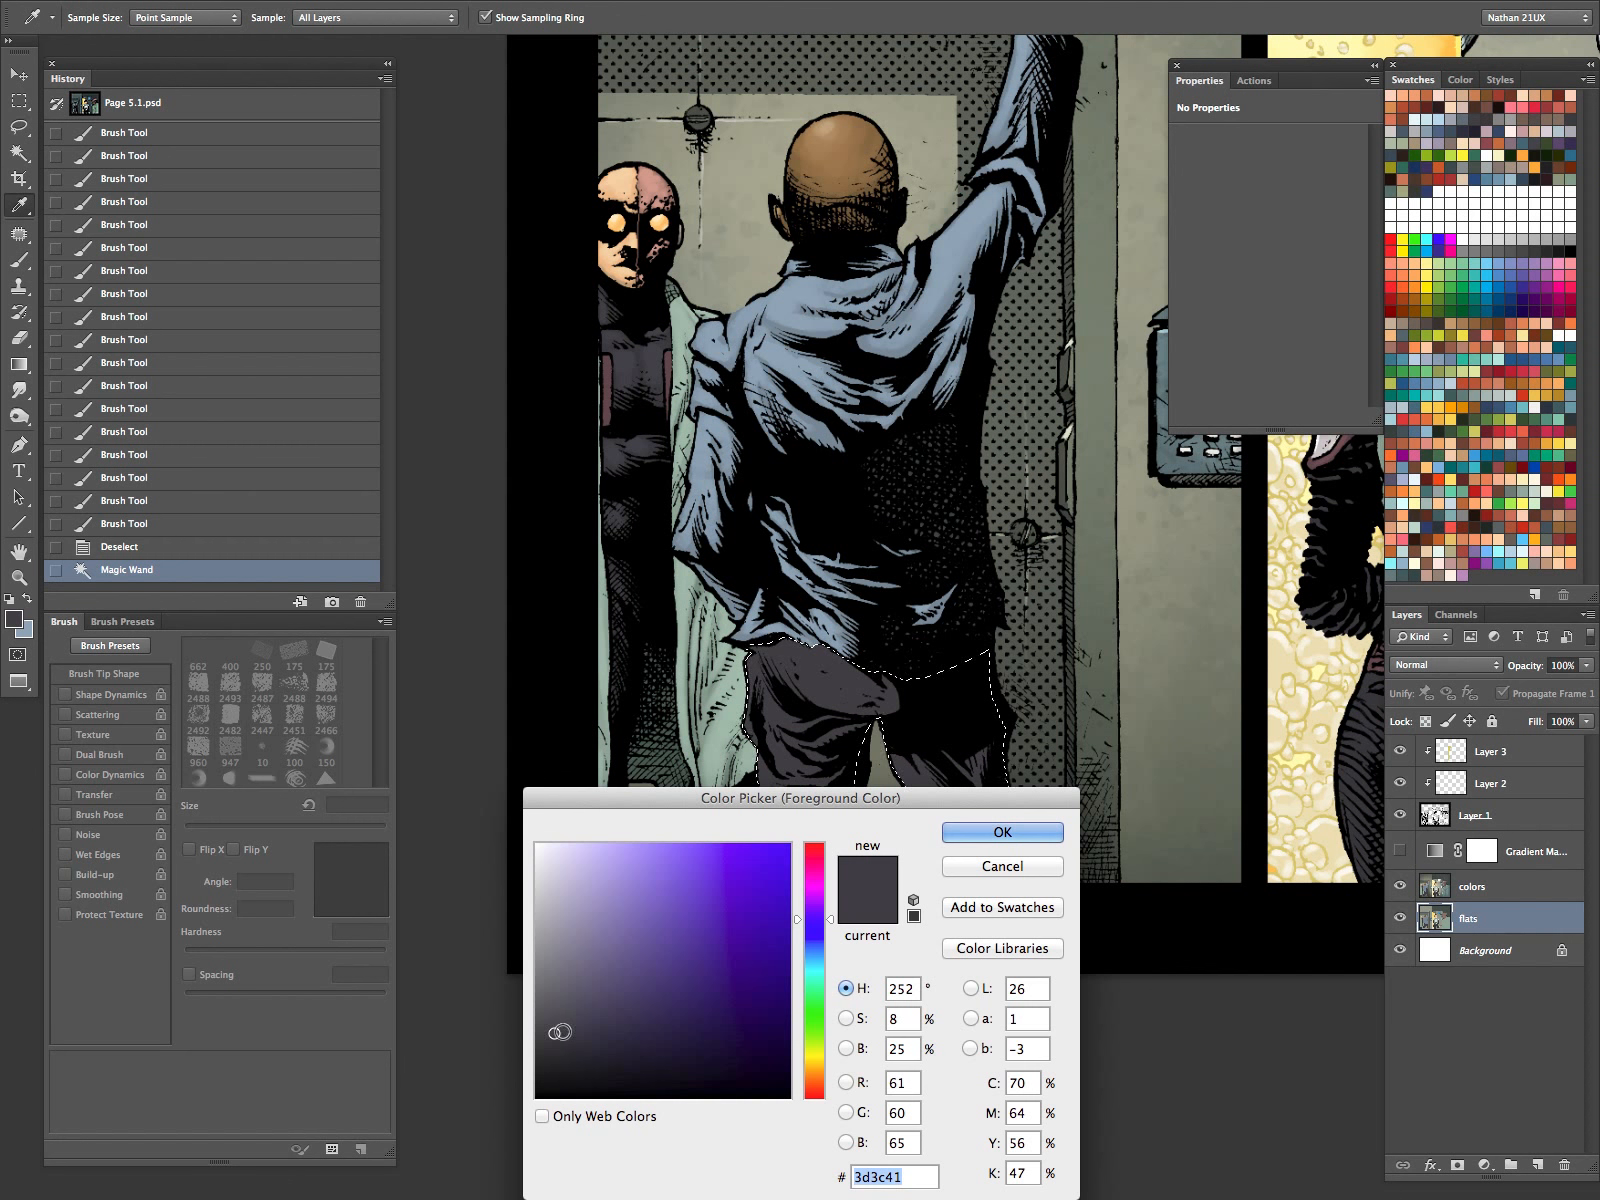
drag(561, 1023, 561, 1018)
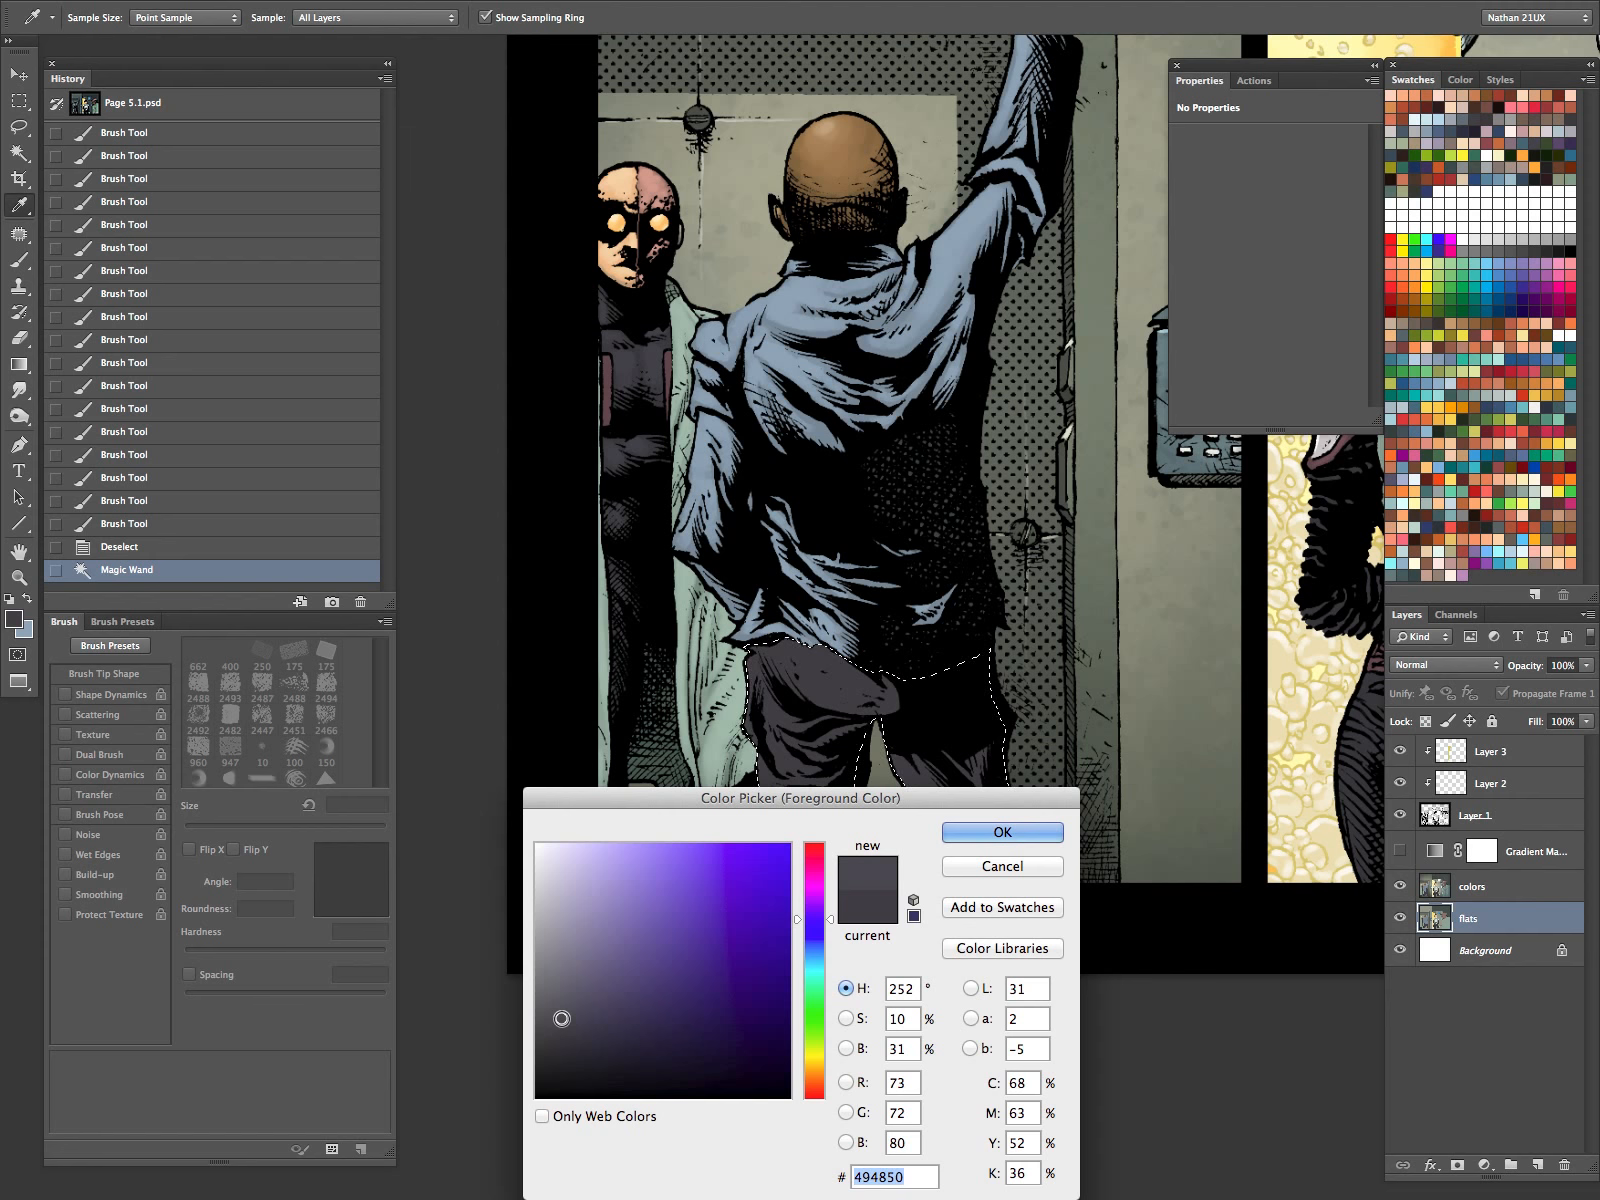
drag(831, 927, 825, 1093)
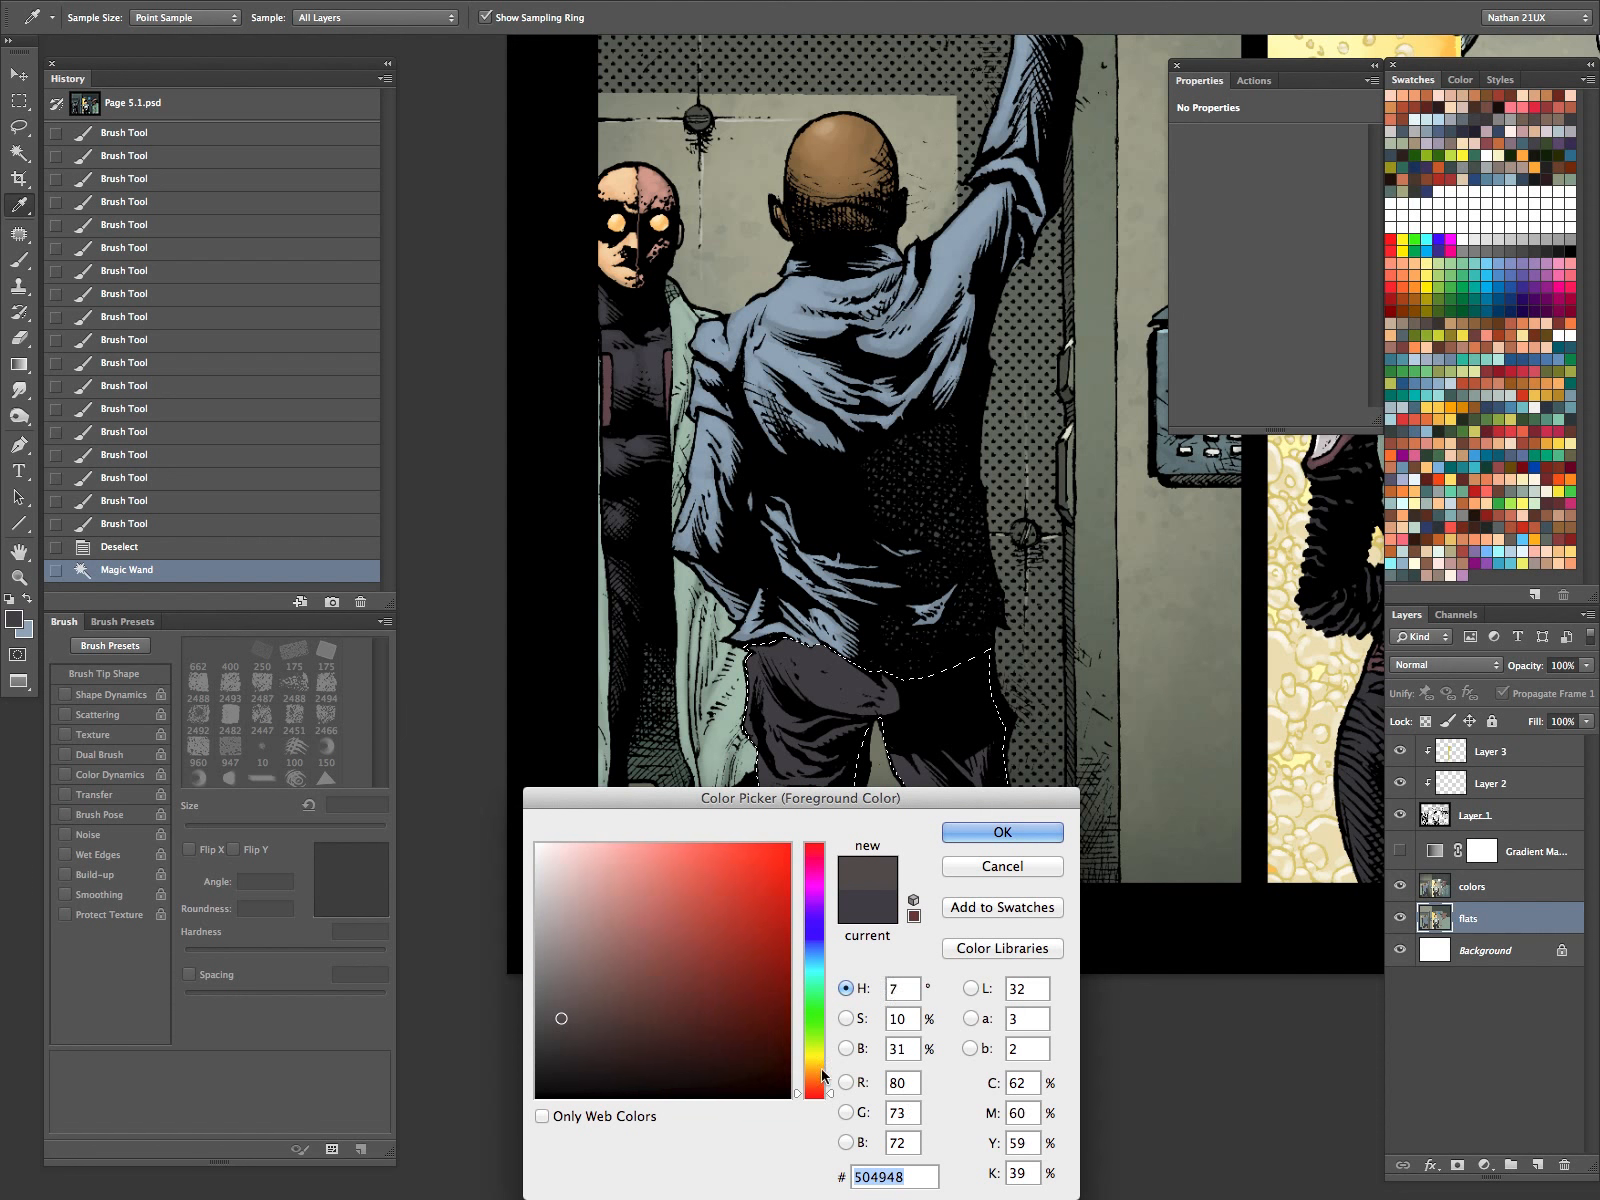
key(Return)
click(1399, 850)
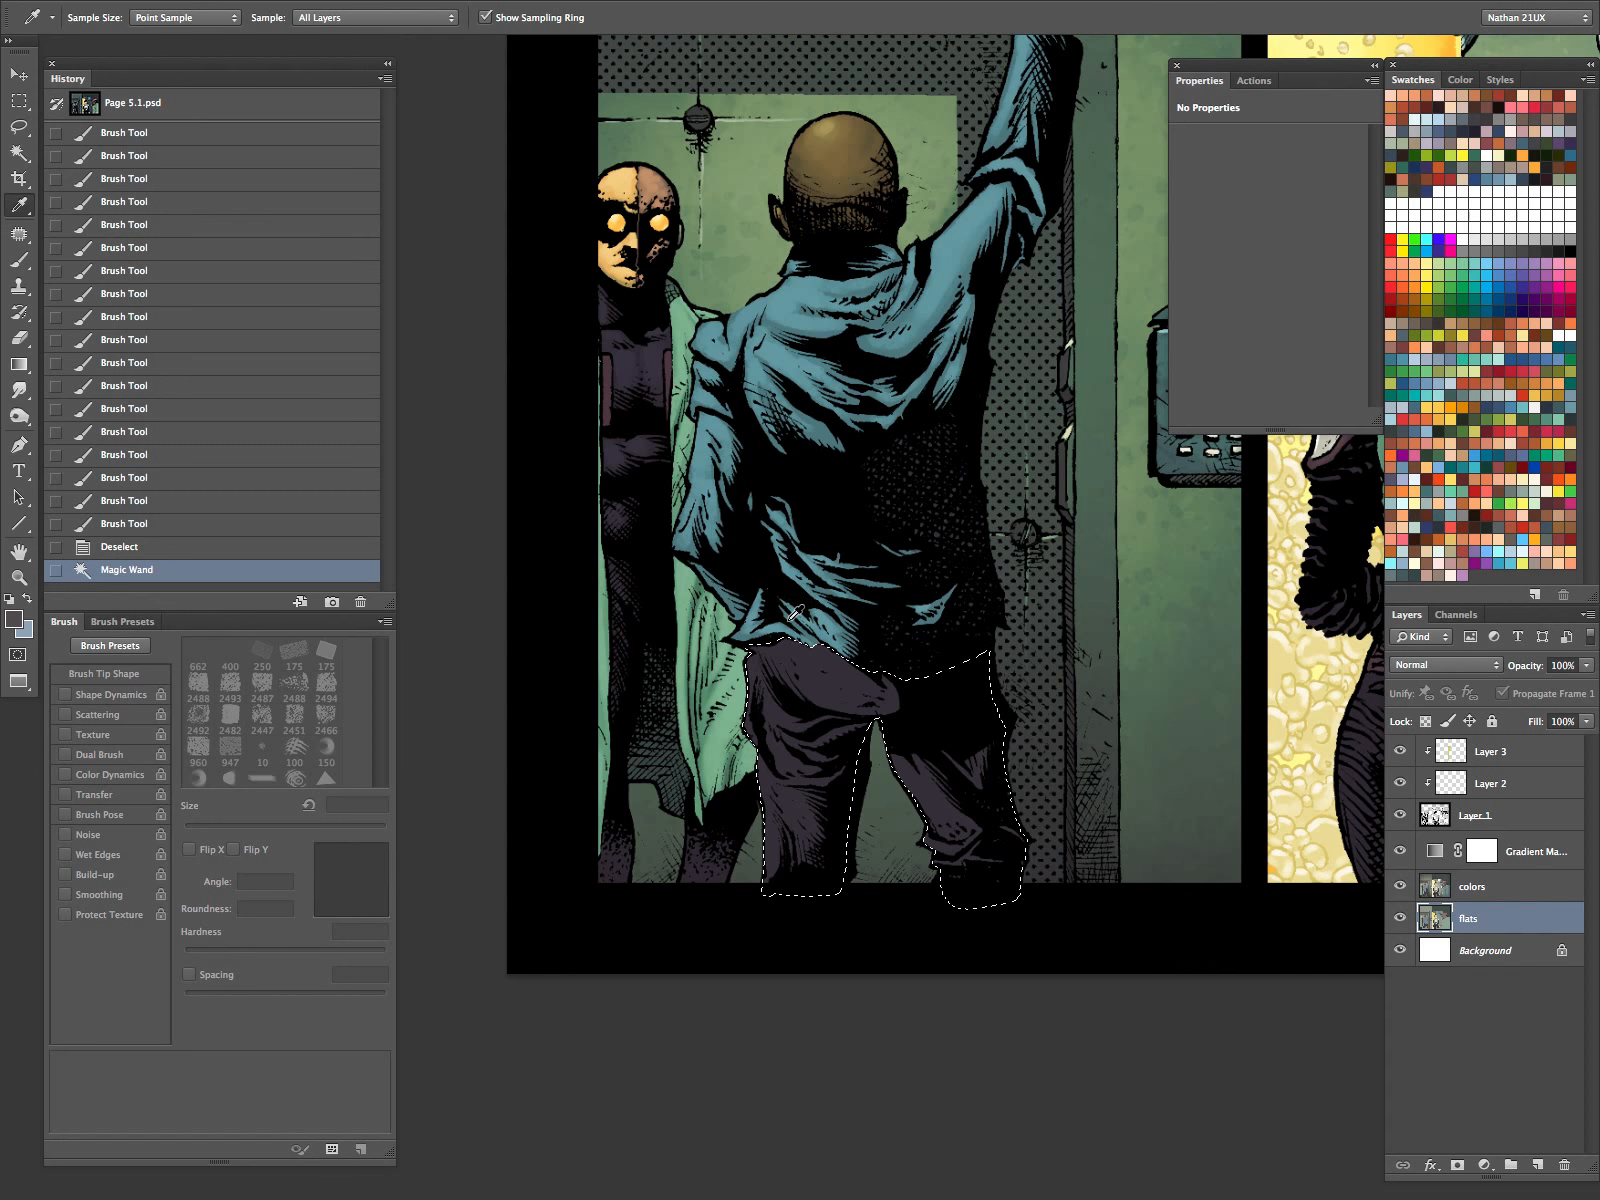
Undo the trial brush stroke on the trousers and make the colors layer active for painting.
key(b)
mouse_move(827, 677)
mouse_down()
mouse_move(862, 661)
mouse_move(849, 736)
mouse_up()
key(ctrl+z)
click(1440, 884)
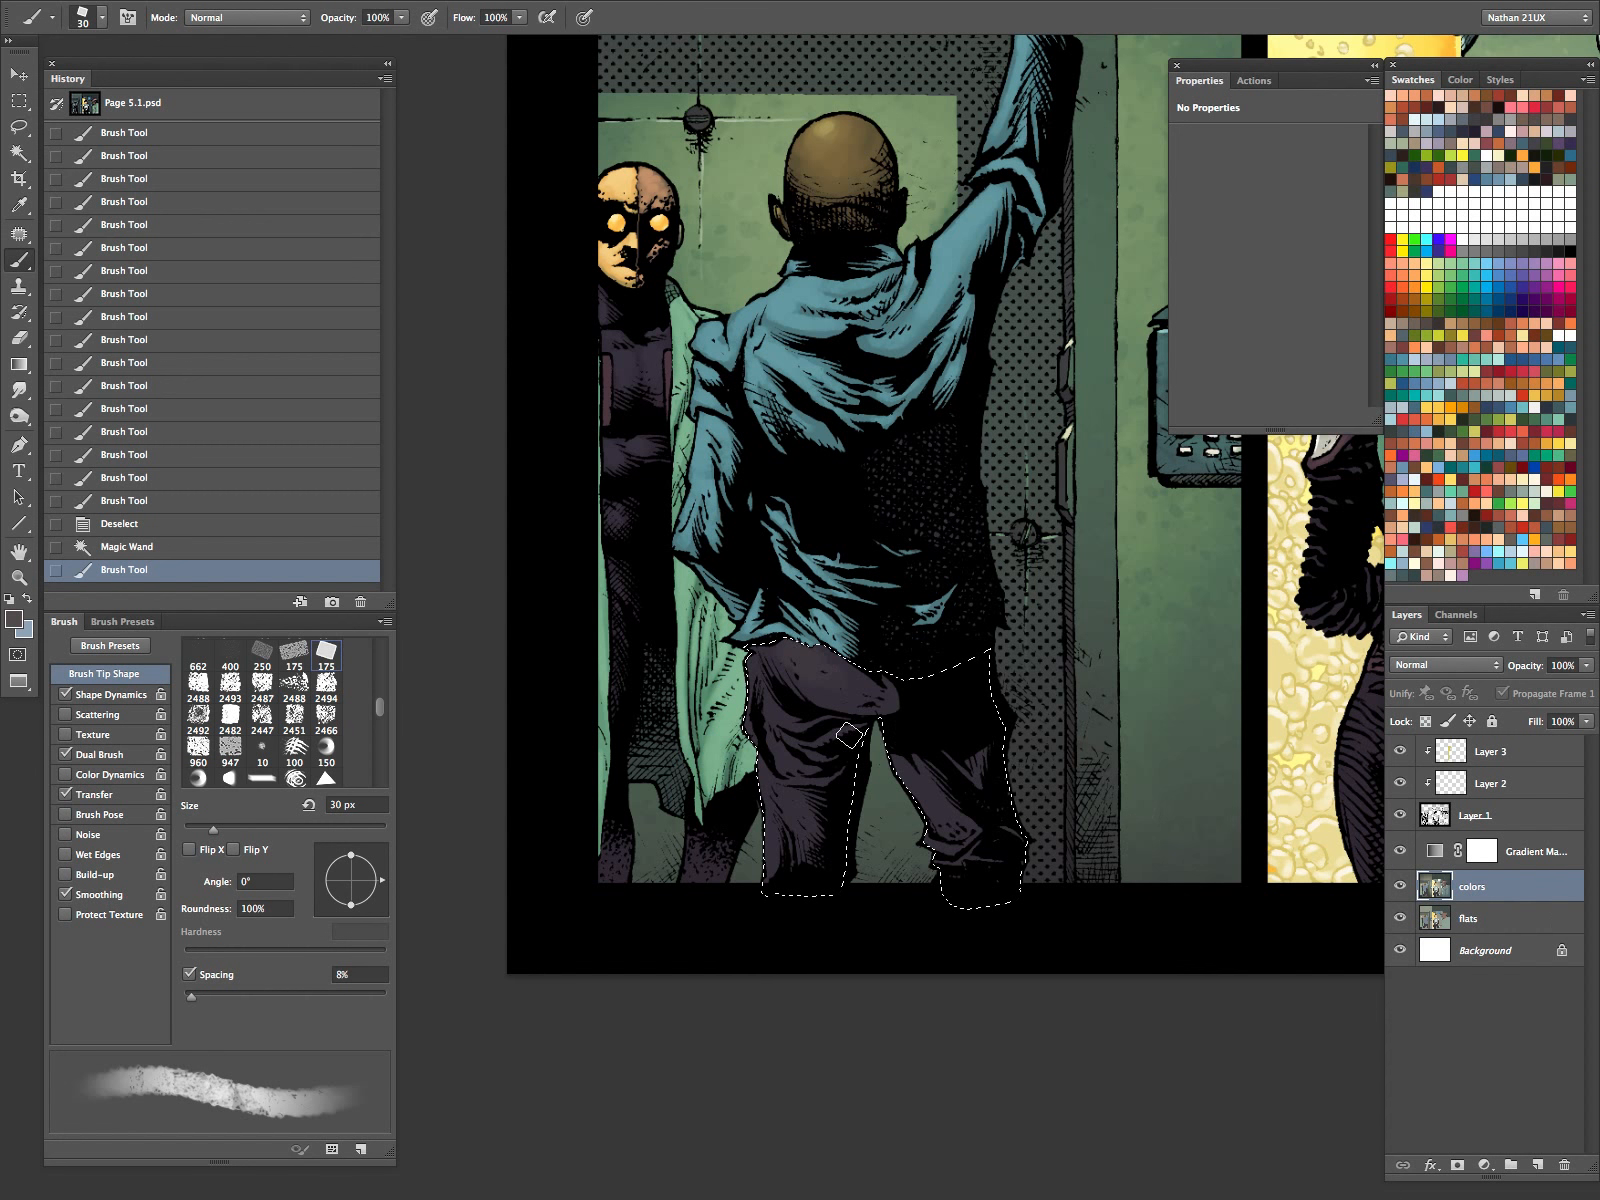
key(ctrl+z)
Highlight the upper folds of the trousers' right leg with a 20 px brush and a smaller one.
key(bracketleft)
key(bracketleft)
key(bracketleft)
key(bracketleft)
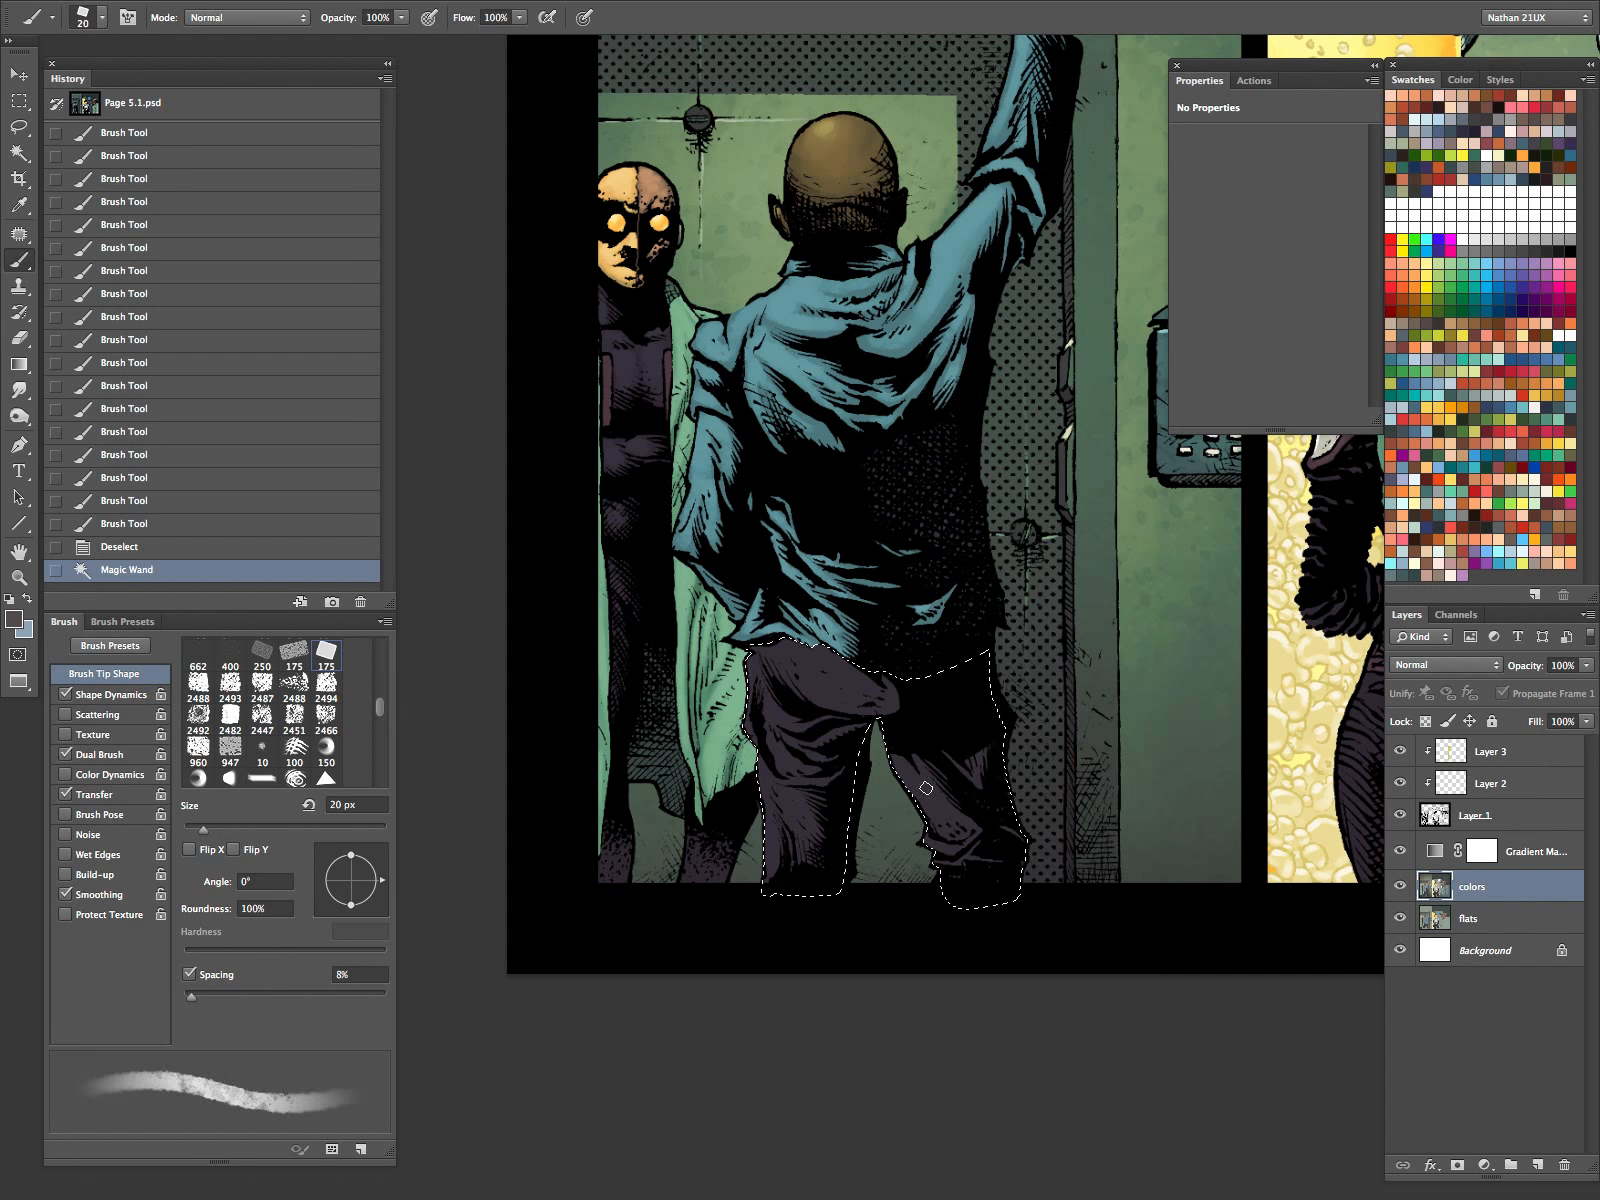
mouse_move(898, 757)
mouse_down()
mouse_move(972, 834)
mouse_move(950, 790)
mouse_up()
key(bracketright)
key(bracketleft)
key(bracketleft)
key(bracketleft)
drag(934, 745, 949, 730)
Add grey-brown highlights to the left thigh and the seat of the trousers with a 15 px brush.
key(bracketright)
drag(794, 728, 818, 738)
key(bracketright)
key(bracketright)
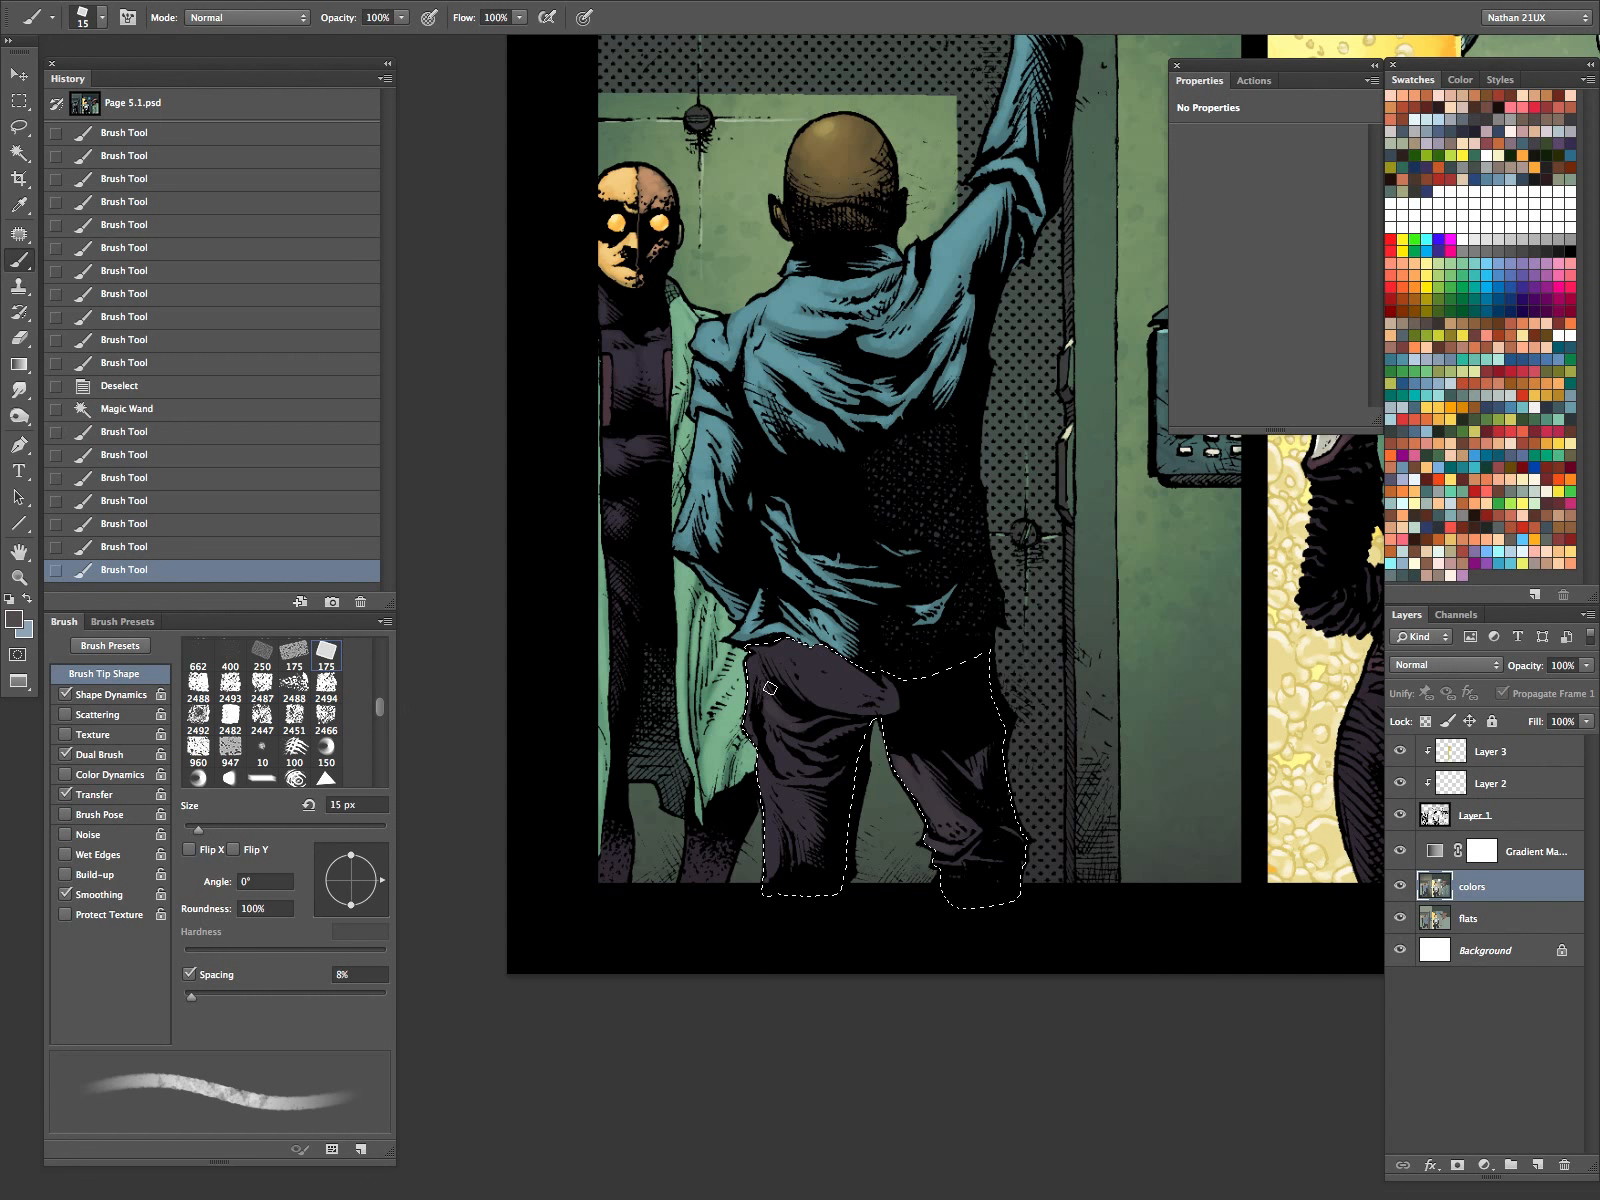
drag(790, 652, 825, 672)
key(bracketright)
key(bracketright)
key(bracketright)
key(bracketleft)
key(bracketleft)
key(bracketleft)
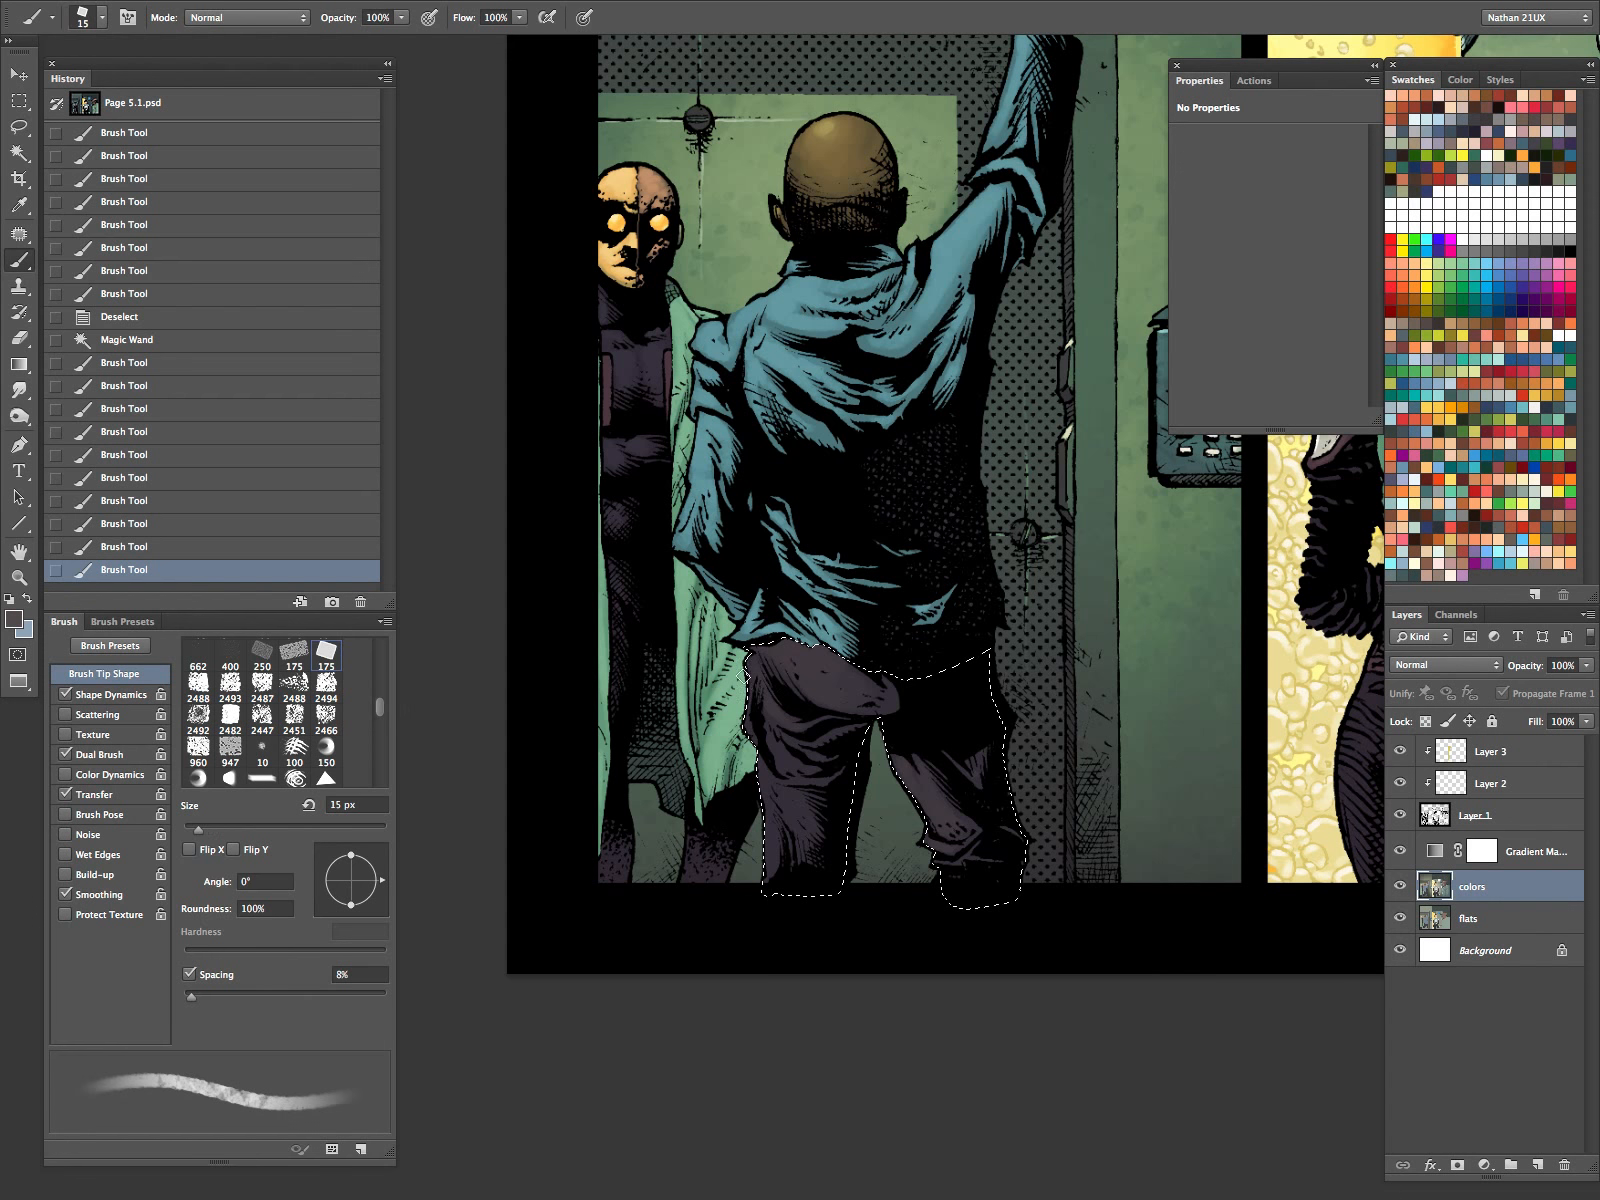
key(bracketleft)
mouse_move(762, 708)
mouse_down()
mouse_move(812, 778)
mouse_move(781, 862)
mouse_move(827, 675)
mouse_up()
Lighten the foreground colour slightly and build up the trouser highlights with brush sizes between 30 px and 10 px.
key(bracketright)
key(bracketright)
key(bracketright)
key(bracketleft)
key(bracketleft)
click(14, 617)
drag(563, 1020, 568, 1008)
key(Return)
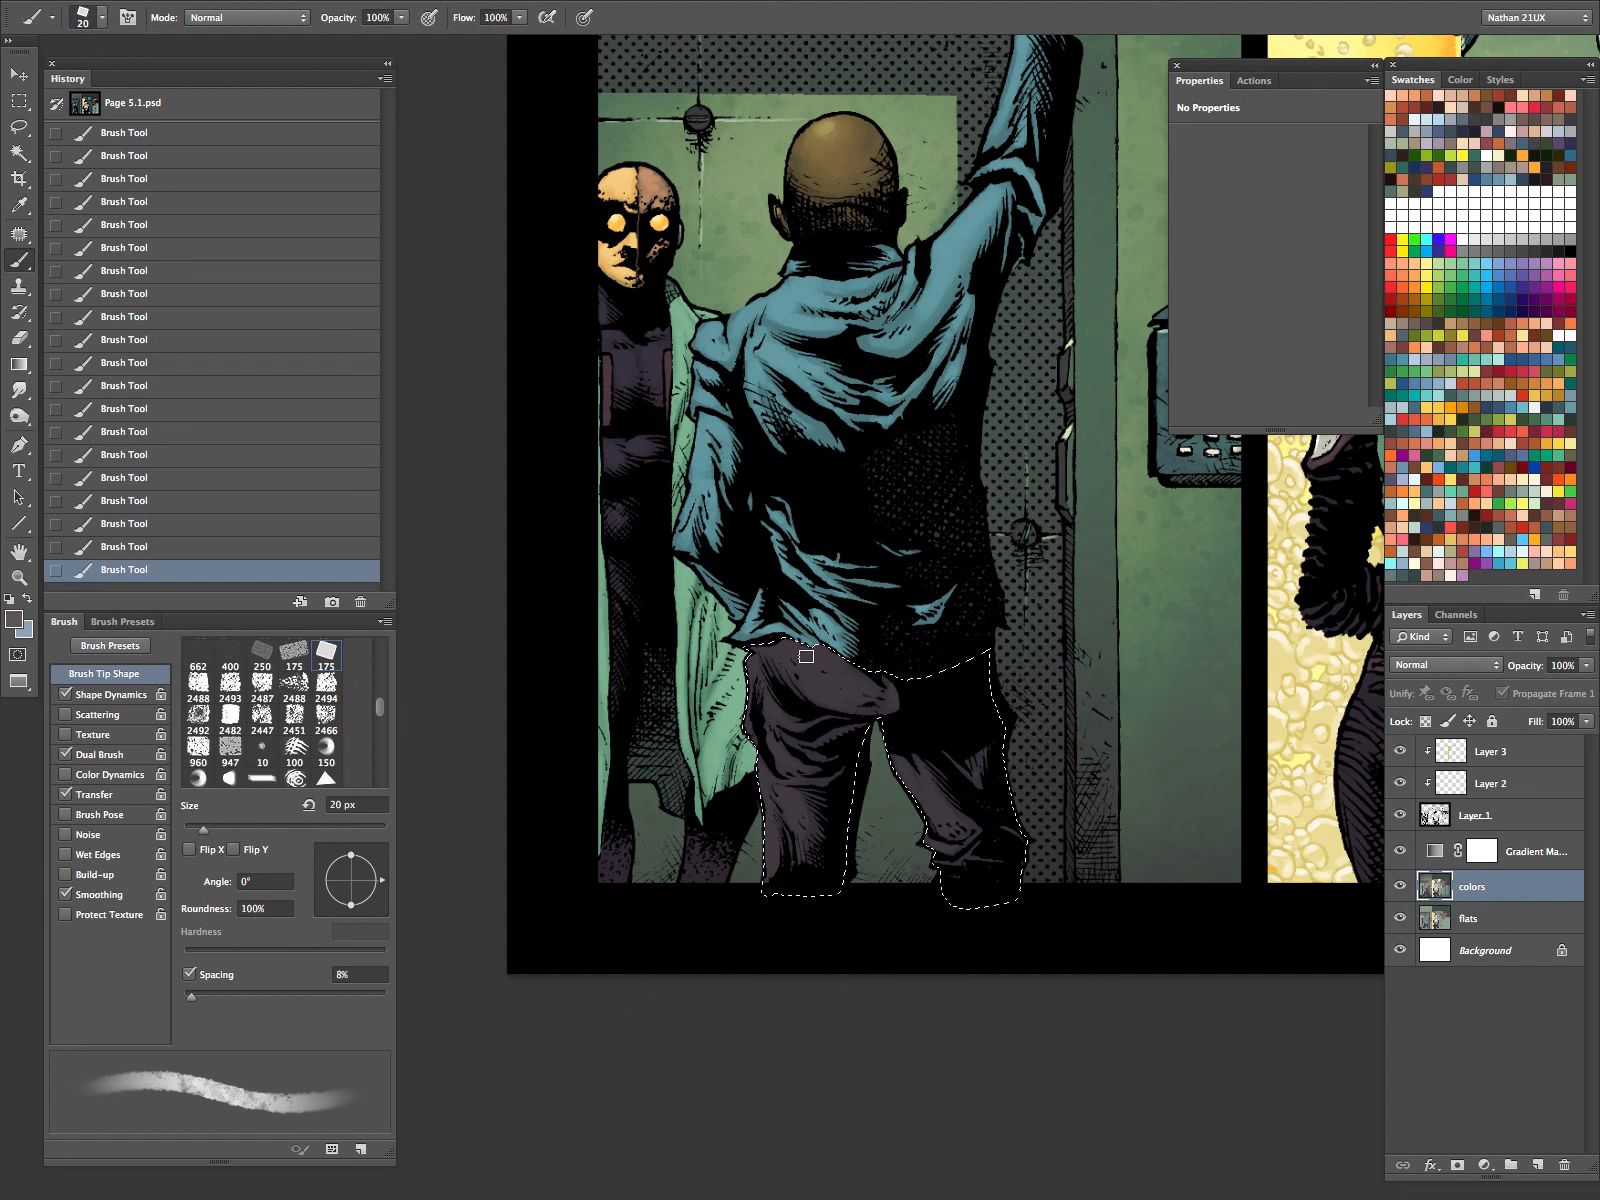
key(bracketright)
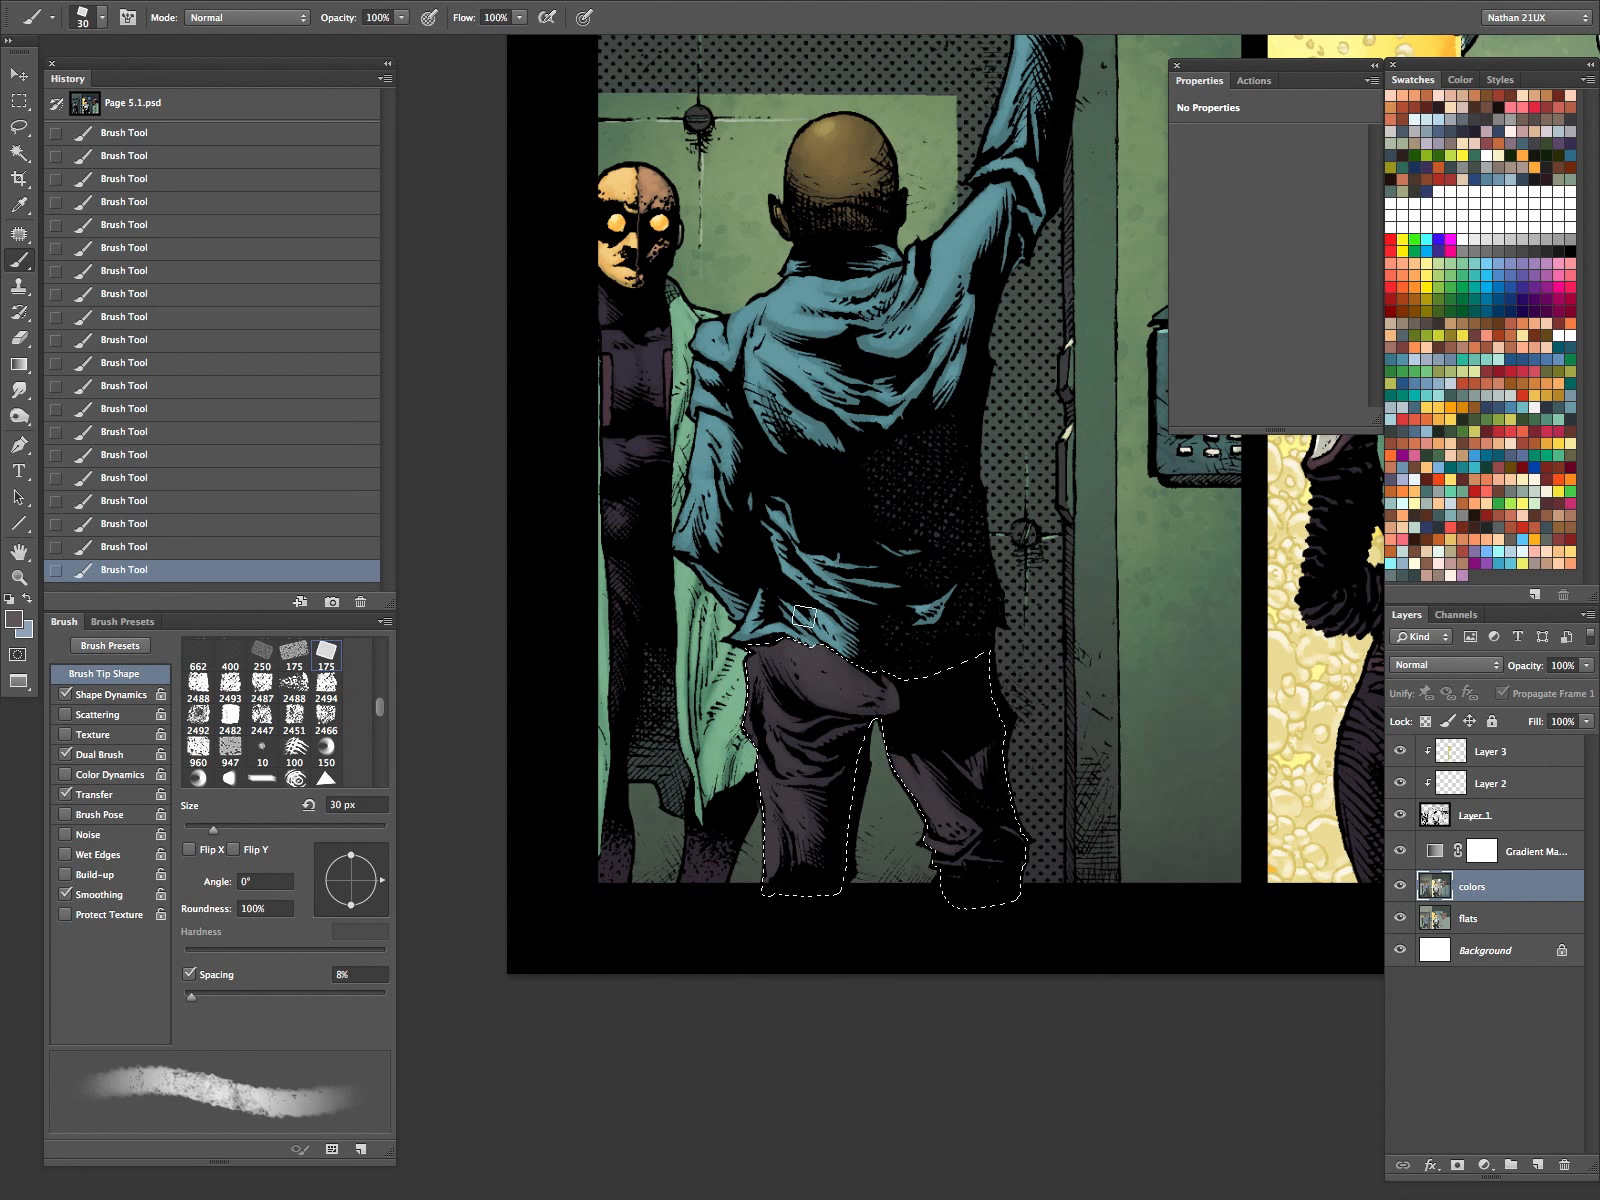
key(bracketleft)
key(bracketleft)
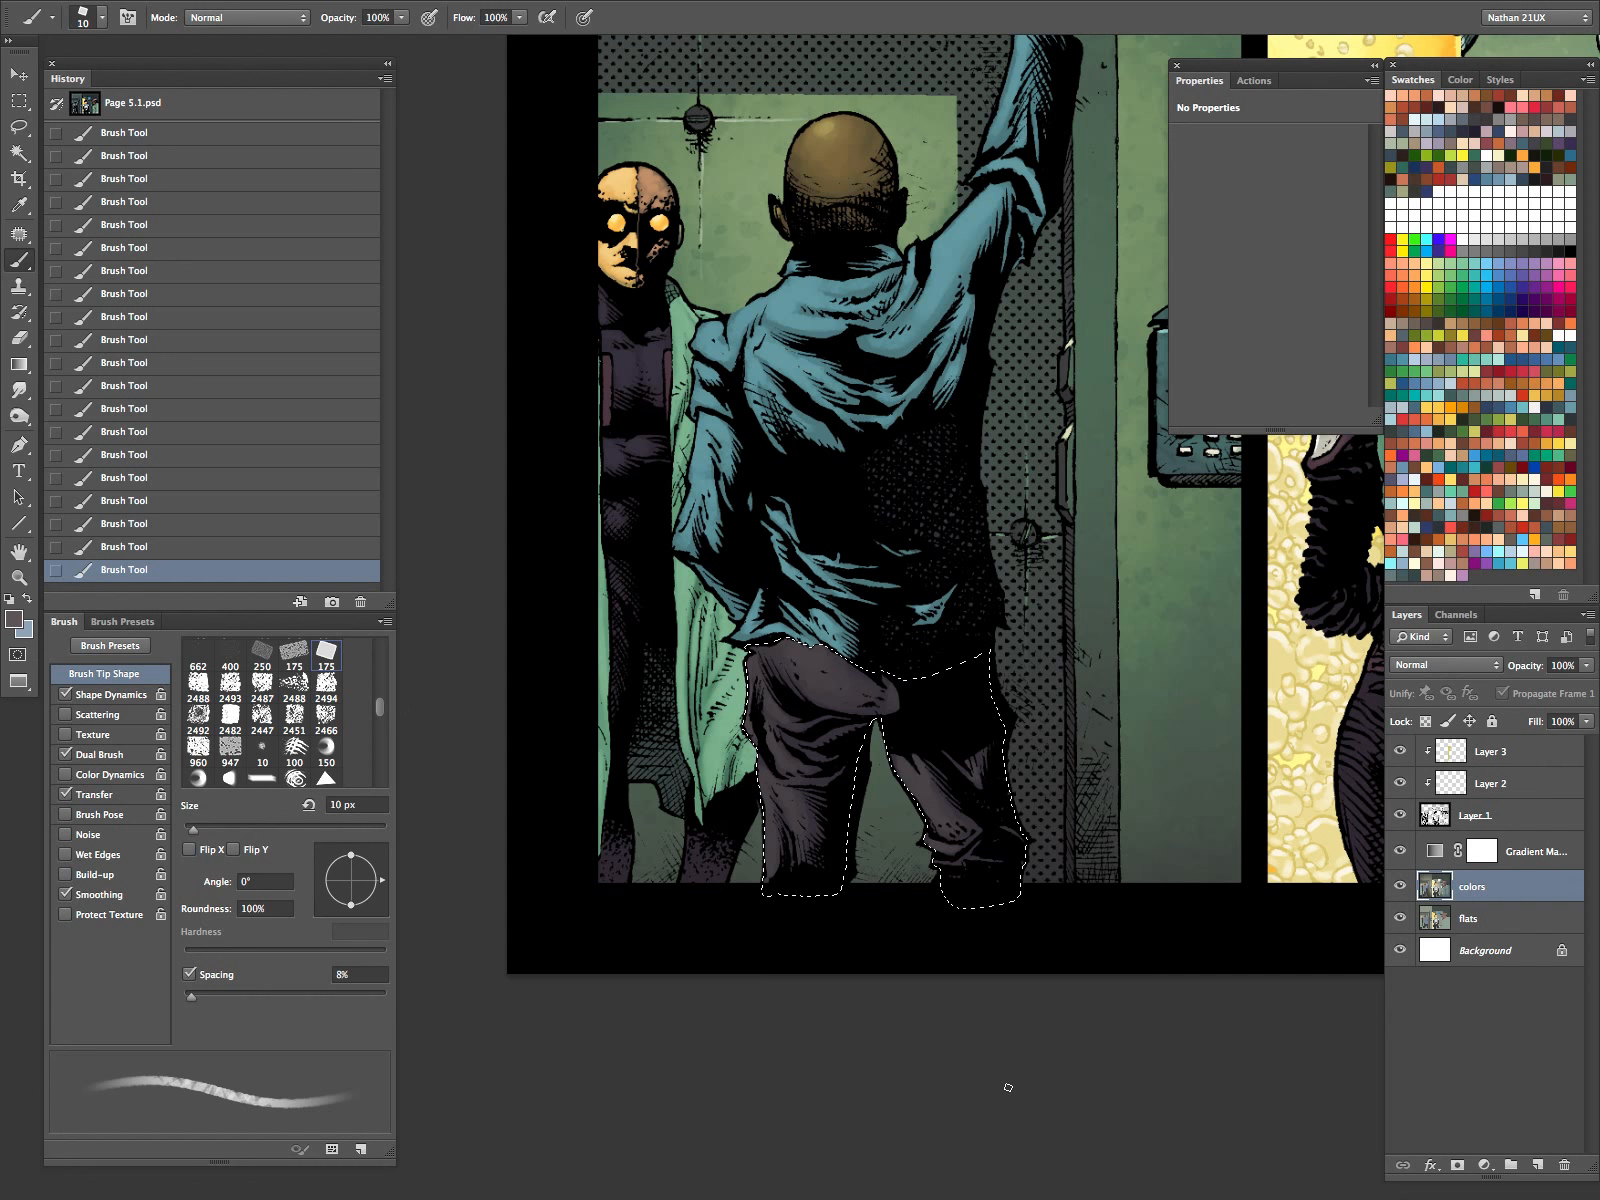
Clear the trousers selection, review the whole of Page 5.1 and return to the floating document windows.
key(z)
drag(1066, 763, 993, 857)
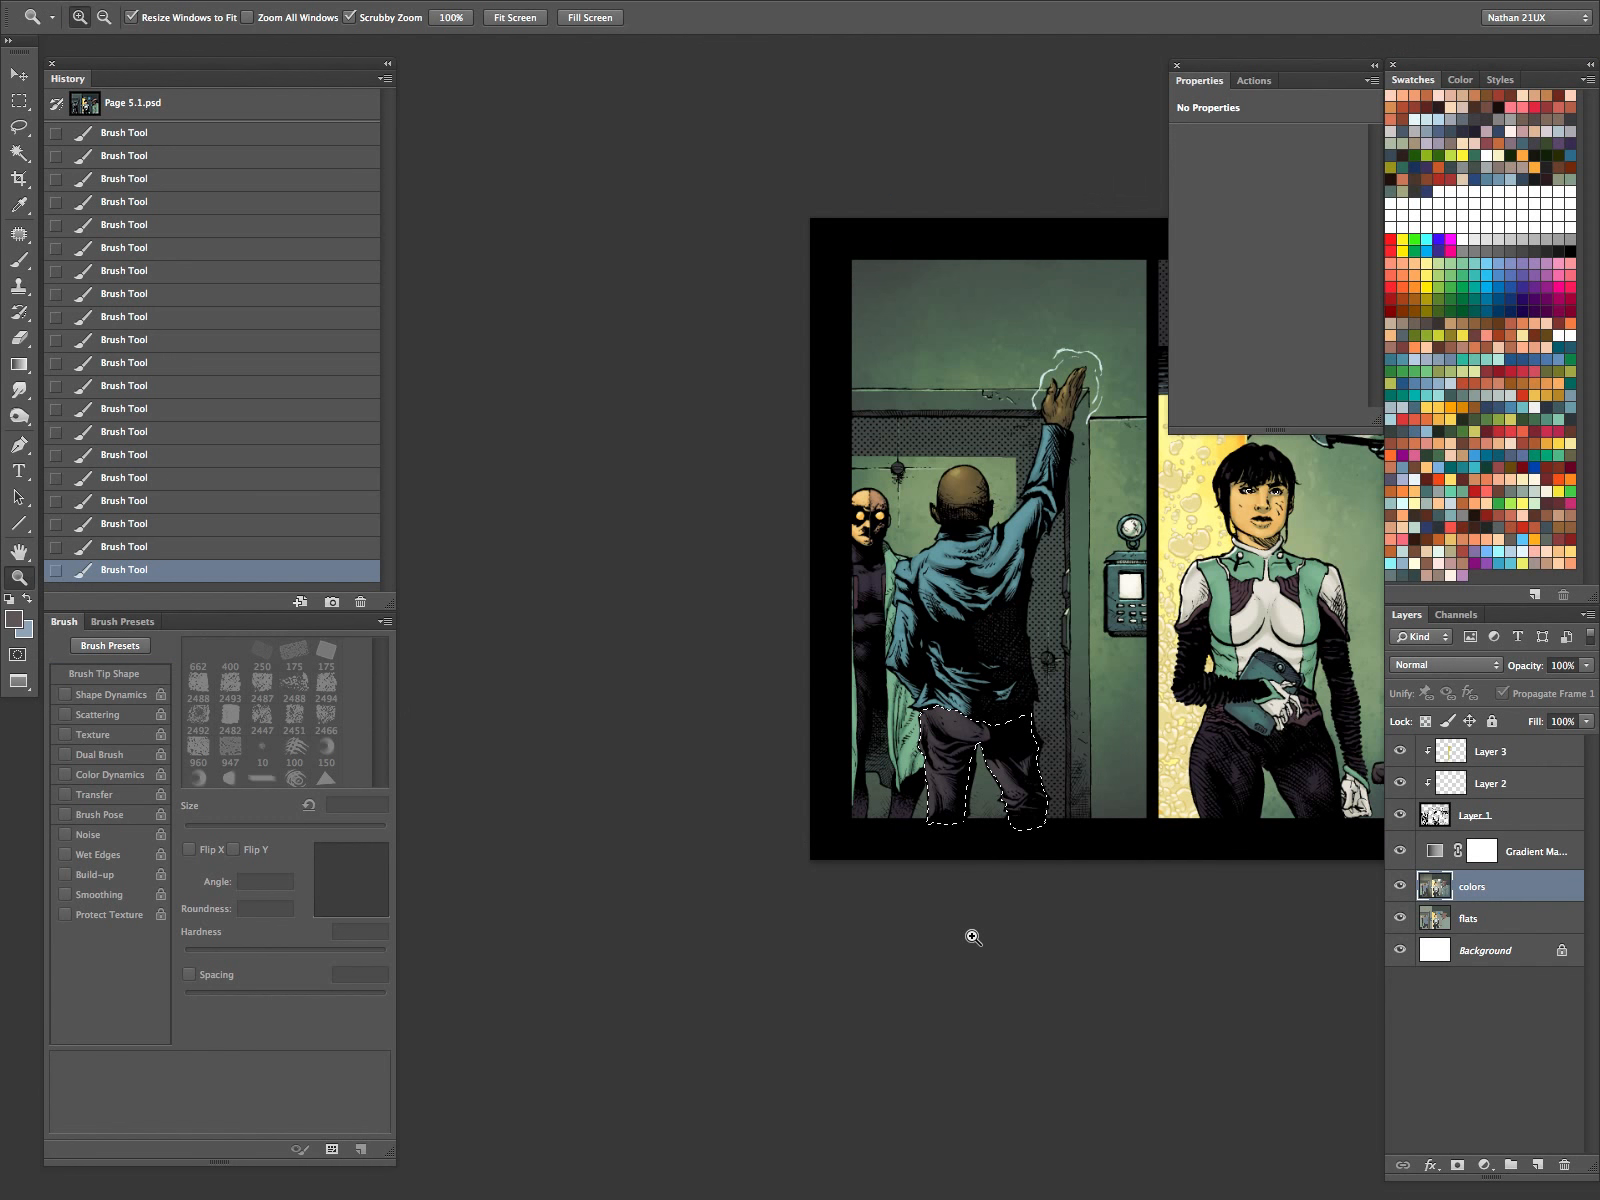
drag(1060, 740, 1081, 708)
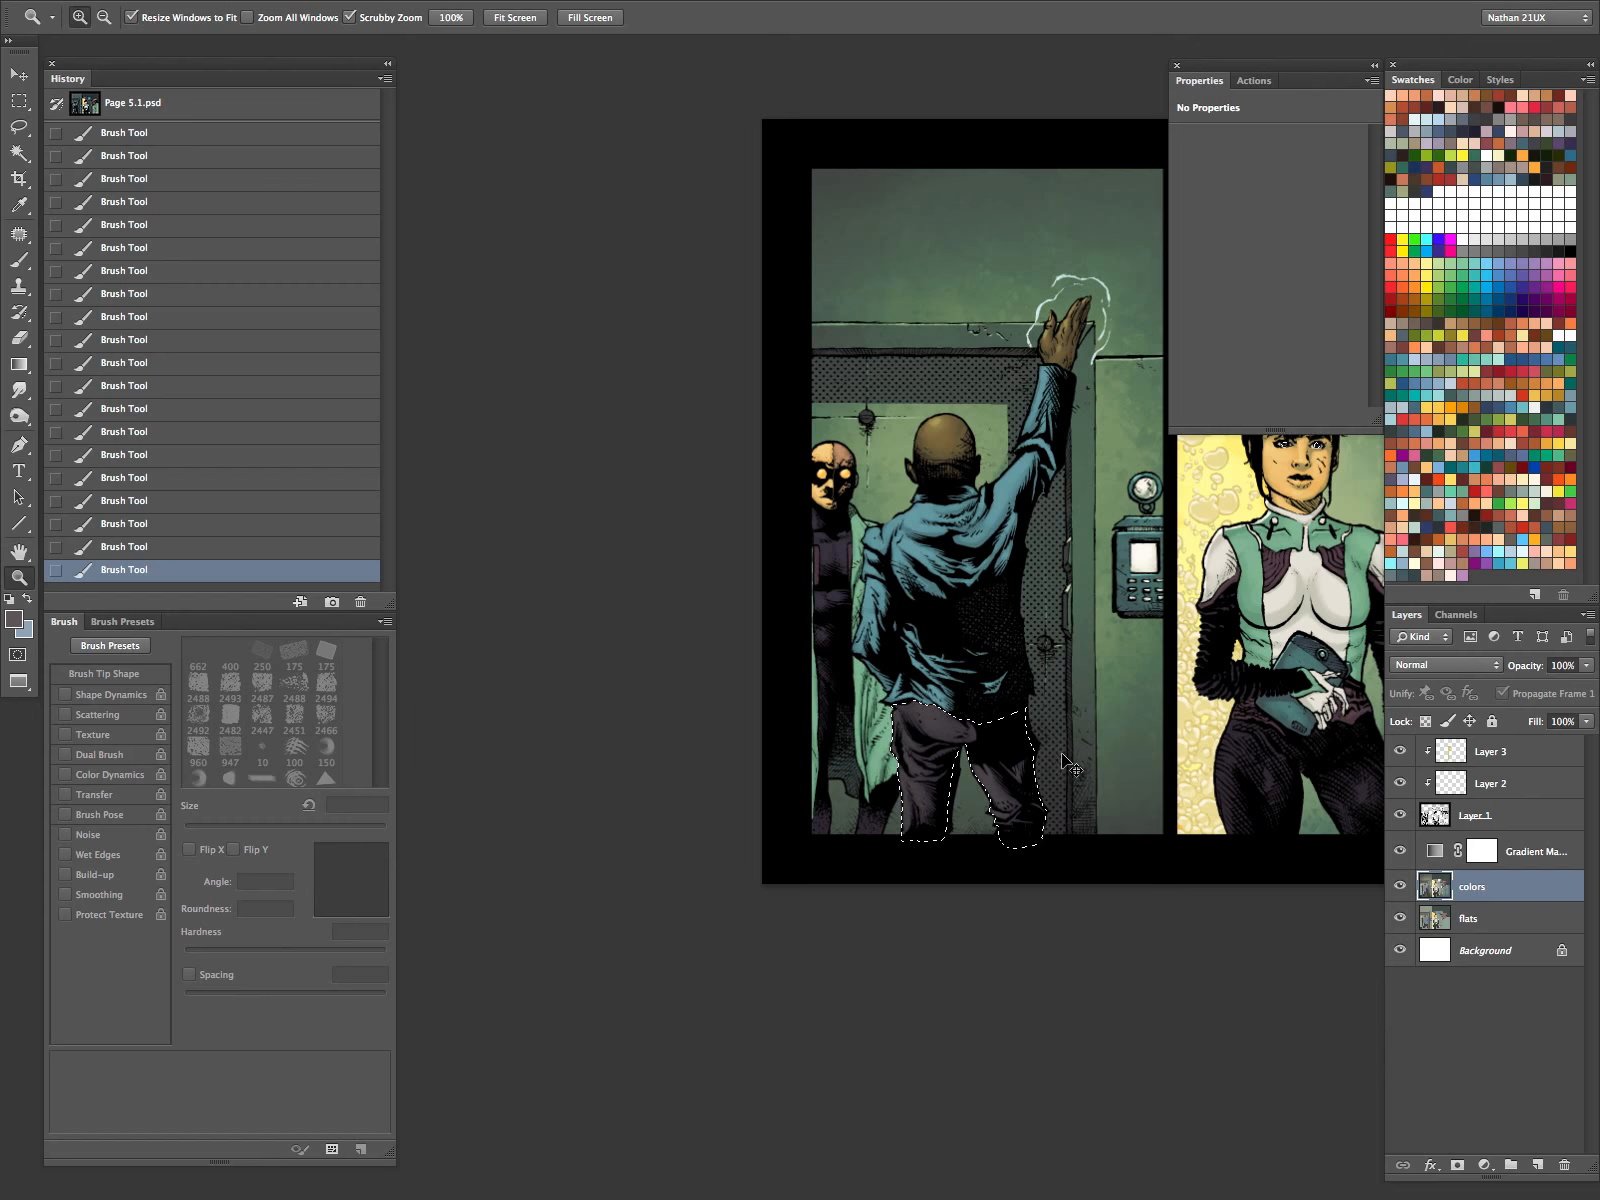
key(super+d)
drag(1116, 724, 989, 843)
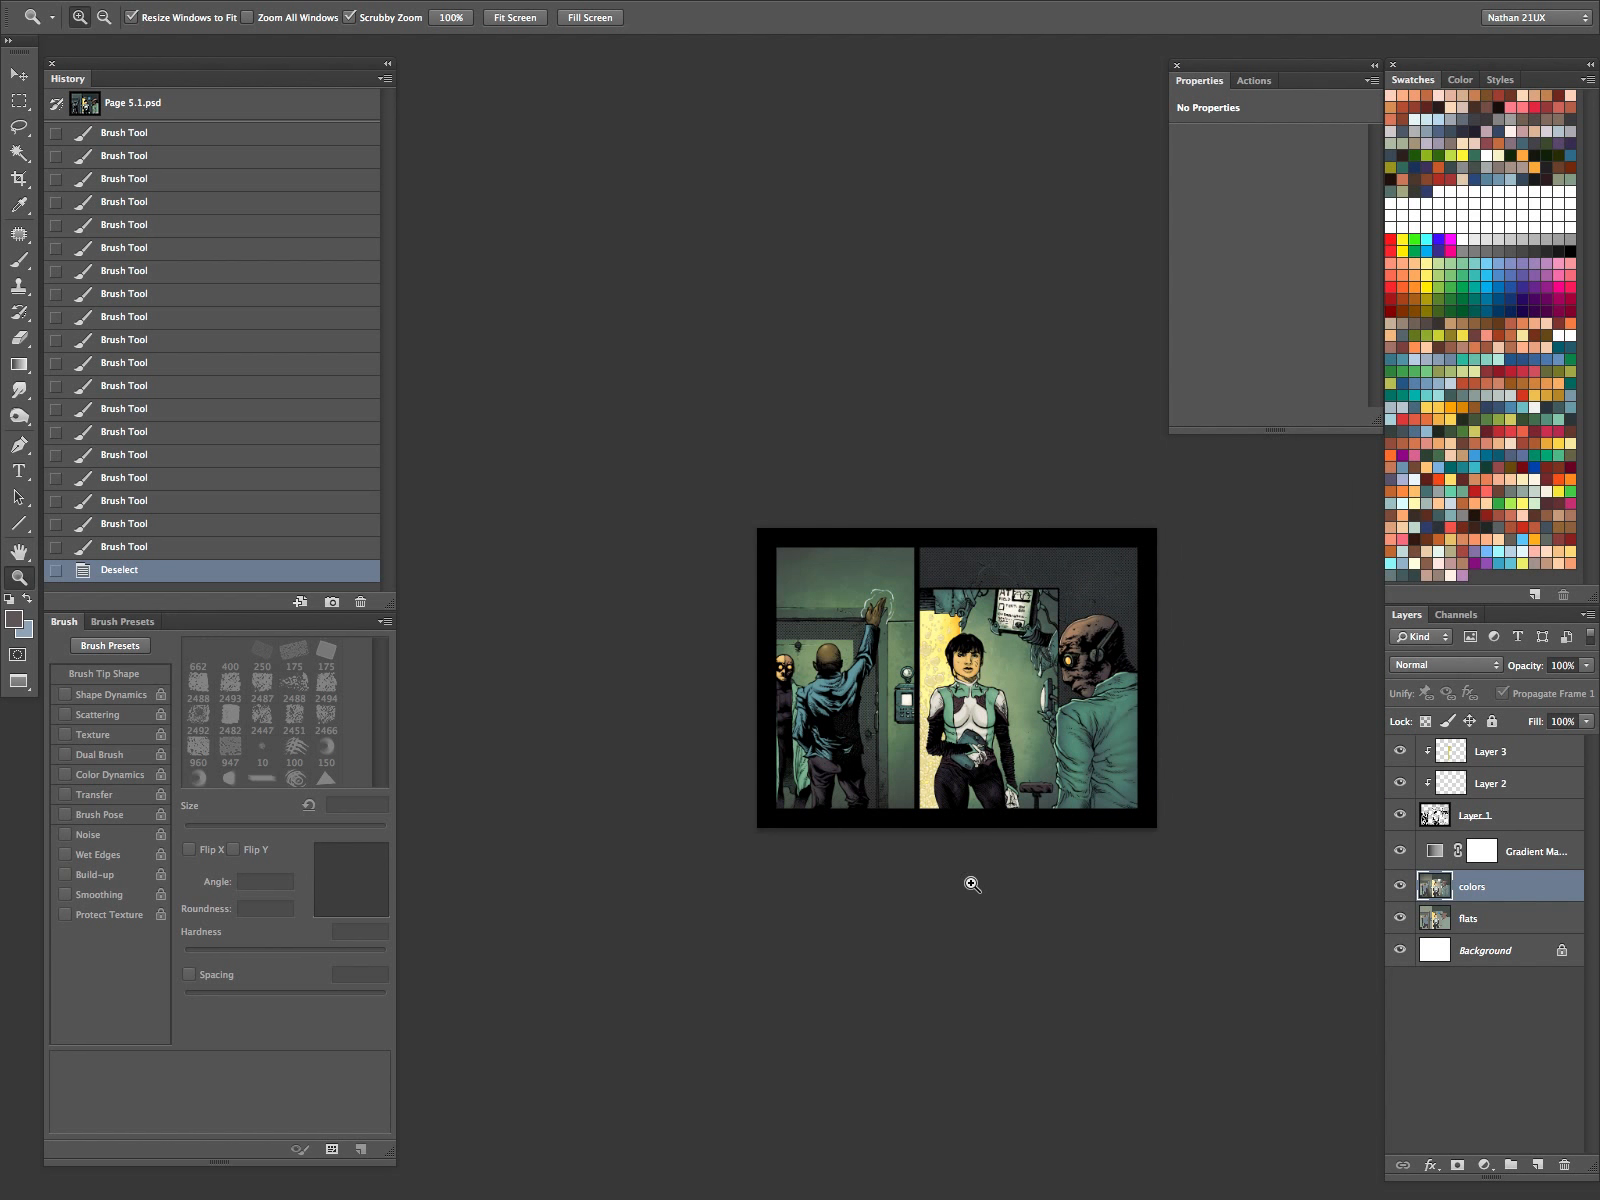
key(f)
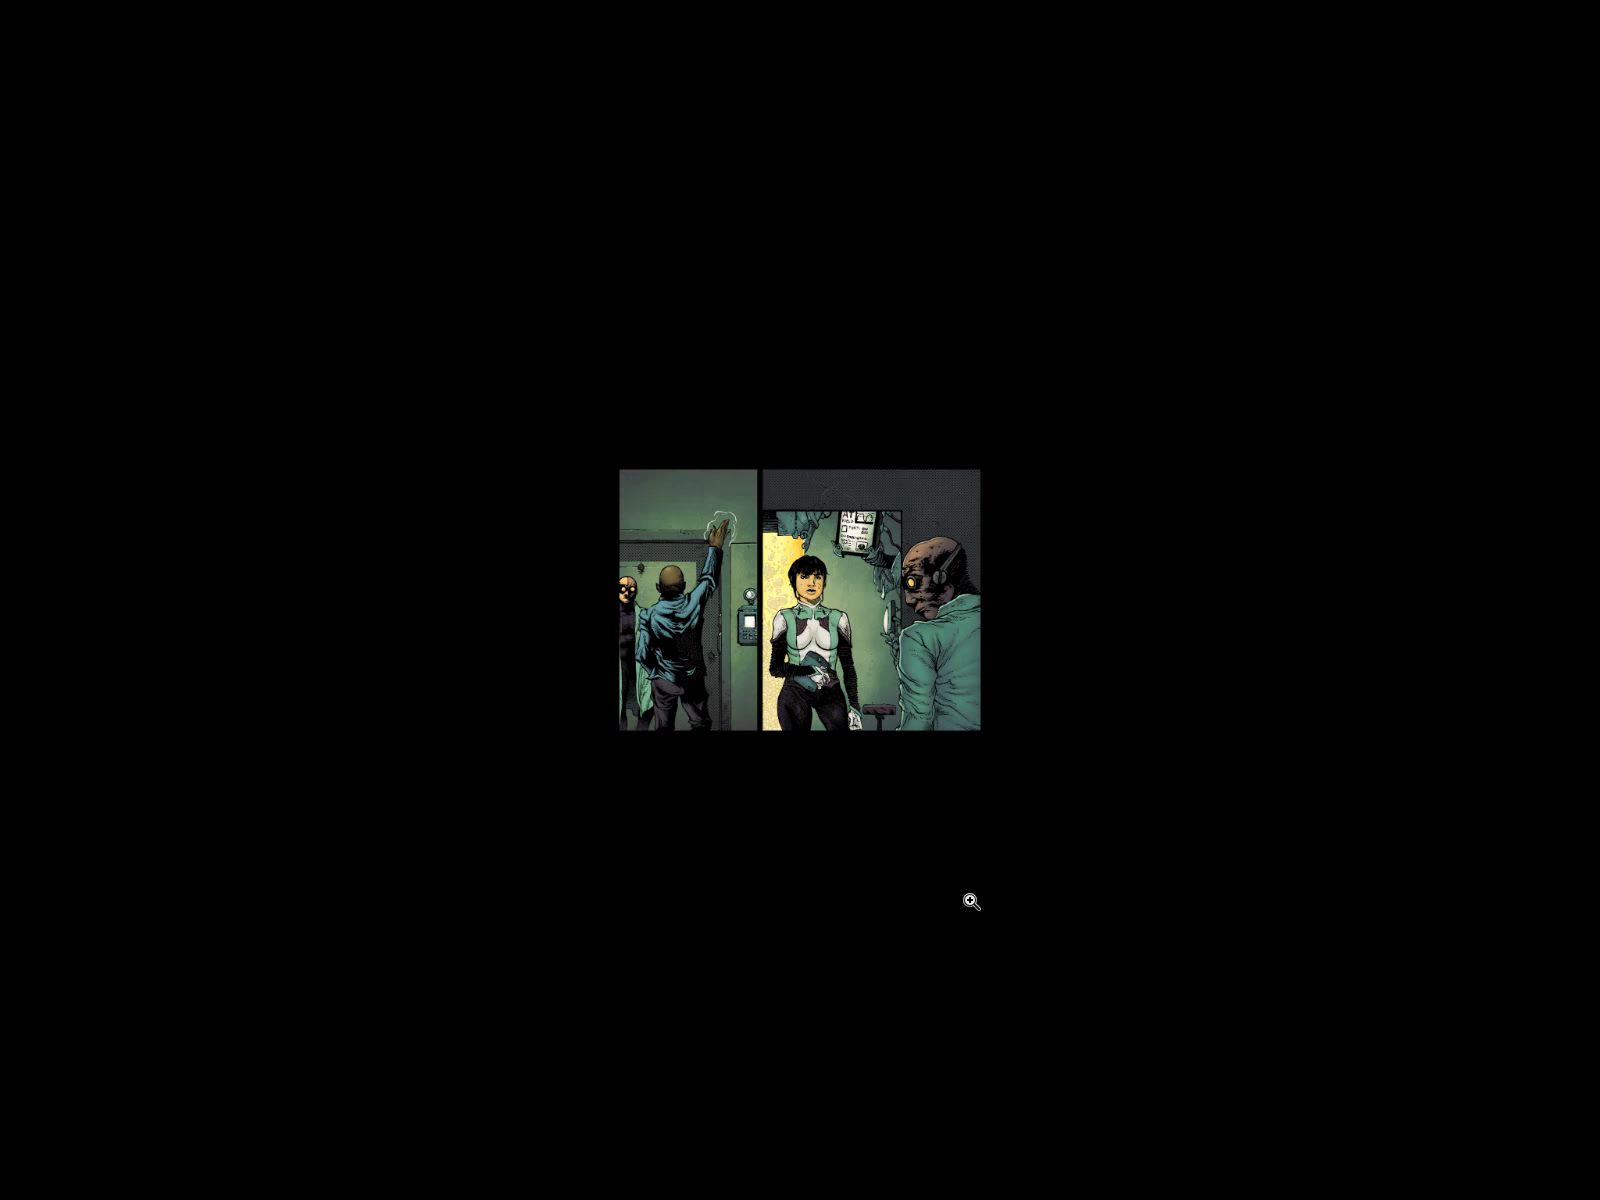
key(f)
key(Tab)
On Page 4.2, show the line art and its clipped layers over the gradient-mapped colours and fit the page at 25%.
click(595, 585)
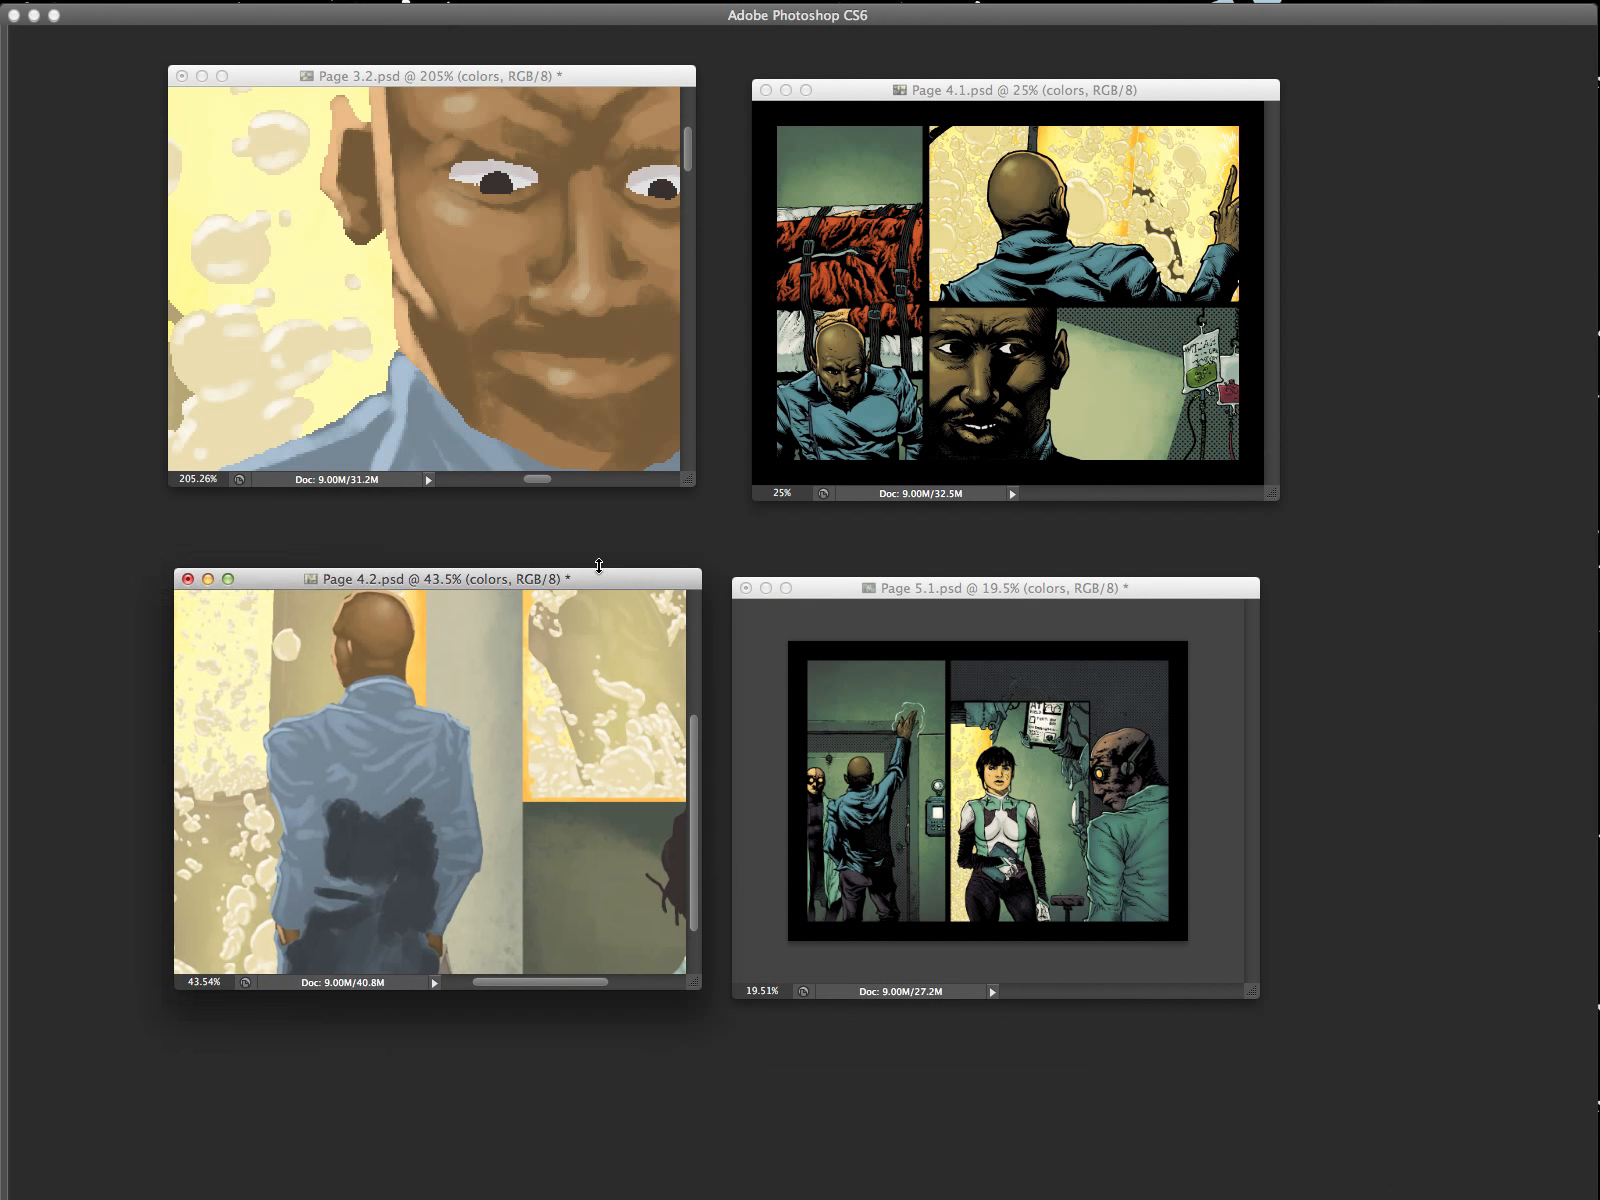
key(Tab)
click(1400, 883)
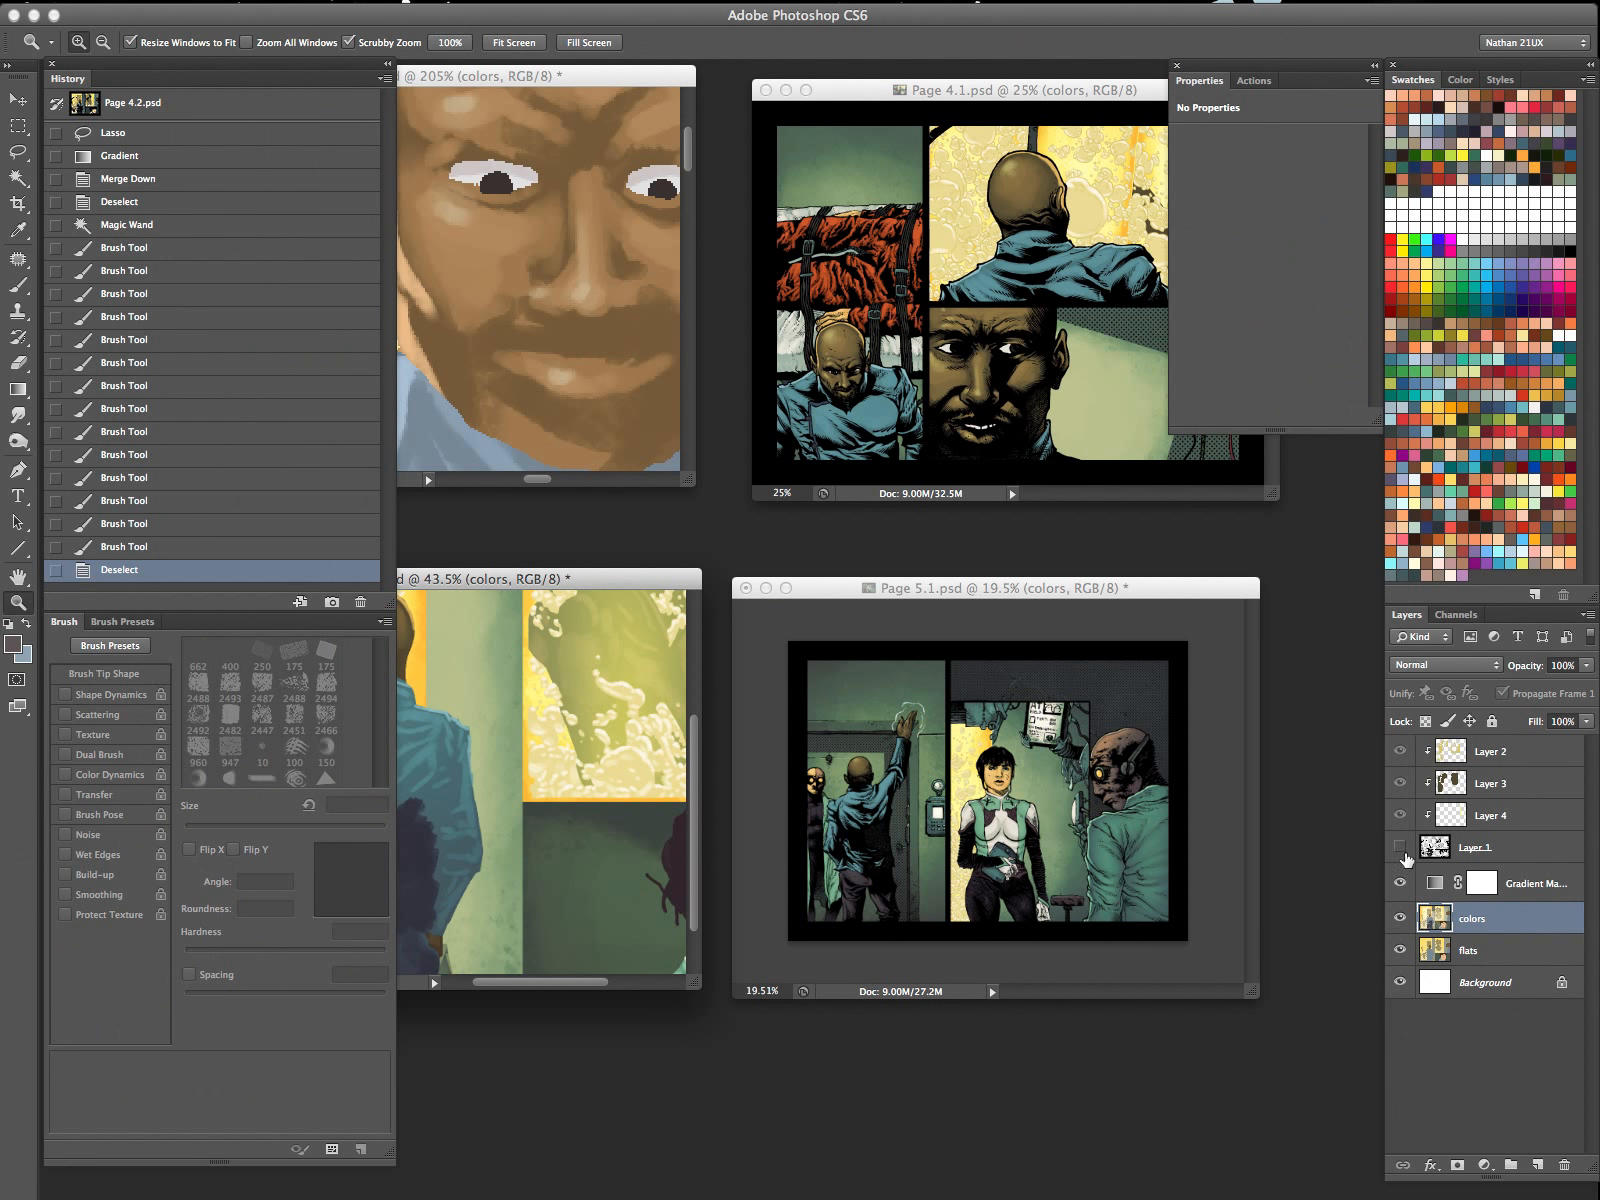
click(1401, 849)
key(super+minus)
key(super+minus)
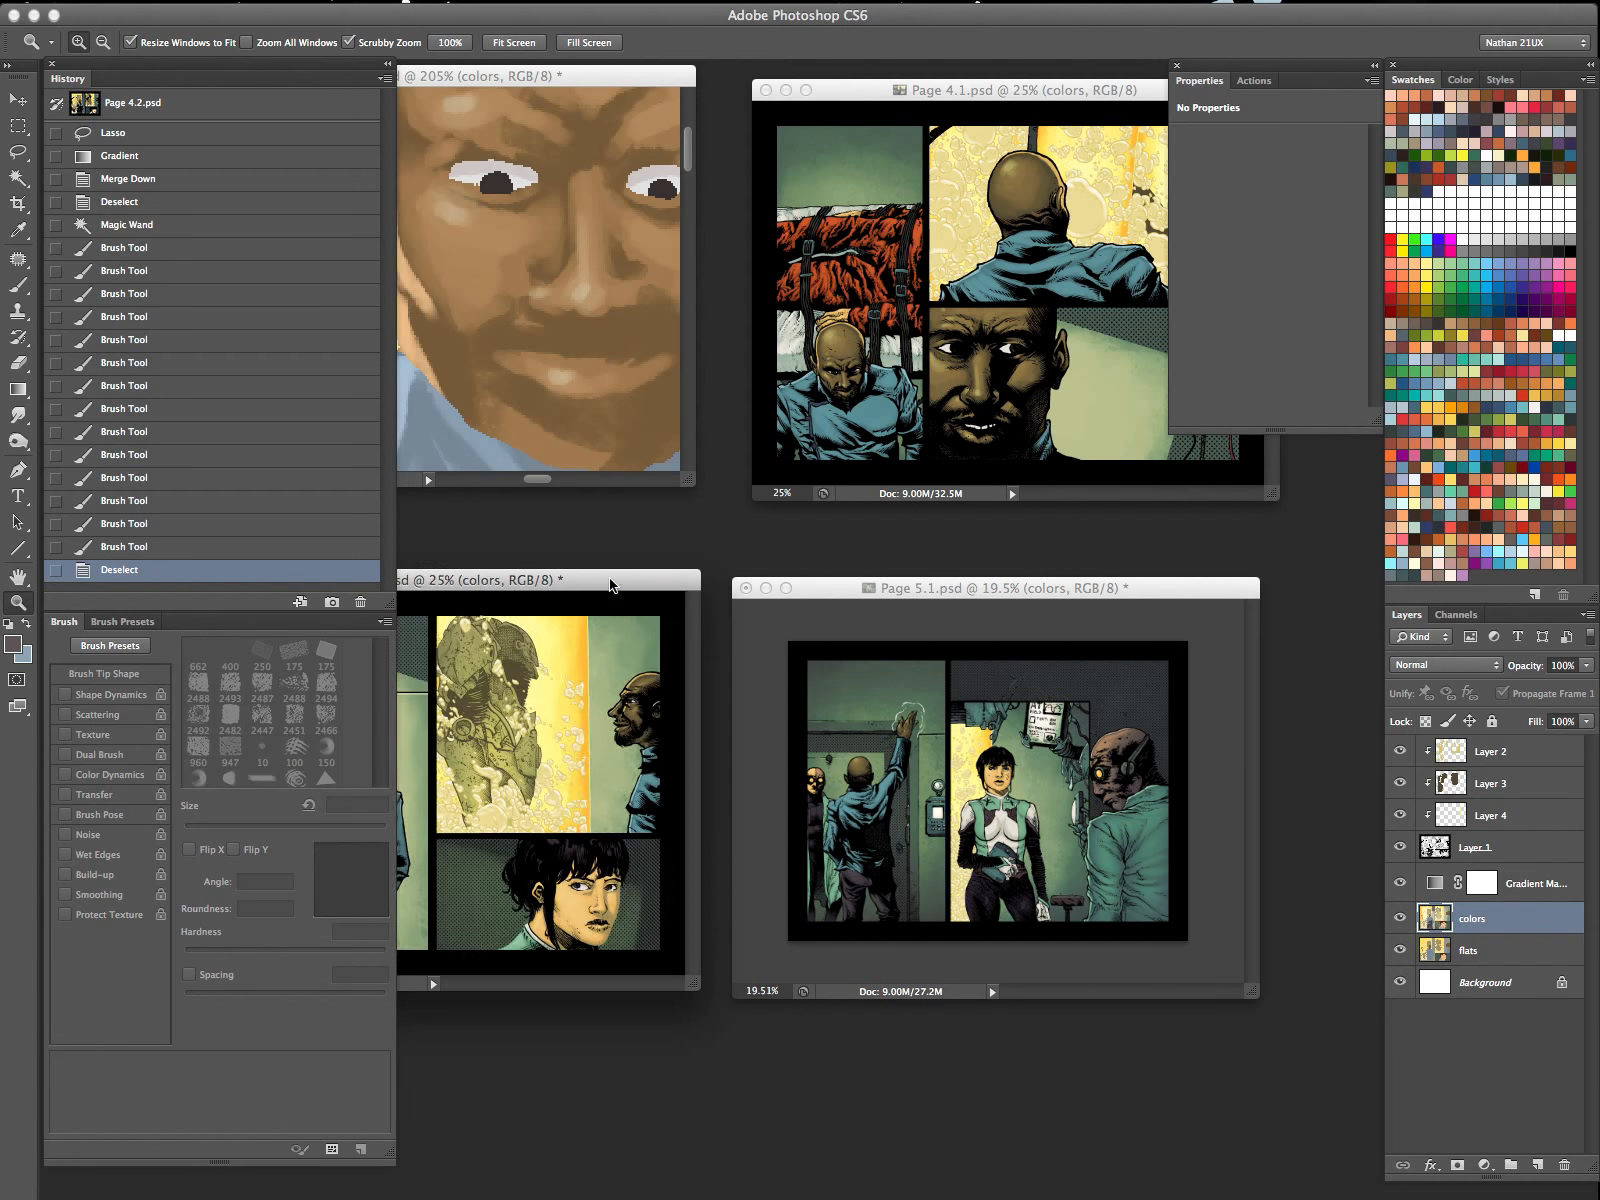
key(Tab)
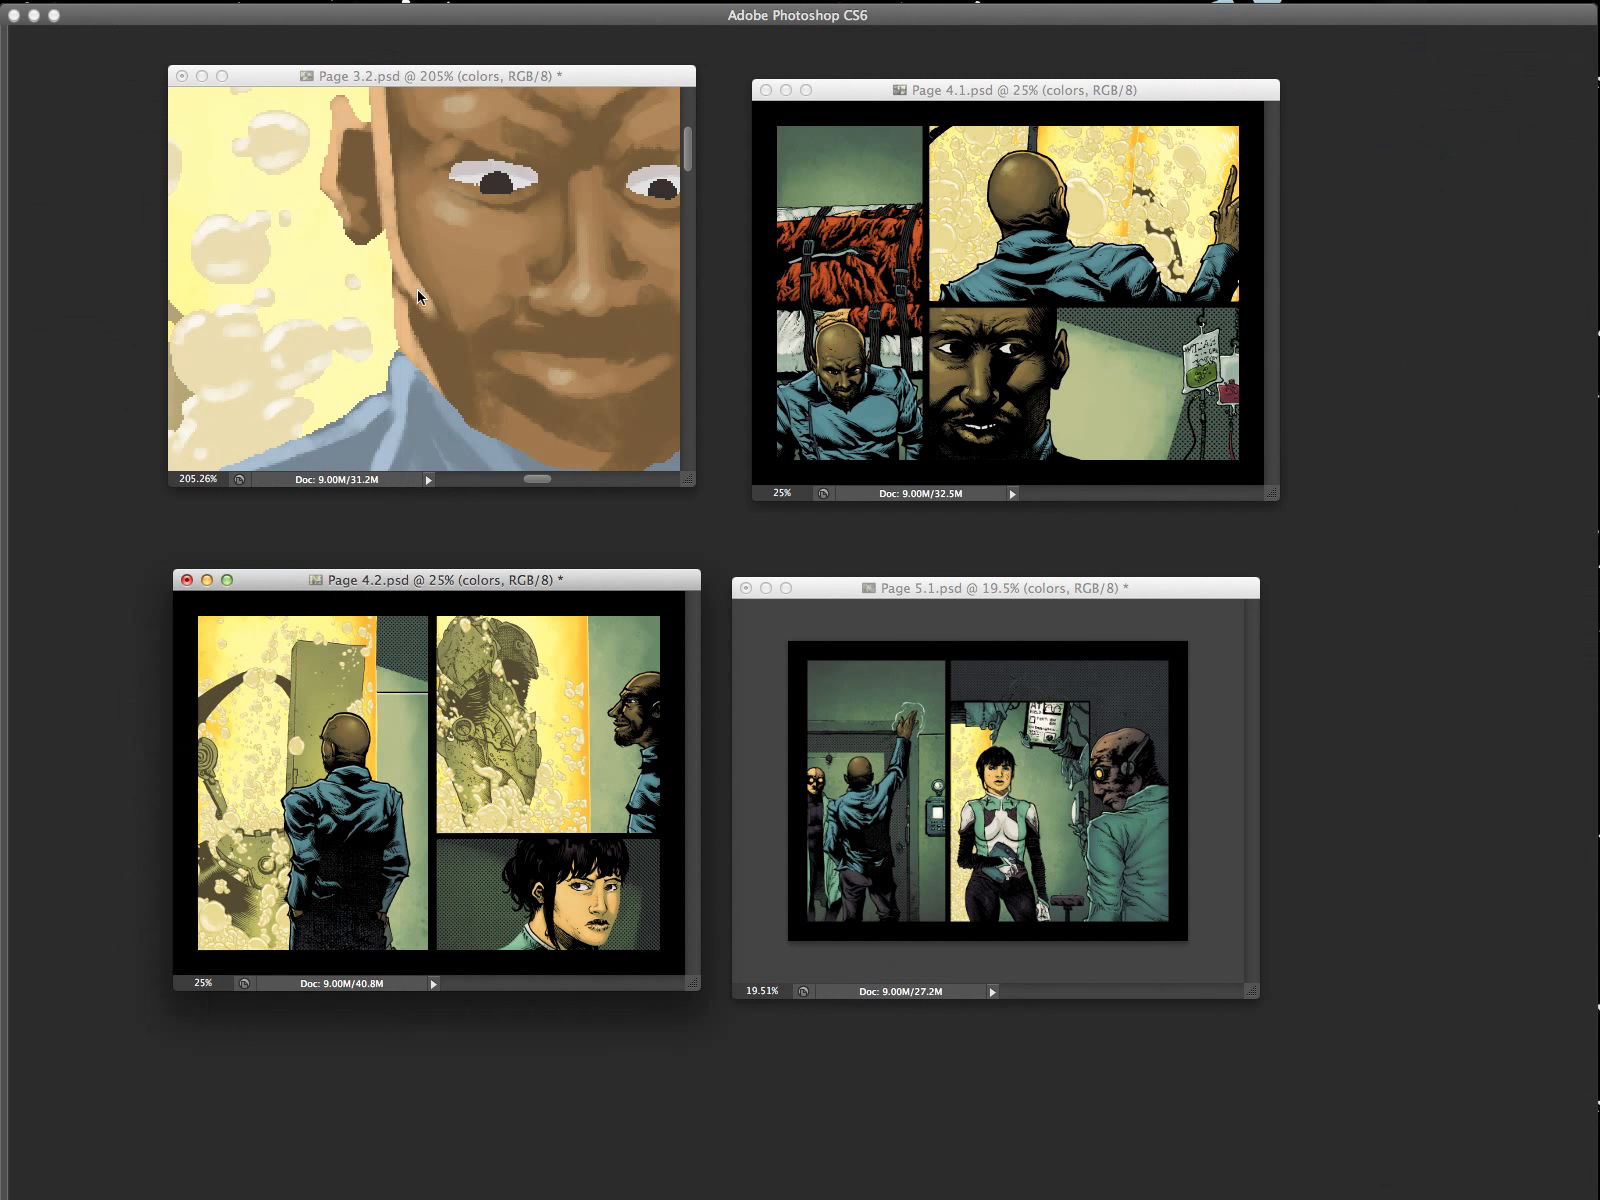
On Page 3.2, show the line art and its clipped layers again and display the whole page at 25%.
click(584, 80)
key(Tab)
key(super+minus)
key(super+minus)
key(super+minus)
key(super+minus)
key(super+minus)
key(super+minus)
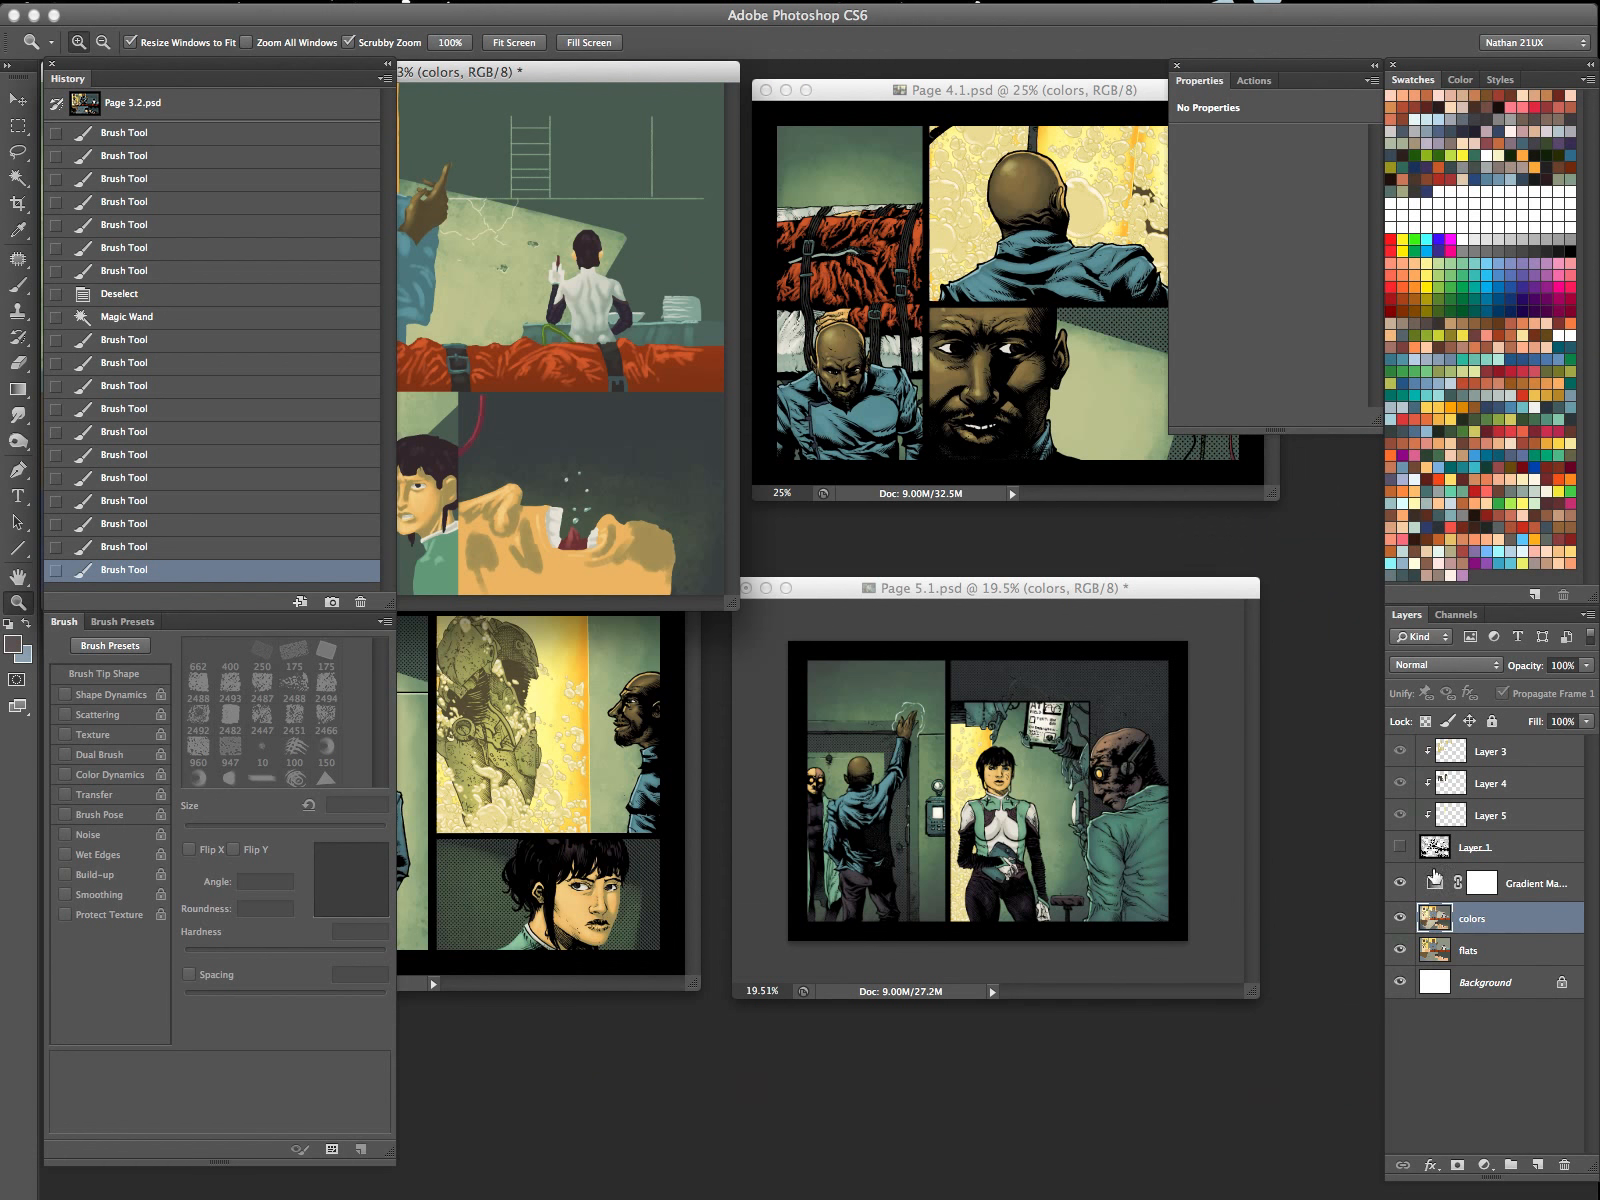
key(Tab)
key(super+minus)
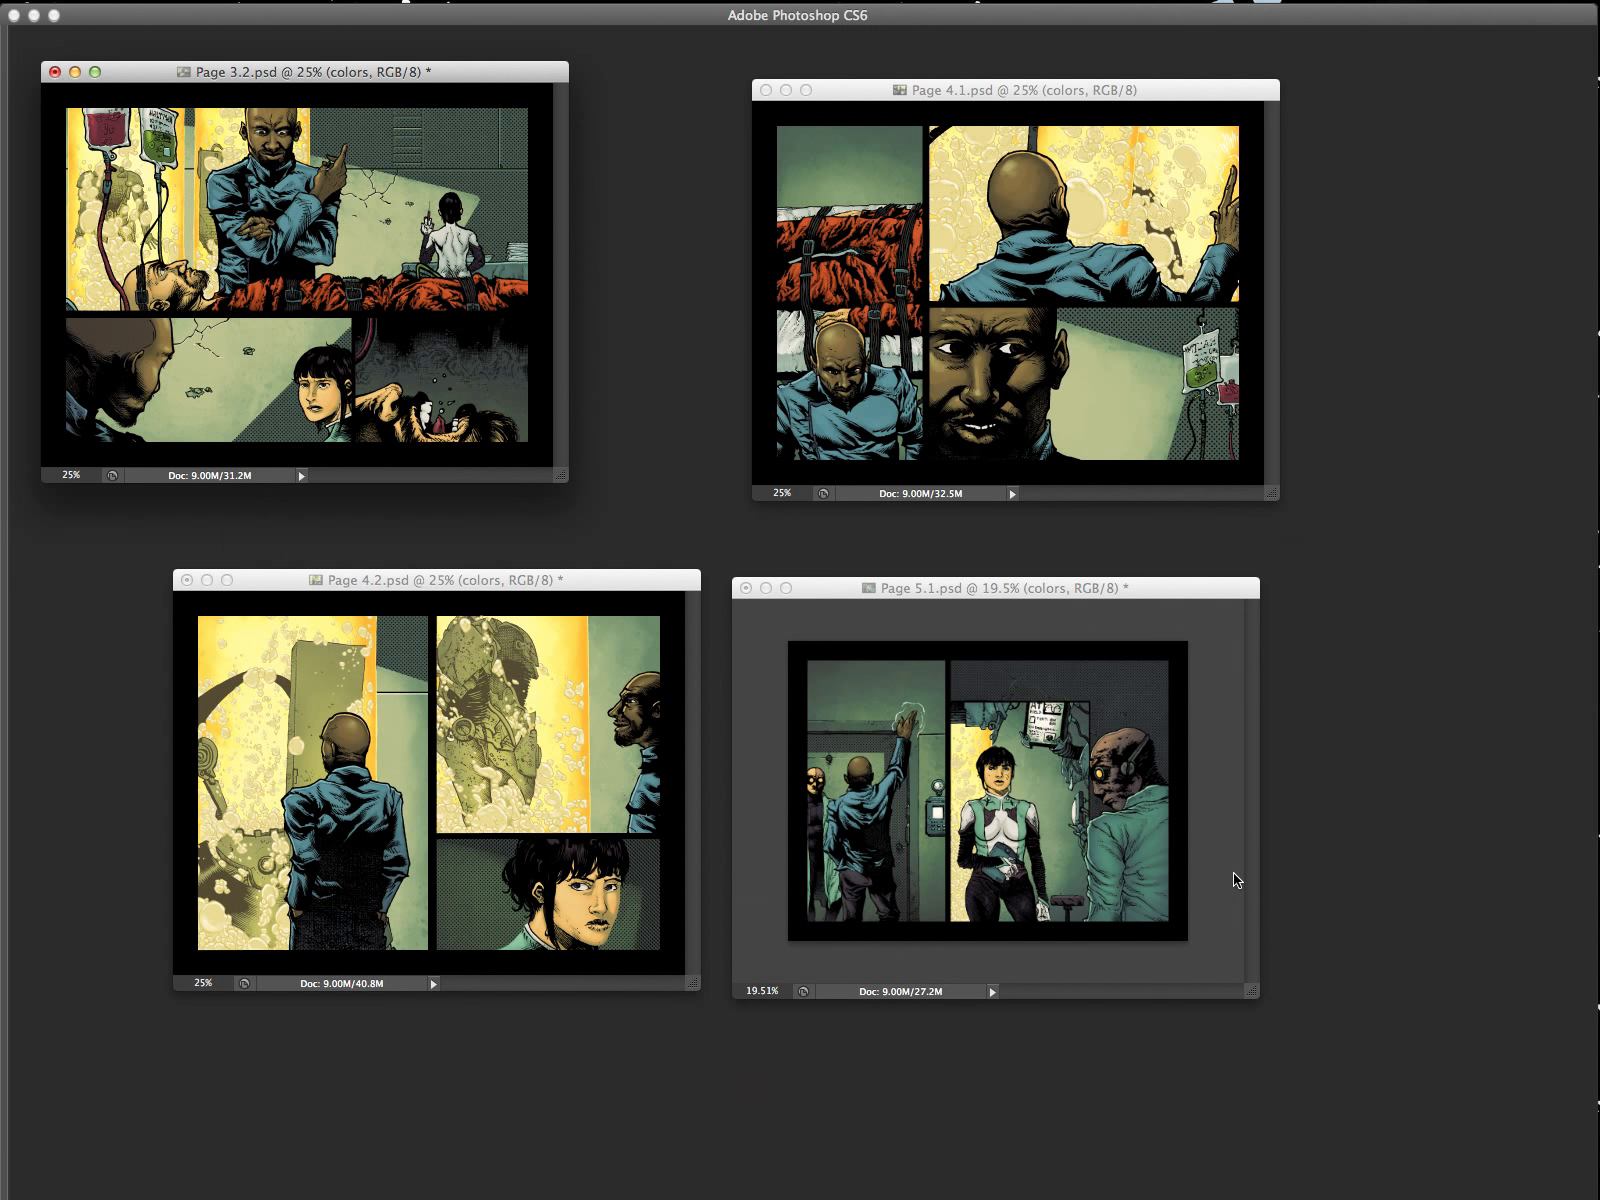
Arrange the Page 3.2 and Page 4.1 windows in a grid with the other two pages to compare the colouring.
drag(520, 80, 656, 129)
click(1052, 92)
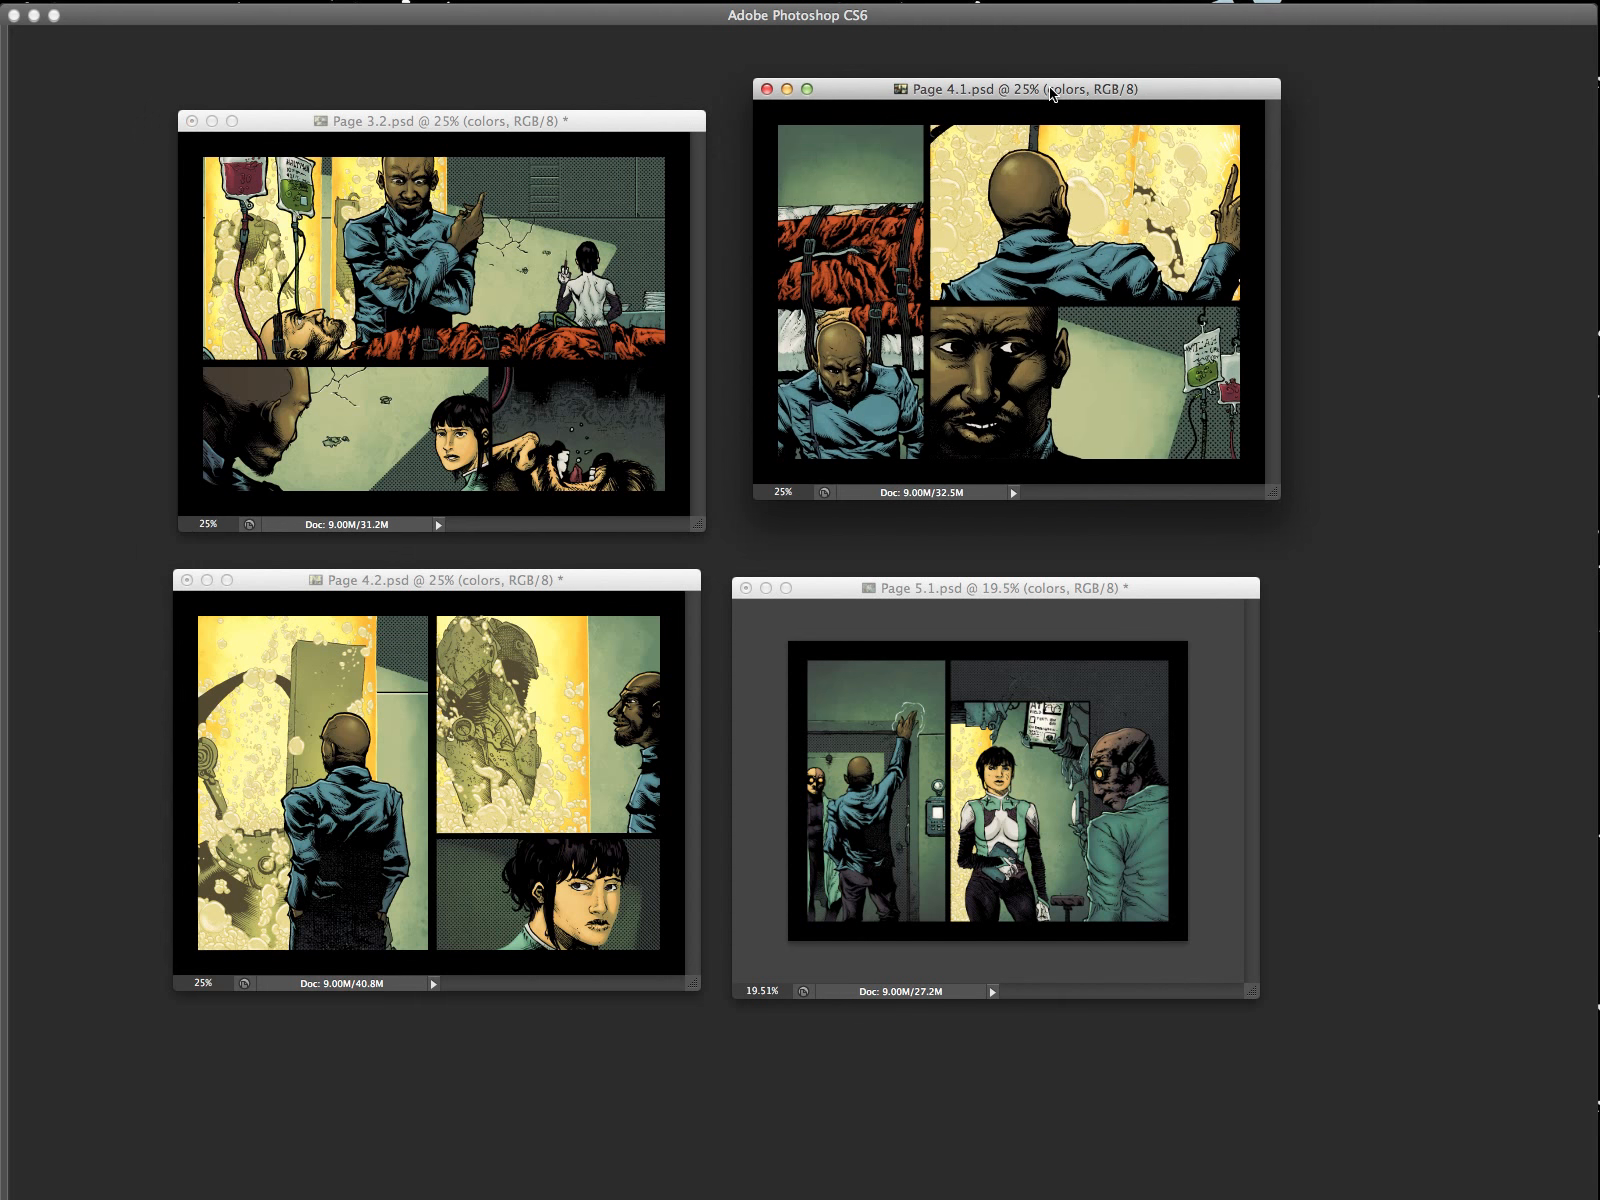
key(Tab)
key(Tab)
drag(1170, 90, 1155, 128)
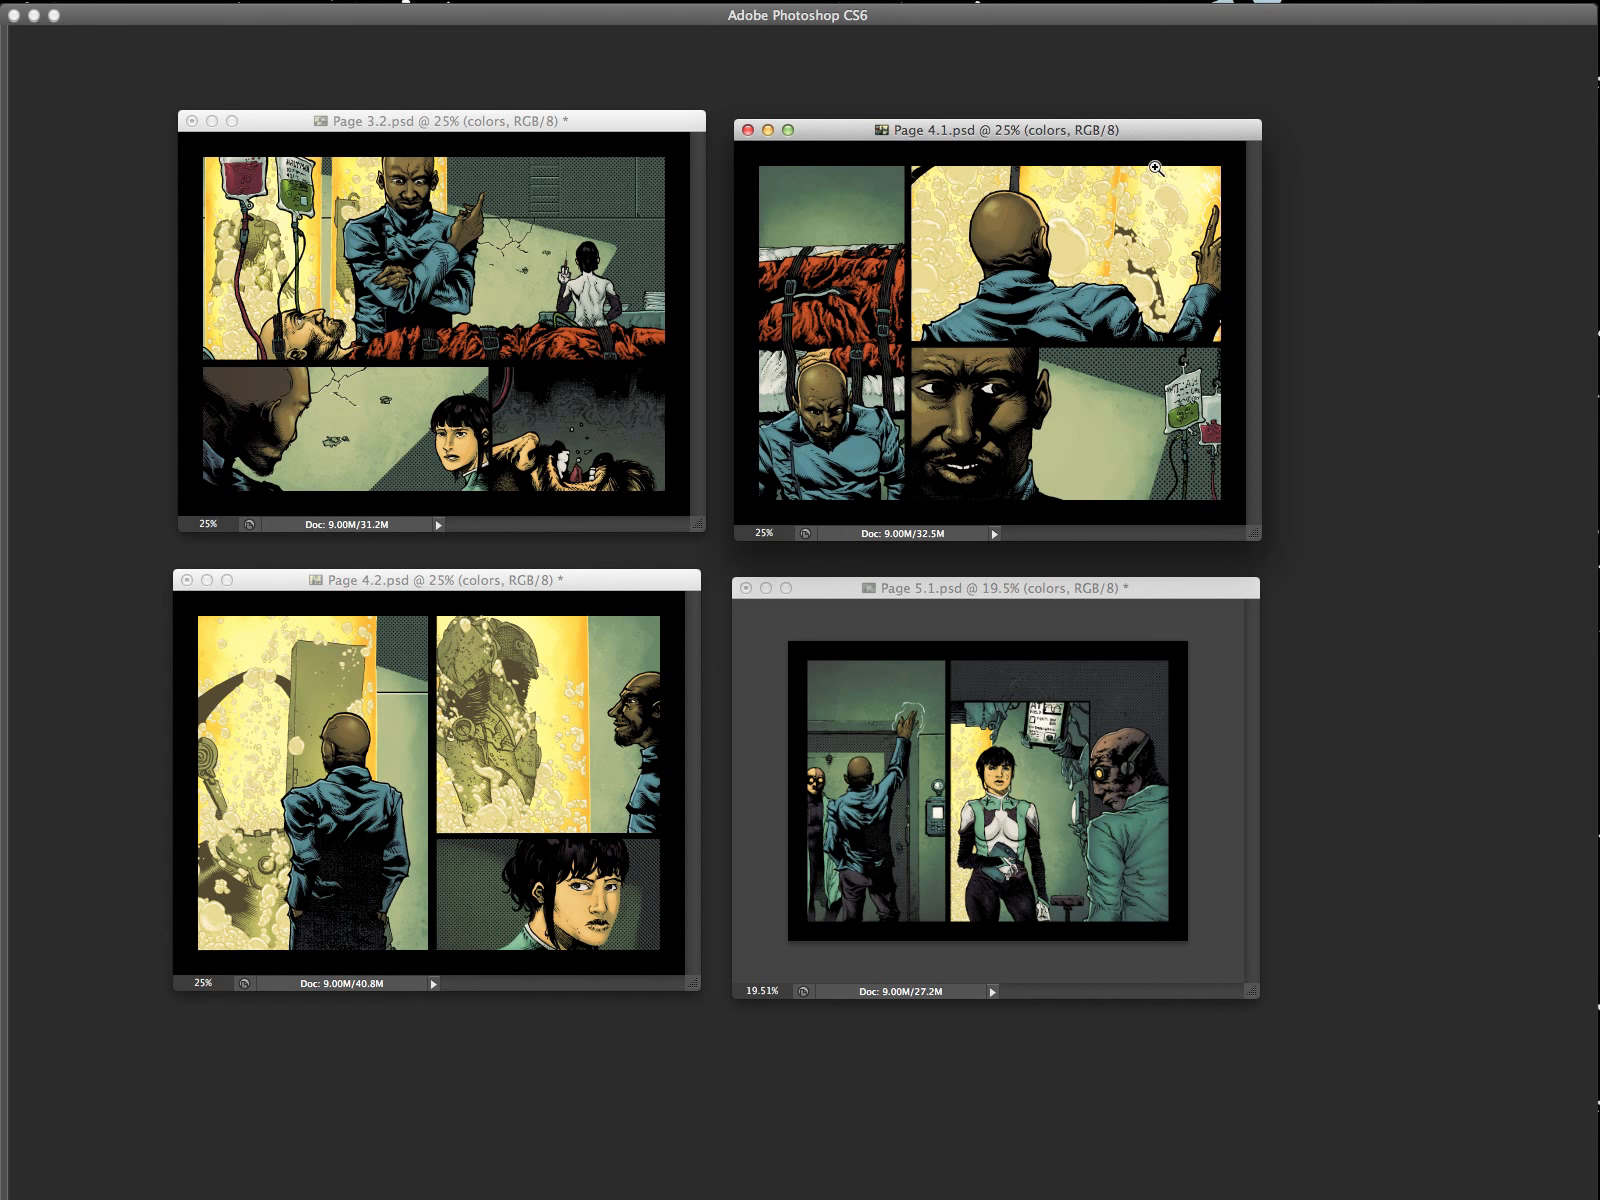
drag(1193, 129, 1194, 123)
Select the bubbles behind the bald man on Page 4.1's flats layer with the Magic Wand, and switch to the colors layer in full-screen view.
key(Tab)
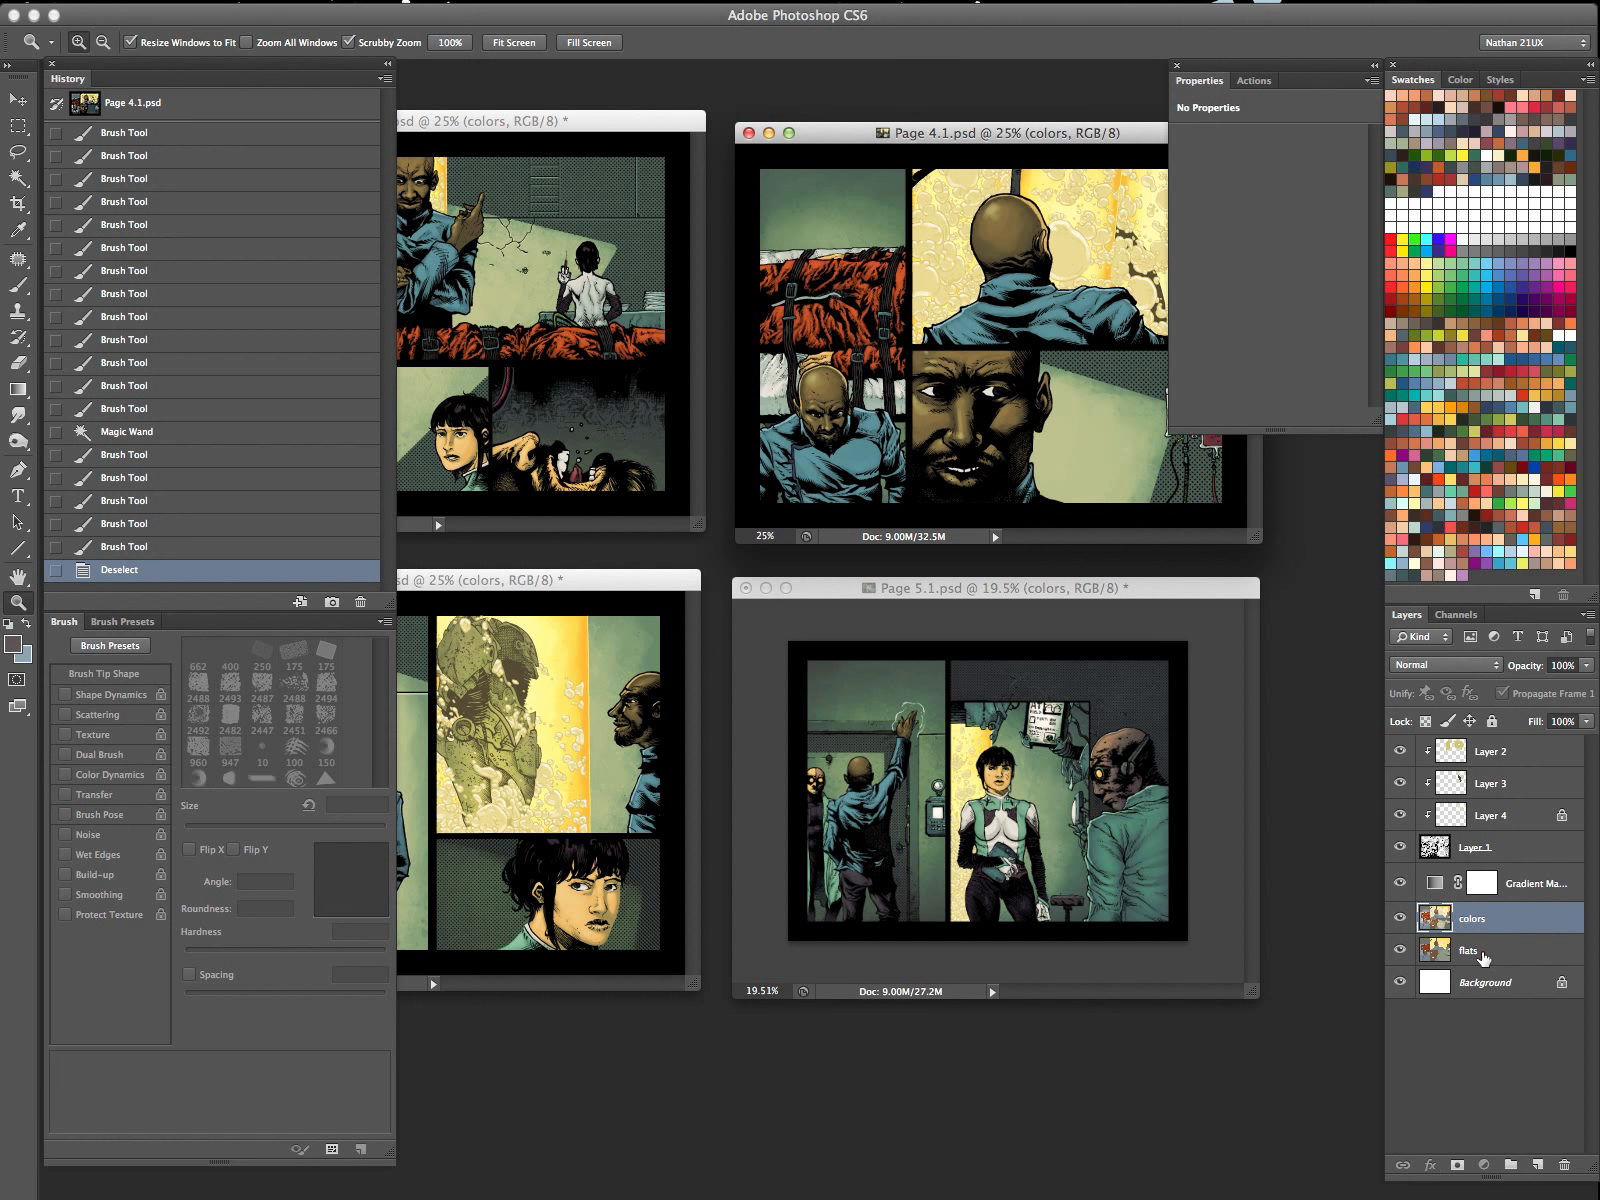
click(1470, 950)
key(w)
click(930, 277)
key(f)
key(z)
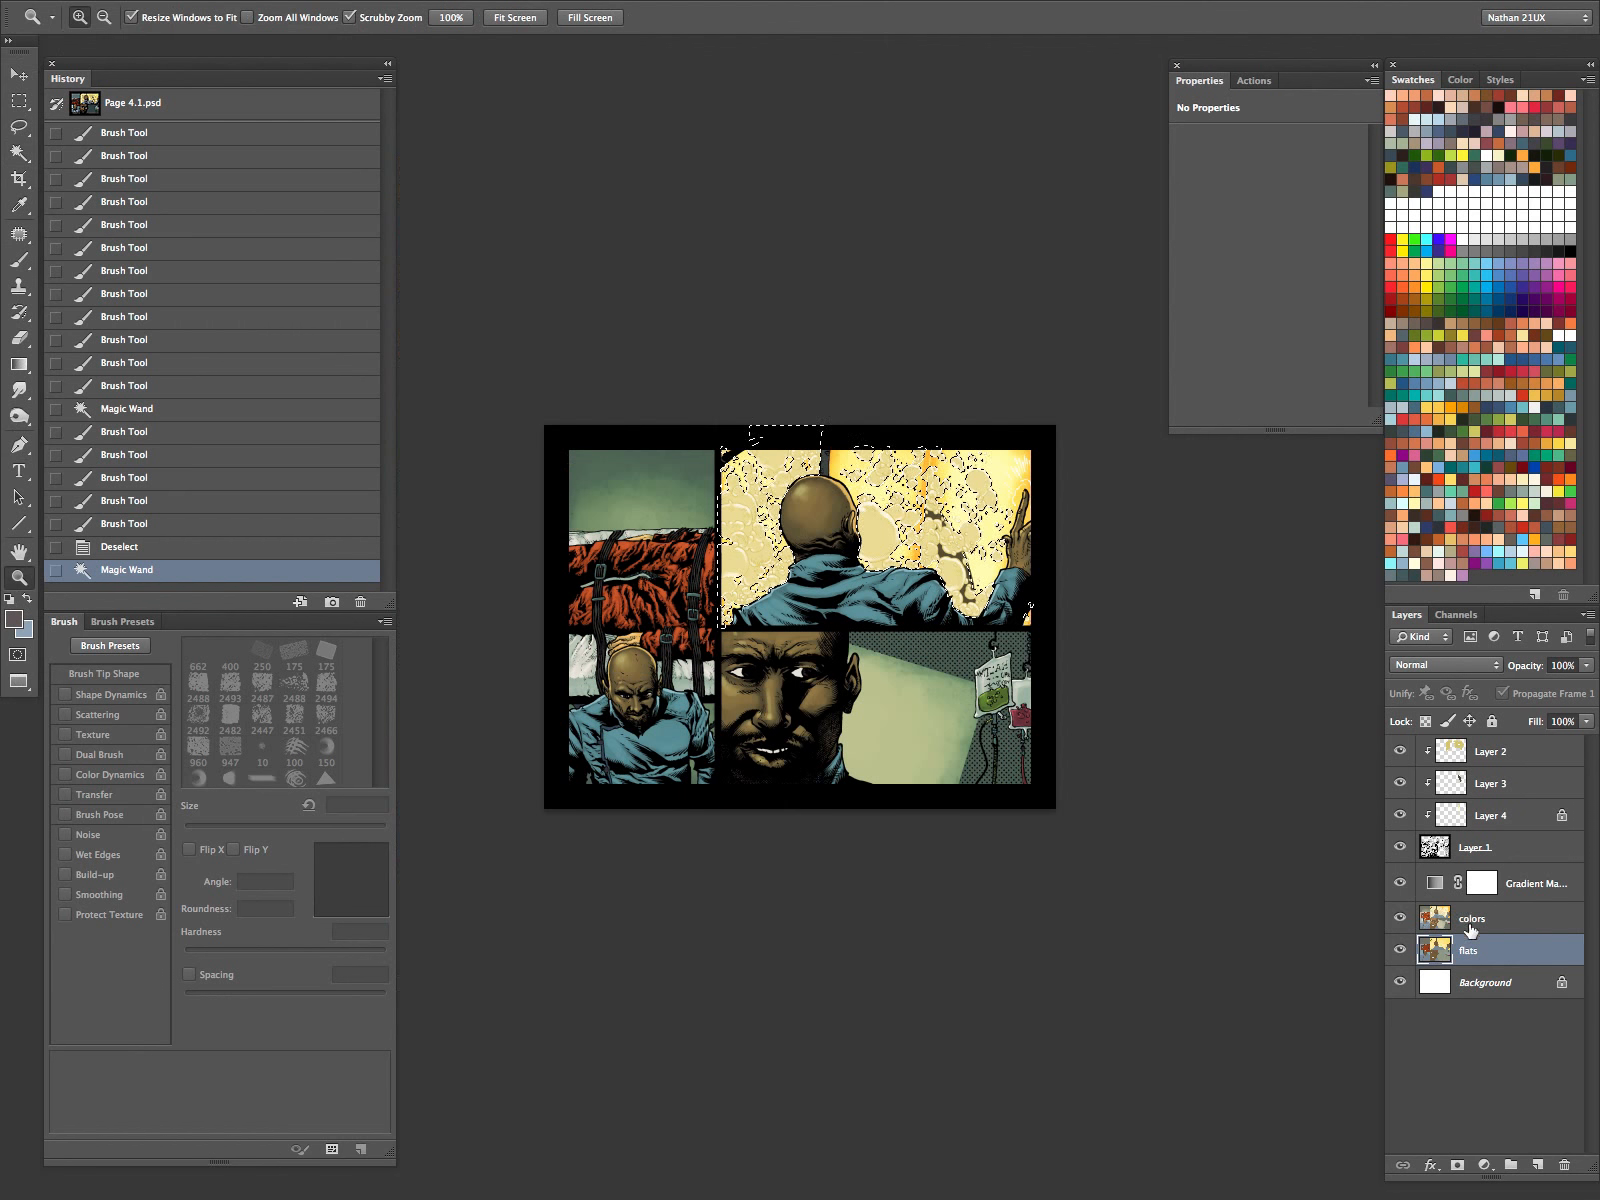
click(1463, 922)
drag(977, 592, 1094, 566)
Hide the gradient map, sample a pale cream from the large bubble for the brush, and hide the selection edges.
click(1399, 883)
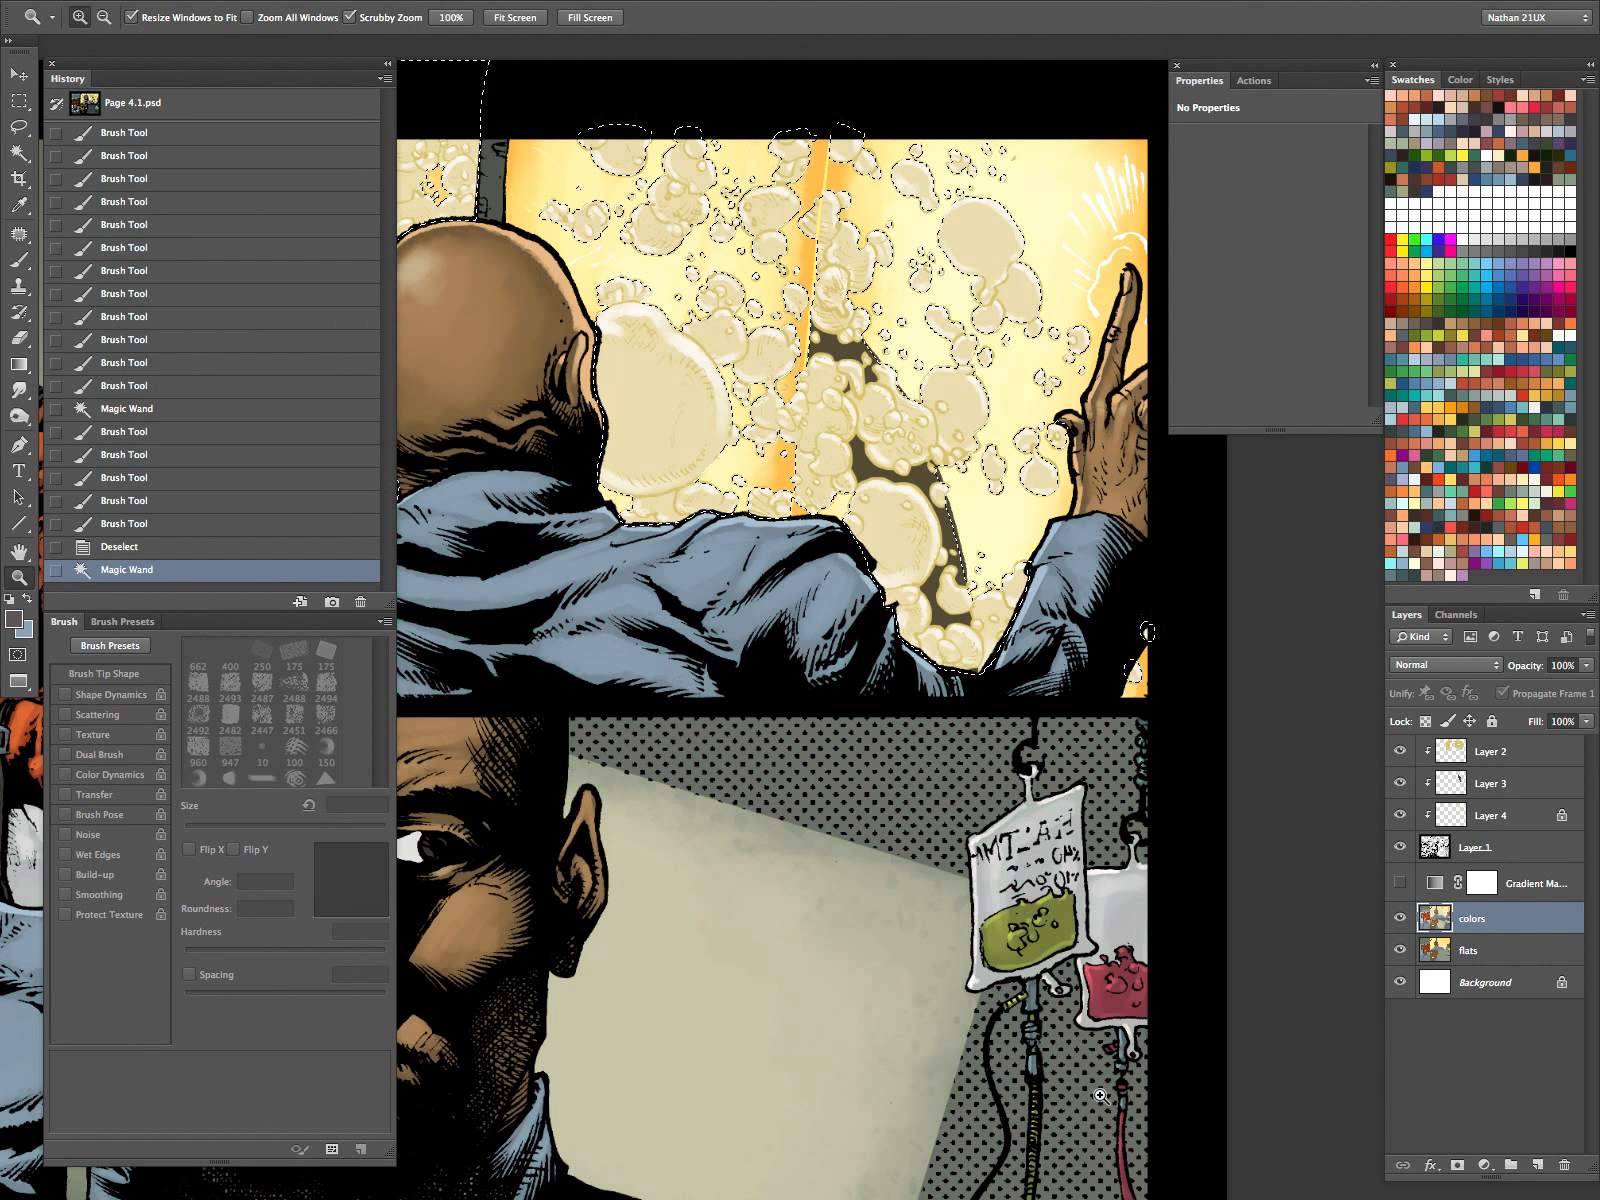
key(i)
click(687, 356)
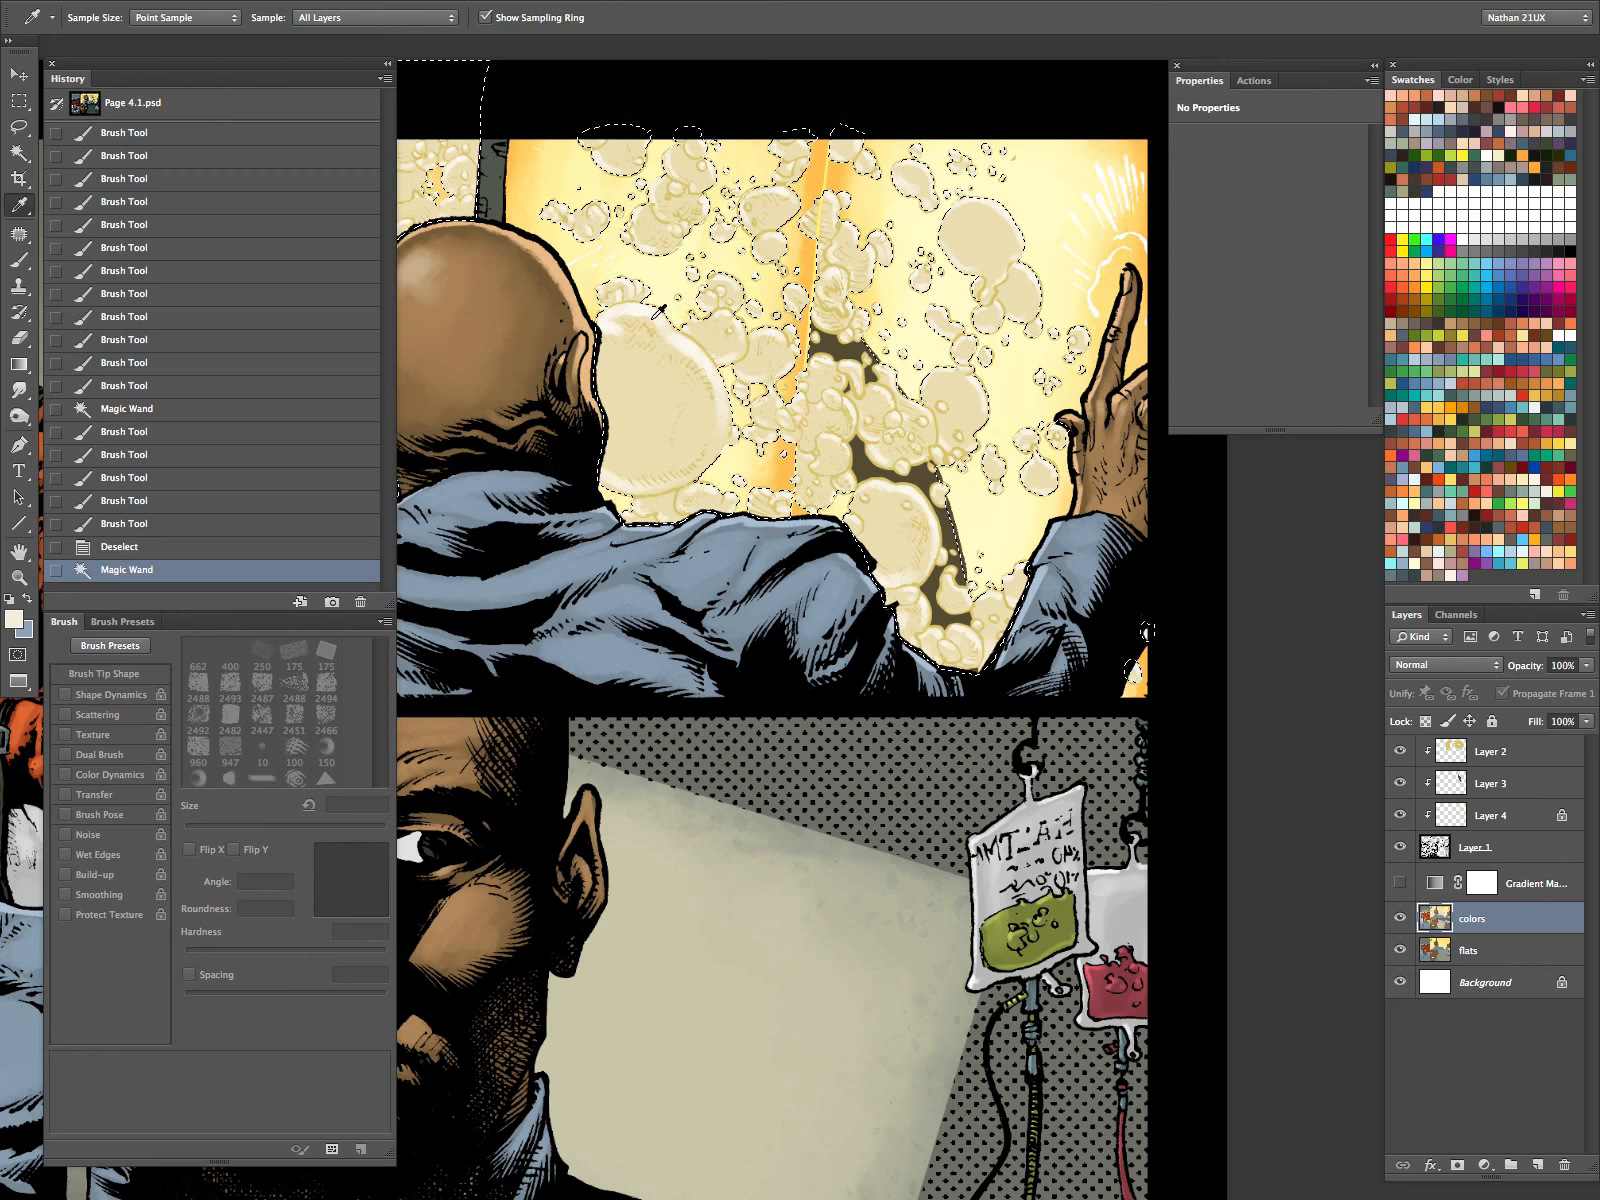
key(super+h)
key(b)
Try lightening the large bubble beside the man's head with the 60 px soft brush preset, and undo the strokes.
click(35, 17)
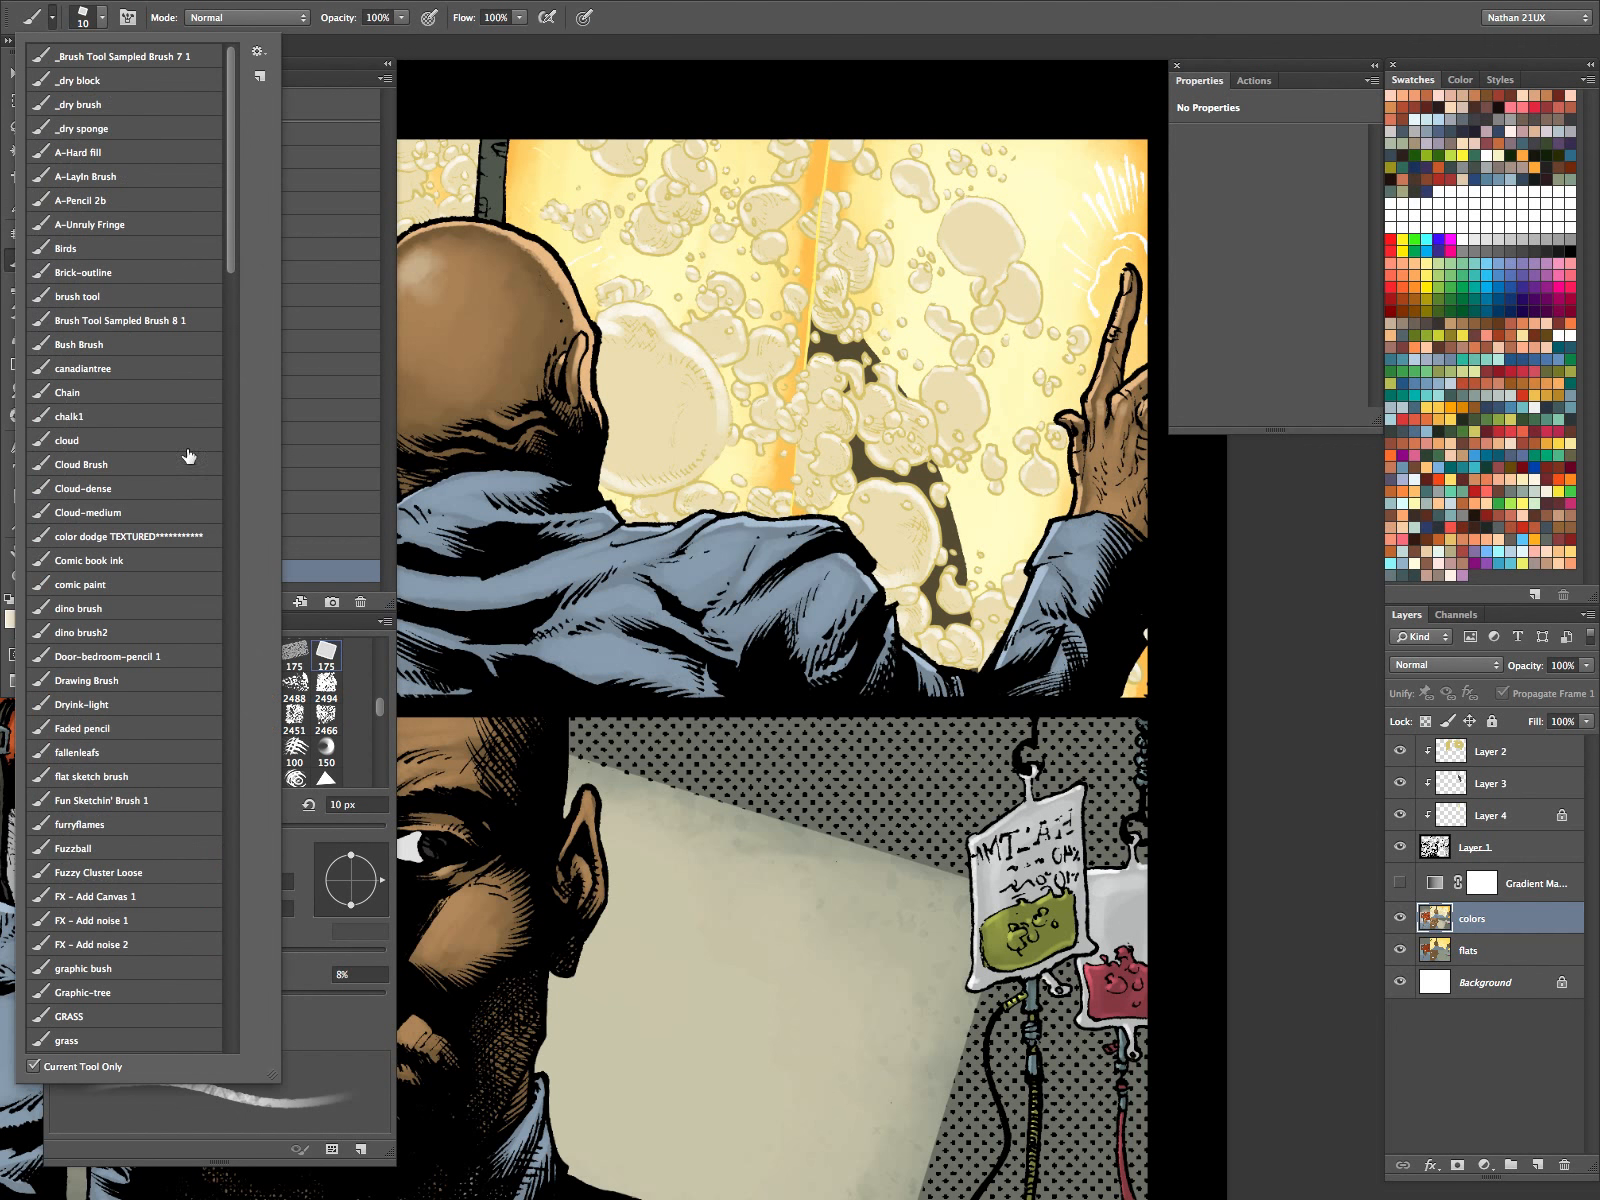
scroll(251, 522, down, 15)
scroll(266, 726, down, 10)
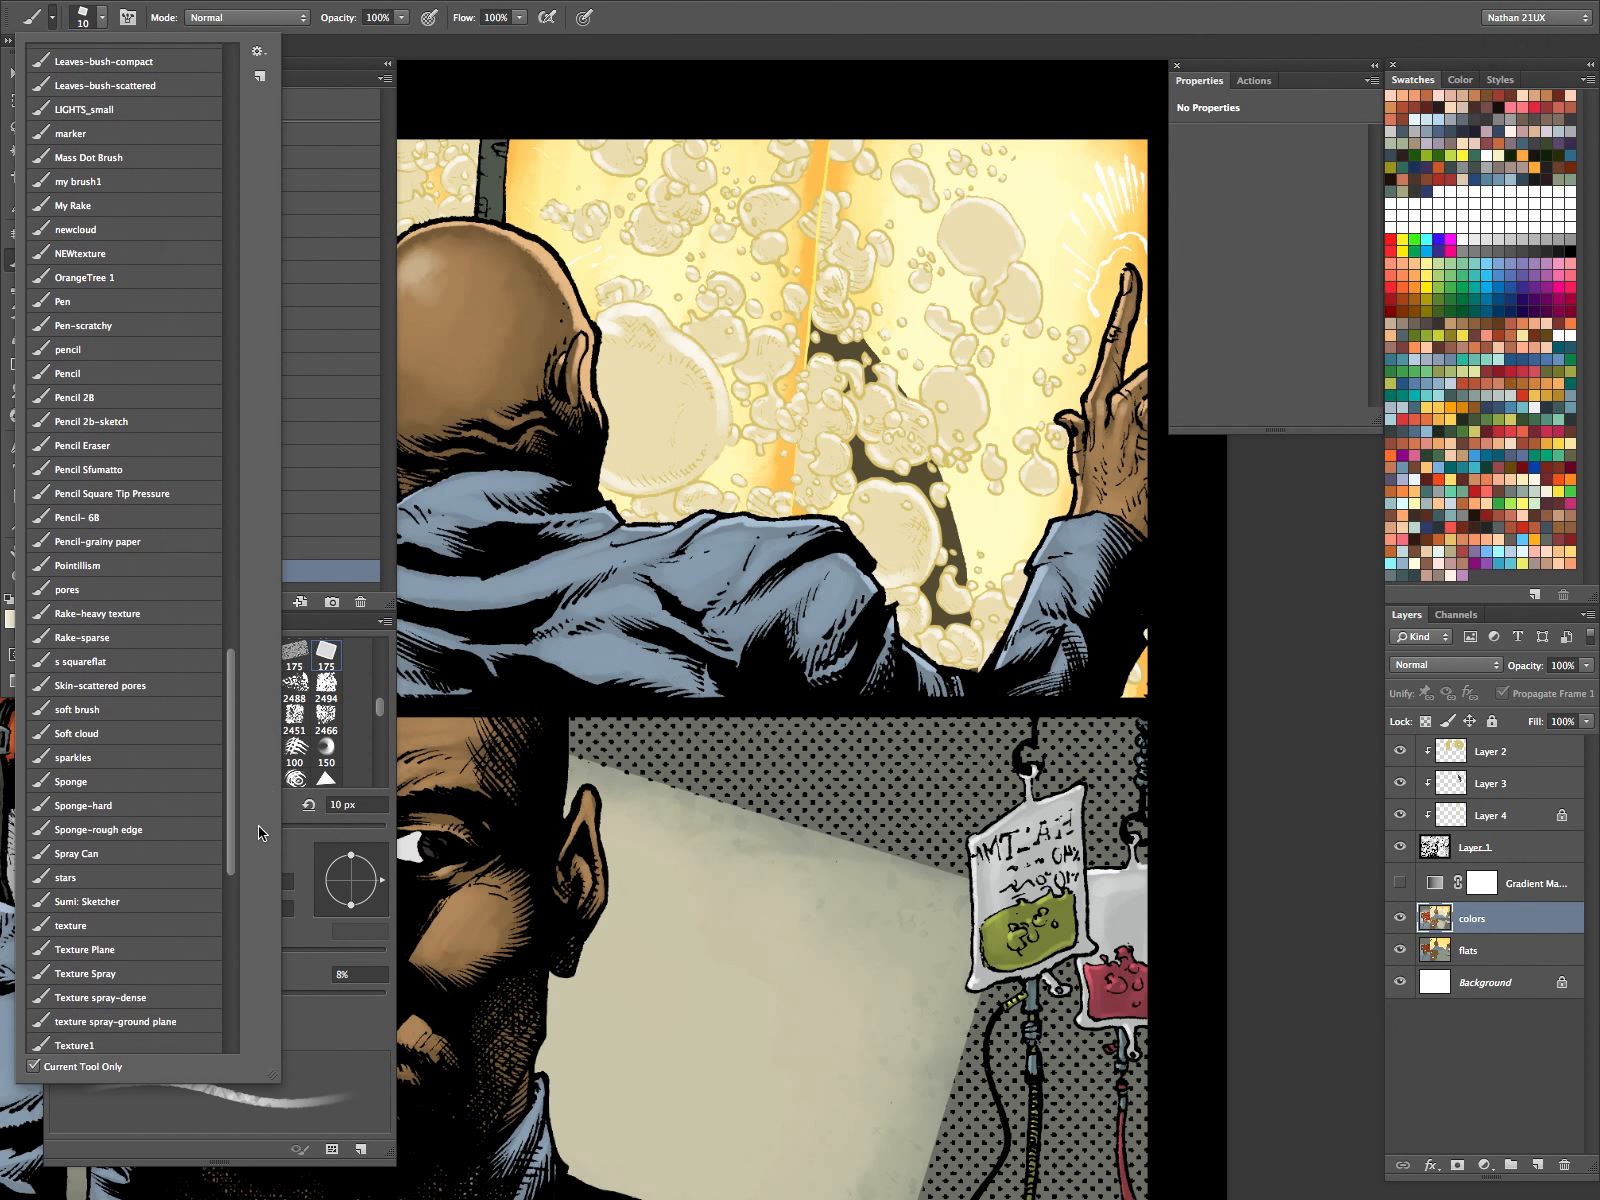
click(152, 716)
click(585, 87)
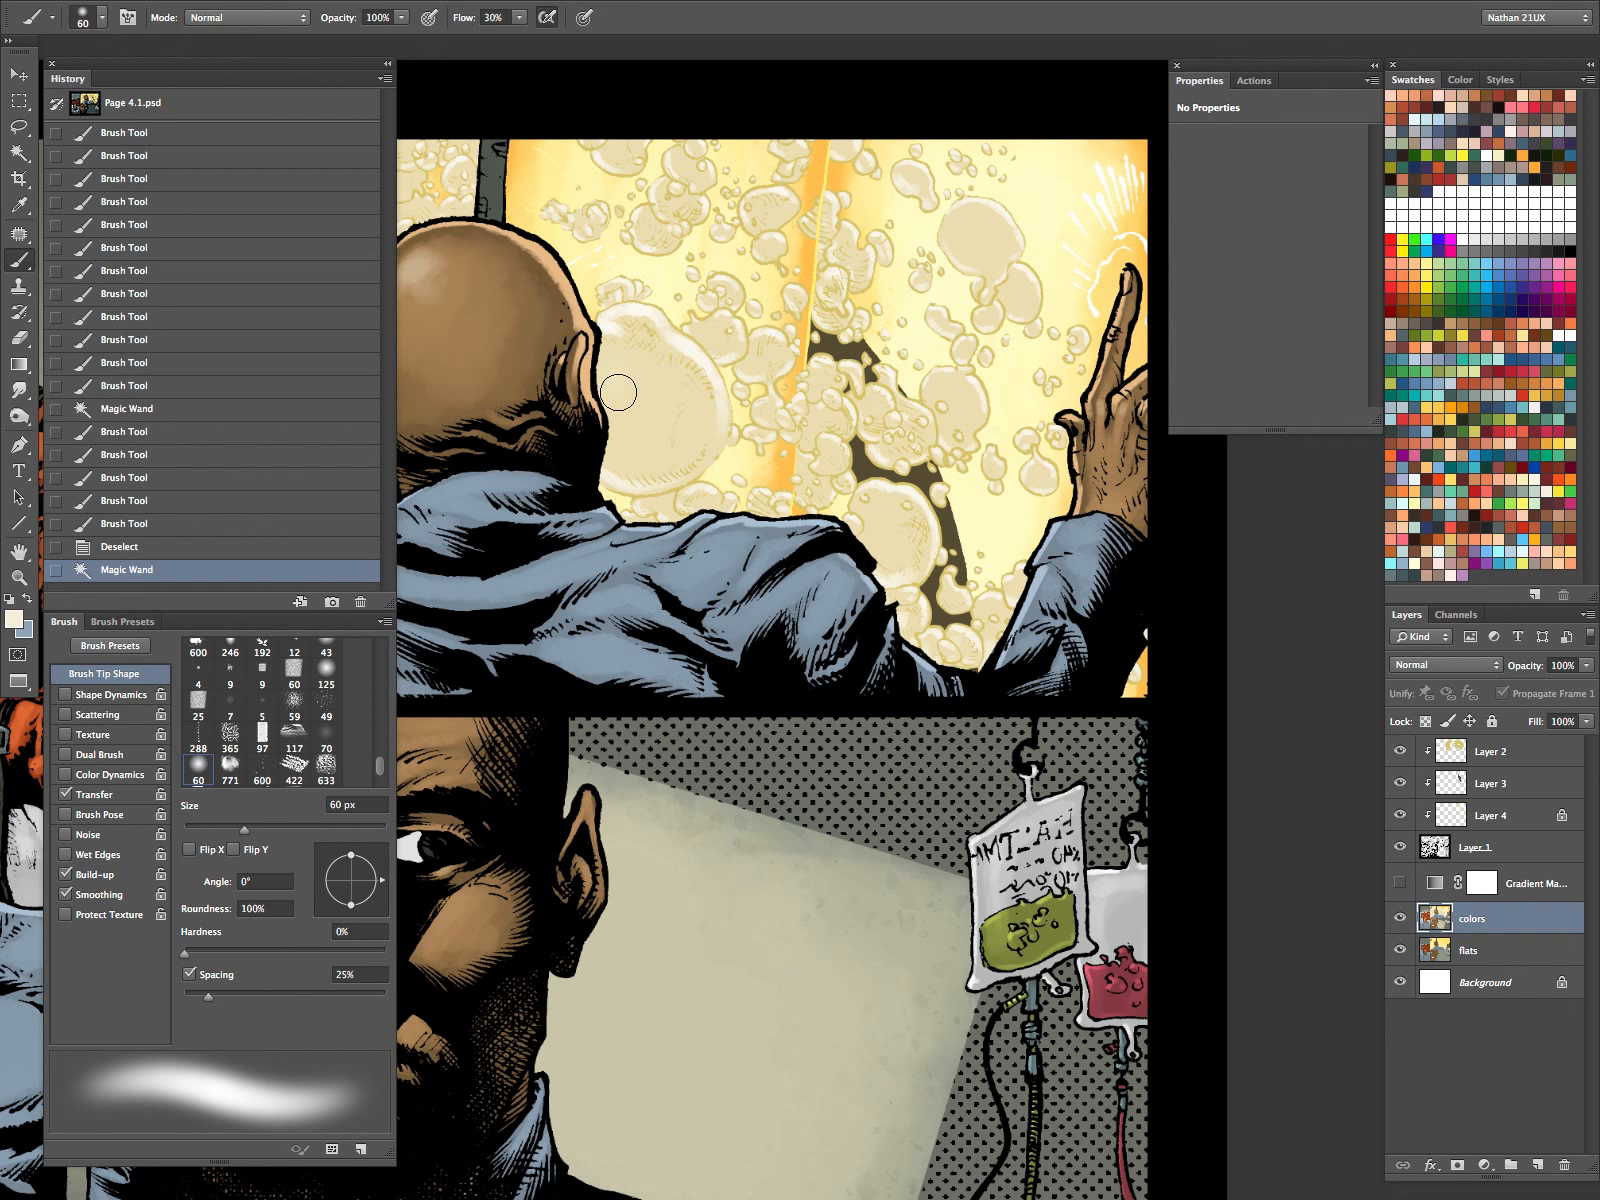
drag(653, 457, 712, 362)
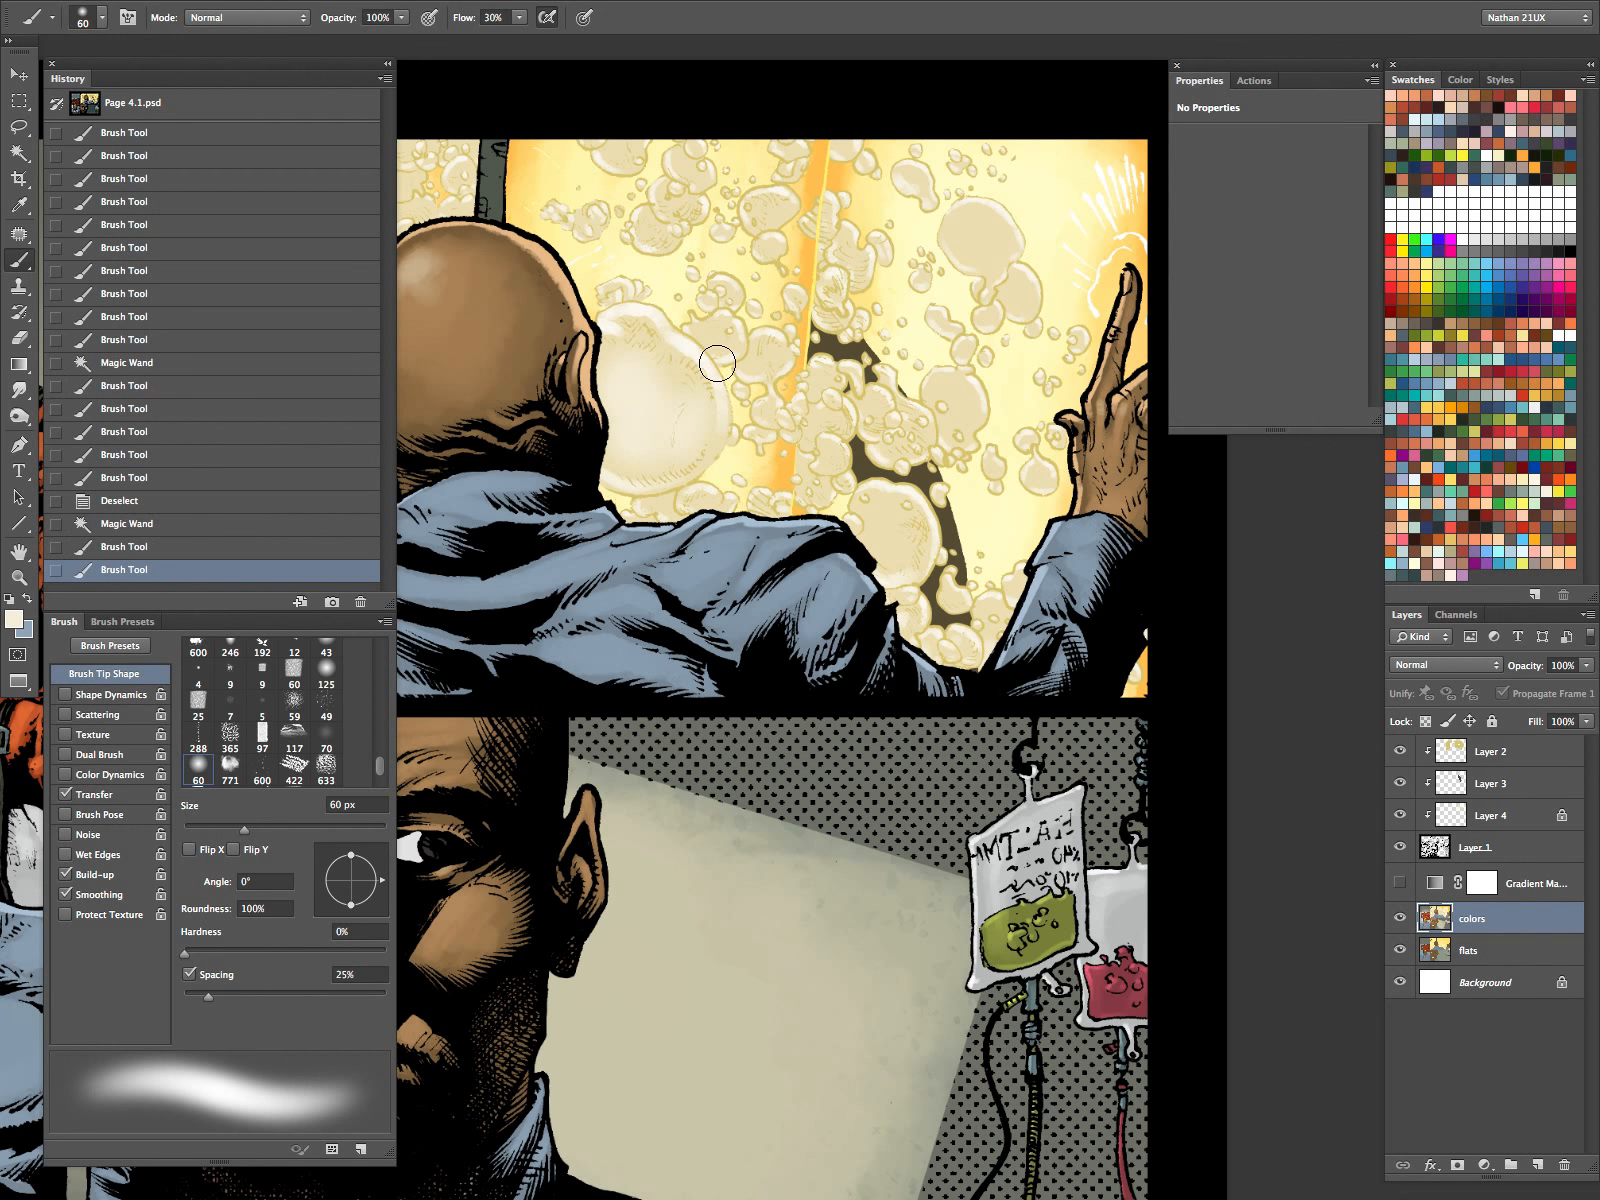
key(super+z)
key(super+alt+z)
key(super+alt+z)
Choose the hybrid brush preset and reduce the brush size to 25 px.
click(42, 17)
drag(231, 668, 231, 268)
click(101, 443)
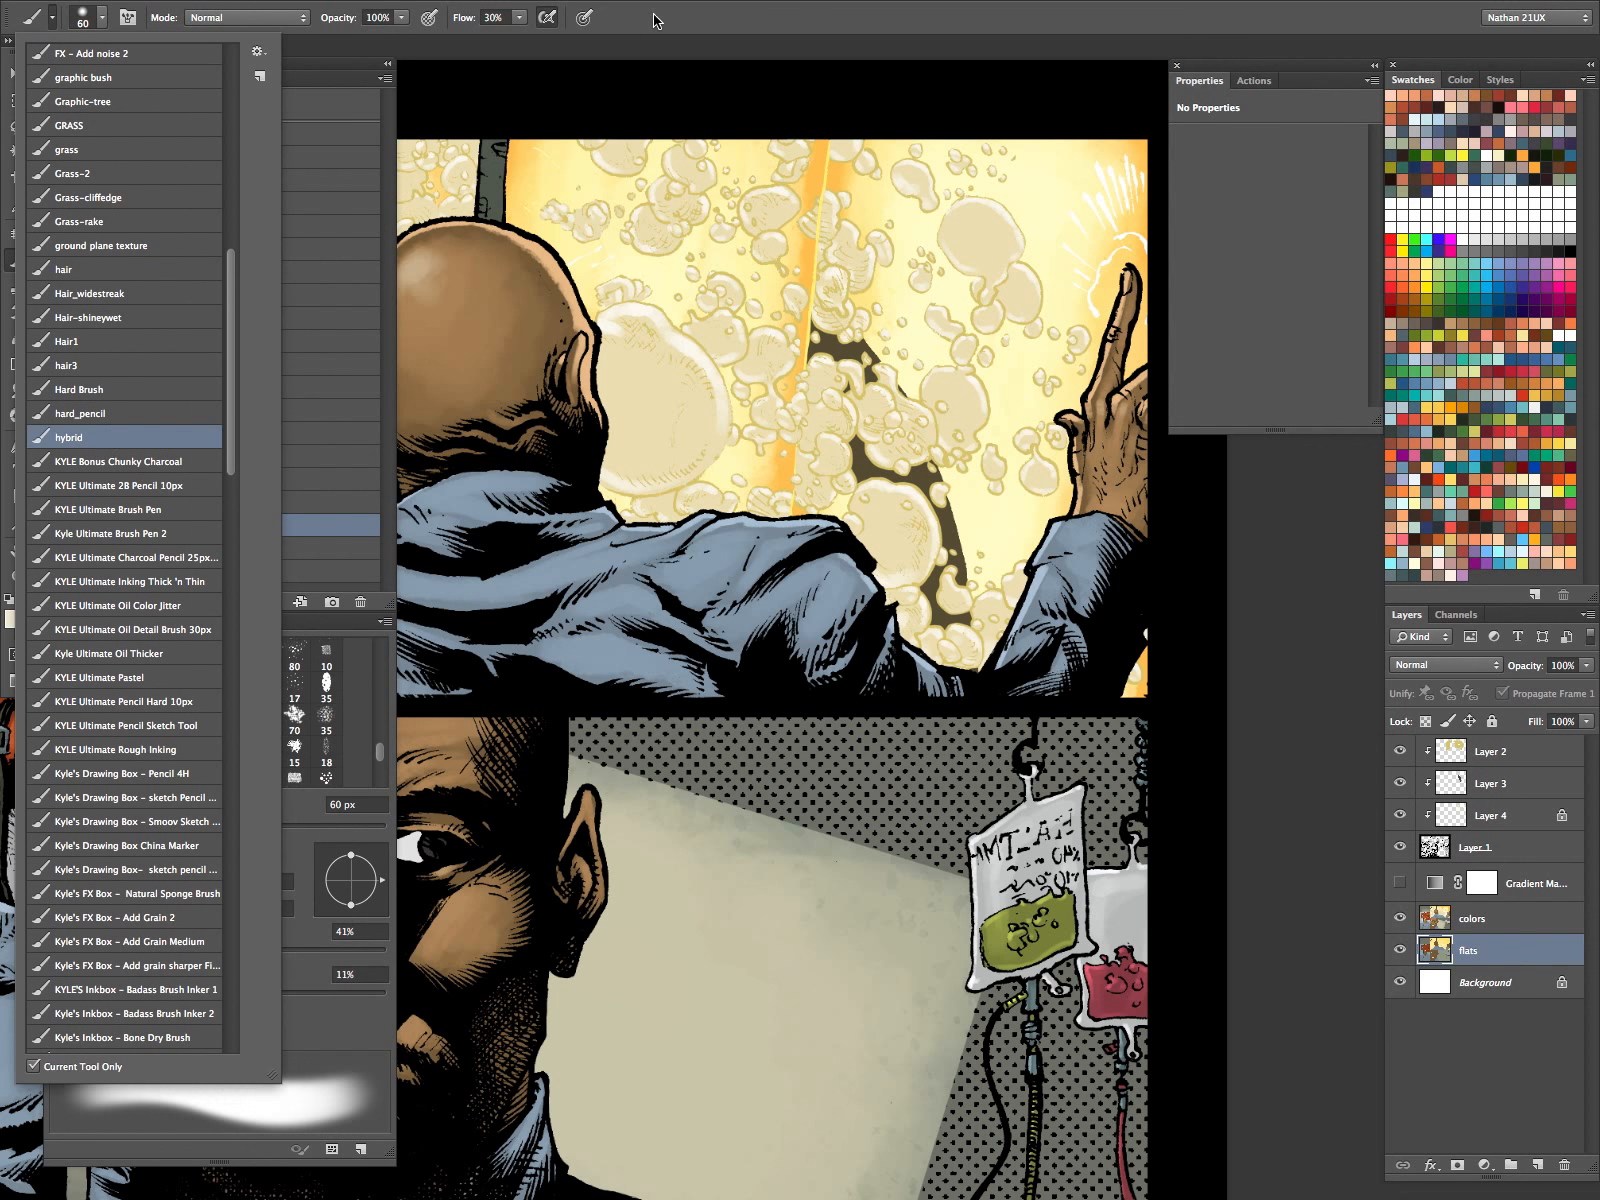
click(648, 25)
key(bracketleft)
key(bracketleft)
key(bracketleft)
key(bracketleft)
key(bracketleft)
key(bracketleft)
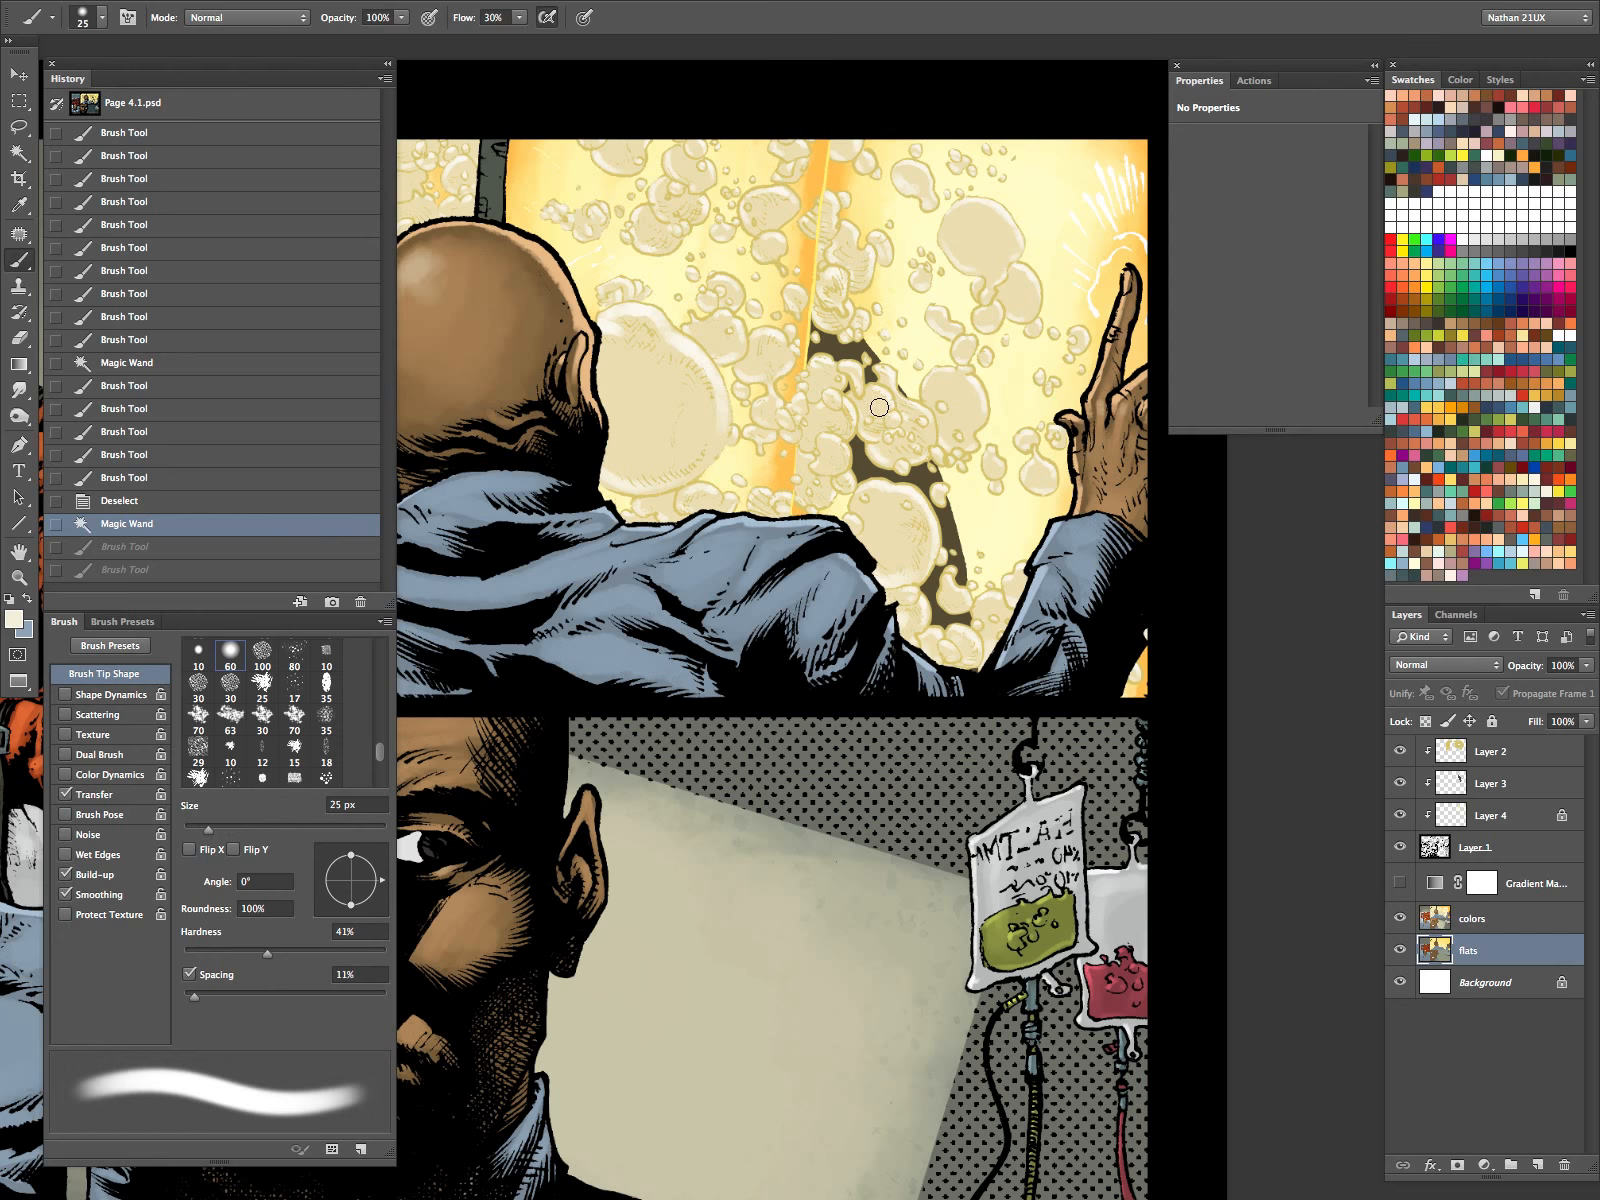
Try highlighting the bubbles beside the dark gap on the flats layer, and undo the strokes.
mouse_move(878, 404)
mouse_down()
mouse_move(849, 460)
mouse_move(895, 412)
mouse_up()
key(bracketleft)
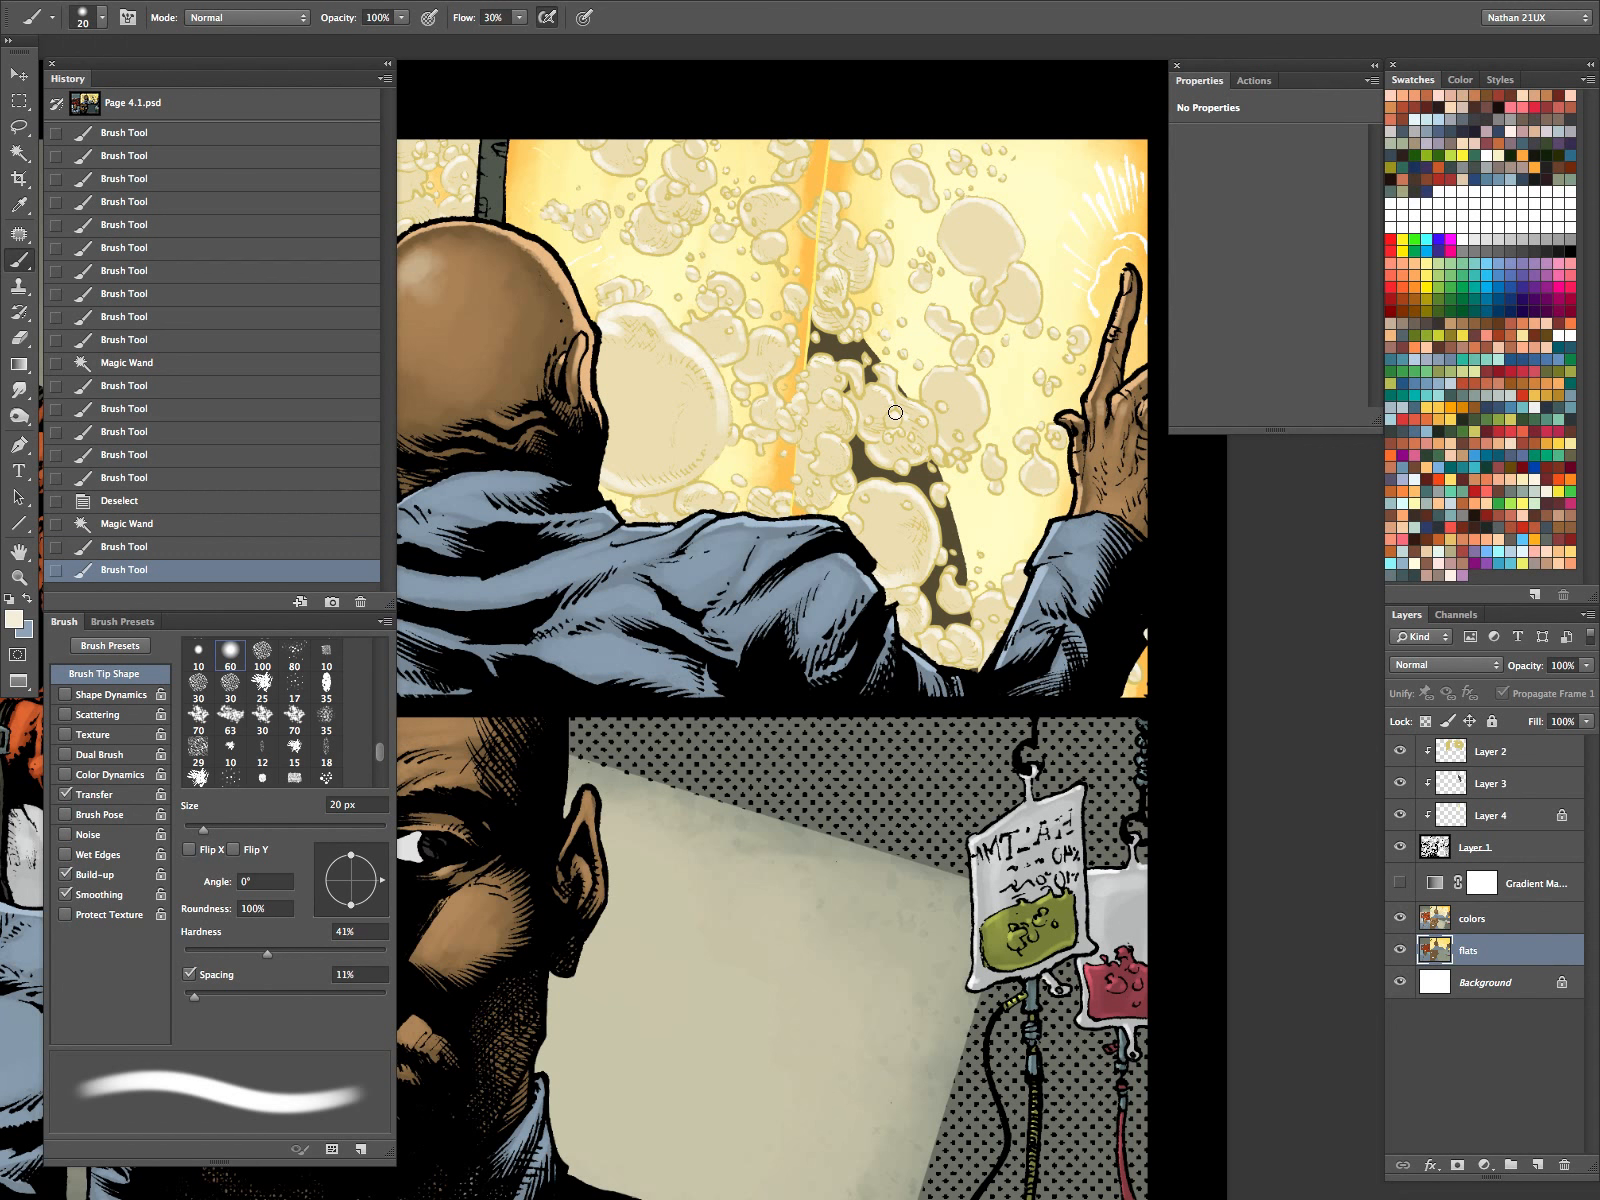
key(super+alt+z)
key(super+alt+z)
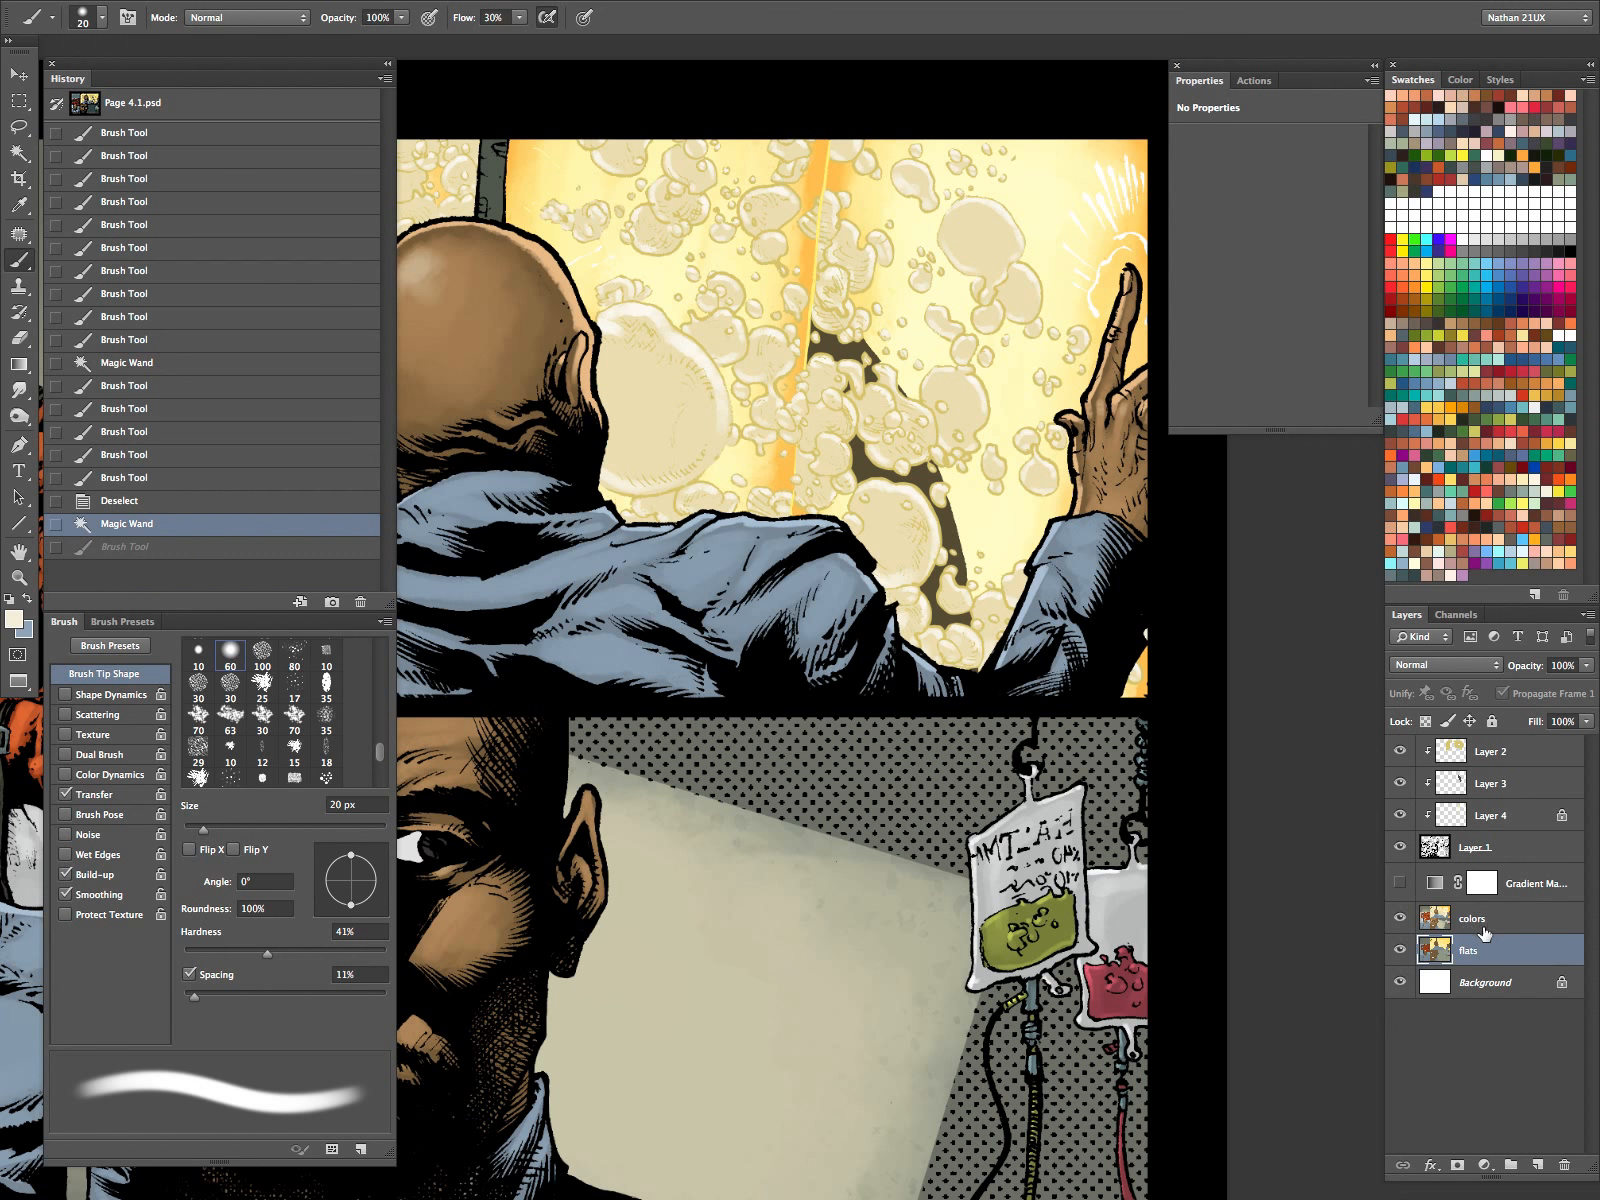
On the colors layer, lighten the two larger bubbles near the raised hand, using a 50 px brush on the biggest.
click(1488, 922)
drag(923, 190, 977, 245)
key(bracketright)
key(bracketright)
key(bracketright)
key(bracketright)
key(bracketright)
key(bracketright)
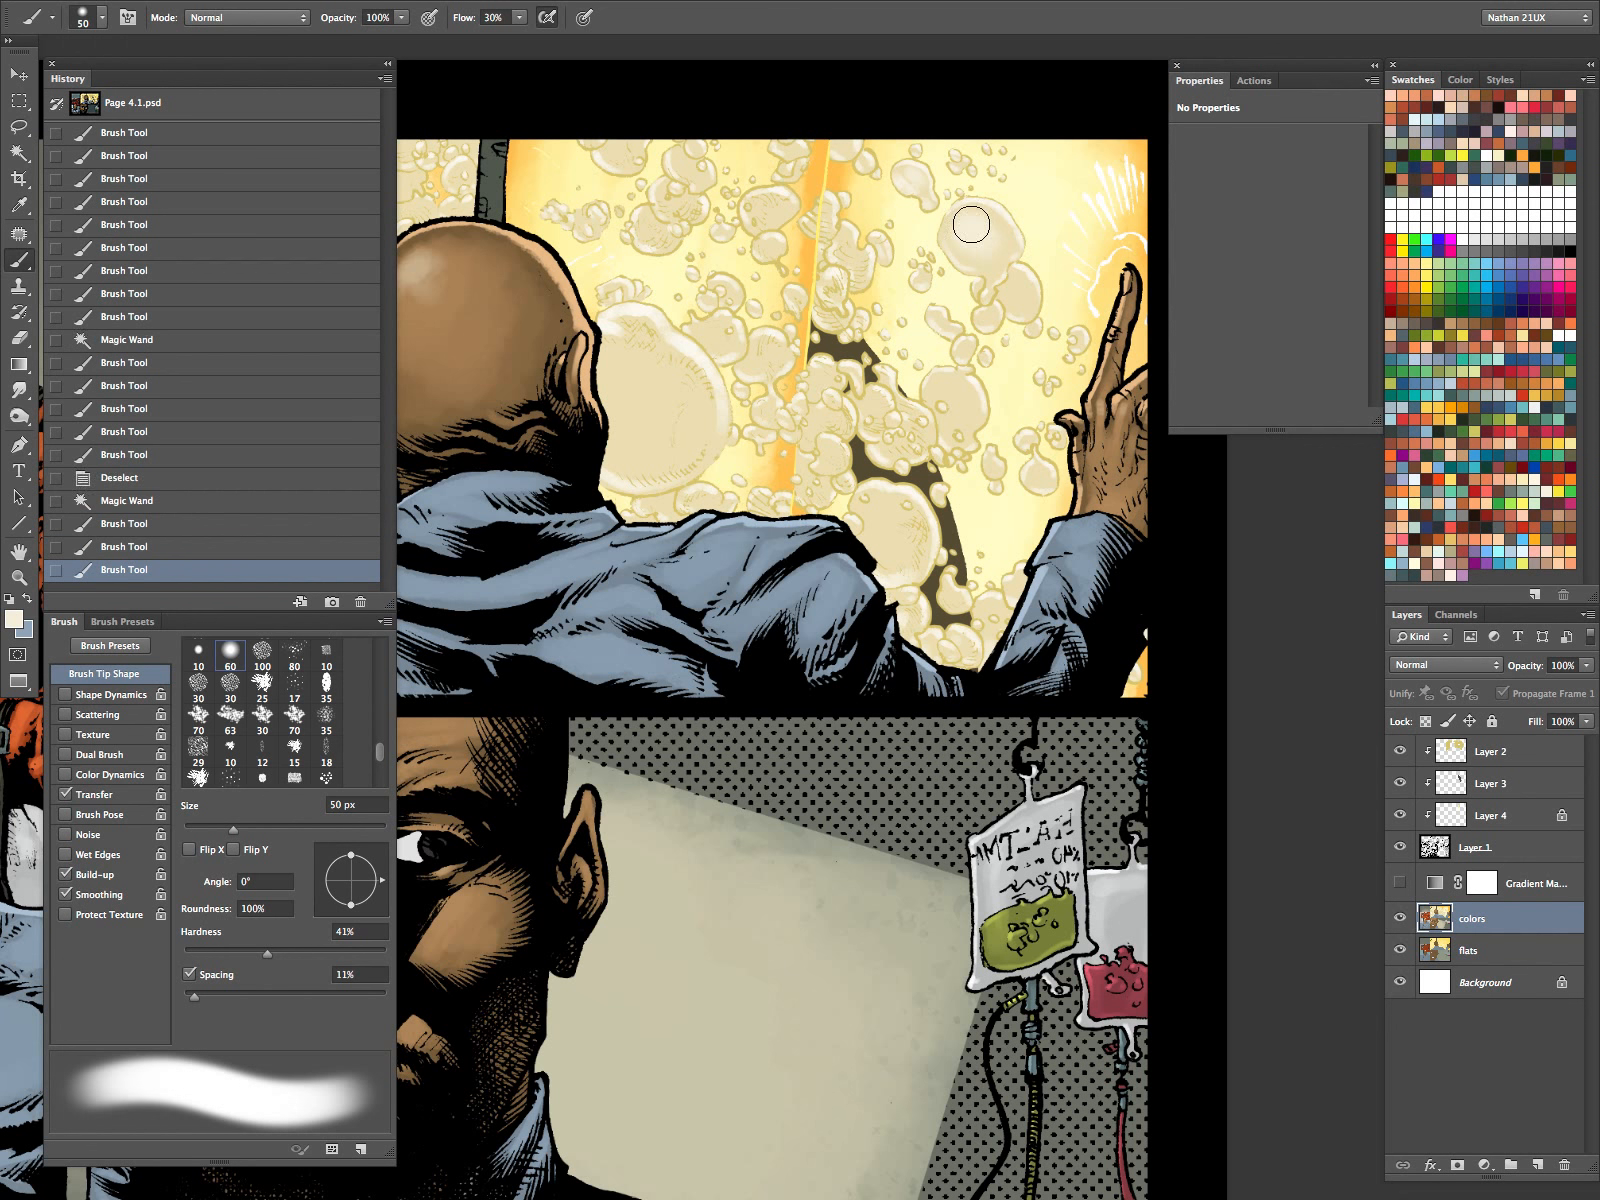
click(971, 225)
key(bracketleft)
key(bracketleft)
click(1017, 291)
key(bracketleft)
key(bracketleft)
key(bracketleft)
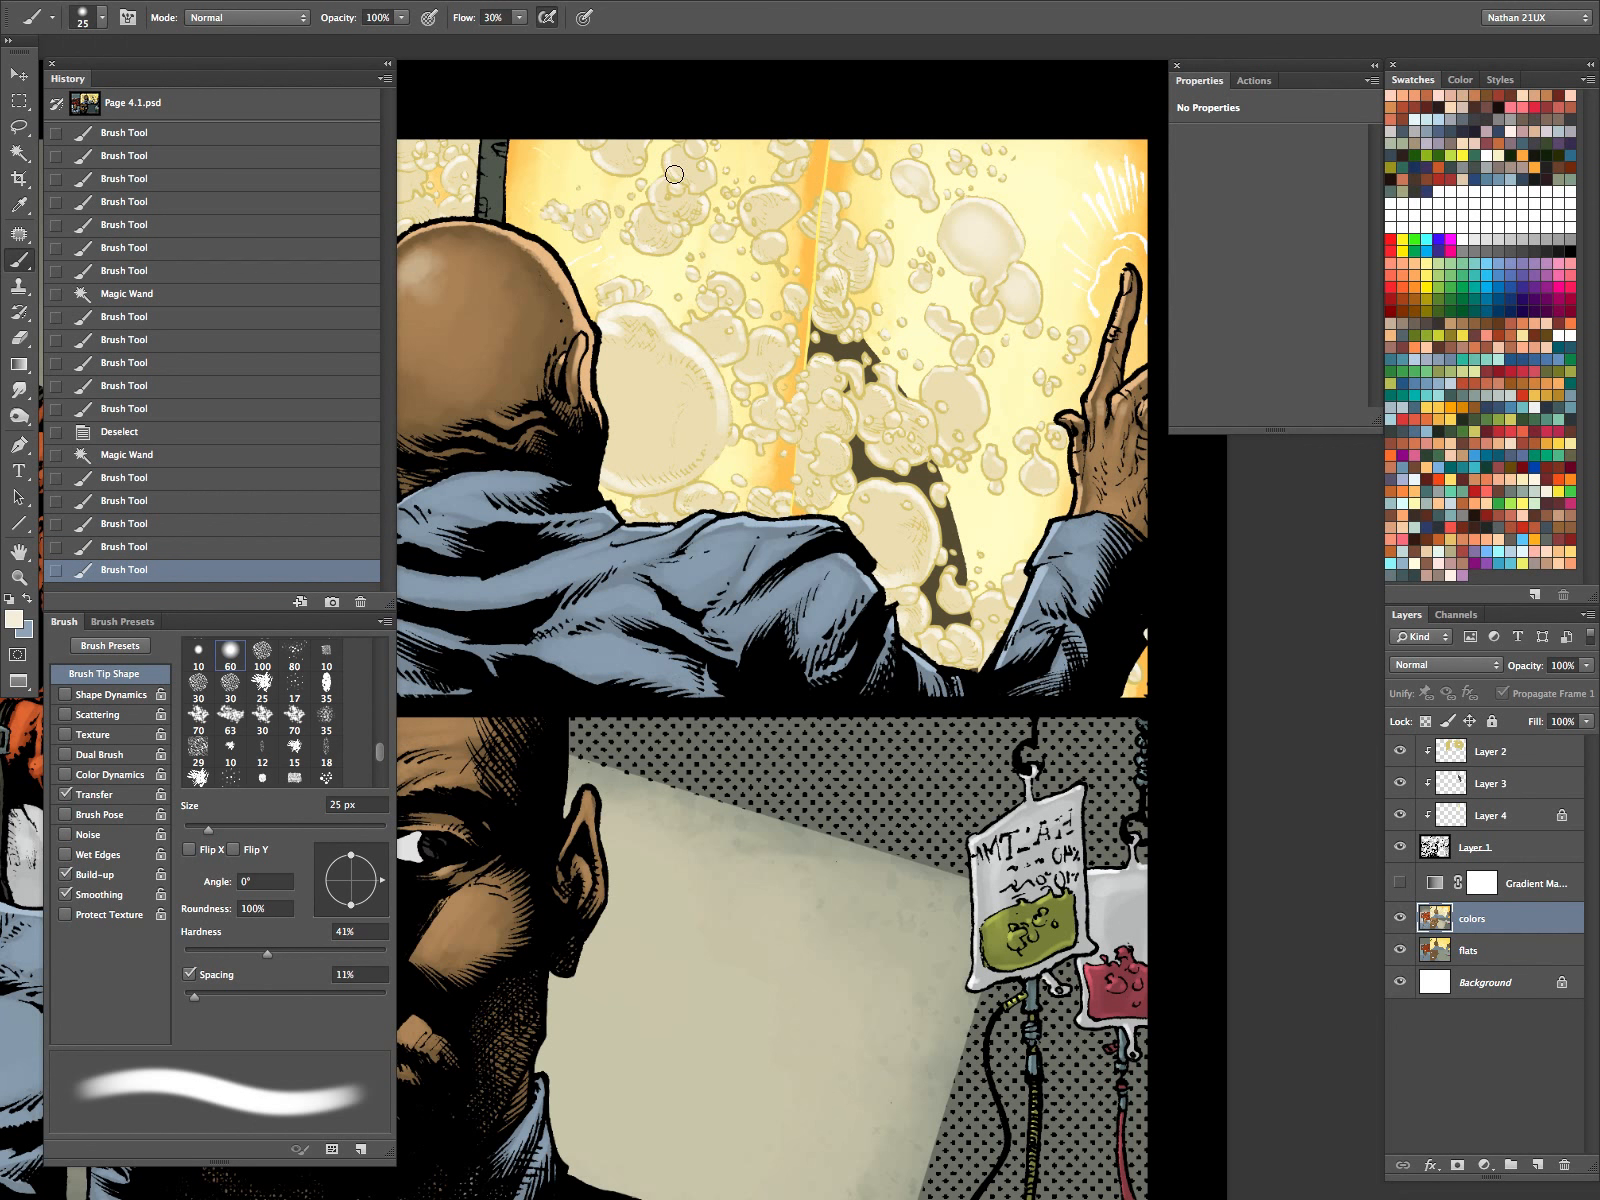
Dab pale cream highlights on the small bubbles above the man's head with a 25 px brush.
click(678, 165)
click(620, 140)
click(648, 150)
click(700, 205)
Build up a soft pale highlight on the large bubble beside the man's head with a larger brush.
key(bracketright)
key(bracketright)
key(bracketright)
key(bracketright)
key(bracketright)
click(628, 381)
key(bracketright)
key(bracketright)
drag(618, 373, 662, 438)
drag(612, 376, 656, 424)
mouse_move(662, 425)
mouse_down()
mouse_move(702, 385)
mouse_move(717, 335)
mouse_move(716, 412)
mouse_move(647, 463)
mouse_up()
Turn the gradient map back on and lighten the bubble clusters above the man's shoulder with smaller brush sizes.
key(bracketleft)
key(bracketleft)
key(bracketleft)
key(bracketleft)
key(bracketleft)
click(1400, 883)
key(bracketleft)
drag(752, 350, 830, 455)
key(bracketleft)
key(bracketleft)
drag(818, 383, 820, 392)
mouse_move(840, 470)
mouse_down()
mouse_move(829, 494)
mouse_move(848, 480)
mouse_up()
key(bracketright)
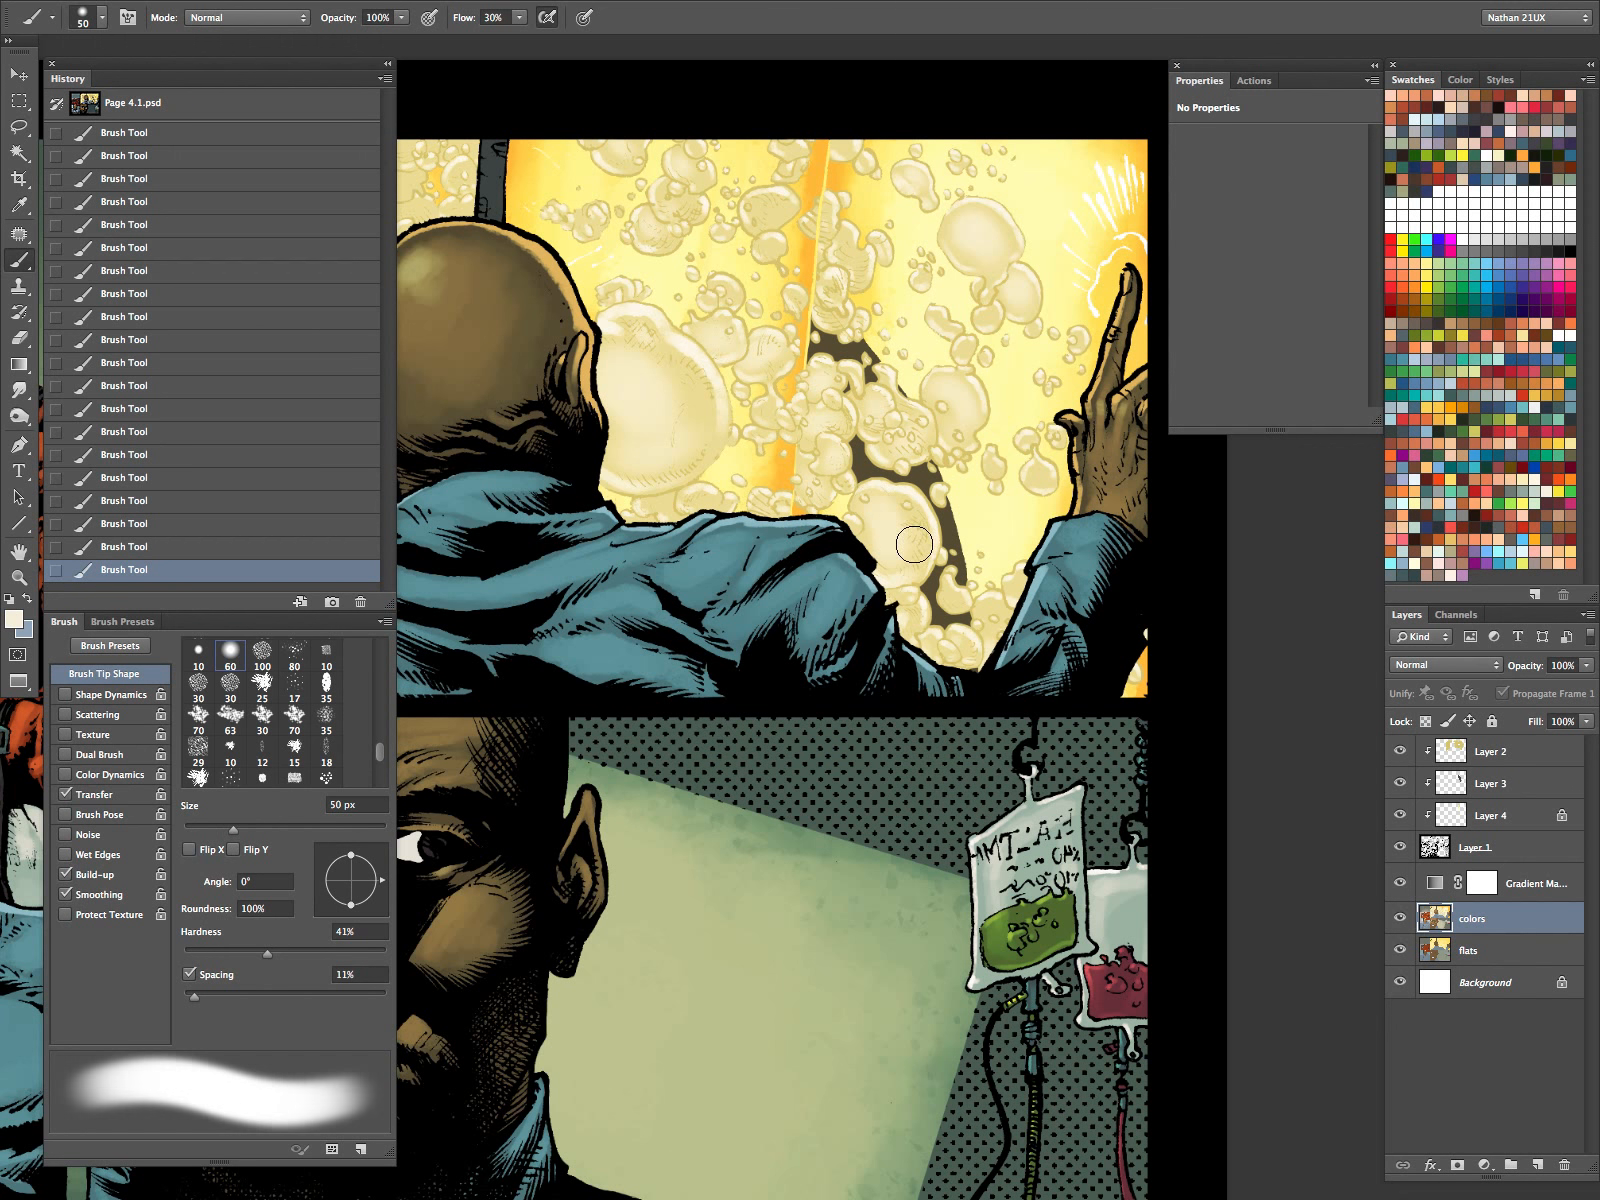
key(bracketleft)
key(bracketleft)
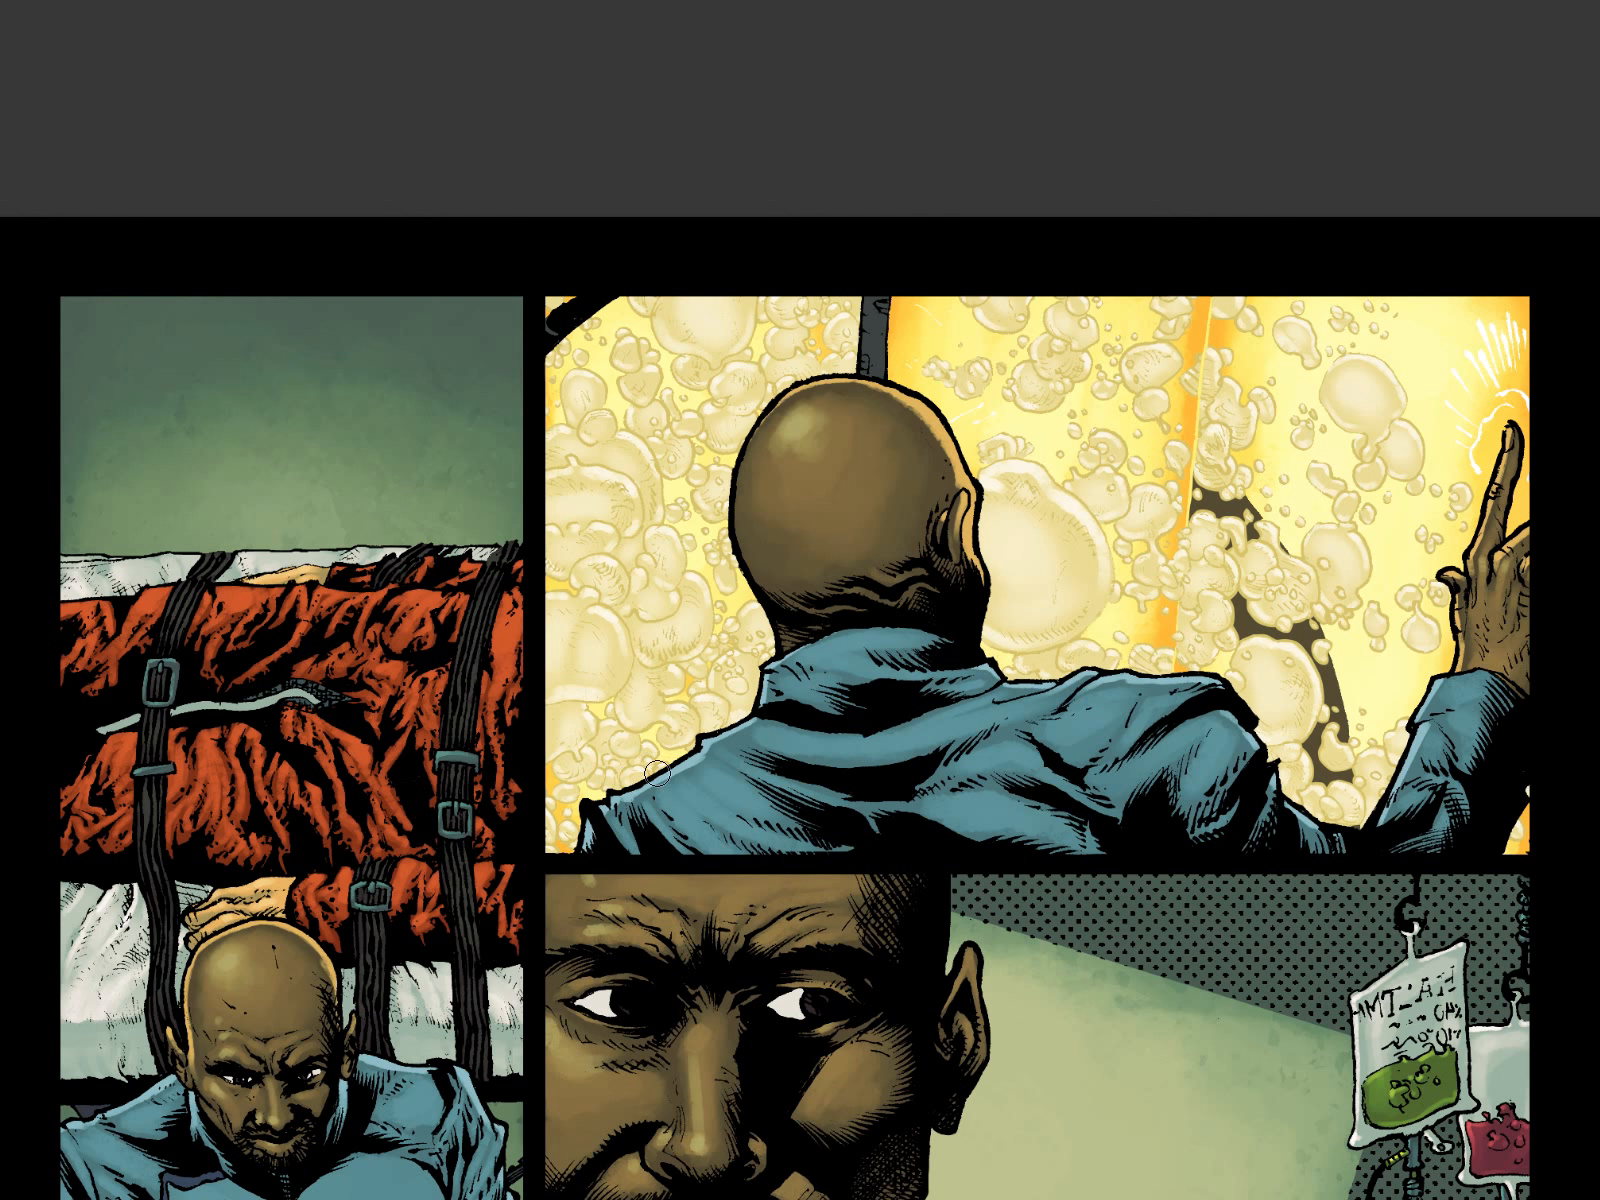
Save Page 4.1 and return it to its window beside the other pages.
scroll(1050, 758, down, 3)
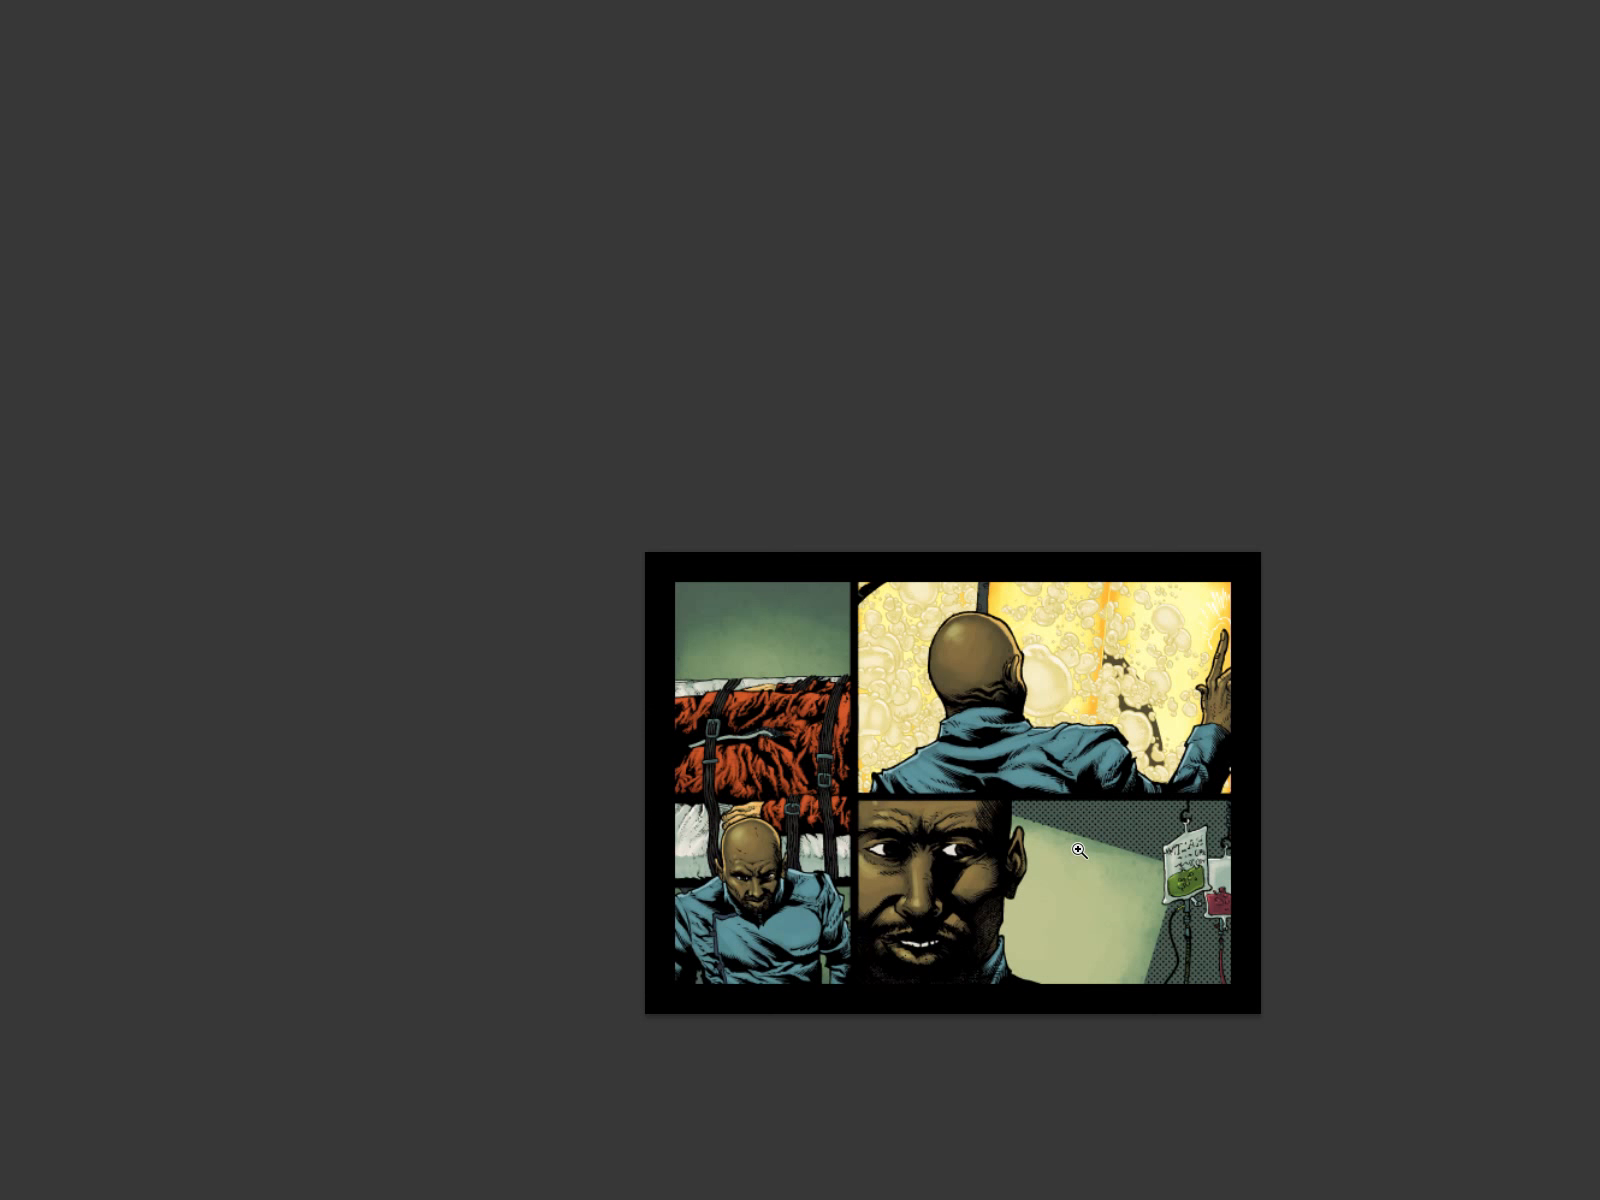
key(f)
key(f)
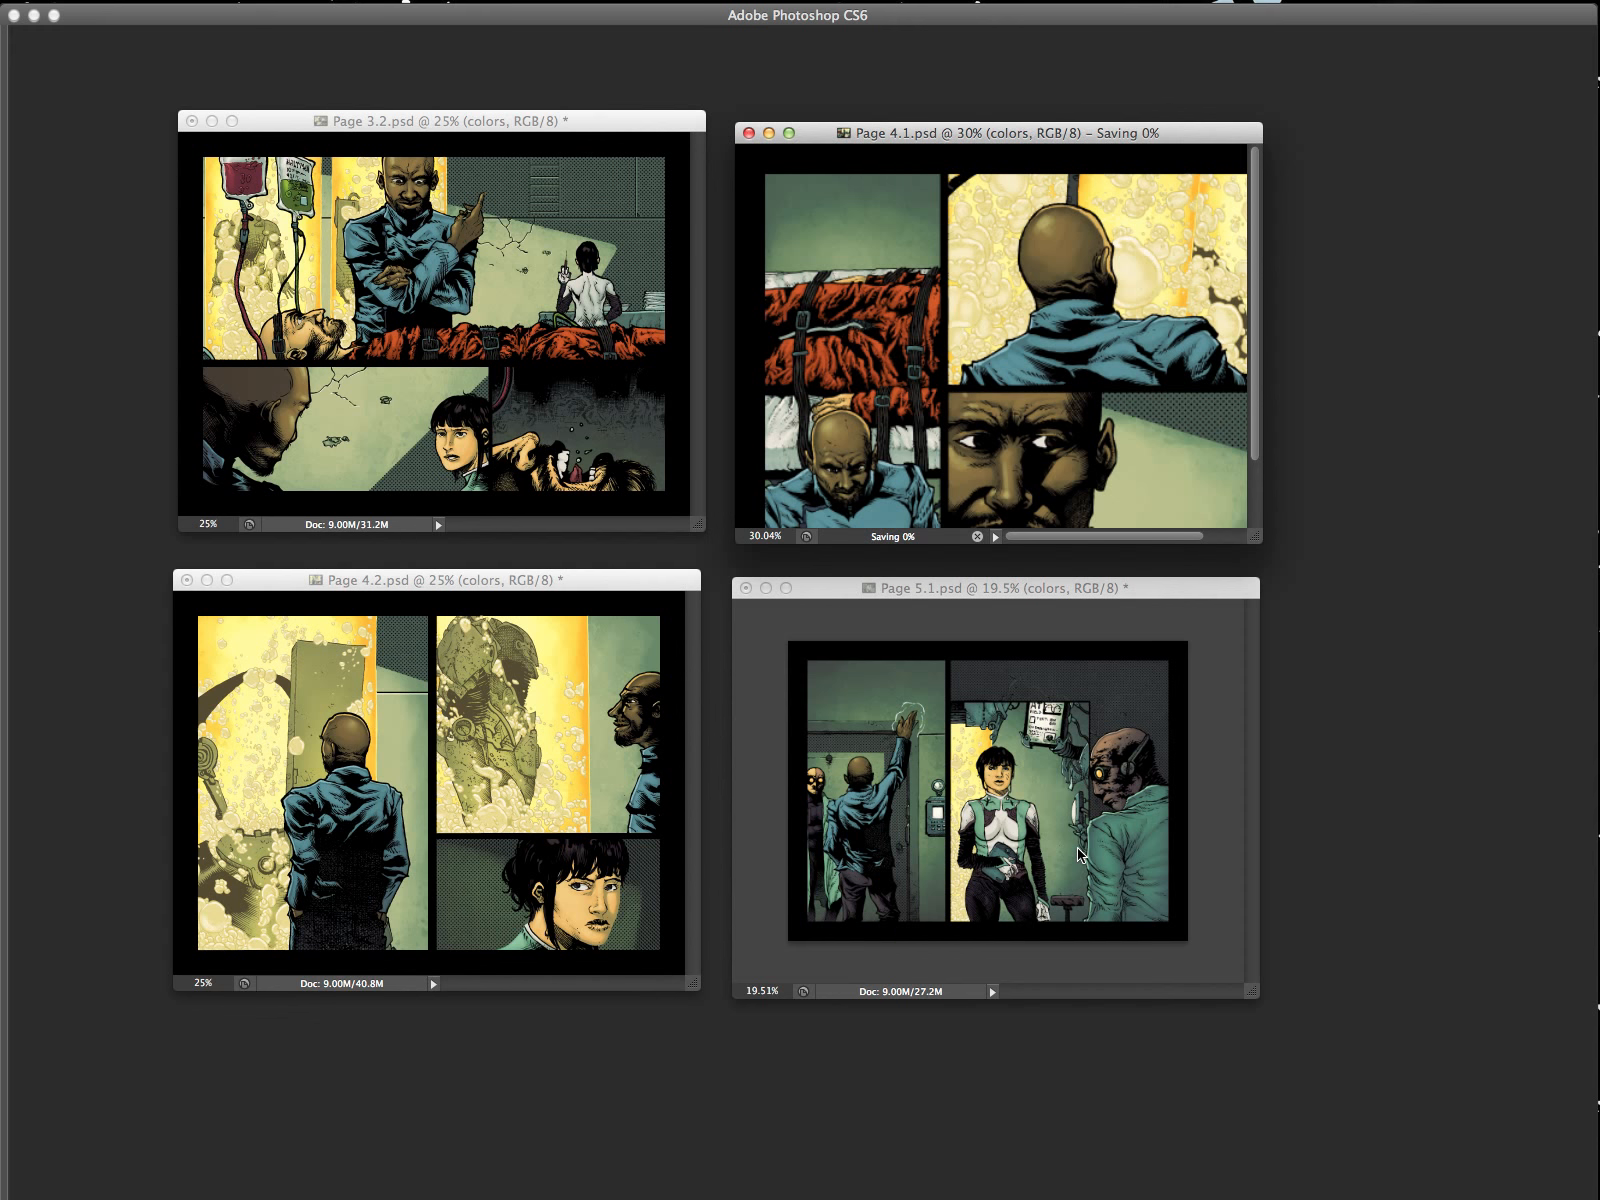
Show Page 3.2 full screen, select its bubbles on the flats layer with the Magic Wand, and return to colors with selection edges hidden.
click(605, 121)
key(f)
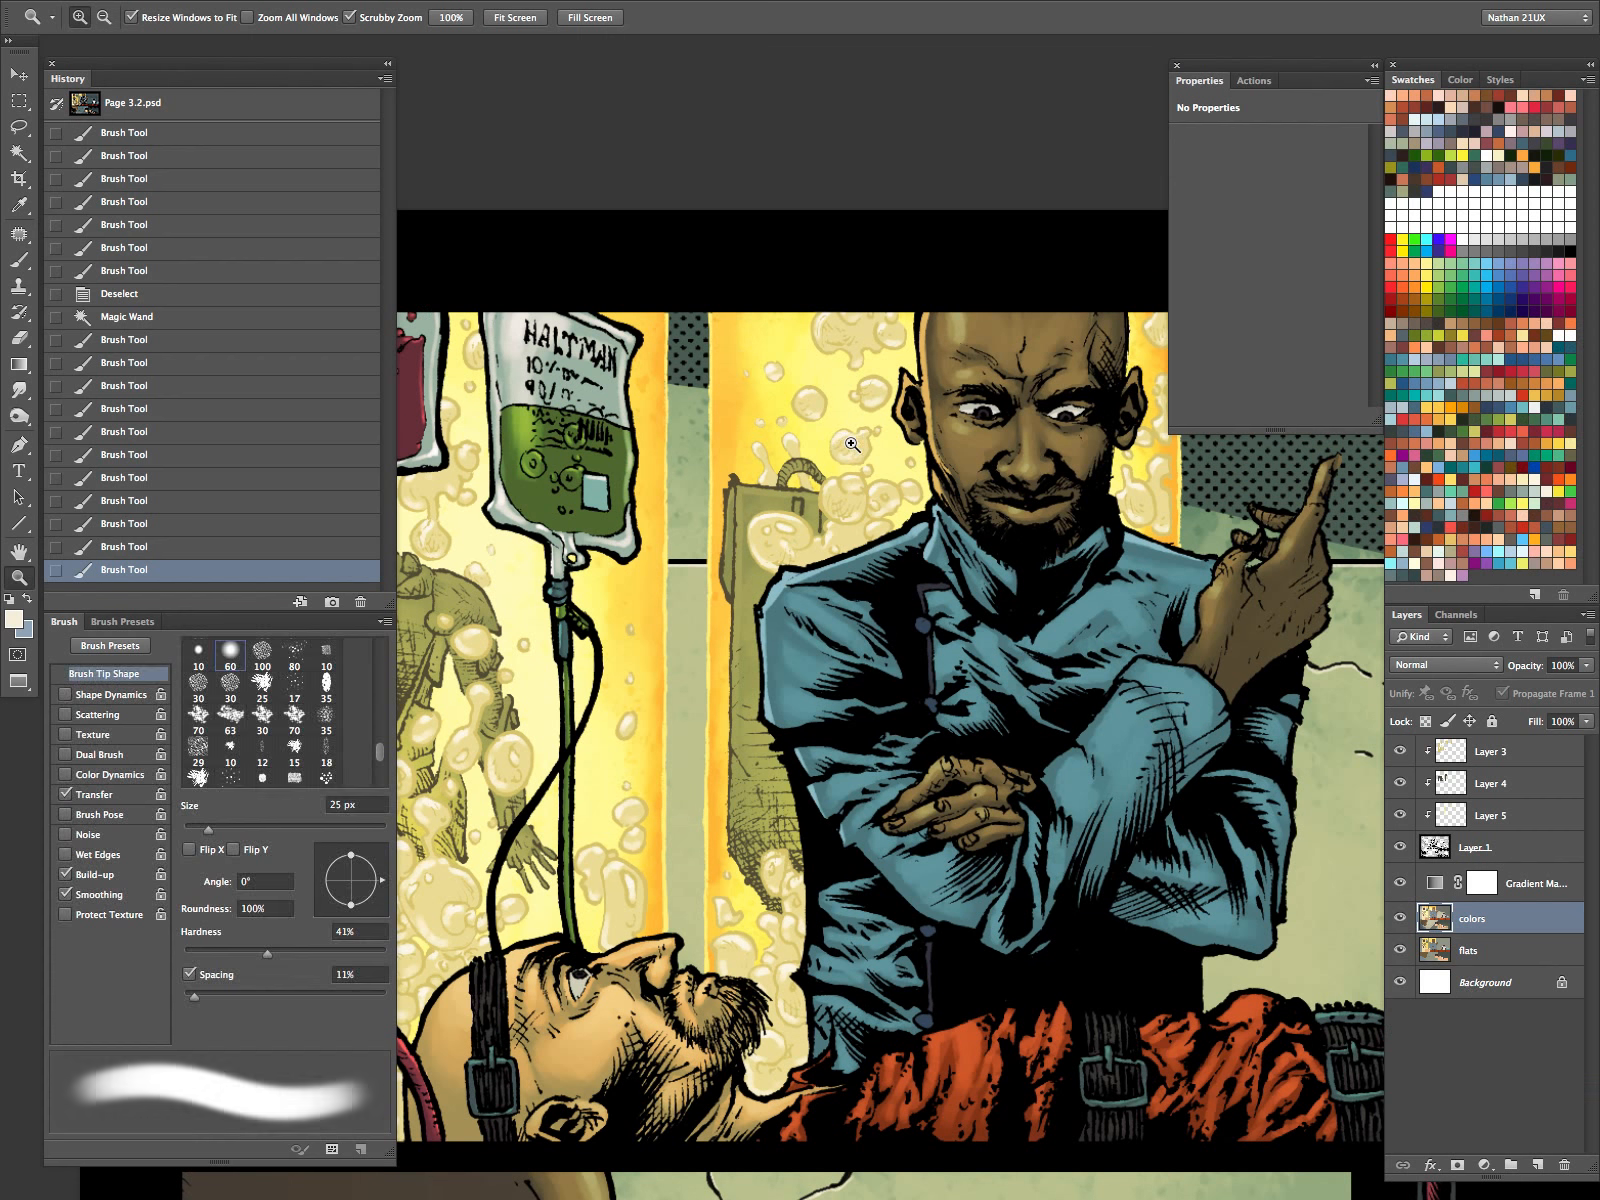
key(w)
click(1478, 952)
click(858, 484)
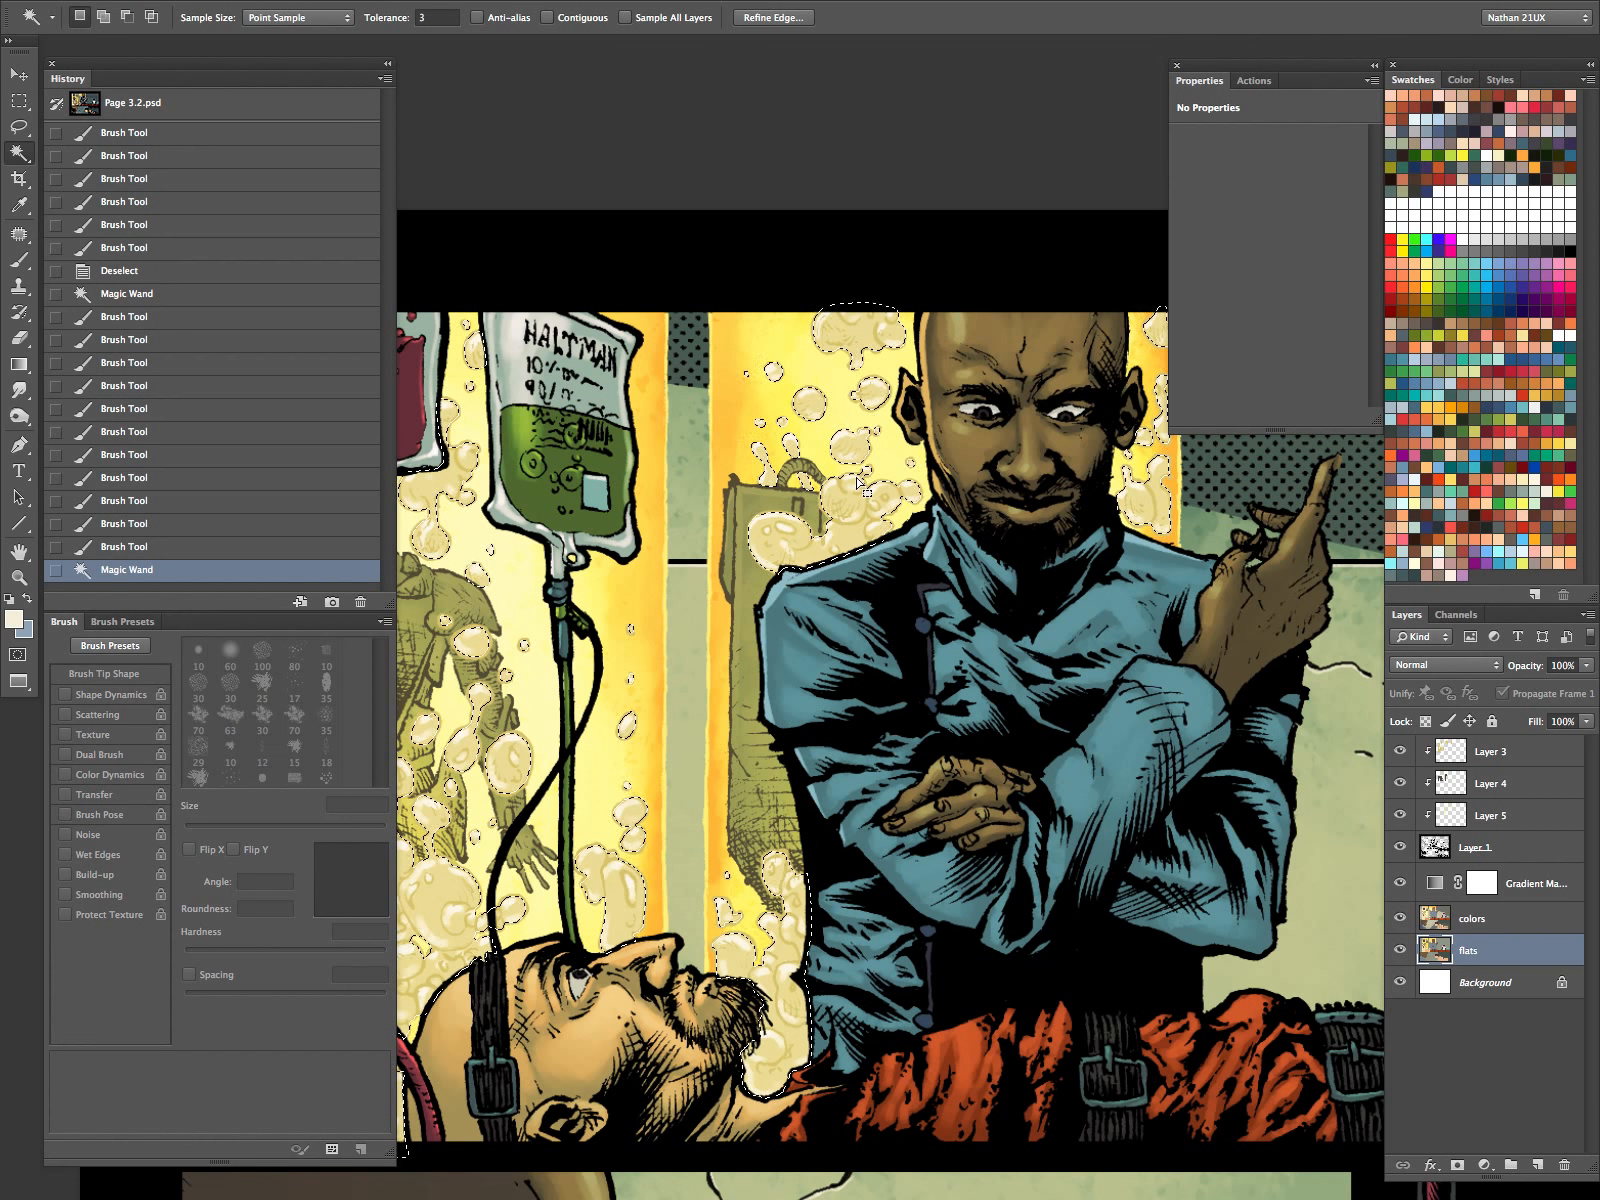
click(1470, 918)
key(b)
key(ctrl+h)
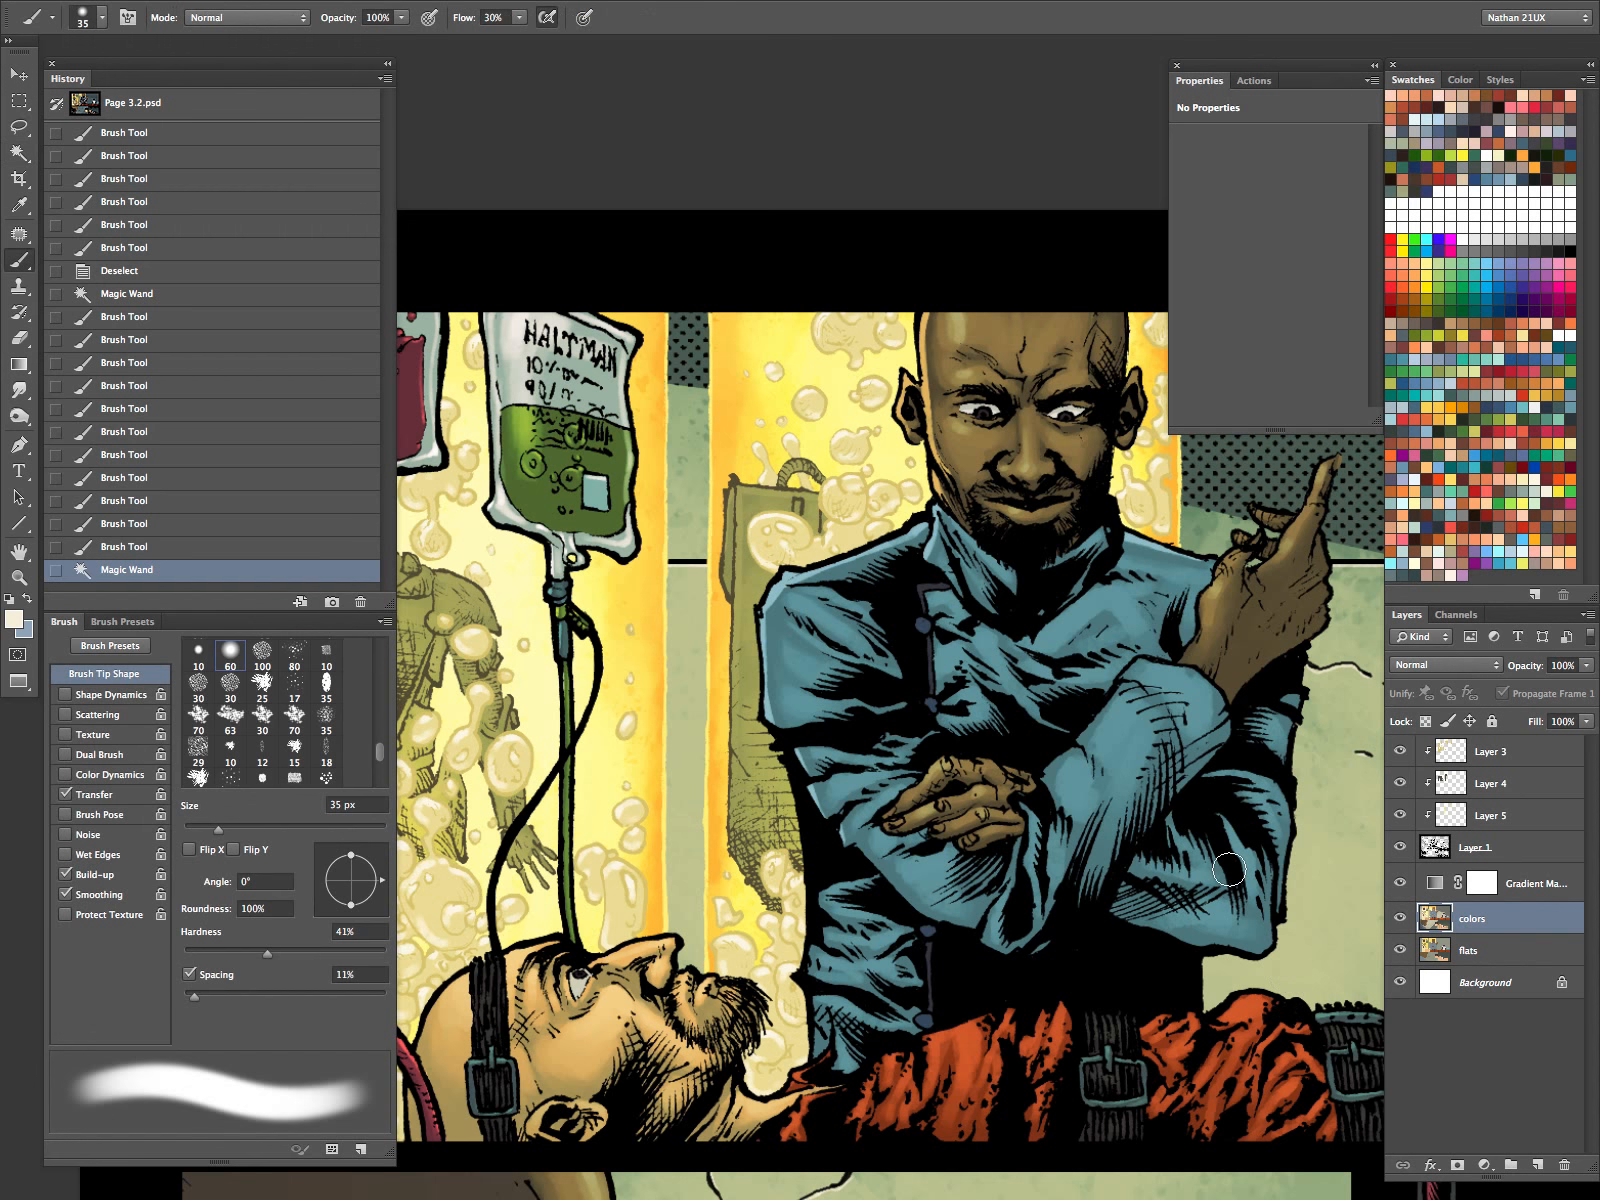
Lighten the bubbles beside the standing man on Page 3.2, using a 20 px brush for the smaller ones.
key(bracketright)
key(bracketleft)
key(bracketleft)
drag(772, 538, 852, 538)
mouse_move(857, 534)
mouse_down()
mouse_move(878, 507)
mouse_move(898, 439)
mouse_move(846, 448)
mouse_move(818, 410)
mouse_up()
key(bracketleft)
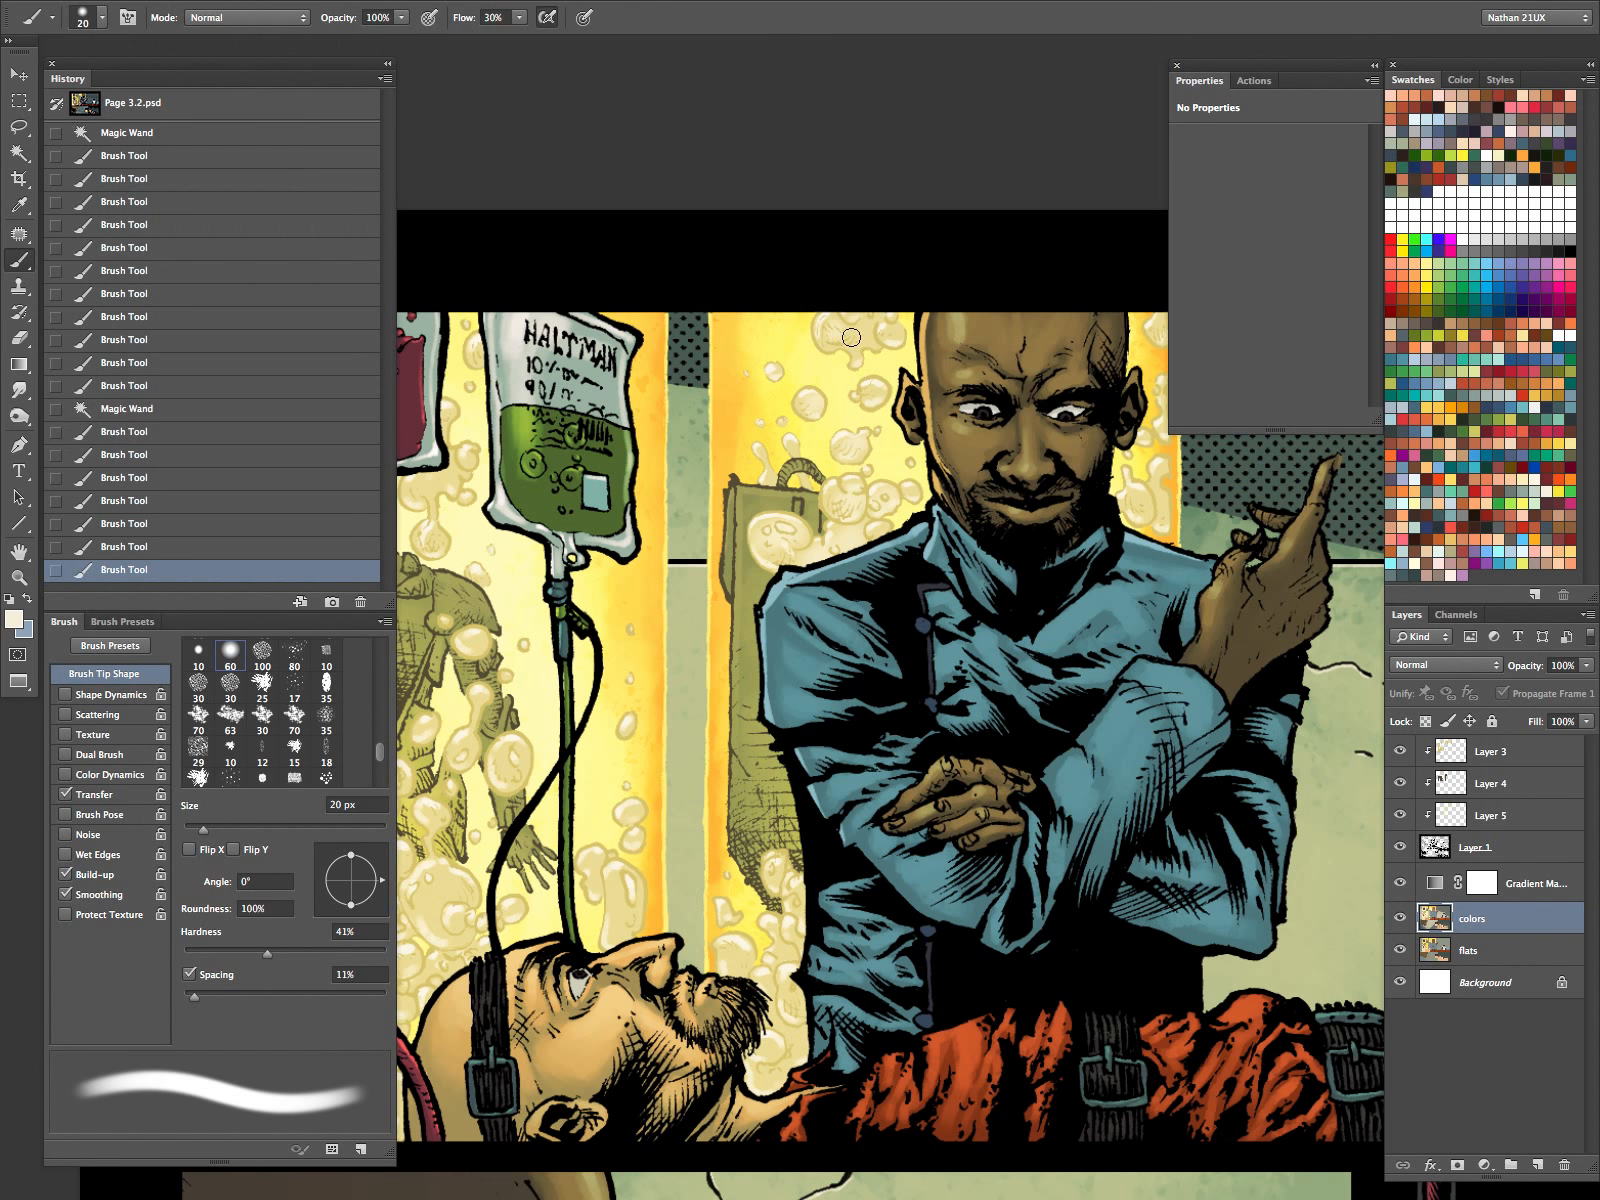
drag(847, 338, 862, 337)
drag(885, 336, 895, 334)
drag(888, 321, 892, 319)
mouse_move(879, 496)
mouse_down()
mouse_move(895, 475)
mouse_move(862, 442)
mouse_up()
drag(887, 490, 893, 486)
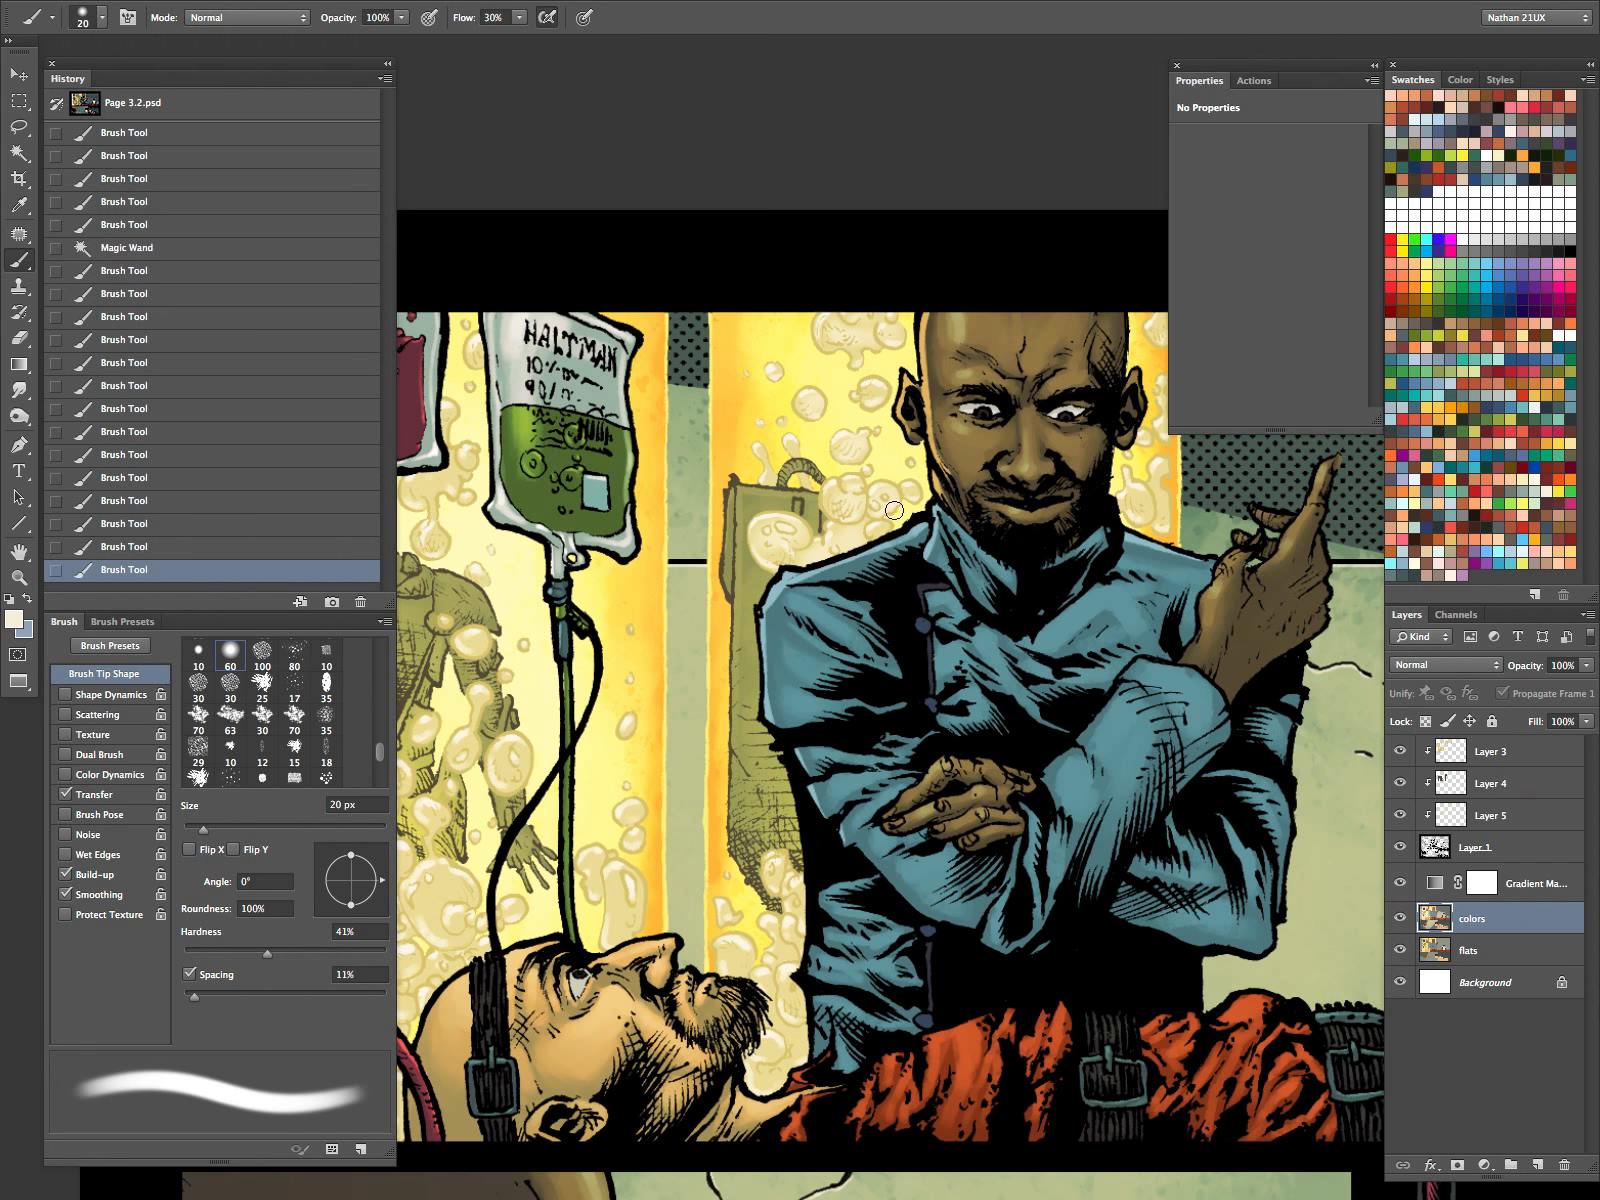
Save Page 3.2 and zoom its window back out to 25% among the other pages.
key(Tab)
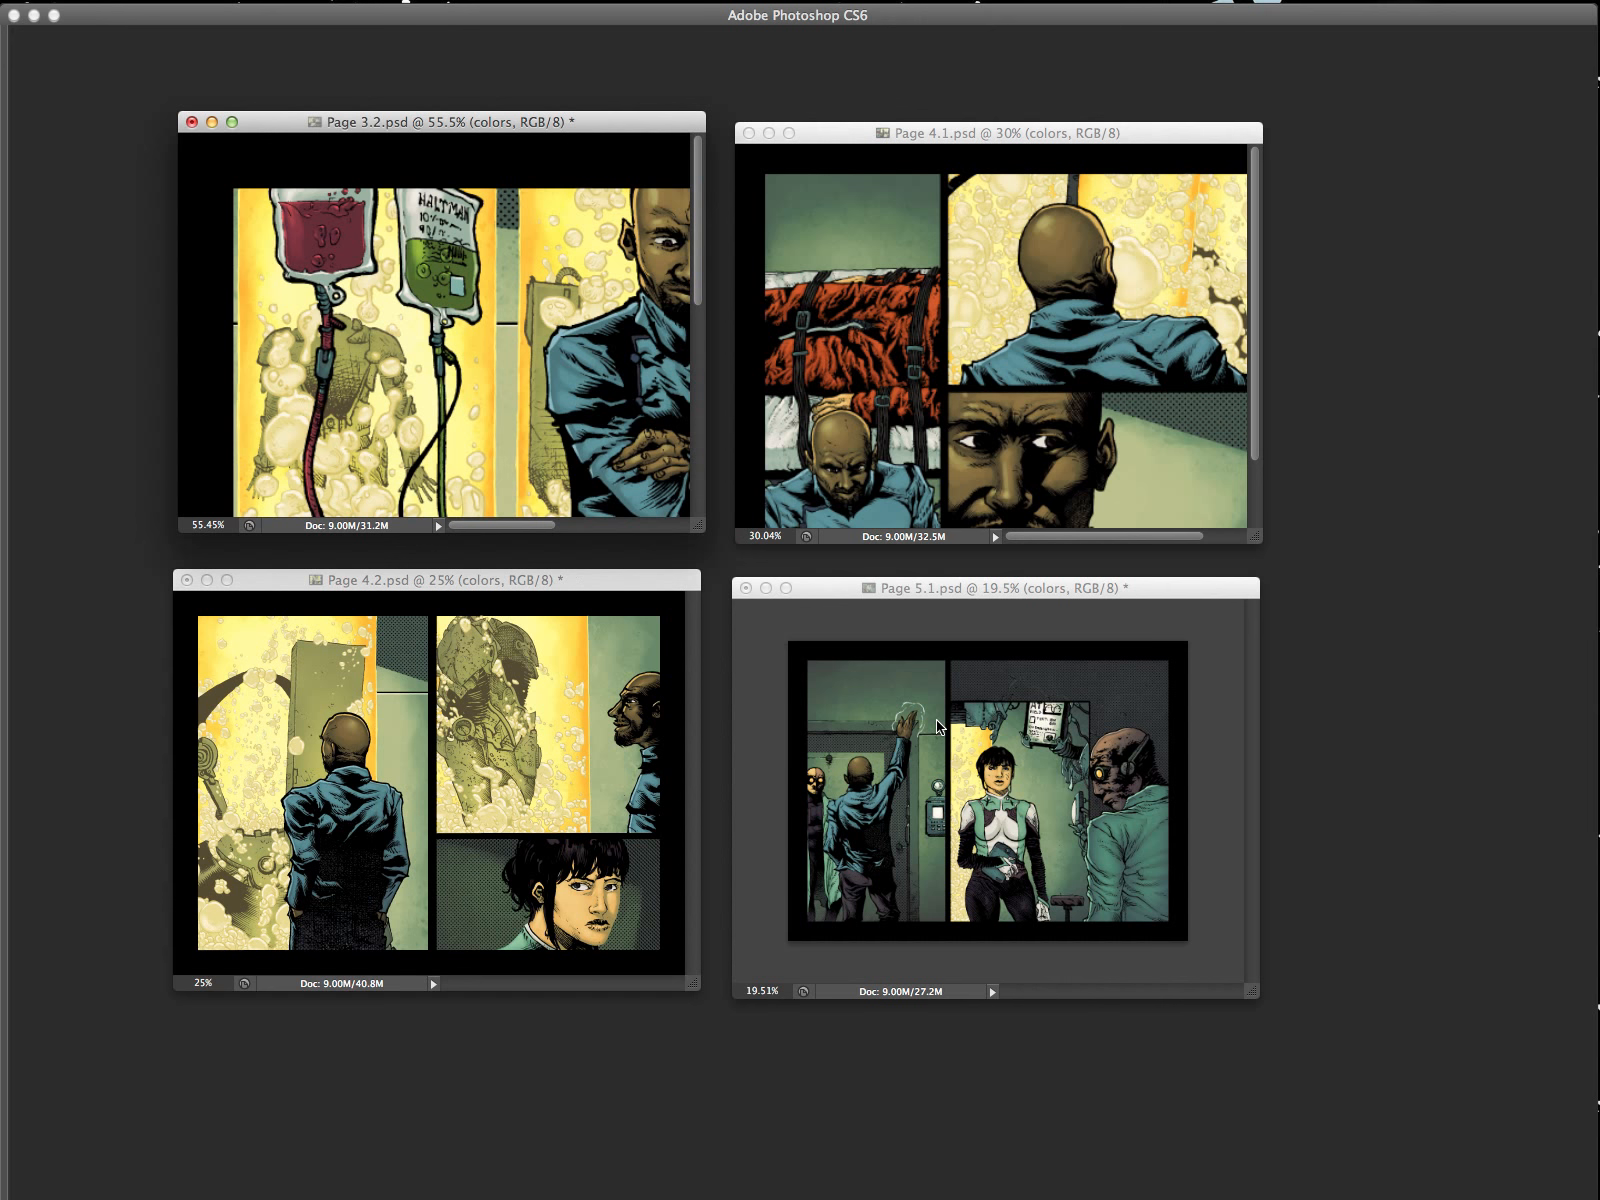
key(super+s)
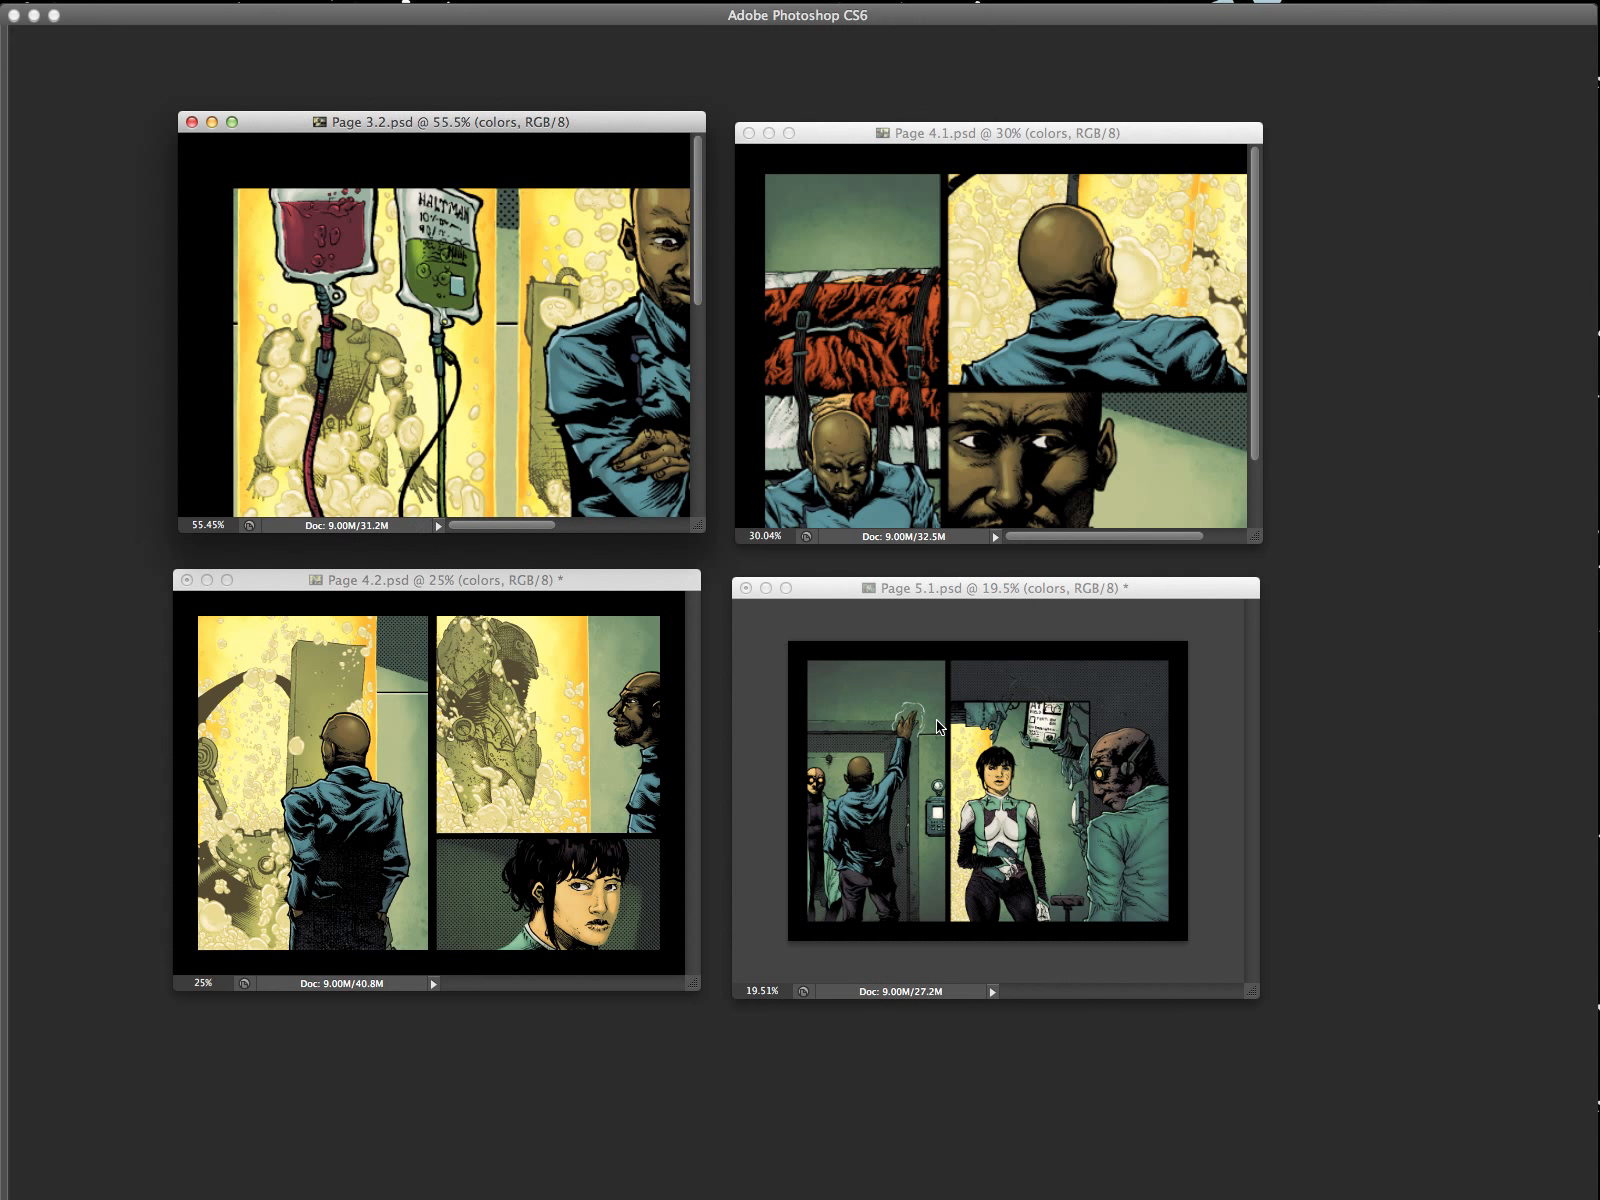
key(super+minus)
key(super+minus)
key(super+minus)
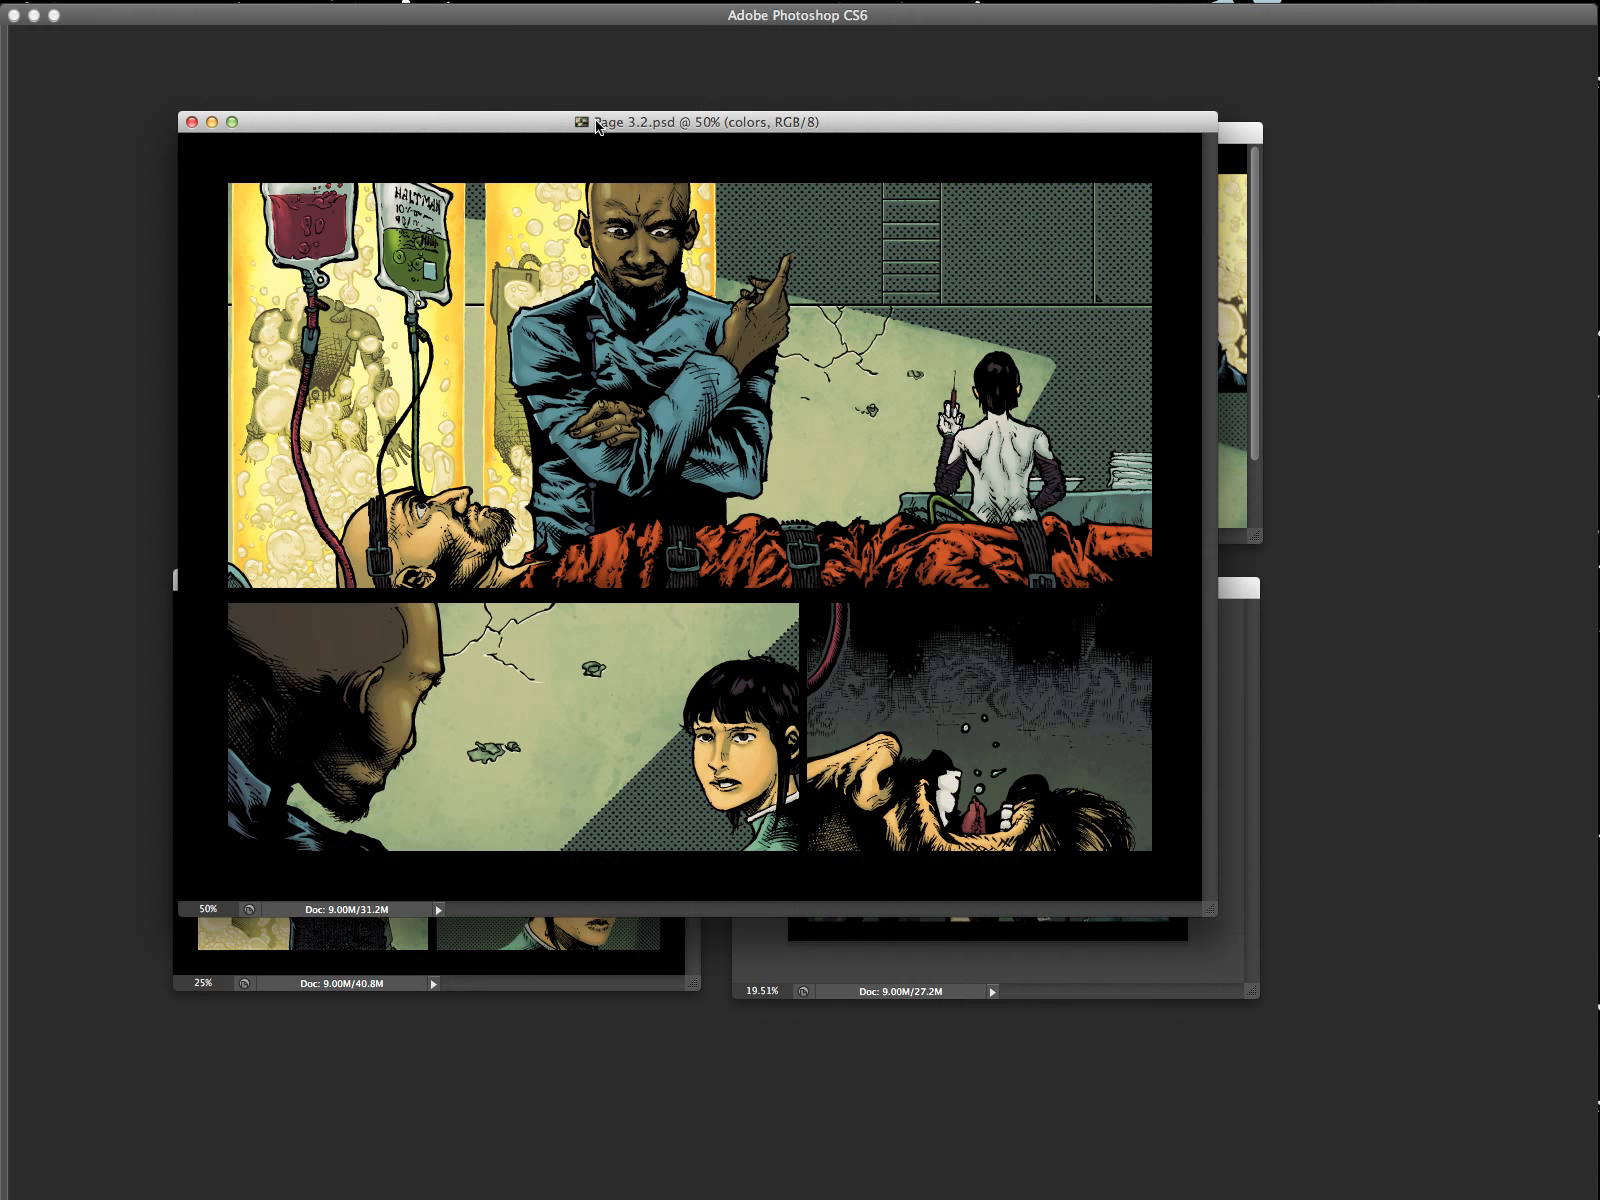
Show Page 5.1 full screen, select its bubbles from the flats layer, and ready the Brush on colors with selection edges hidden.
click(1051, 588)
key(f)
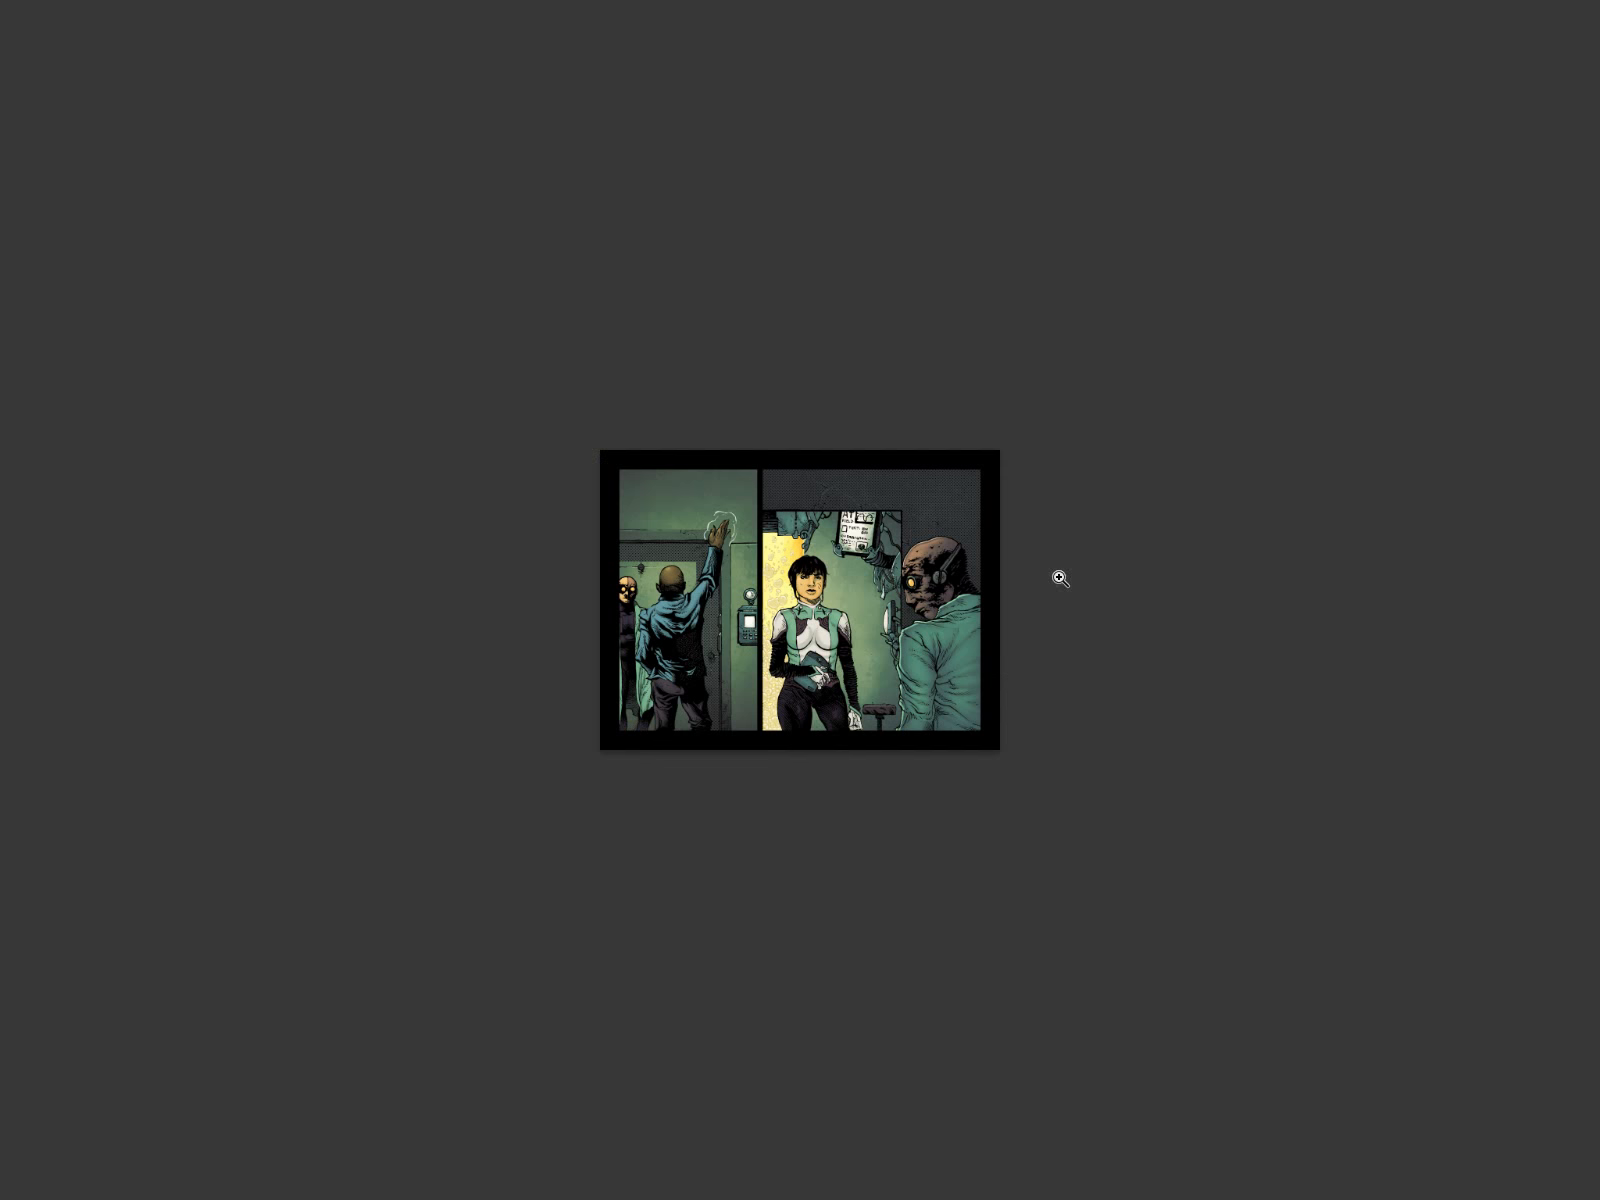
drag(795, 573, 859, 626)
key(Tab)
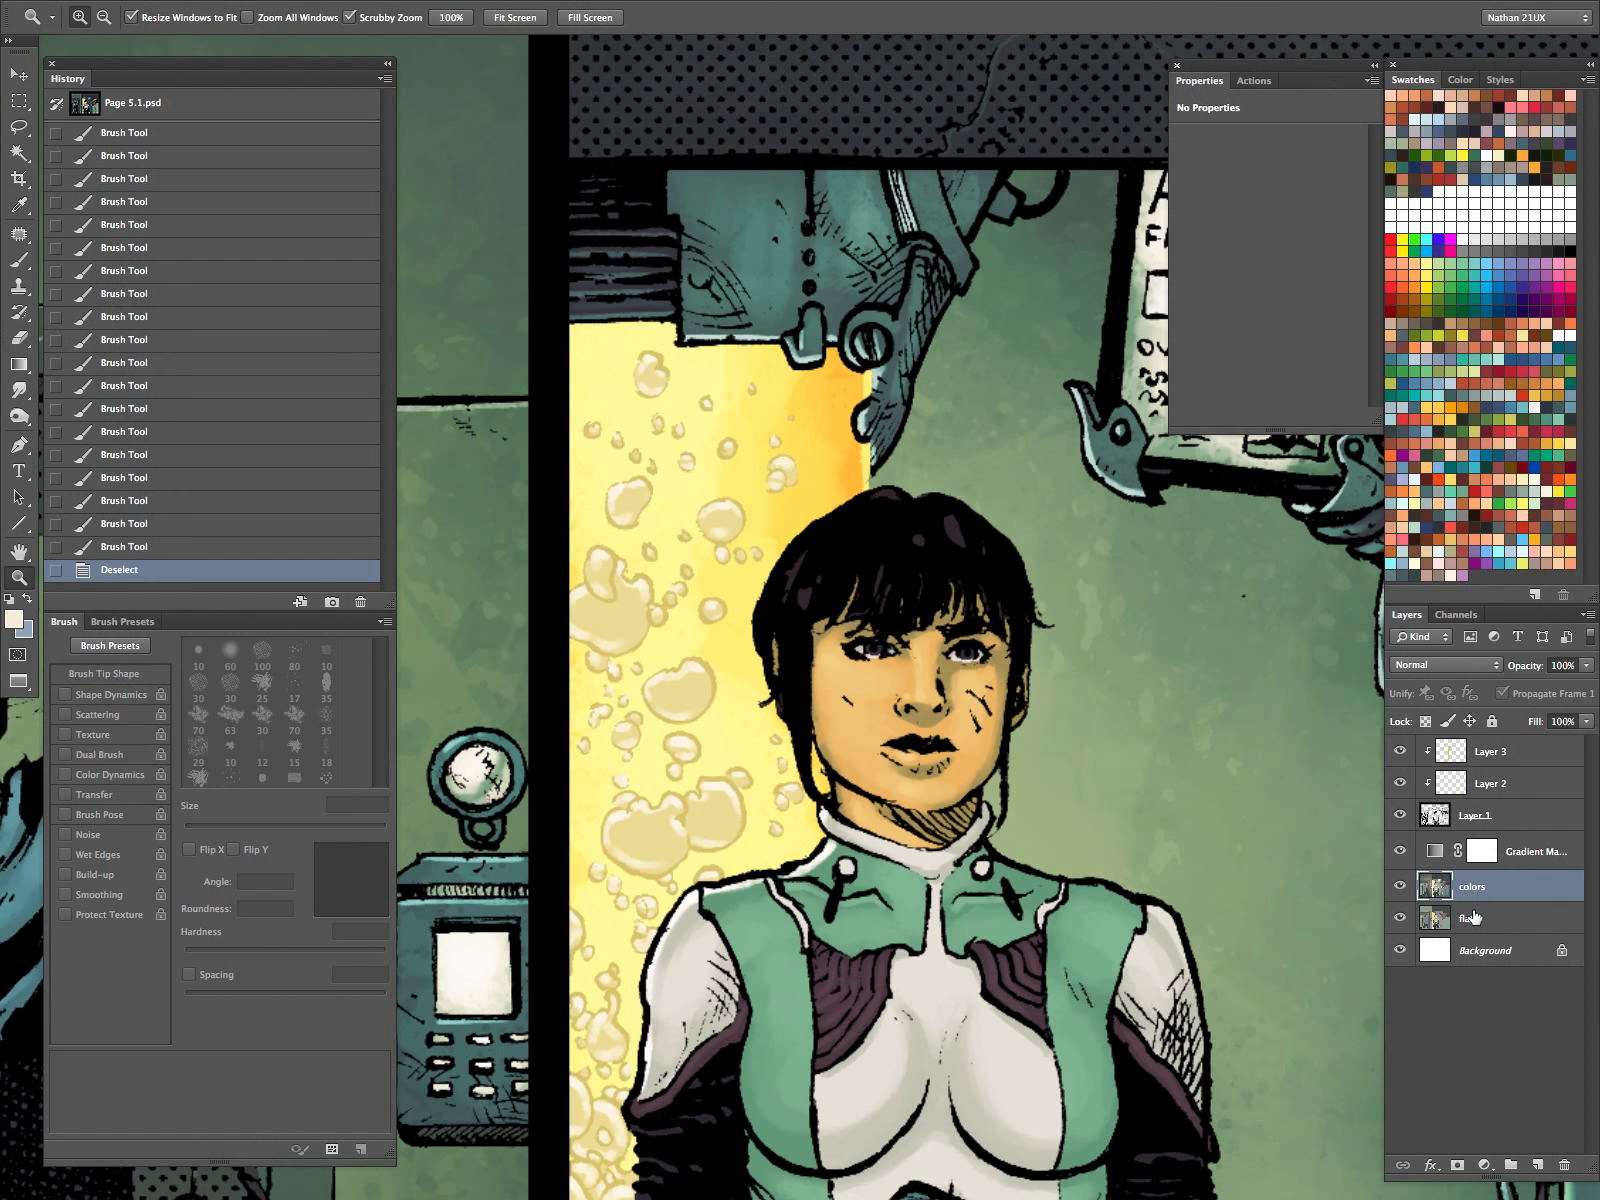
click(1468, 918)
key(w)
click(687, 692)
click(1510, 888)
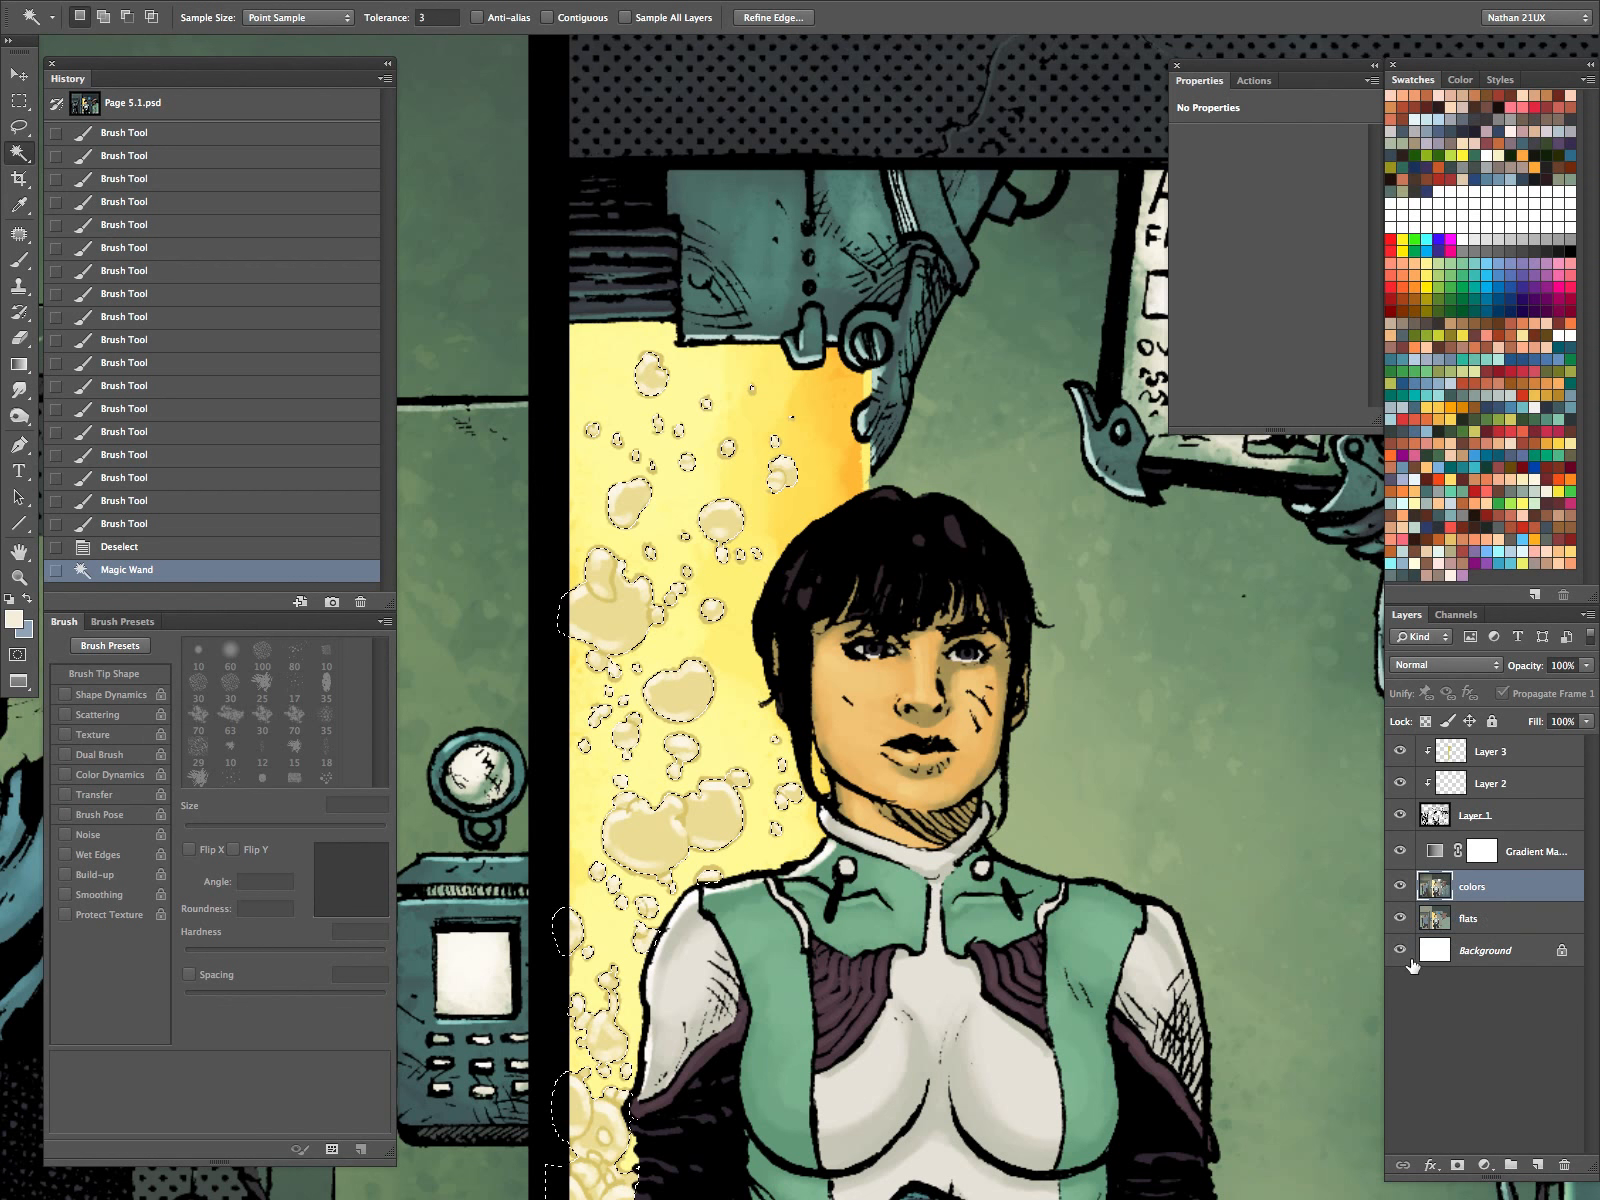
key(ctrl+h)
key(b)
Highlight the bubbles beside the woman's head, using a 25 px brush on the large cluster and 15 px on smaller ones.
key(])
key(])
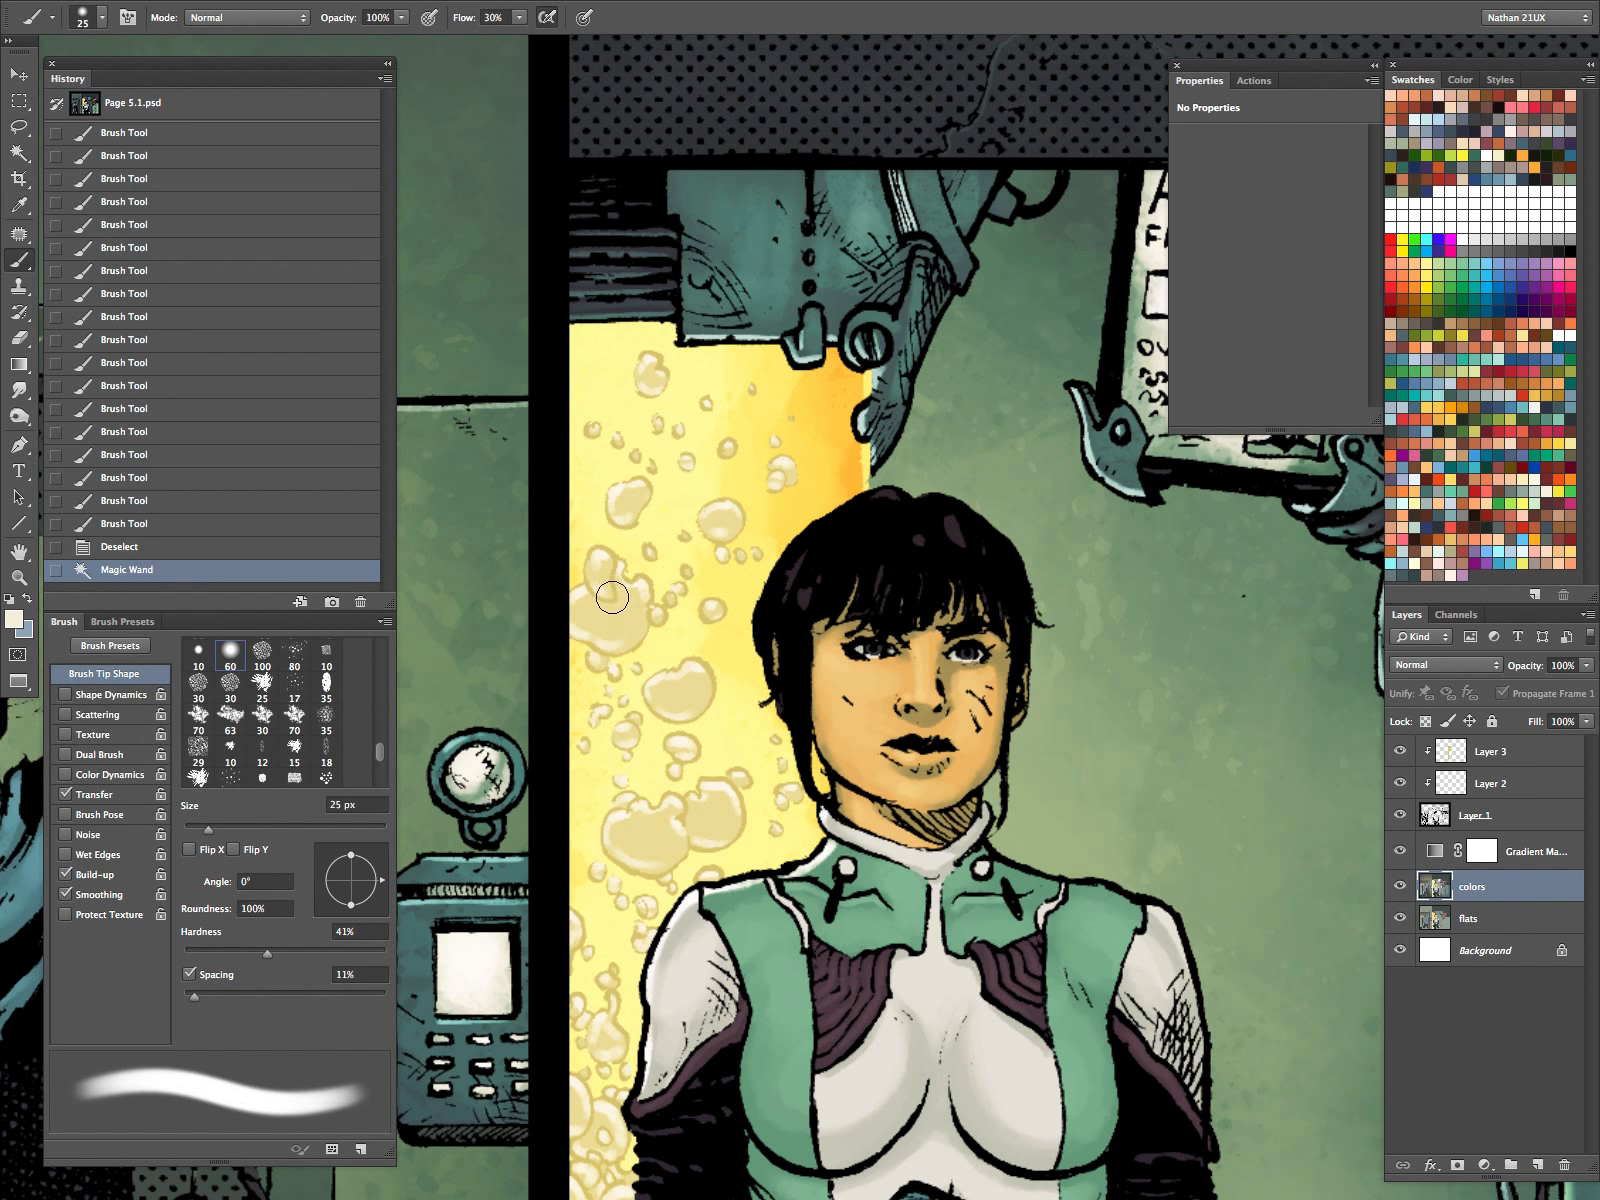
click(627, 613)
click(630, 613)
key([)
key([)
key([)
click(631, 503)
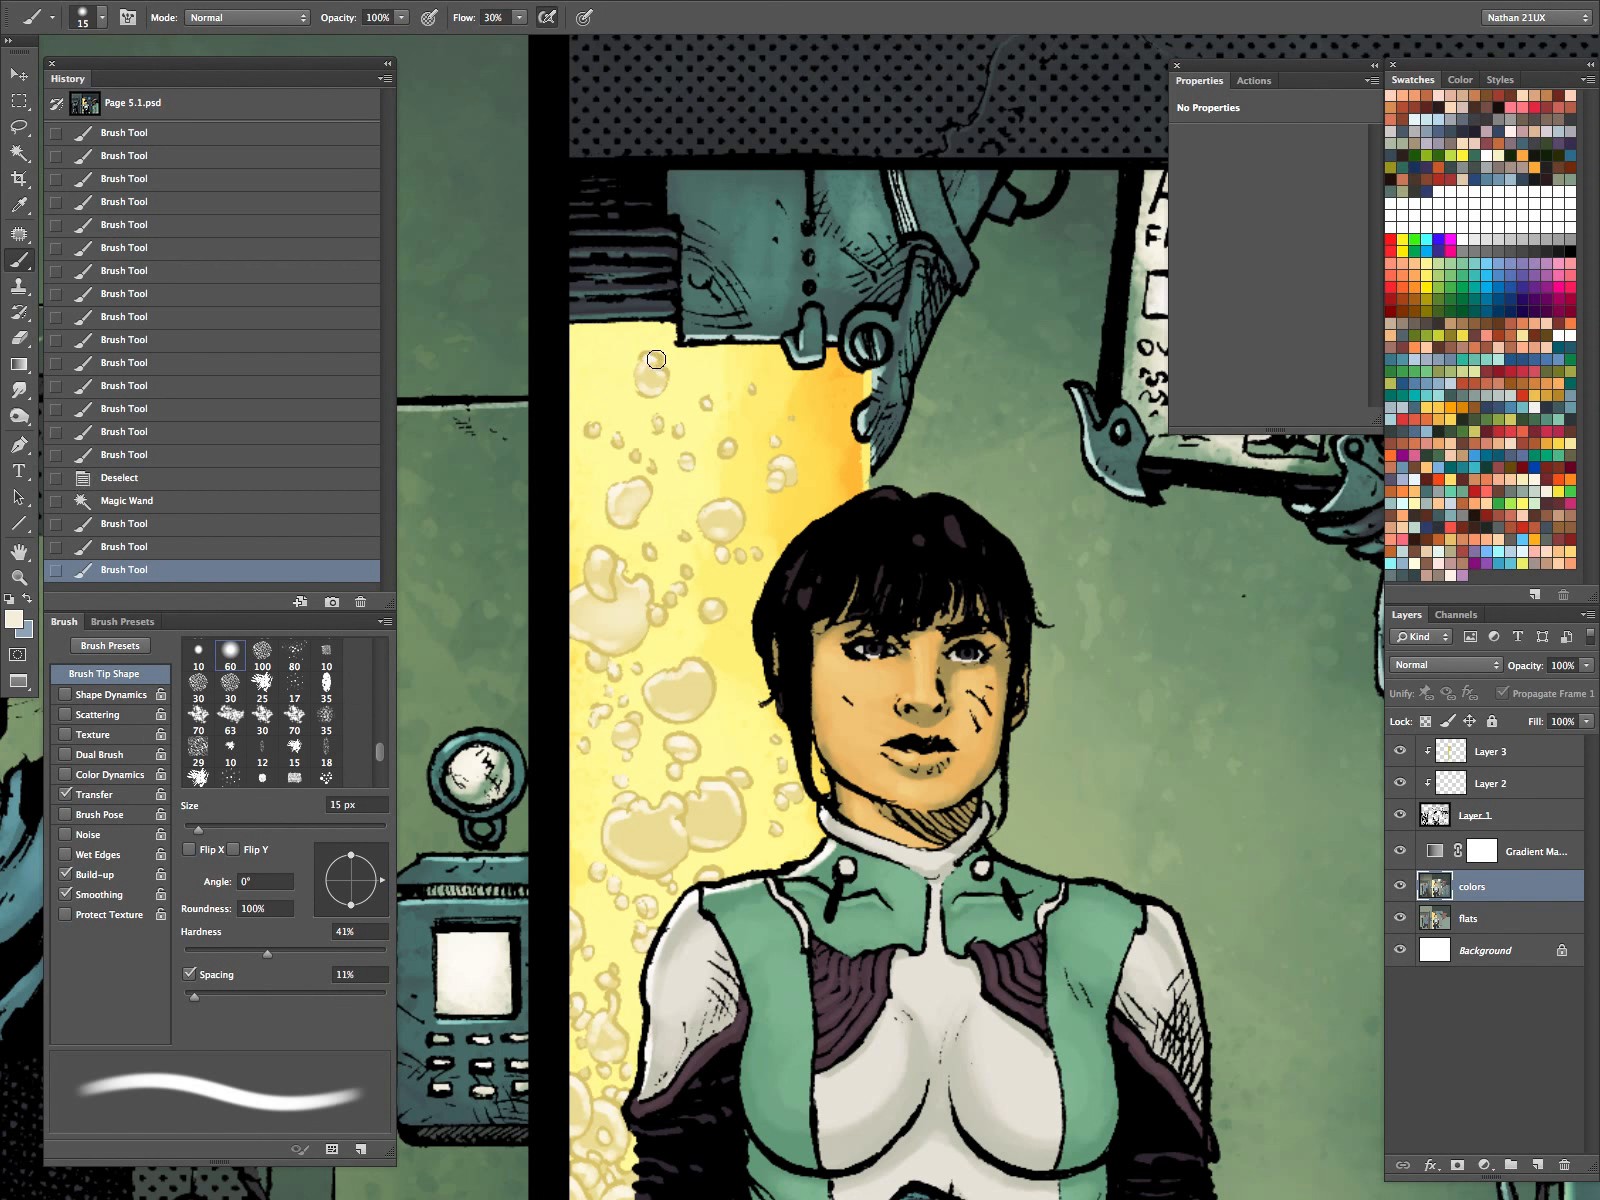
click(656, 366)
click(718, 520)
Lighten the paired large bubbles near the woman's neck and those beside her upper arm with a 25 px brush.
key(])
key(])
mouse_move(718, 817)
mouse_down()
mouse_move(705, 817)
mouse_move(718, 812)
mouse_up()
drag(642, 826, 662, 840)
drag(787, 971, 865, 669)
click(661, 805)
click(664, 784)
click(649, 899)
Lighten the dense bubbles below the woman's elbow and beside her thigh, using a 30 px brush.
drag(825, 999, 875, 695)
click(782, 775)
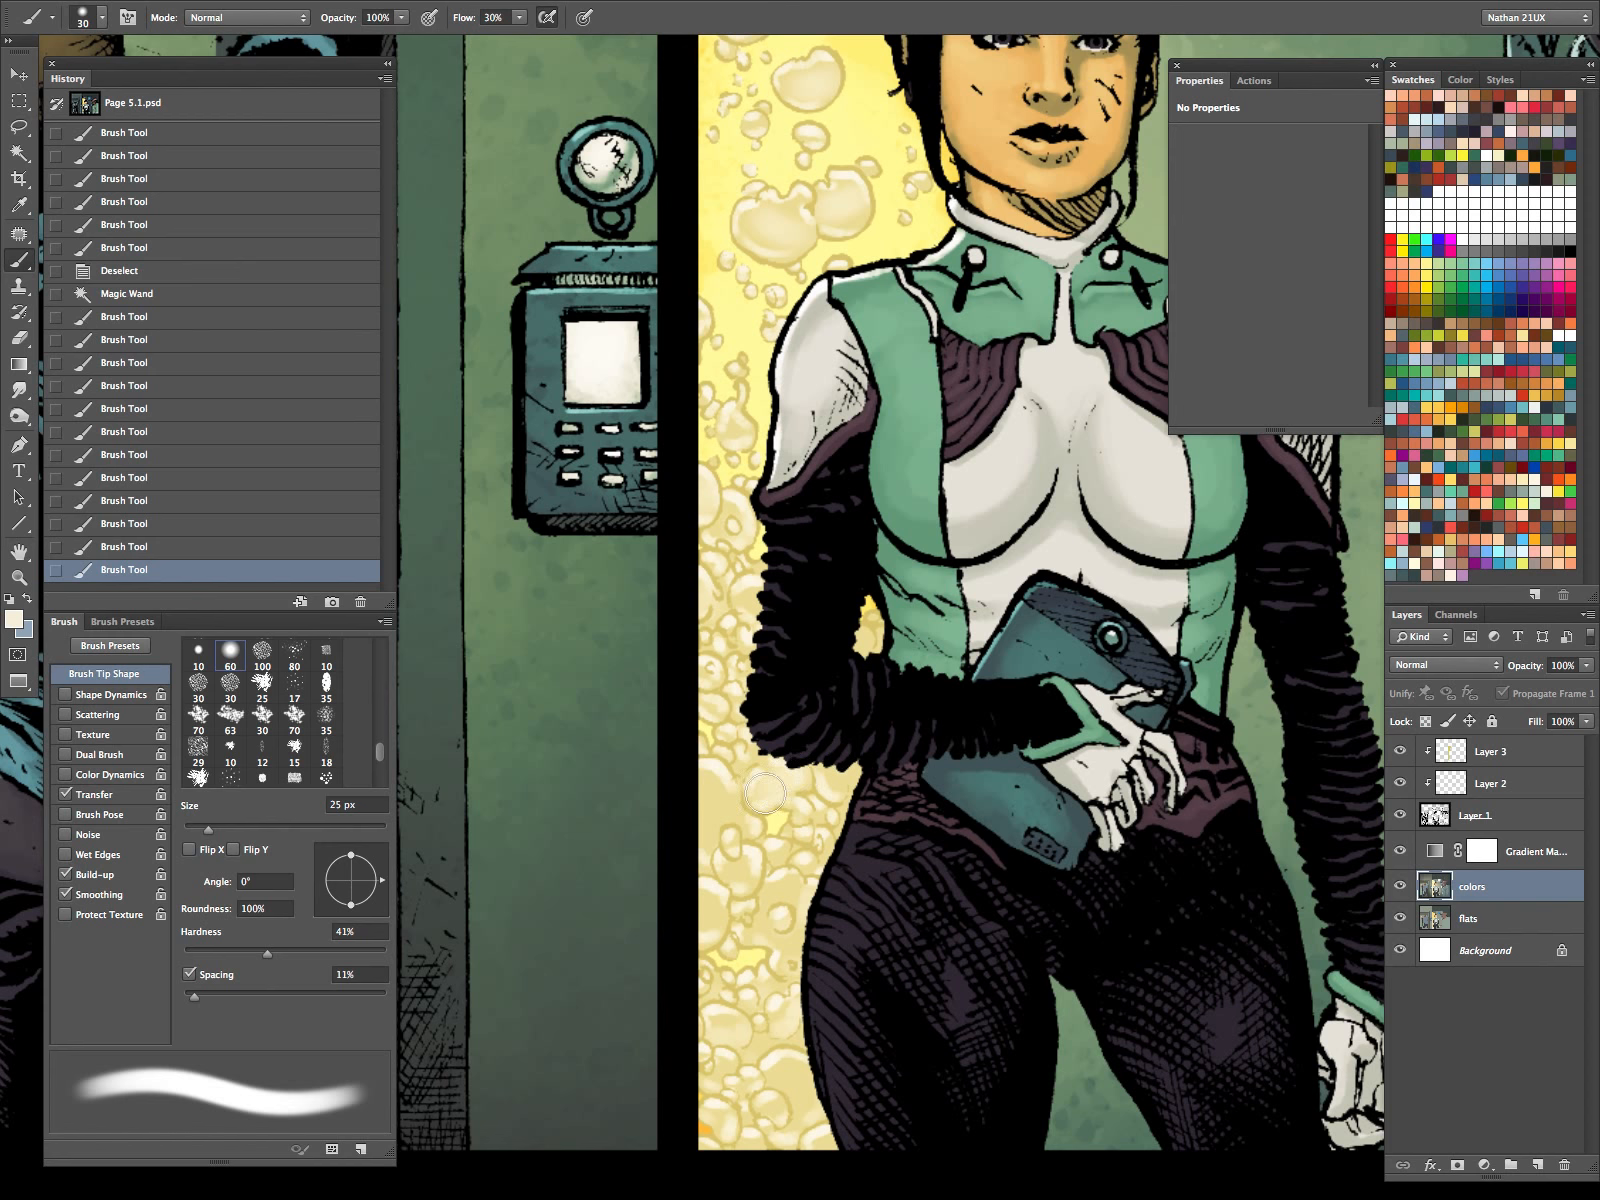
key(])
key(])
drag(713, 786, 714, 820)
key([)
click(718, 910)
click(744, 866)
click(778, 940)
click(804, 944)
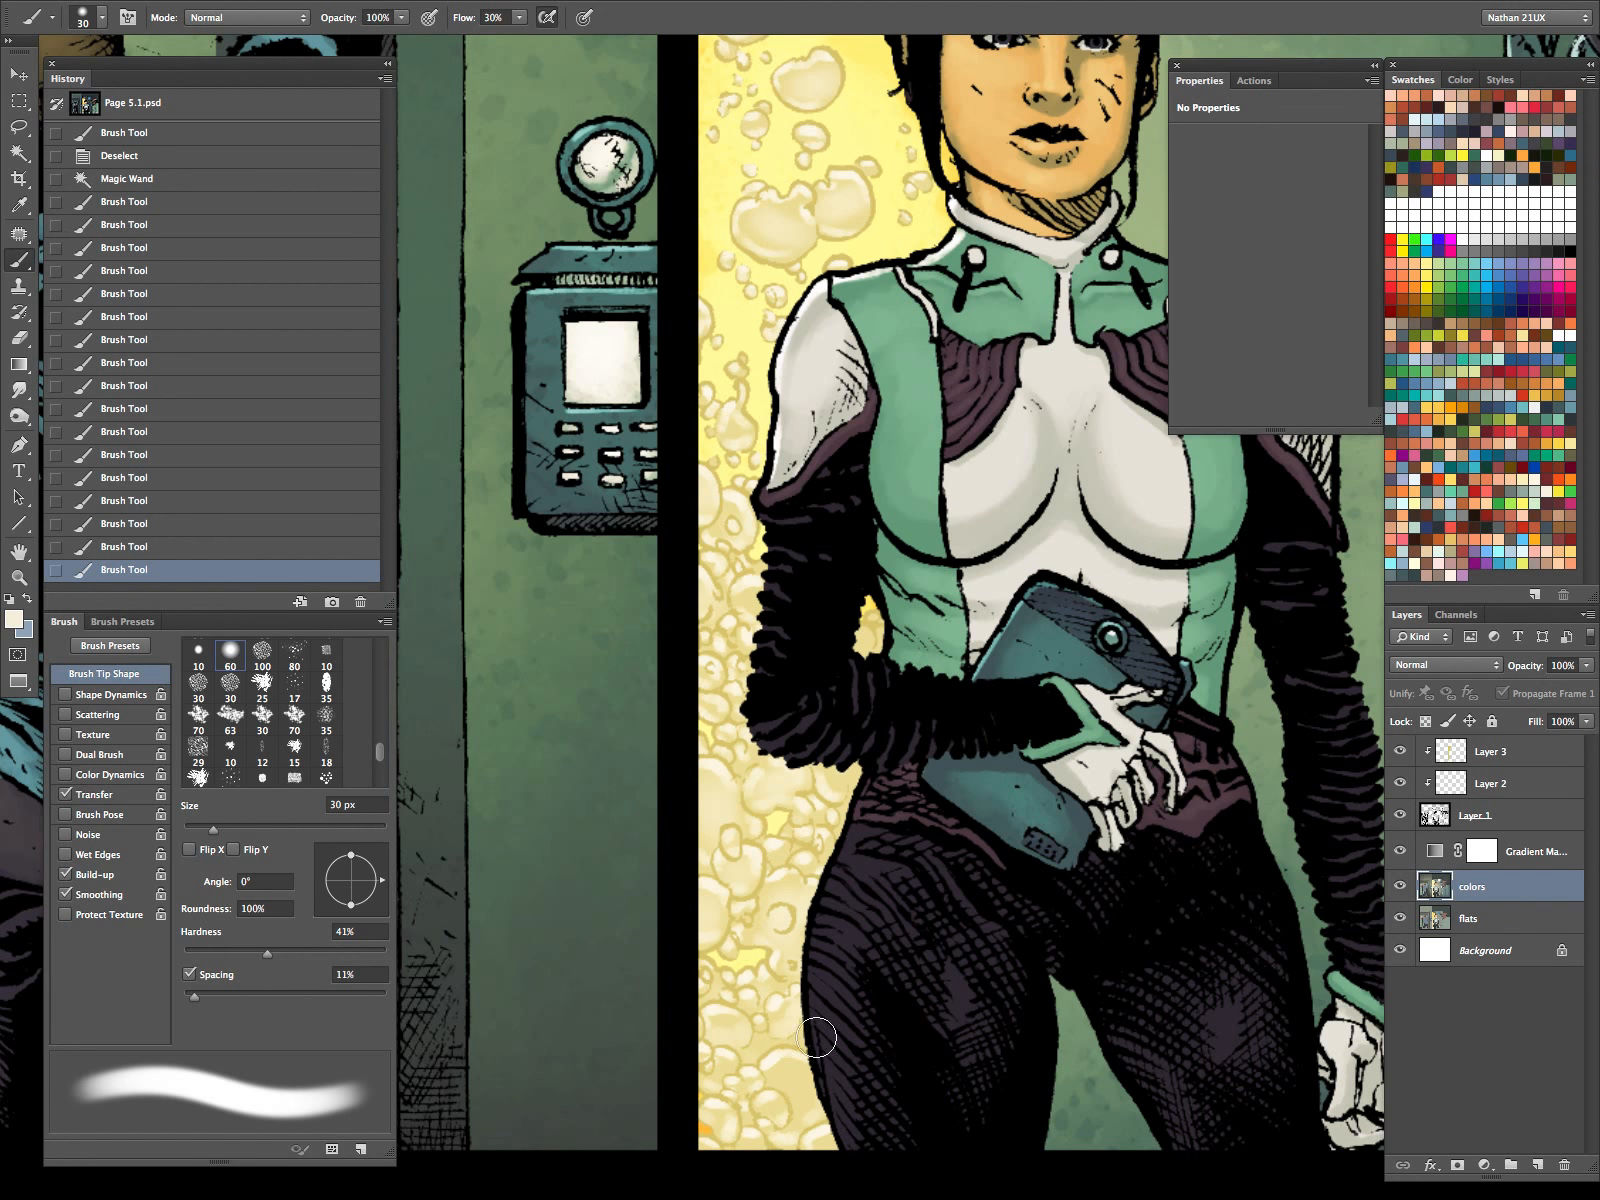
Add highlights to the remaining bubbles around the woman's elbow and hip with a 25 px brush, and reduce it to 20 px.
drag(934, 941, 990, 770)
key([)
click(897, 603)
click(903, 546)
click(952, 585)
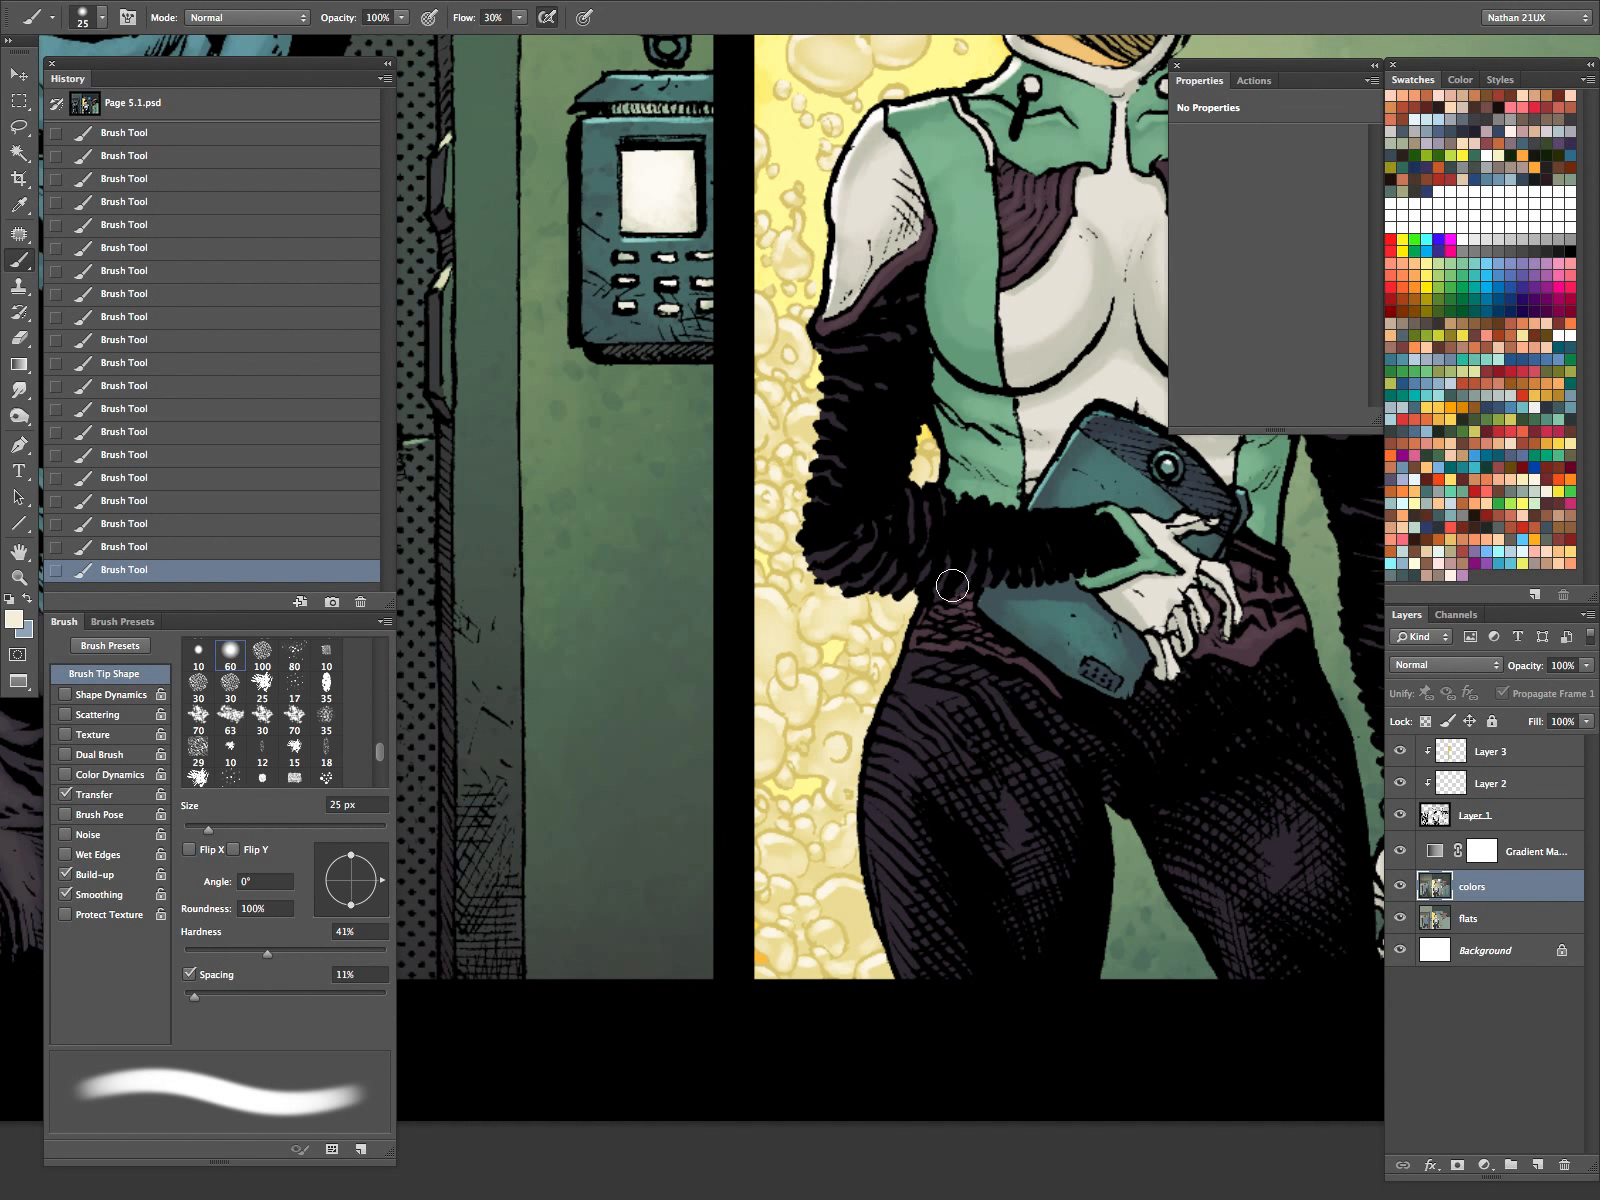
key(])
key([)
key([)
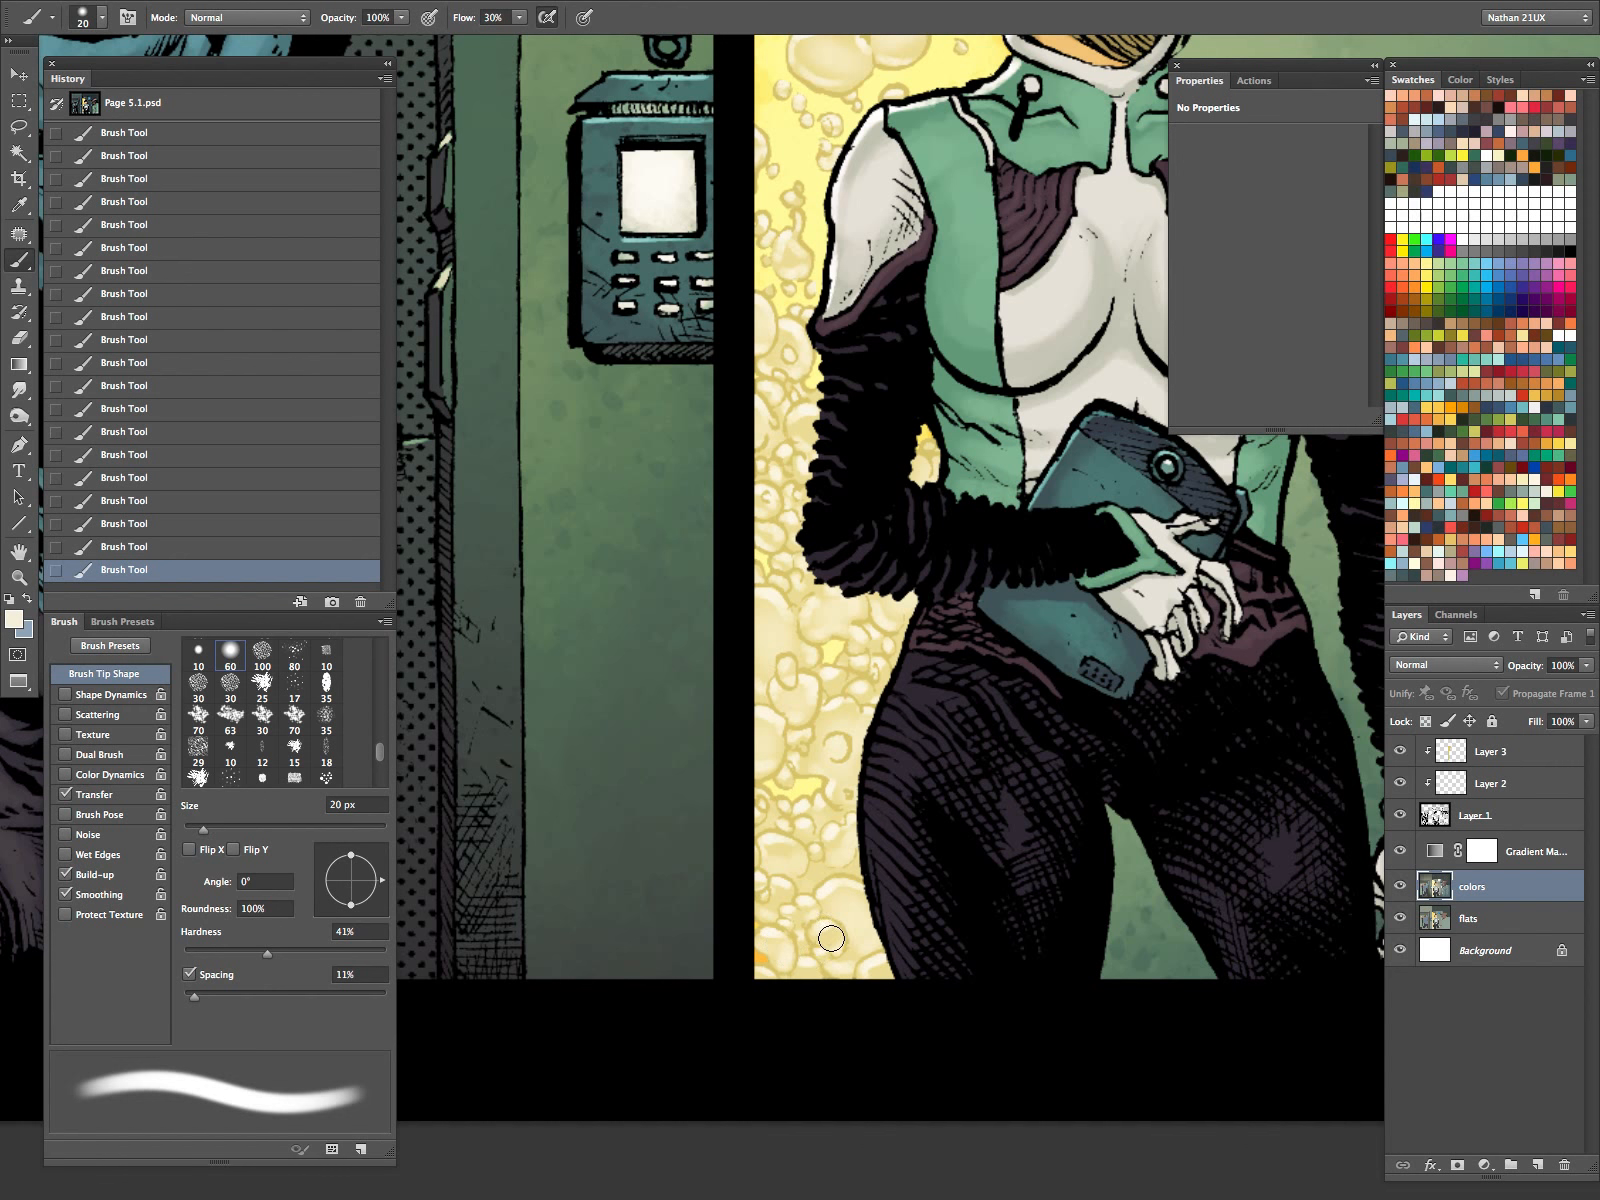
Return Page 5.1 to its window, zoom it out, and move it back beside the other pages.
key(z)
alt+click(829, 676)
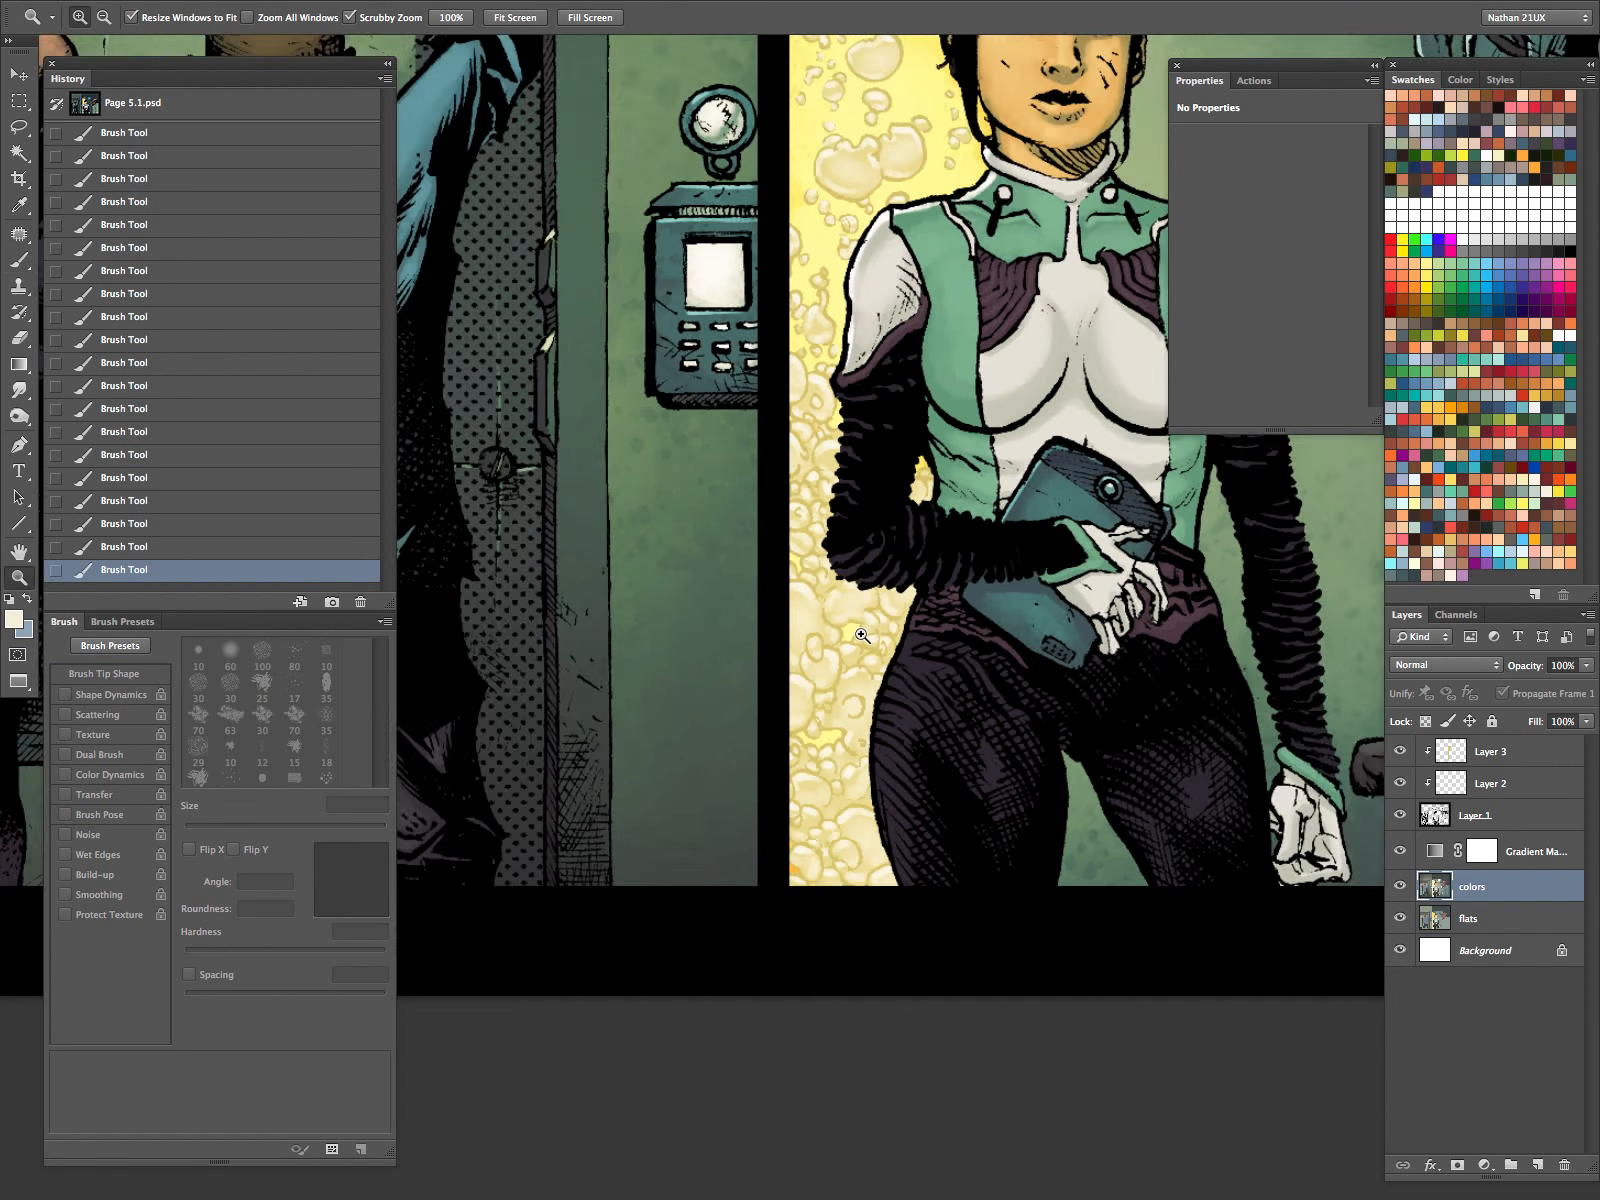
alt+click(829, 676)
key(f)
drag(934, 581, 972, 602)
key(f)
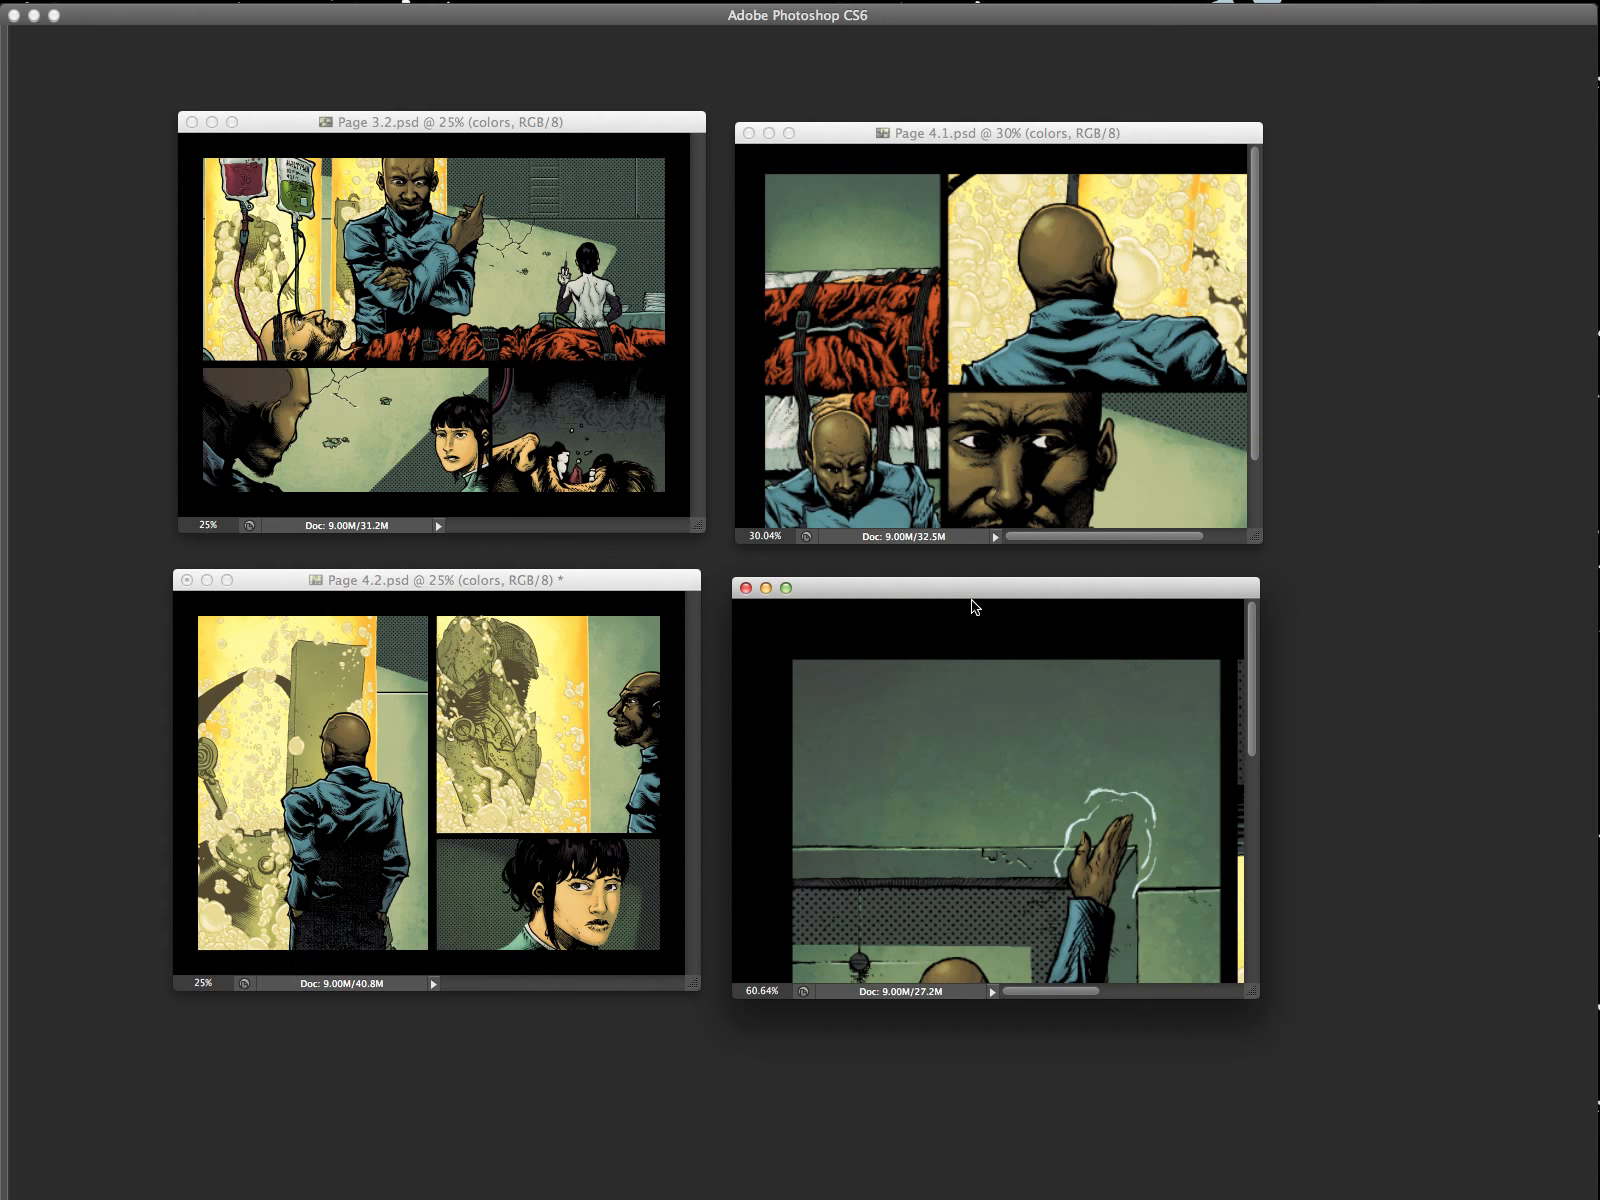
key(super+minus)
key(super+minus)
key(super+minus)
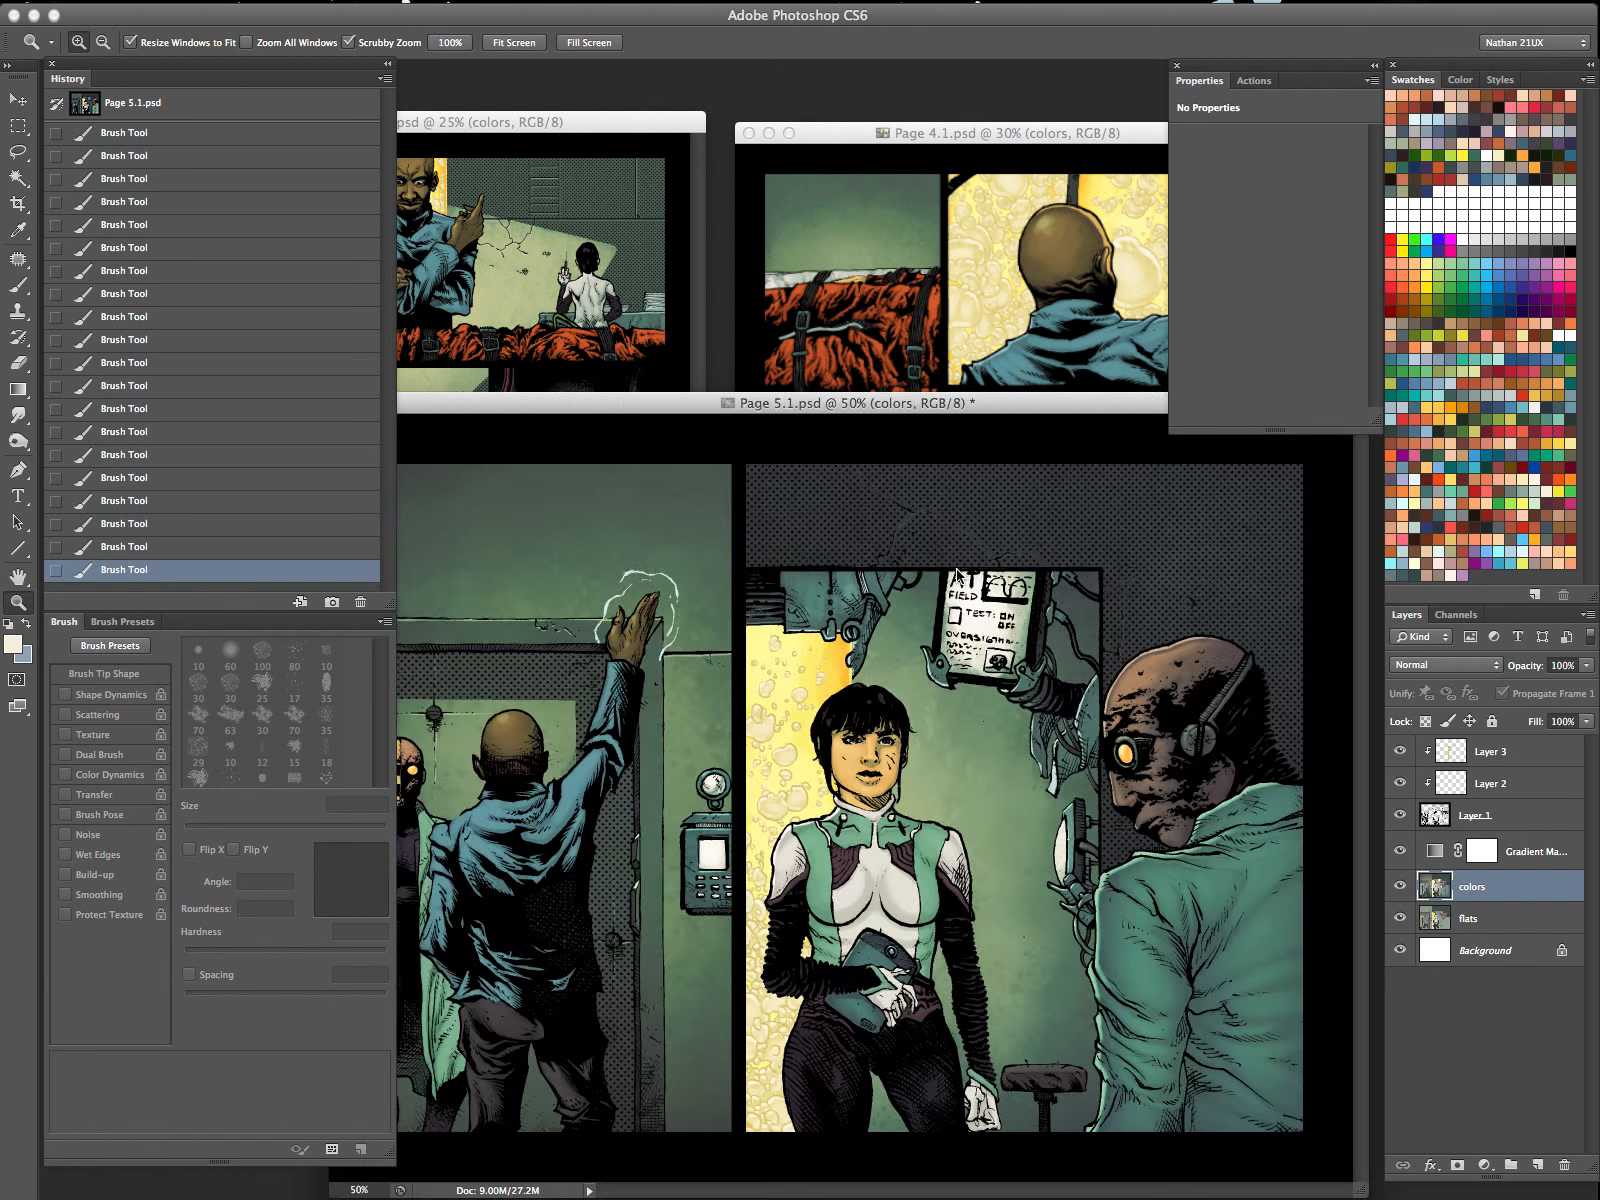
key(Tab)
drag(804, 407, 1203, 590)
Show Page 4.2 full screen, select its bubbles on flats with the Magic Wand, and ready the Brush on colors with edges hidden.
click(666, 575)
key(f)
key(Tab)
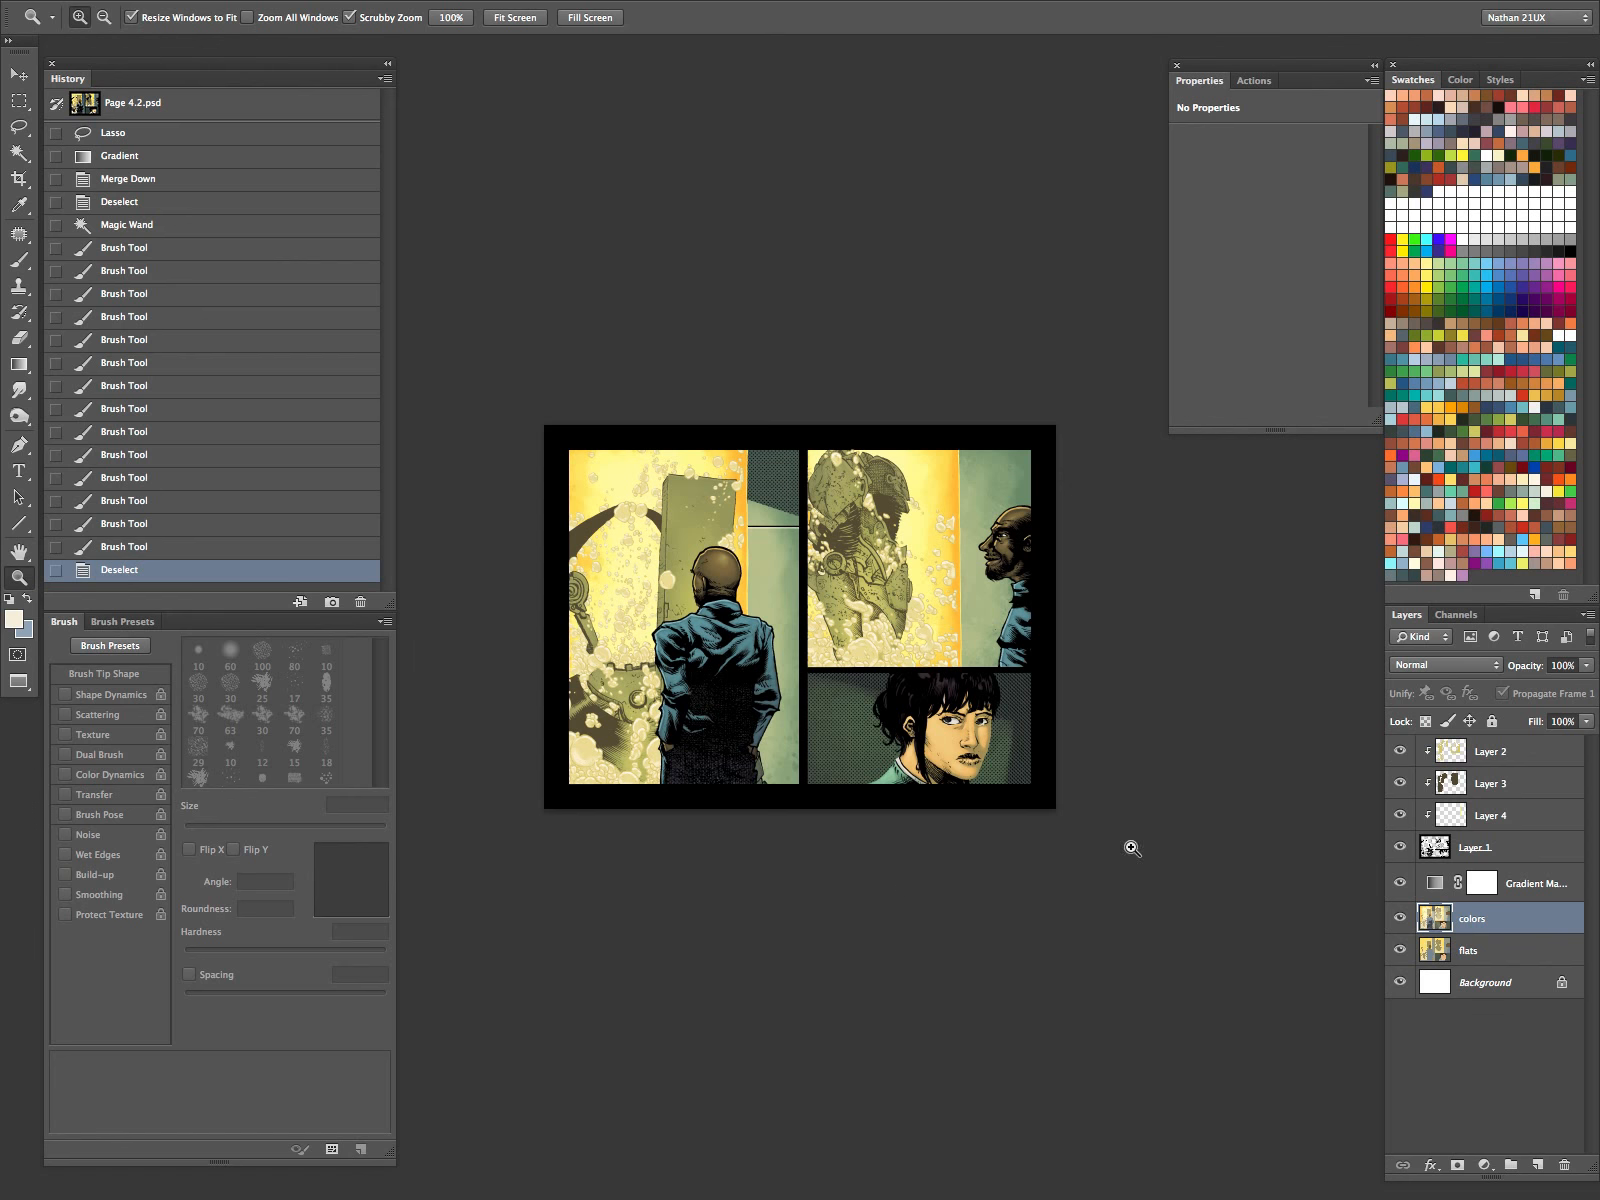
click(1483, 955)
key(w)
click(955, 580)
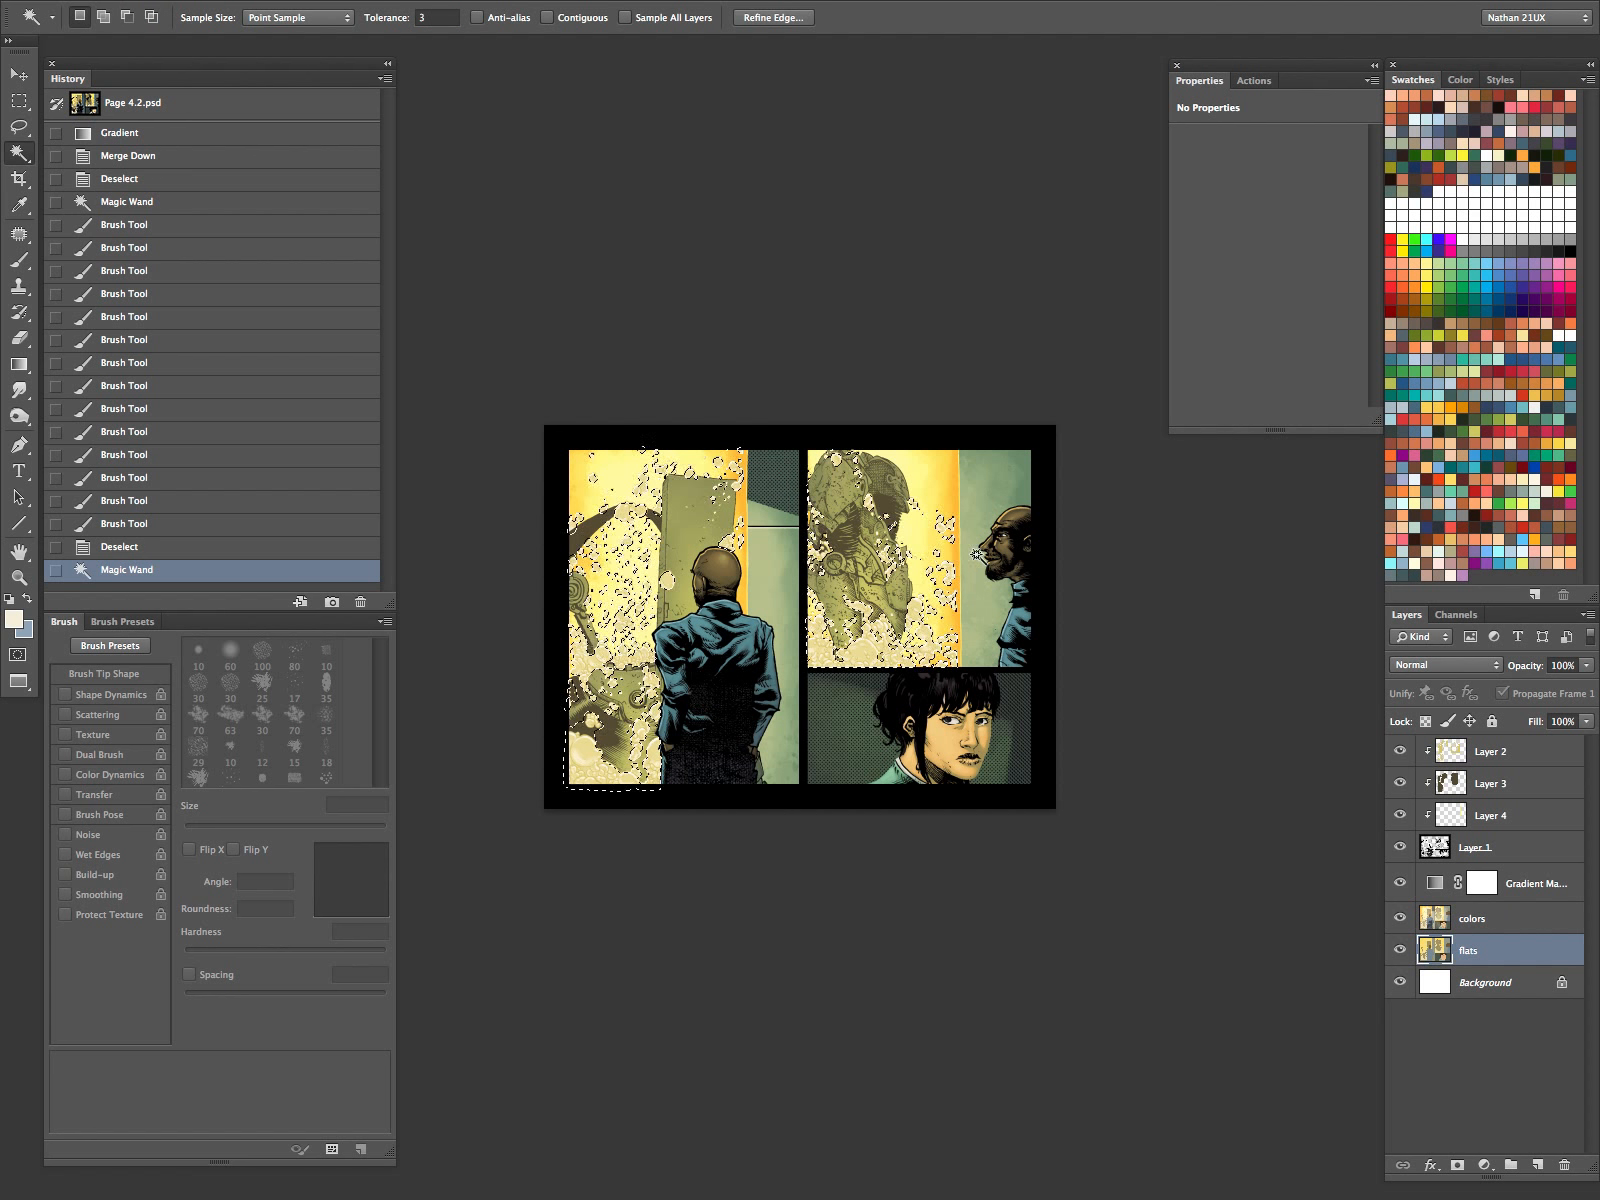
click(1497, 922)
key(b)
key(ctrl+h)
Add pale highlights to the bubbles around the armour's helmet, shoulder and belt disc with a 20 to 25 px brush.
scroll(830, 523, up, 5)
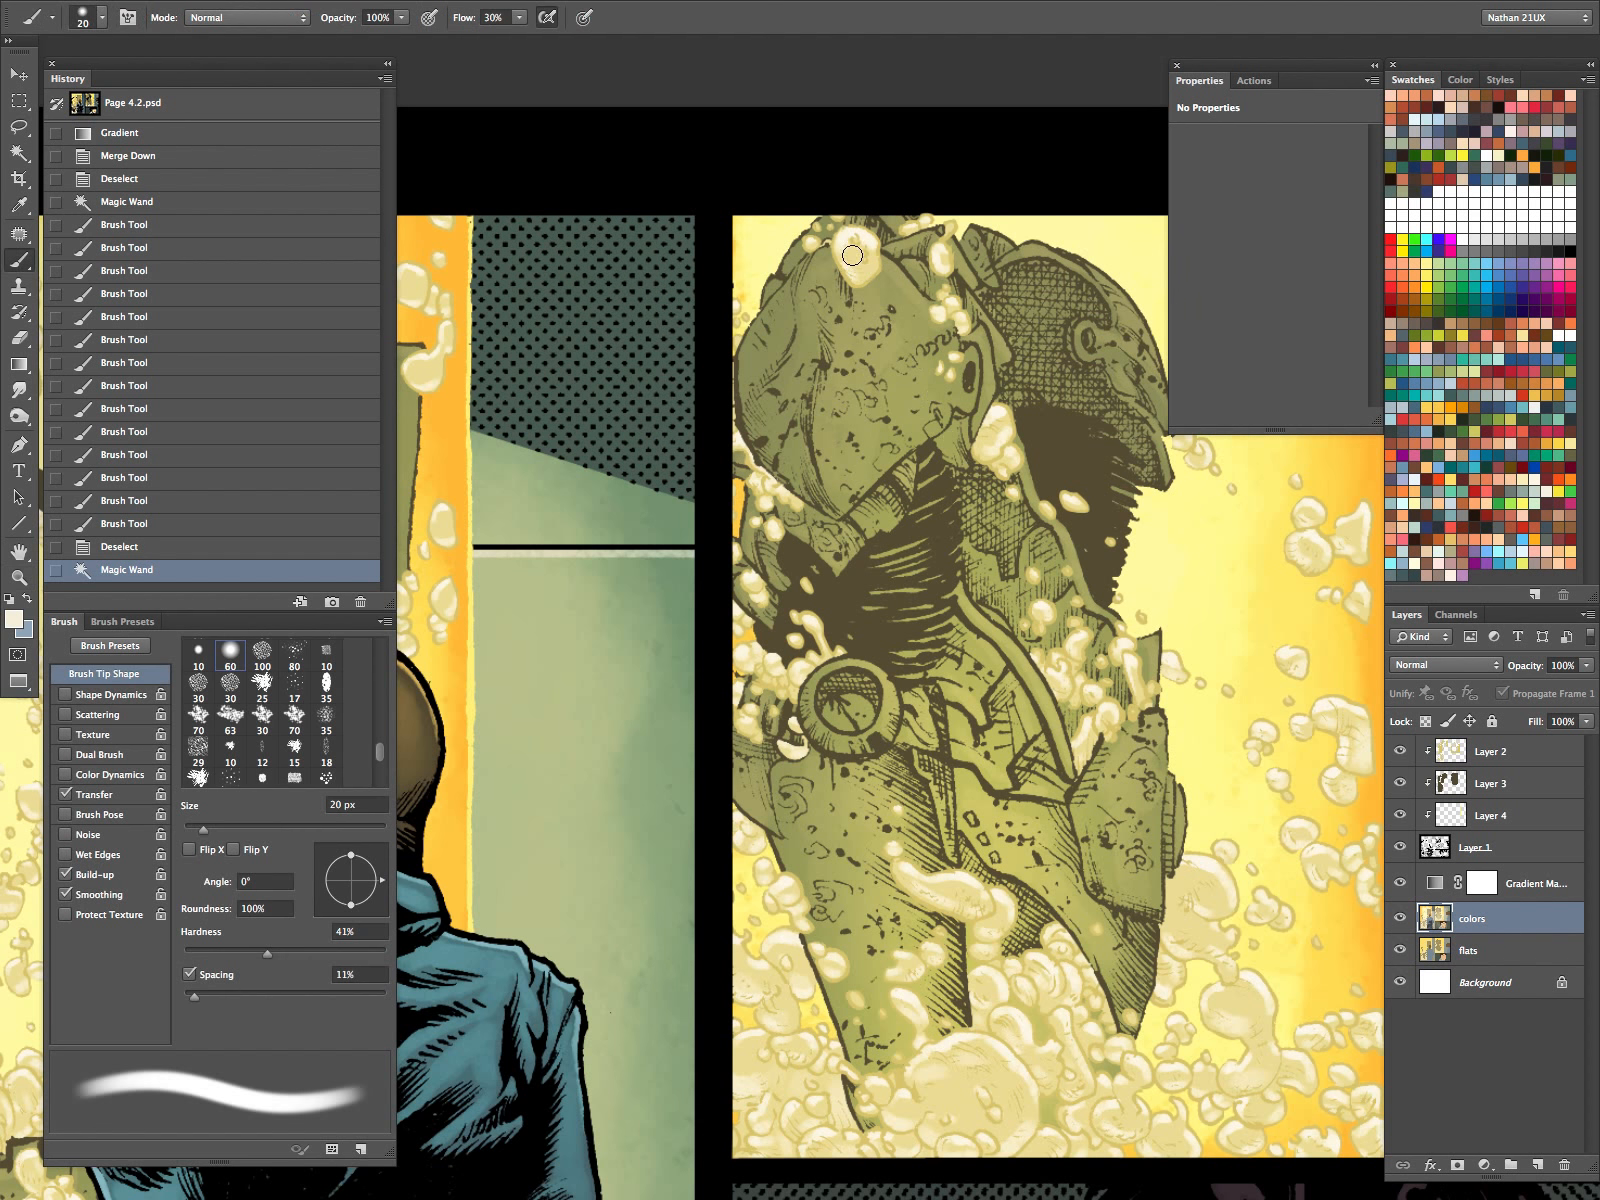
key(])
key(])
mouse_move(865, 261)
mouse_down()
mouse_move(876, 276)
mouse_move(947, 274)
mouse_up()
key([)
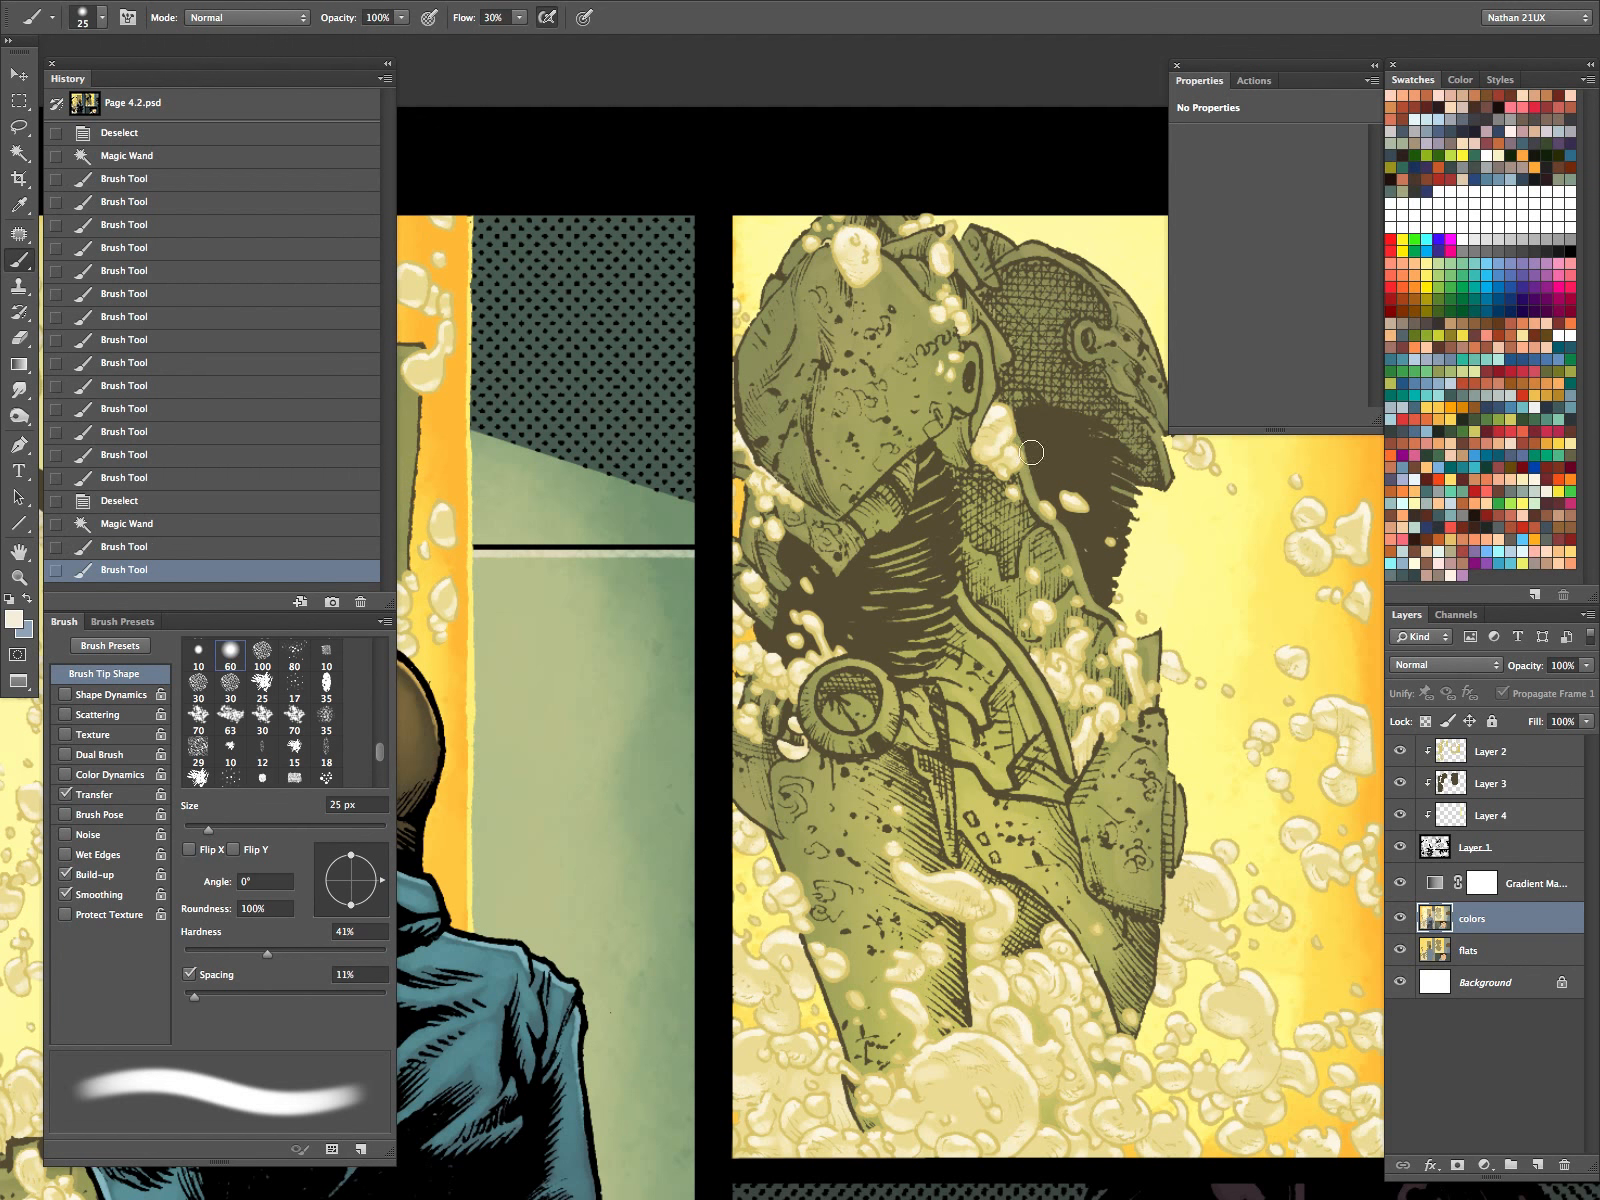
drag(998, 431, 1008, 470)
key([)
drag(1098, 726, 1086, 752)
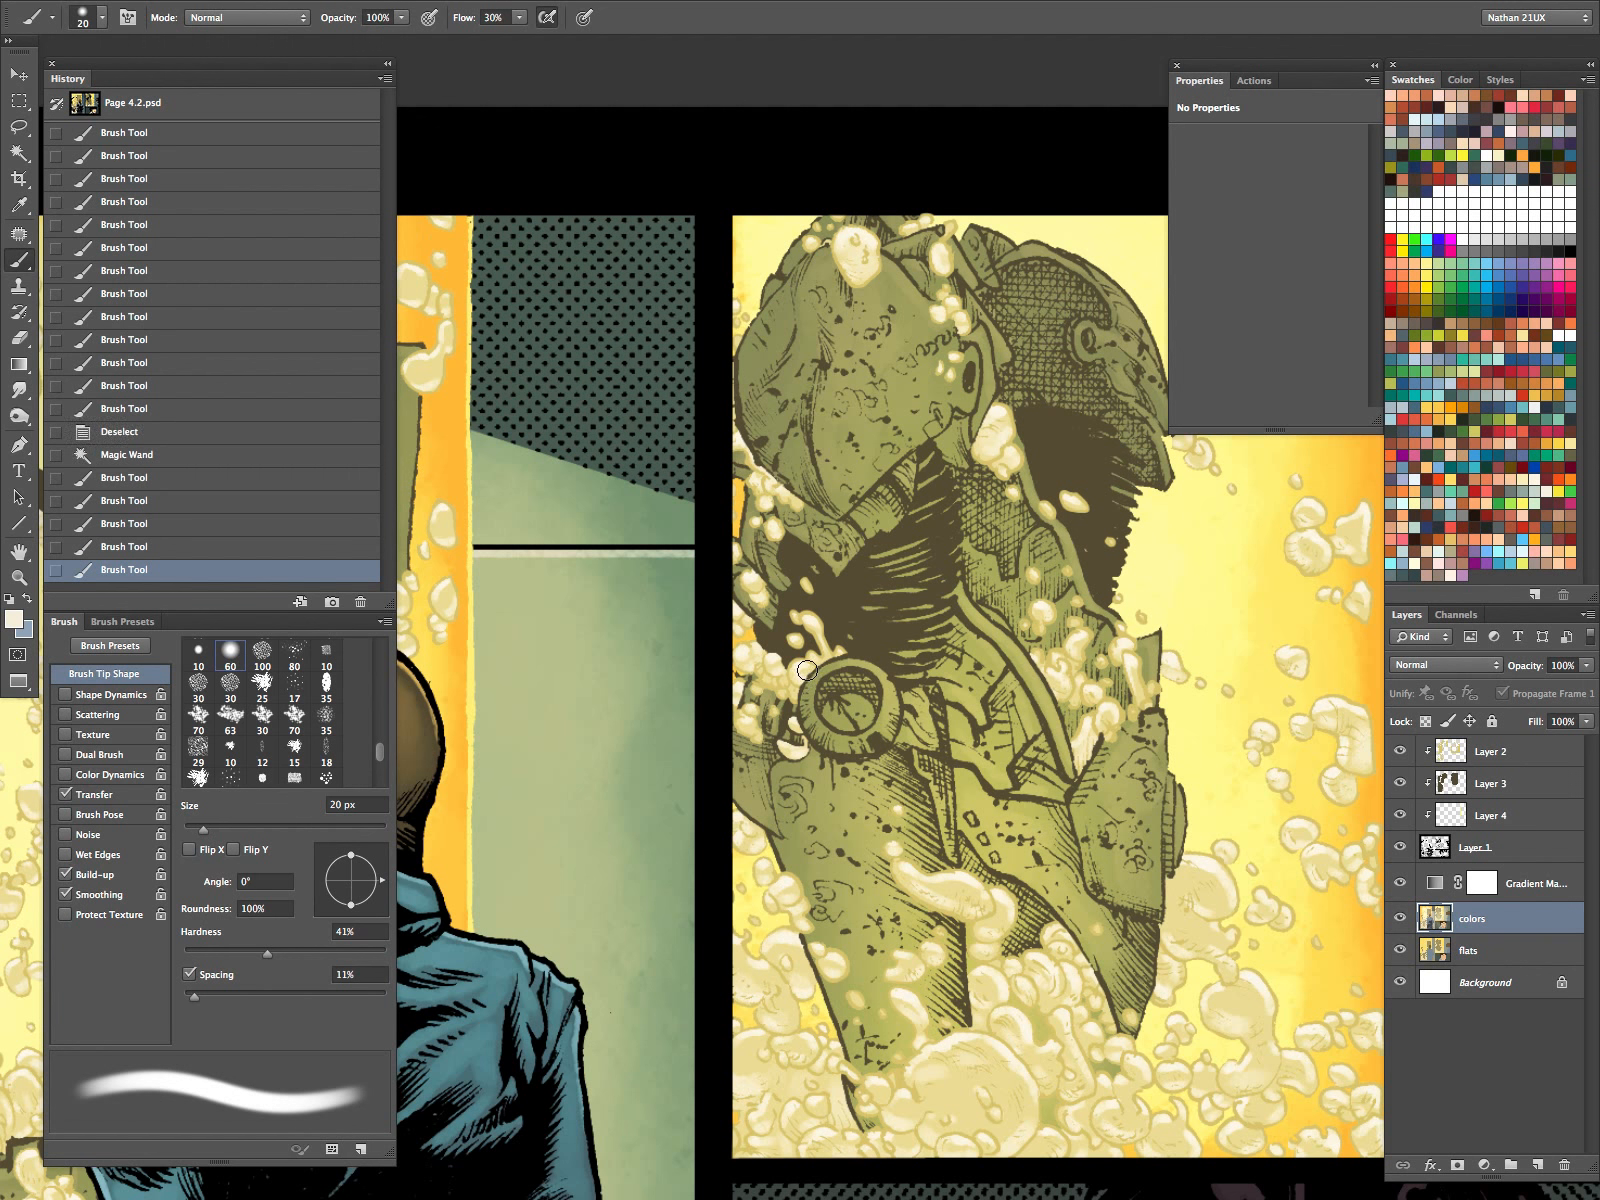
drag(807, 669, 812, 668)
drag(786, 740, 799, 750)
Highlight the foamy bubbles around the armour's legs with a slightly larger brush.
key(])
key(])
drag(954, 894, 1015, 940)
key([)
mouse_move(778, 993)
mouse_down()
mouse_move(741, 846)
mouse_move(686, 763)
mouse_move(699, 791)
mouse_move(684, 808)
mouse_up()
key(])
mouse_move(671, 806)
mouse_down()
mouse_move(662, 829)
mouse_move(893, 861)
mouse_move(920, 897)
mouse_up()
Lighten the big bubbles at the armour's feet and those toward the tank's orange edge, and reduce the brush to 25 px.
key(])
key(])
mouse_move(921, 899)
mouse_down()
mouse_move(921, 918)
mouse_move(887, 925)
mouse_up()
key([)
drag(914, 768, 901, 782)
drag(935, 785, 942, 797)
drag(1149, 769, 1168, 800)
key(bracketleft)
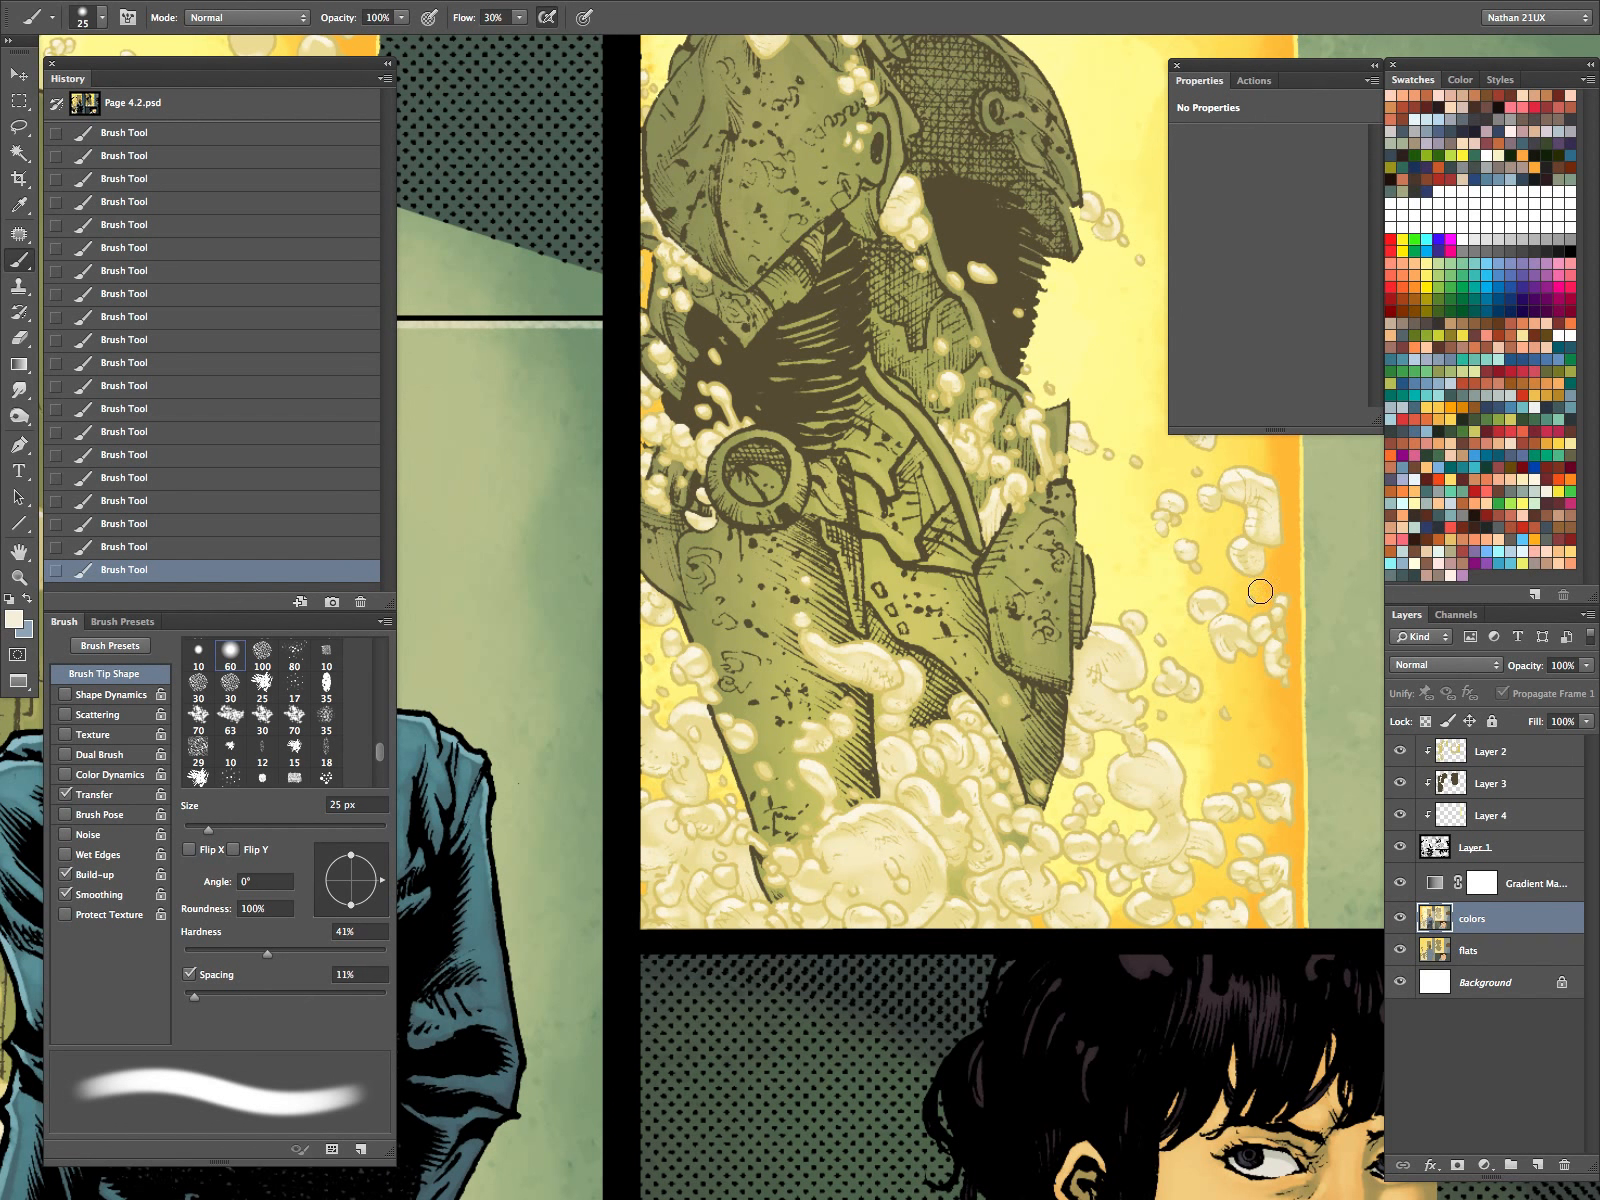
key(Tab)
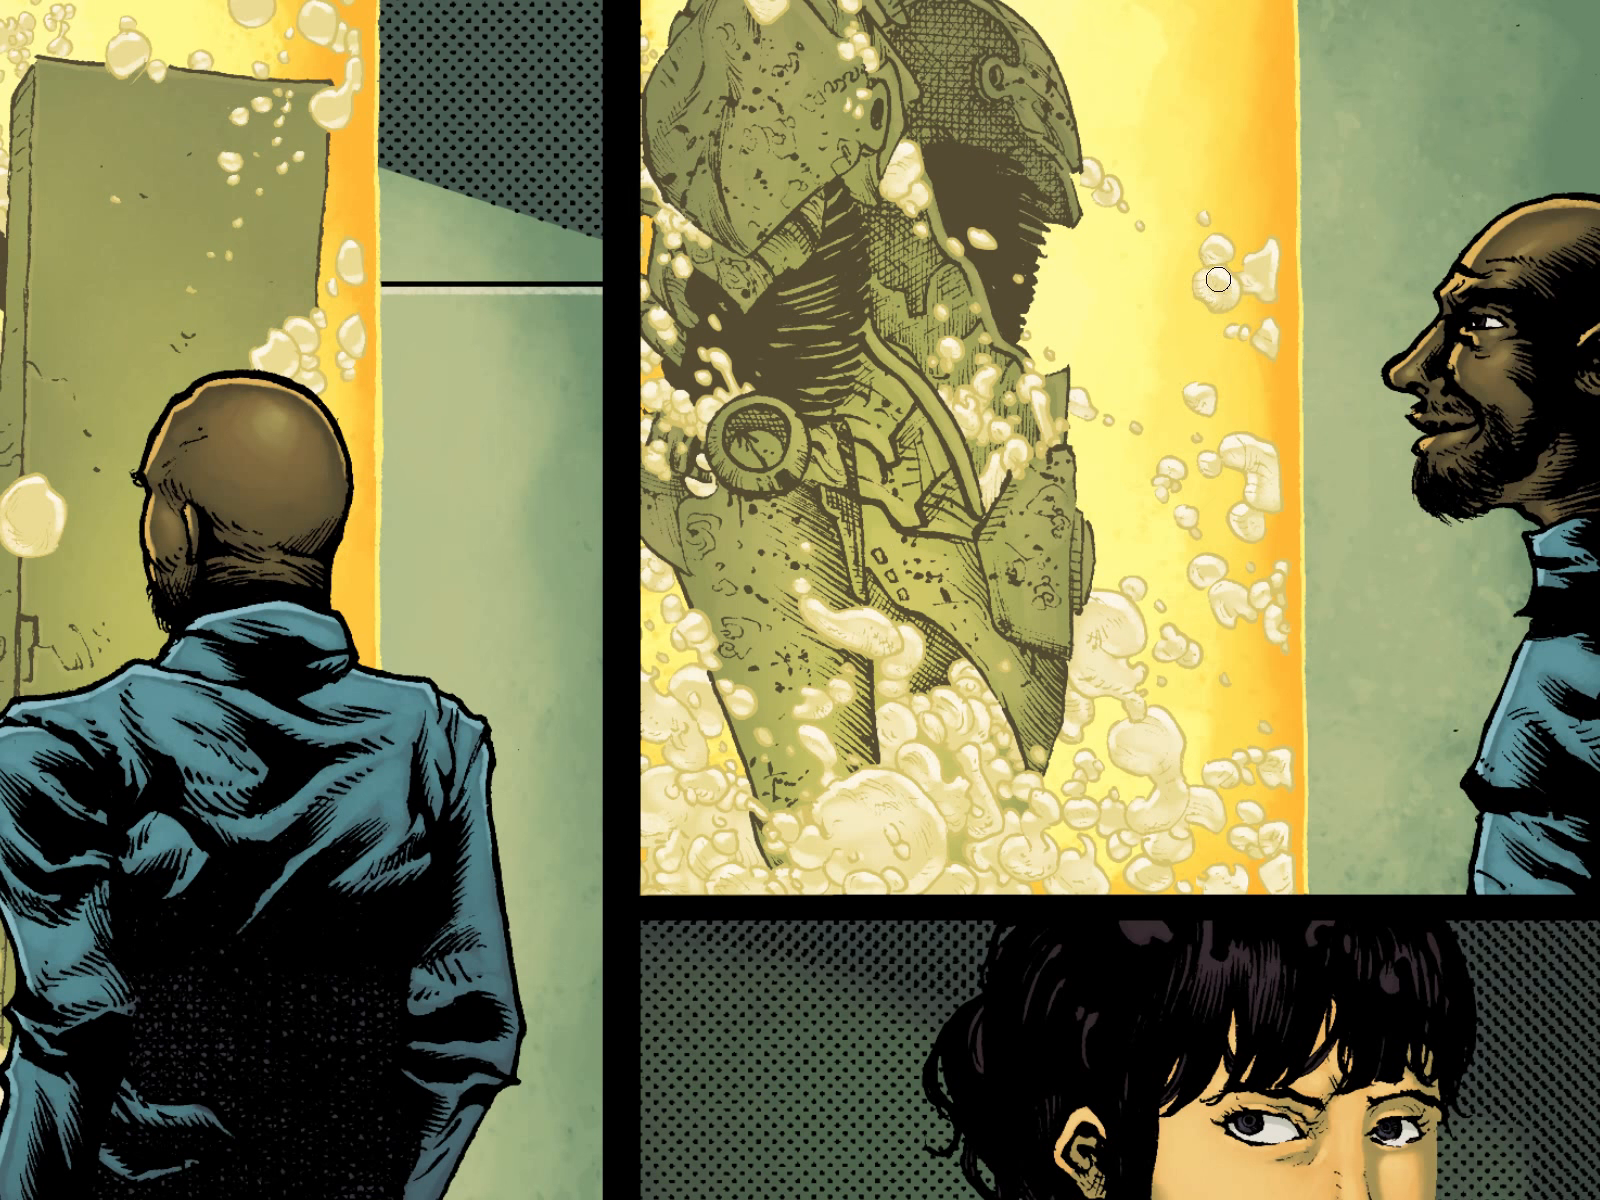
drag(724, 558, 1160, 594)
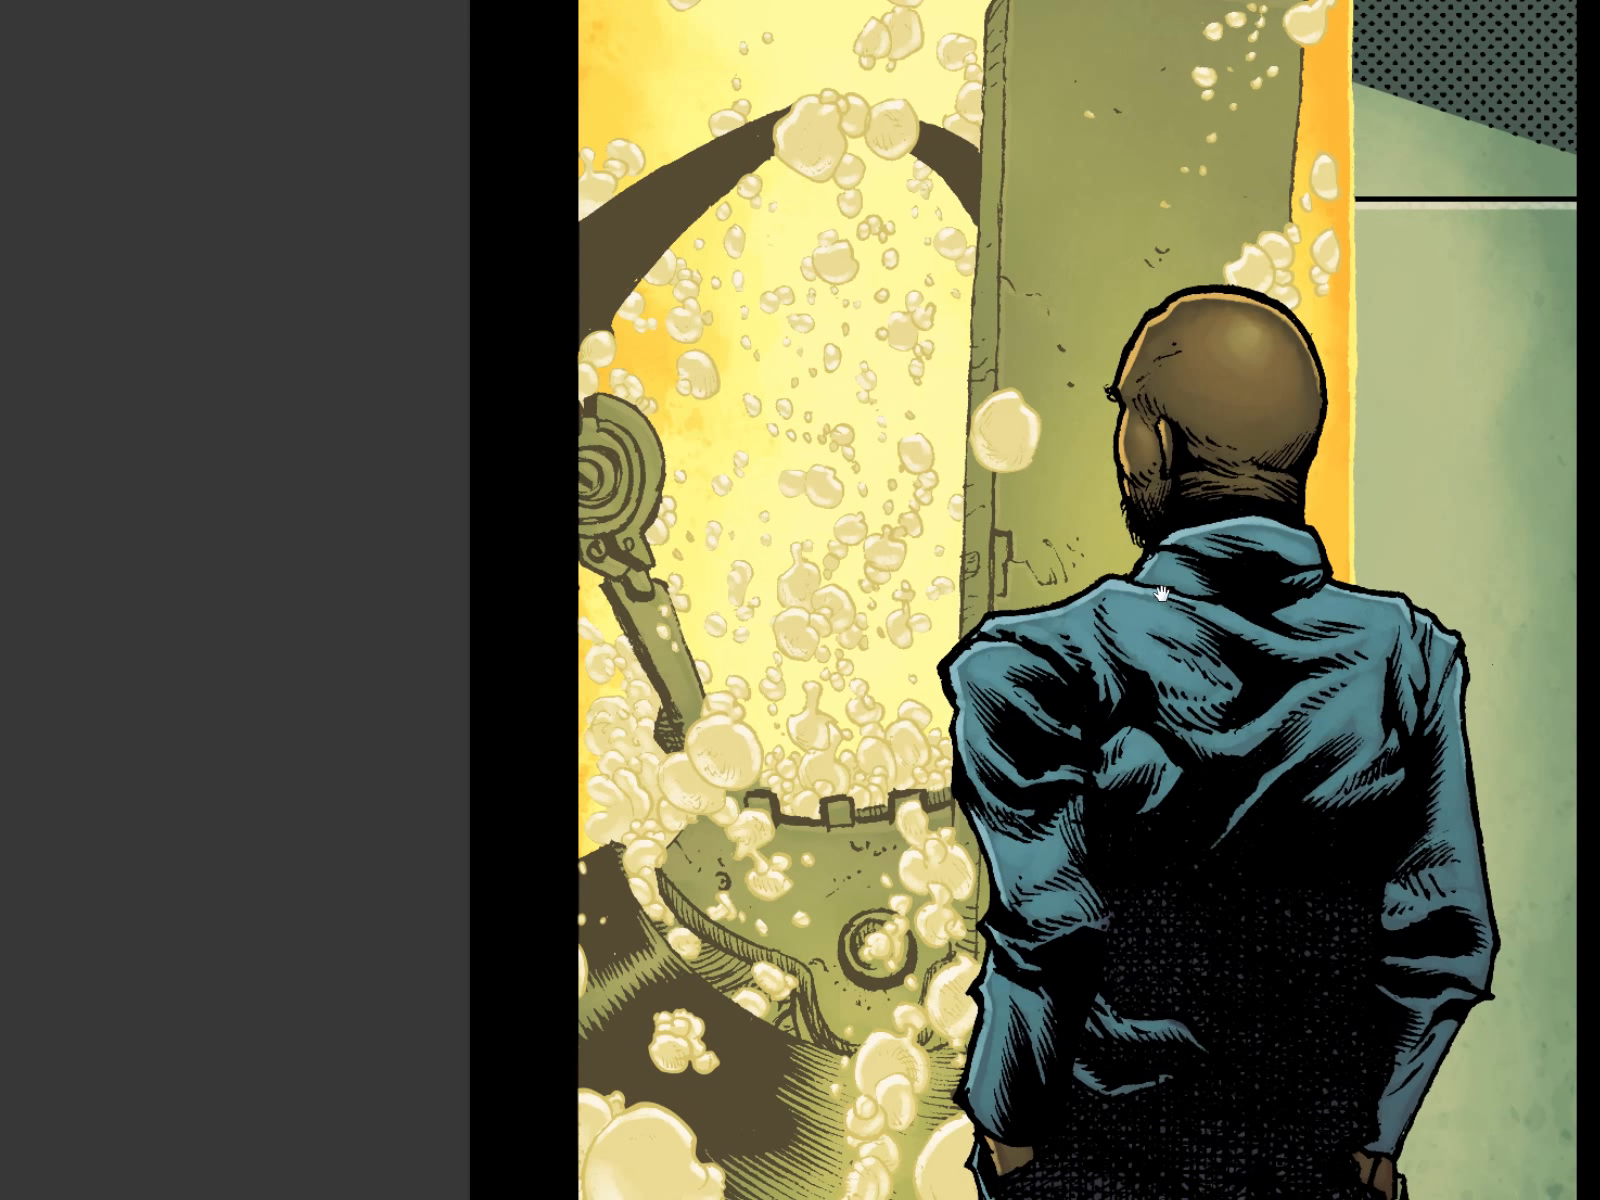
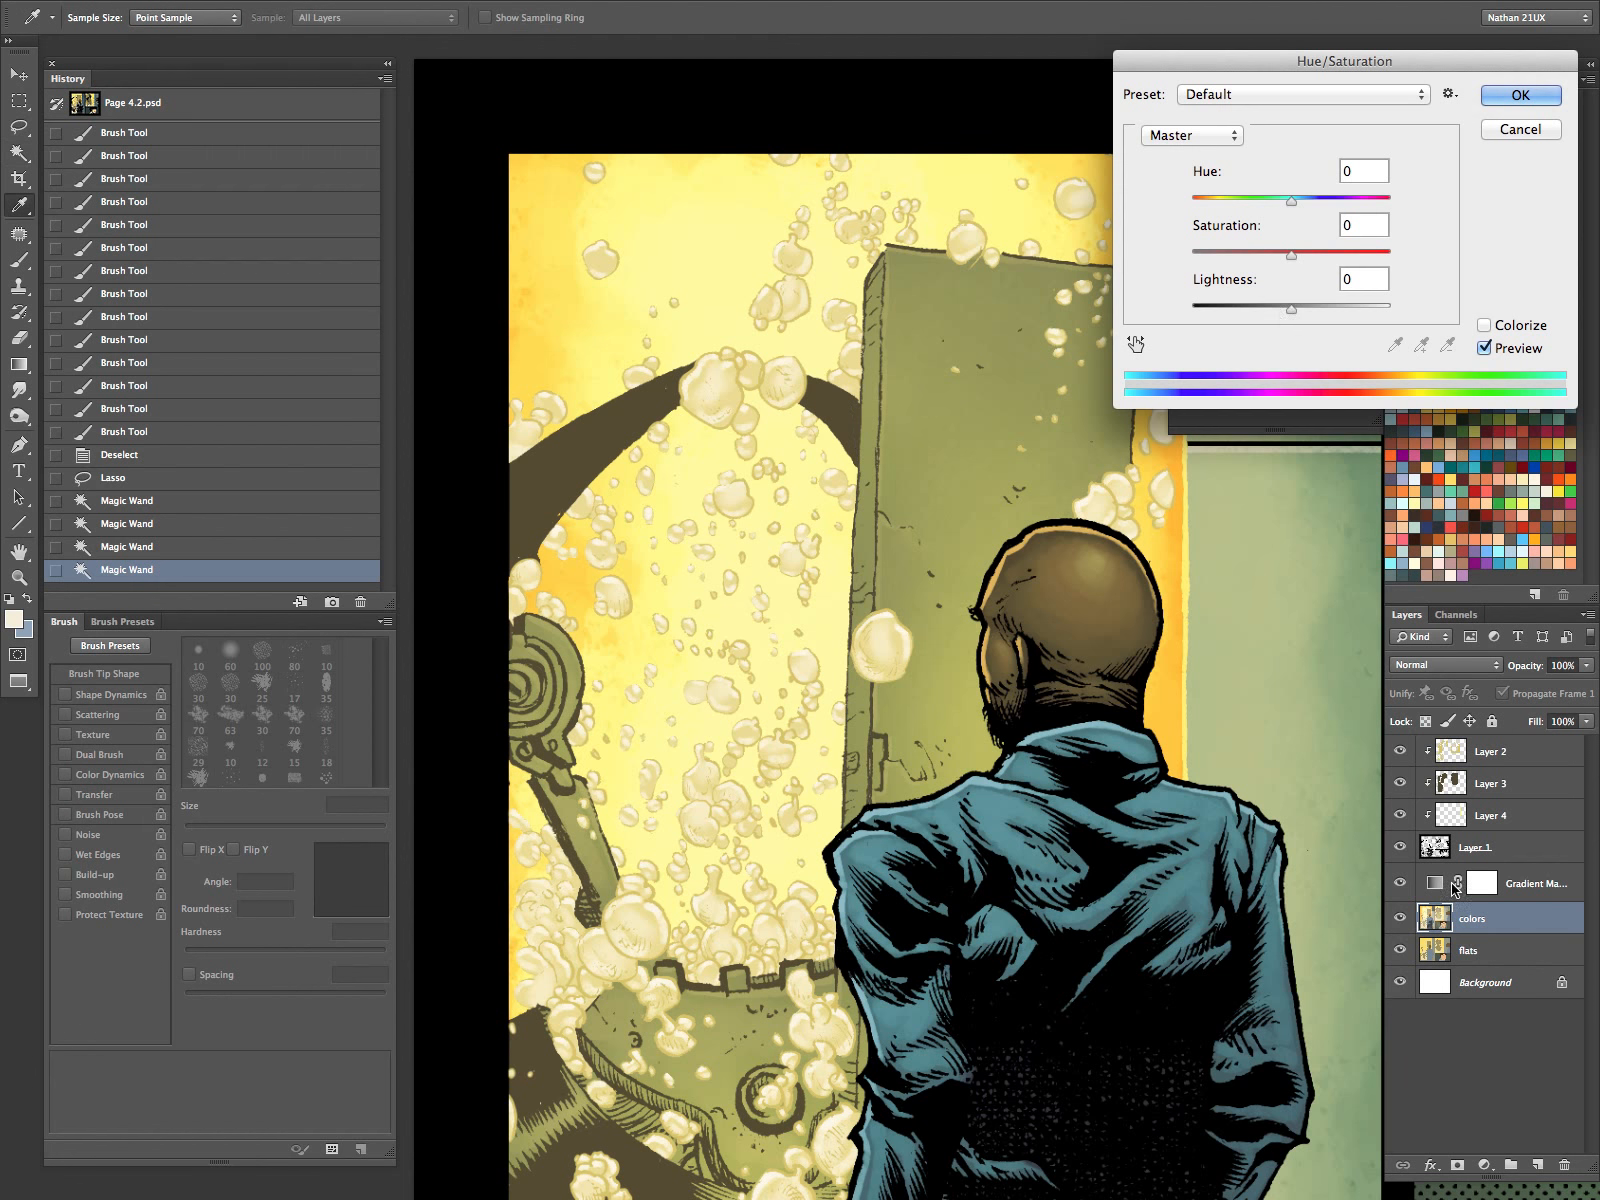
Slightly lower the lightness of the selected area in the large left panel with Hue/Saturation.
drag(1272, 310, 1283, 309)
click(1487, 98)
drag(915, 969, 937, 548)
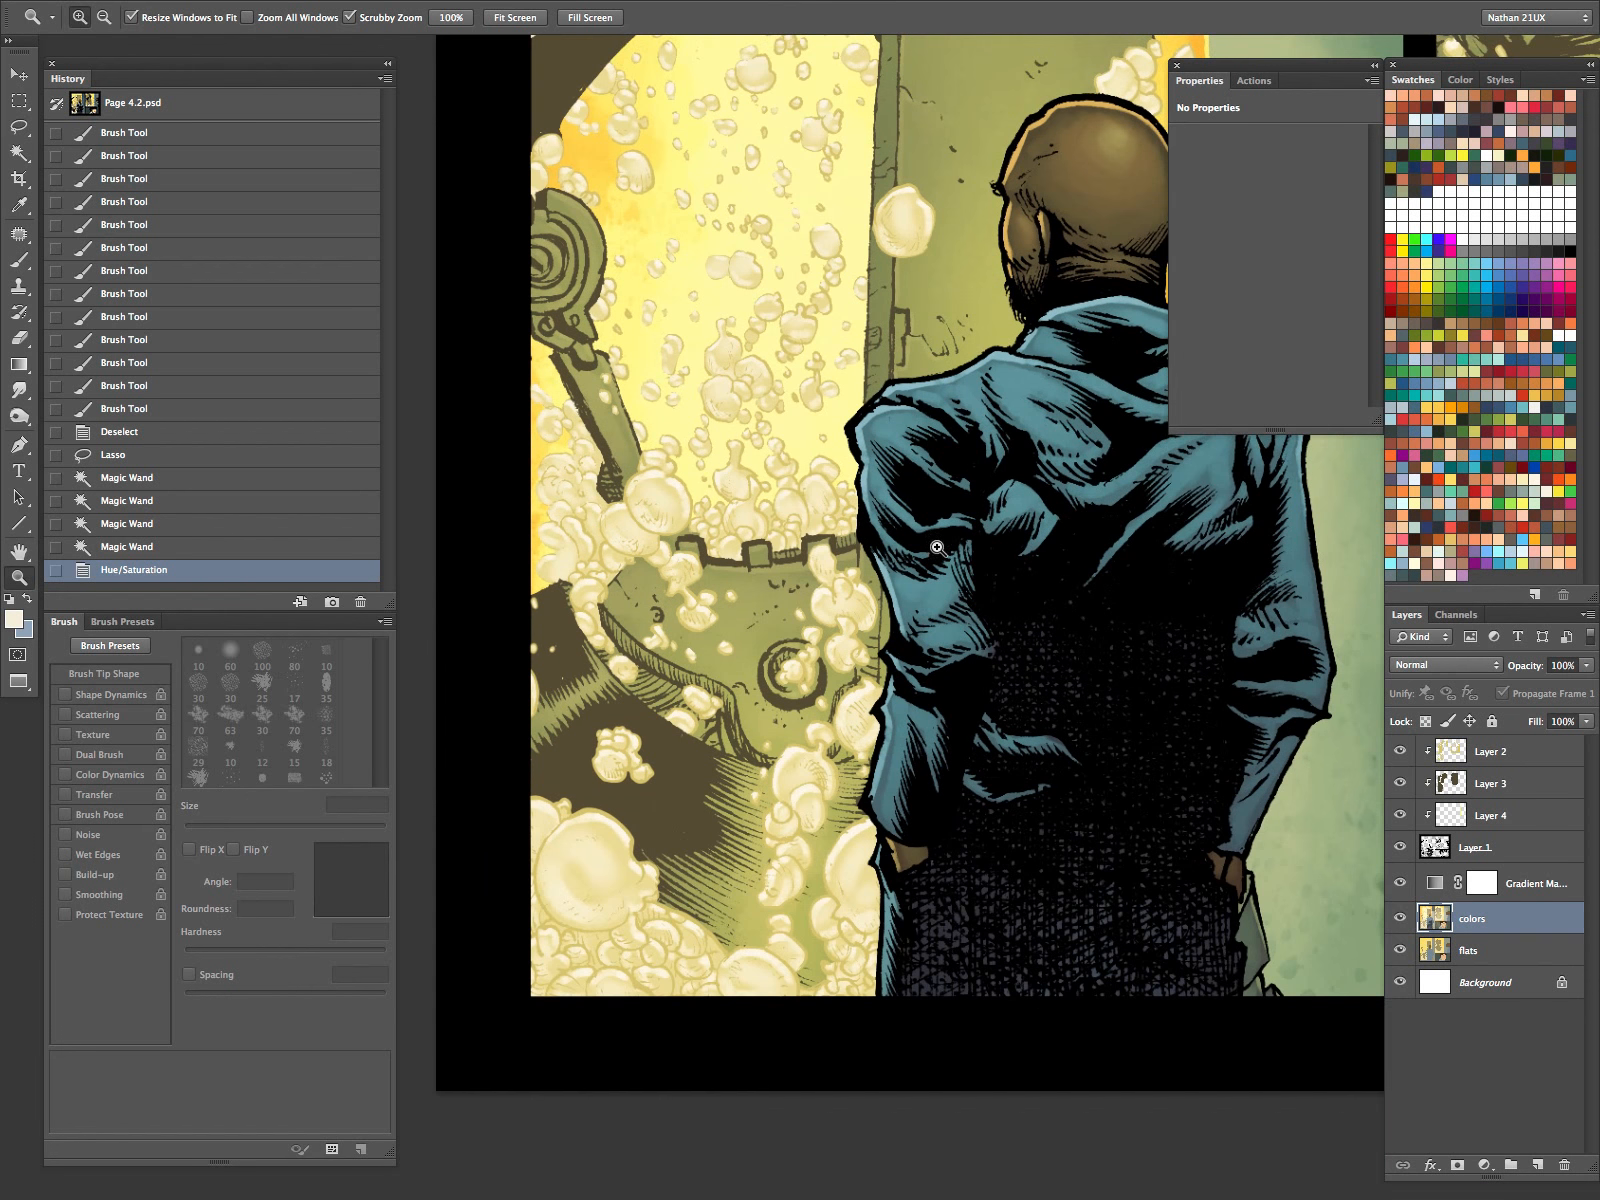
drag(1076, 894, 1033, 928)
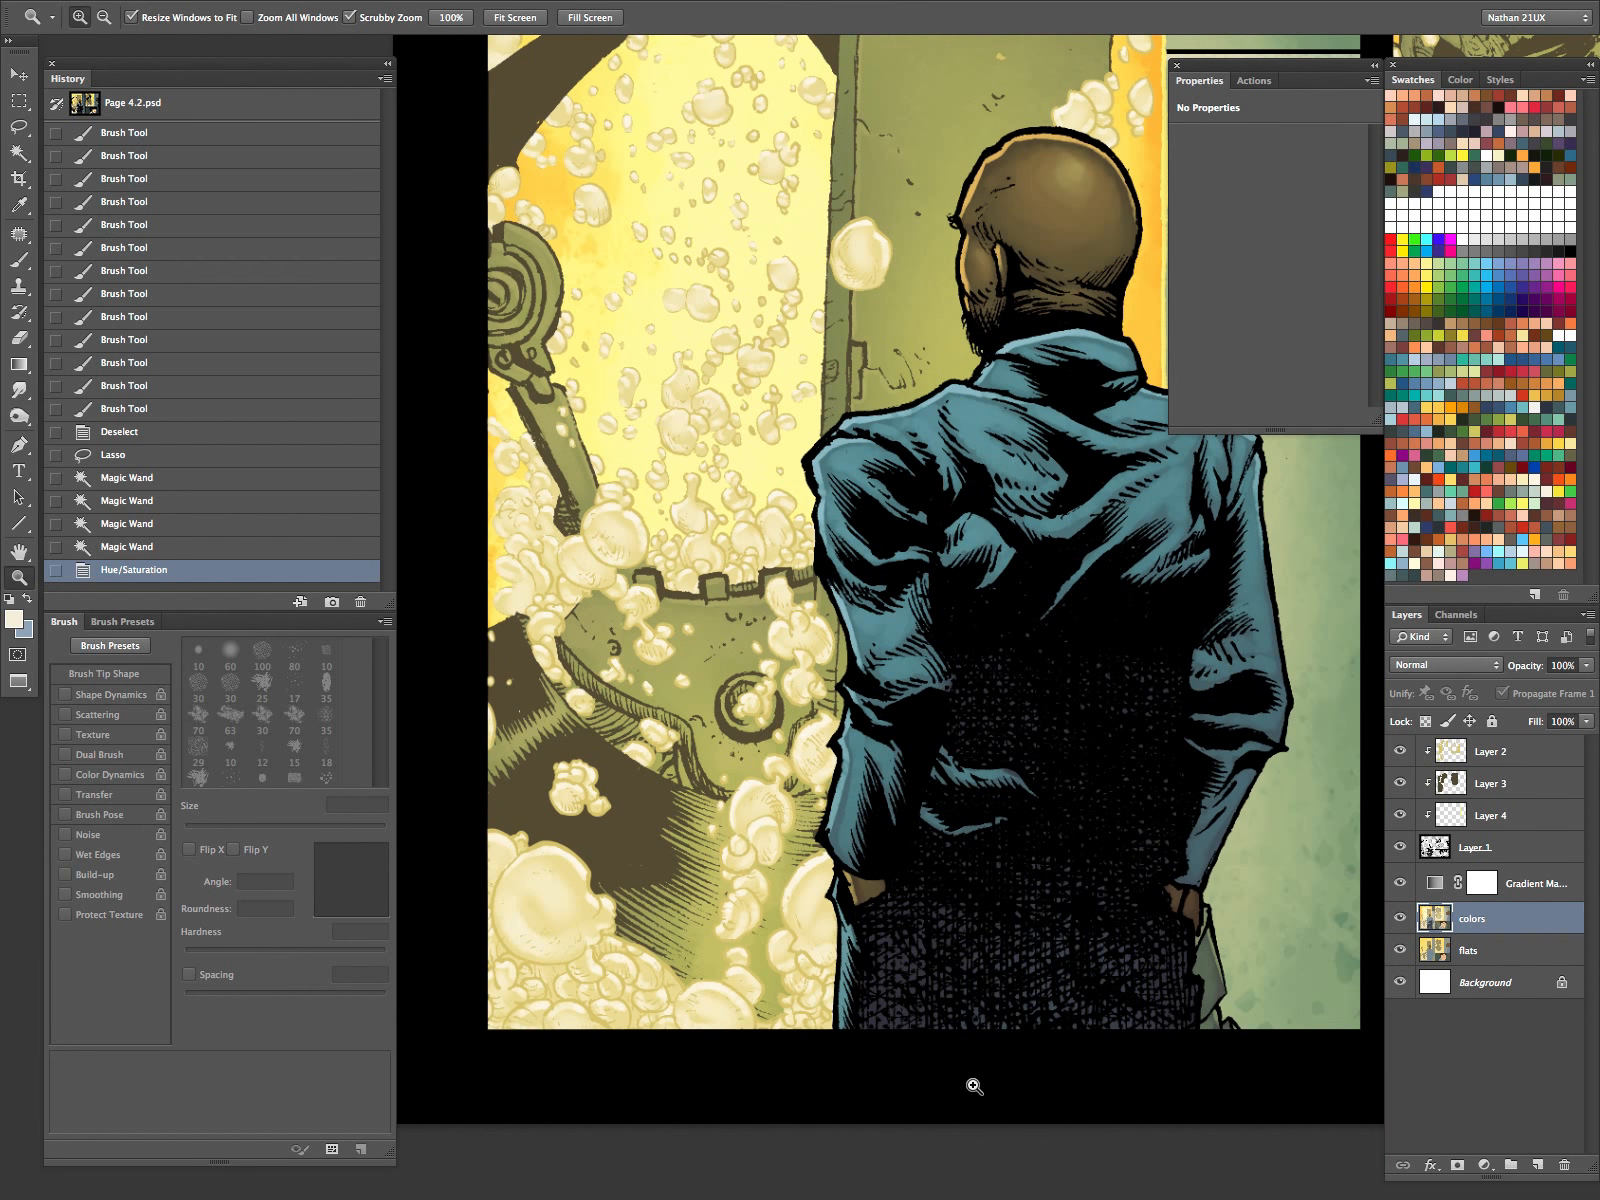
Lasso the machinery's shaded rim below the bubbles and the strip beside the man's elbow as one combined selection.
click(873, 668)
key(l)
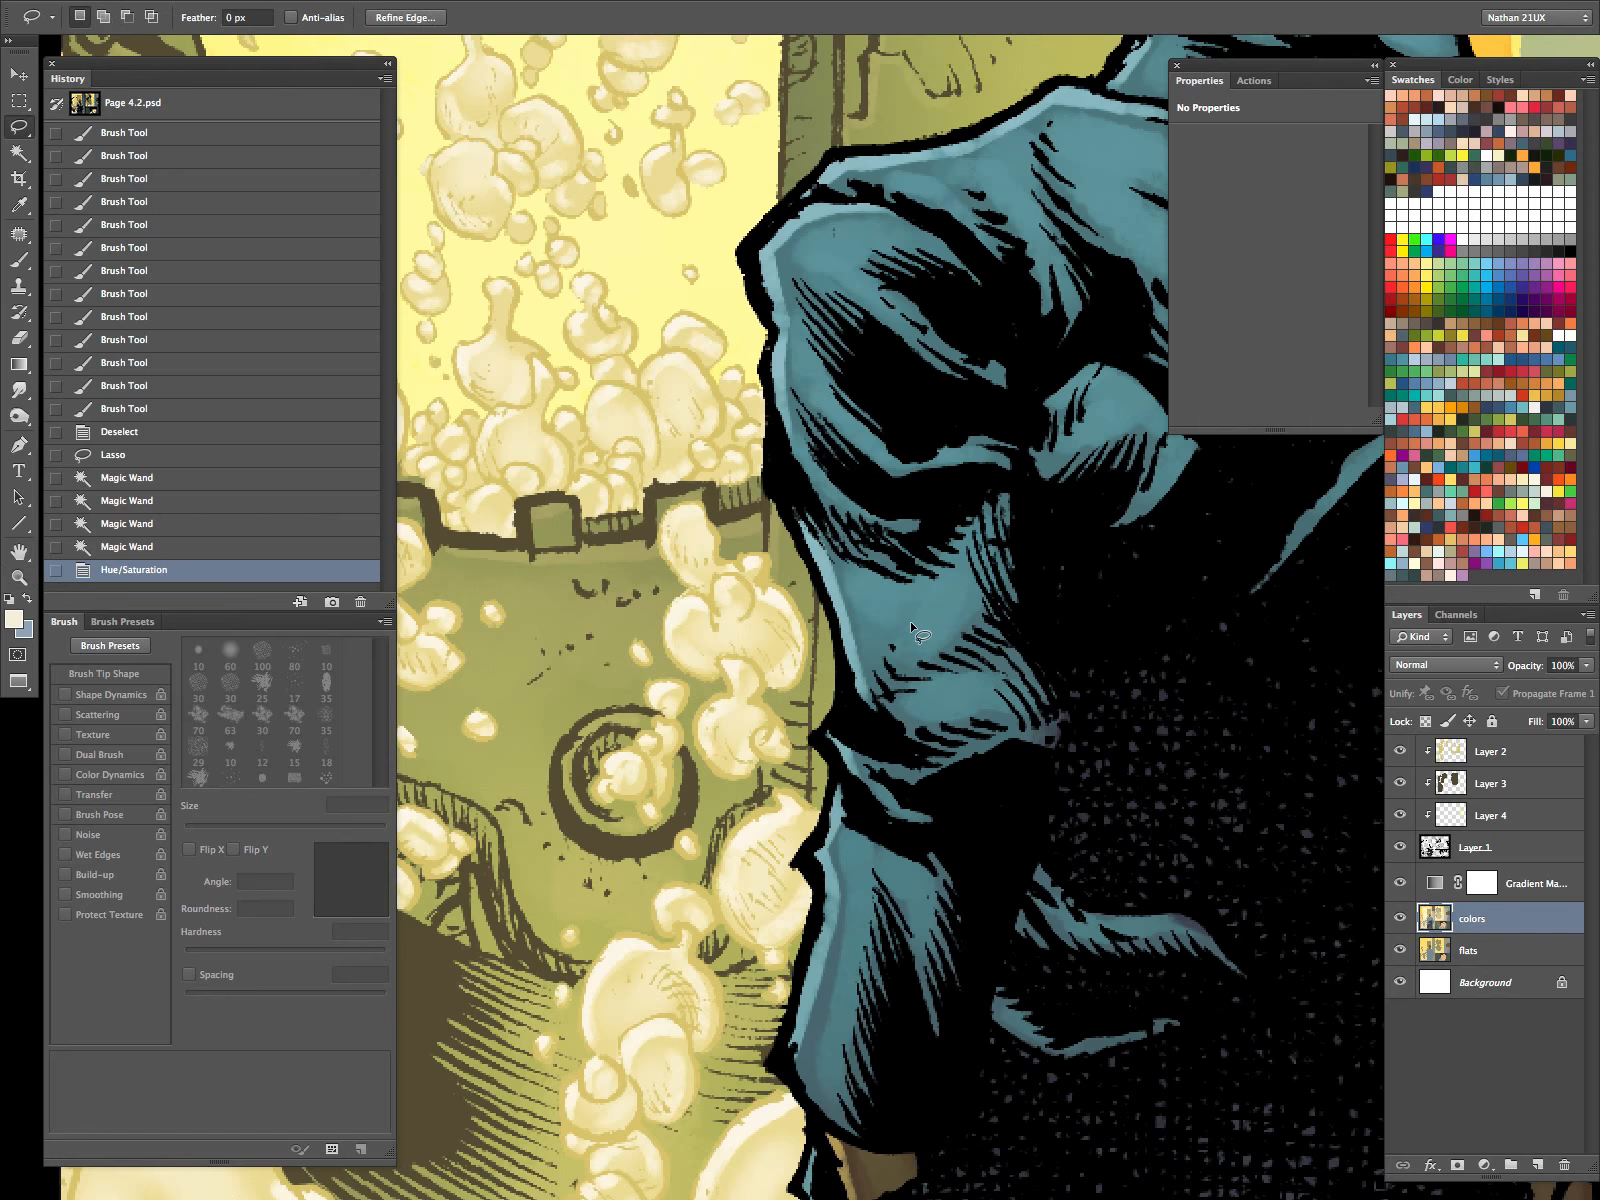
mouse_move(768, 490)
mouse_down()
mouse_move(763, 805)
mouse_move(806, 824)
mouse_move(820, 462)
mouse_move(790, 468)
mouse_up()
key(Tab)
mouse_move(948, 768)
mouse_down()
mouse_move(968, 718)
mouse_move(1116, 618)
mouse_up()
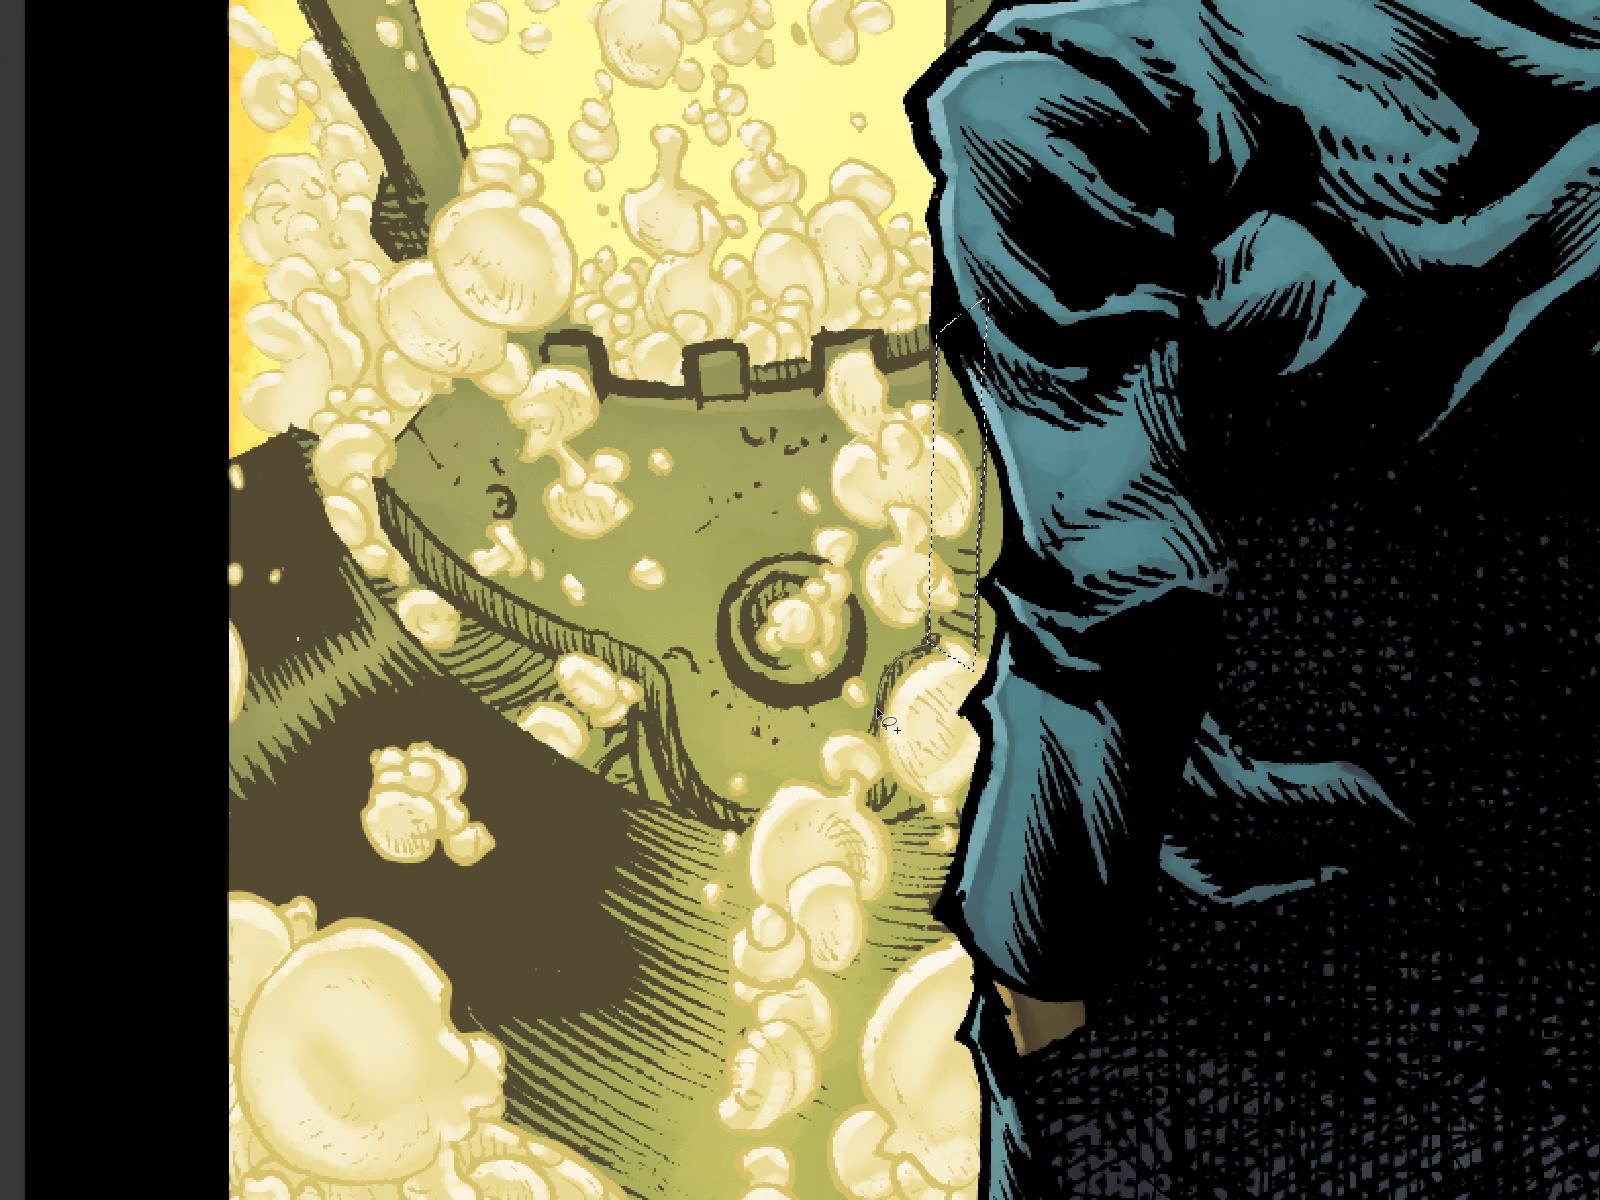
drag(853, 808, 912, 800)
mouse_move(735, 818)
mouse_down()
mouse_move(689, 769)
mouse_move(660, 673)
mouse_move(637, 654)
mouse_move(465, 572)
mouse_move(391, 487)
mouse_move(358, 505)
mouse_move(457, 610)
mouse_move(617, 686)
mouse_move(673, 801)
mouse_move(716, 827)
mouse_move(800, 818)
mouse_up()
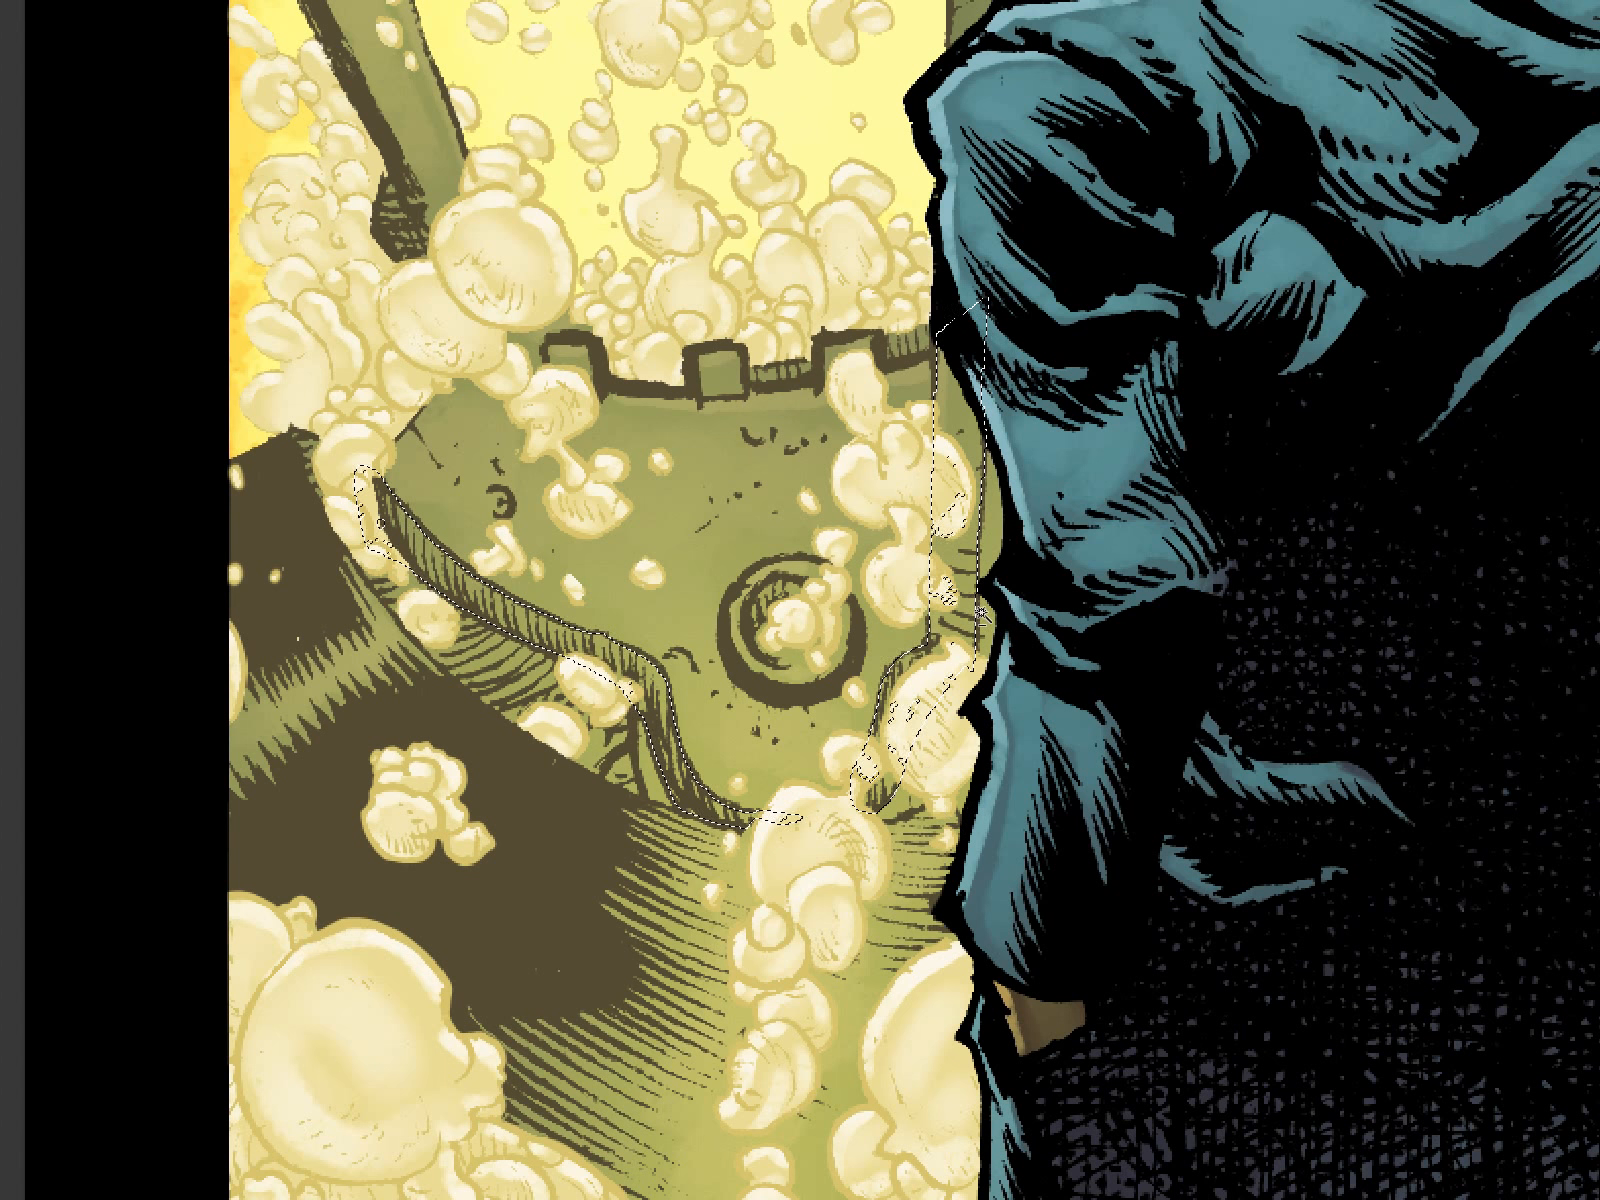
key(ctrl+z)
Remove the bubbles from the rim selection with the Magic Wand on the flats layer.
key(Tab)
click(1478, 946)
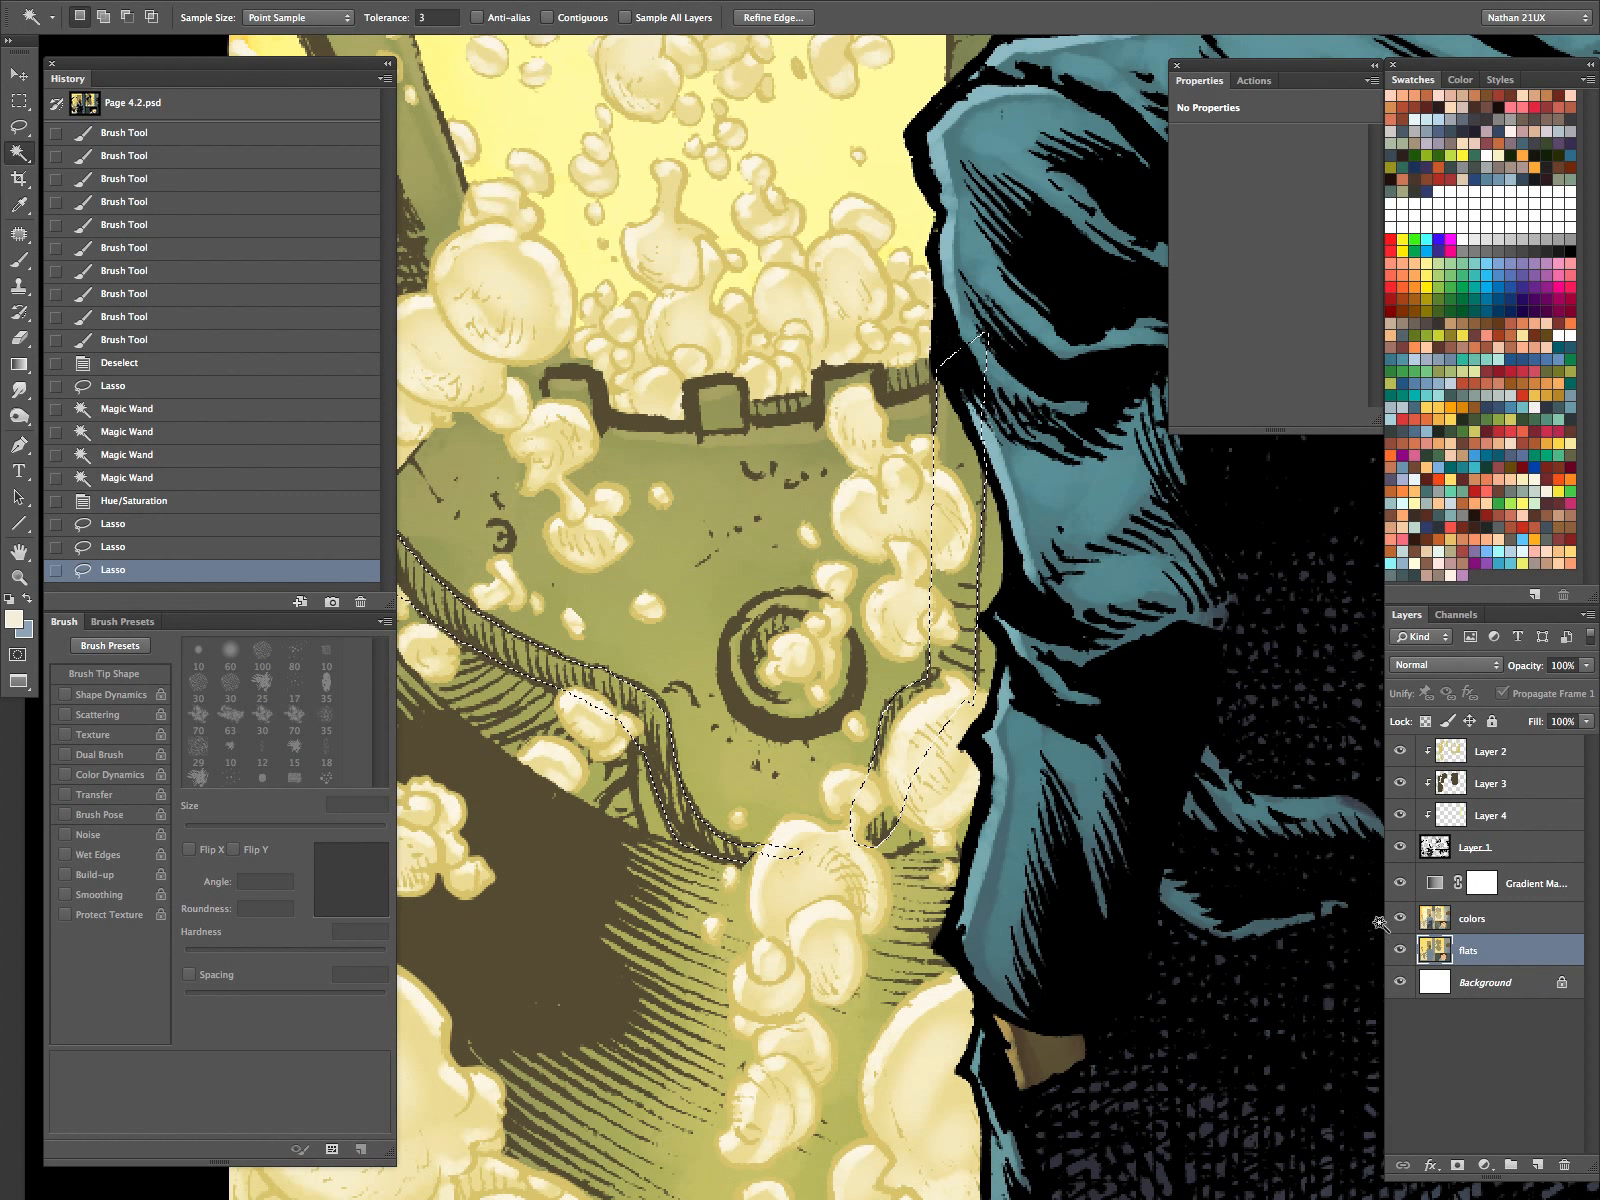
click(975, 364)
click(930, 755)
key(z)
drag(1007, 715, 972, 752)
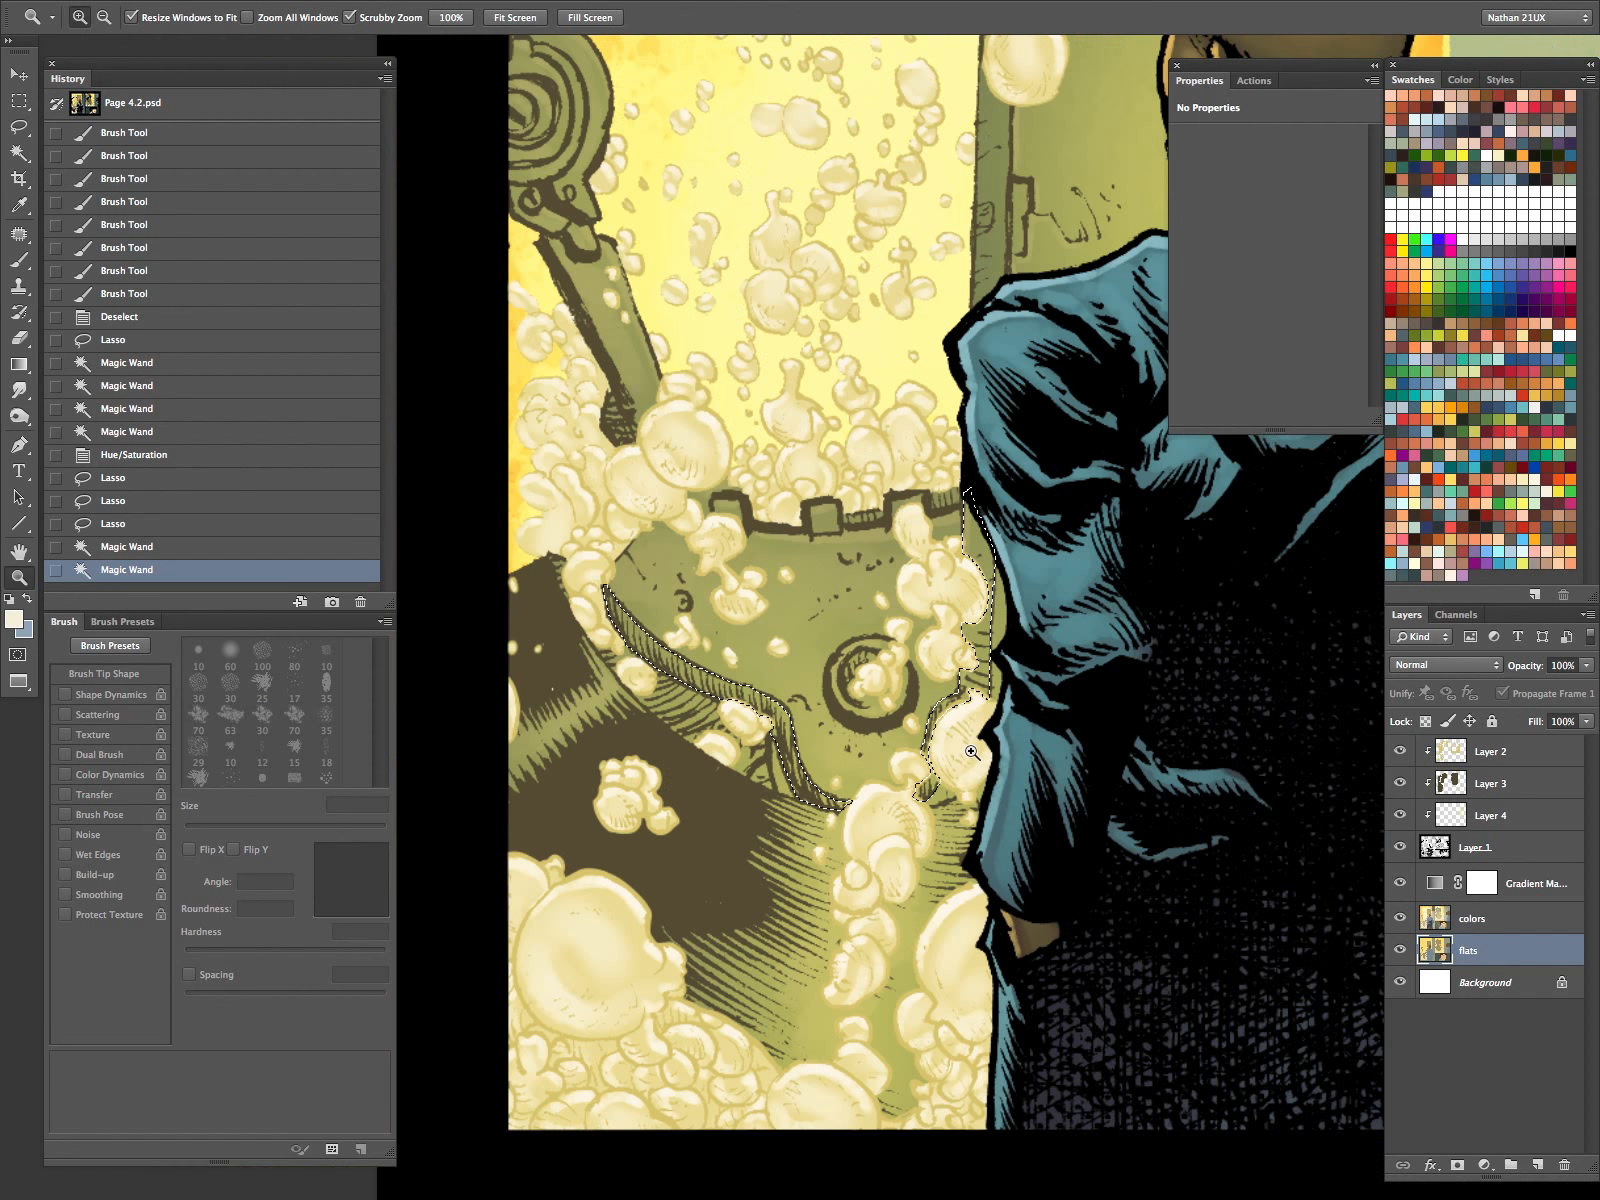
Adjust the selected rim on the colors layer with Hue/Saturation, and toggle the change to compare before and after.
click(1496, 920)
key(alt)
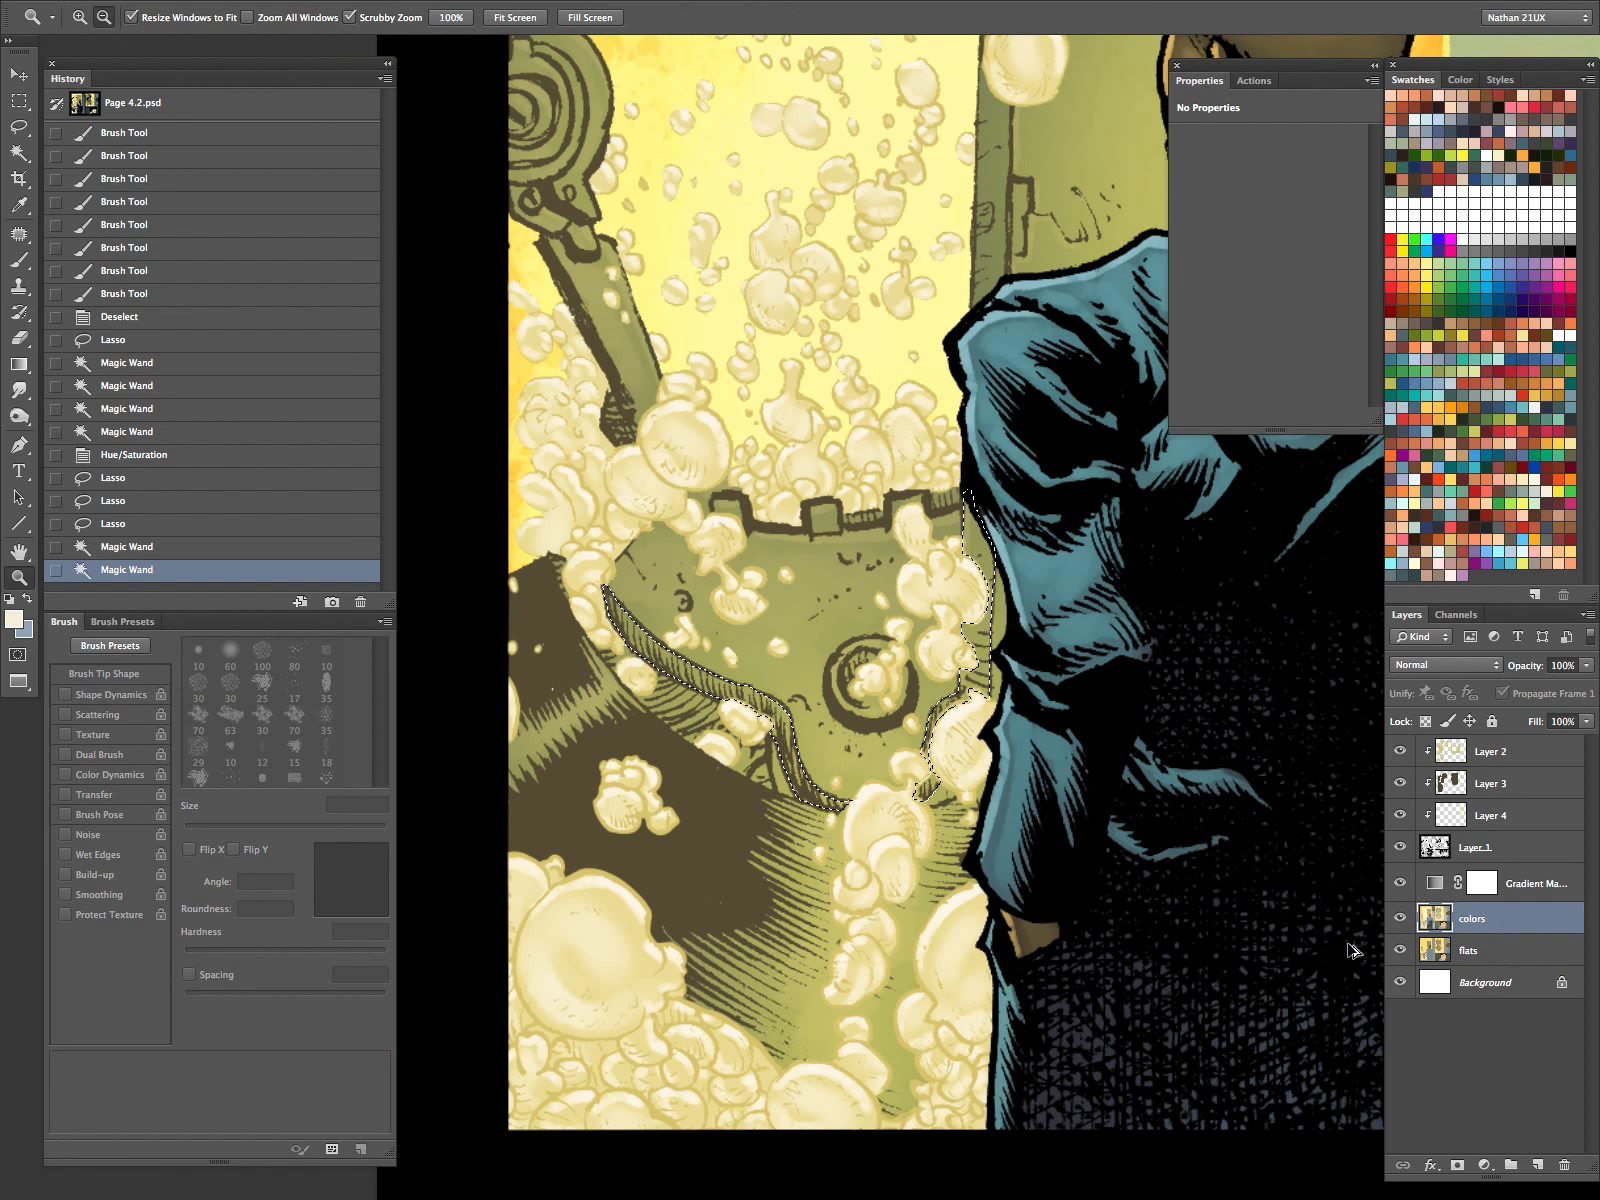
key(ctrl+u)
key(Return)
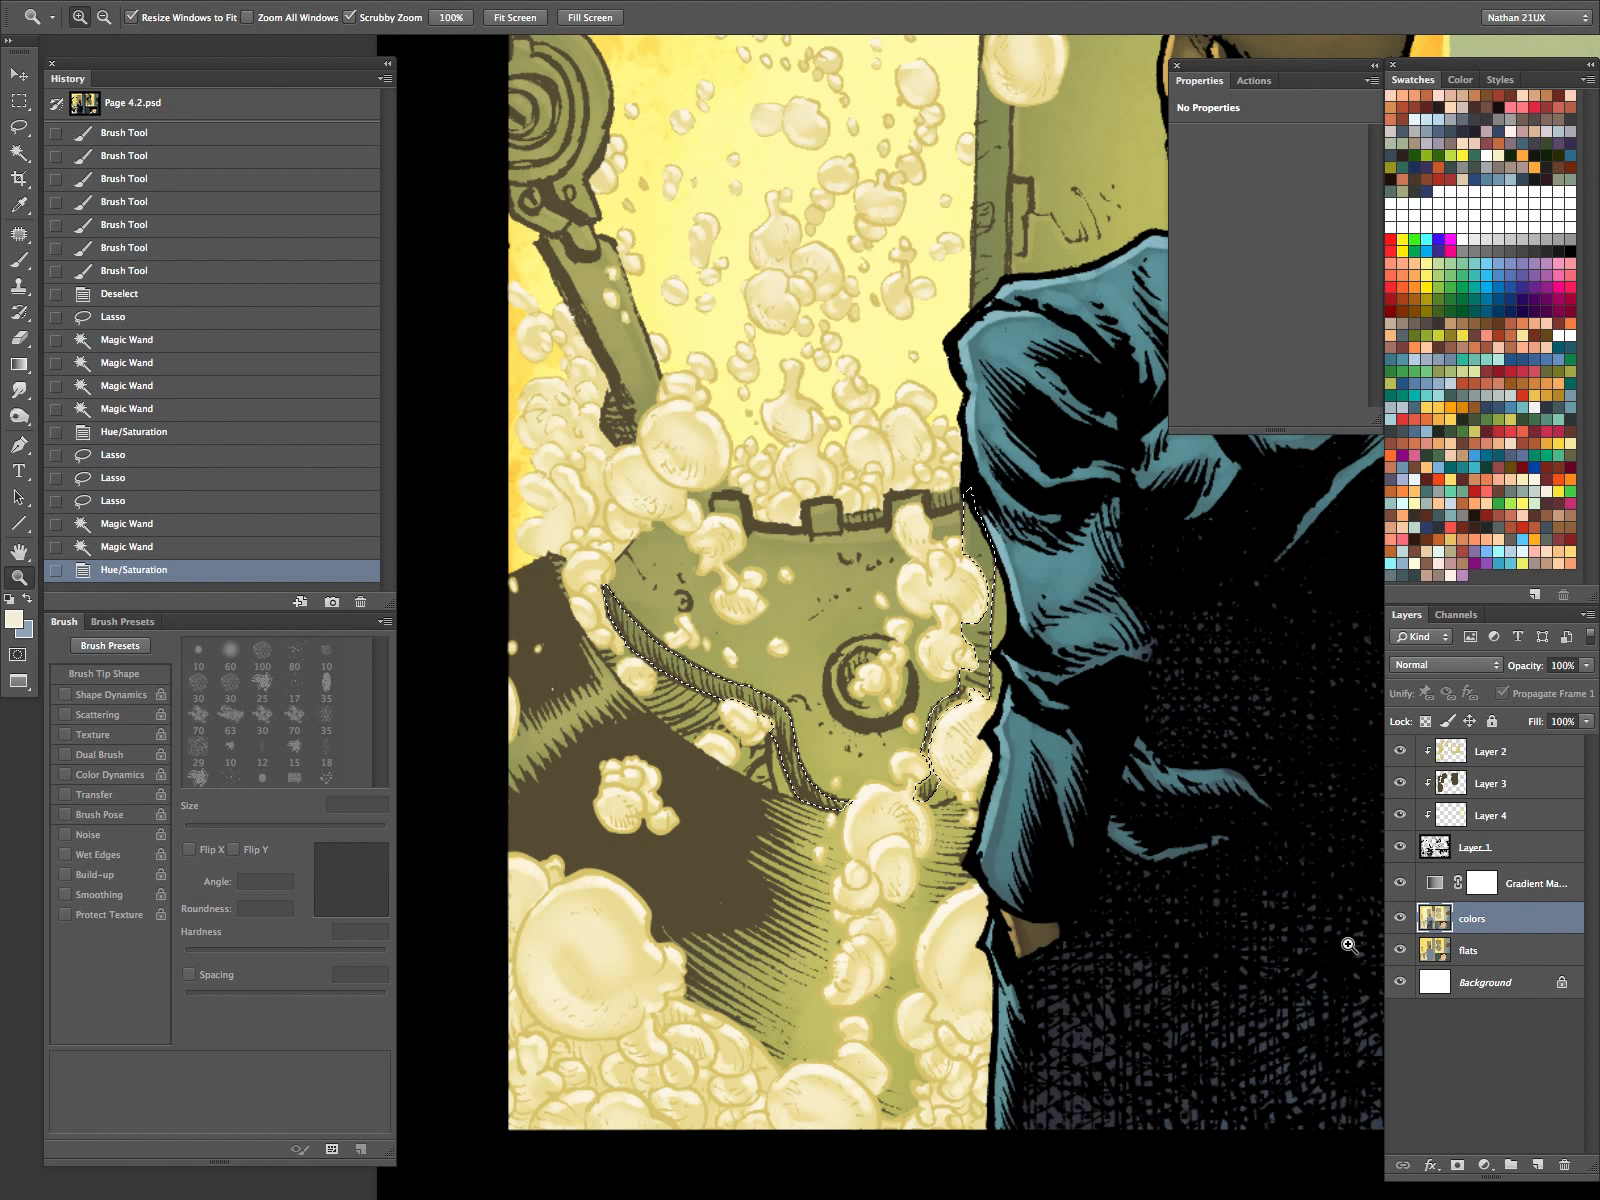
key(ctrl+z)
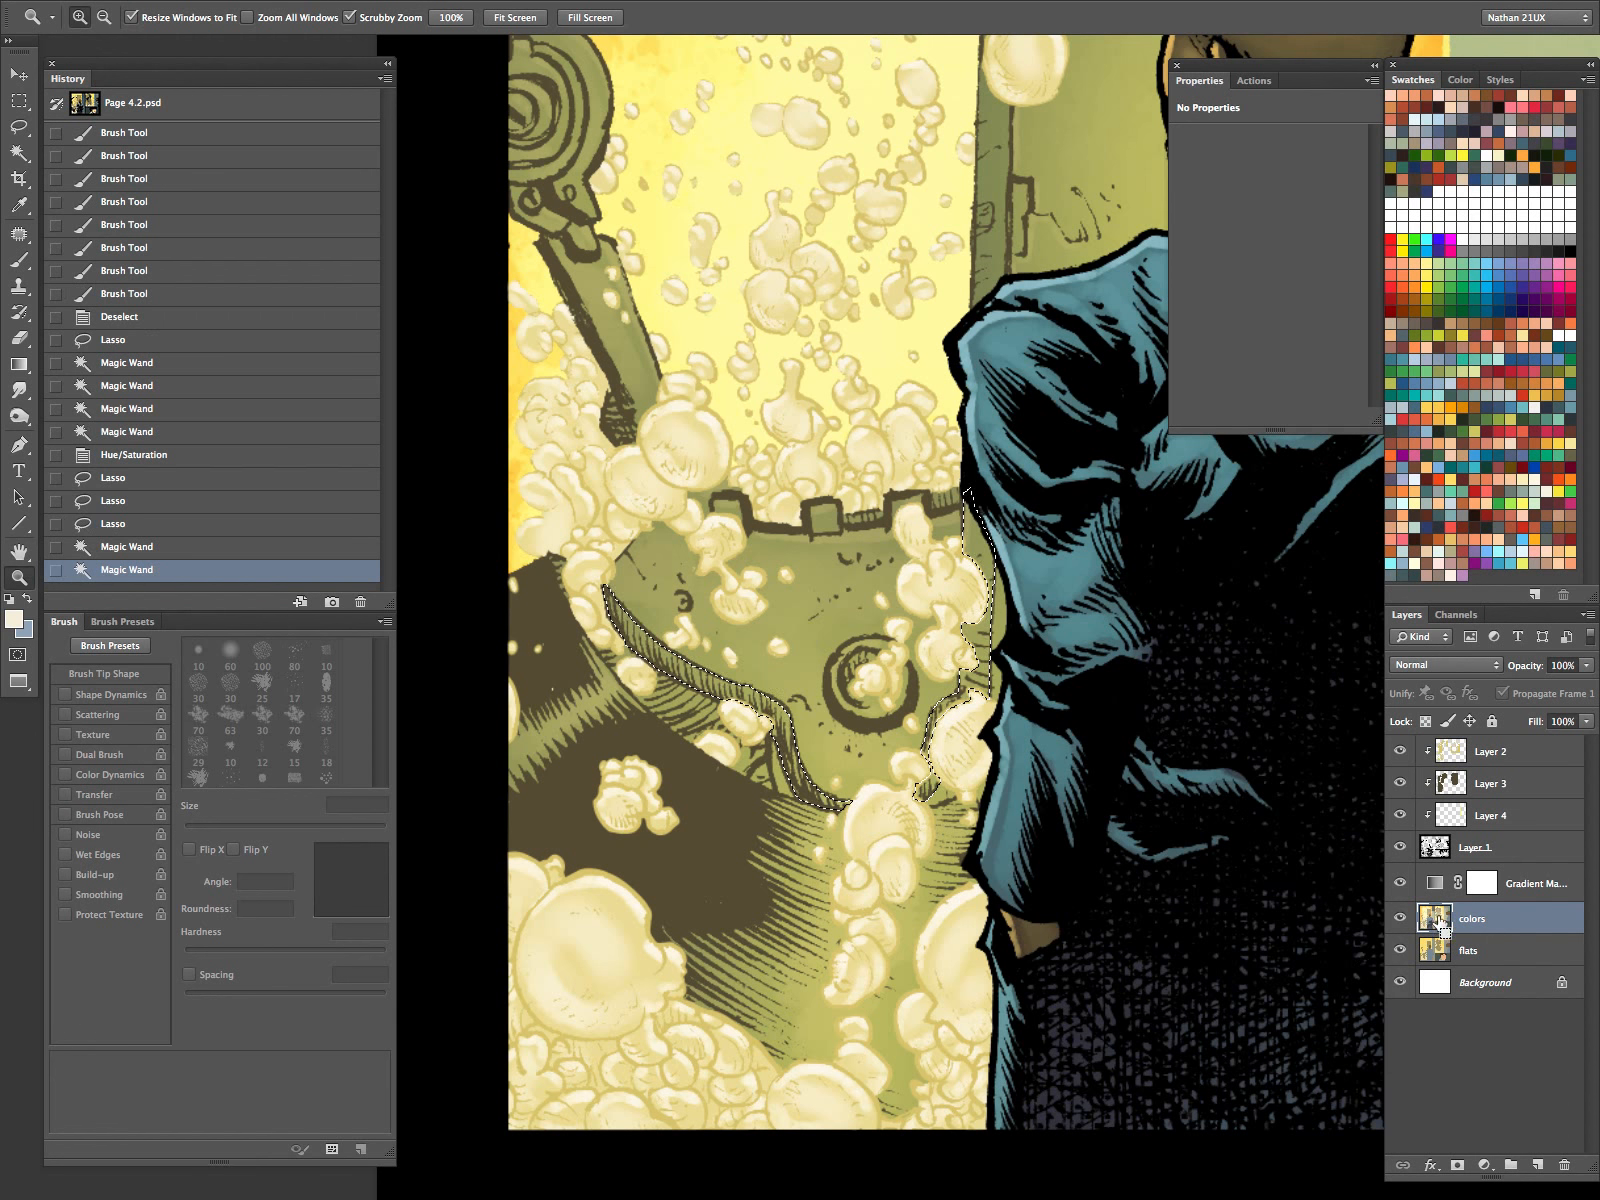
key(ctrl+z)
Hide the selection edges, lower the rim's lightness slightly with another Hue/Saturation adjustment, and deselect.
alt+click(1112, 690)
drag(1112, 704, 940, 912)
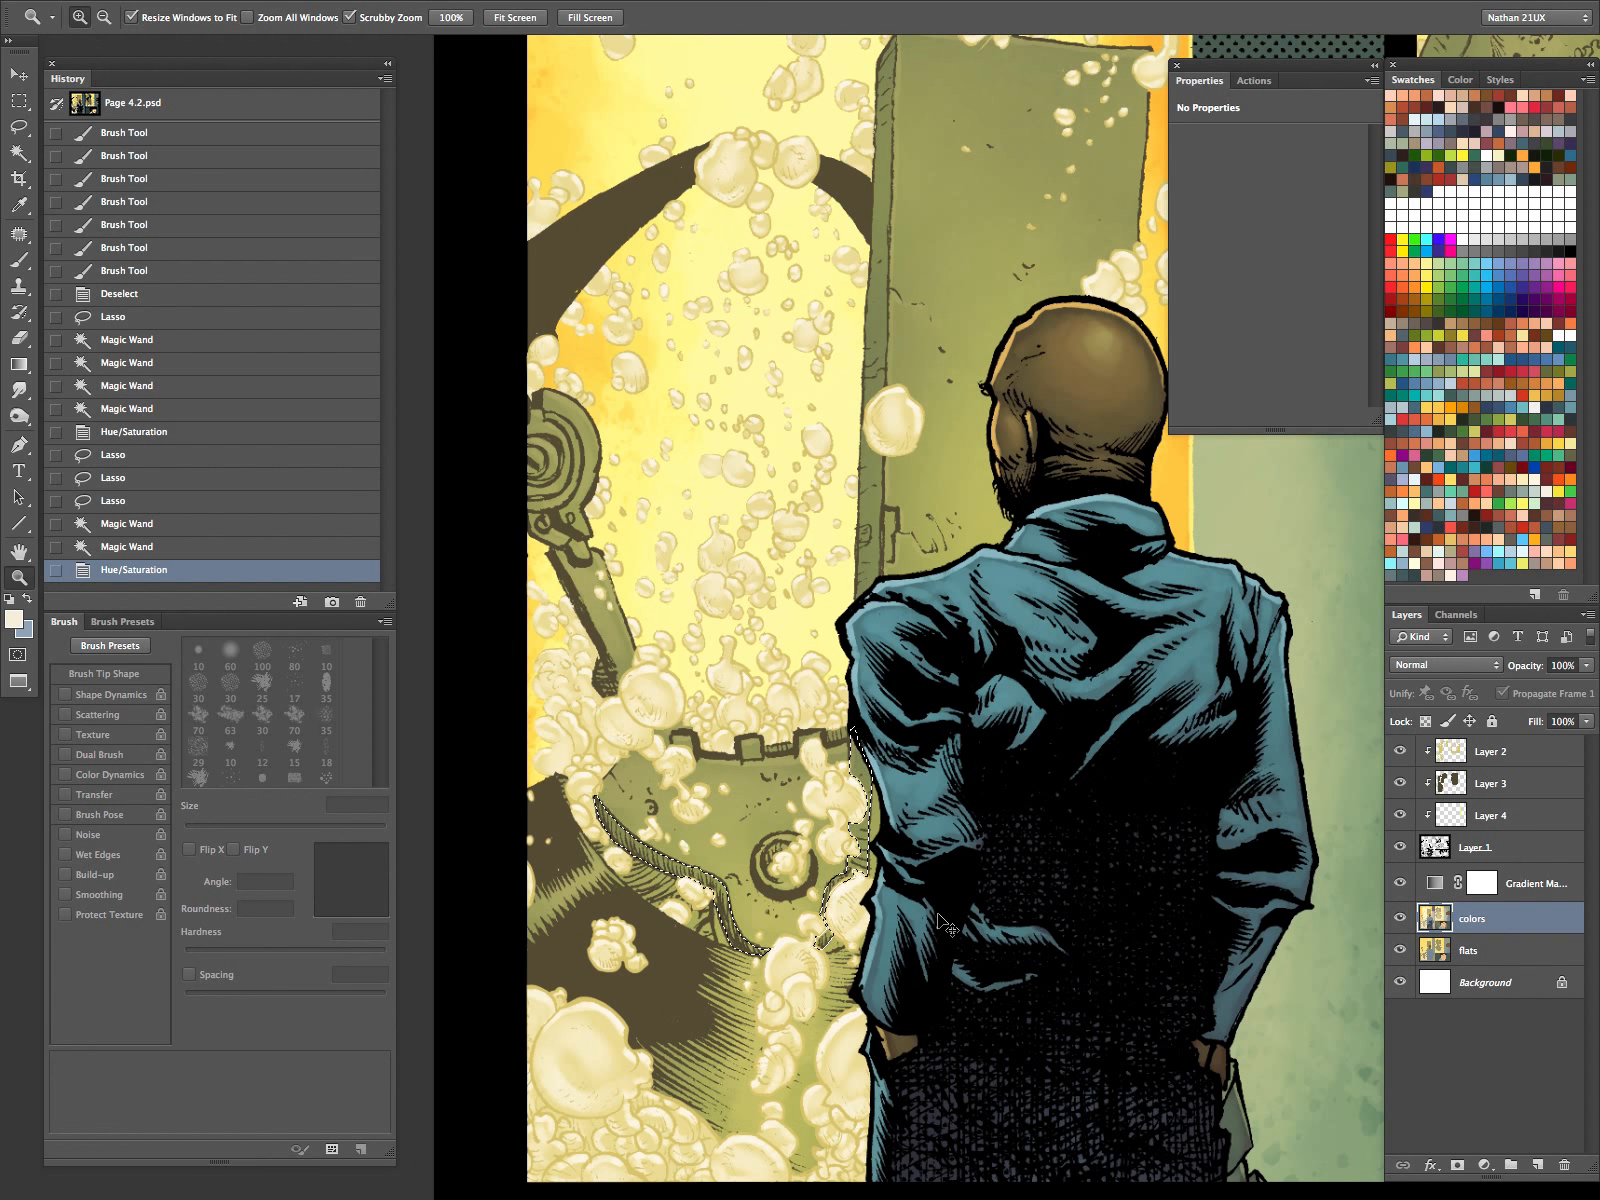
key(ctrl+h)
drag(933, 821, 916, 829)
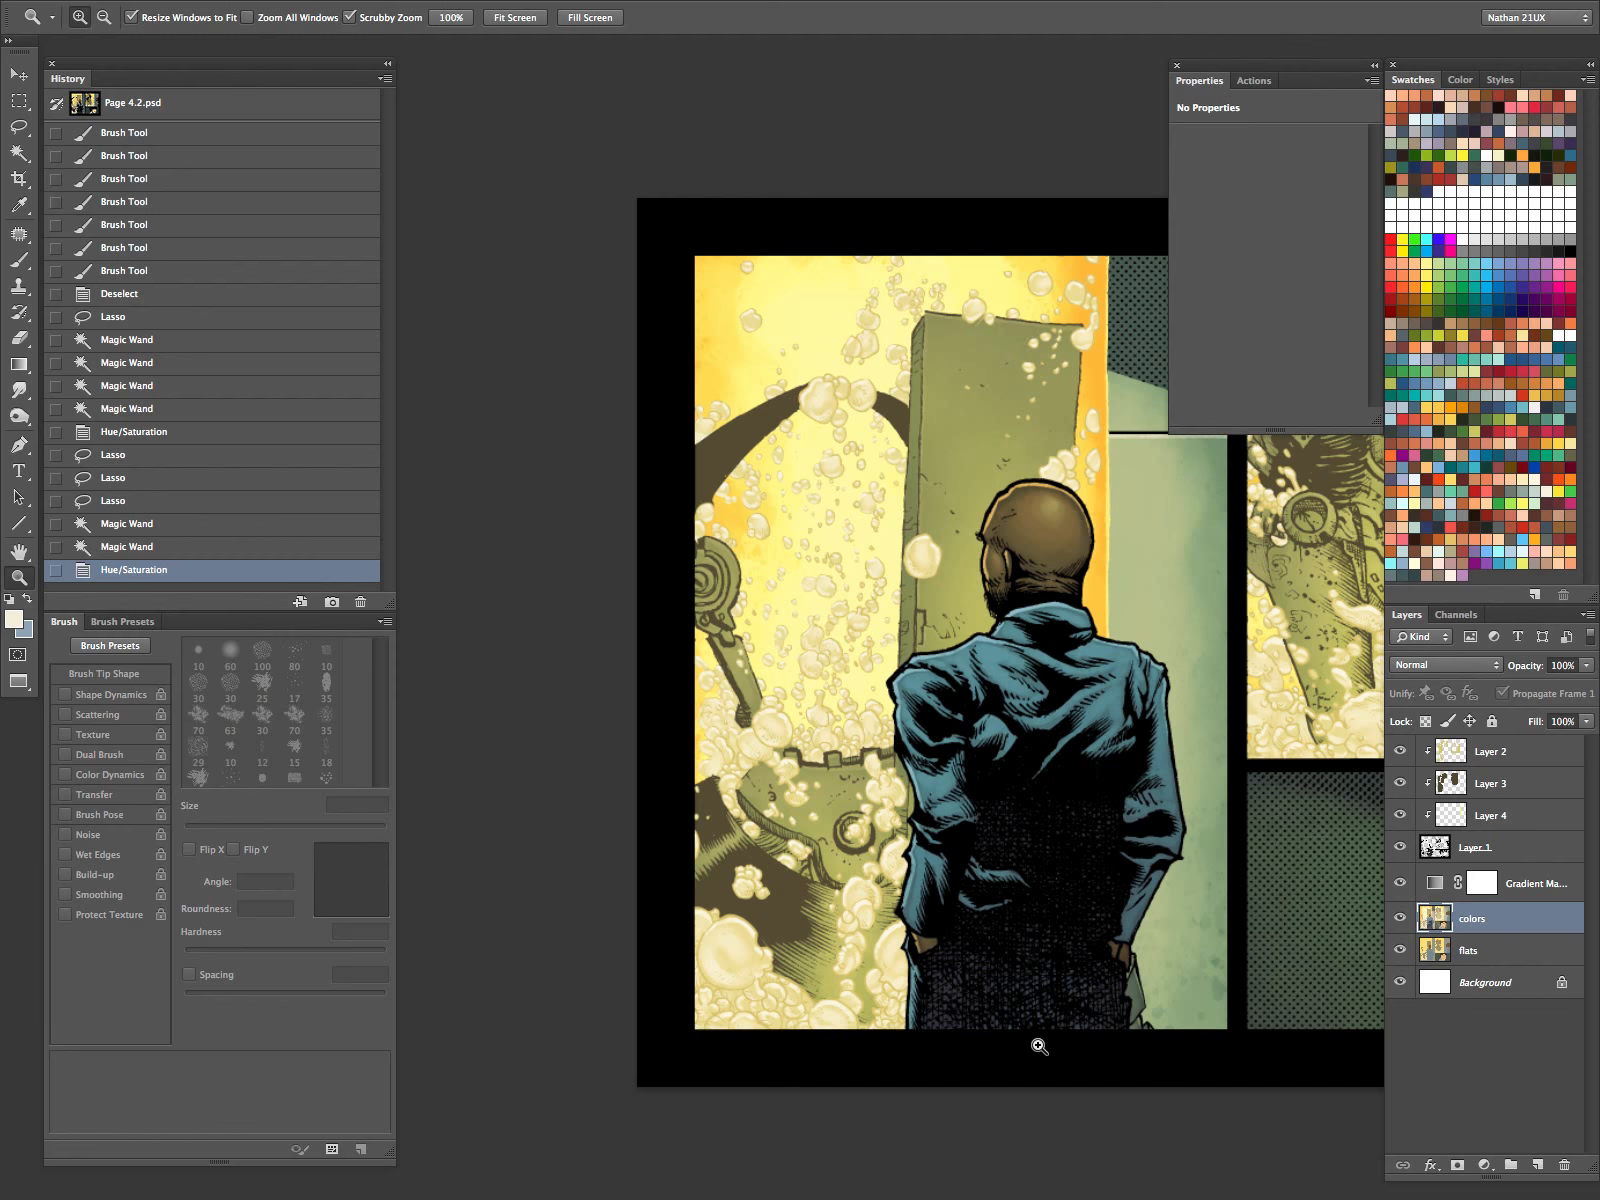
key(ctrl+u)
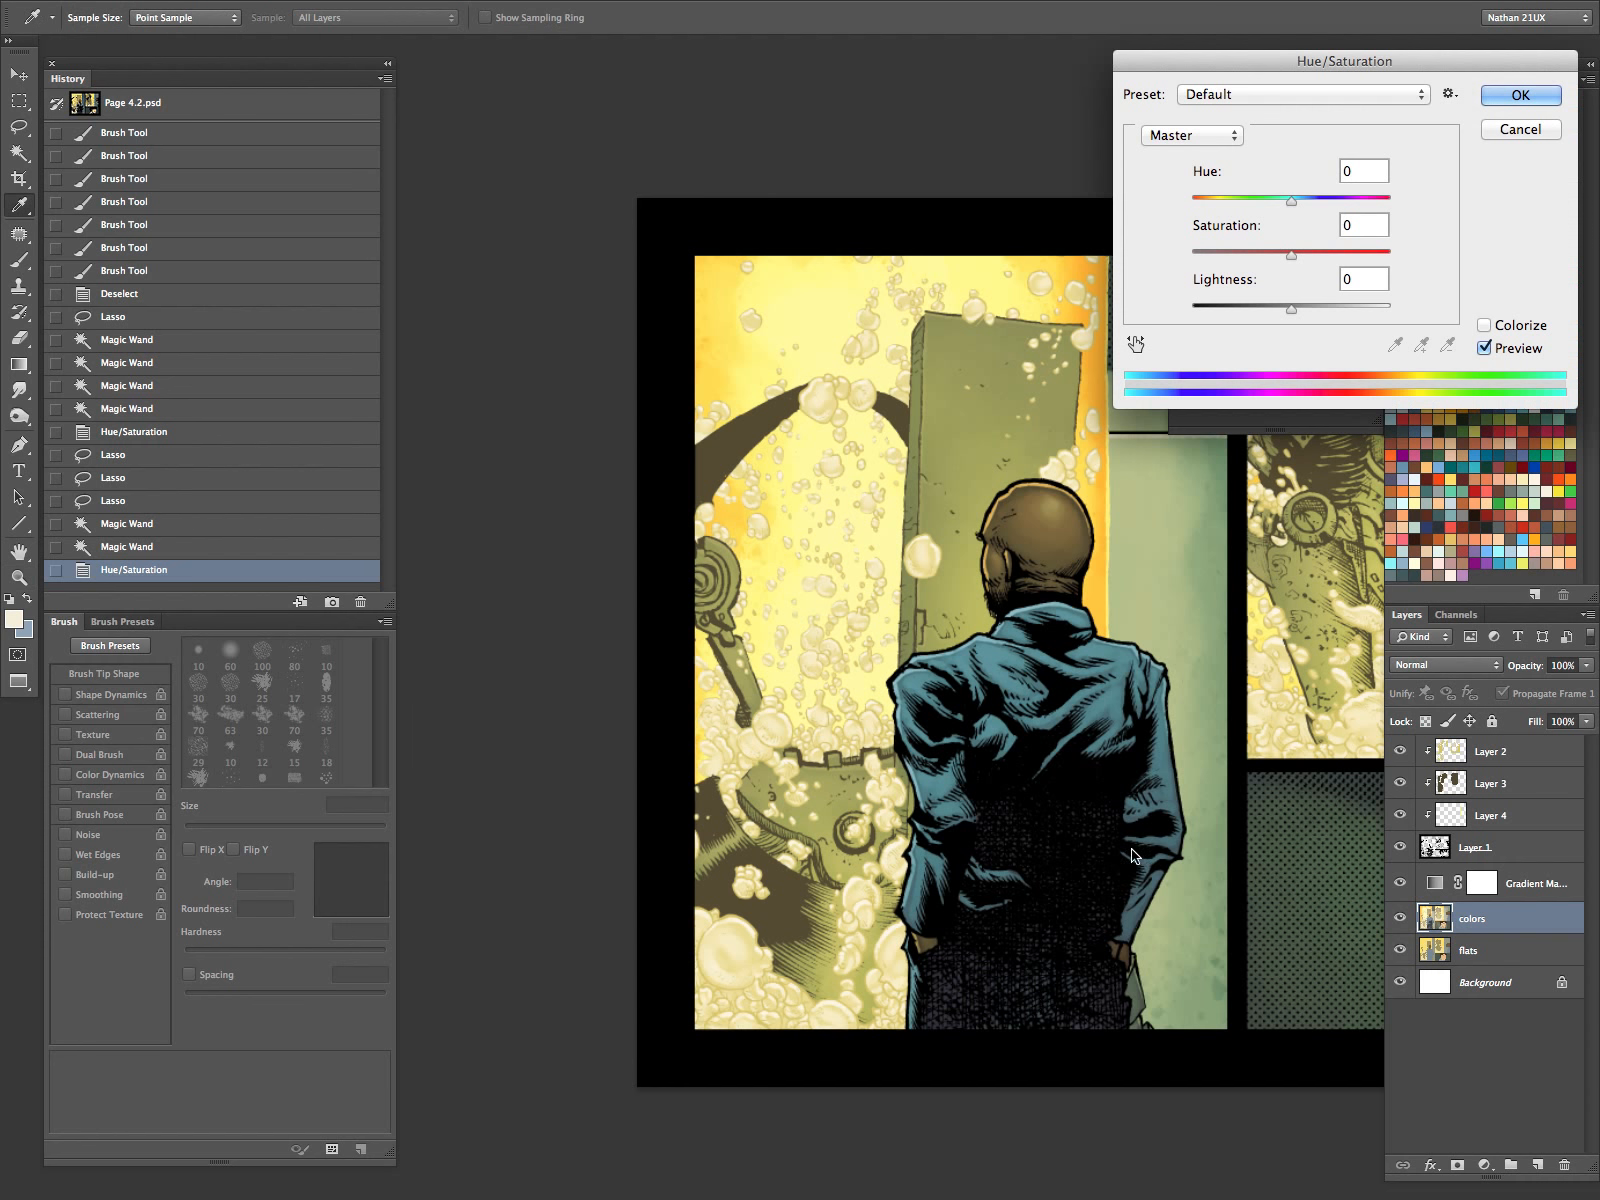
drag(1288, 311, 1286, 308)
click(1520, 100)
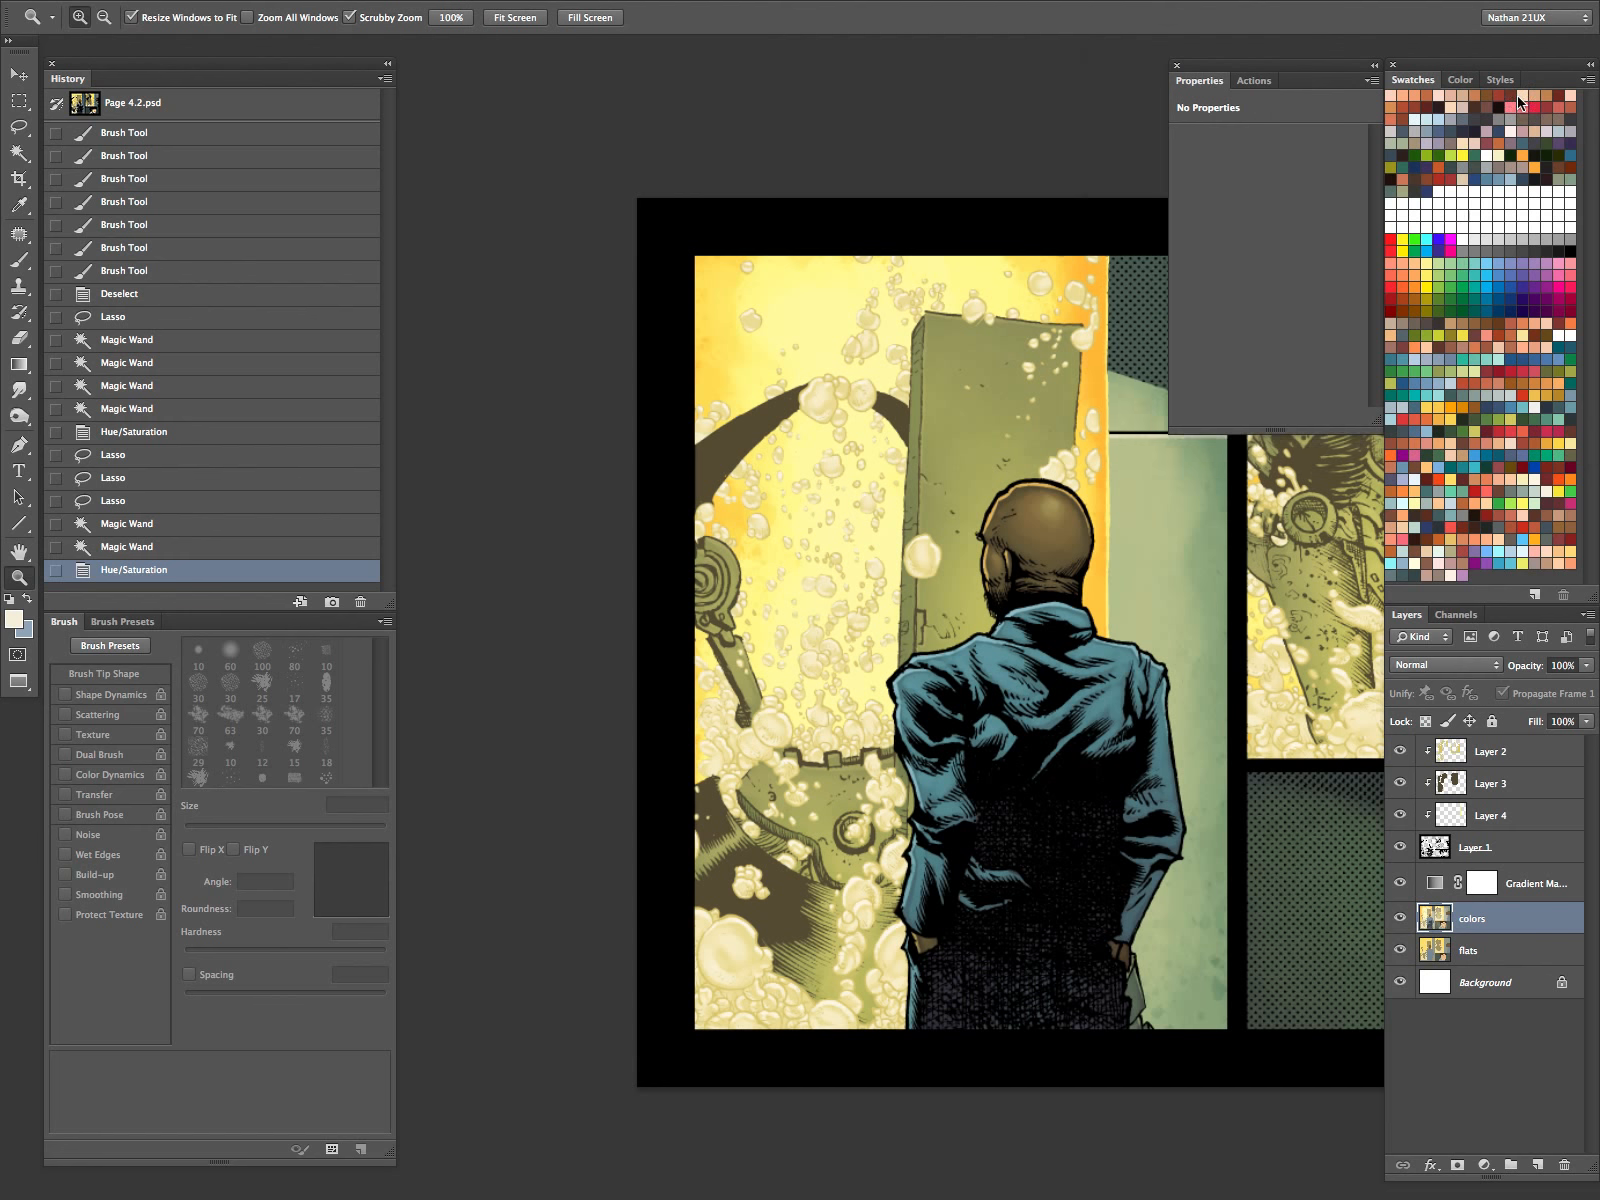
drag(1233, 691, 921, 816)
key(ctrl+d)
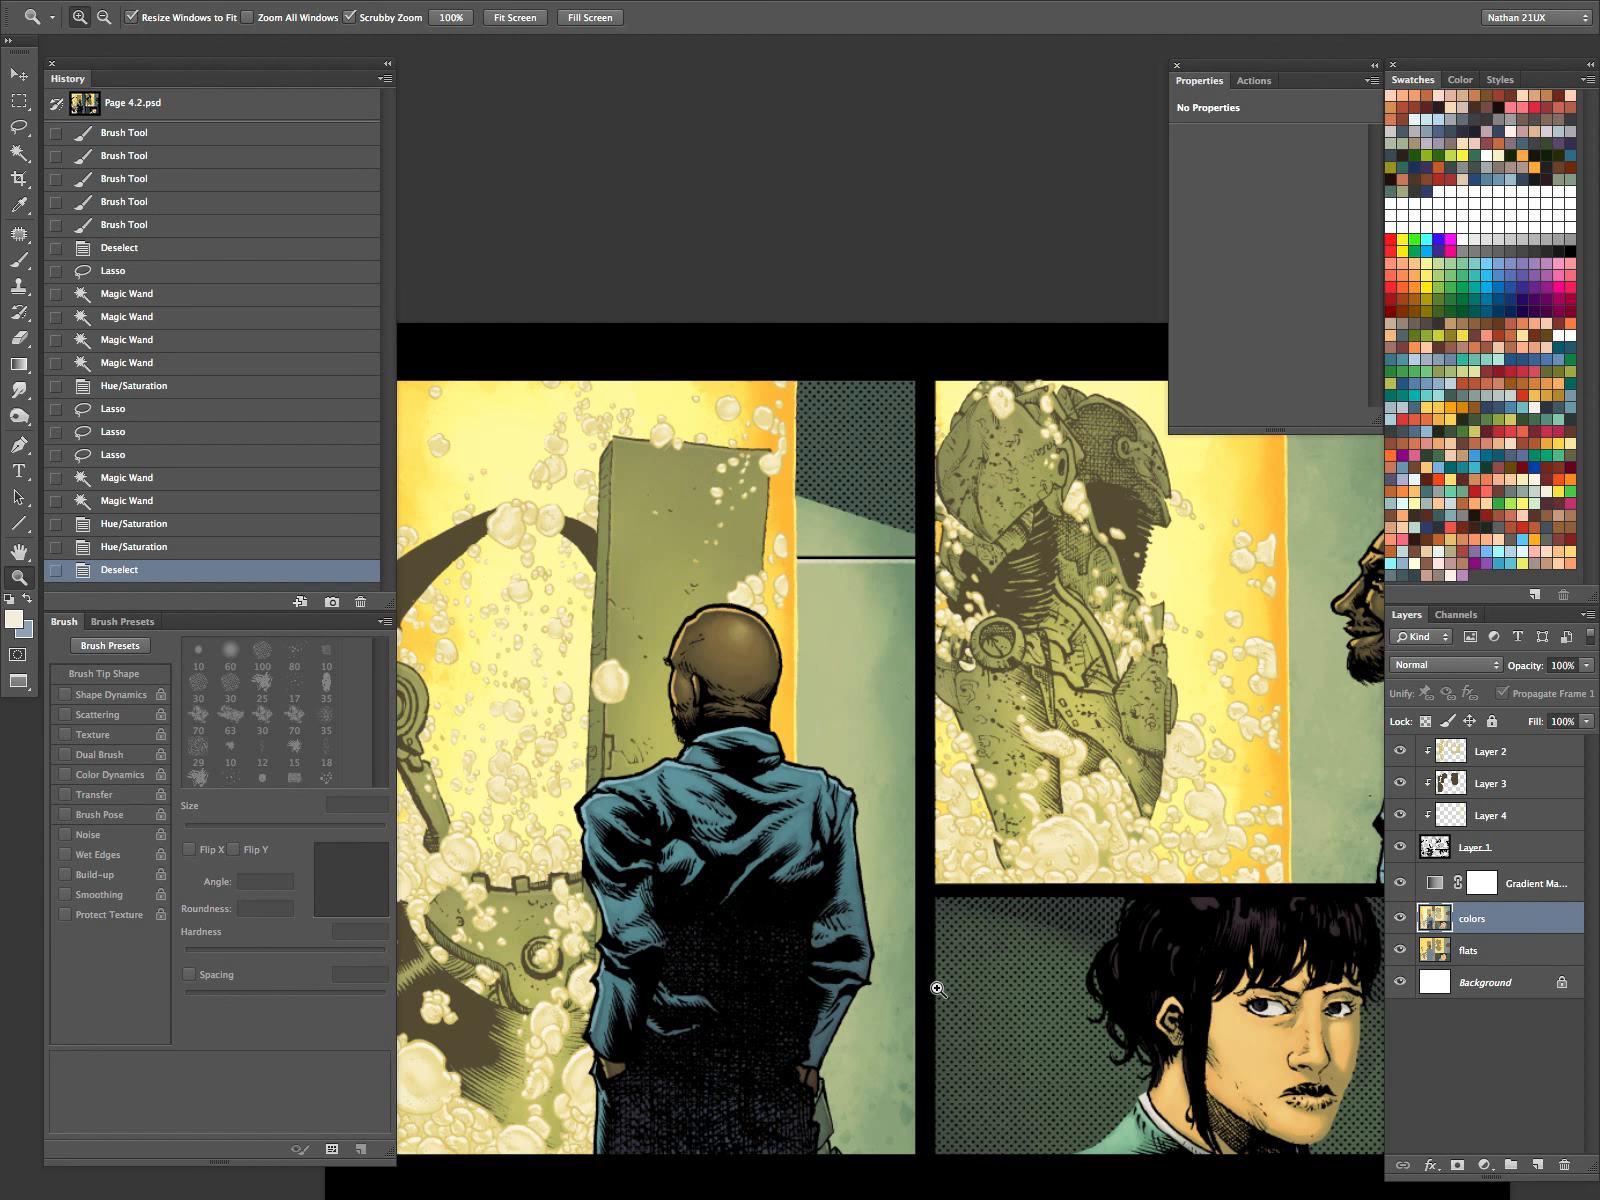
Return Page 4.2 to its window beside the other pages and zoom it out to 25%.
drag(900, 774, 839, 1030)
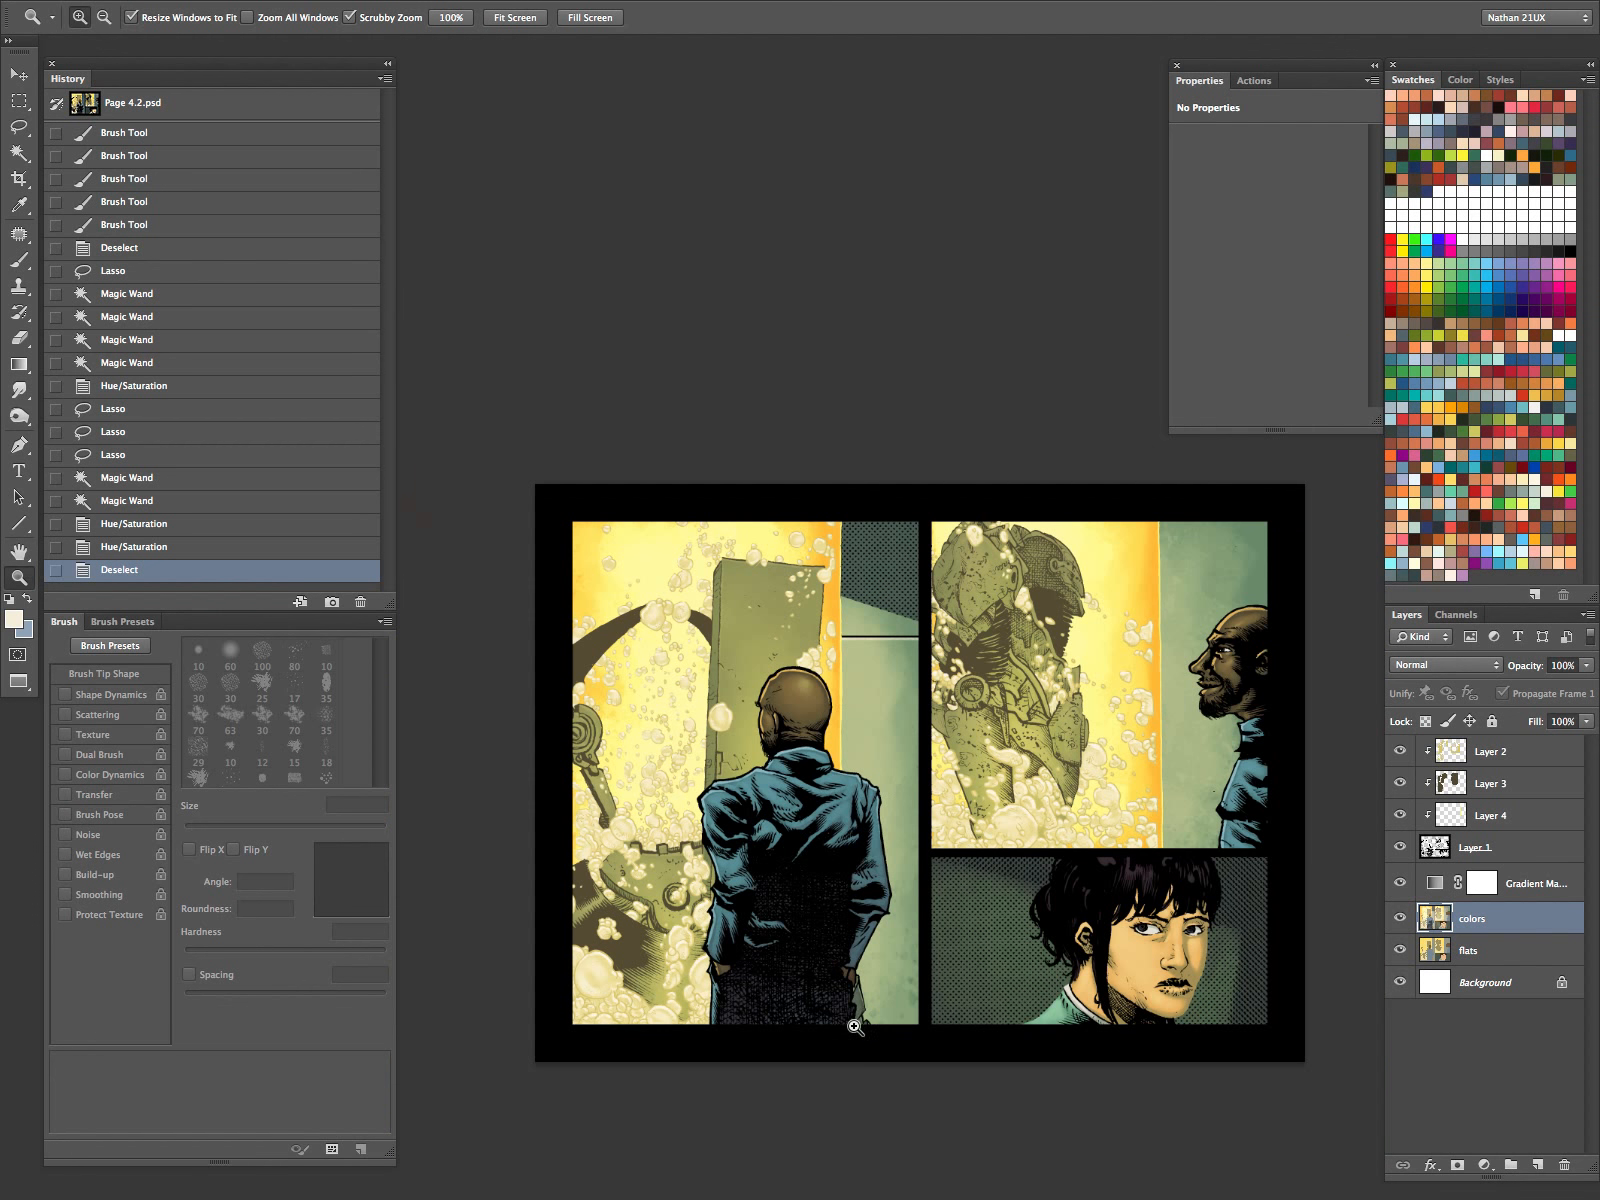
key(f)
key(f)
key(Tab)
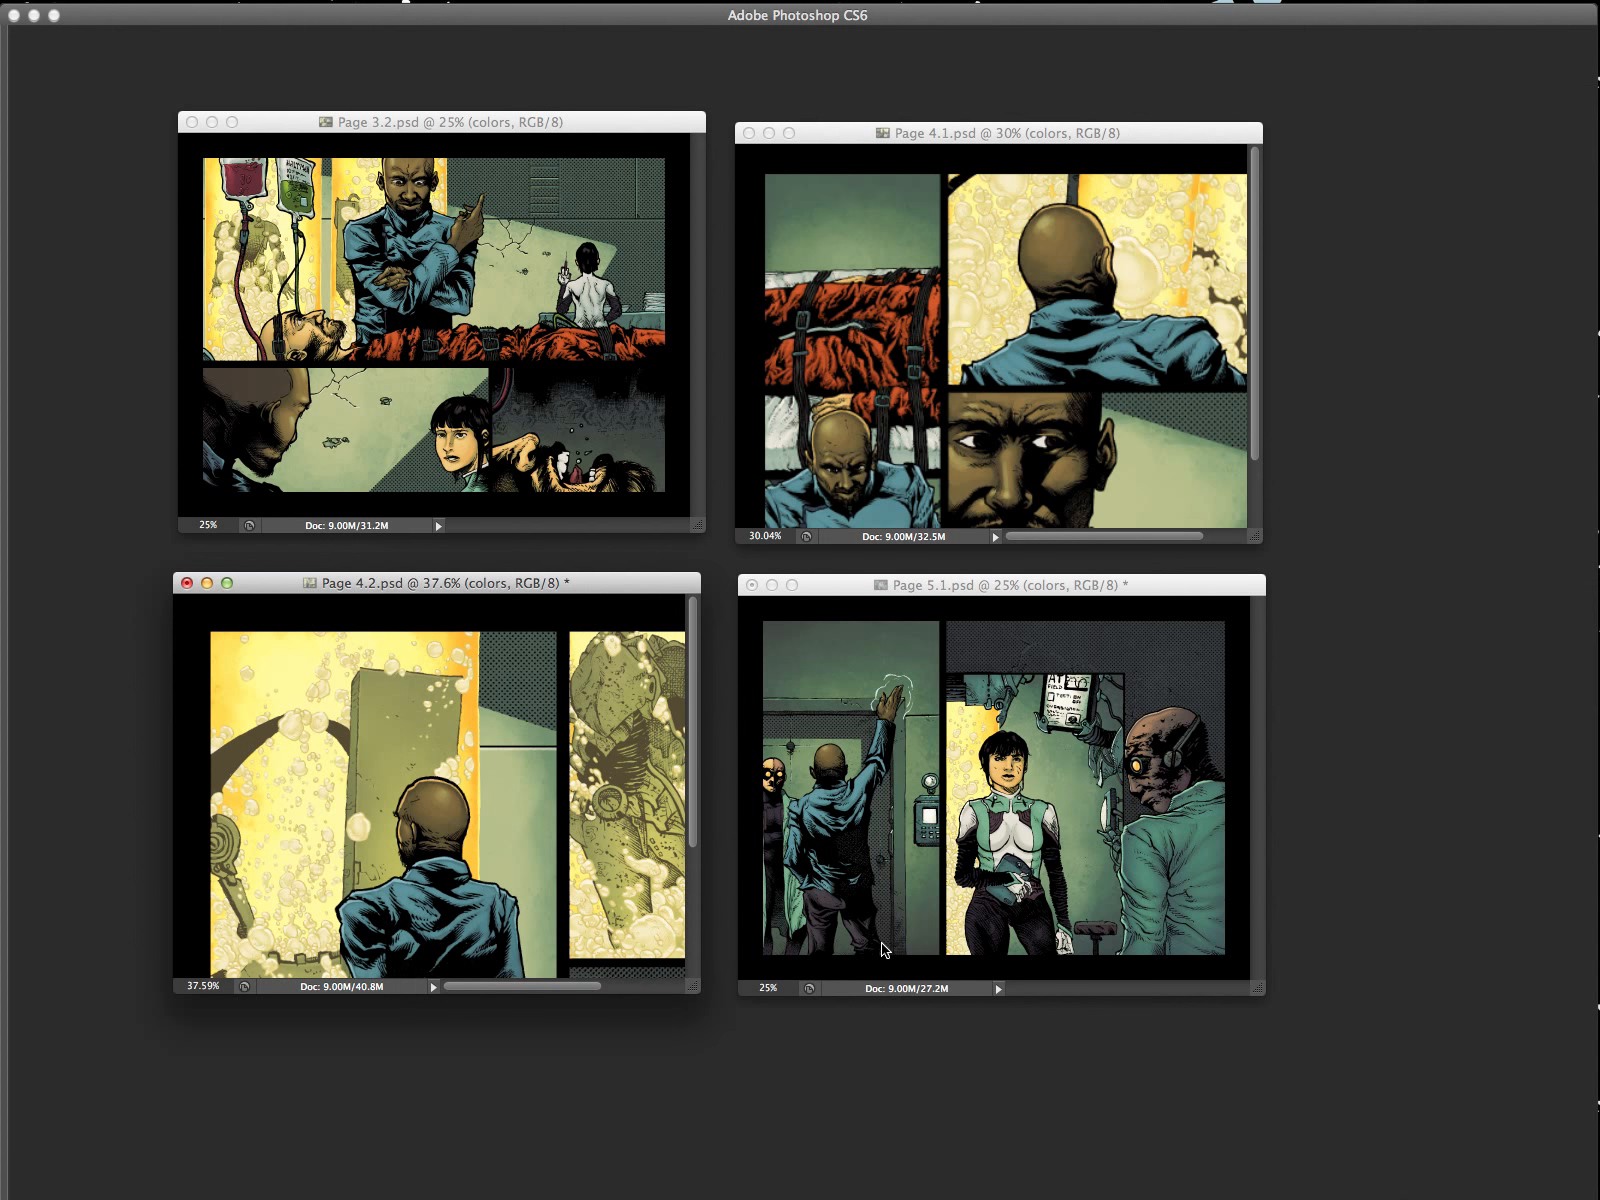
key(super+minus)
key(super+minus)
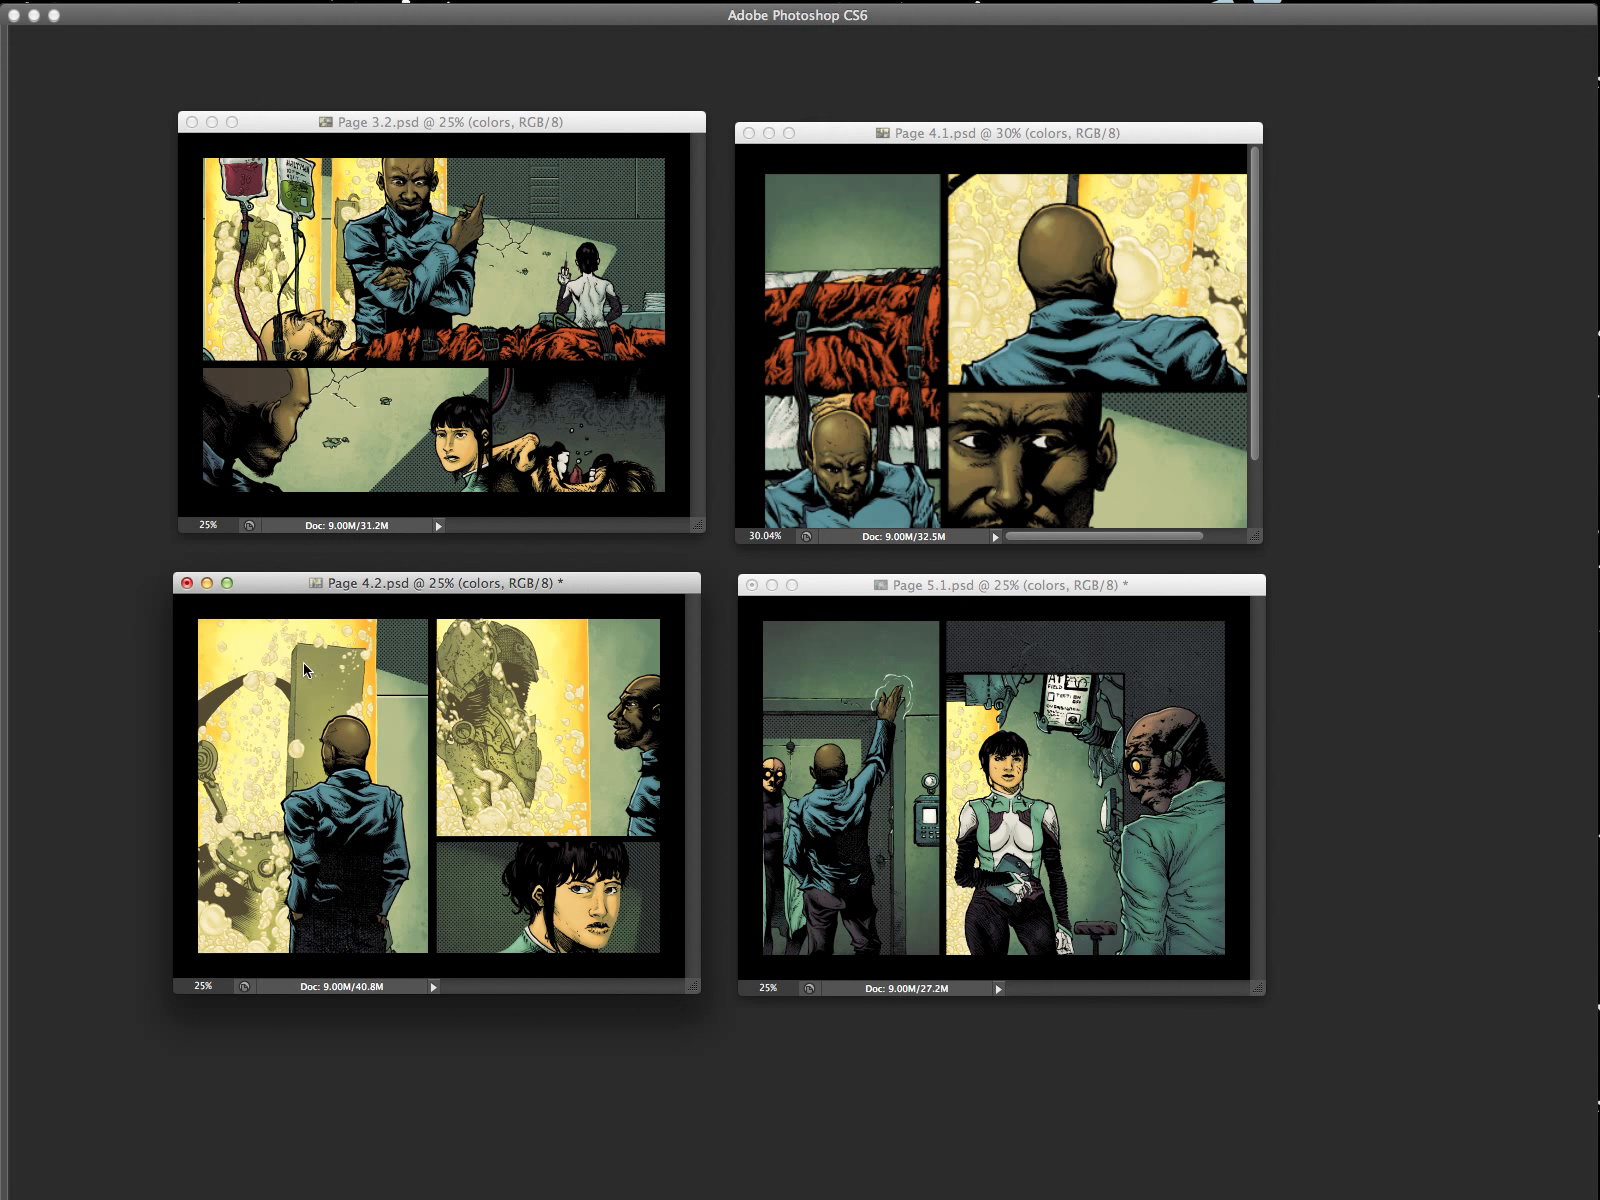
Bring up Page 4.1, select Layer 2, and enlarge the page's window to show the whole page.
click(1163, 142)
key(Tab)
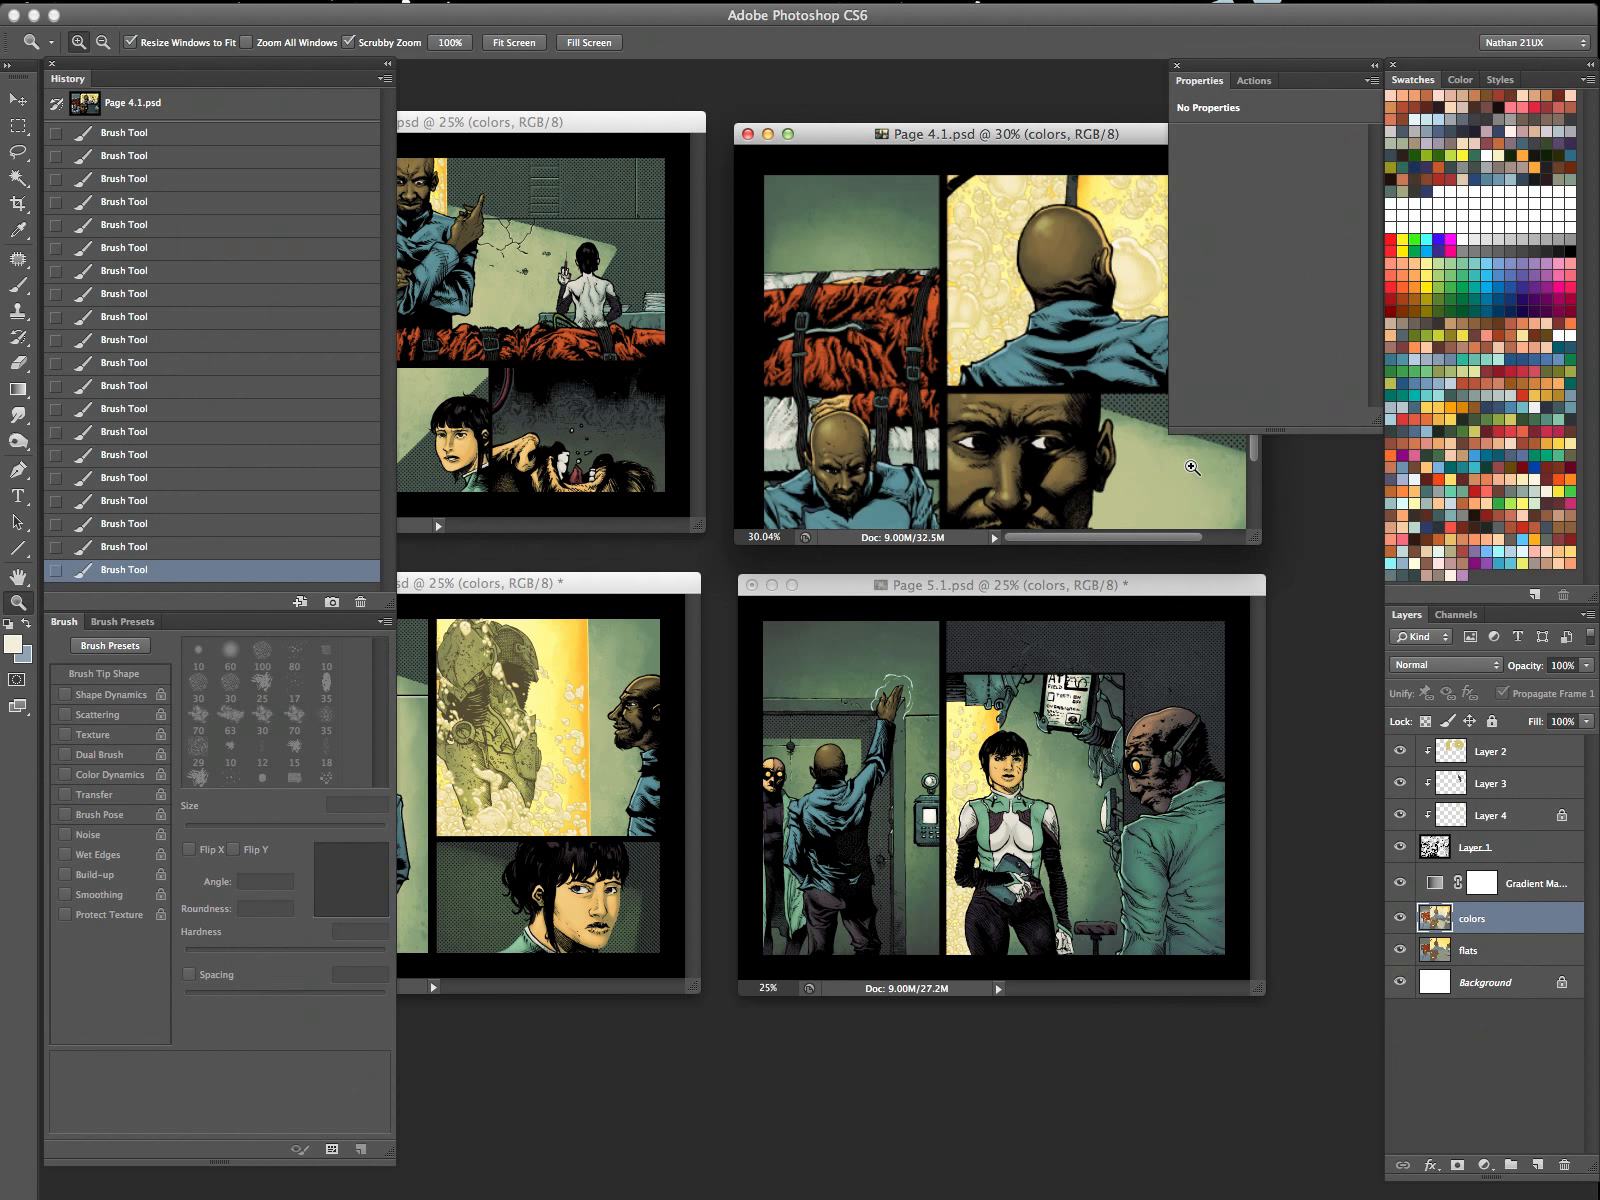
click(1481, 762)
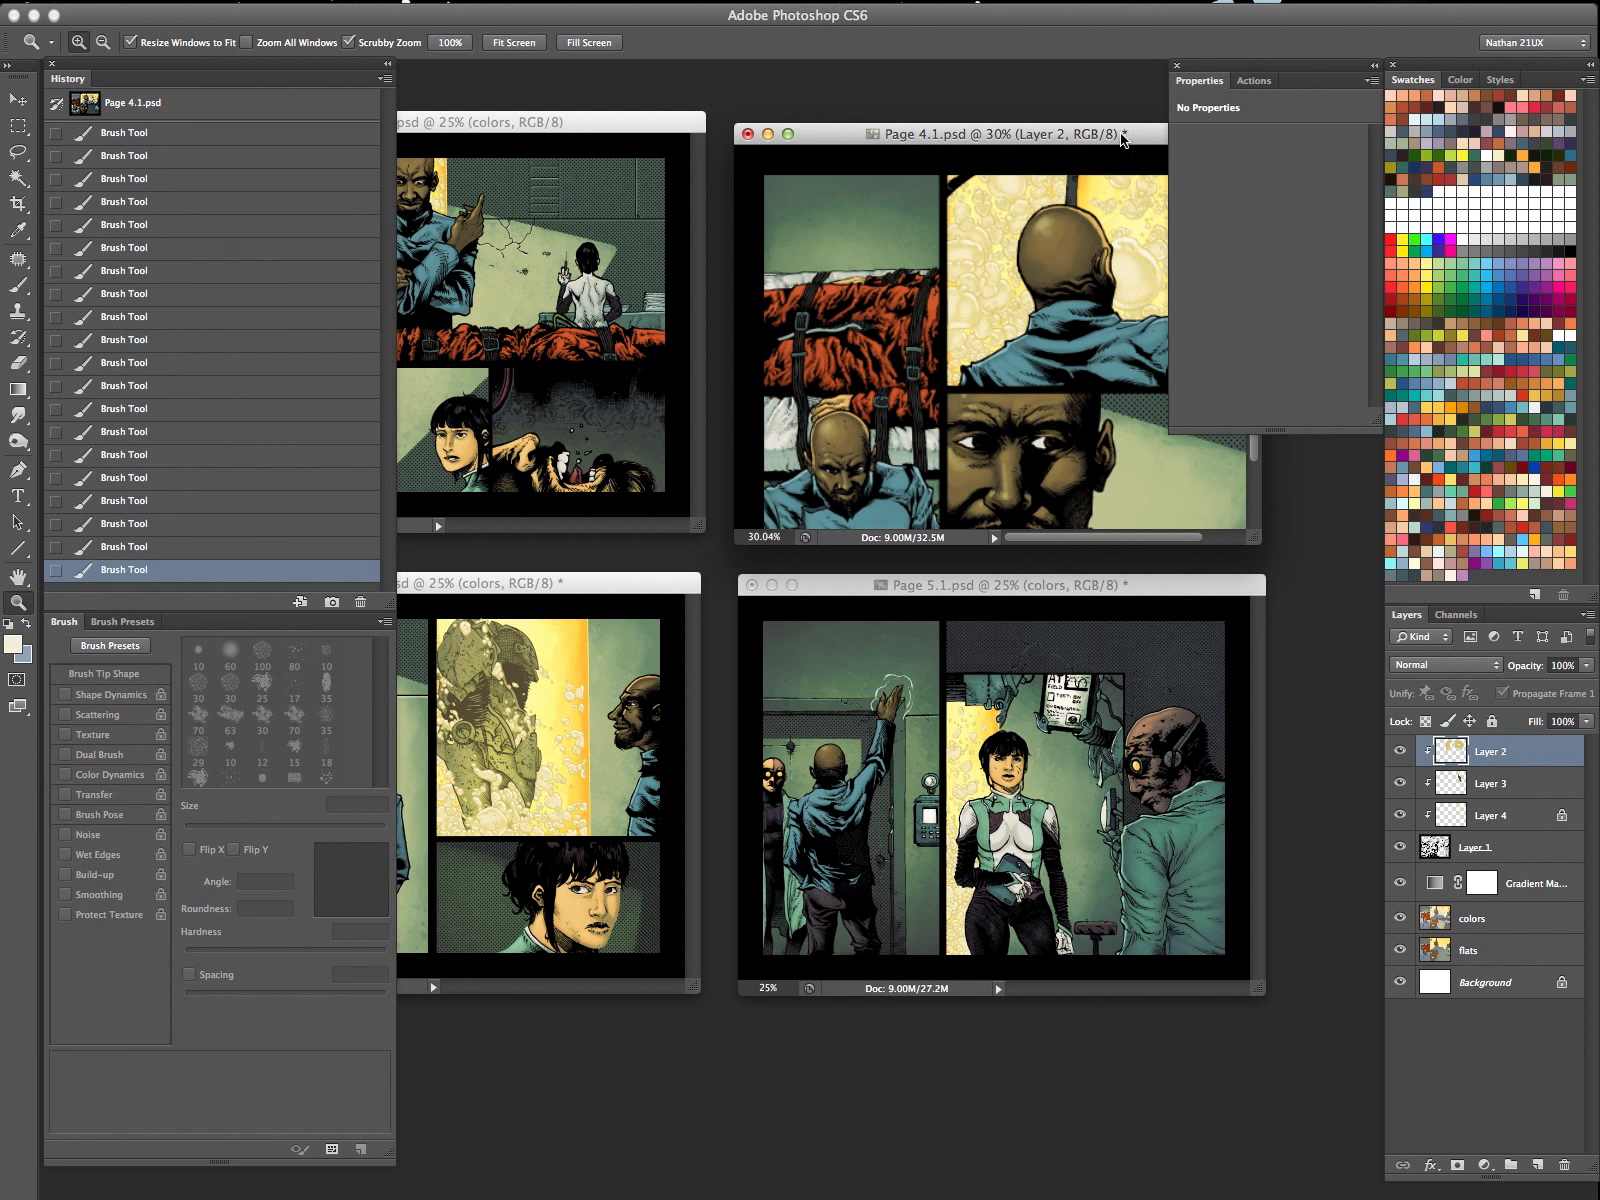
drag(1121, 134, 1111, 133)
key(Tab)
drag(1248, 538, 1411, 614)
key(Tab)
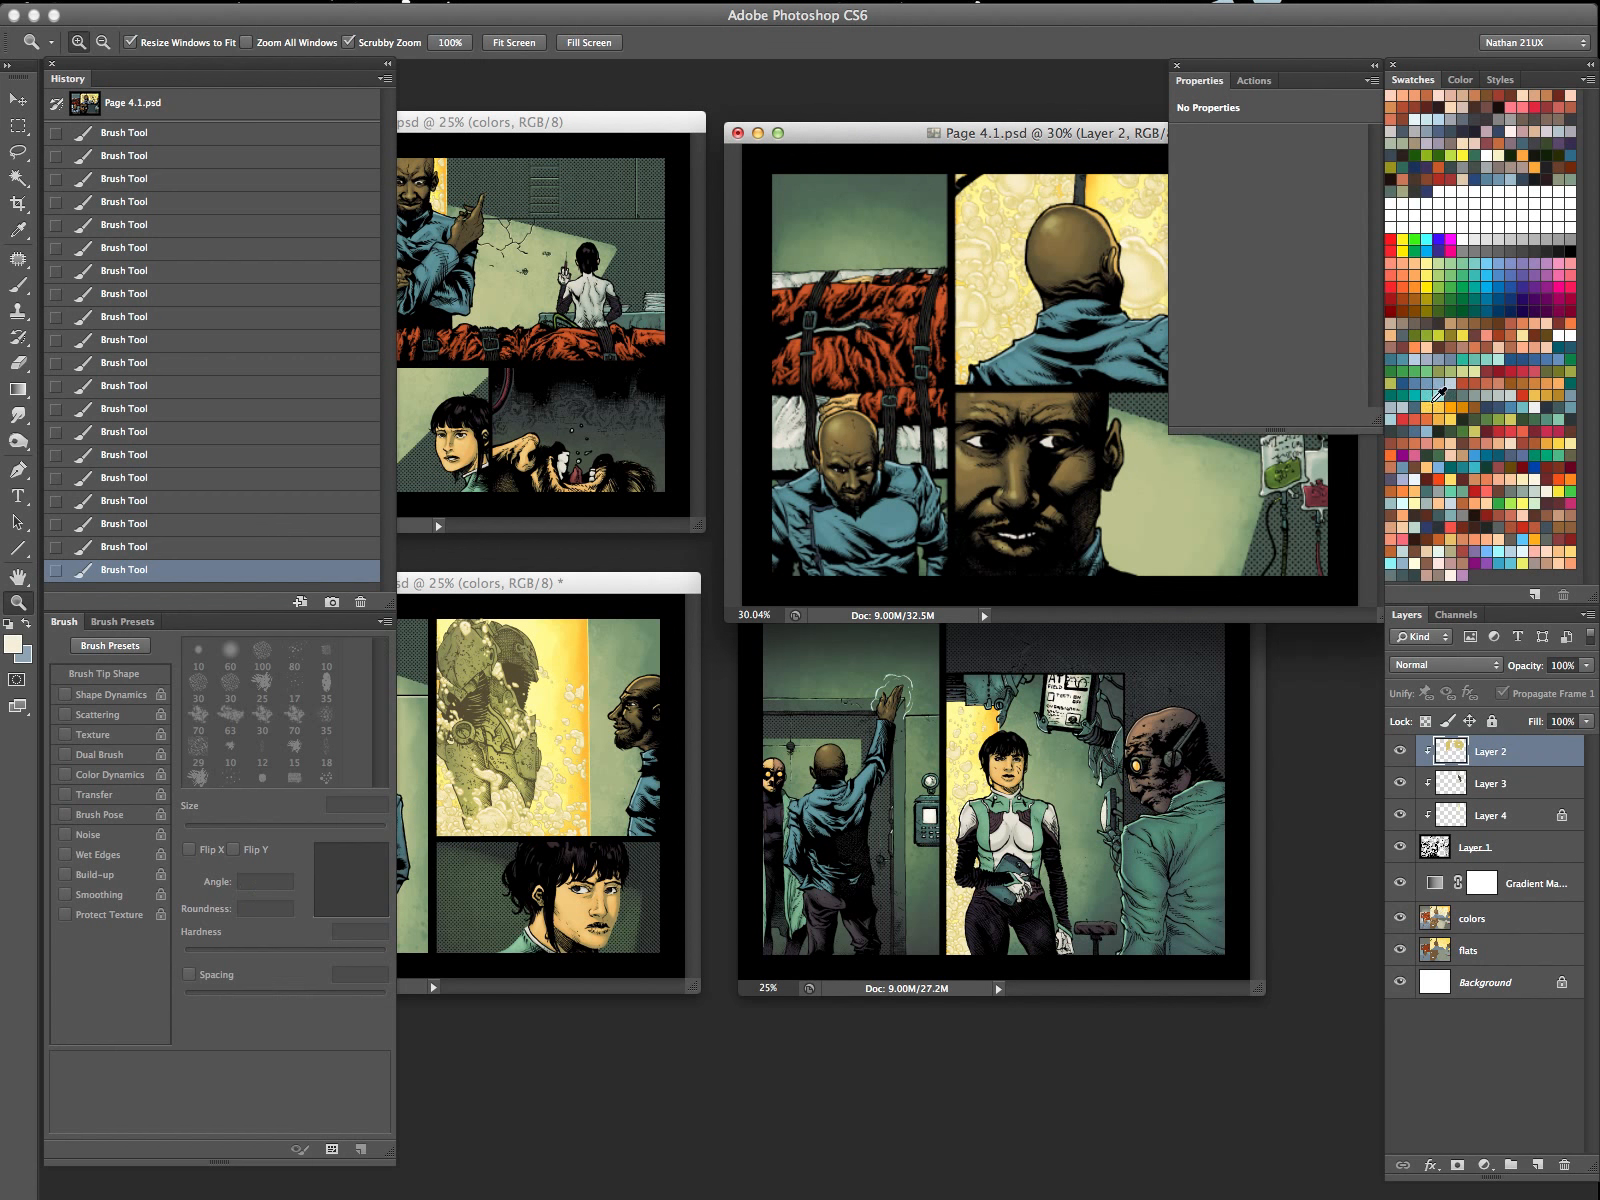
key(Tab)
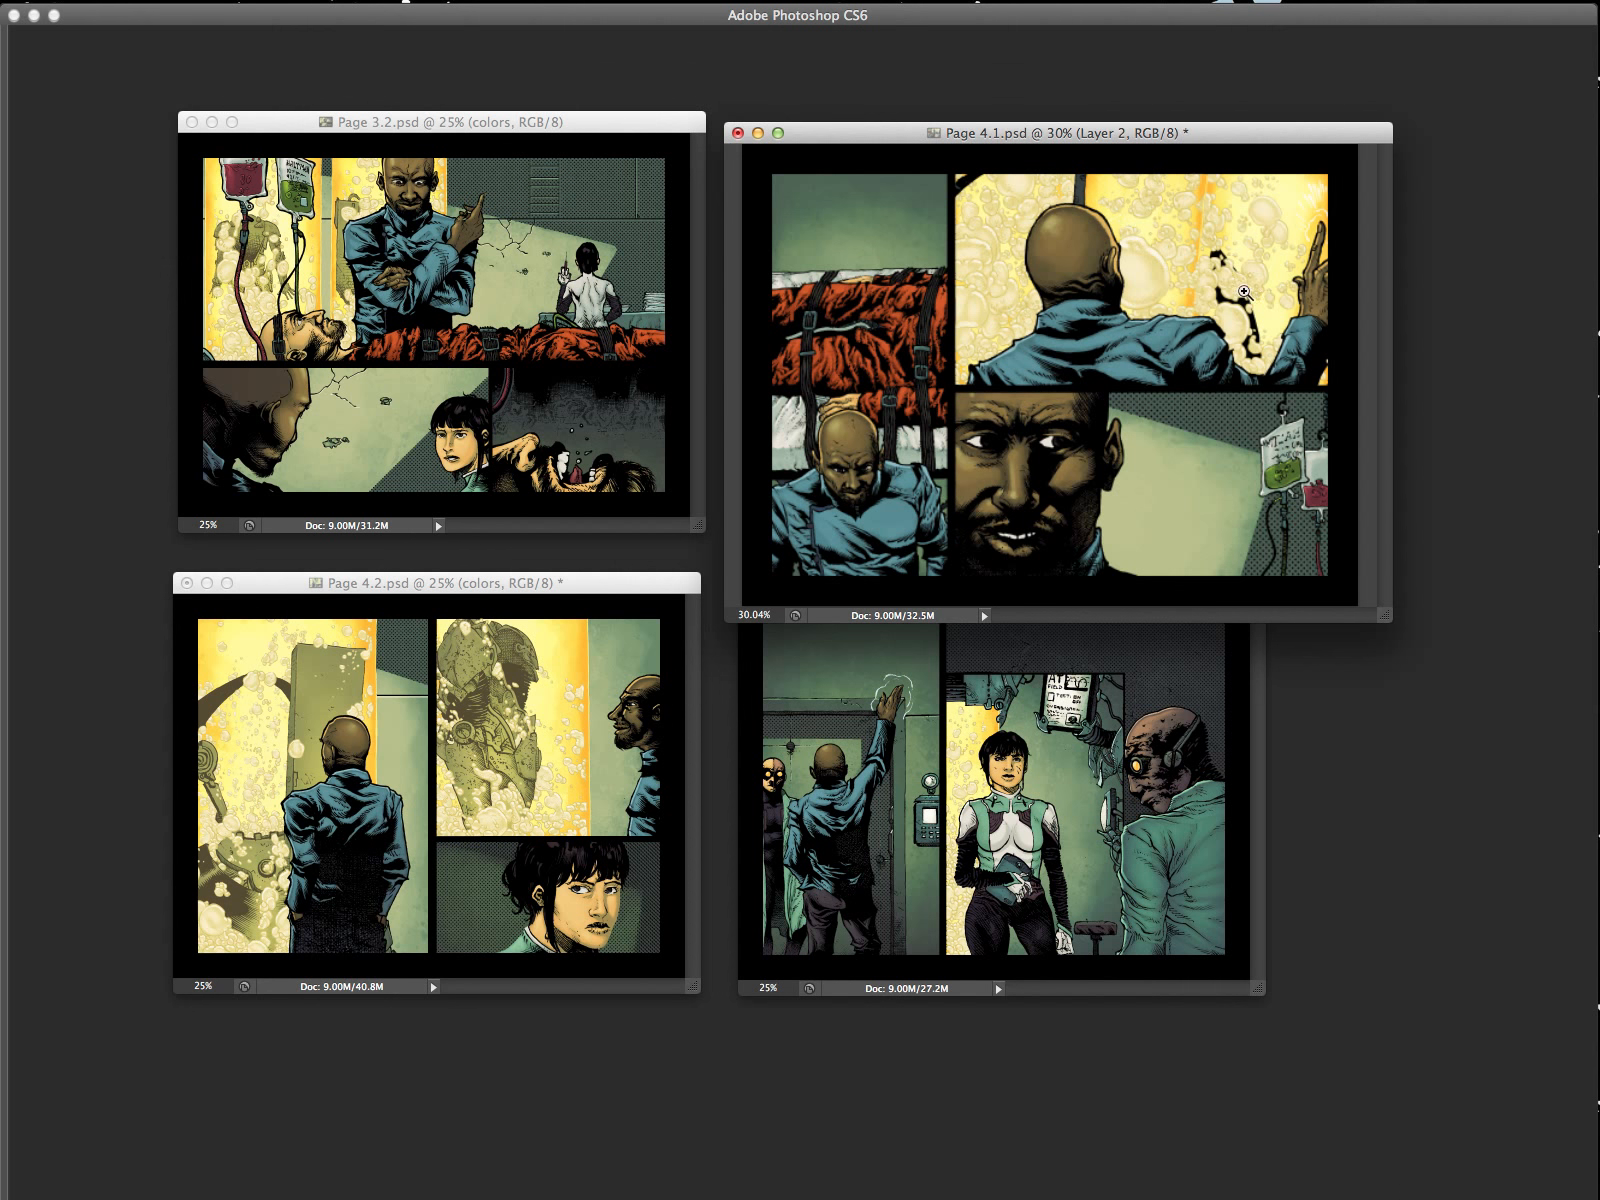
Select Layer 3 on Page 4.1 and sample the armour's olive green from Page 4.2 as the foreground colour.
key(Tab)
click(1488, 785)
key(Tab)
click(578, 631)
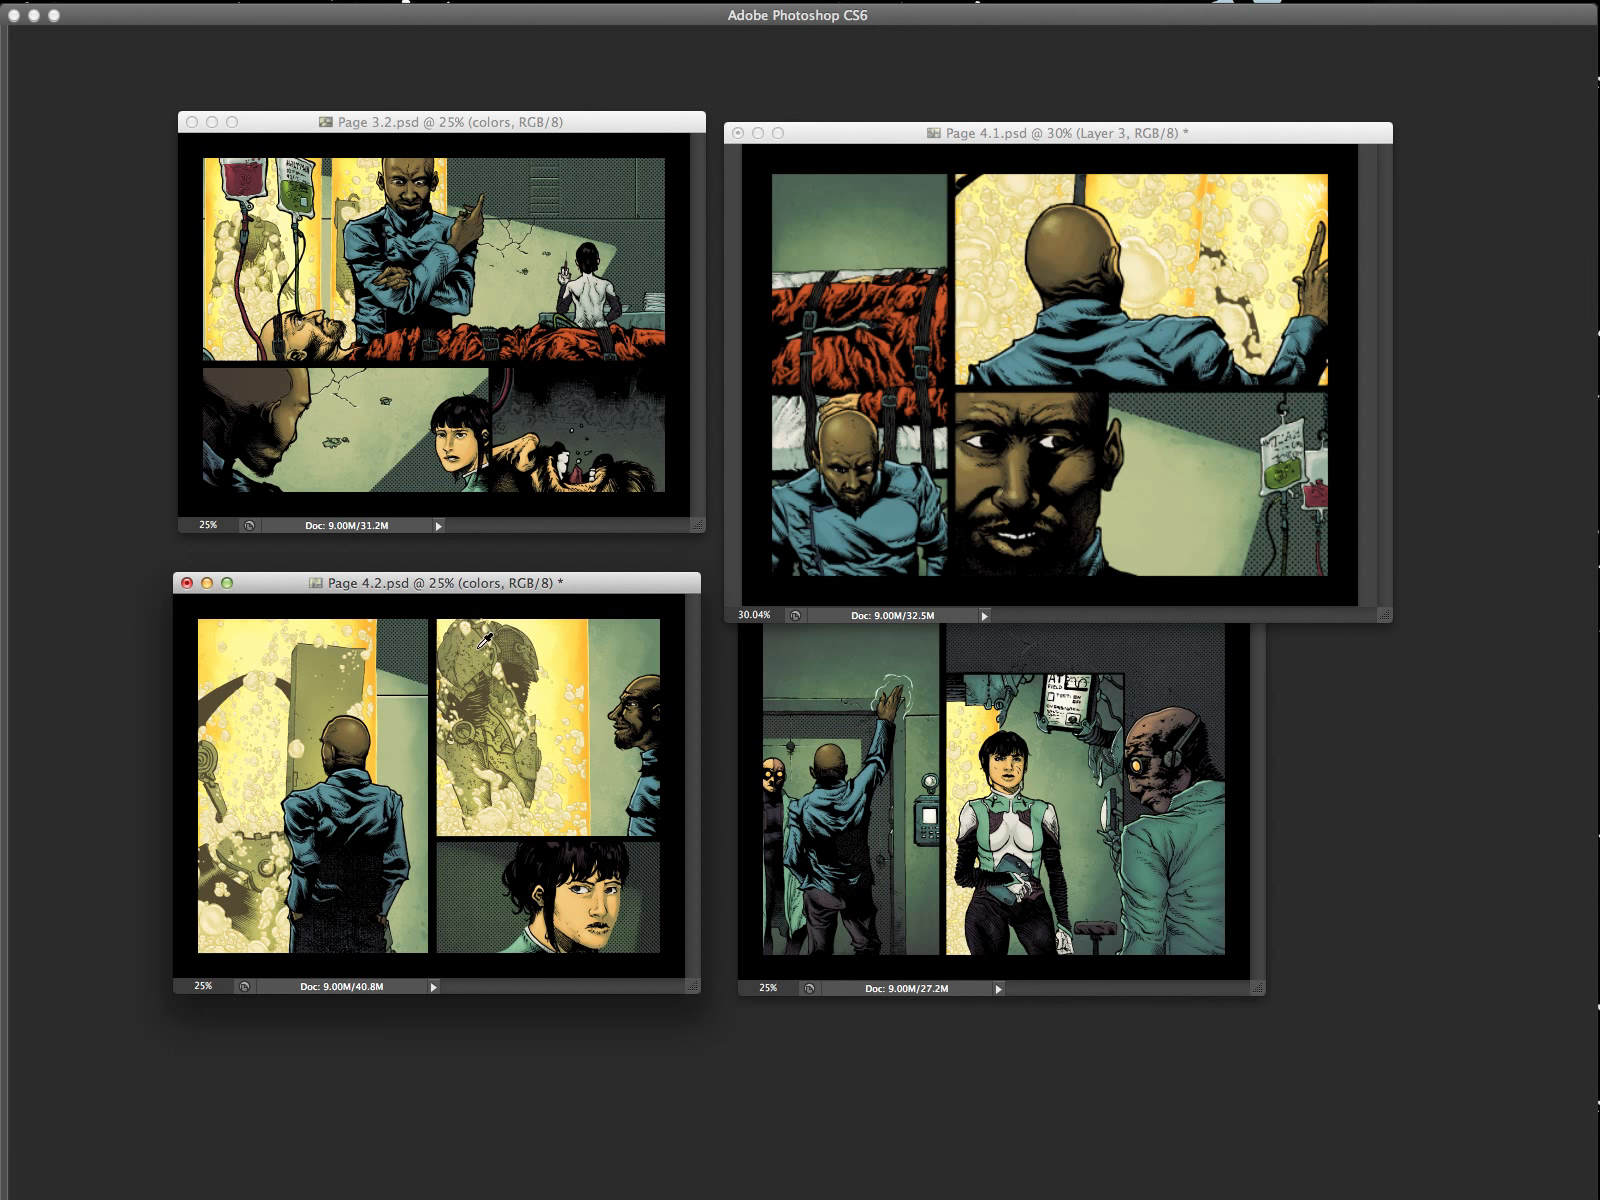
drag(484, 641, 480, 644)
click(968, 343)
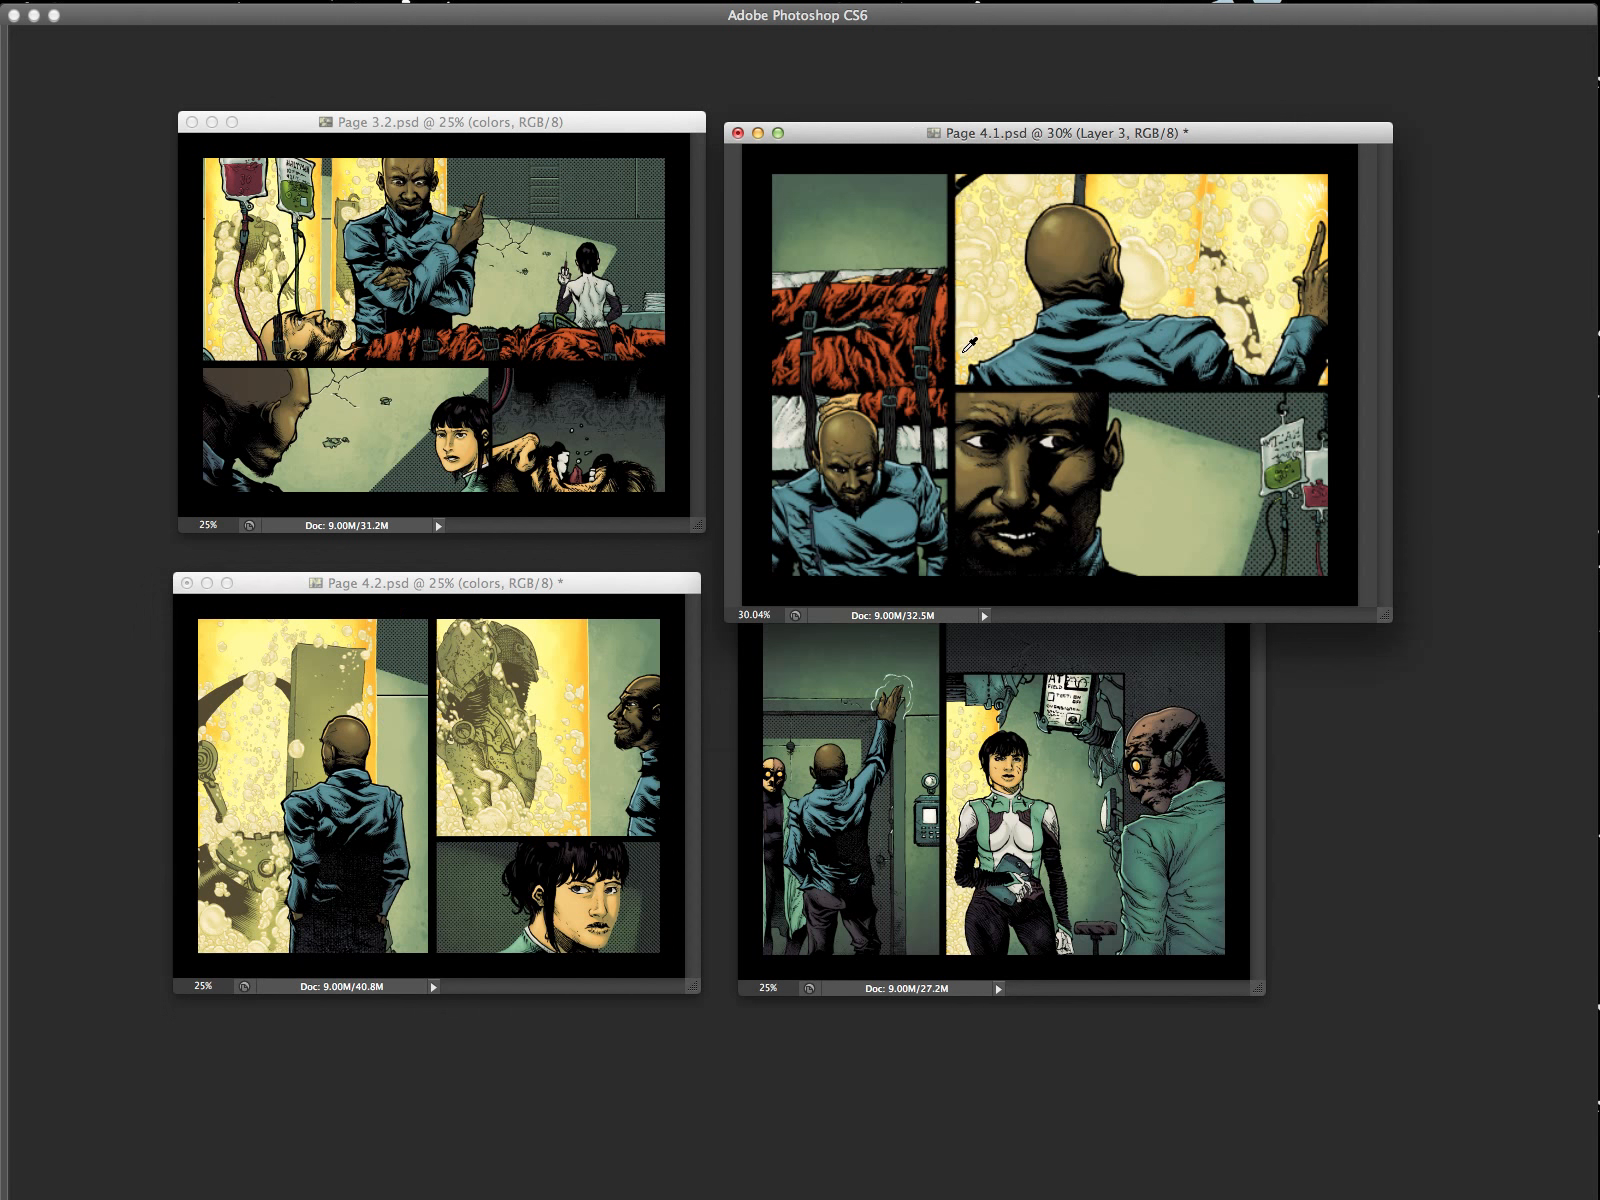
Lock Layer 3's transparent pixels, recolour its dark line art among the bubbles with the sampled olive, and inspect Page 4.1 full screen.
key(Tab)
click(1425, 721)
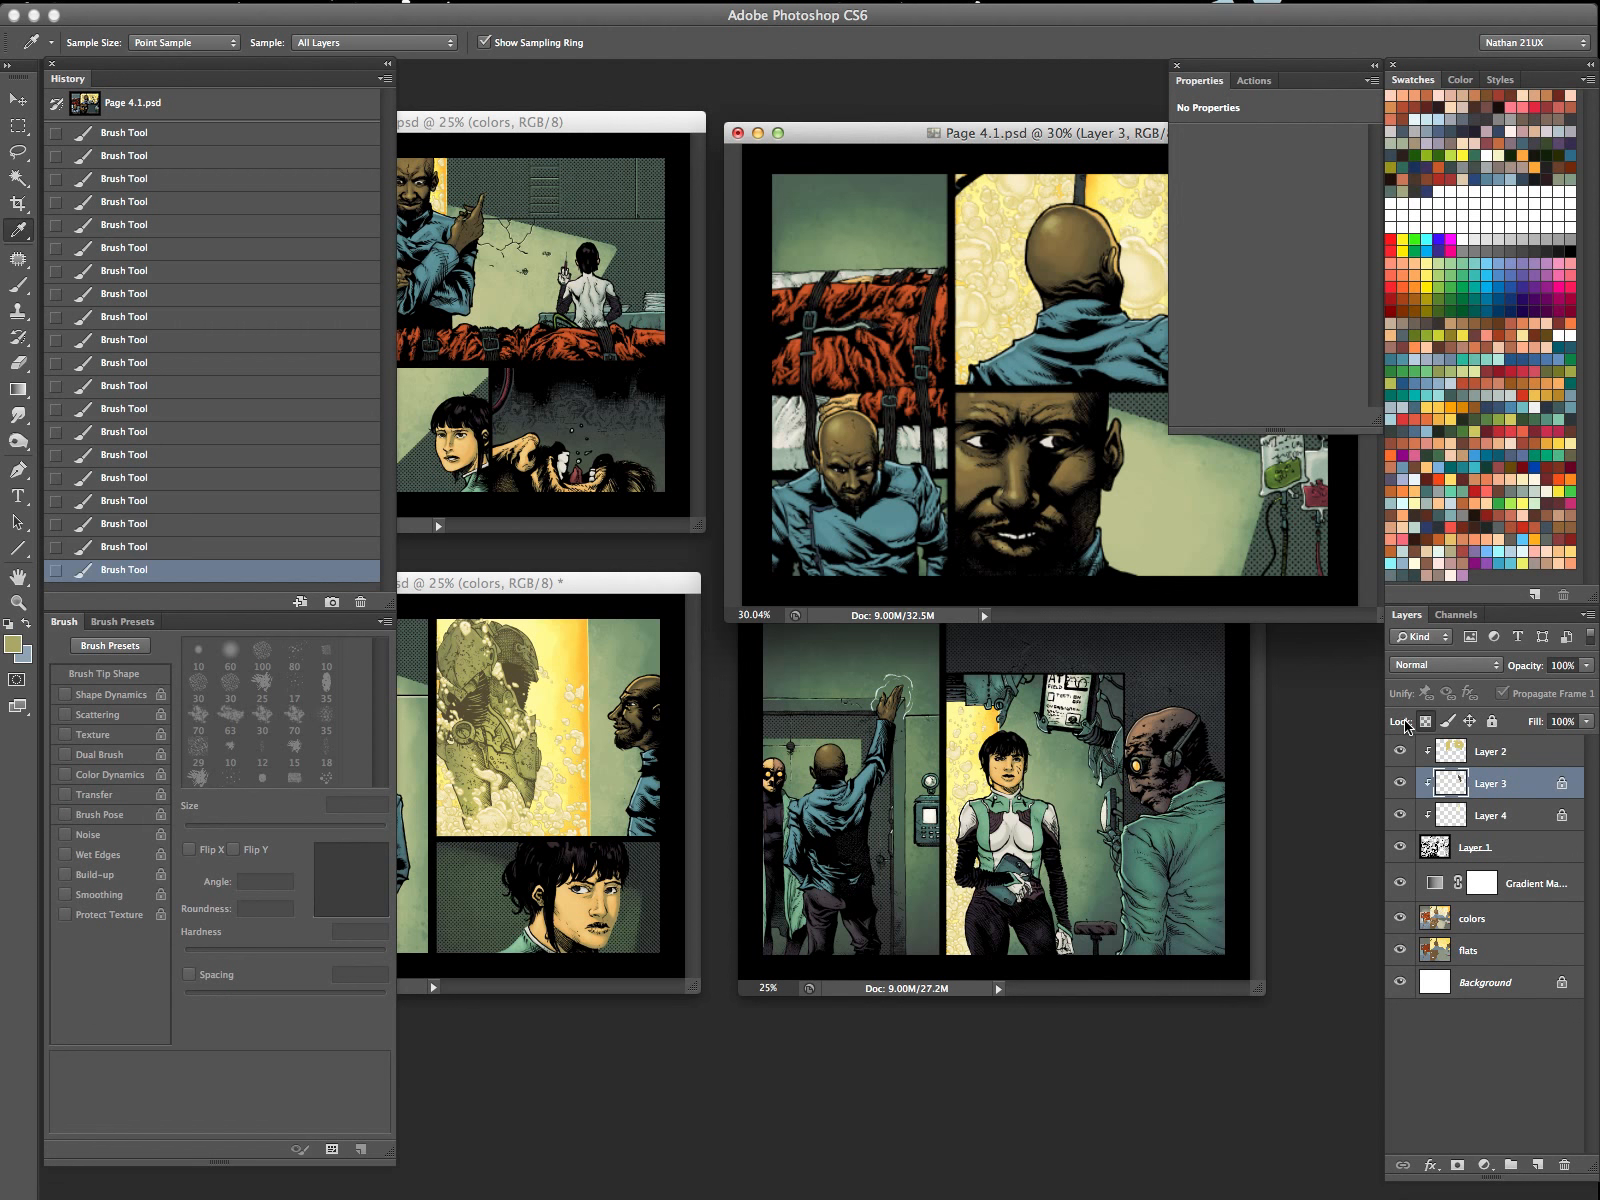
key(Tab)
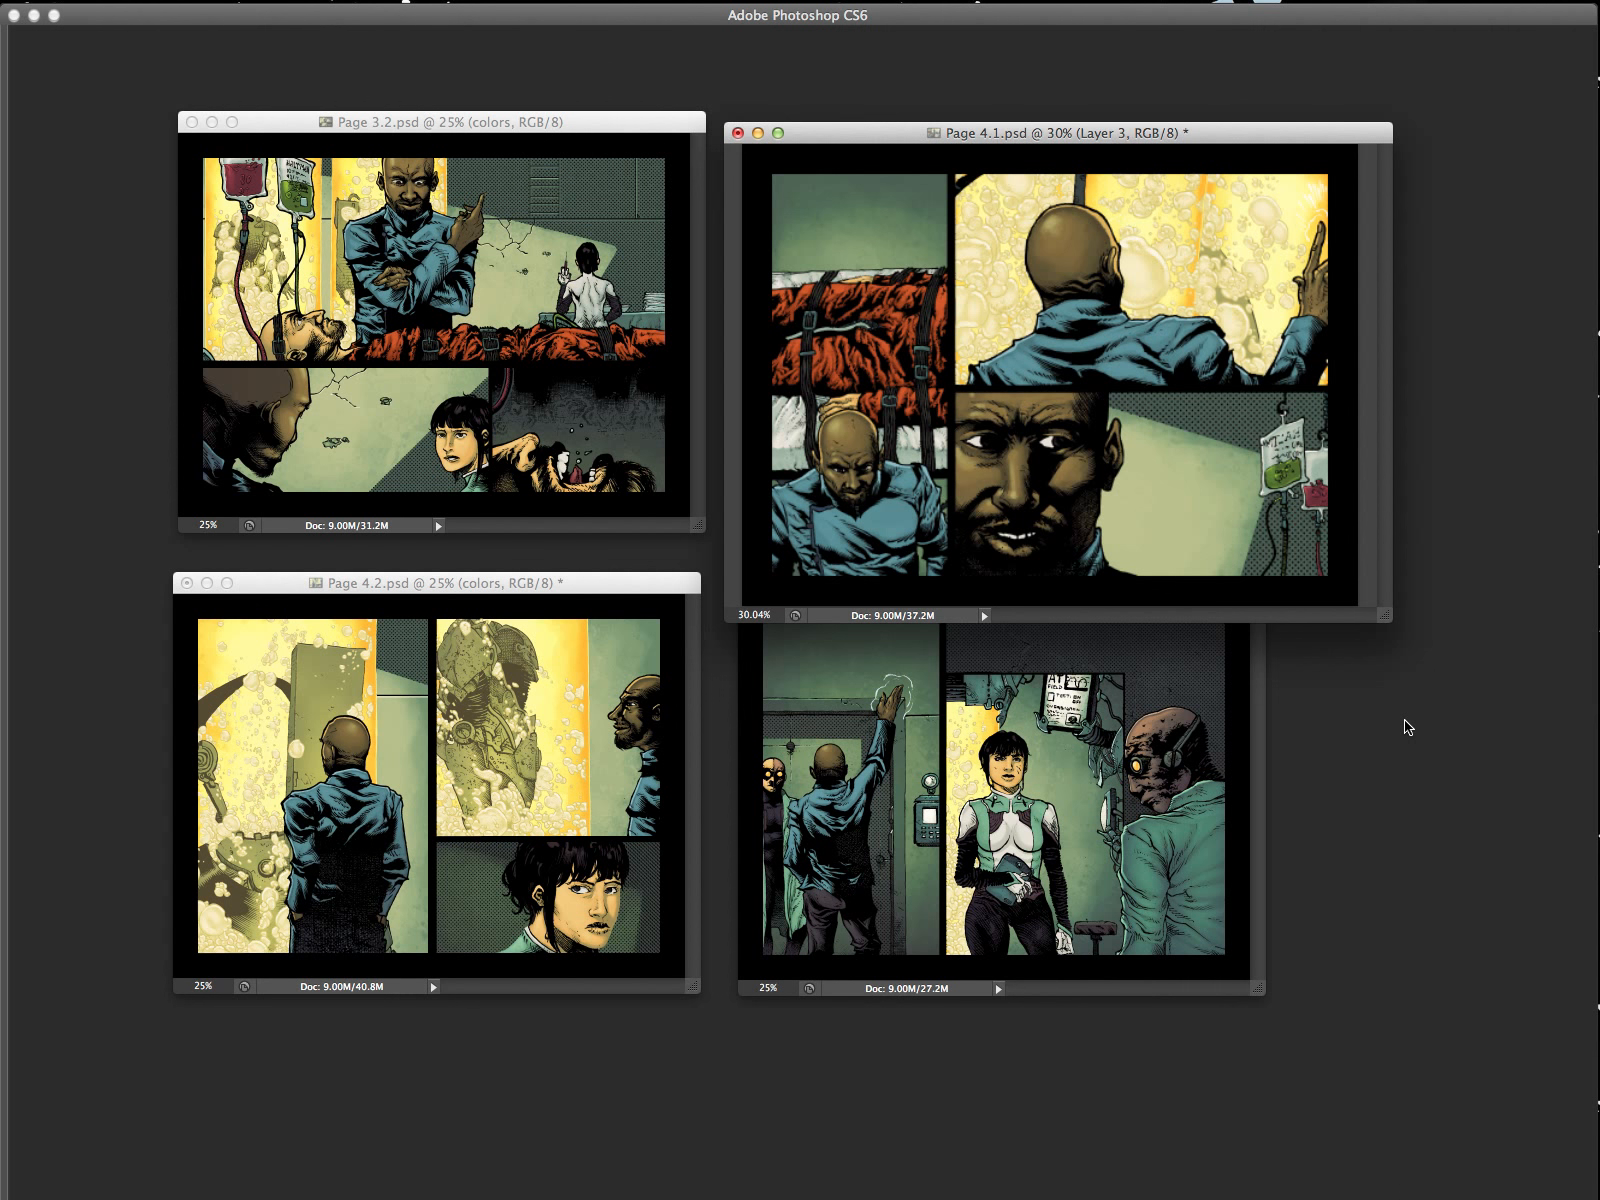
drag(1250, 305, 1281, 333)
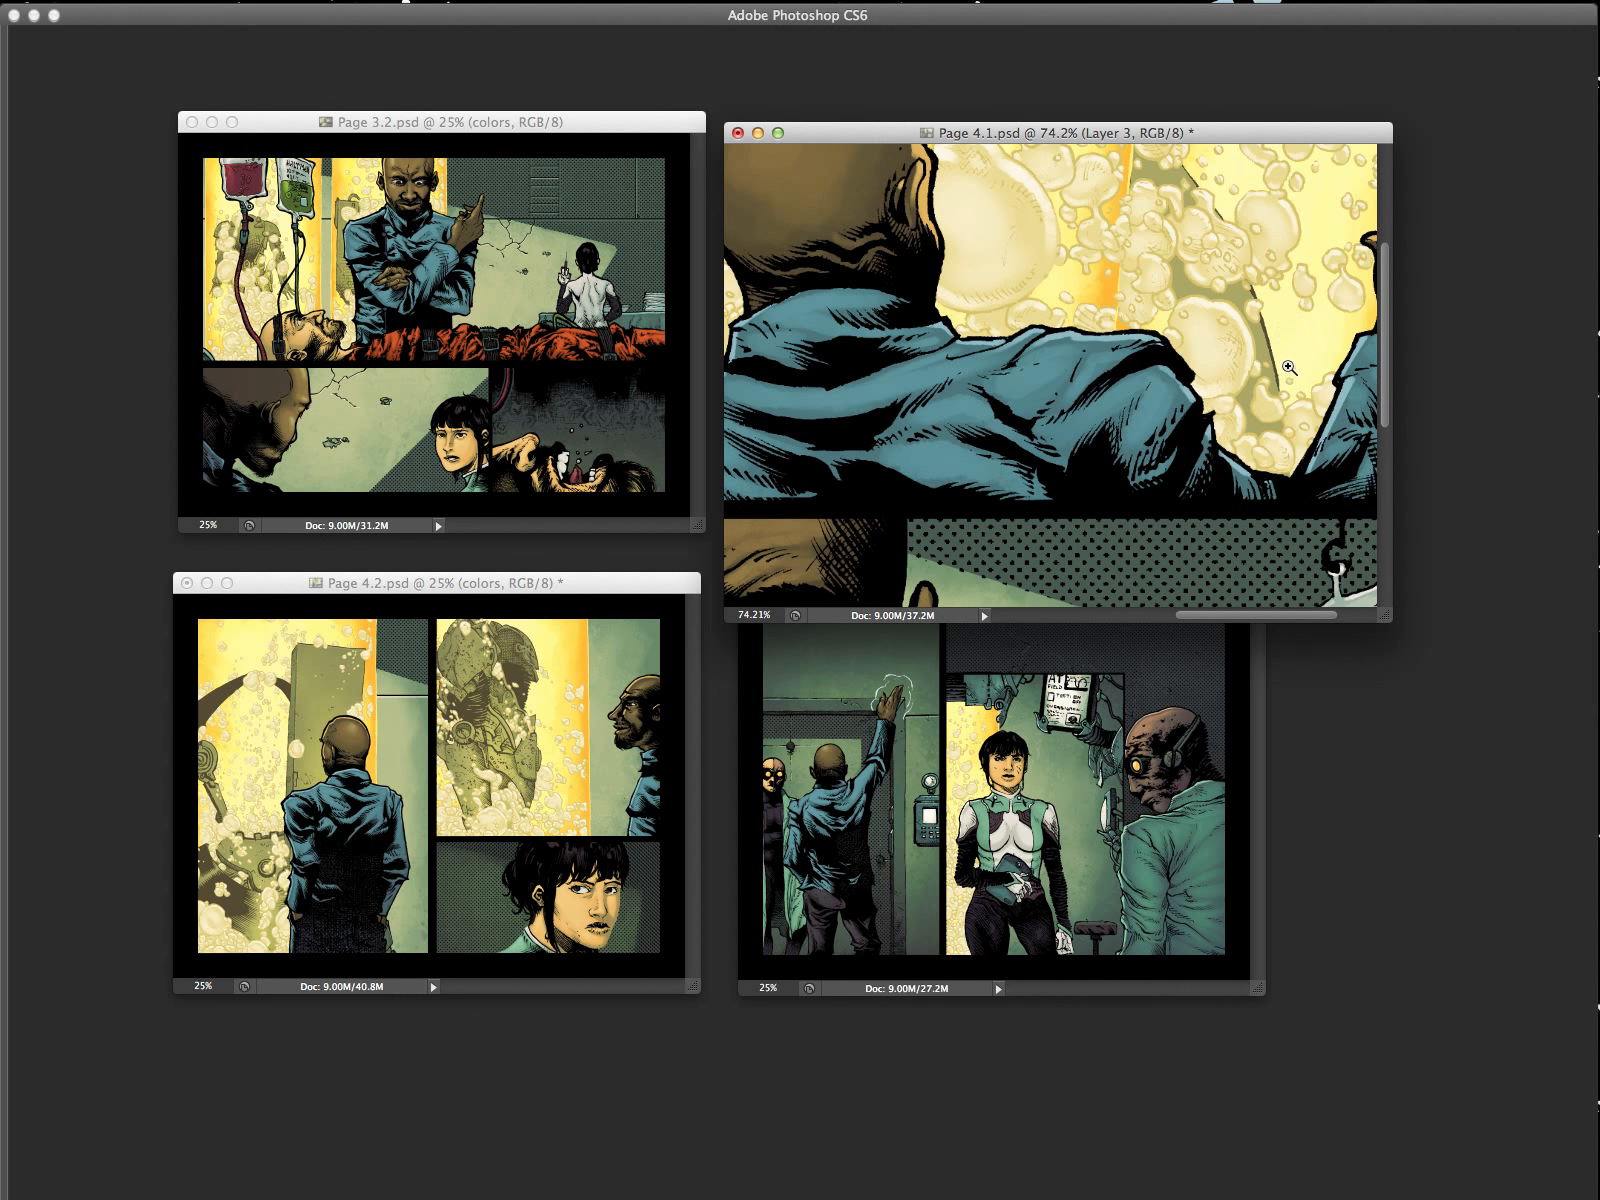
key(Tab)
key(Tab)
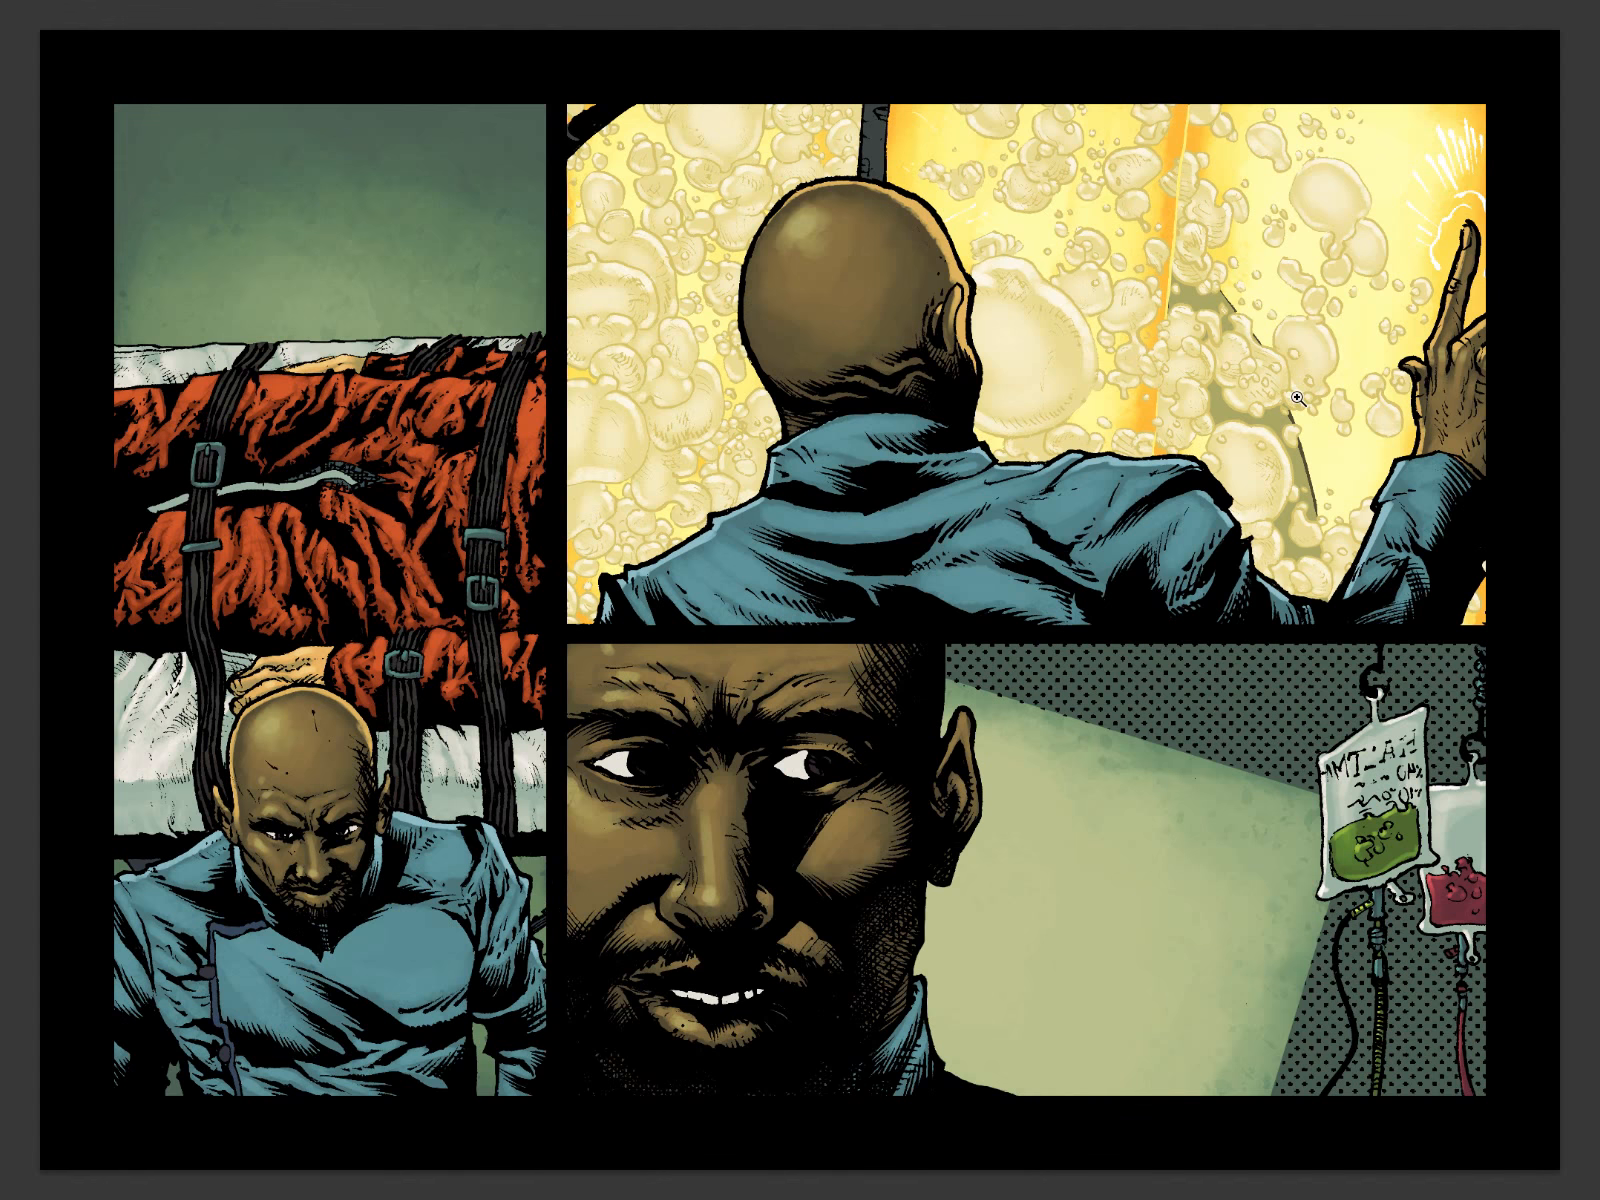
Examine the bubbles' coloured line art and the dark diagonal edge on Page 4.1, comparing with Layers 1 to 4 hidden and shown.
click(1297, 398)
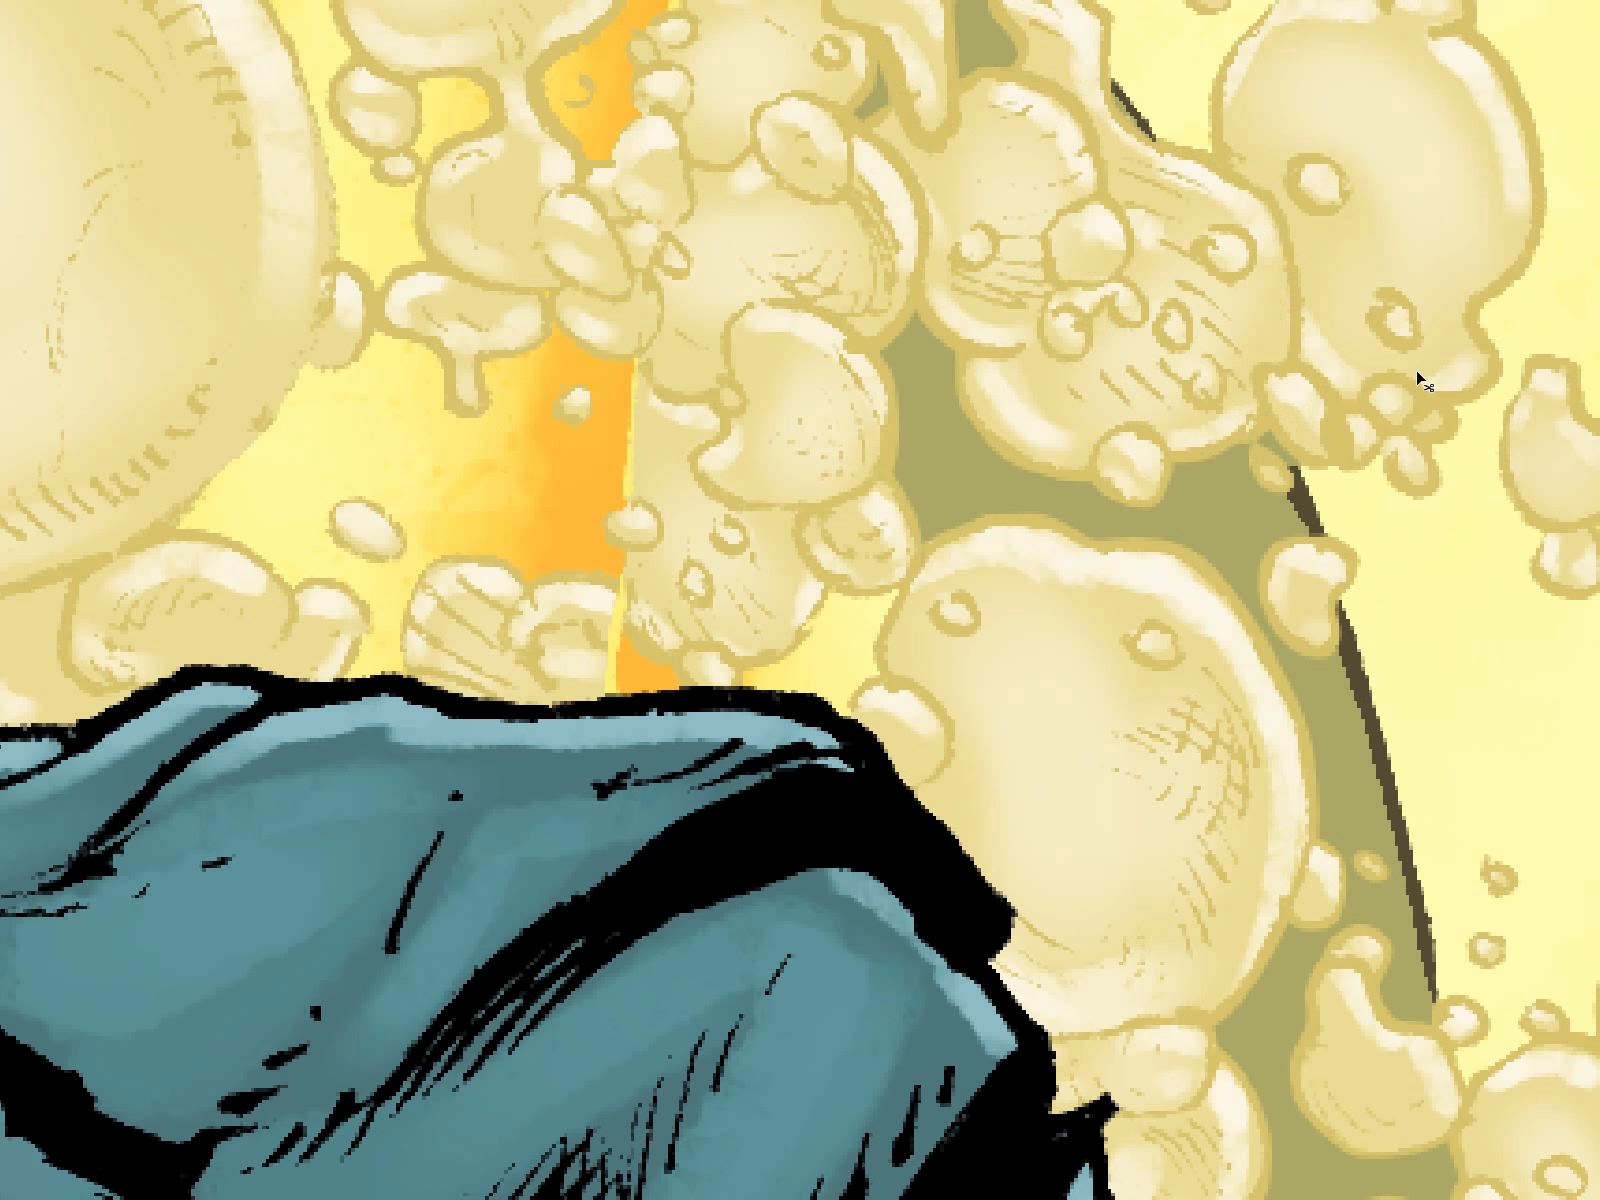
key(Tab)
click(929, 850)
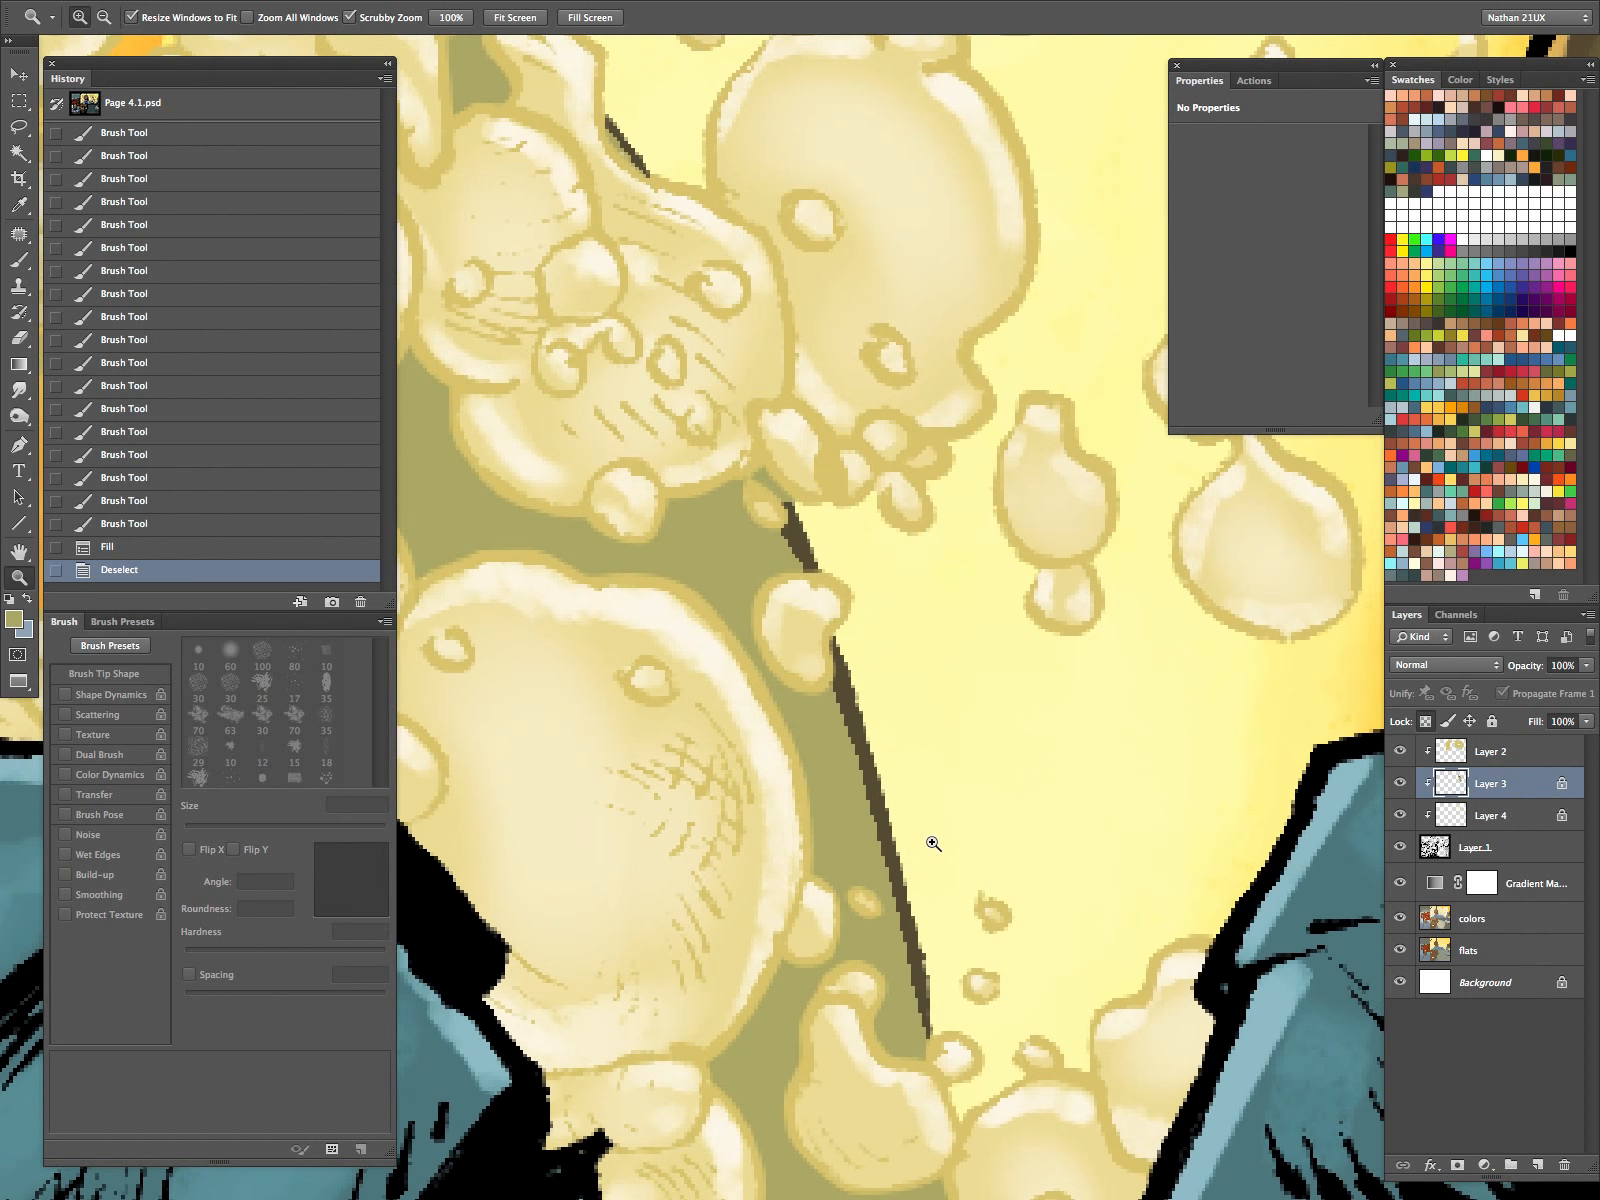
click(1400, 783)
click(1400, 783)
click(1400, 752)
click(1400, 752)
click(1400, 847)
click(1400, 847)
click(1400, 847)
click(1400, 847)
click(1402, 816)
click(1402, 784)
click(1402, 784)
click(1400, 847)
click(1400, 847)
click(1401, 815)
click(1402, 751)
click(1400, 783)
click(1400, 815)
drag(1136, 850, 1057, 860)
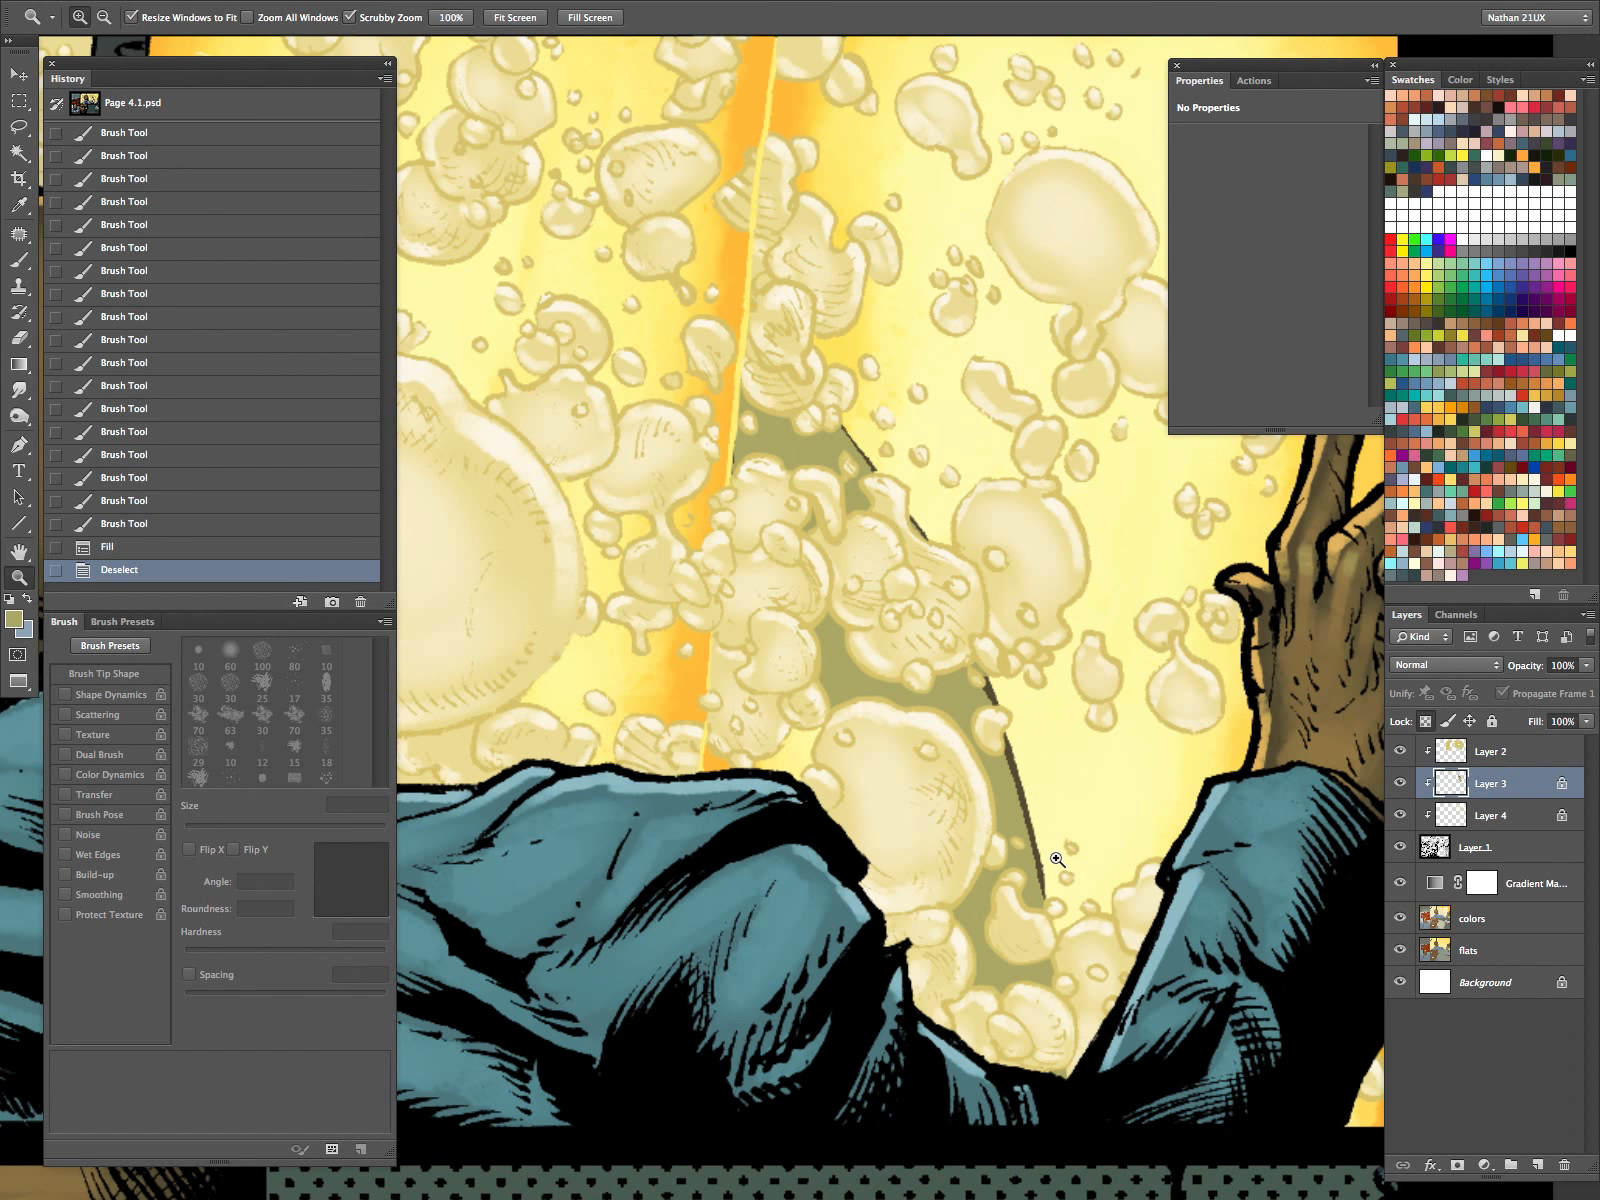
key(Tab)
drag(1151, 803, 1138, 796)
key(Tab)
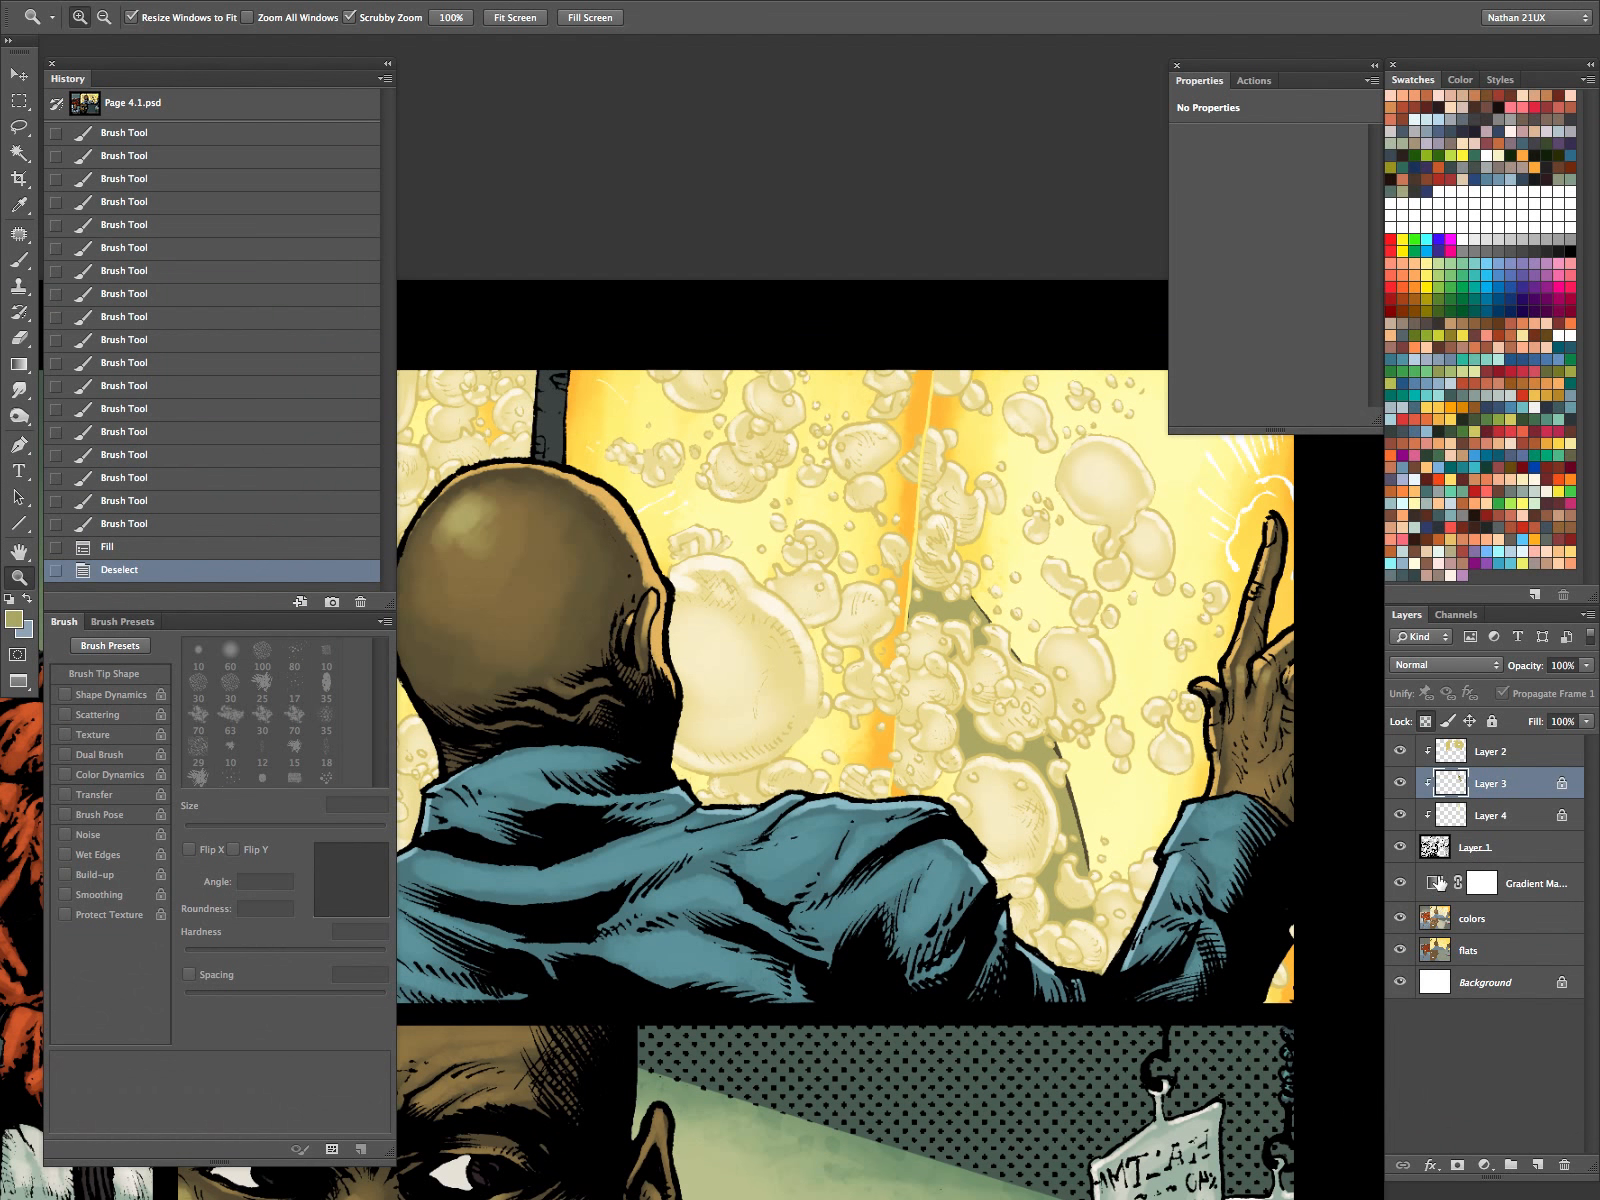
Fill Layer 3's existing line art on Page 4.1 with the olive foreground colour and return the page to its window.
click(1401, 784)
click(1401, 784)
key(alt+BackSpace)
drag(1067, 738, 1152, 687)
drag(1118, 835, 1048, 955)
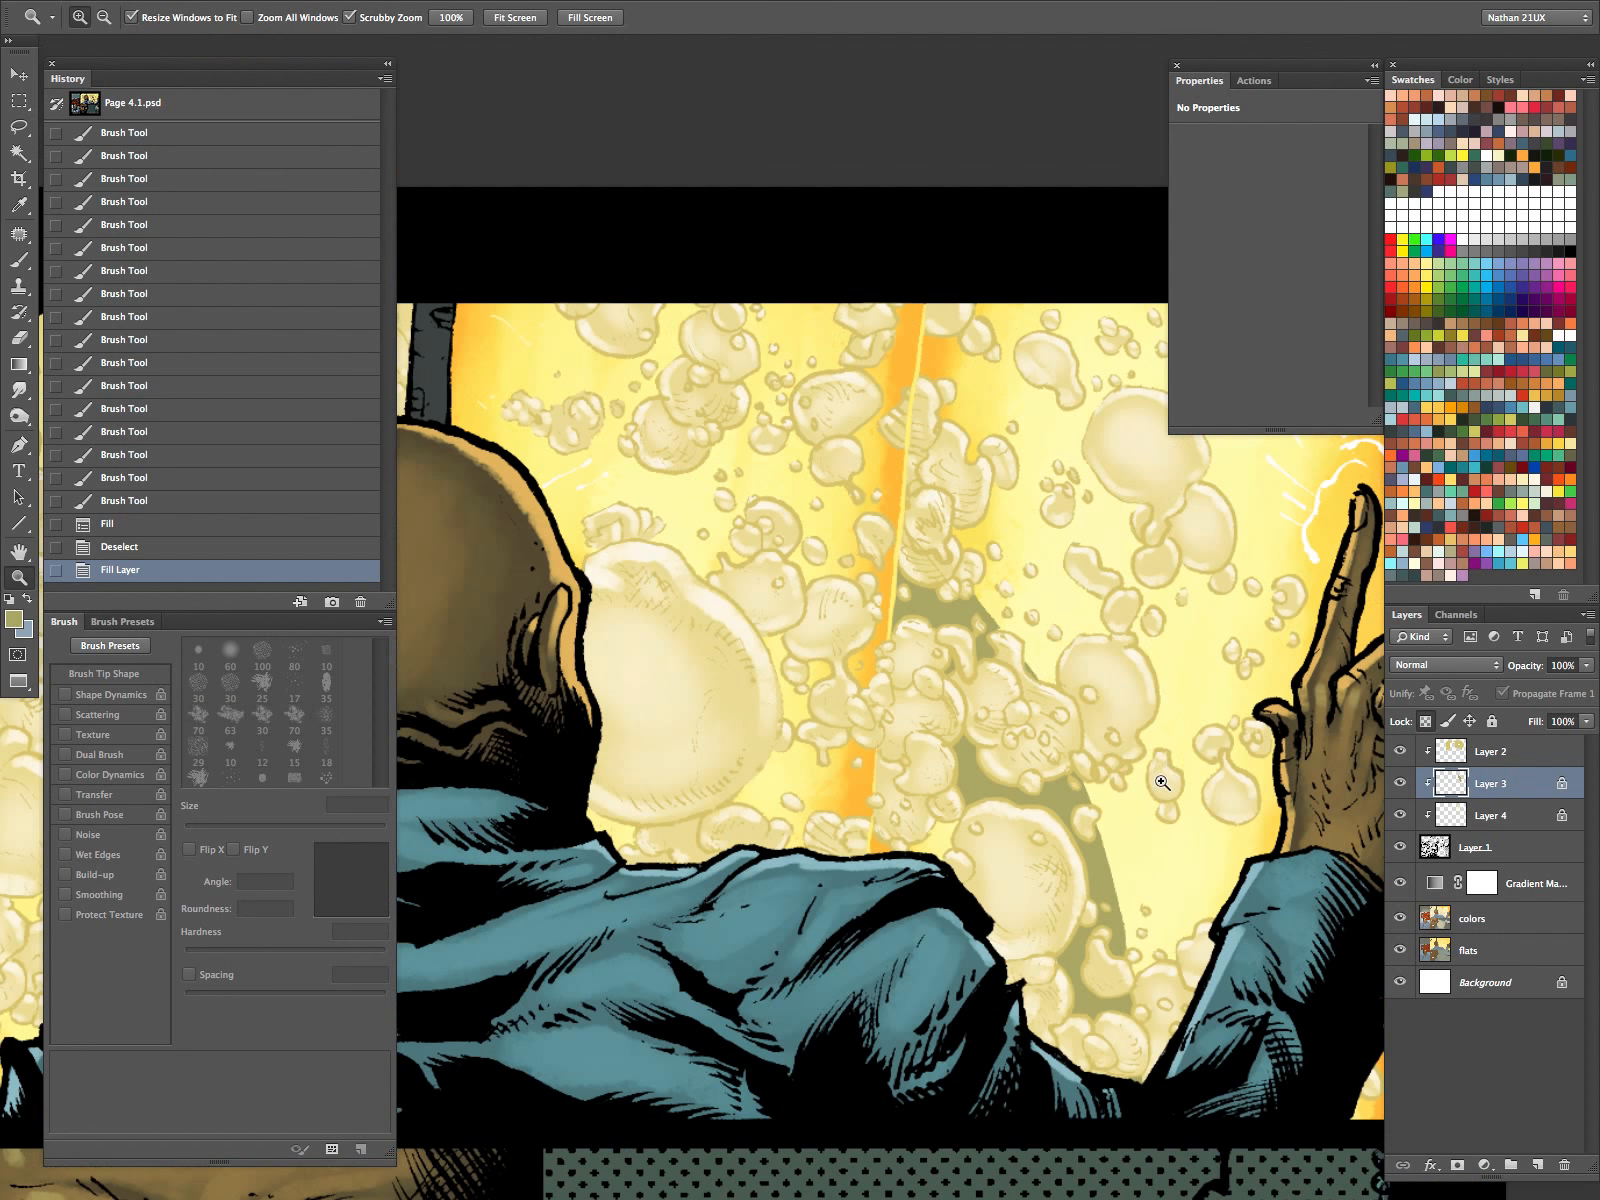
drag(1162, 780, 1072, 898)
key(Tab)
key(f)
key(f)
key(Tab)
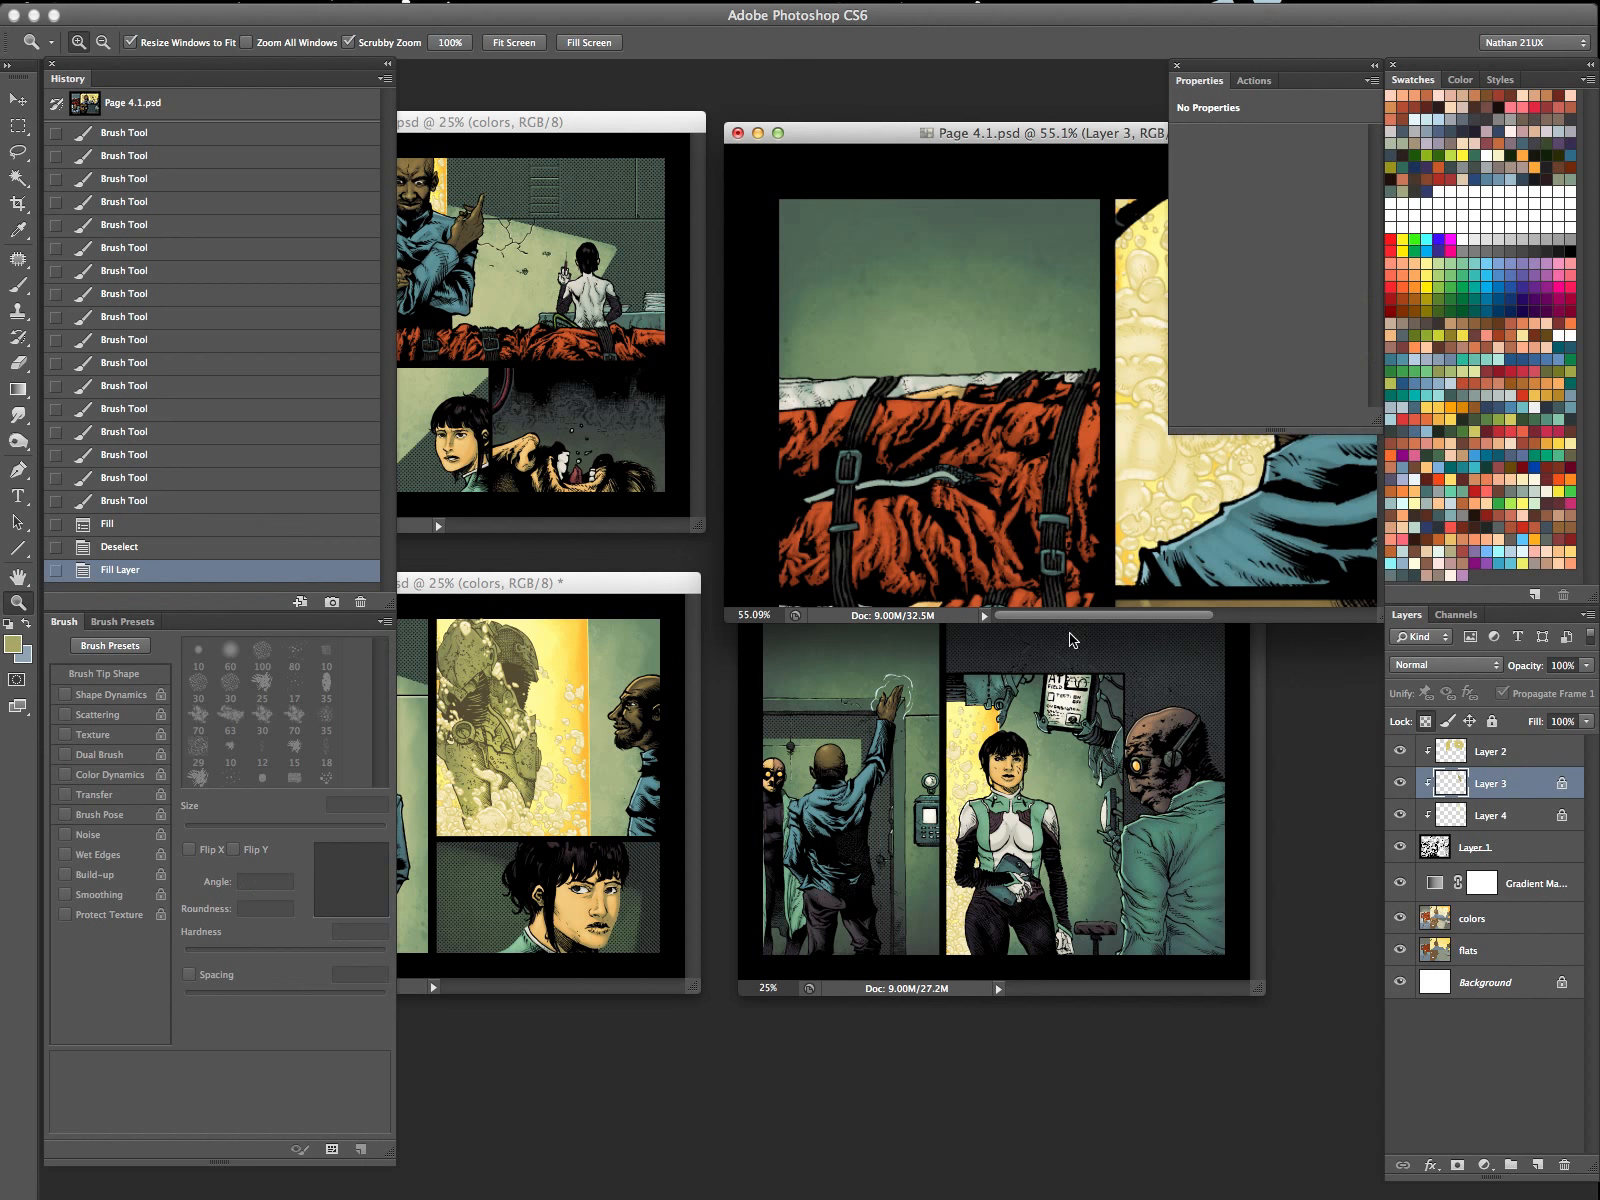
Compare Page 4.2's armour close up with Page 4.1, zooming the pages out to 25% and 26.43%.
key(Tab)
click(452, 670)
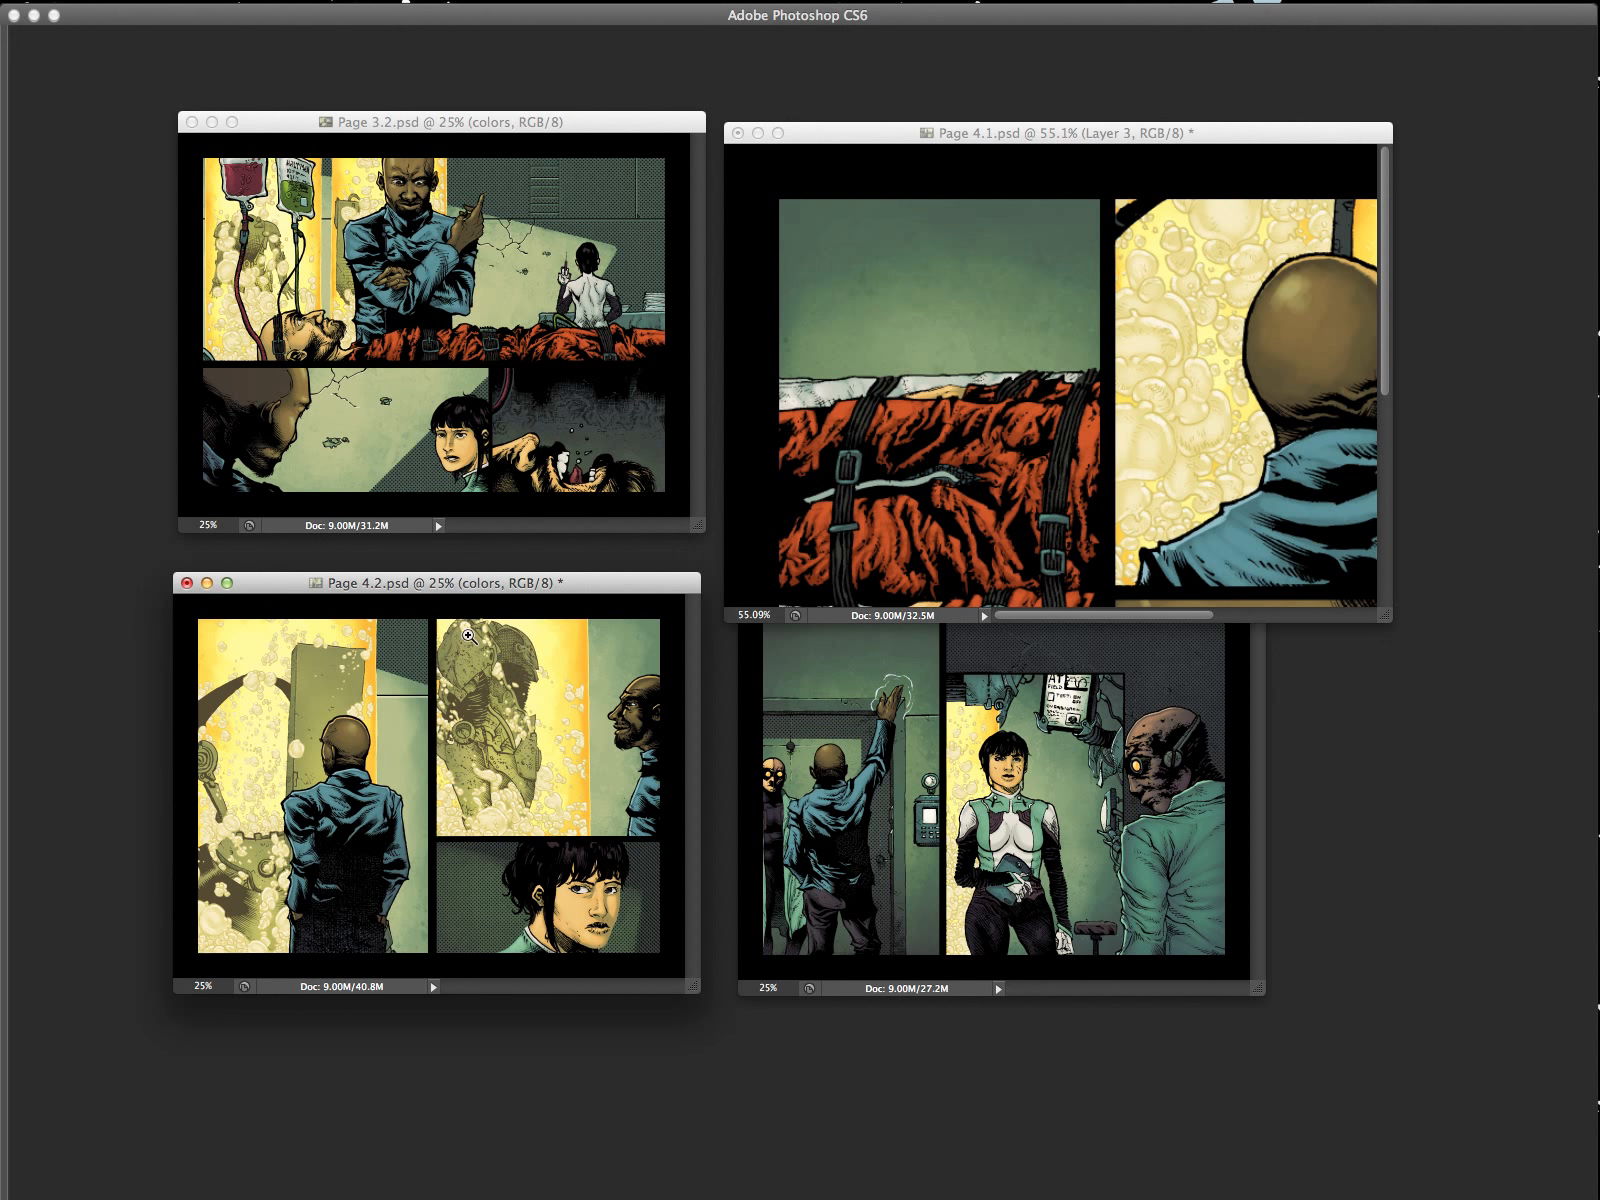
drag(449, 648, 540, 645)
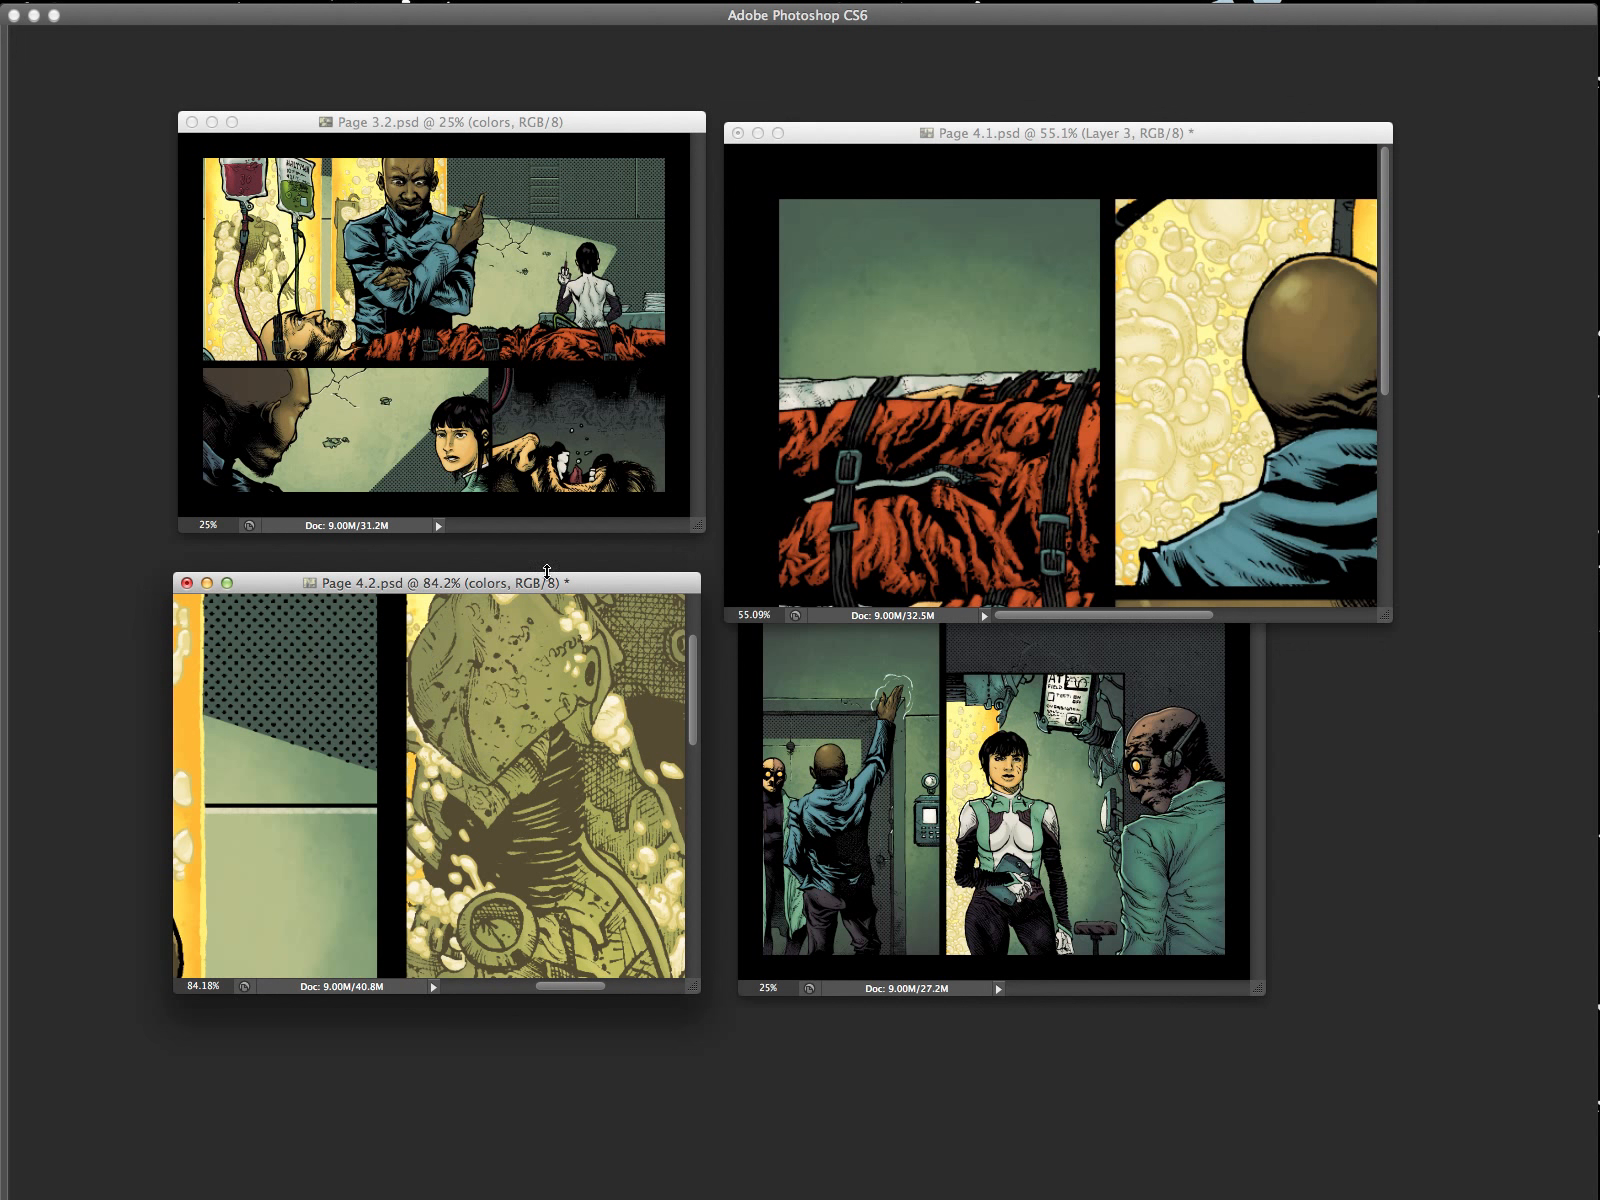
click(1140, 445)
drag(1150, 448, 1094, 459)
key(Tab)
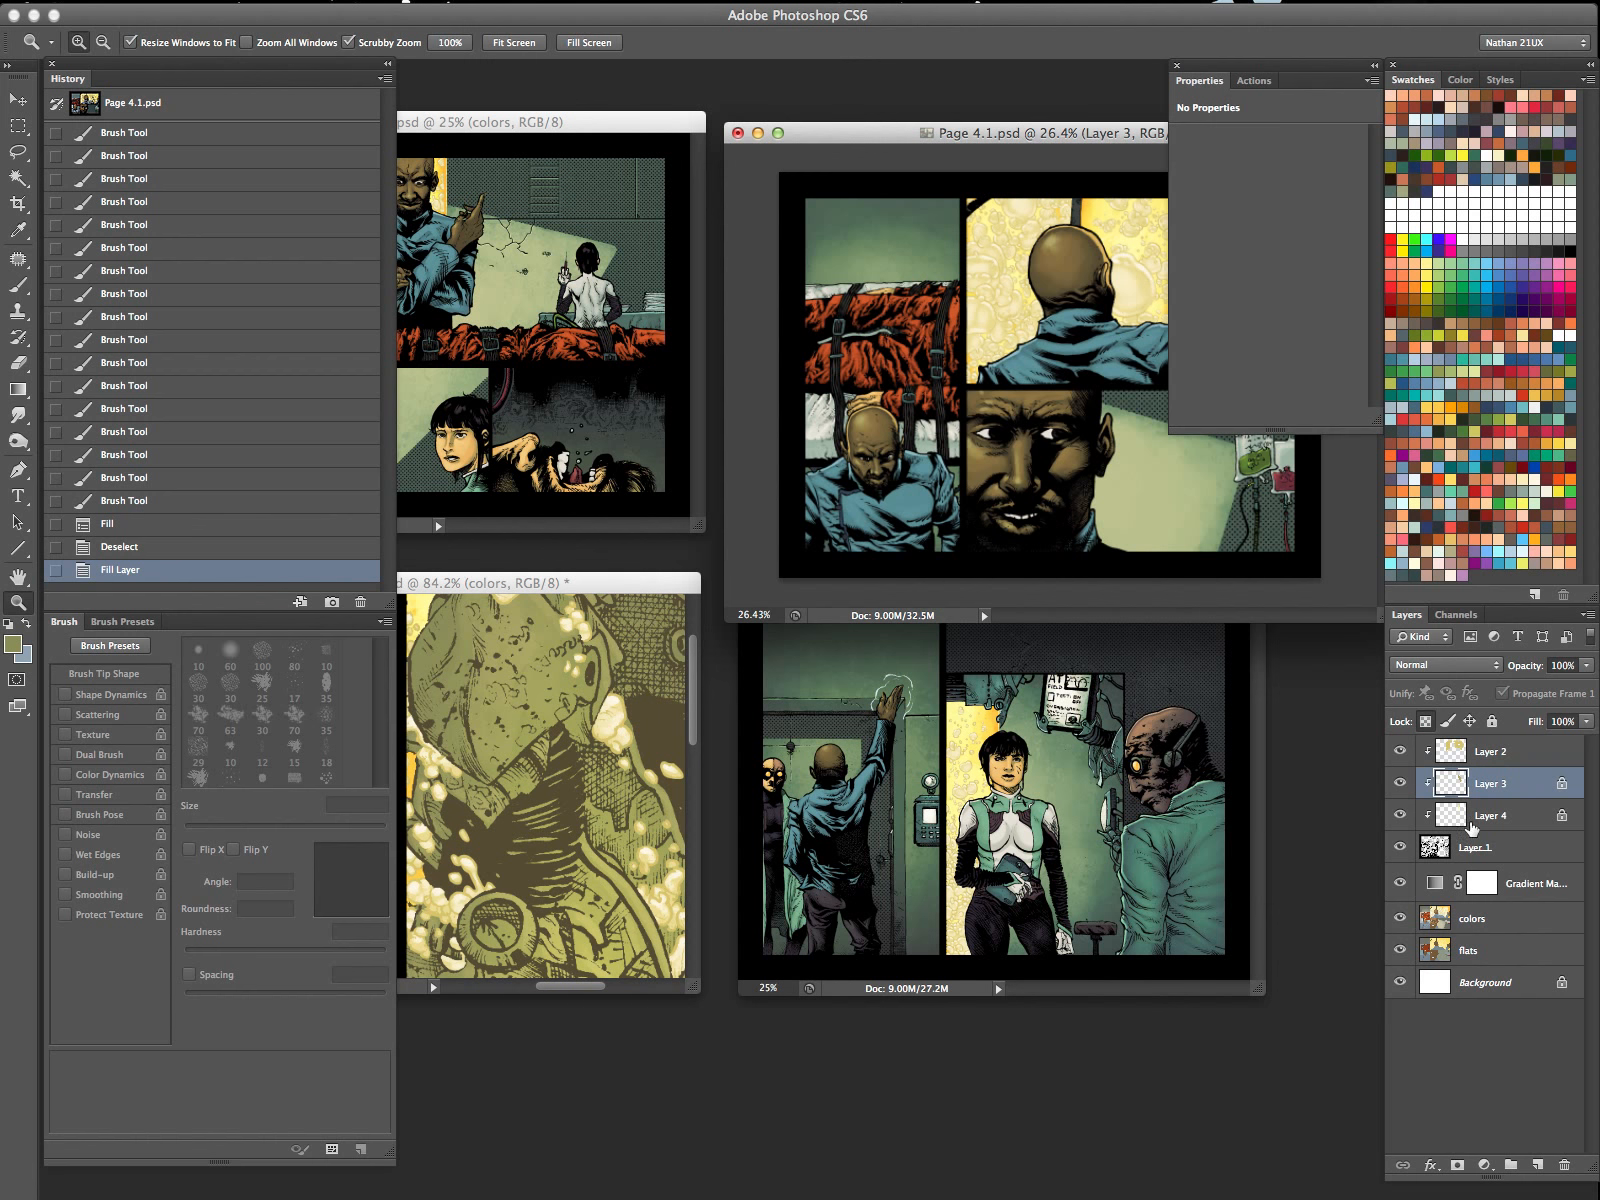
key(Tab)
click(516, 689)
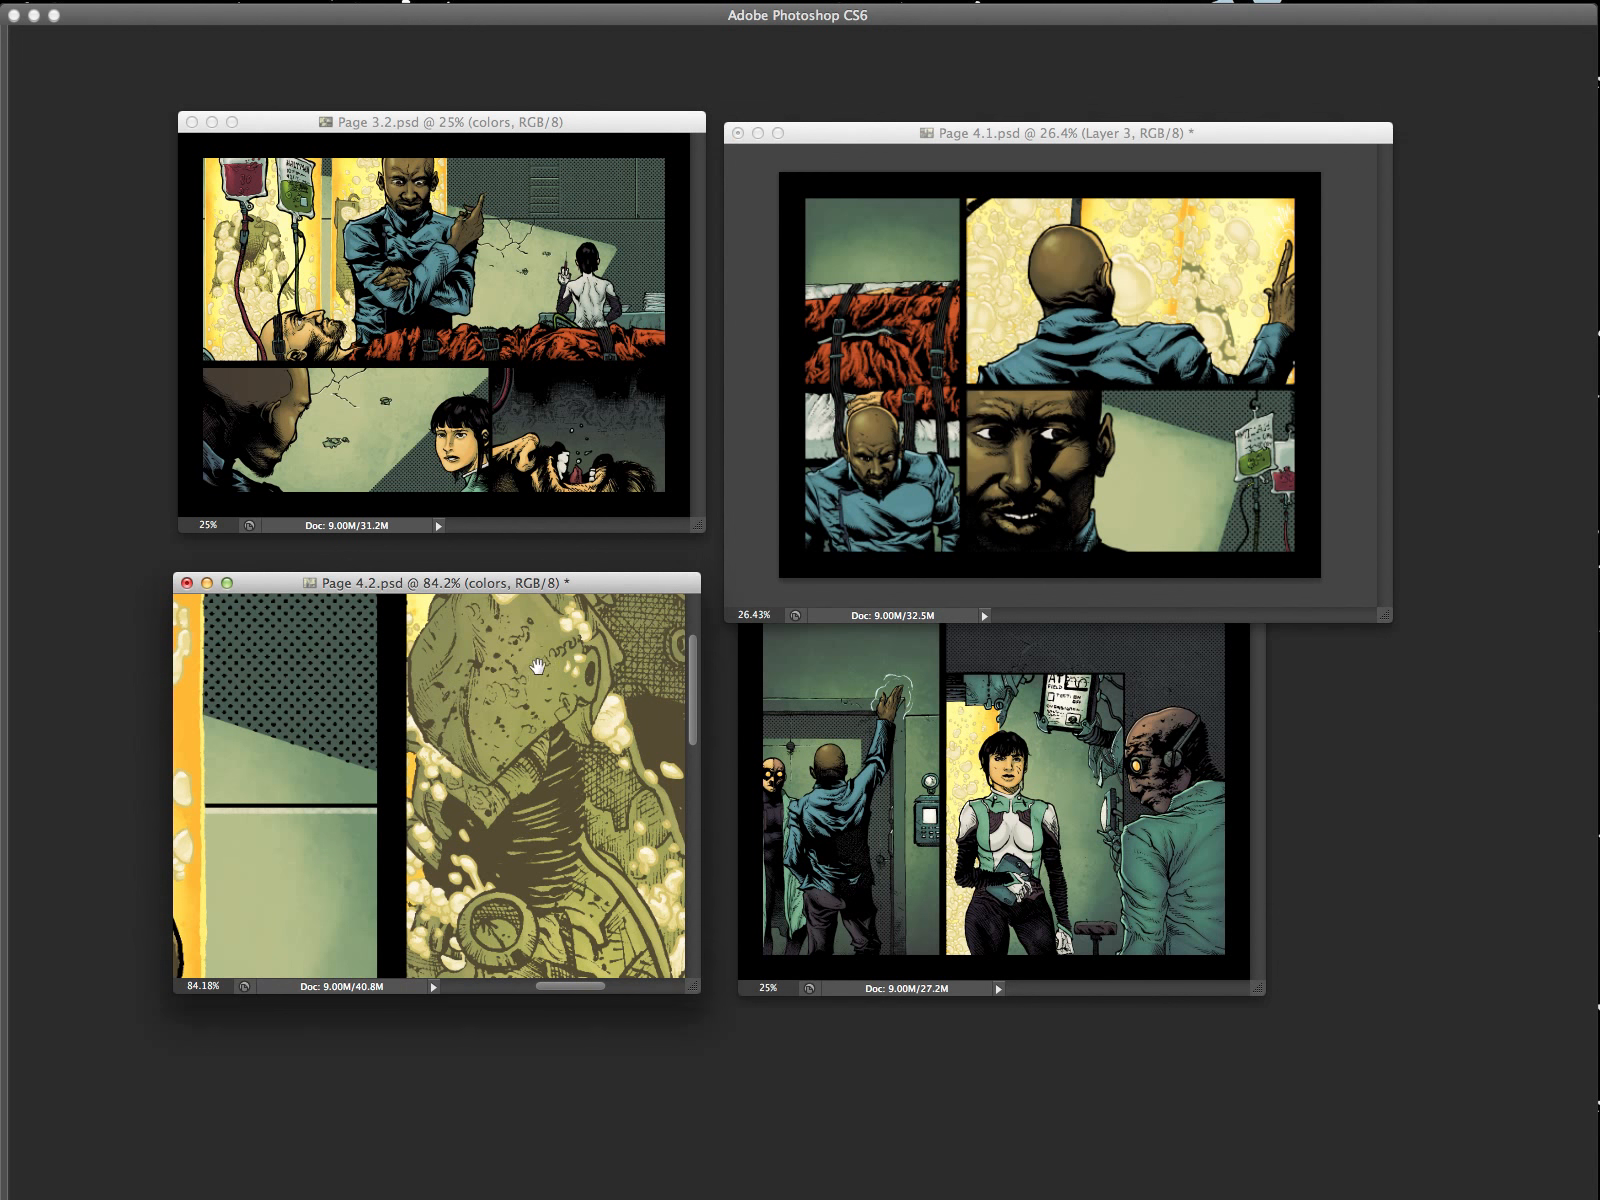
drag(600, 662, 547, 864)
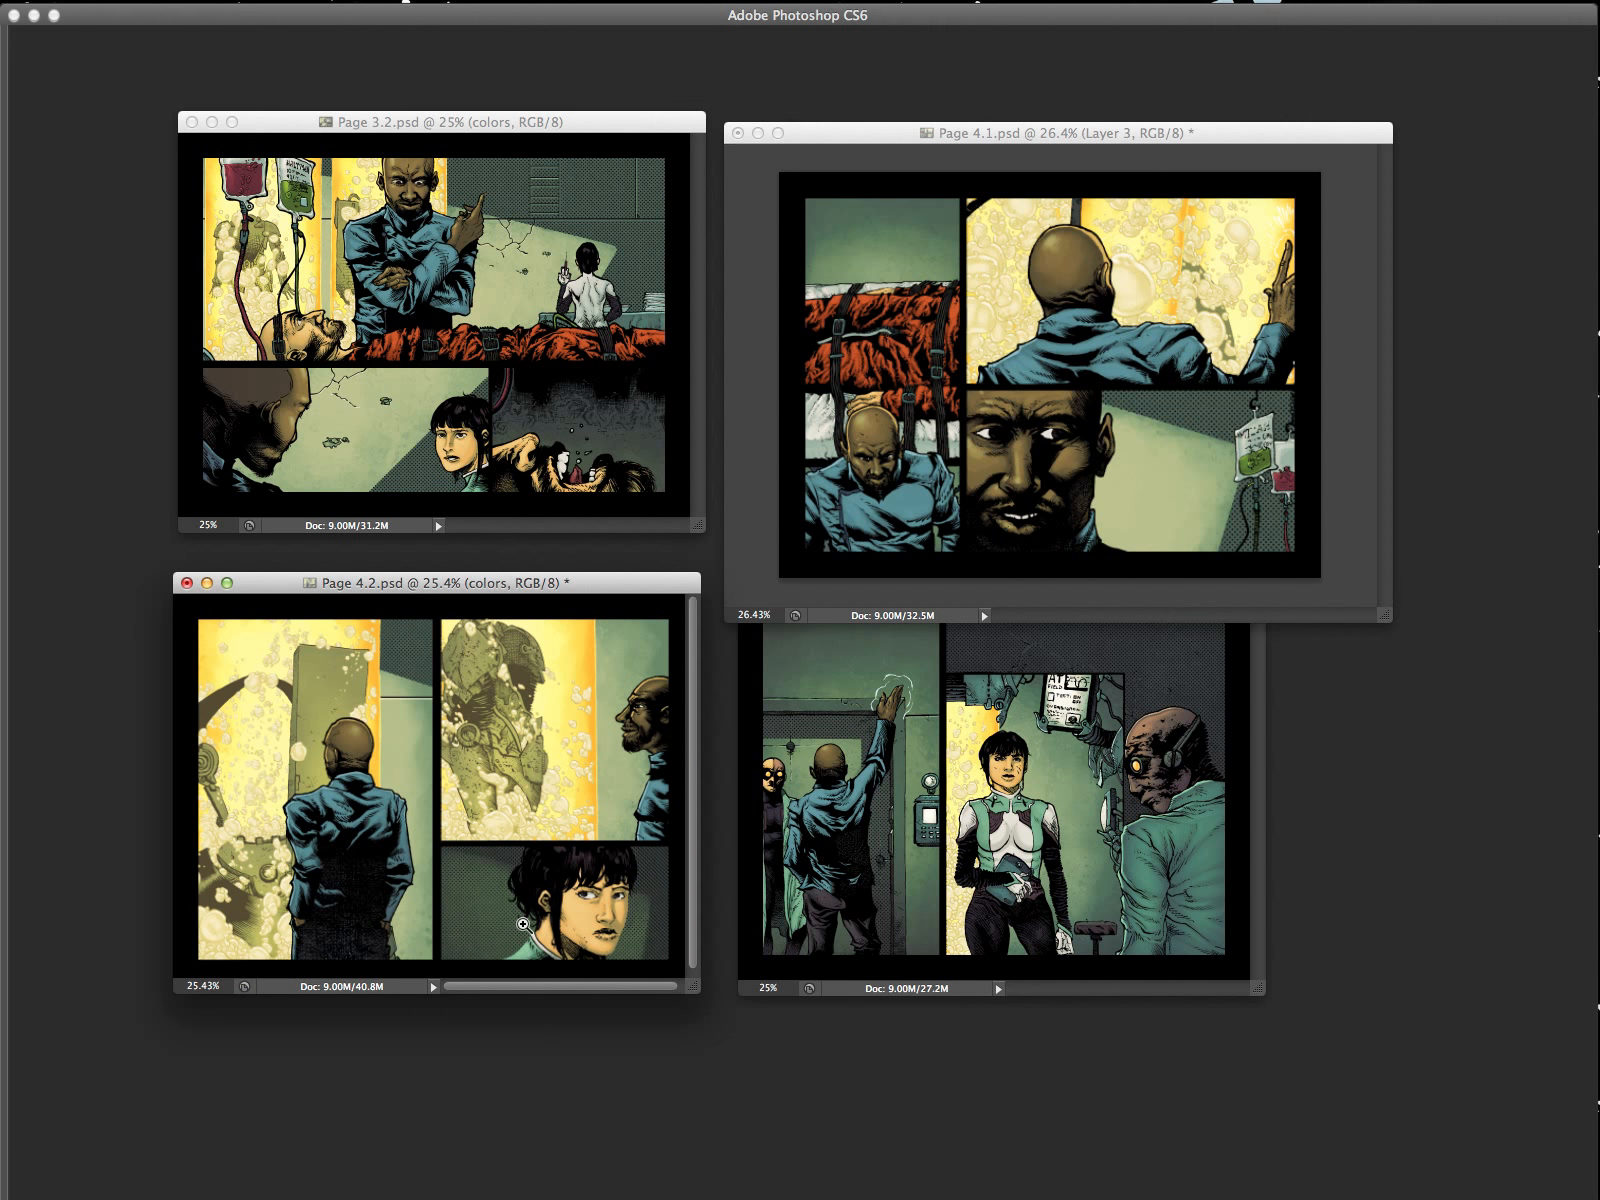
key(super+minus)
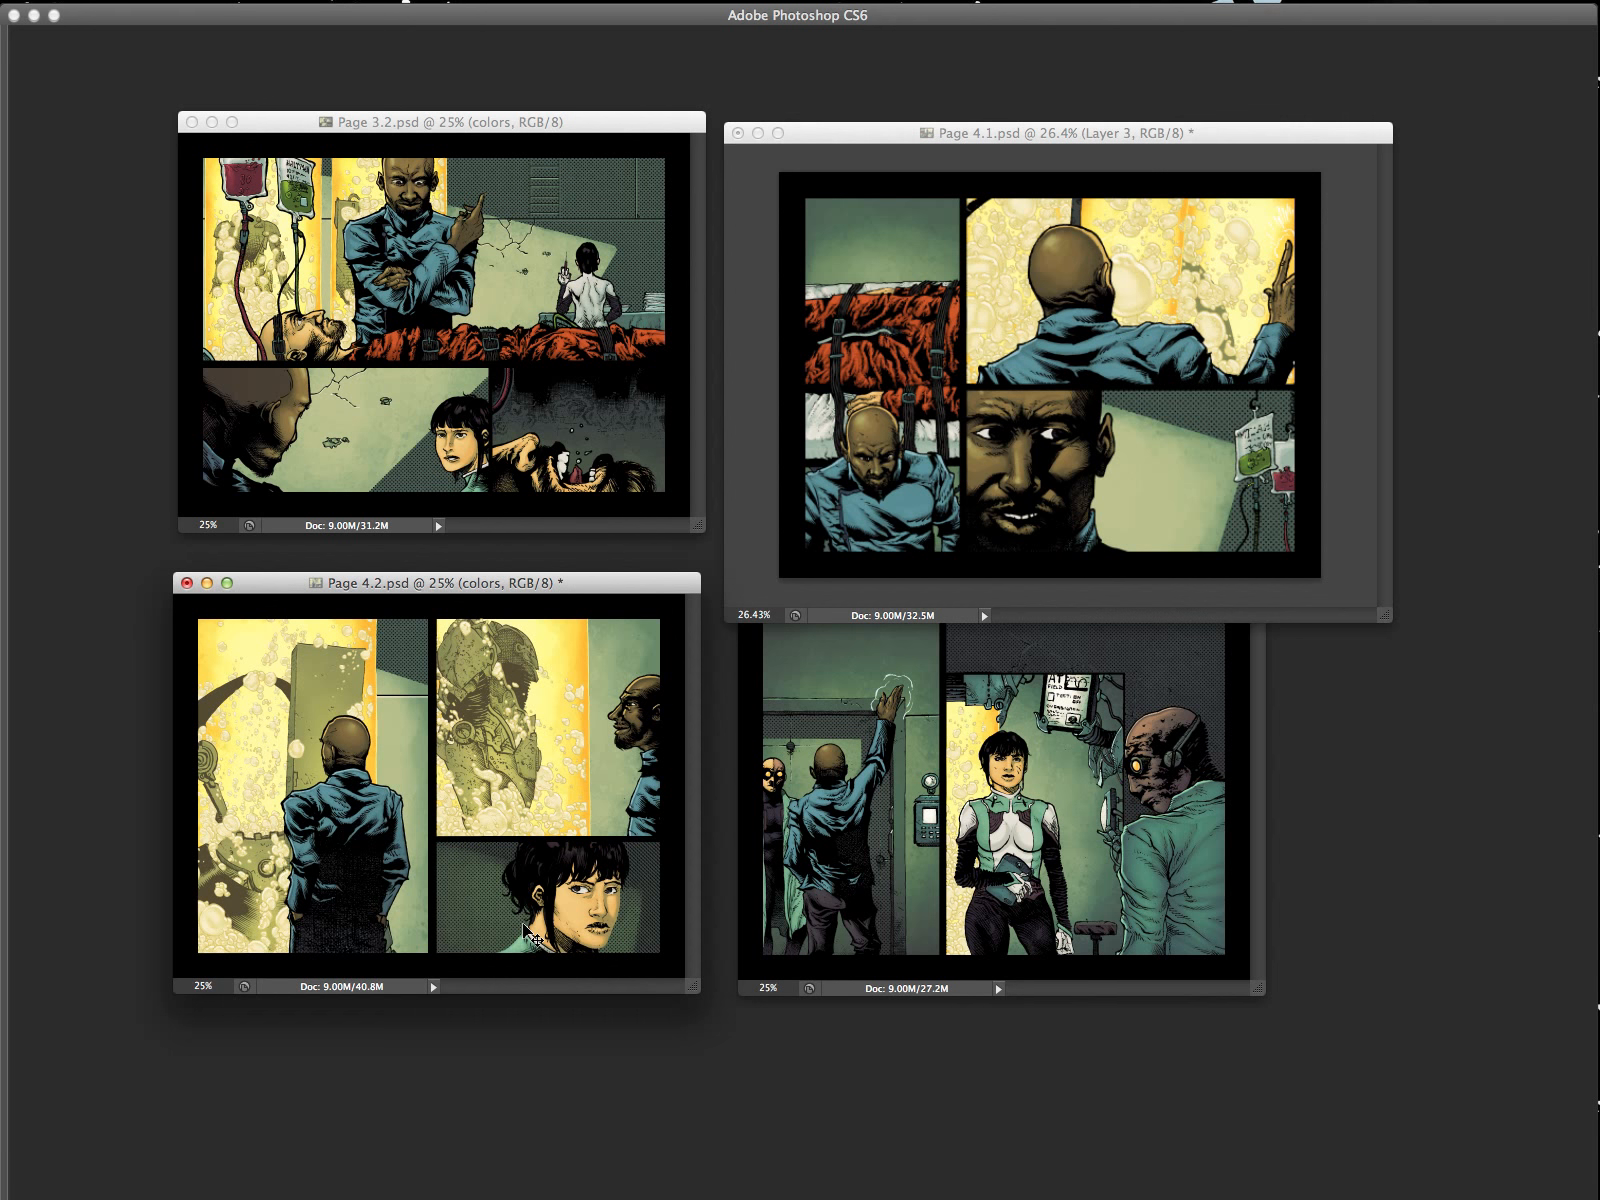
Save Page 5.1 and Page 4.1, and bring Page 3.2 to the front.
click(770, 842)
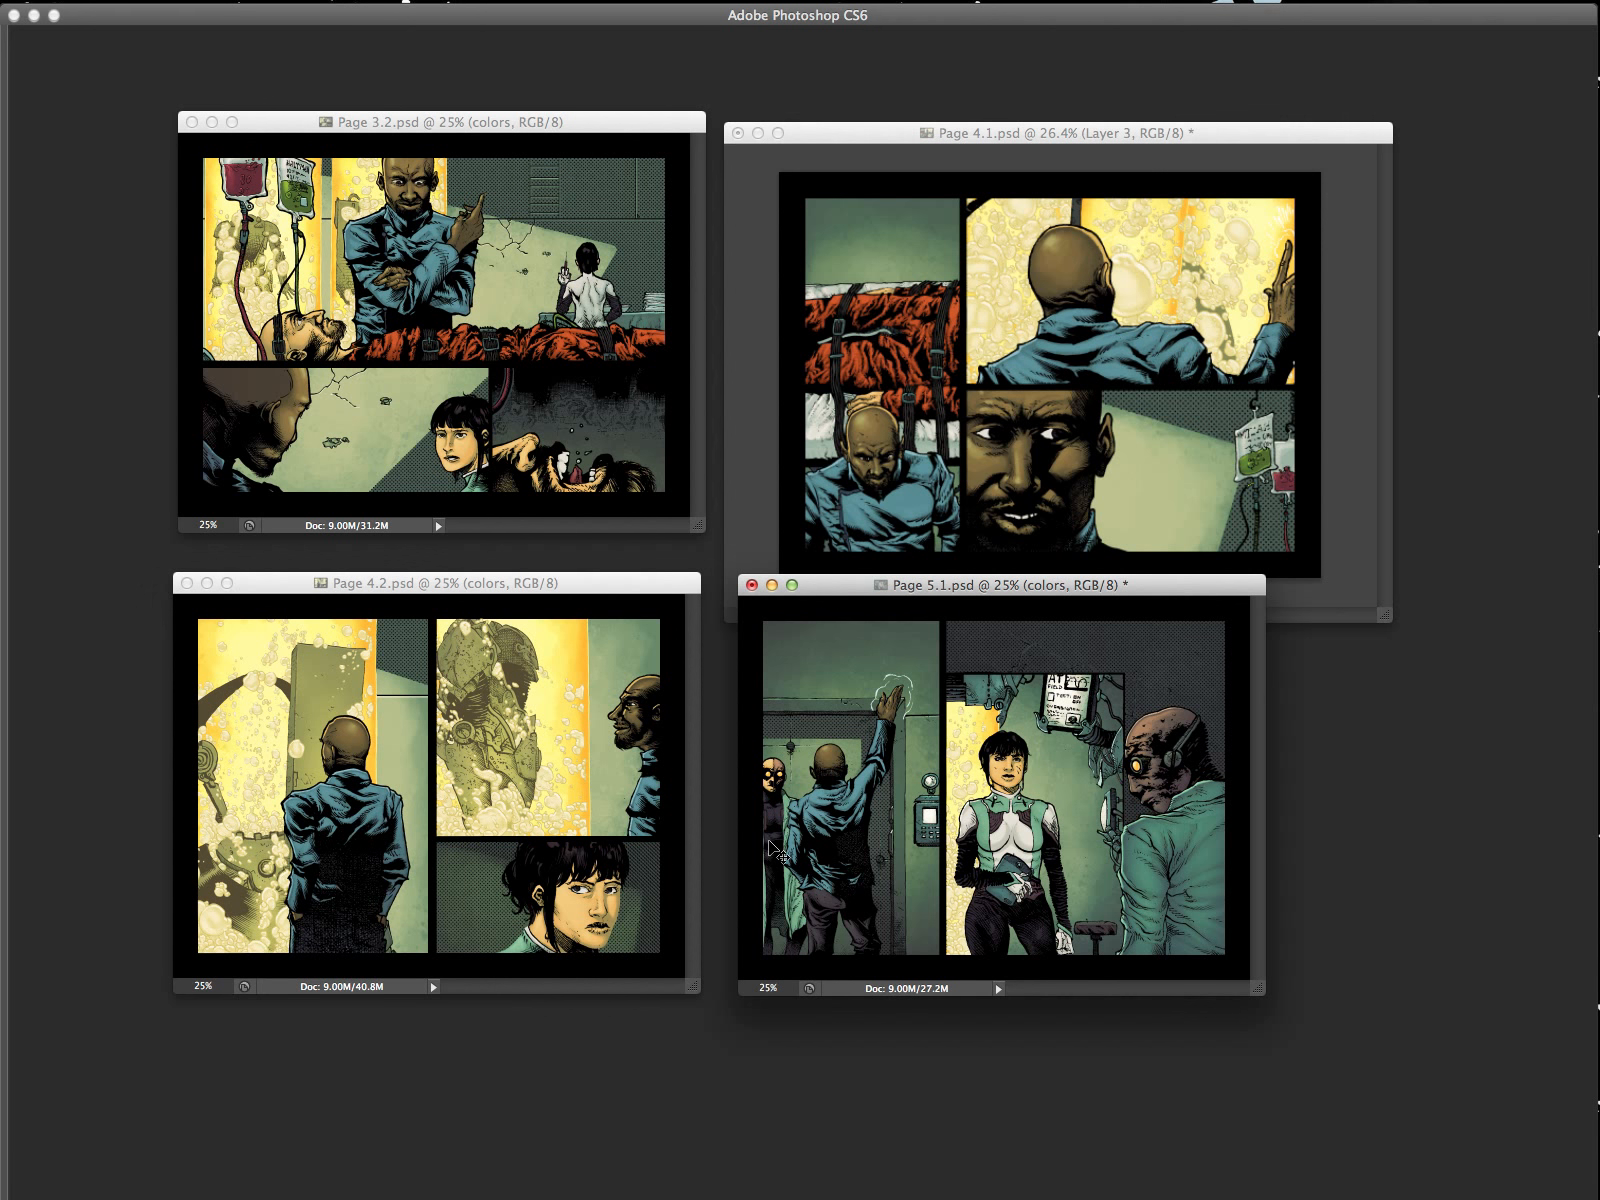
key(super+s)
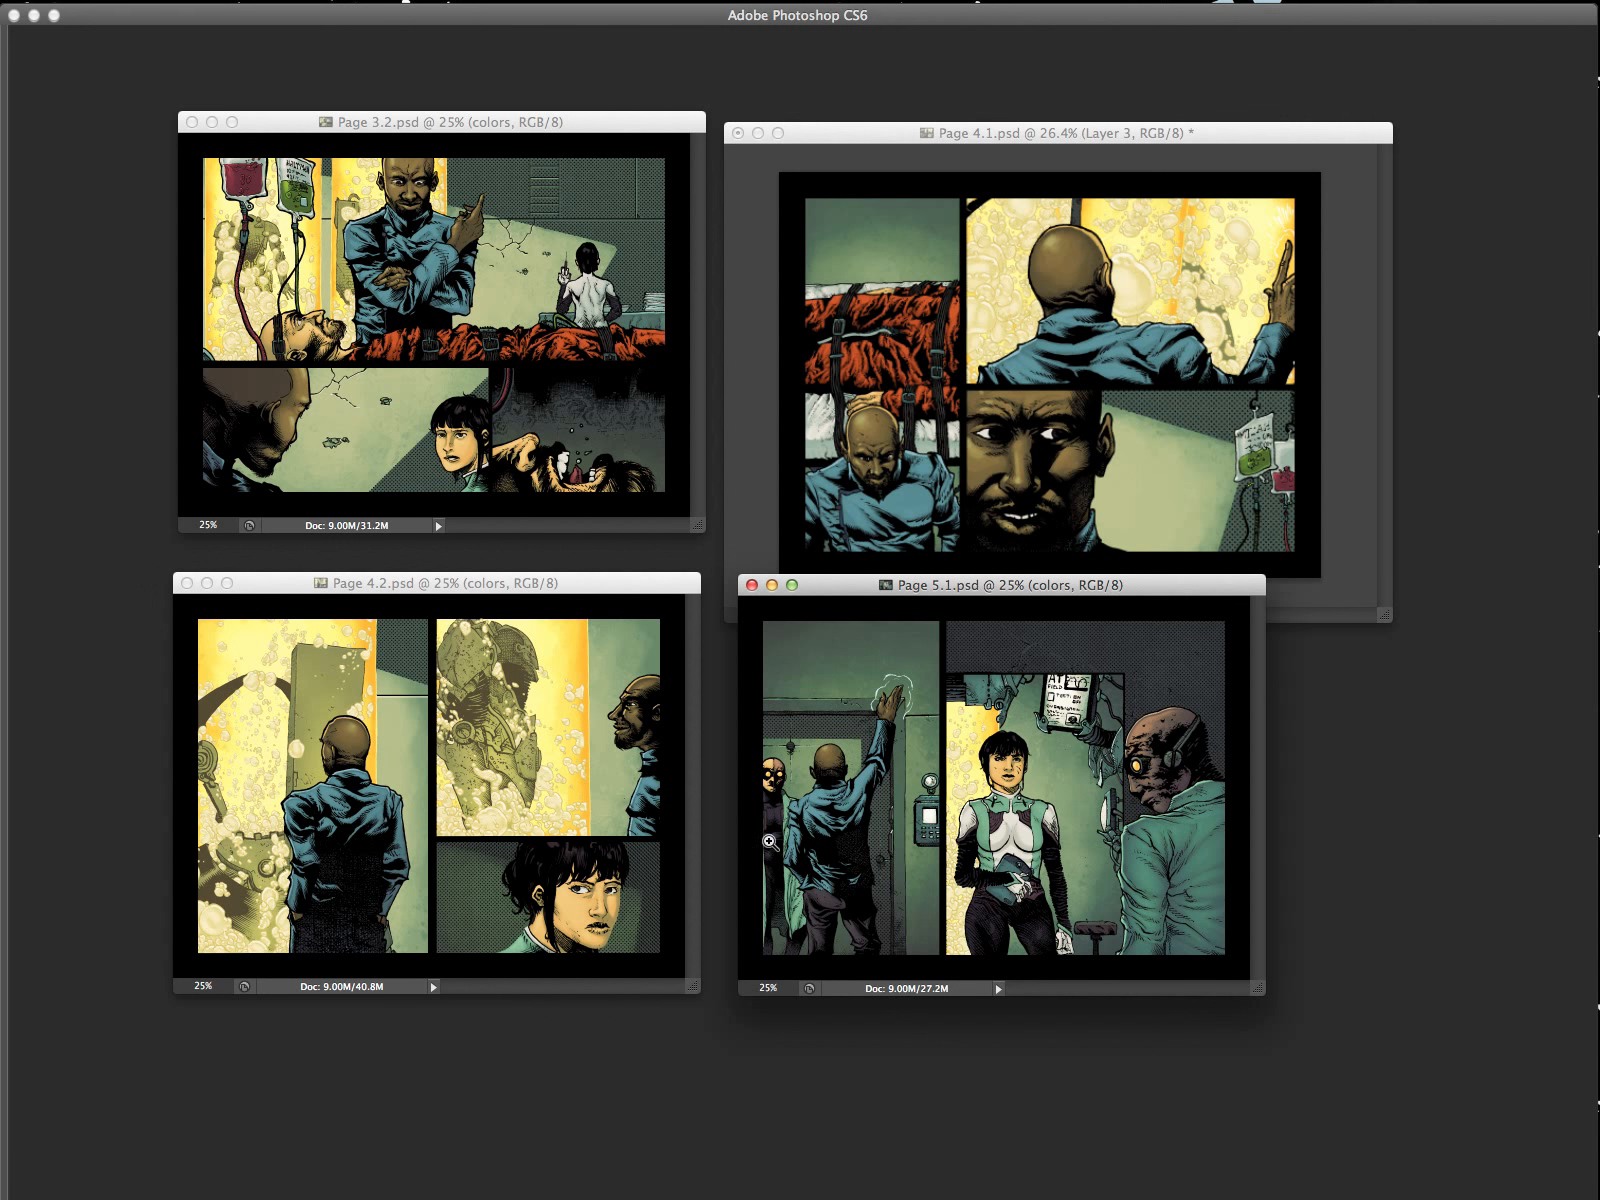
click(1005, 133)
key(super+s)
click(570, 113)
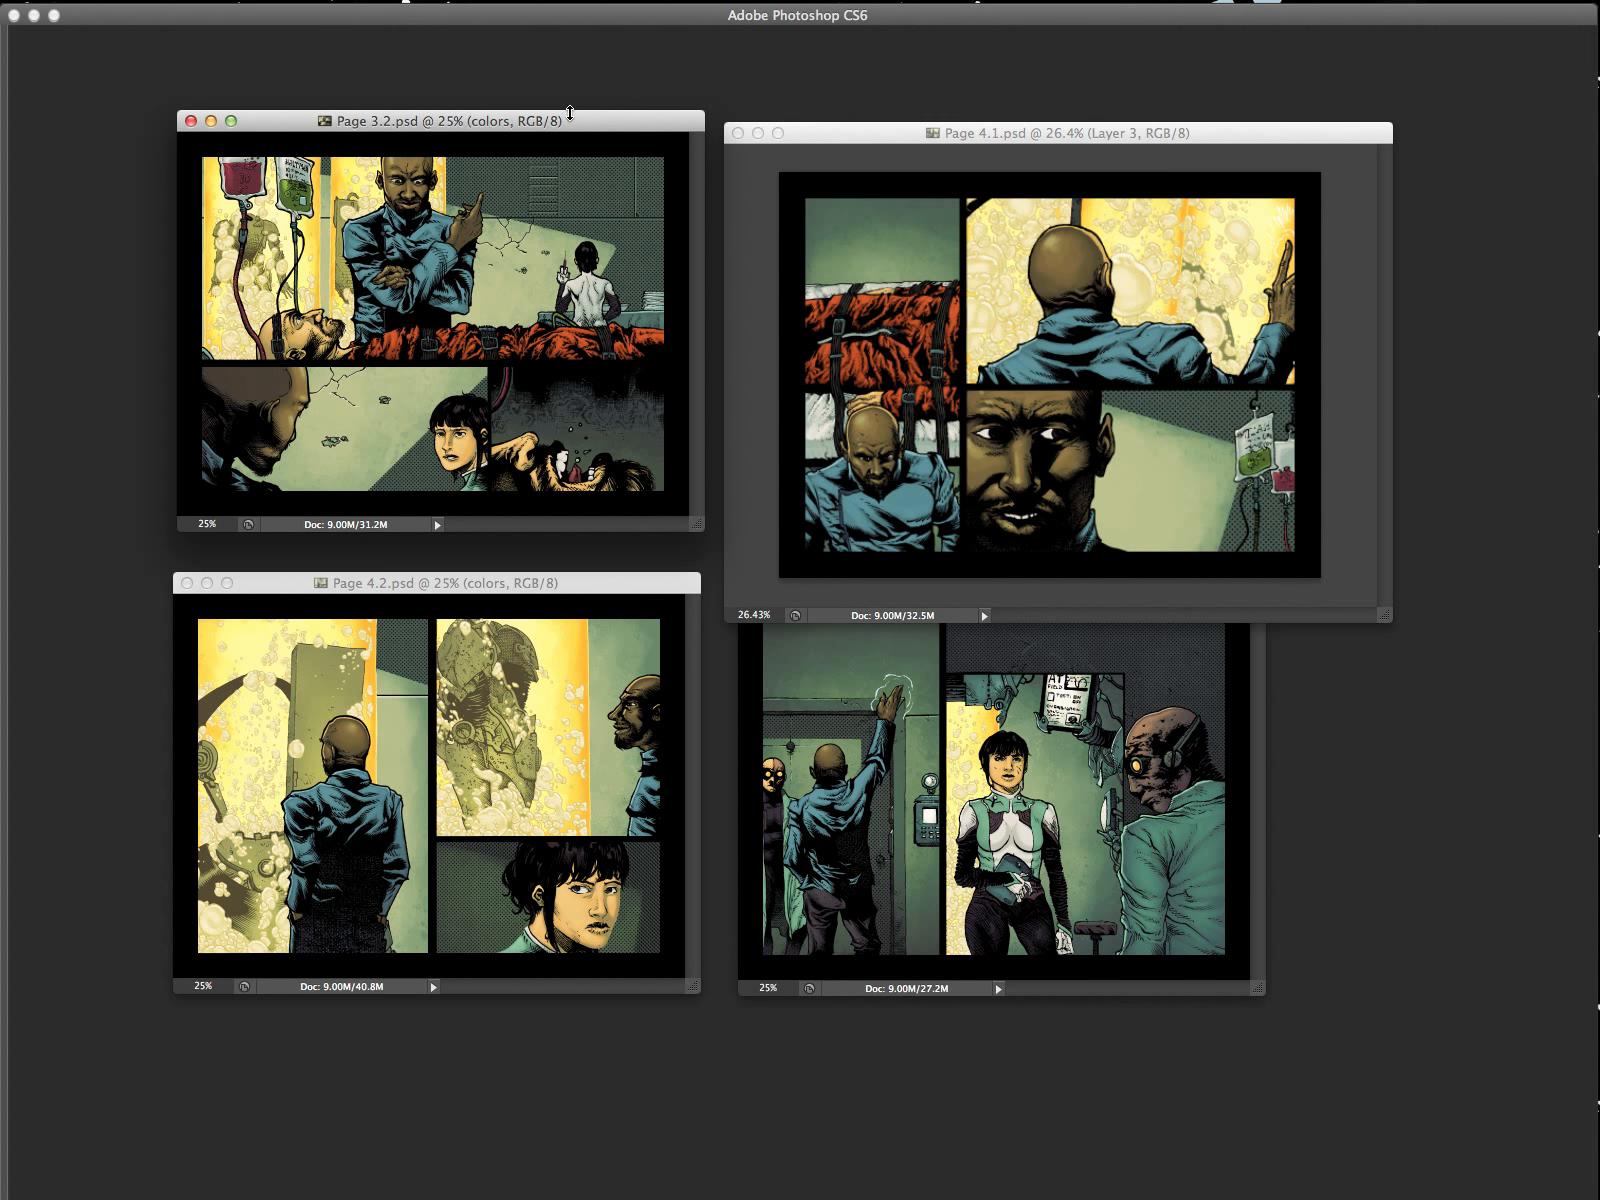
Add a new clipped layer directly above Layer 1 on Page 5.1 and show the page full screen.
key(Tab)
click(1160, 637)
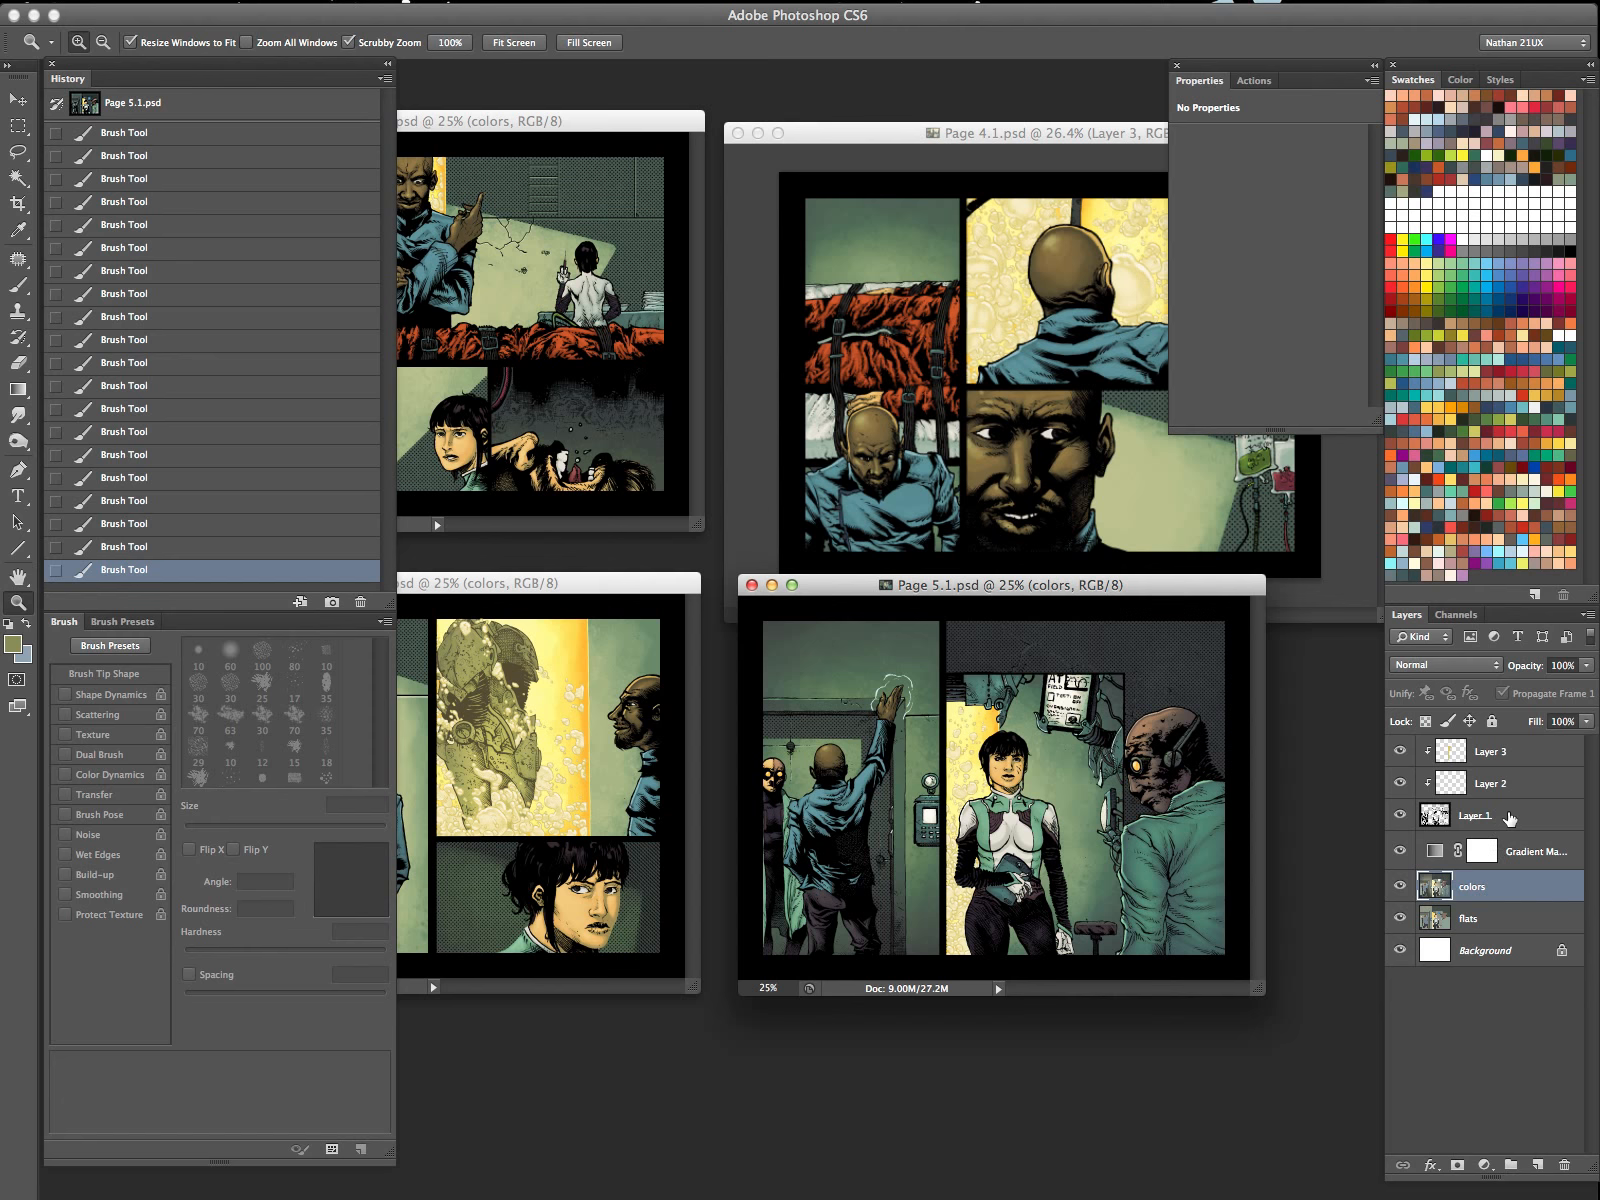
click(1509, 818)
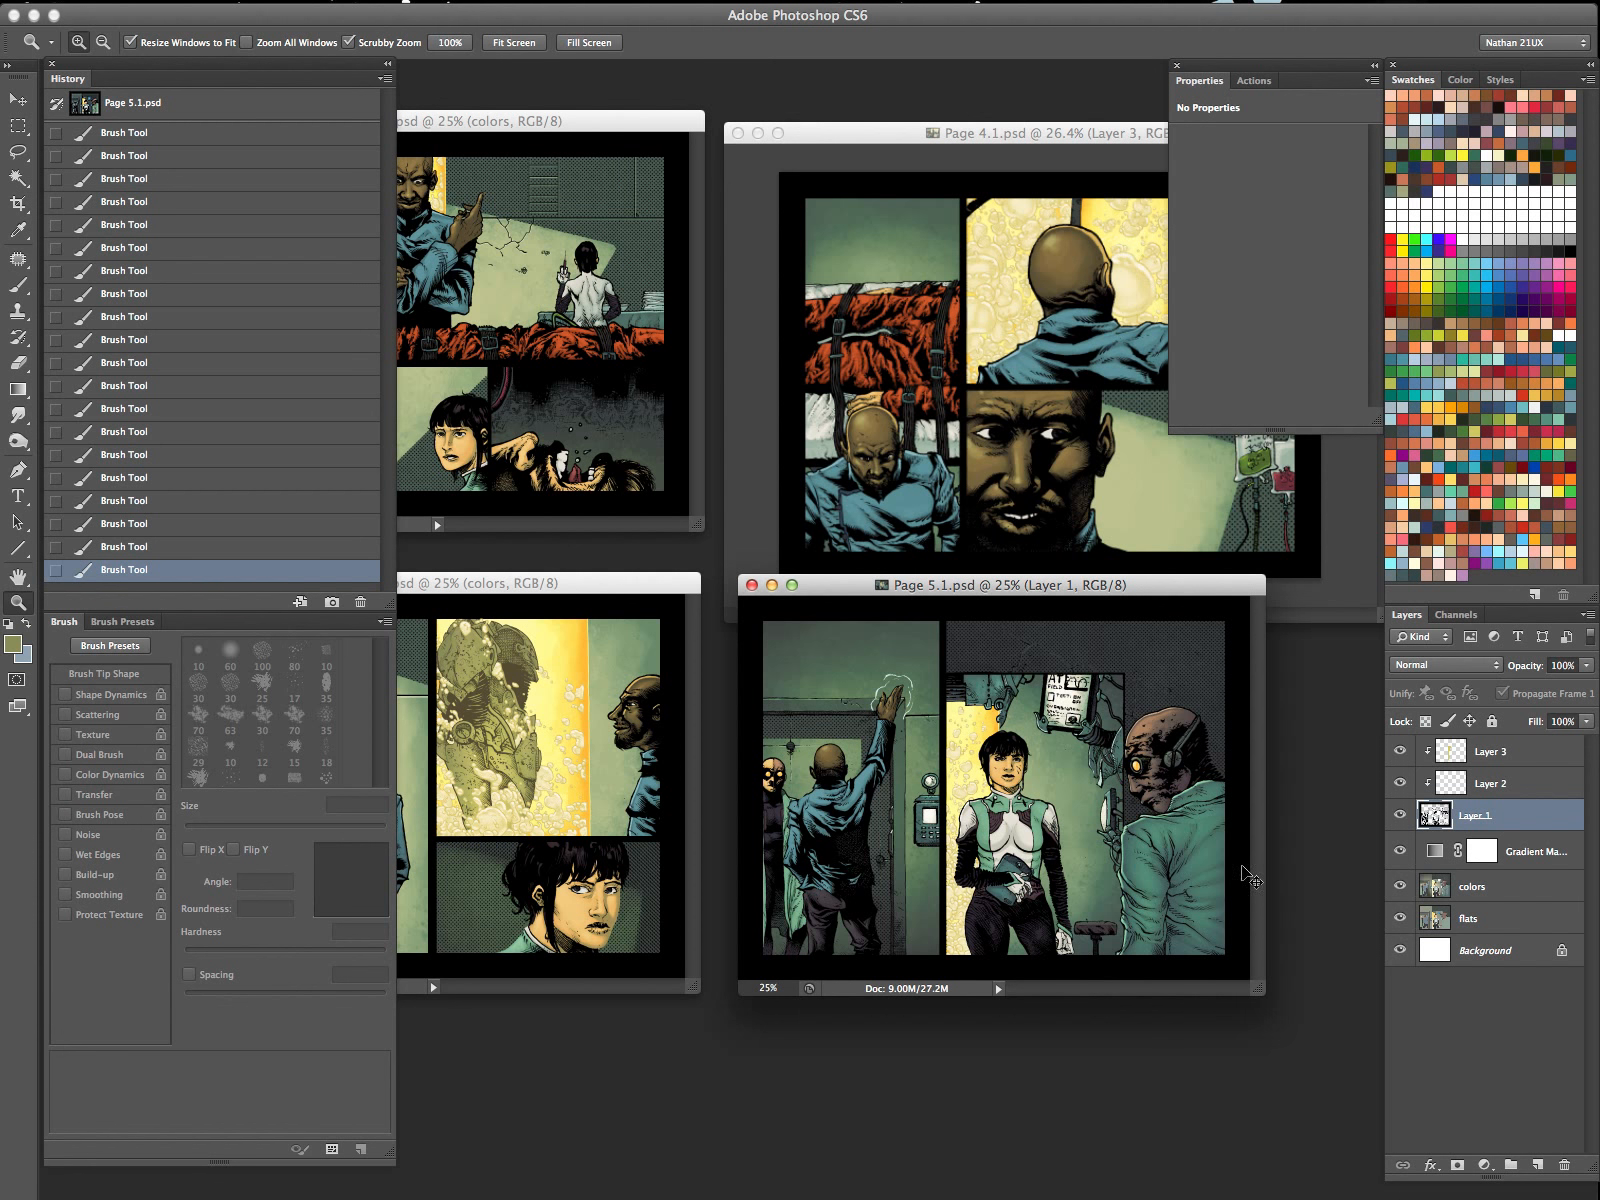
key(super+shift+n)
key(Return)
key(f)
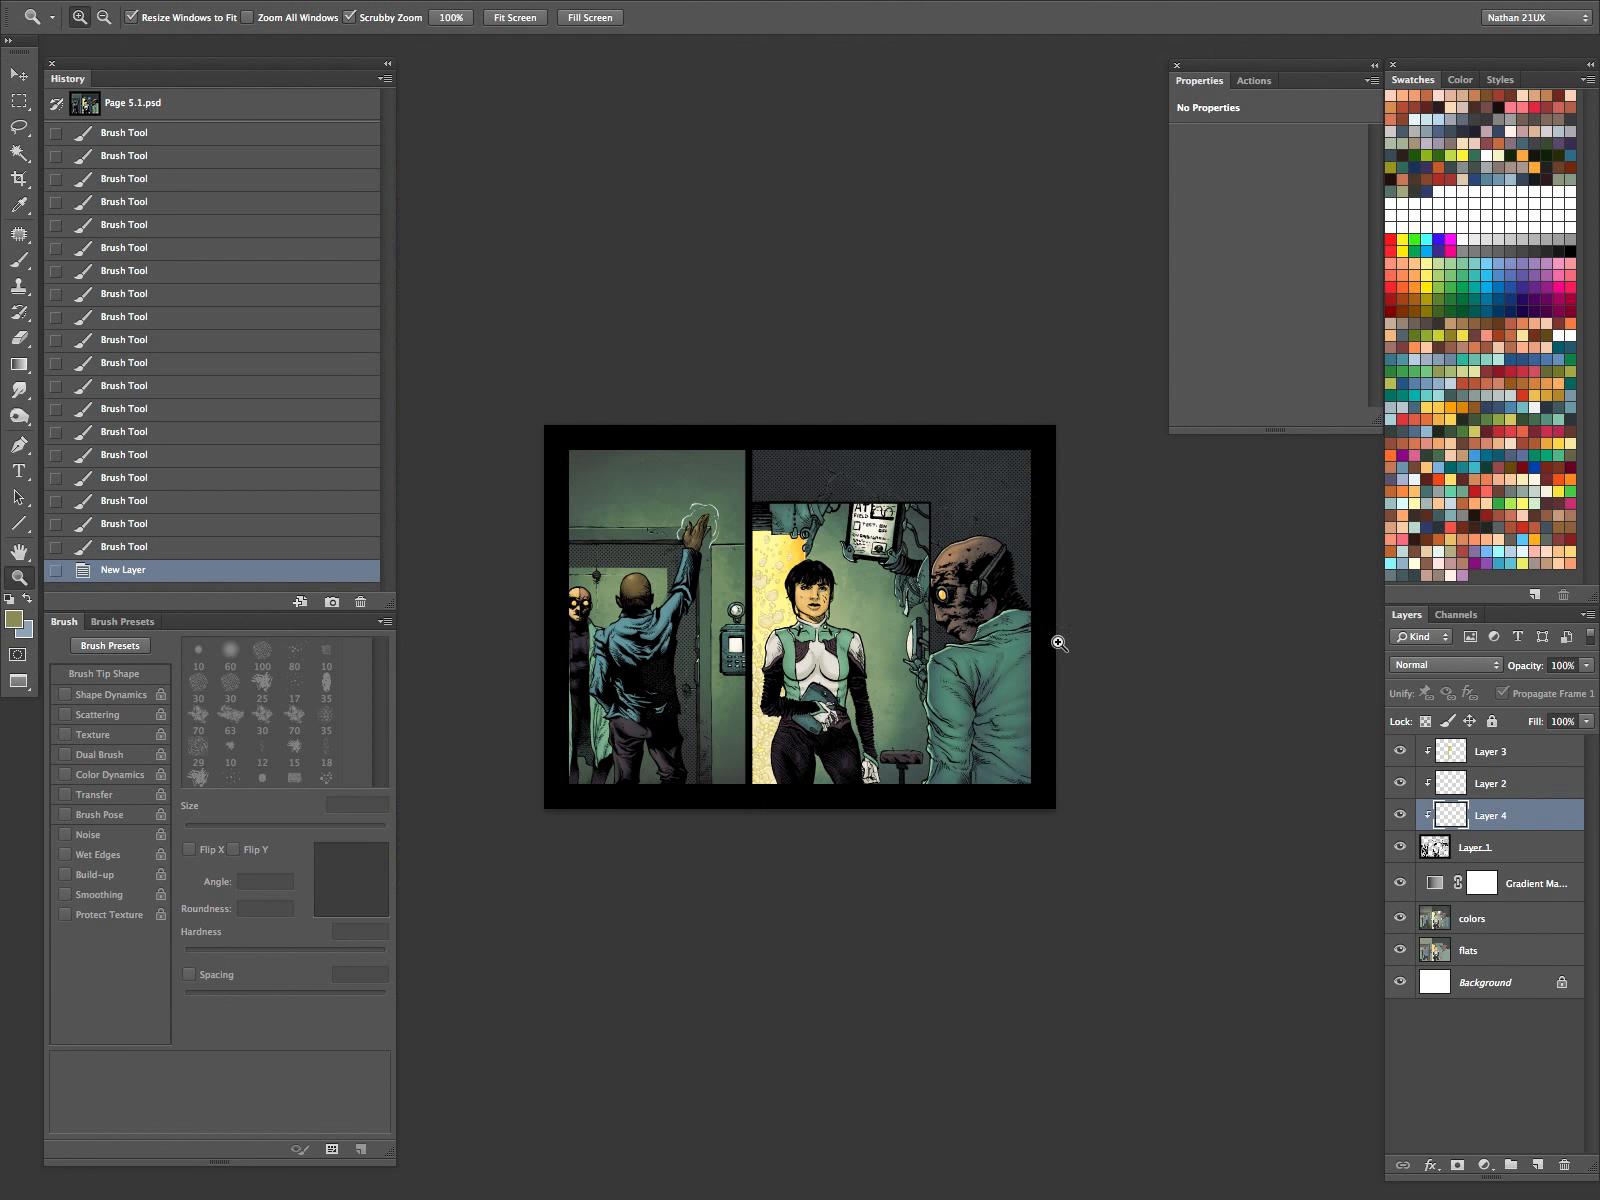
Sample a green from the hanging monitor's screen and pencil it over the FIELD and TEST lettering, the checkbox and the graph's frame.
drag(879, 525, 1070, 465)
drag(906, 645, 955, 772)
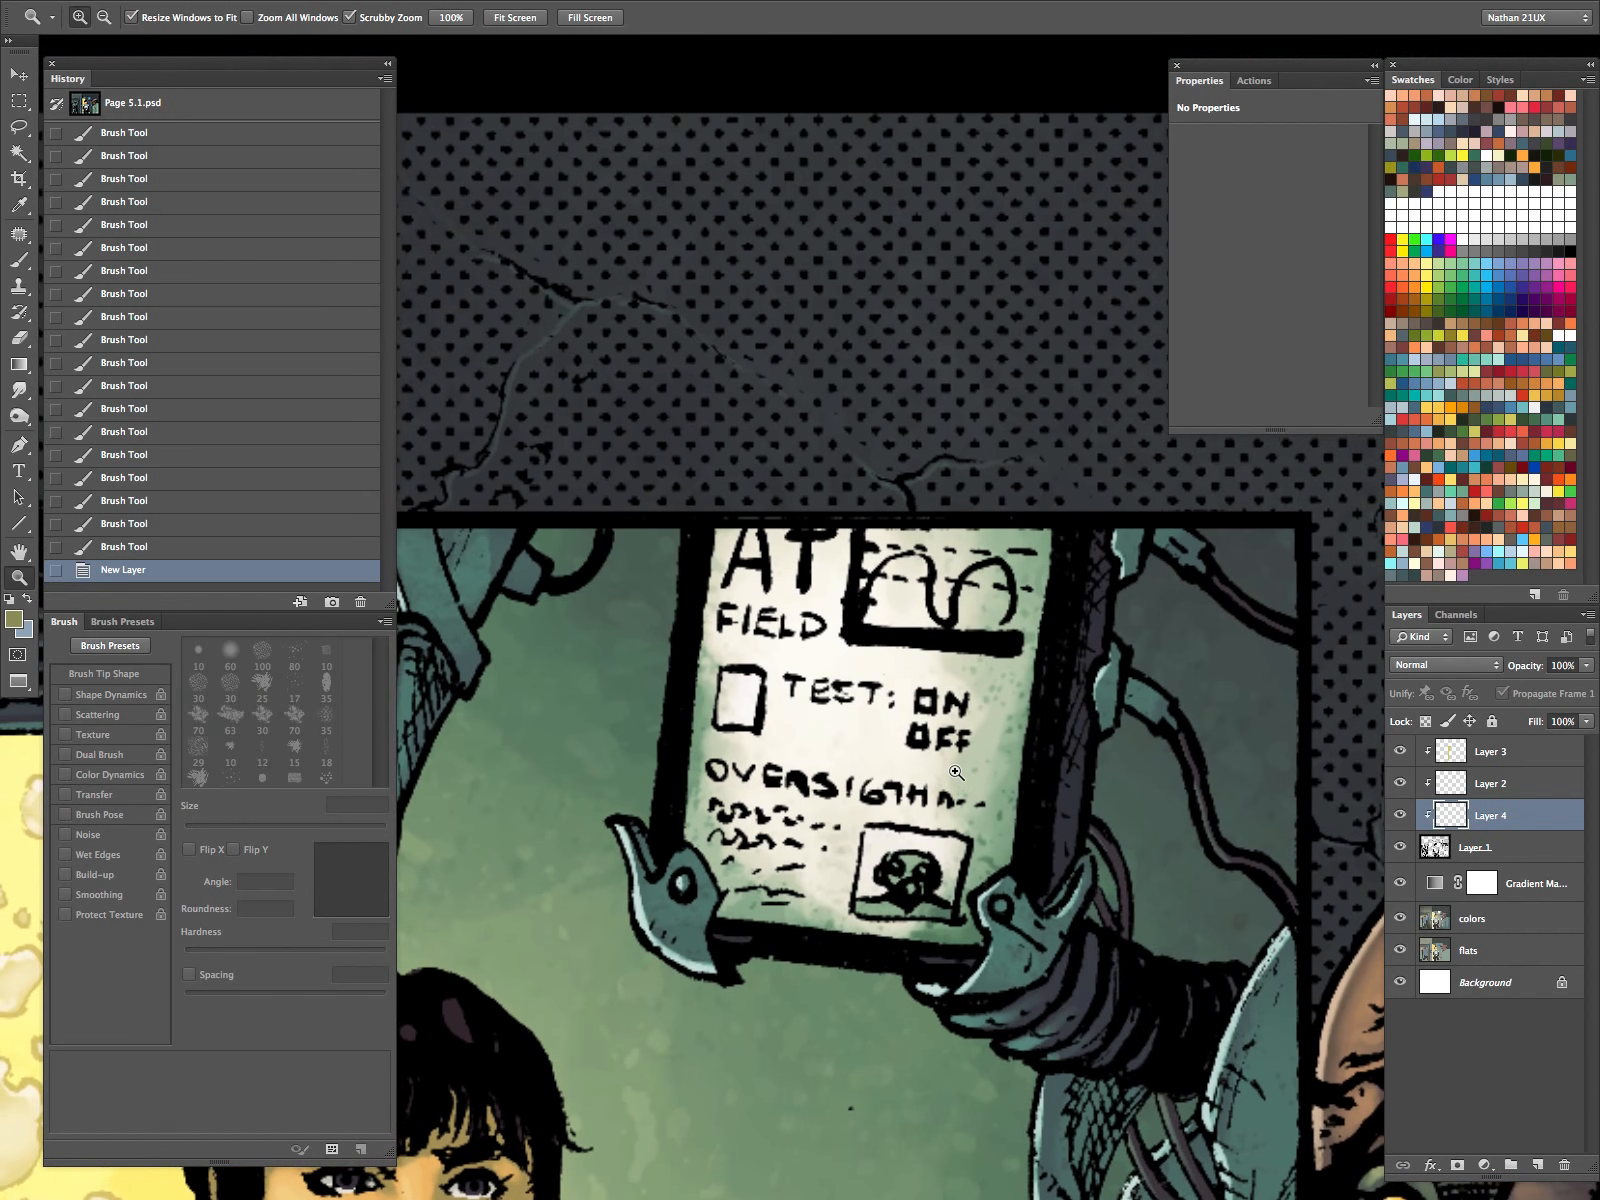
key(b)
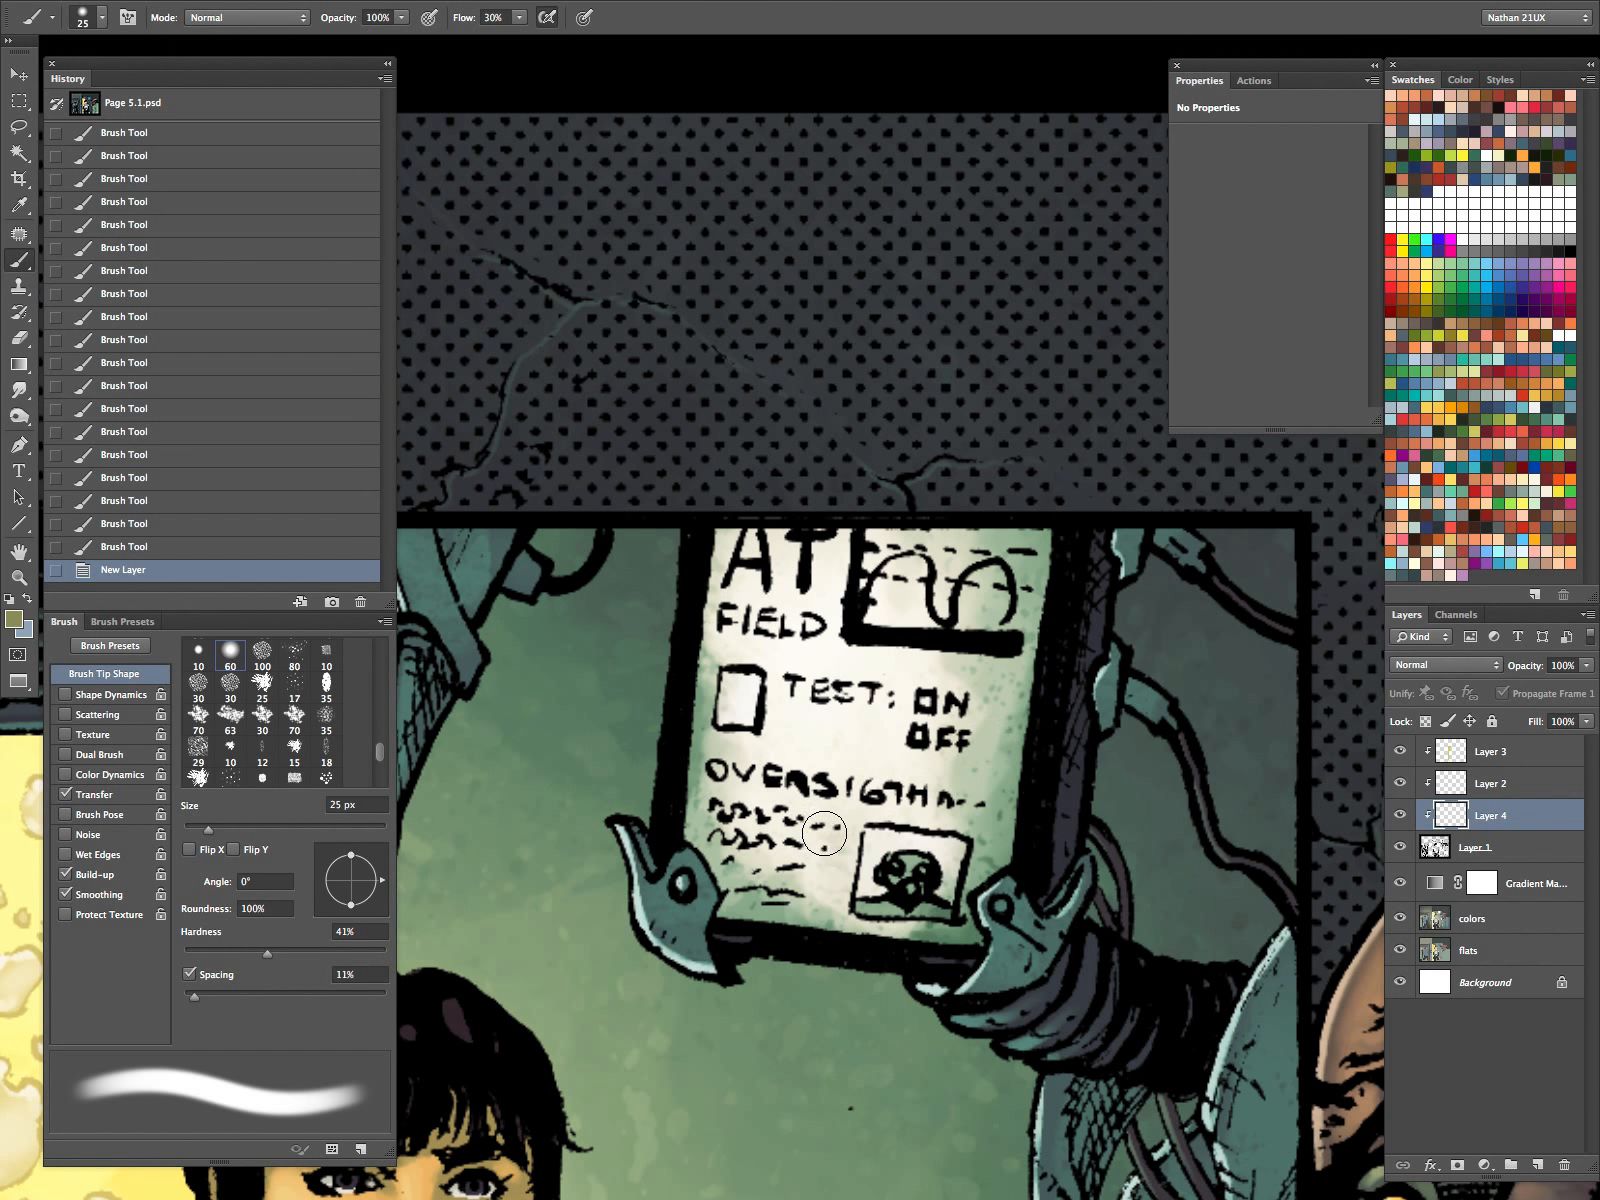
key(shift+b)
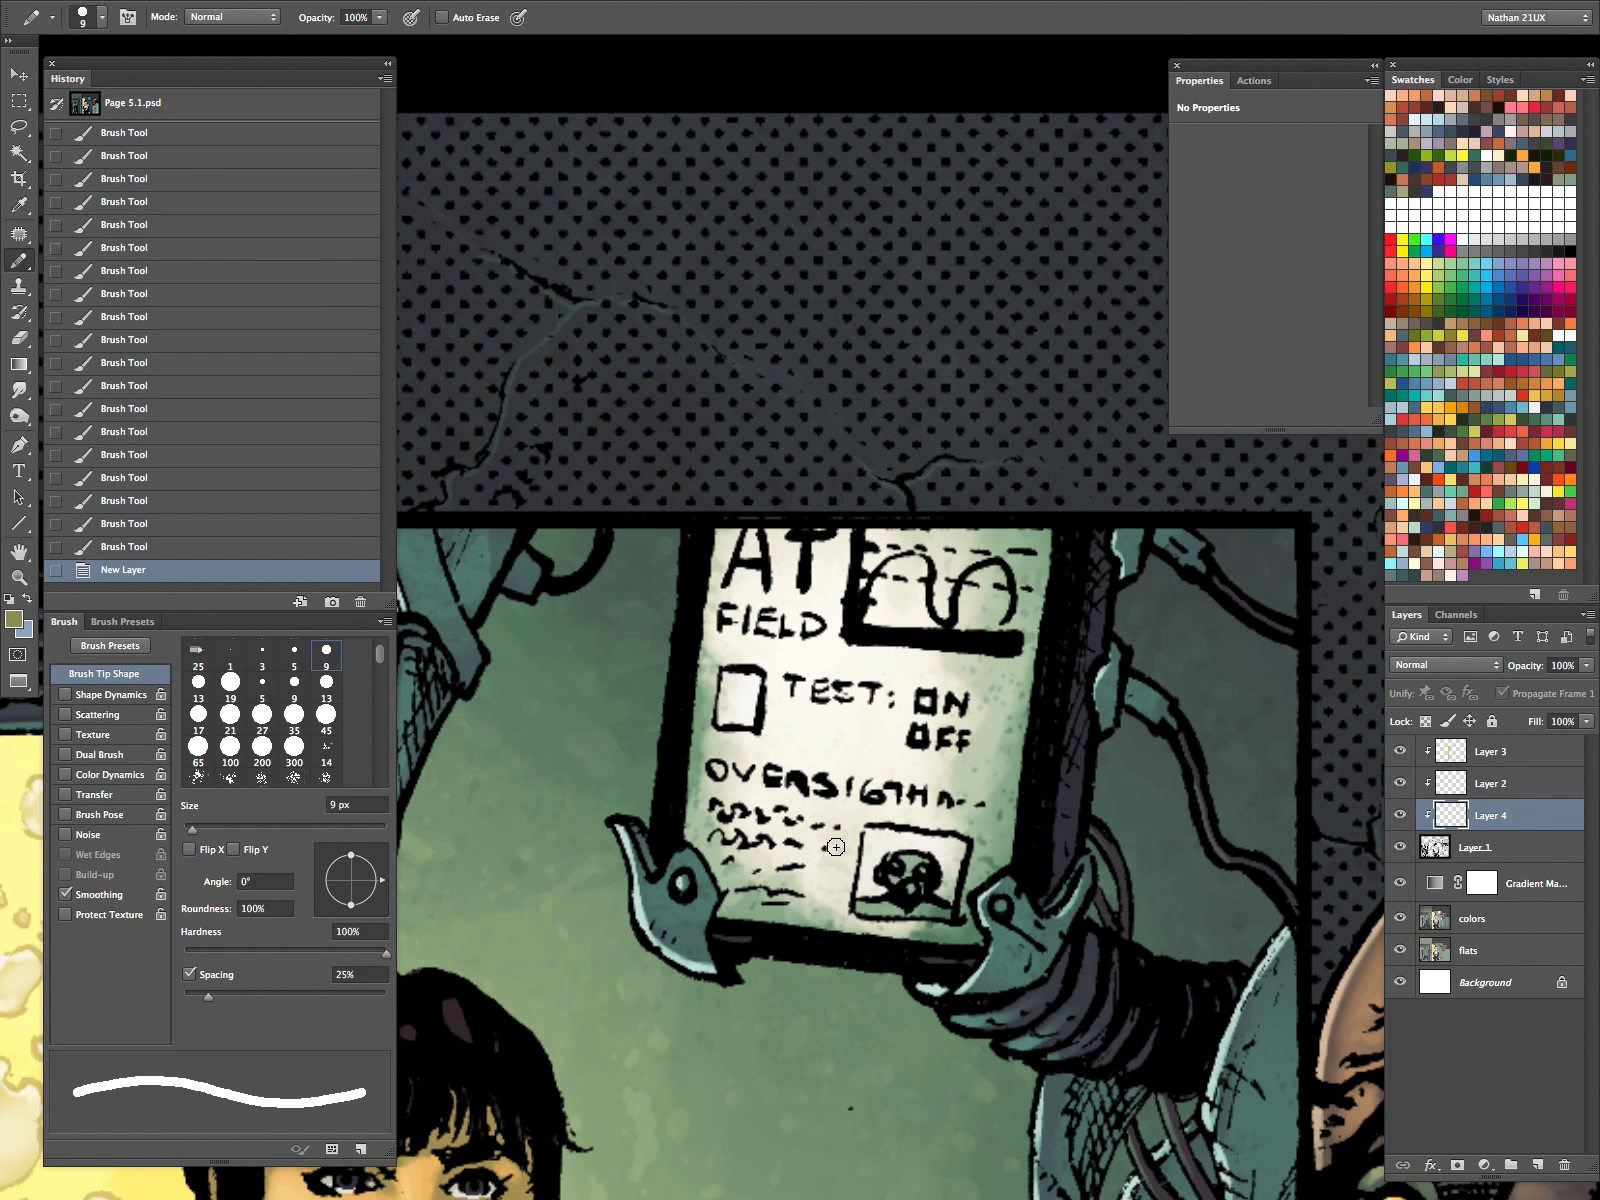
alt+click(697, 766)
drag(727, 664, 732, 677)
key(super+d)
mouse_move(730, 590)
mouse_down()
mouse_move(722, 625)
mouse_move(743, 658)
mouse_move(727, 719)
mouse_move(780, 628)
mouse_move(805, 706)
mouse_up()
key(])
key(])
key(])
key(])
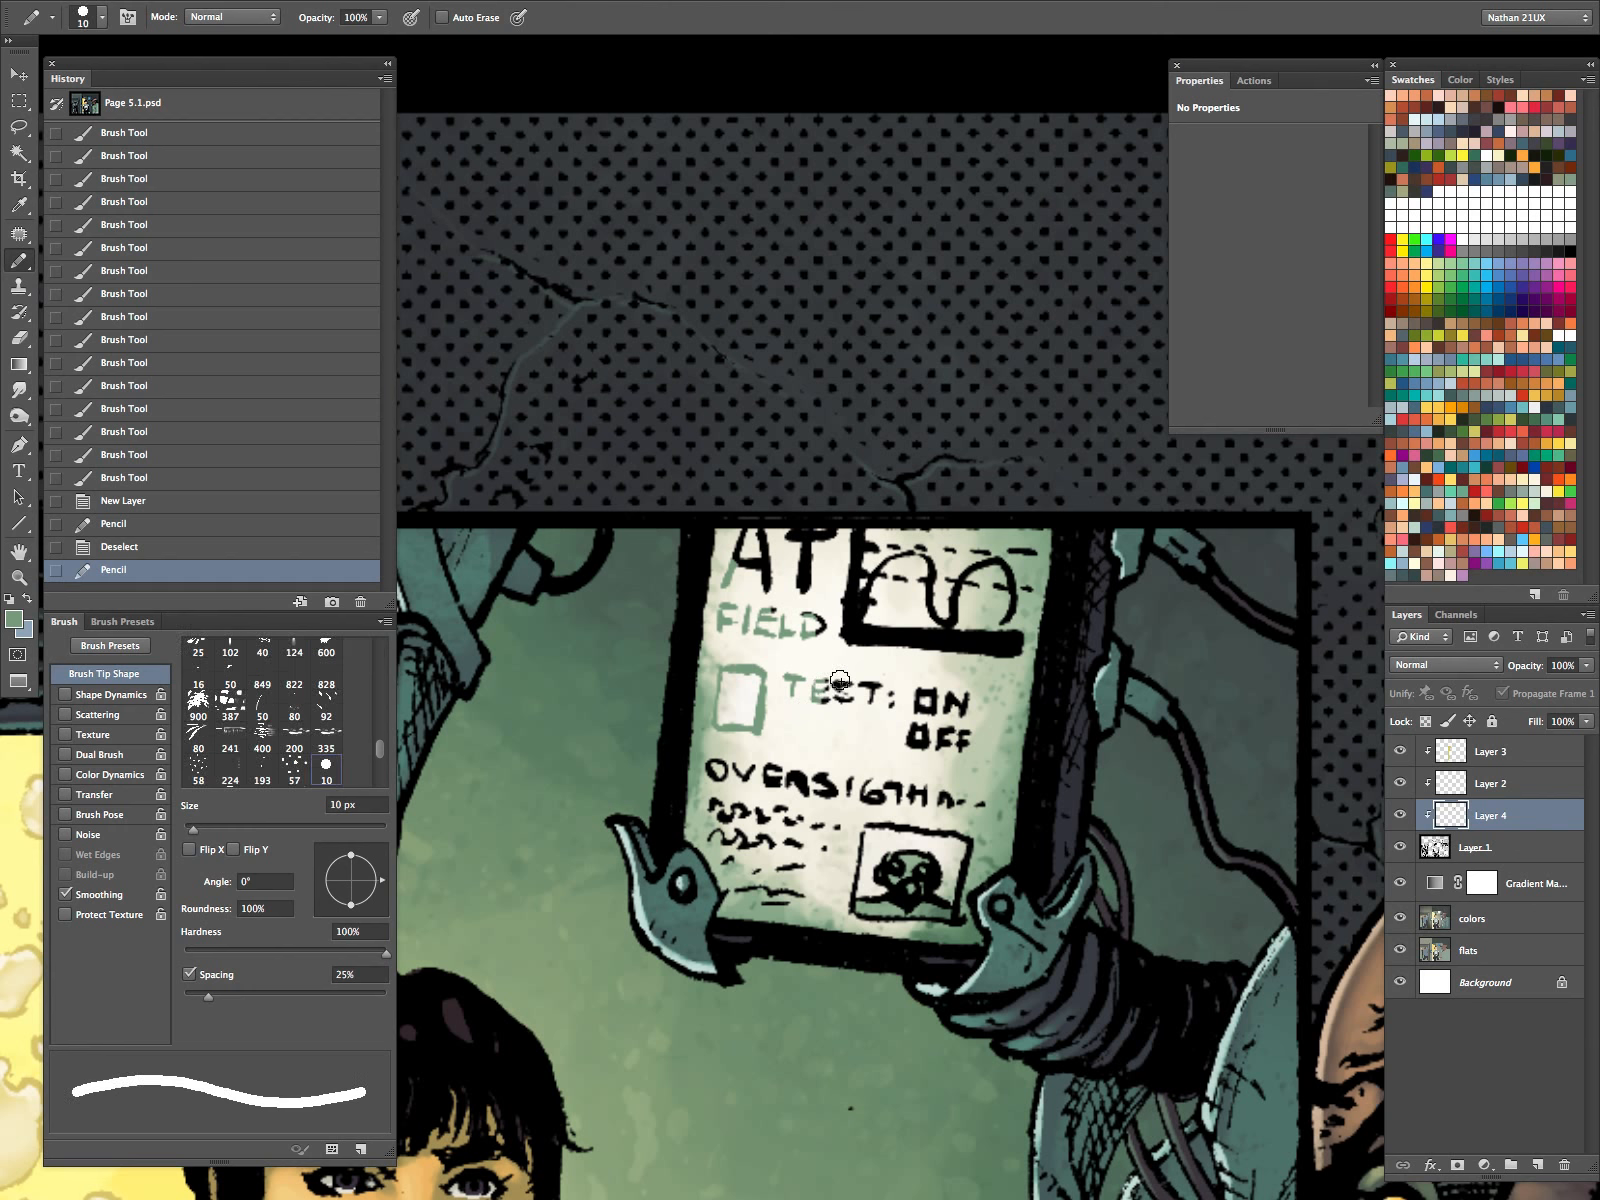
mouse_move(813, 599)
mouse_down()
mouse_move(845, 632)
mouse_move(1015, 628)
mouse_up()
Inspect the pencil strokes by toggling Layer 4's visibility and releasing its clipping mask, and undo the release.
key(z)
click(989, 672)
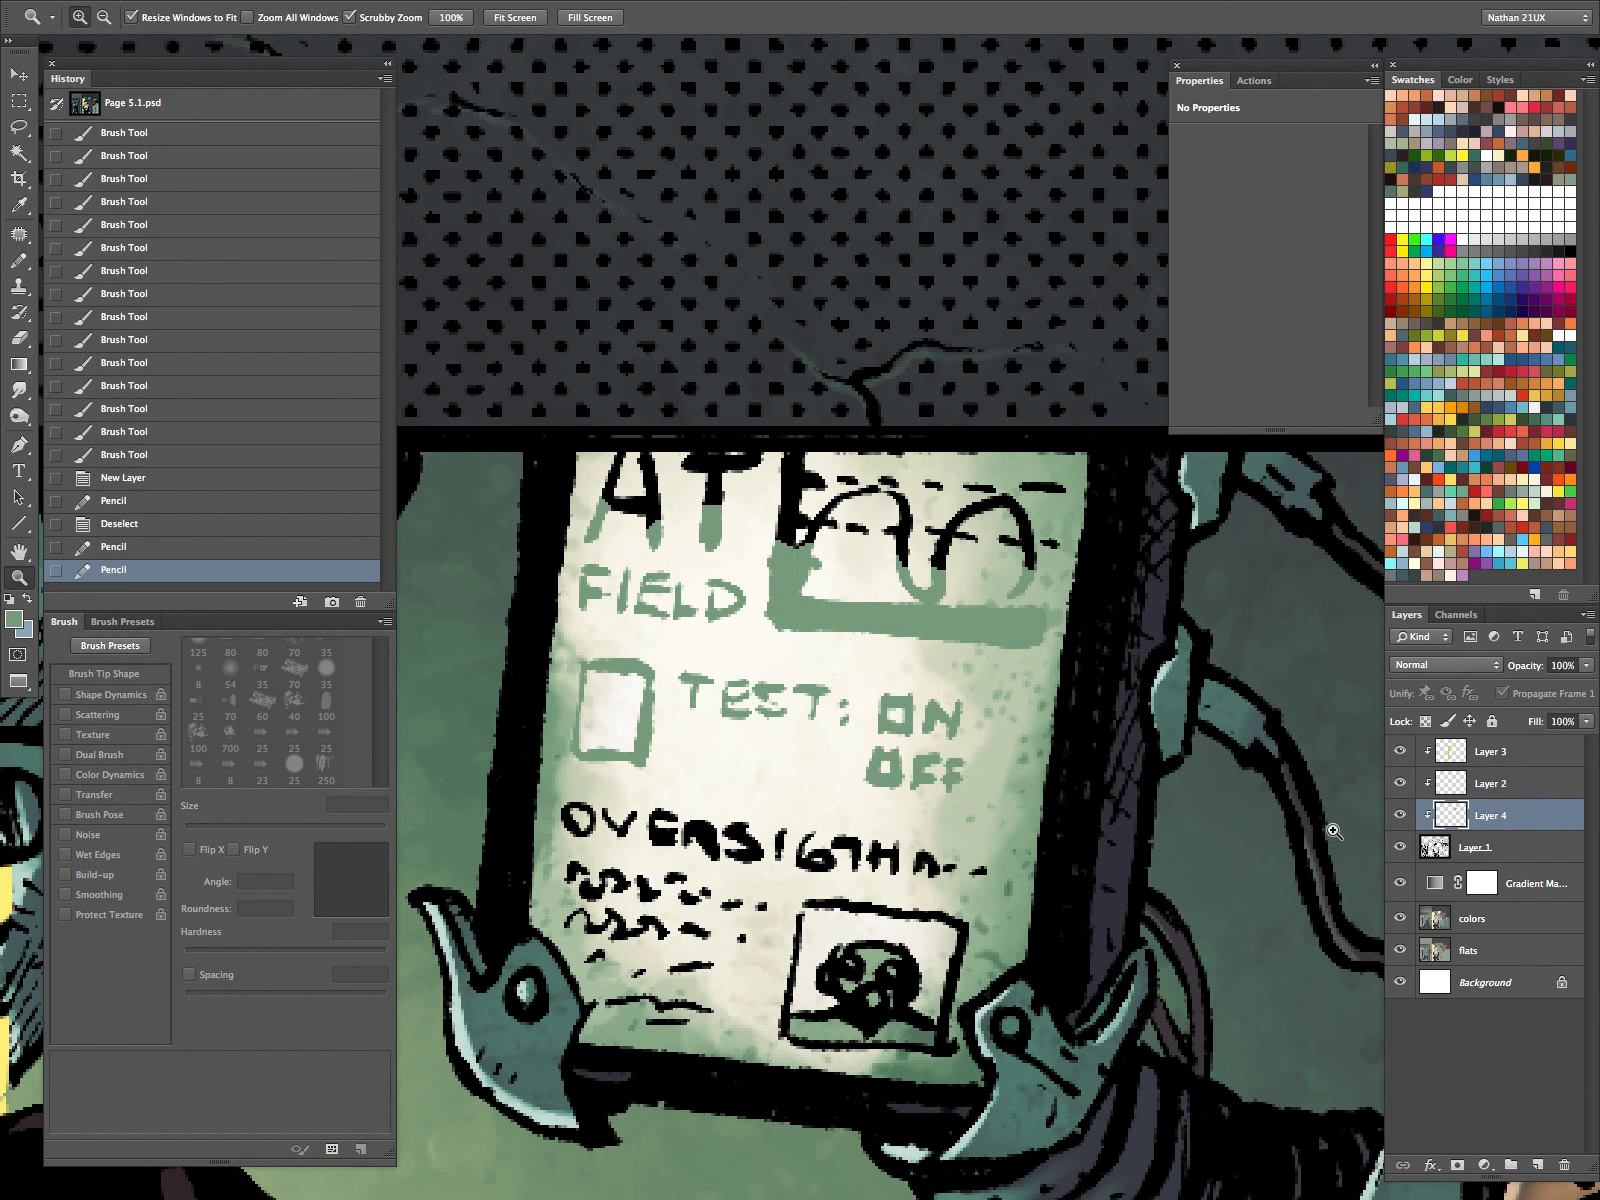
click(1401, 815)
click(1401, 815)
click(1401, 815)
right_click(1508, 825)
click(1290, 735)
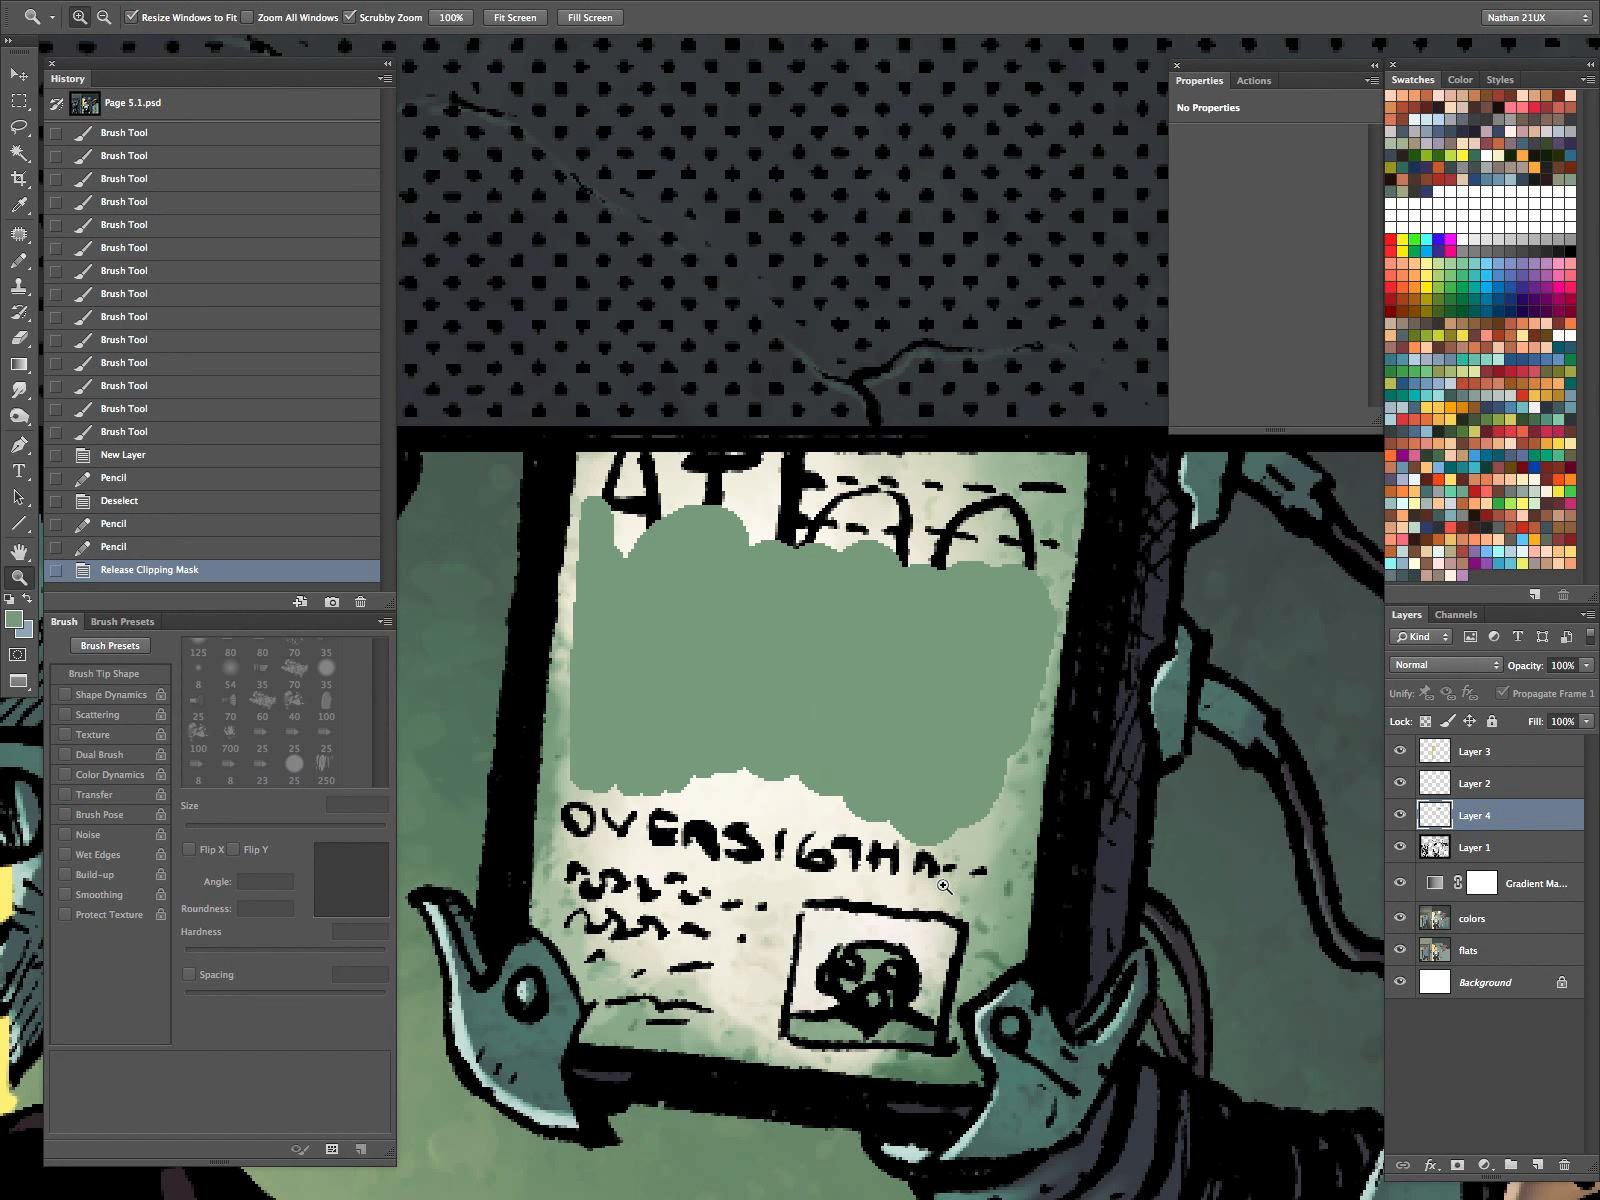
key(ctrl+z)
key(Tab)
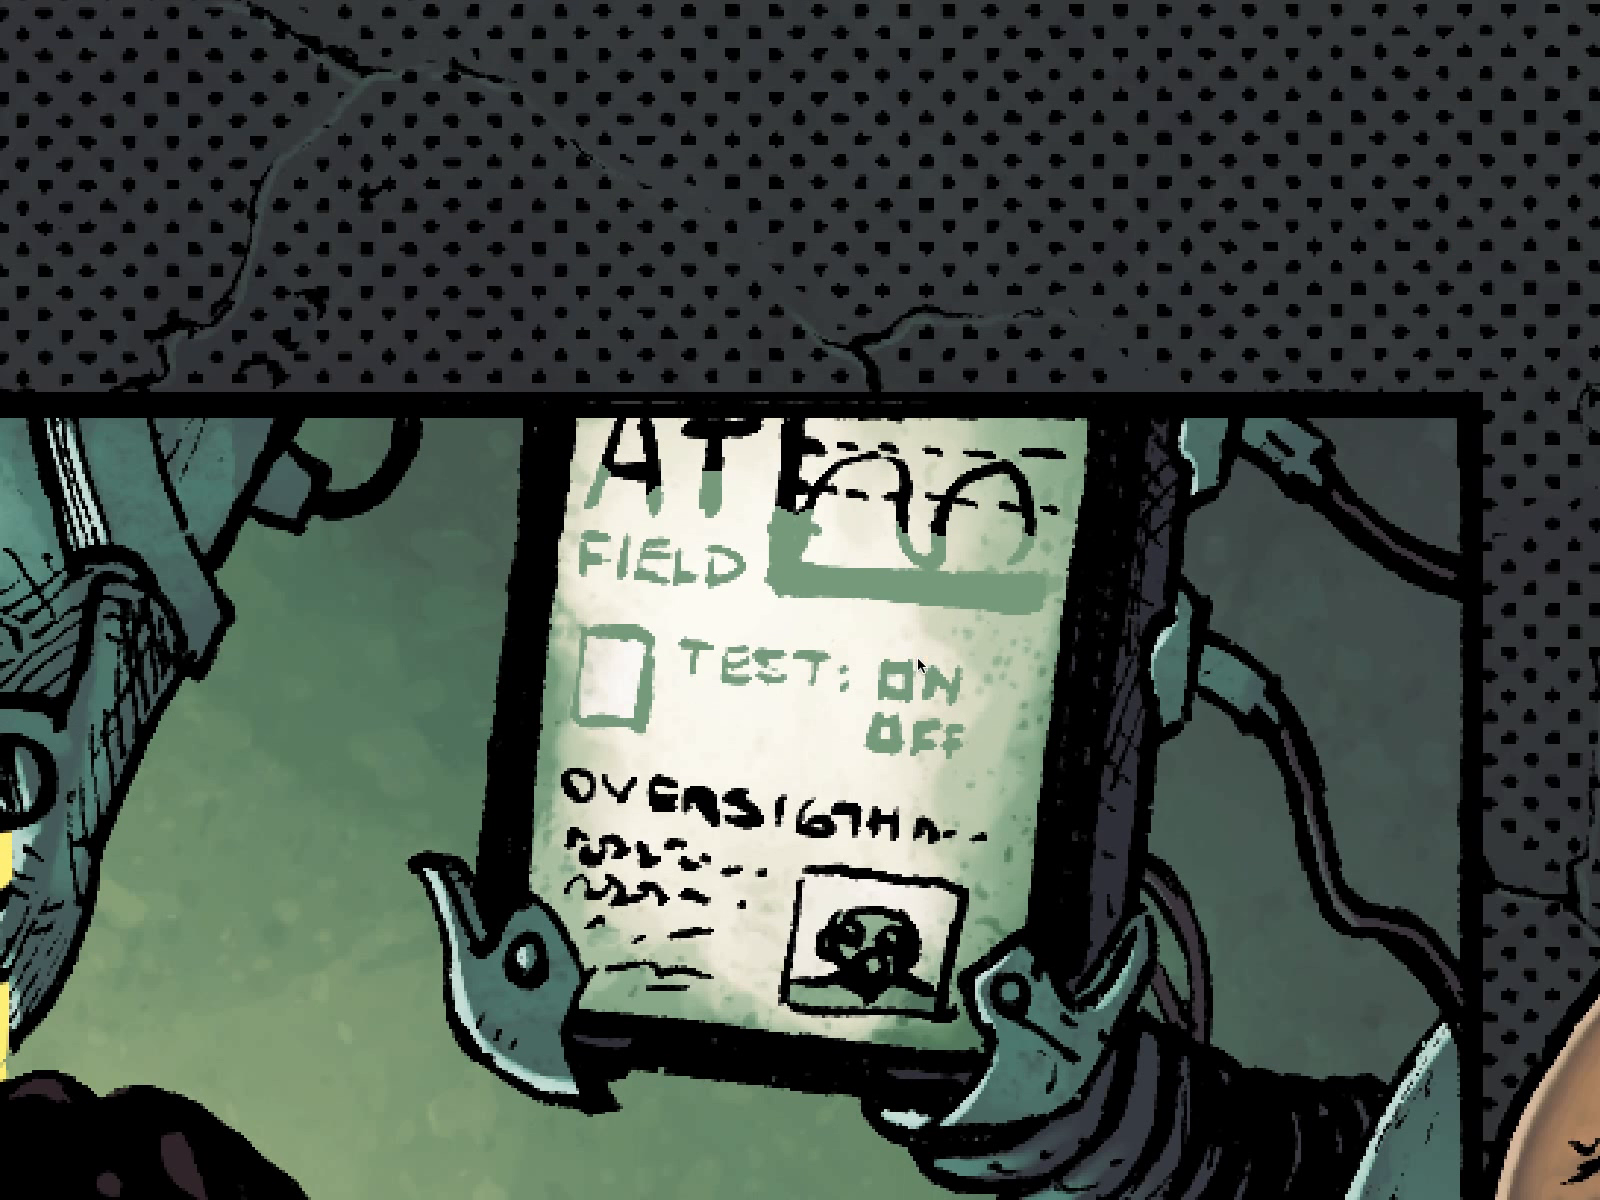
Fill a lassoed area over the monitor's AT heading and graph with the green, and pencil over the lower text and portrait.
mouse_move(1016, 638)
mouse_down()
mouse_move(1078, 545)
mouse_move(1086, 455)
mouse_move(826, 423)
mouse_move(600, 432)
mouse_move(590, 530)
mouse_move(650, 632)
mouse_up()
key(alt+BackSpace)
key(ctrl+d)
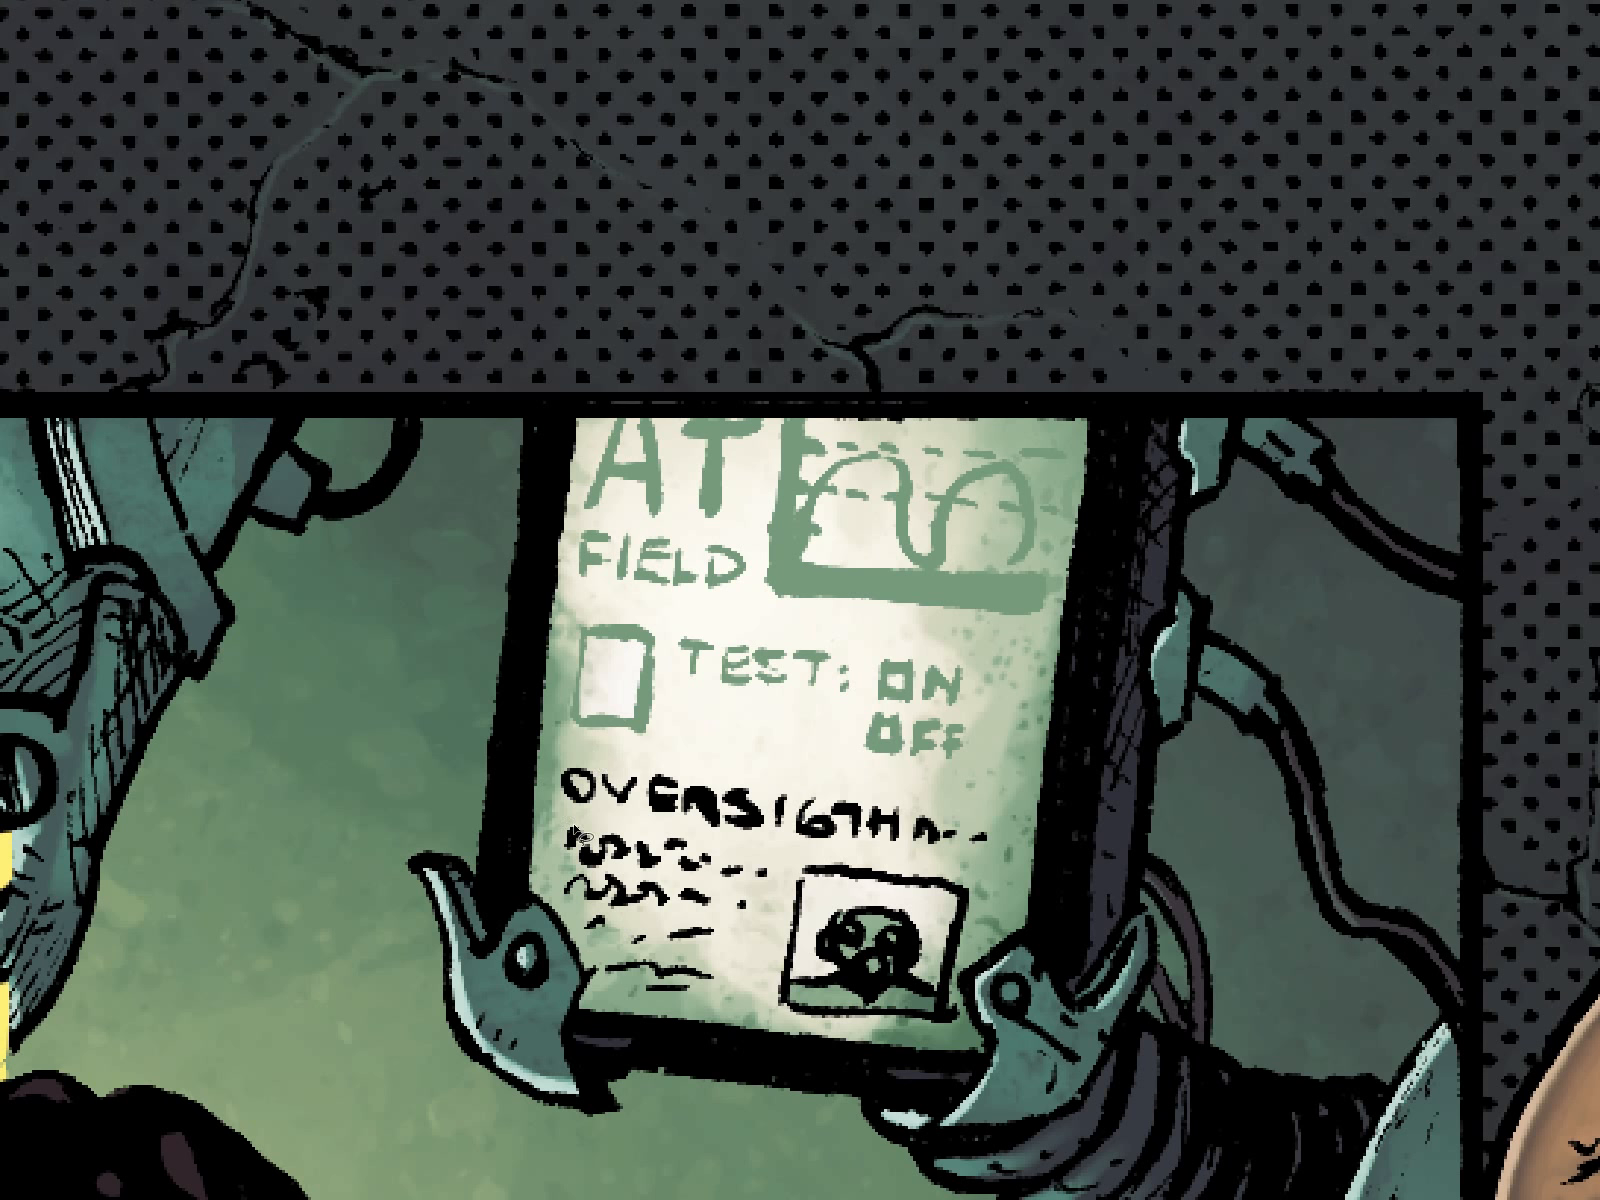
mouse_move(583, 835)
mouse_down()
mouse_move(584, 768)
mouse_move(624, 964)
mouse_move(694, 959)
mouse_move(631, 836)
mouse_move(720, 744)
mouse_move(744, 903)
mouse_move(808, 888)
mouse_move(925, 781)
mouse_move(945, 869)
mouse_move(926, 940)
mouse_move(949, 844)
mouse_move(957, 948)
mouse_move(930, 986)
mouse_move(938, 971)
mouse_move(951, 1014)
mouse_move(784, 1007)
mouse_move(782, 964)
mouse_move(802, 1010)
mouse_move(869, 934)
mouse_move(896, 1001)
mouse_up()
key(ctrl+minus)
key(ctrl+minus)
key(ctrl+minus)
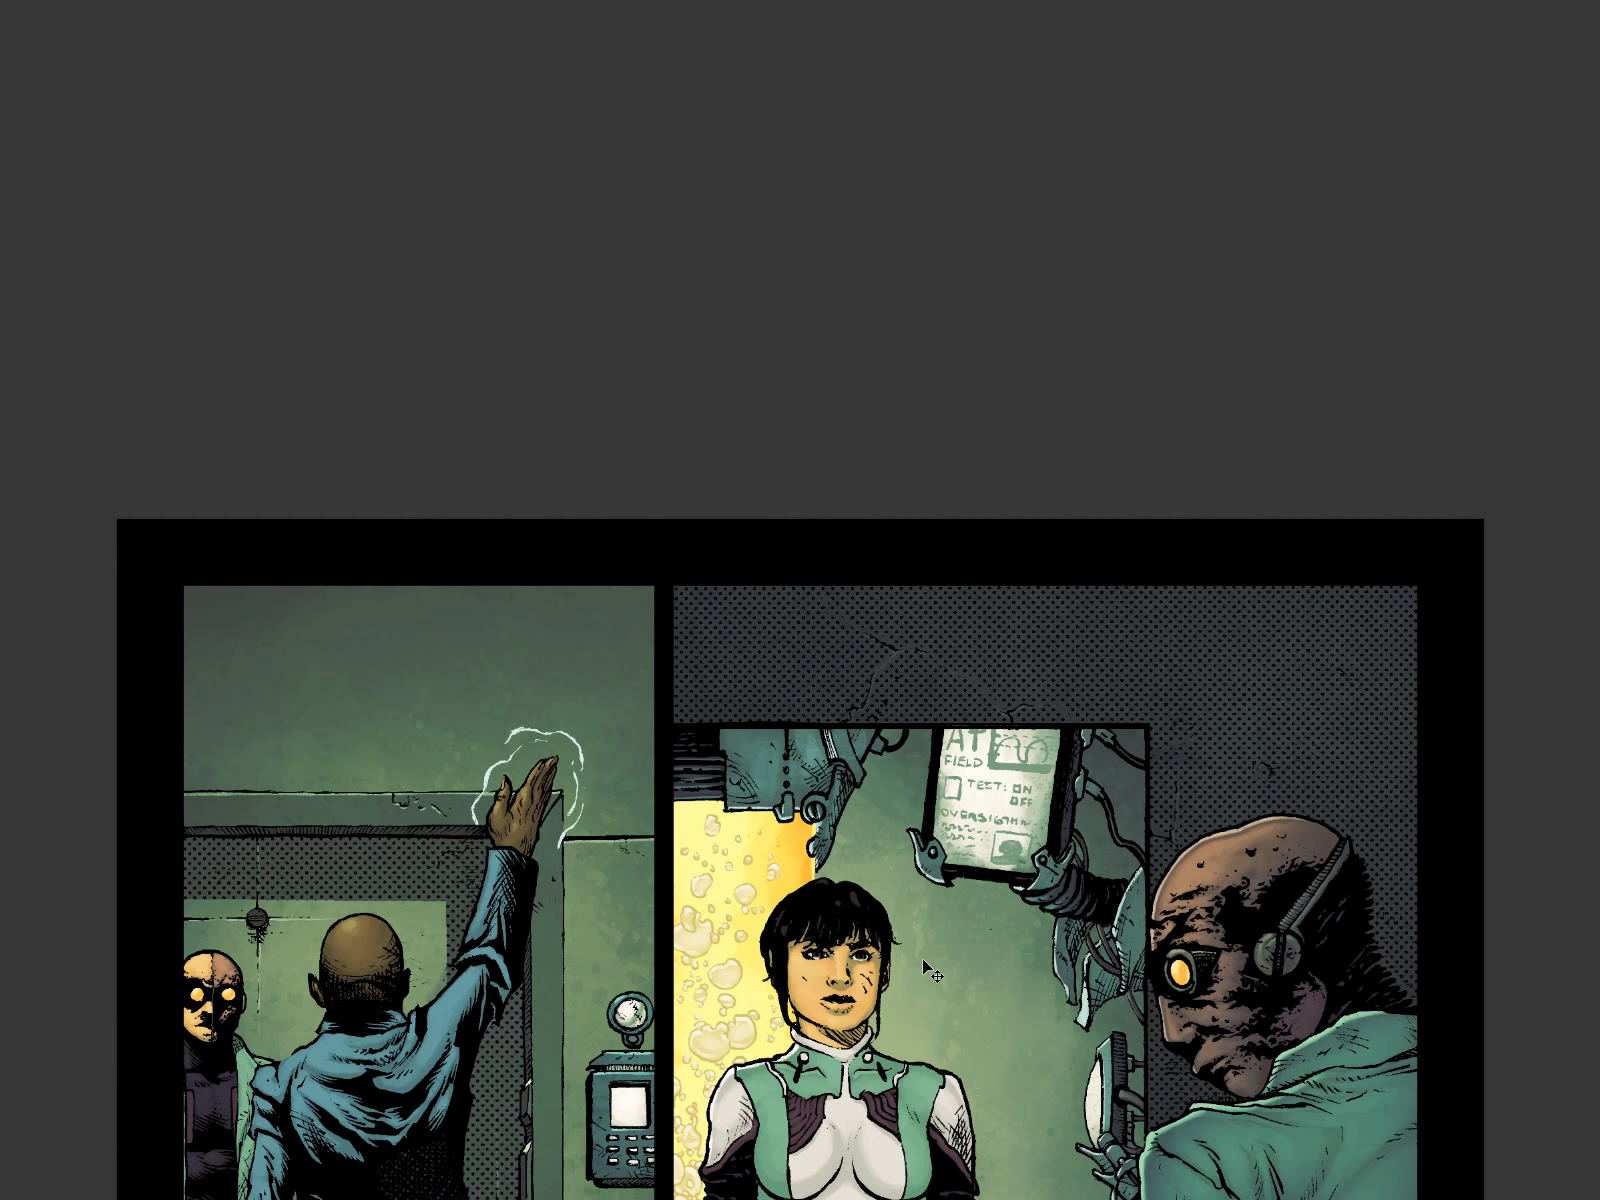
Try a Color Balance of -33, 0, +26 and a Levels midtone of 0.45 on the monitor's lettering.
key(ctrl+b)
drag(1171, 356, 1130, 317)
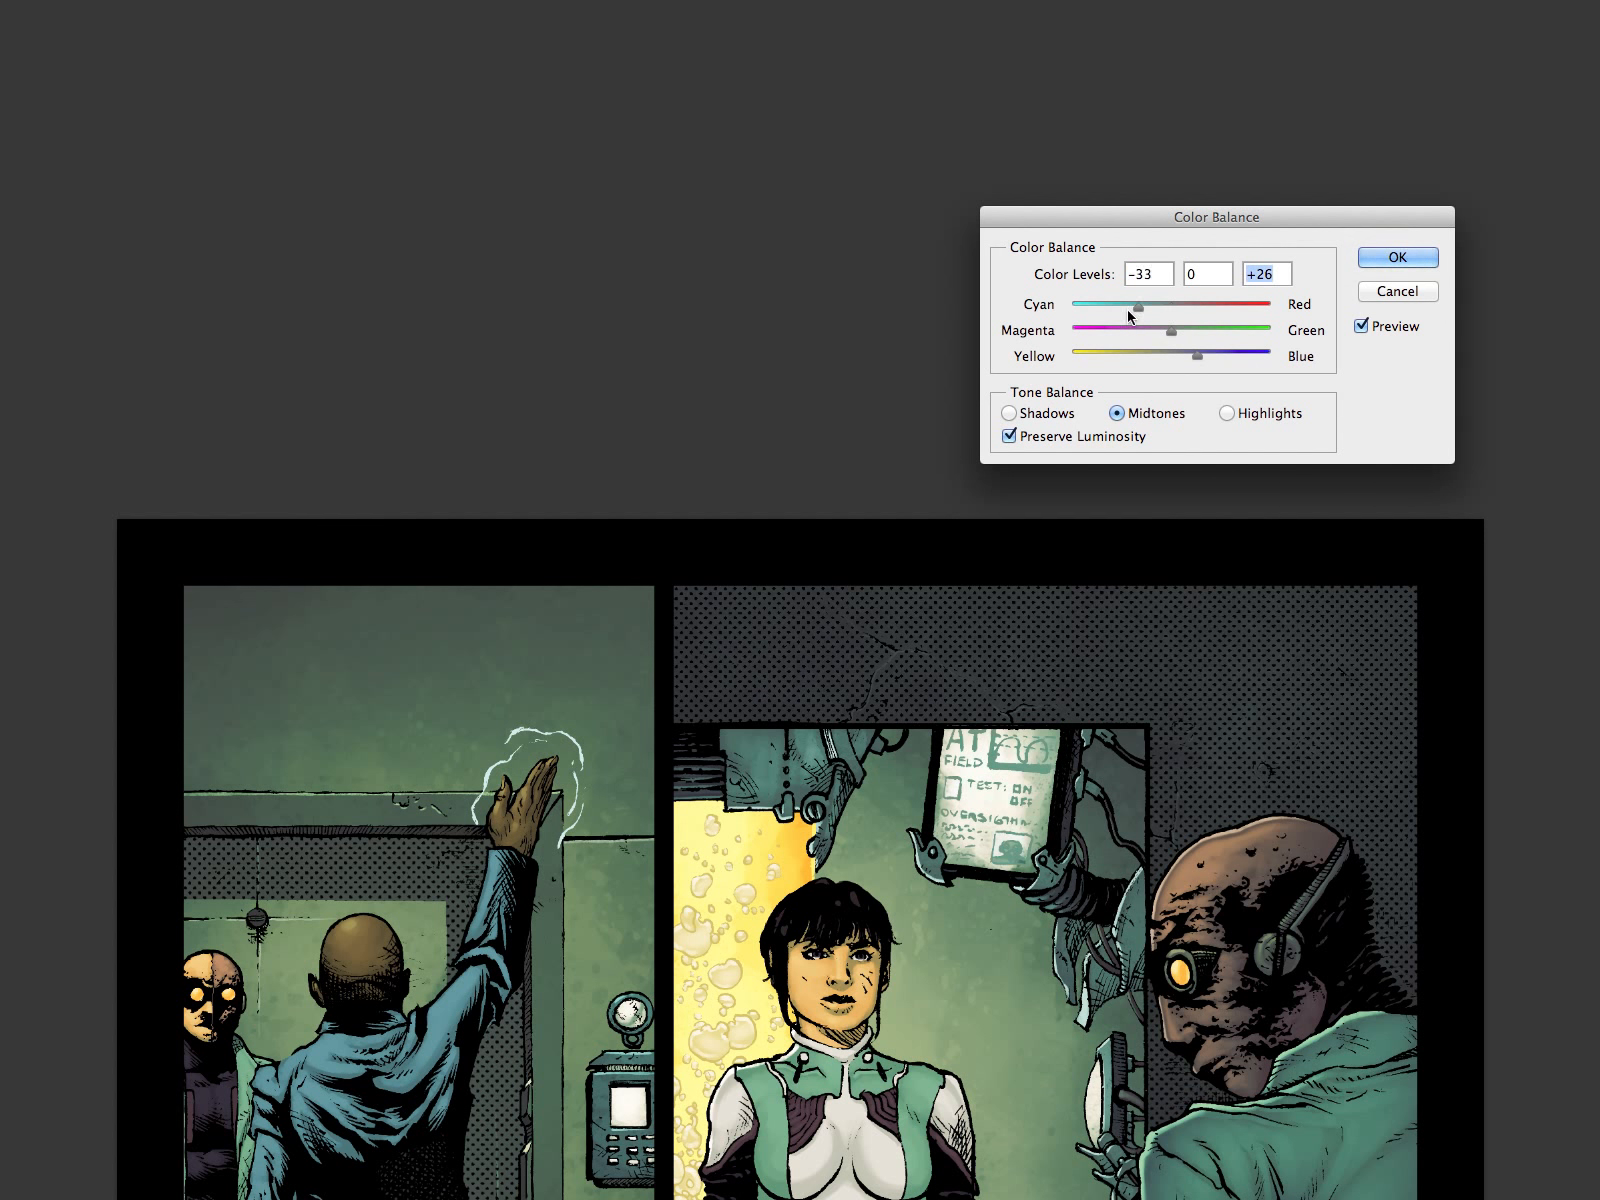
click(1390, 259)
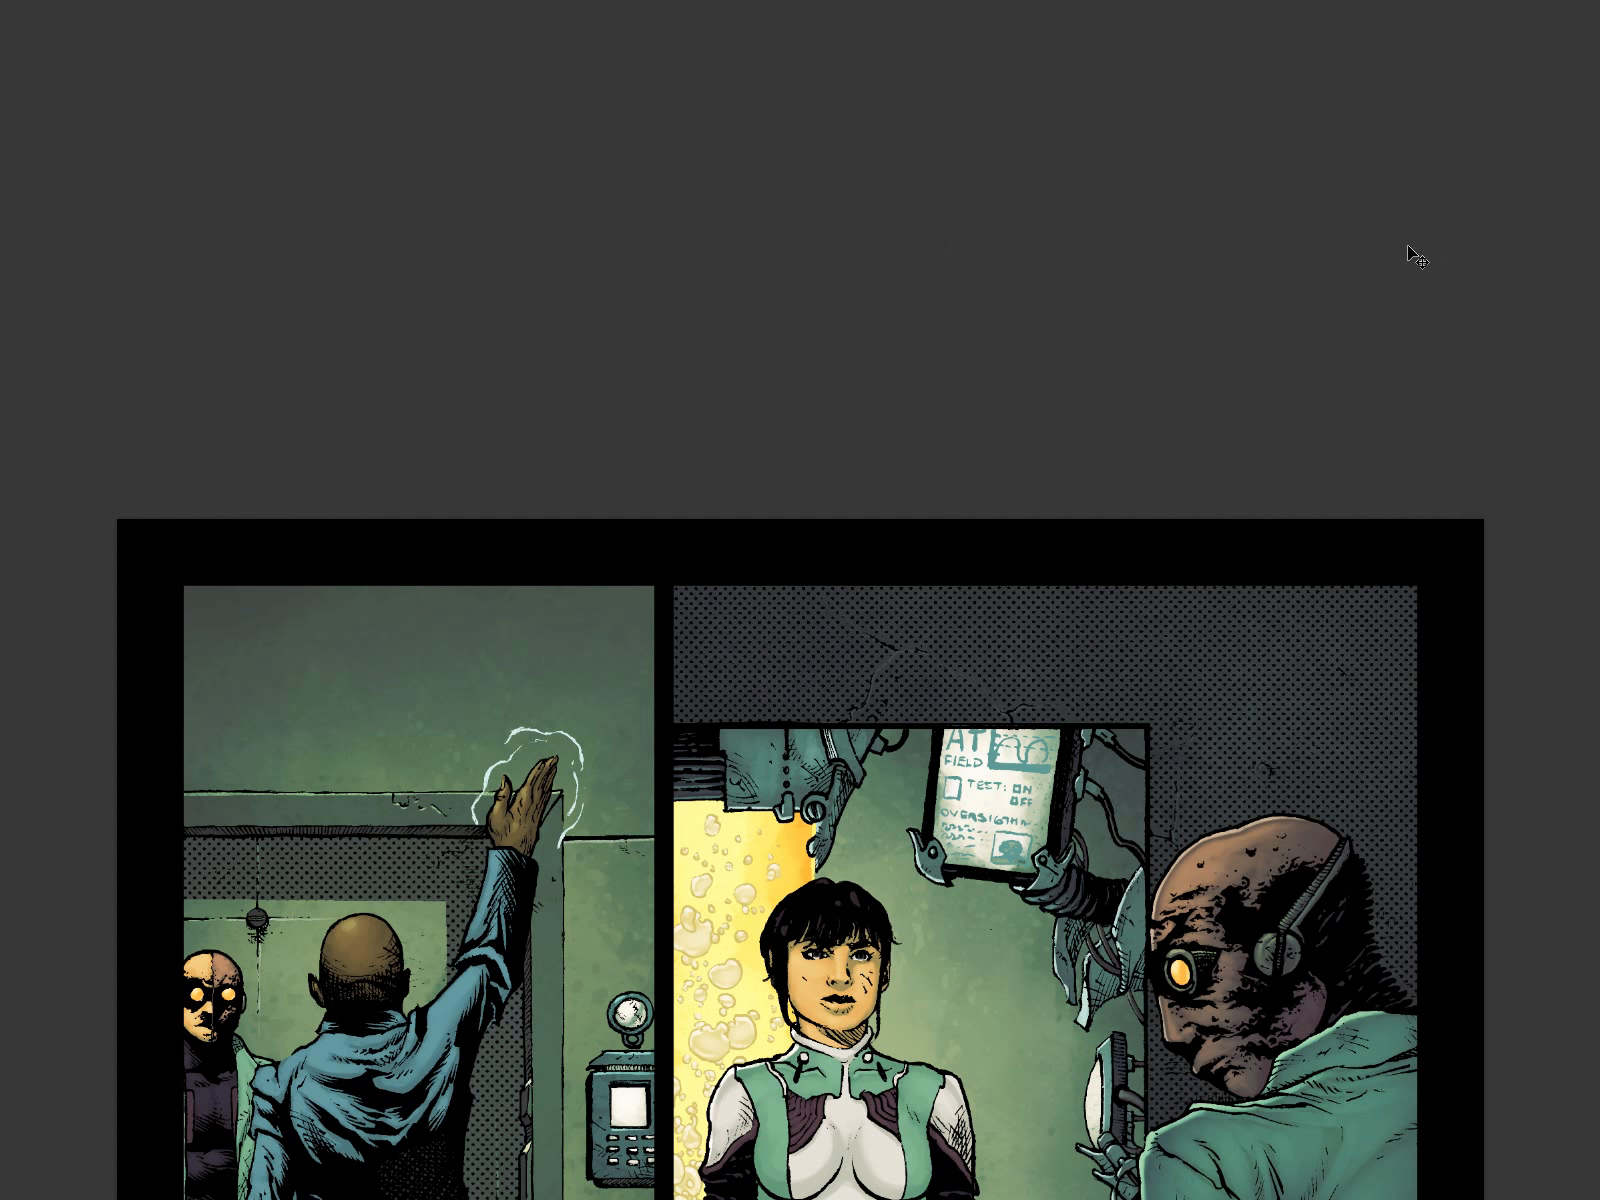
key(ctrl+l)
drag(1293, 303, 1351, 303)
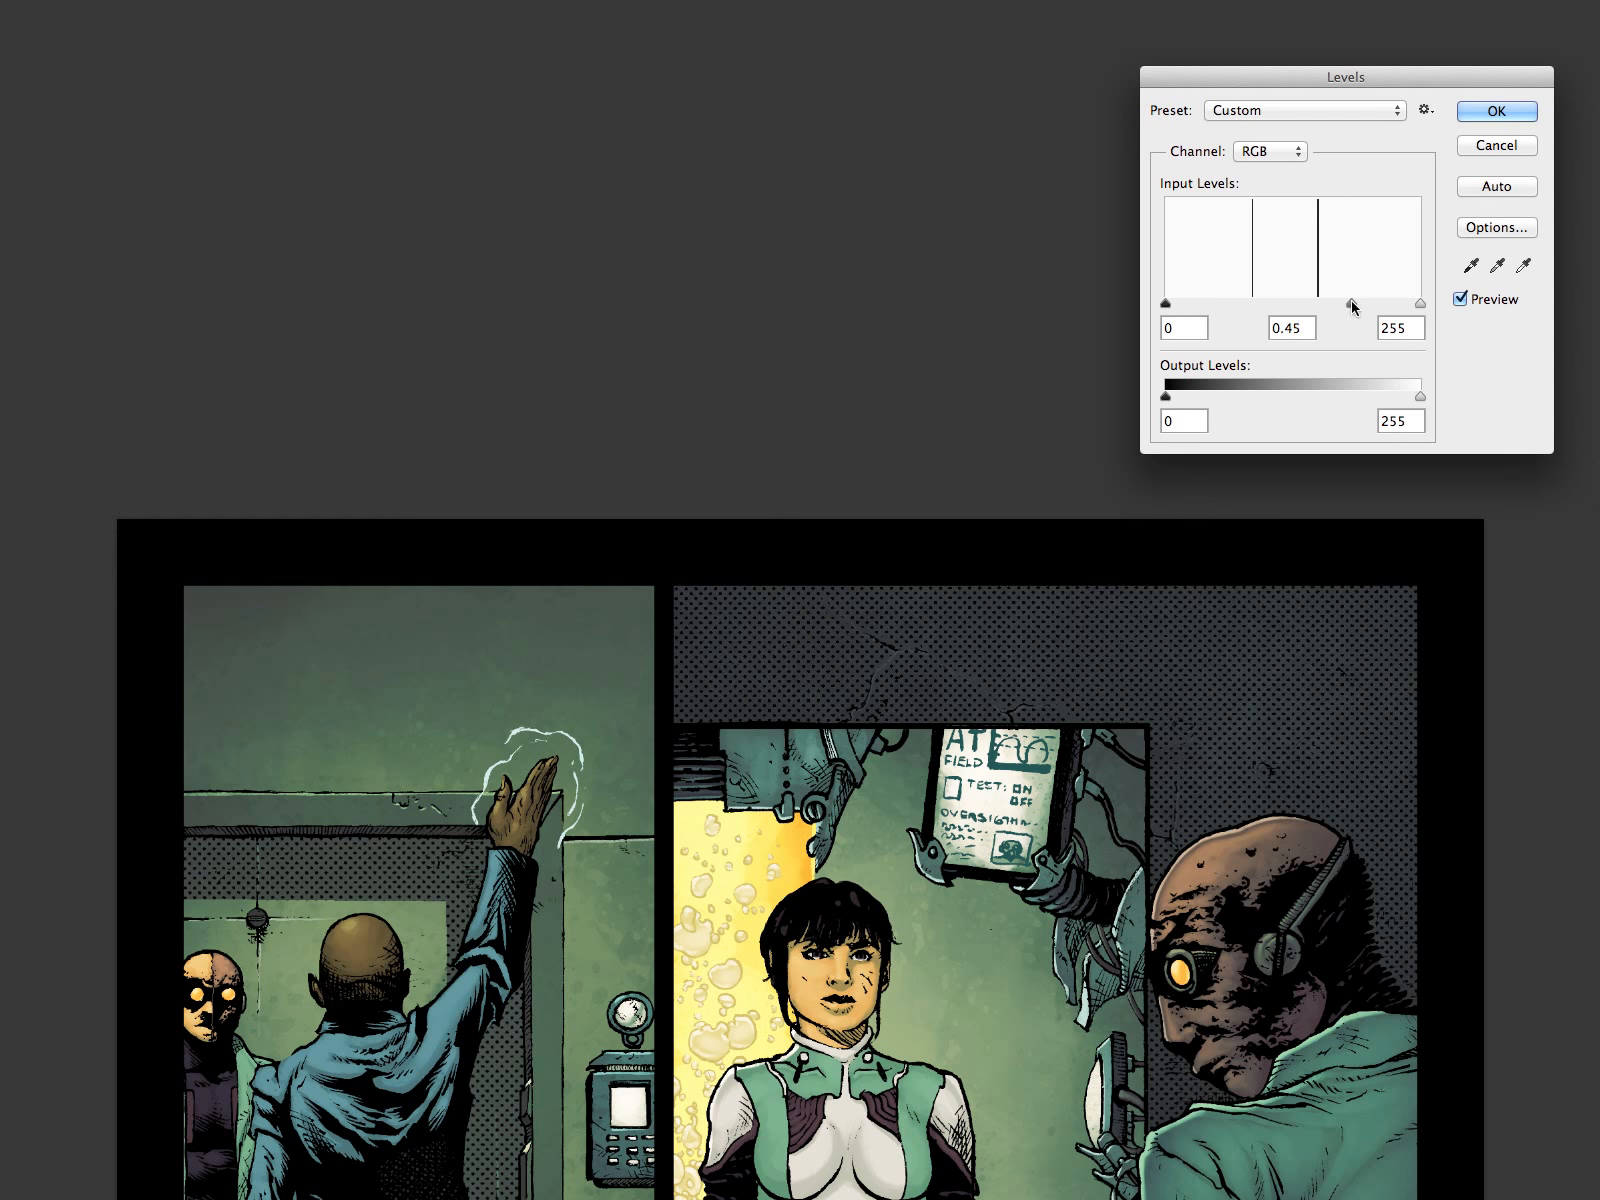
click(1494, 149)
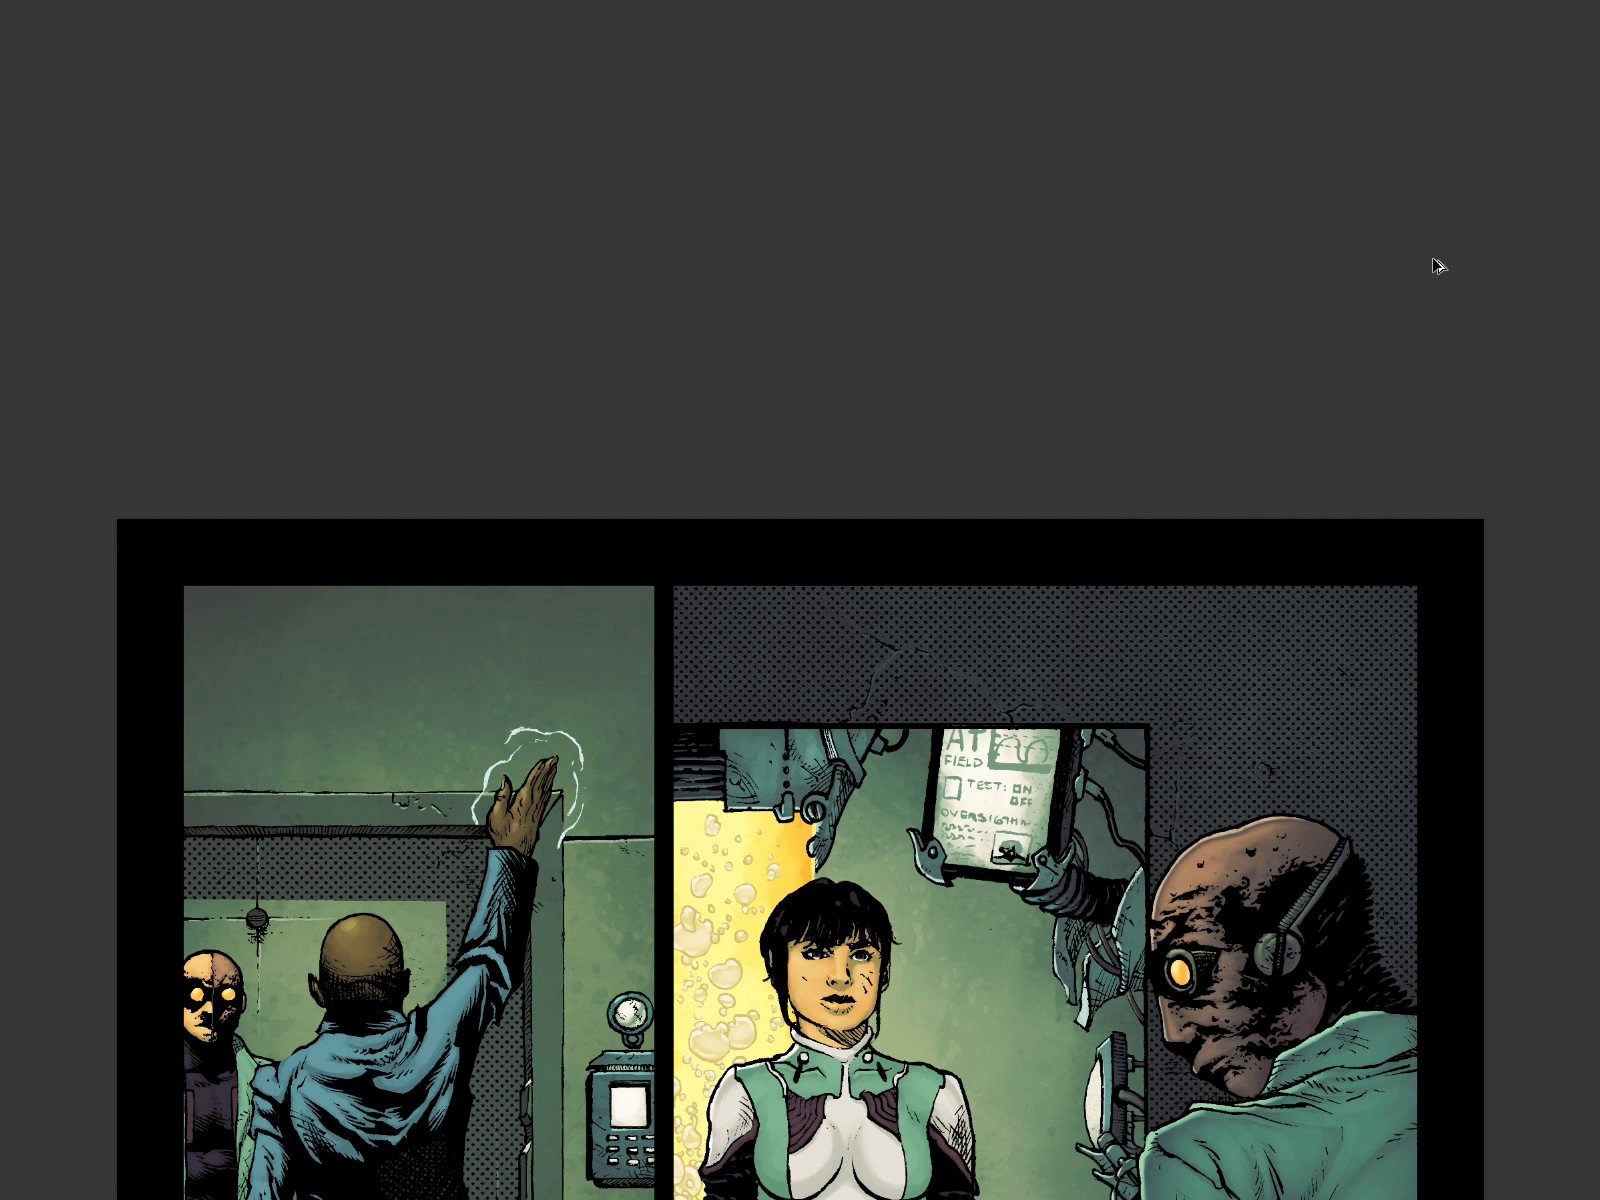
Darken the monitor's green lettering on Layer 4 with a Levels midtone adjustment.
key(f)
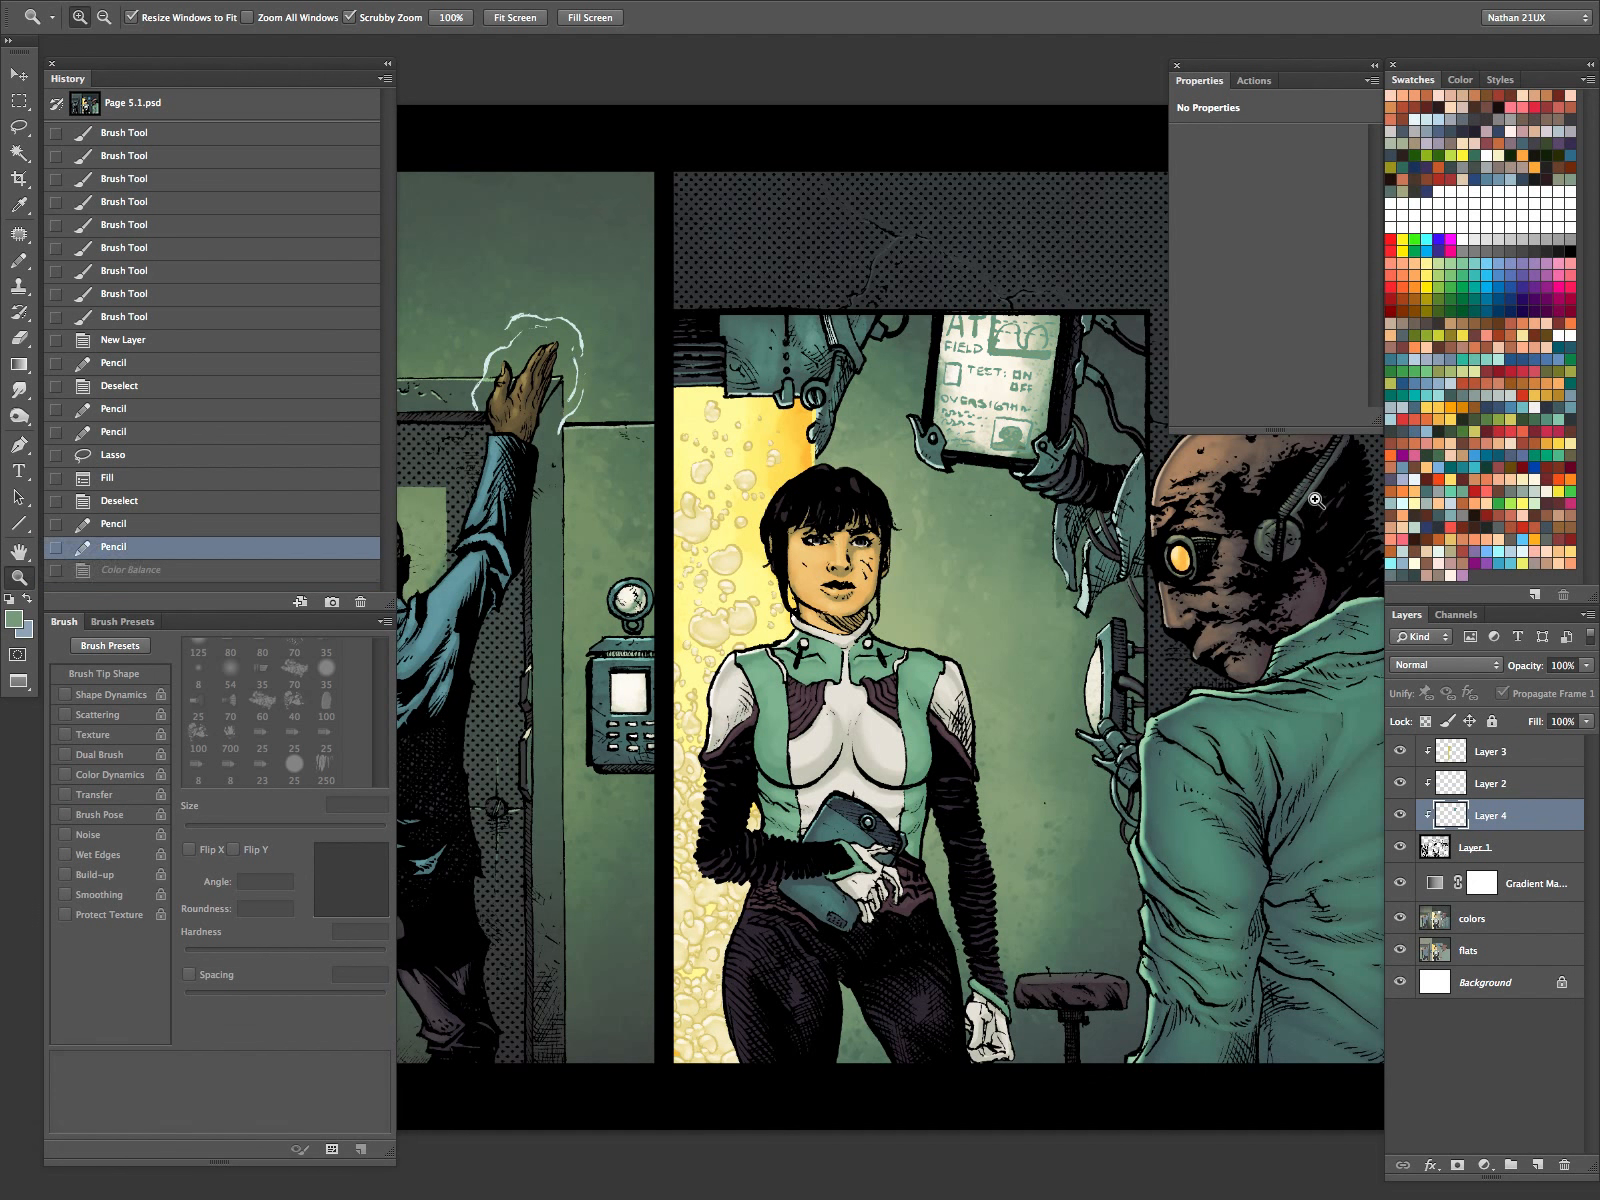
key(f)
key(ctrl+l)
drag(1292, 302, 1342, 302)
click(1496, 111)
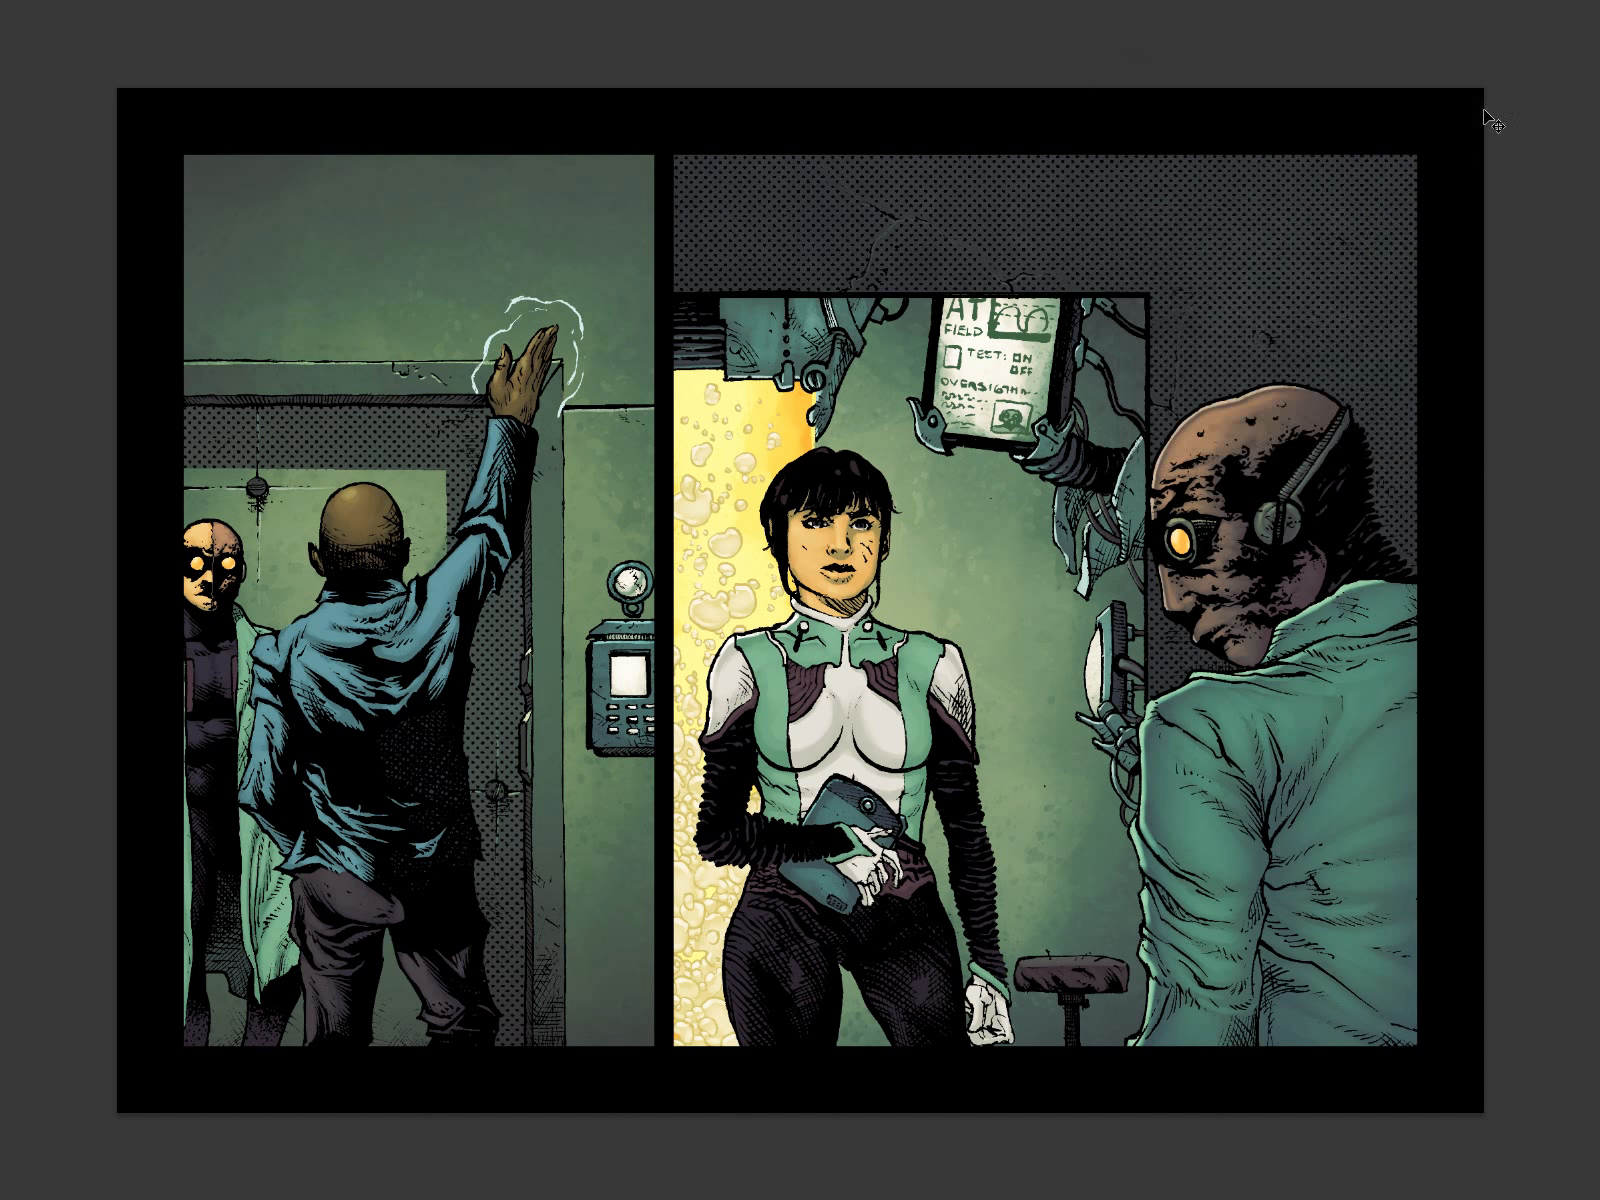
Try shifting the monitor's lettering towards blue with a midtone Color Balance of -87, -63, +93.
key(ctrl+b)
drag(1282, 224, 1221, 670)
drag(1113, 755, 1026, 757)
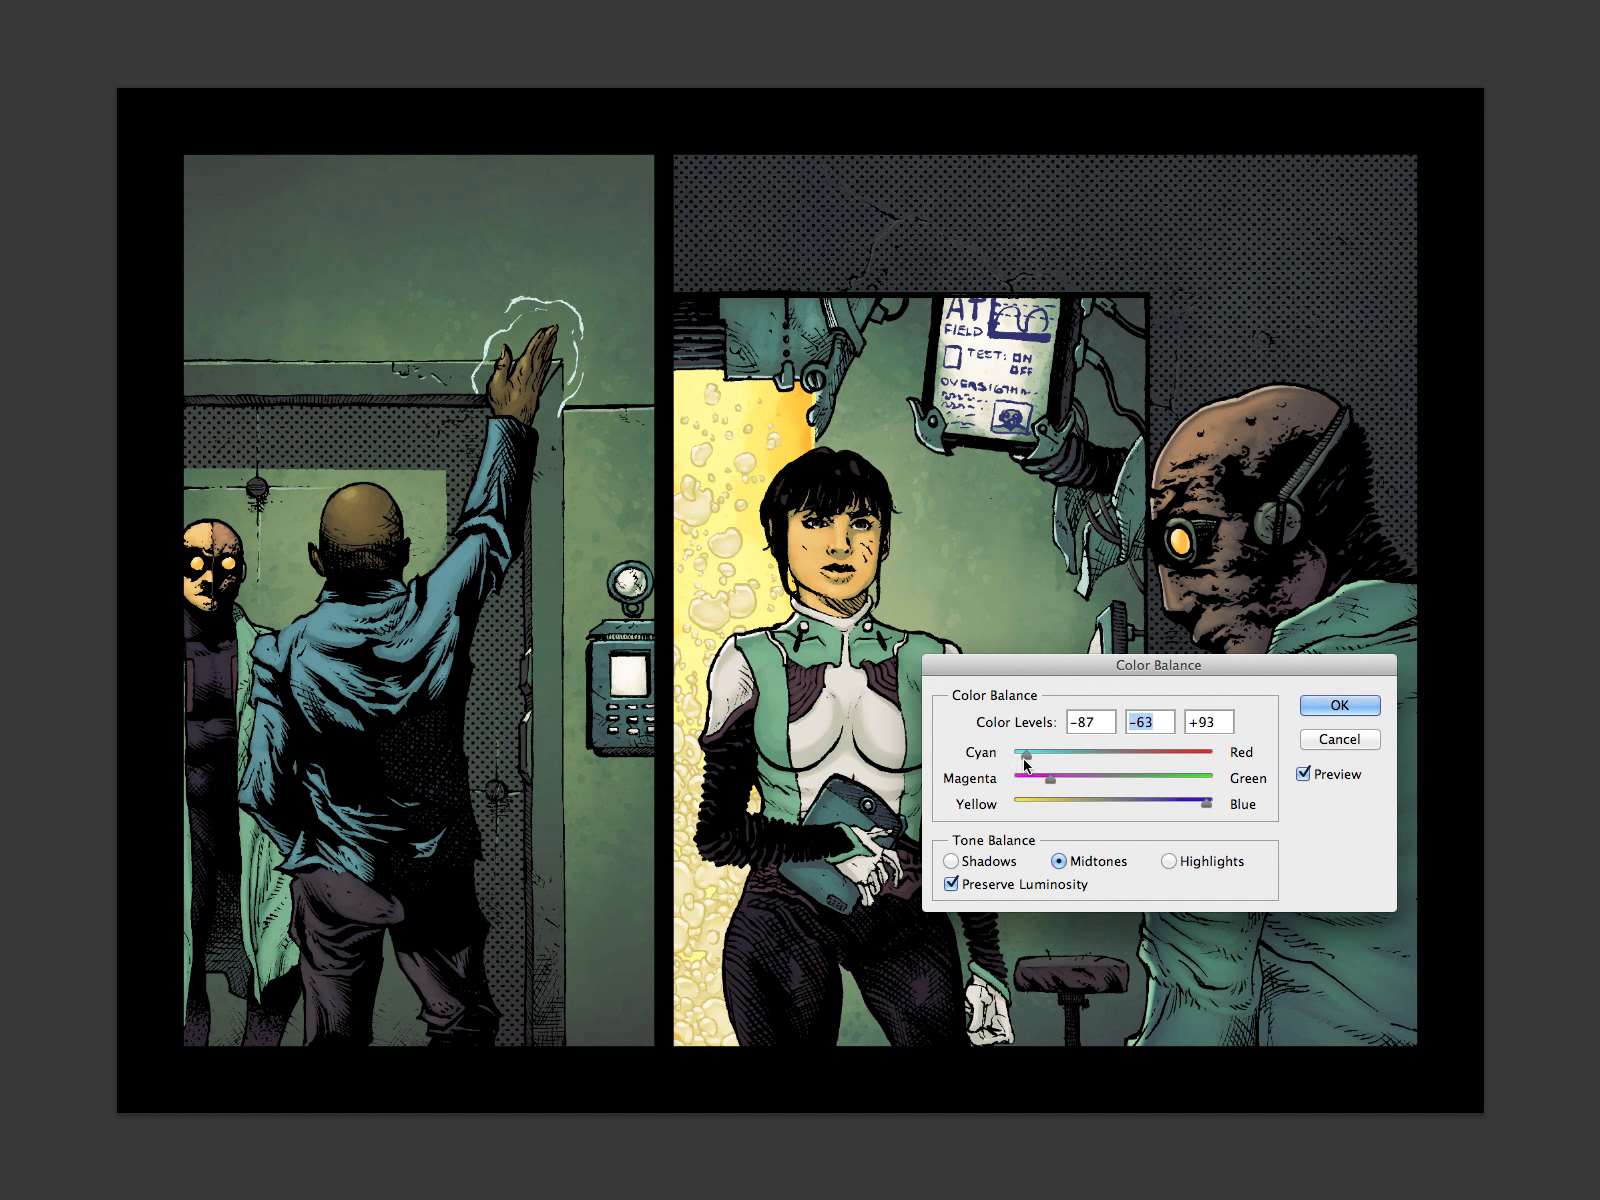
click(1330, 706)
key(Tab)
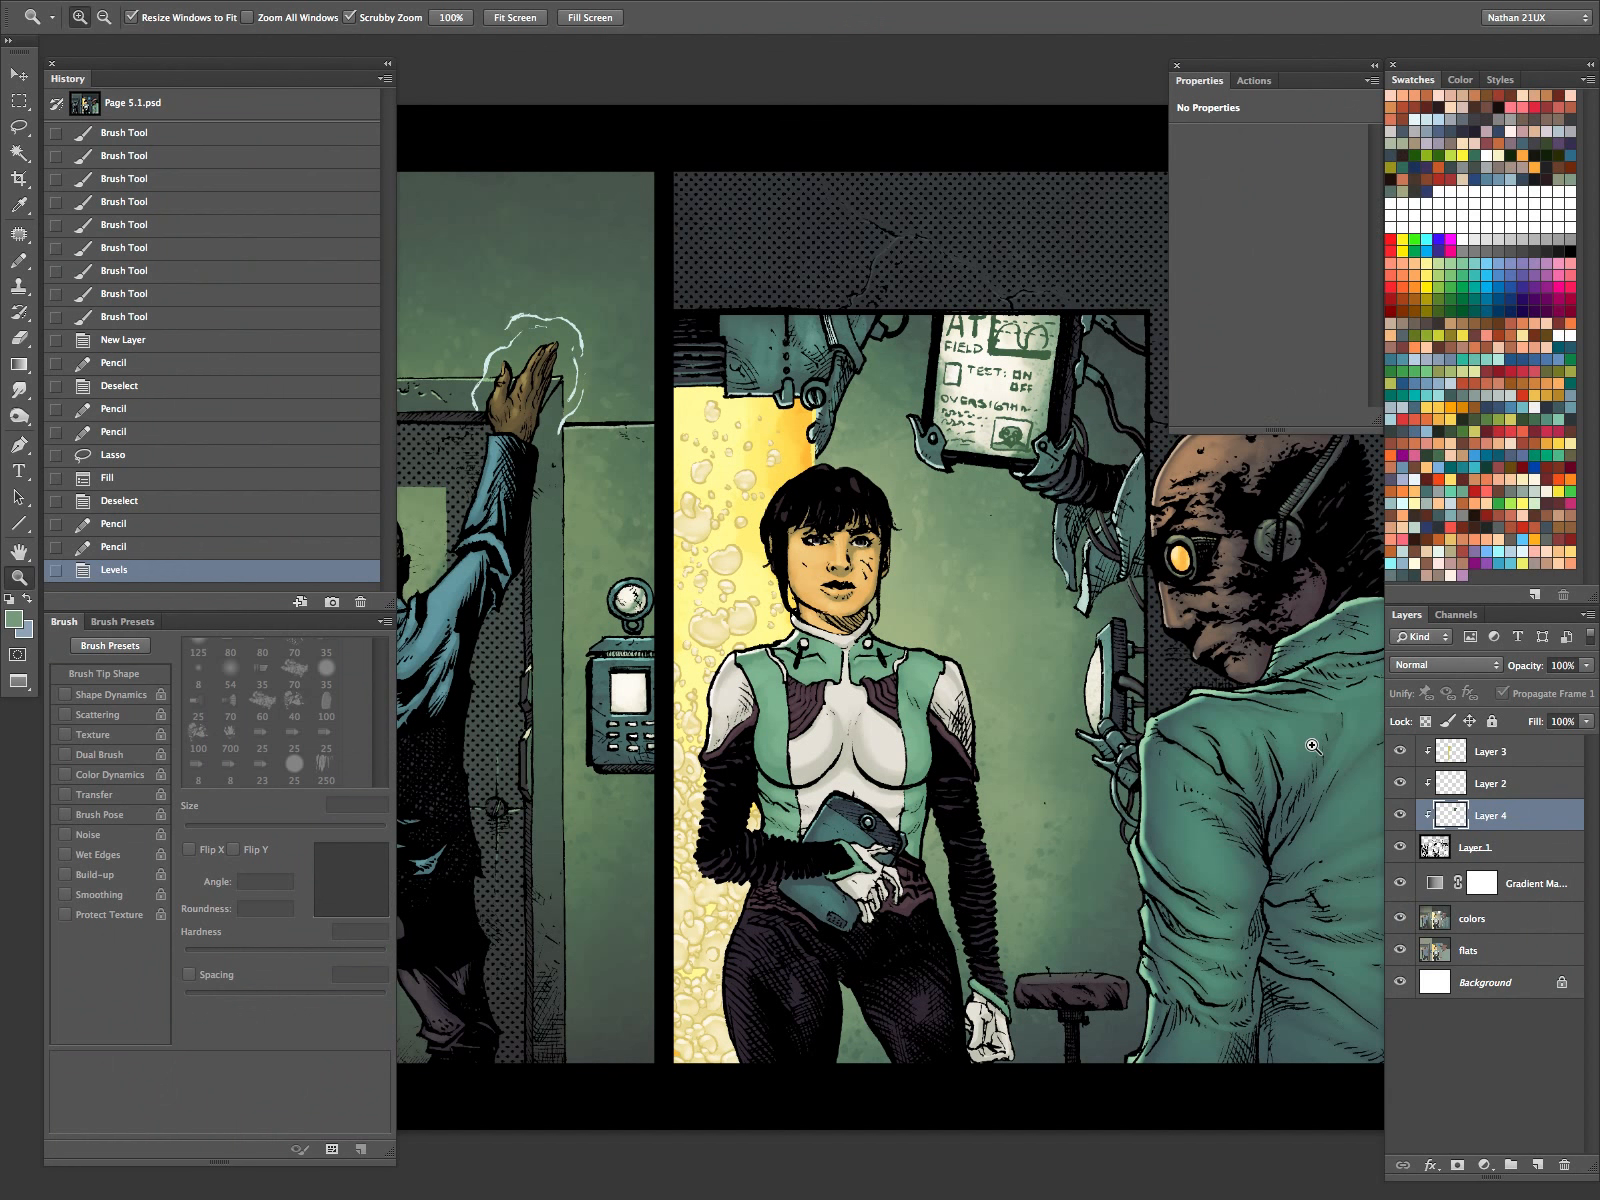
Lock Layer 4's transparent pixels and reset the foreground and background colours to black and white.
click(1425, 721)
click(1487, 548)
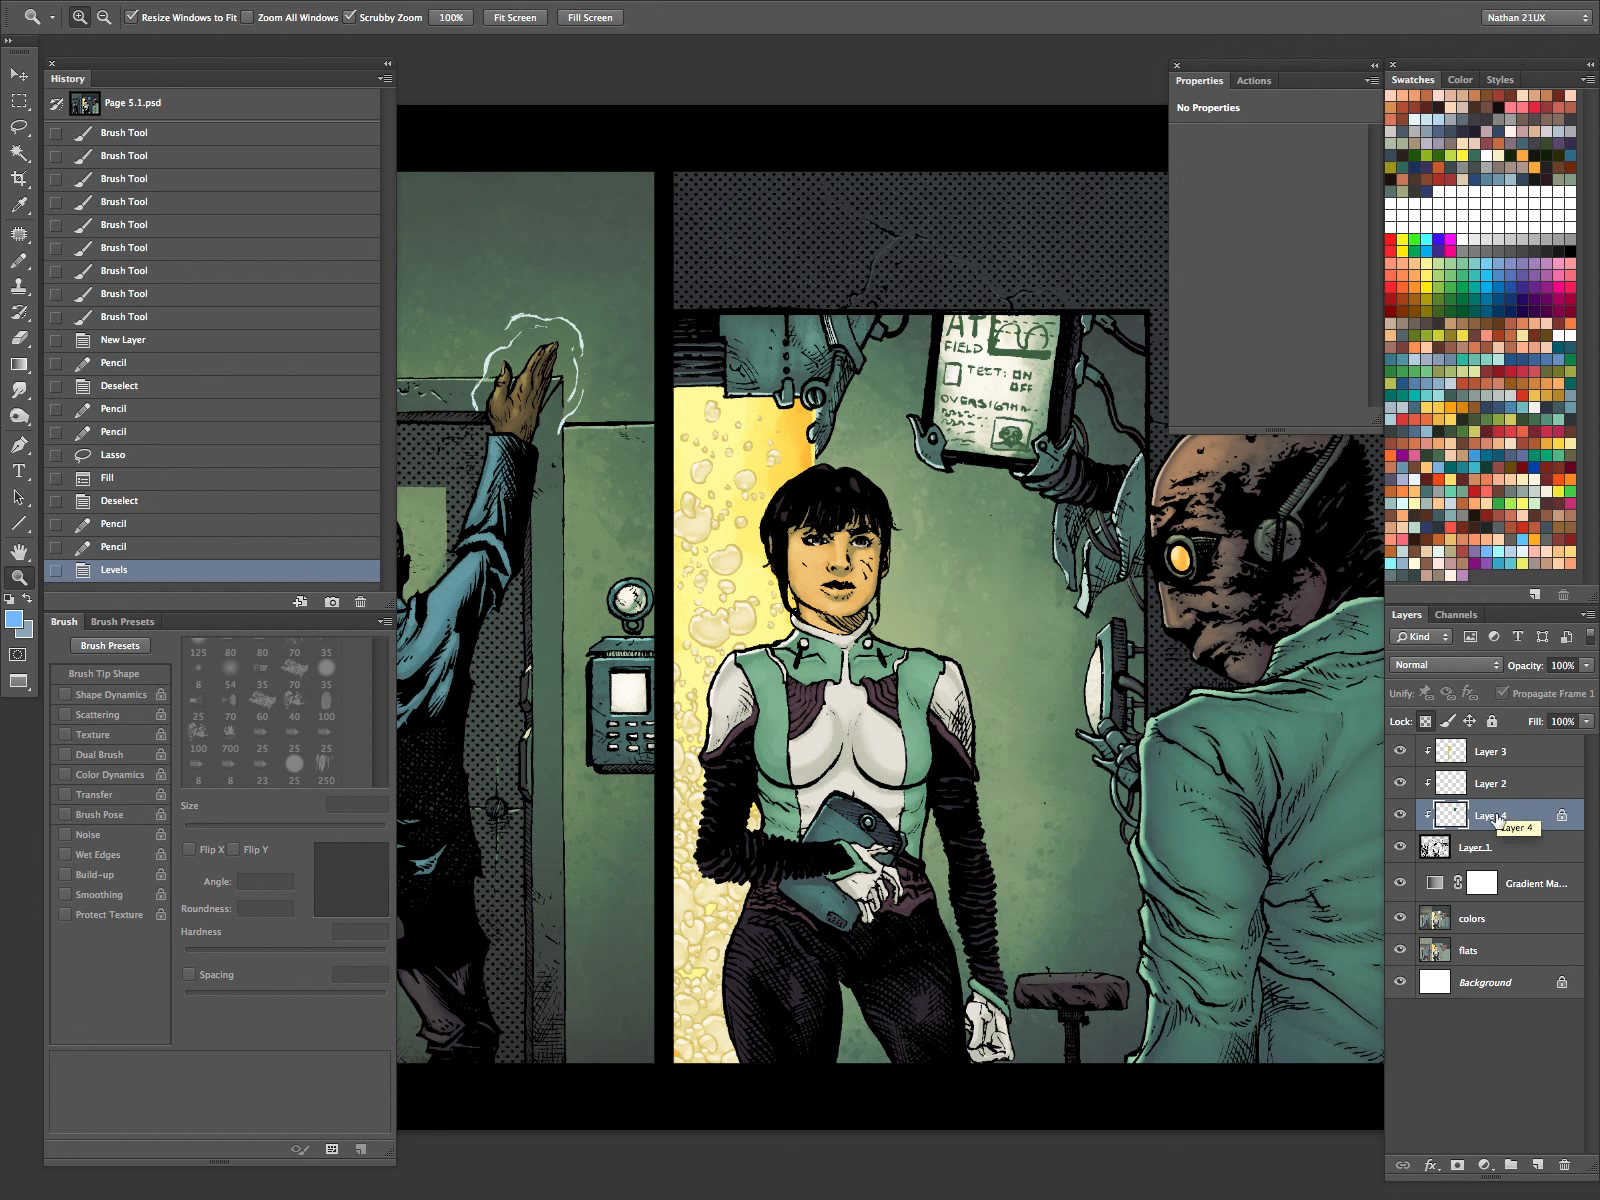
key(d)
key(Tab)
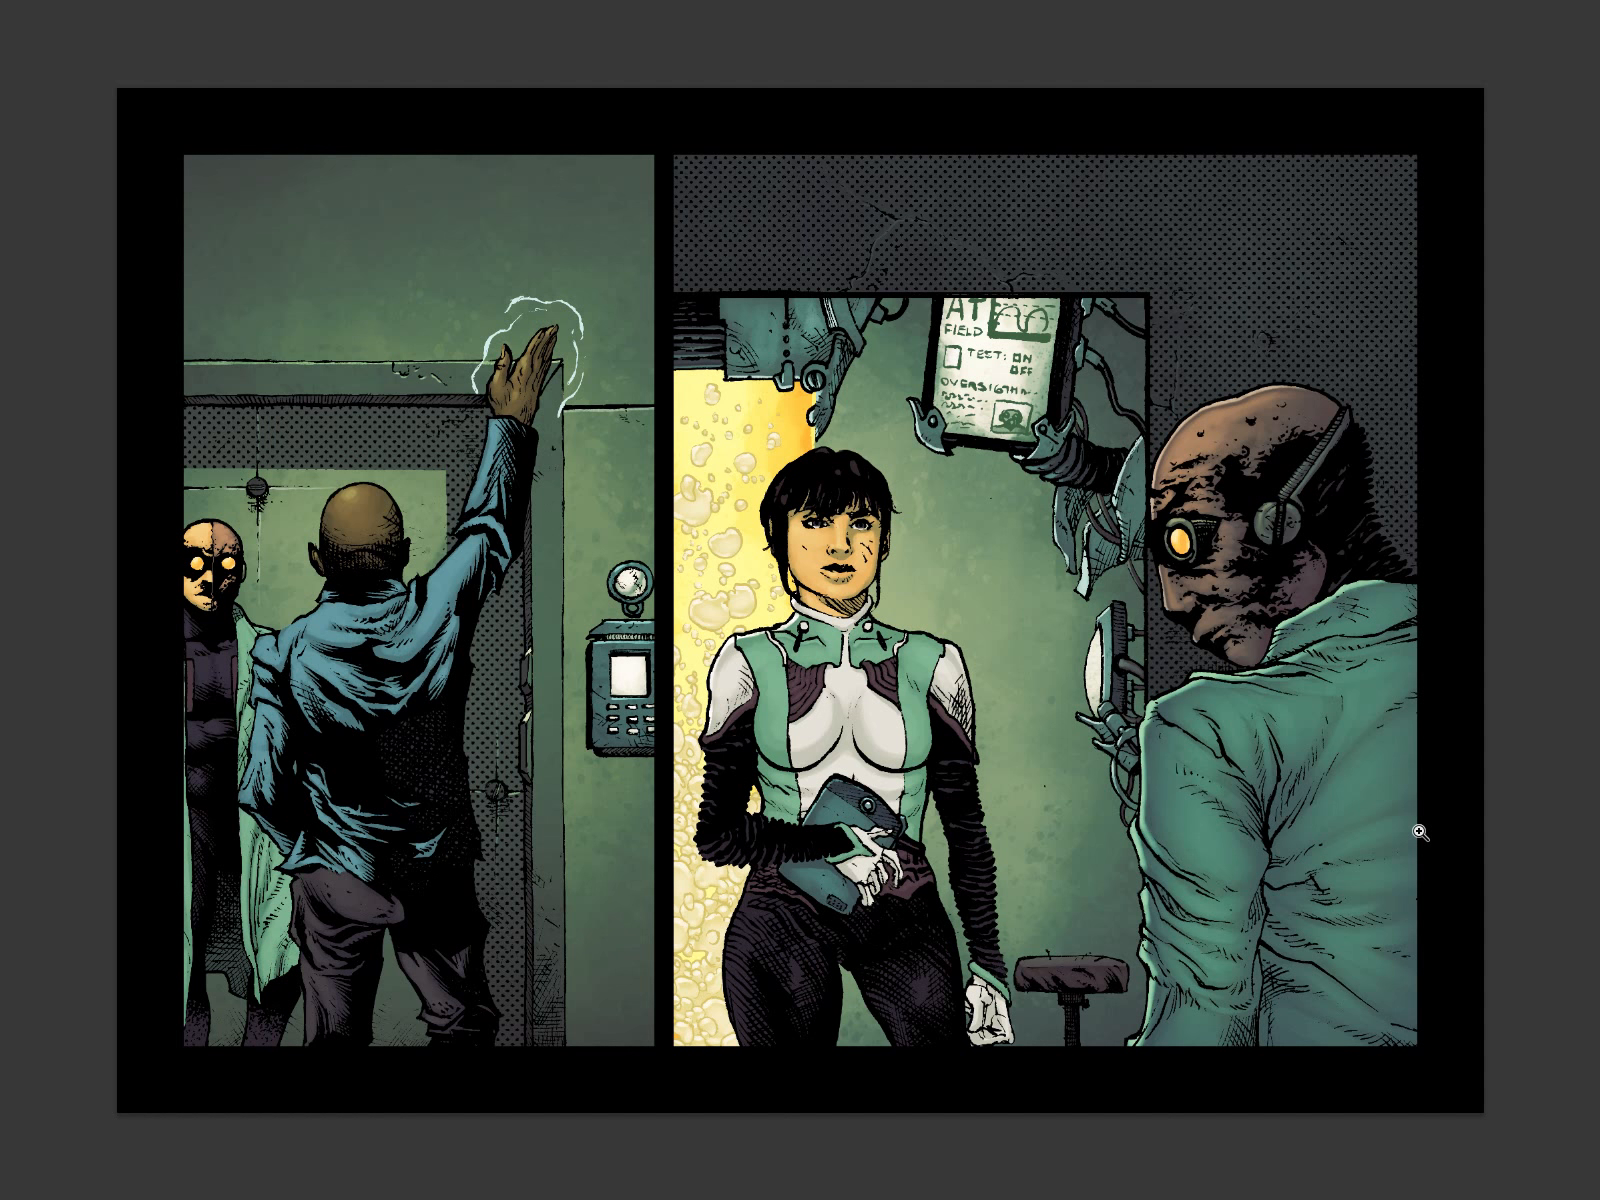
key(Tab)
Add a new layer above Layer 3 and set its blending mode to Lighten.
click(1455, 752)
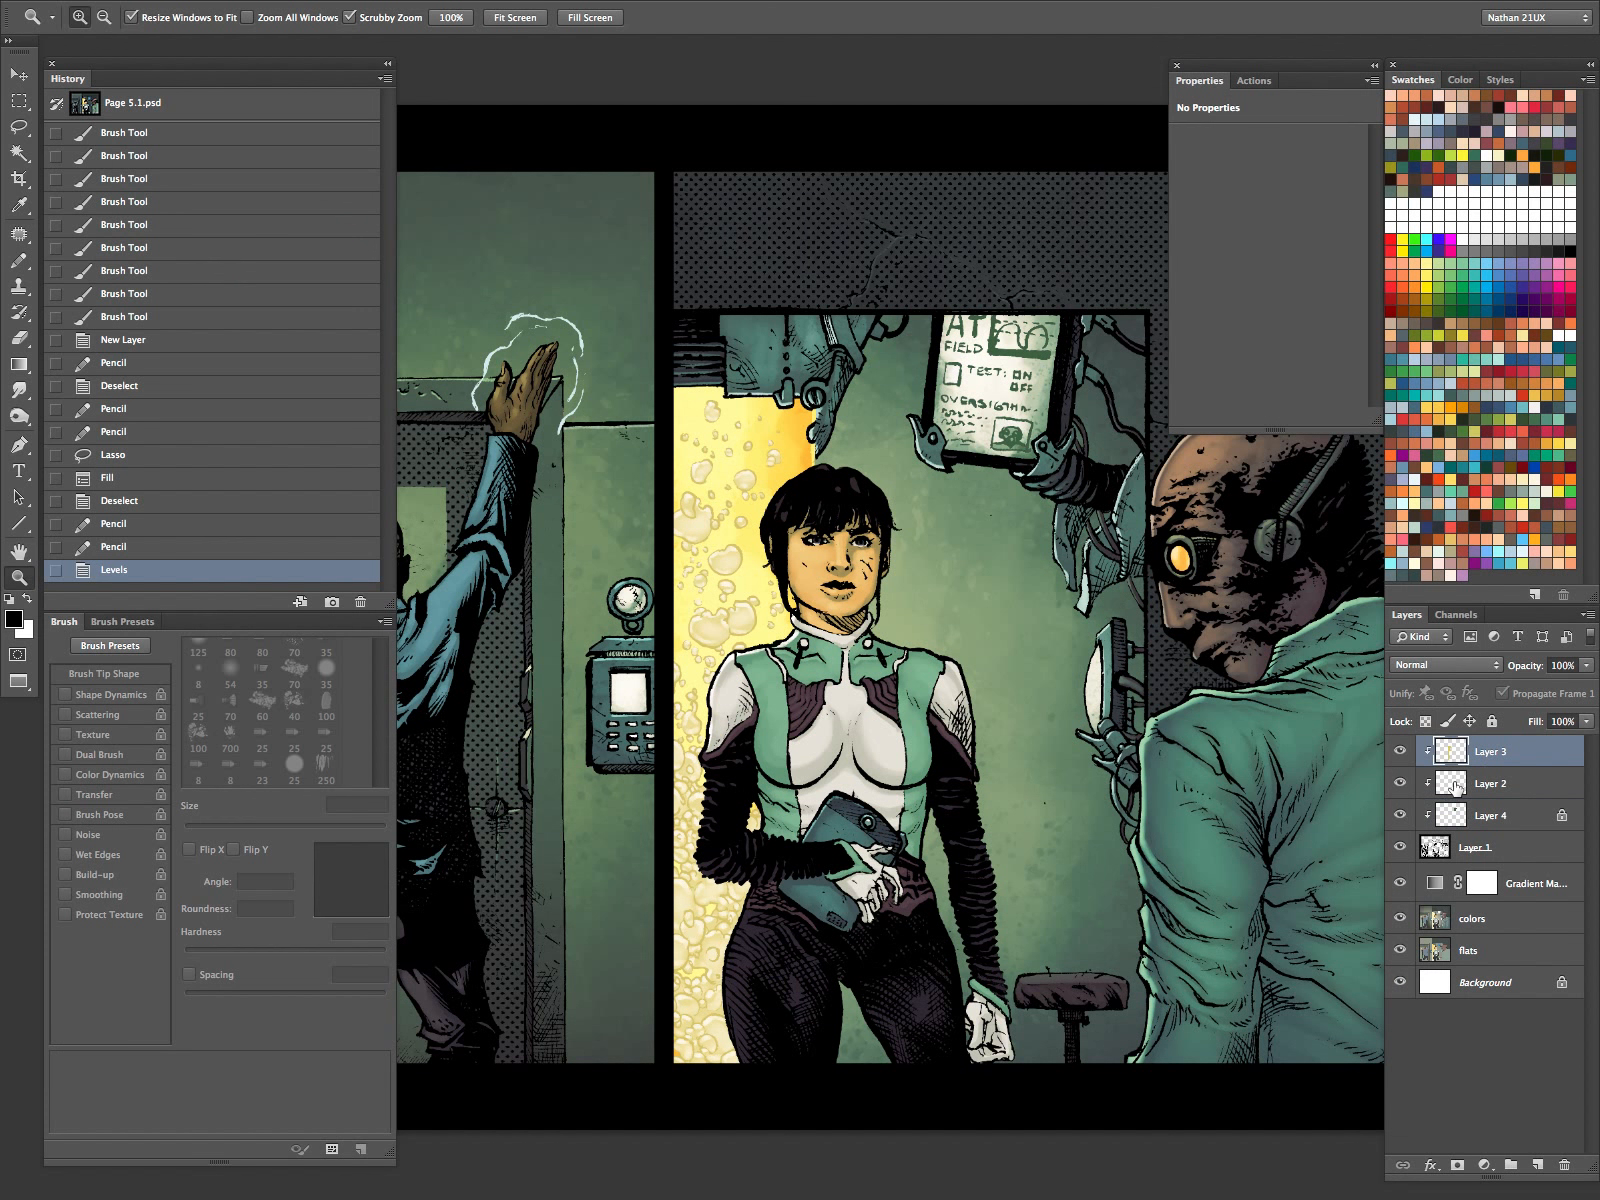
key(super+shift+n)
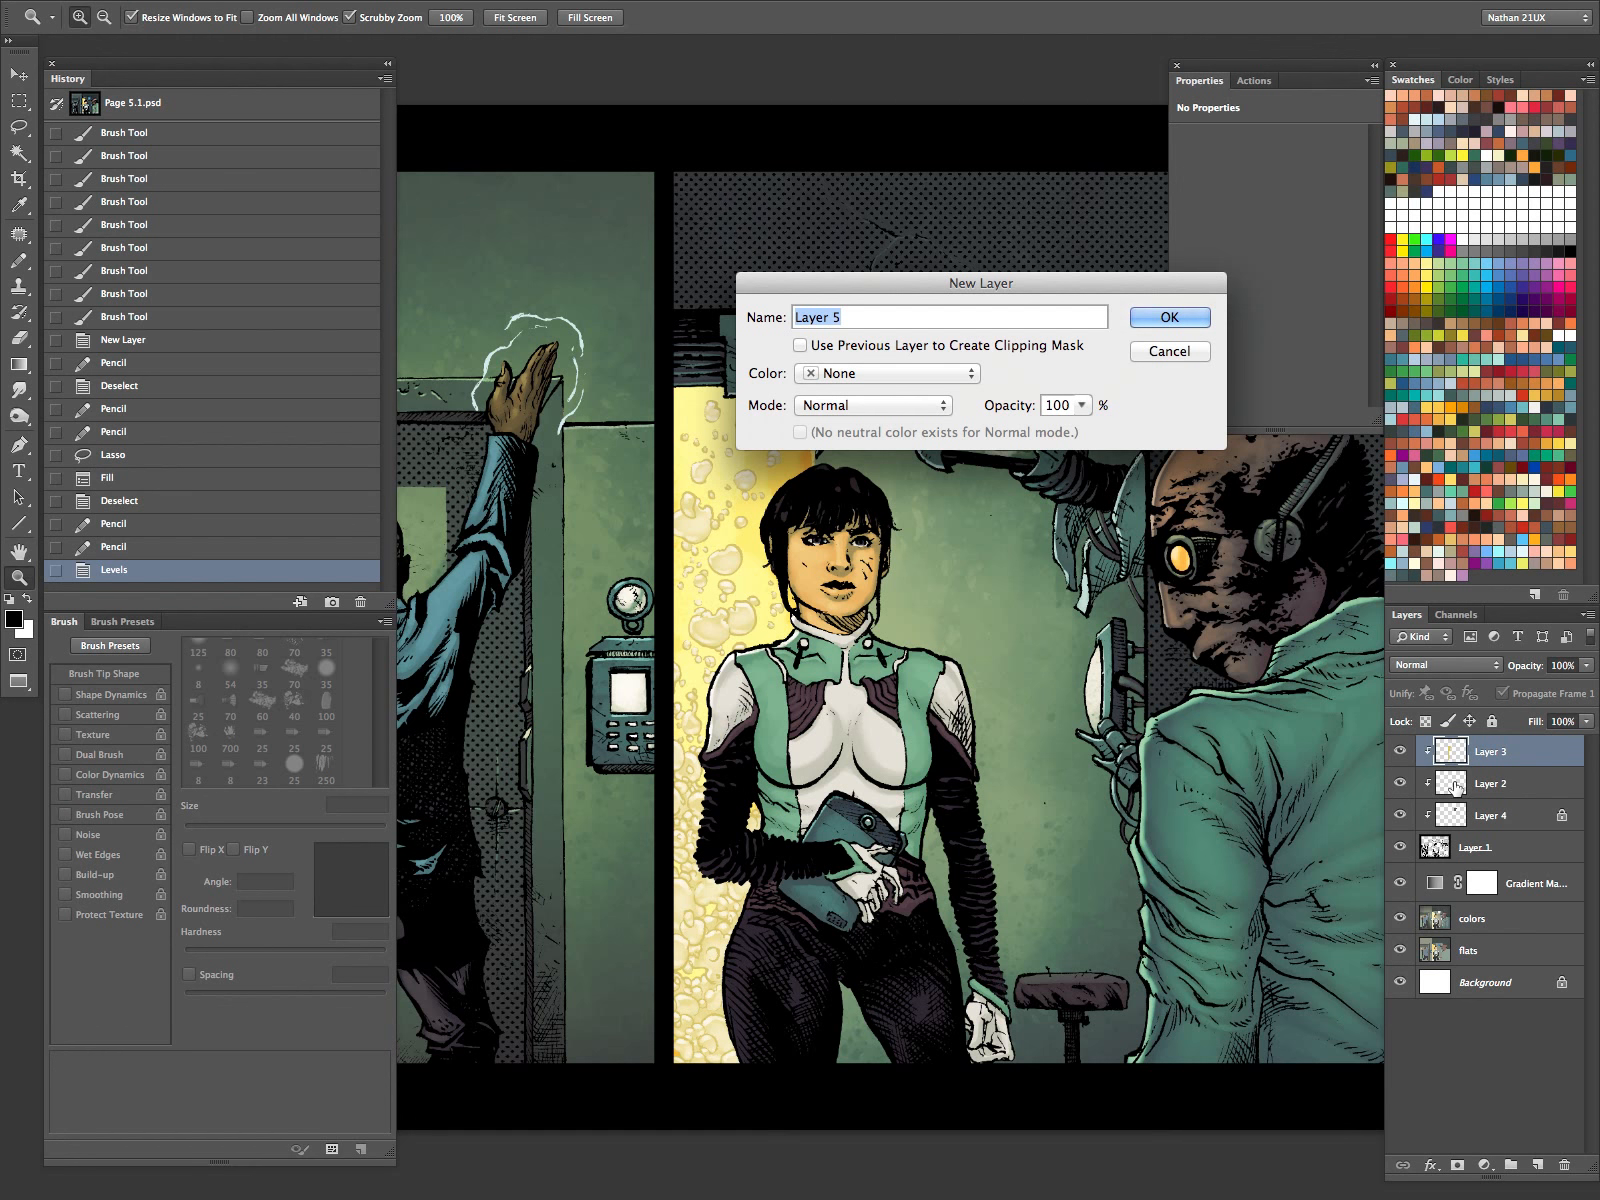
key(Return)
click(1490, 668)
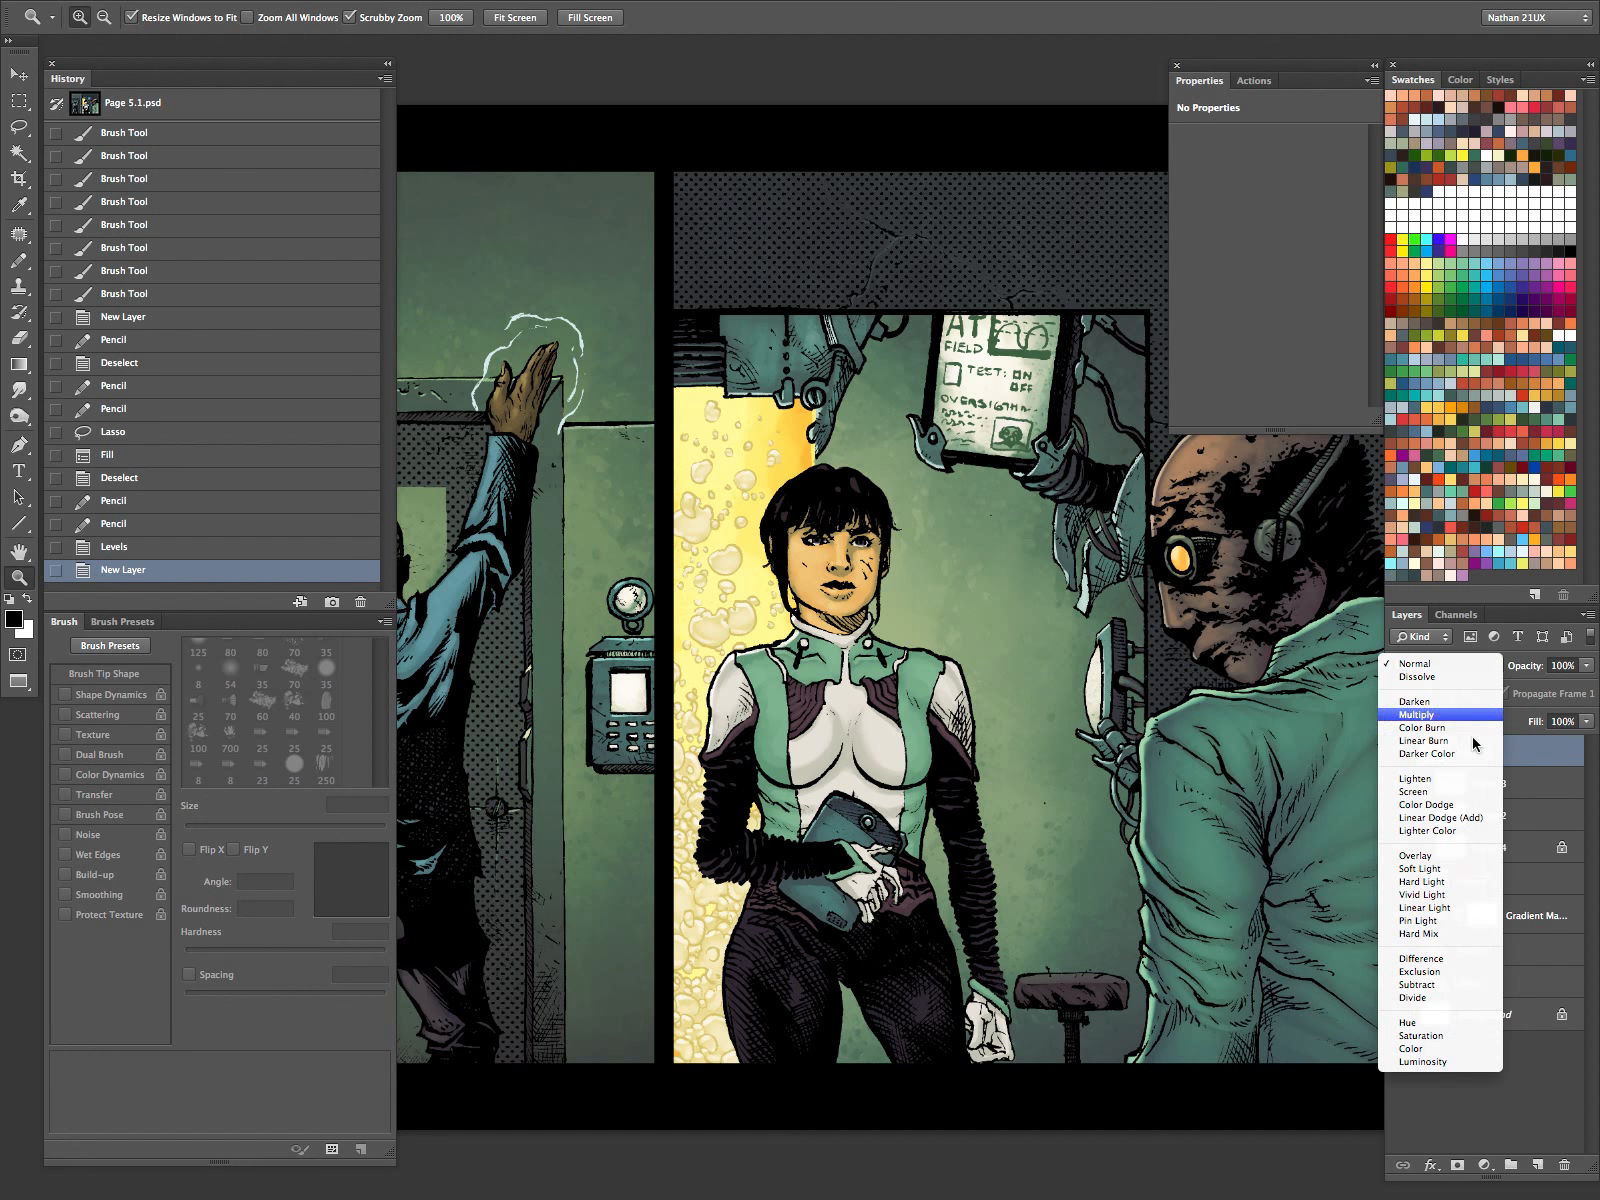
click(1430, 777)
Set the foreground to a light orange swatch and load the soft brush preset for the Brush tool.
drag(1191, 689, 1075, 755)
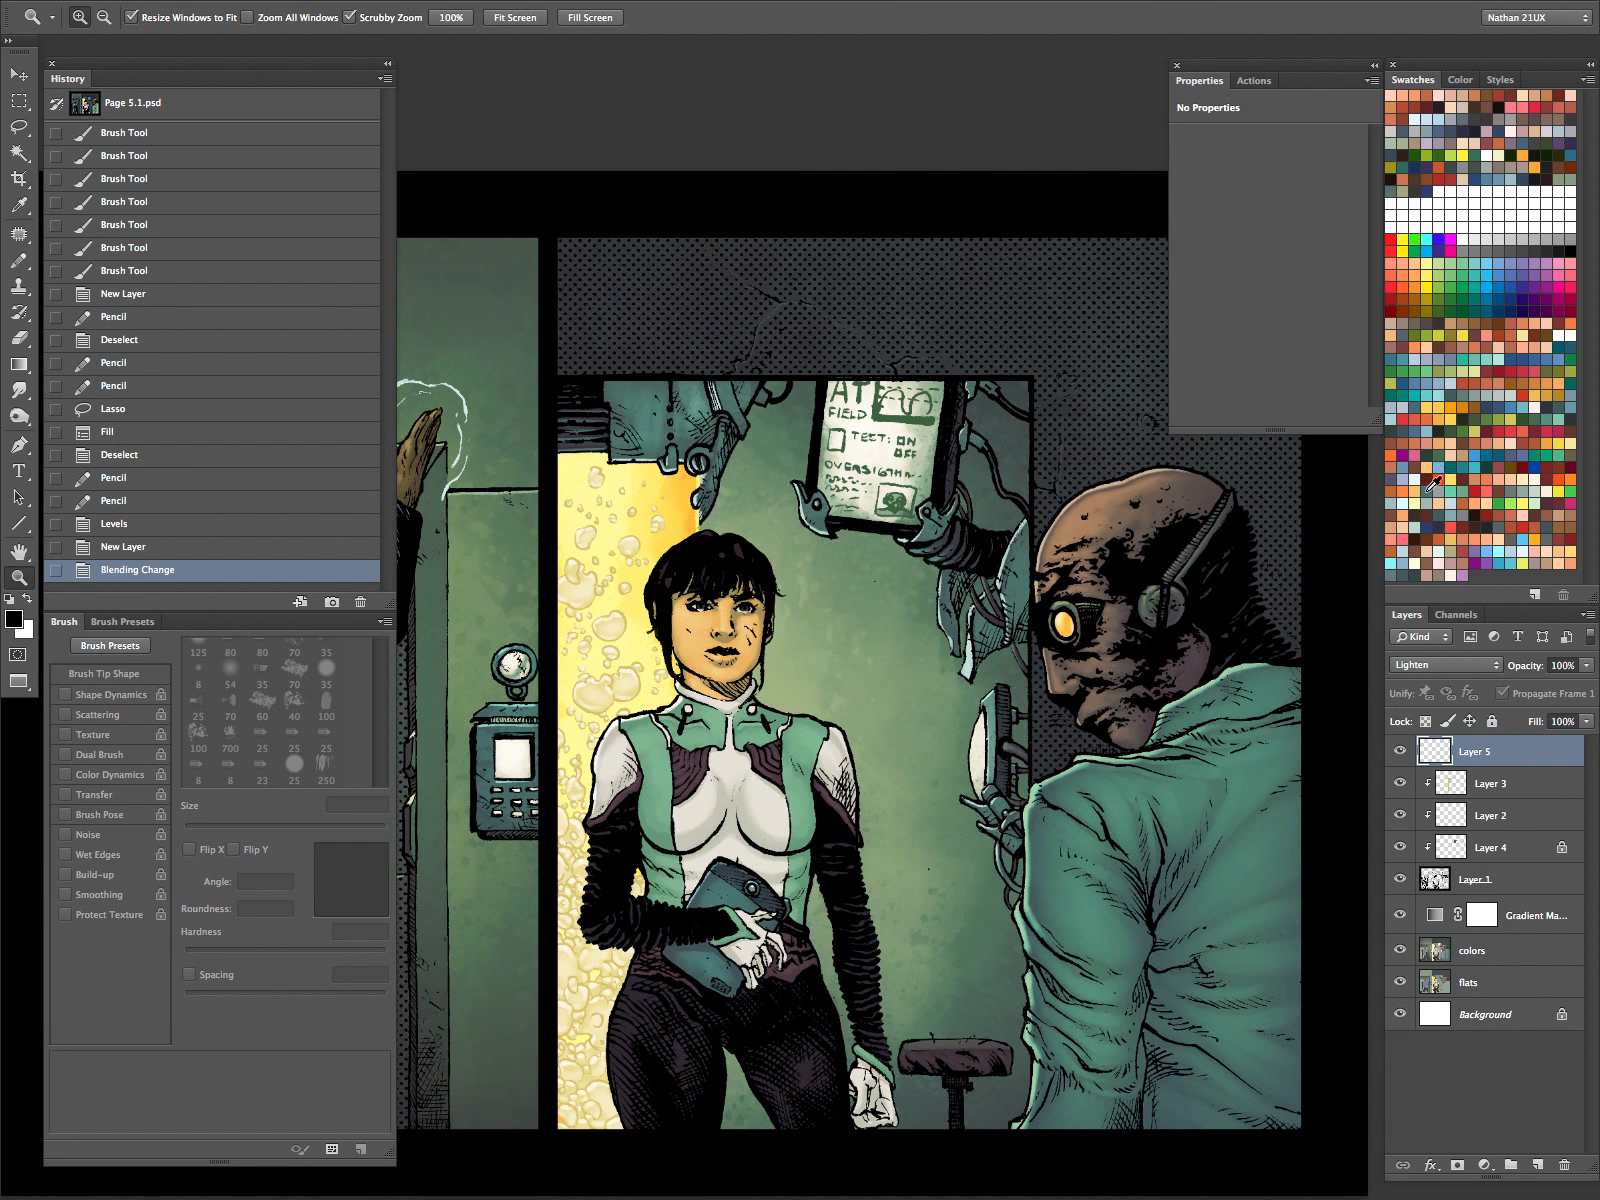
click(1417, 489)
key(b)
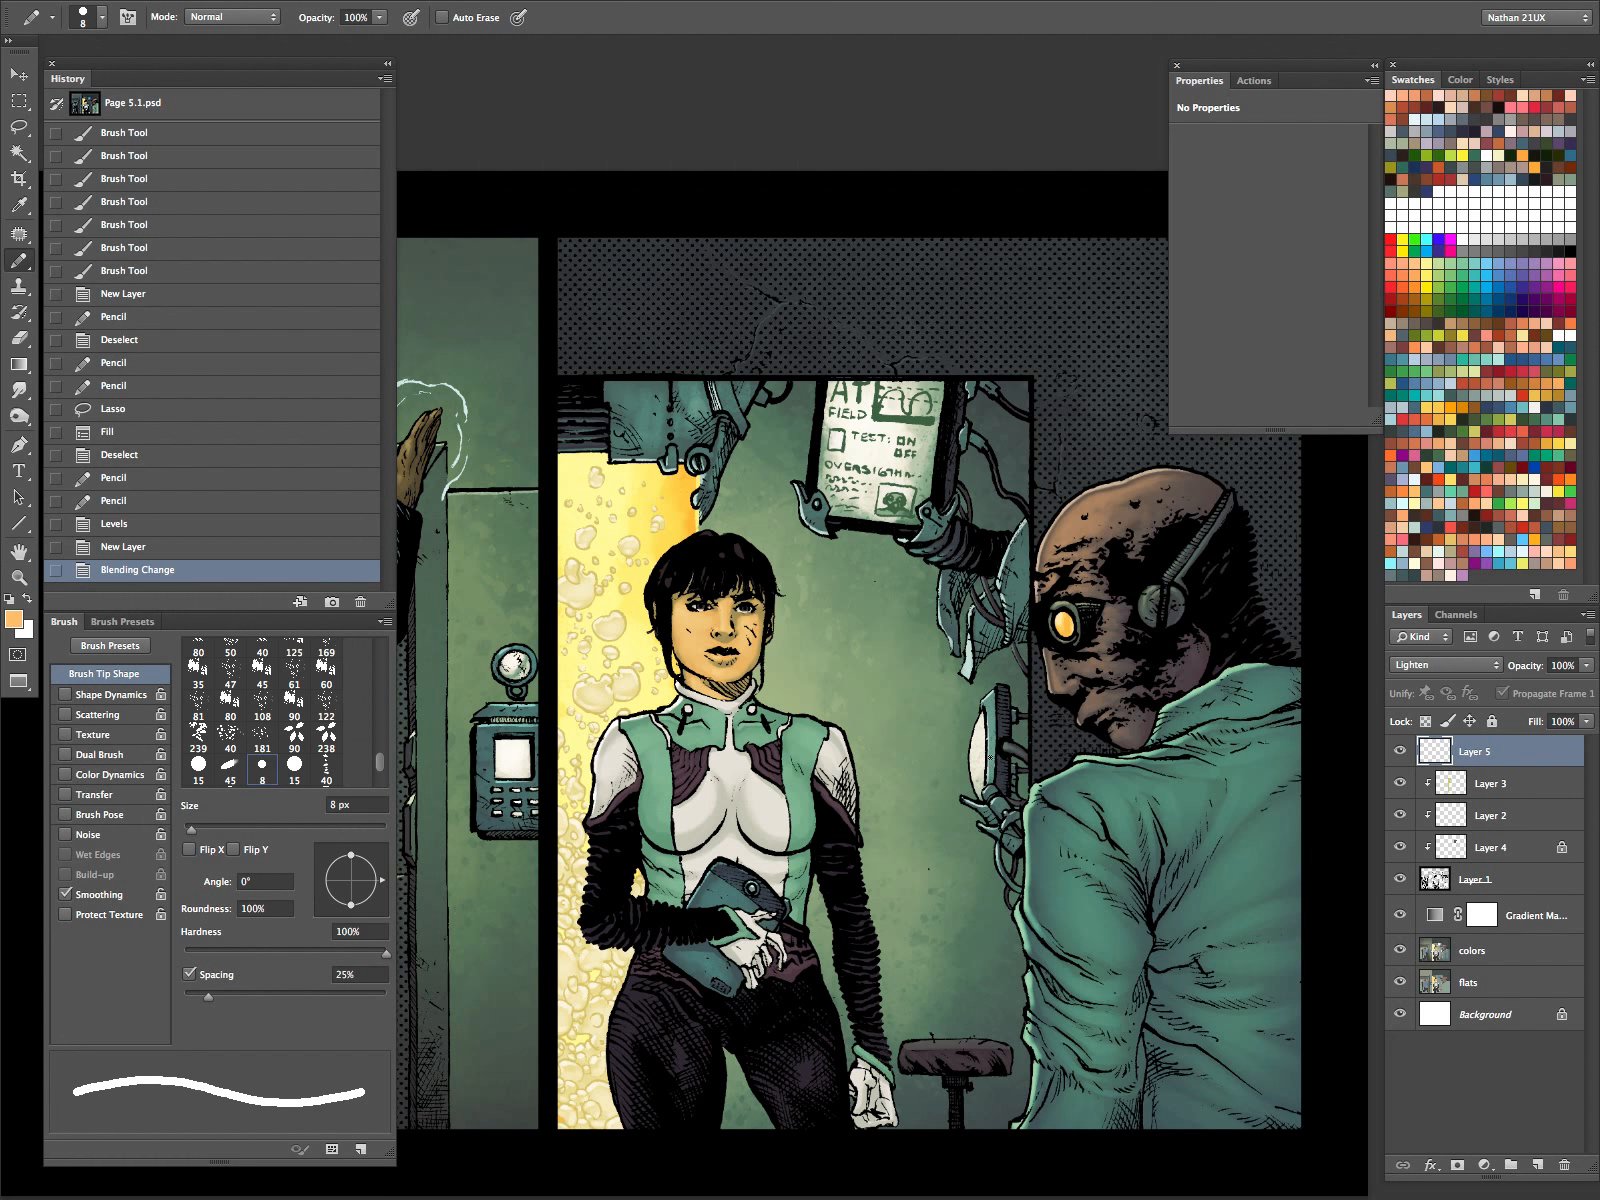
click(28, 20)
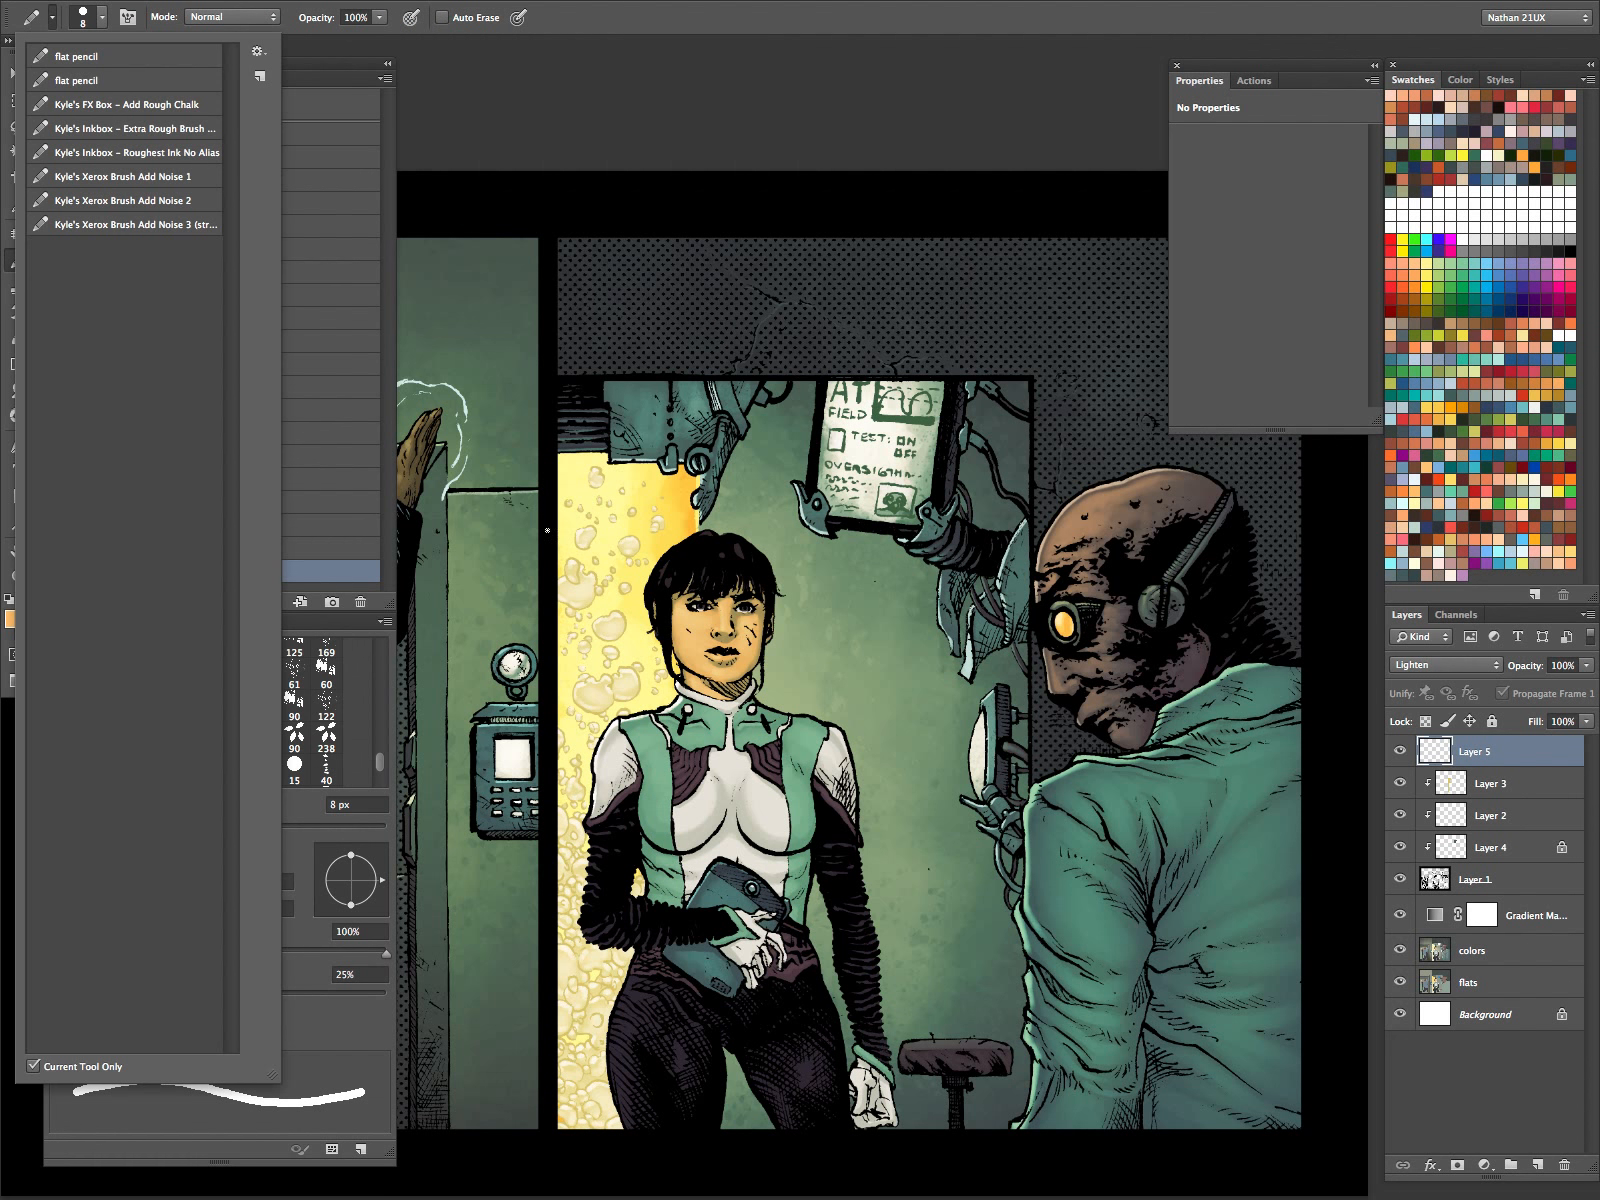
click(684, 30)
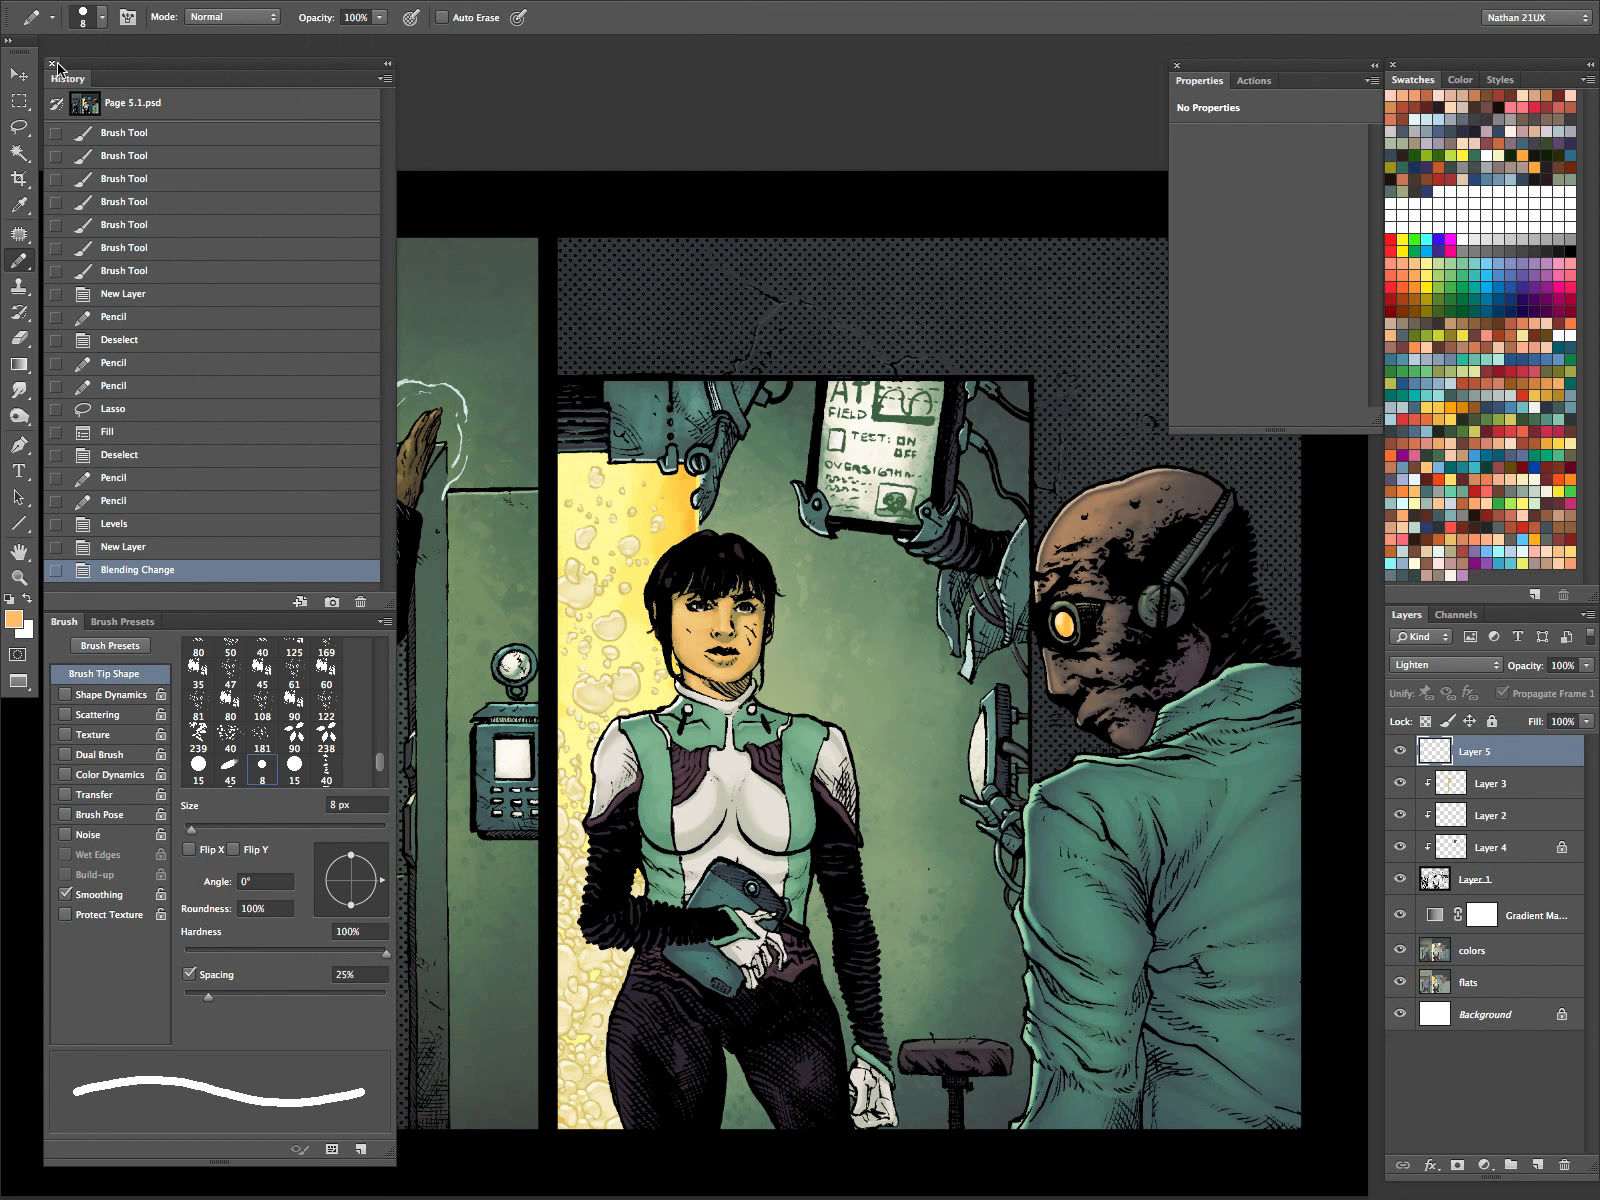
key(shift+b)
key(shift+b)
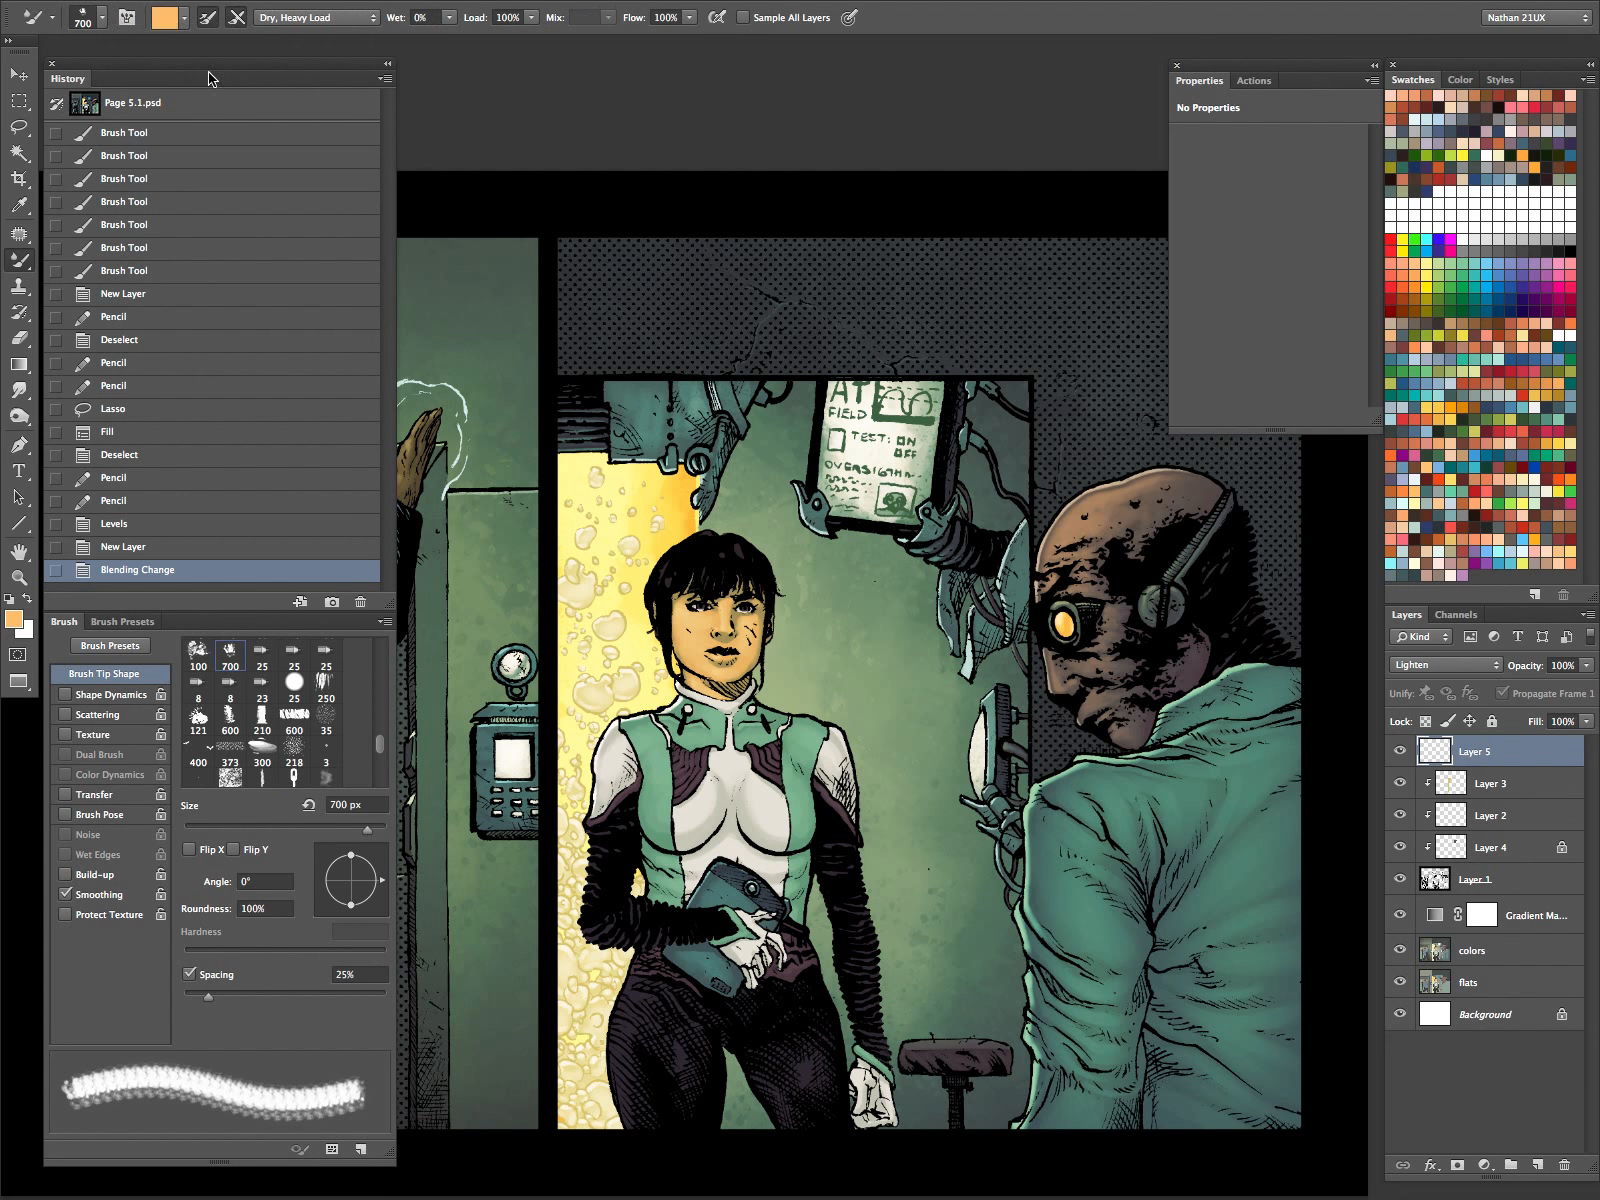
key(shift+b)
click(45, 17)
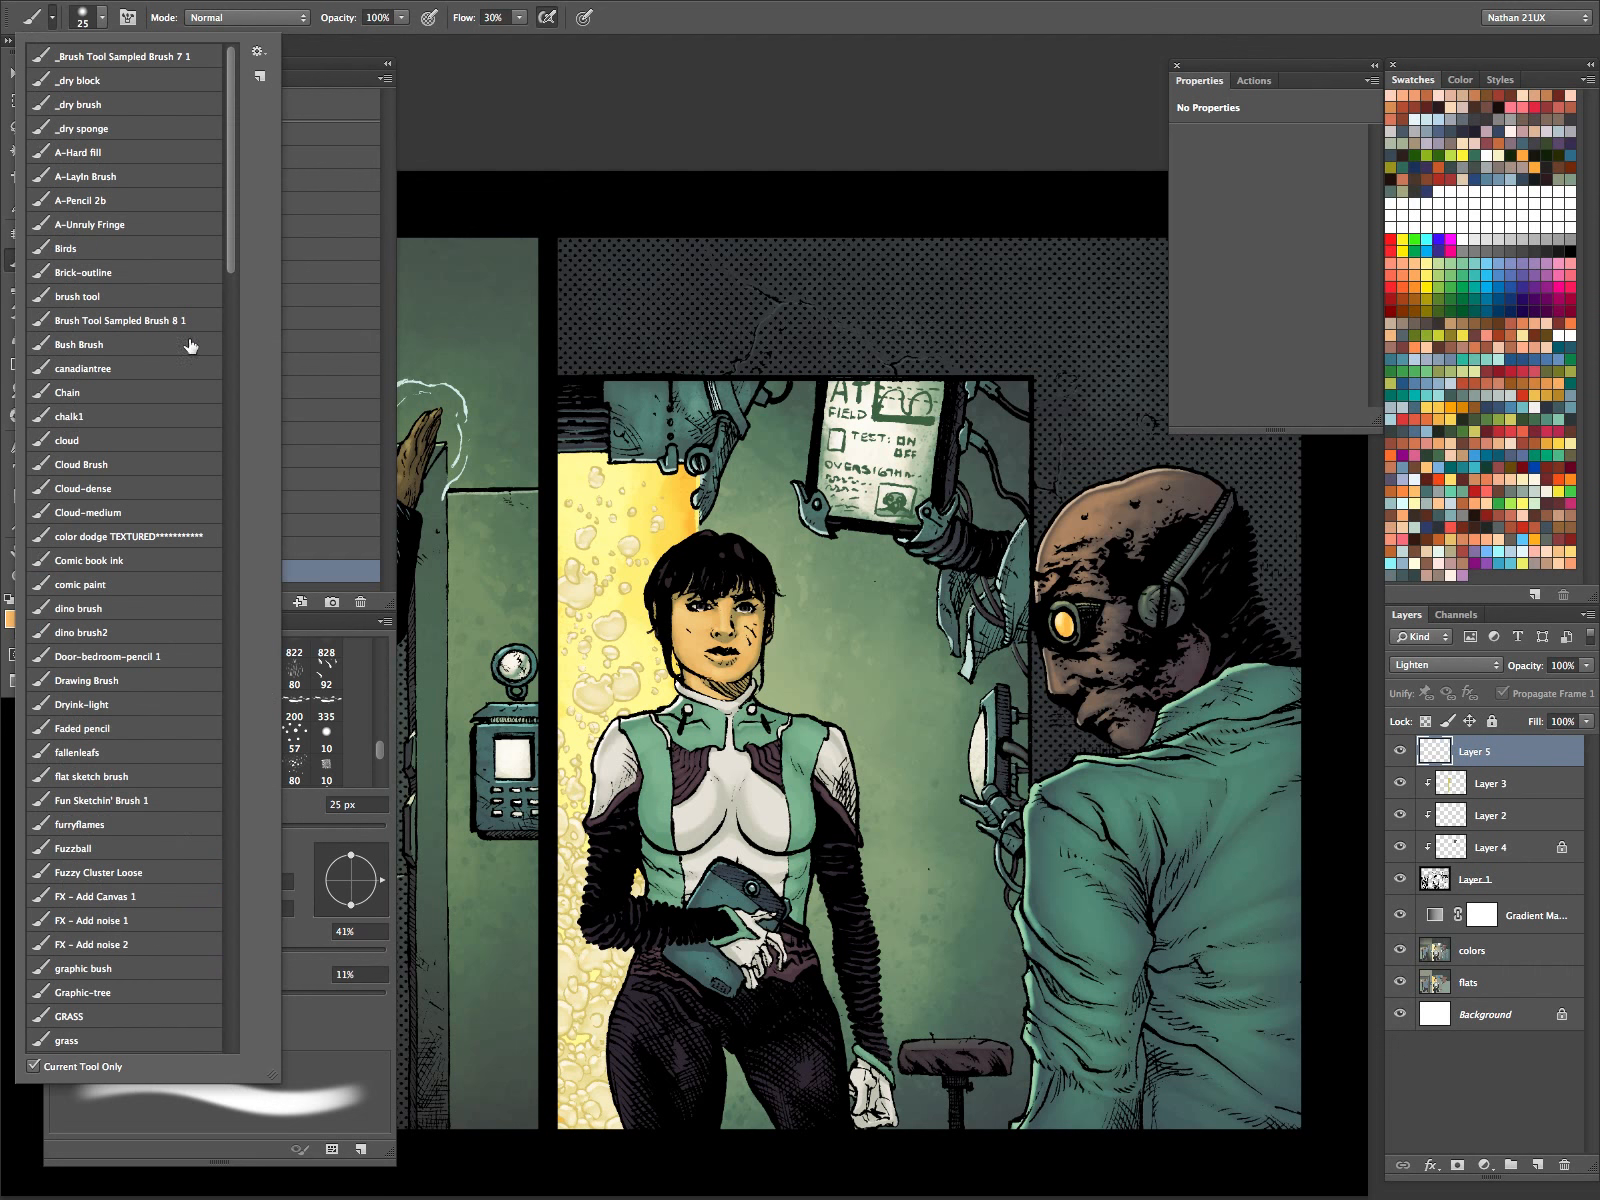
scroll(256, 674, down, 15)
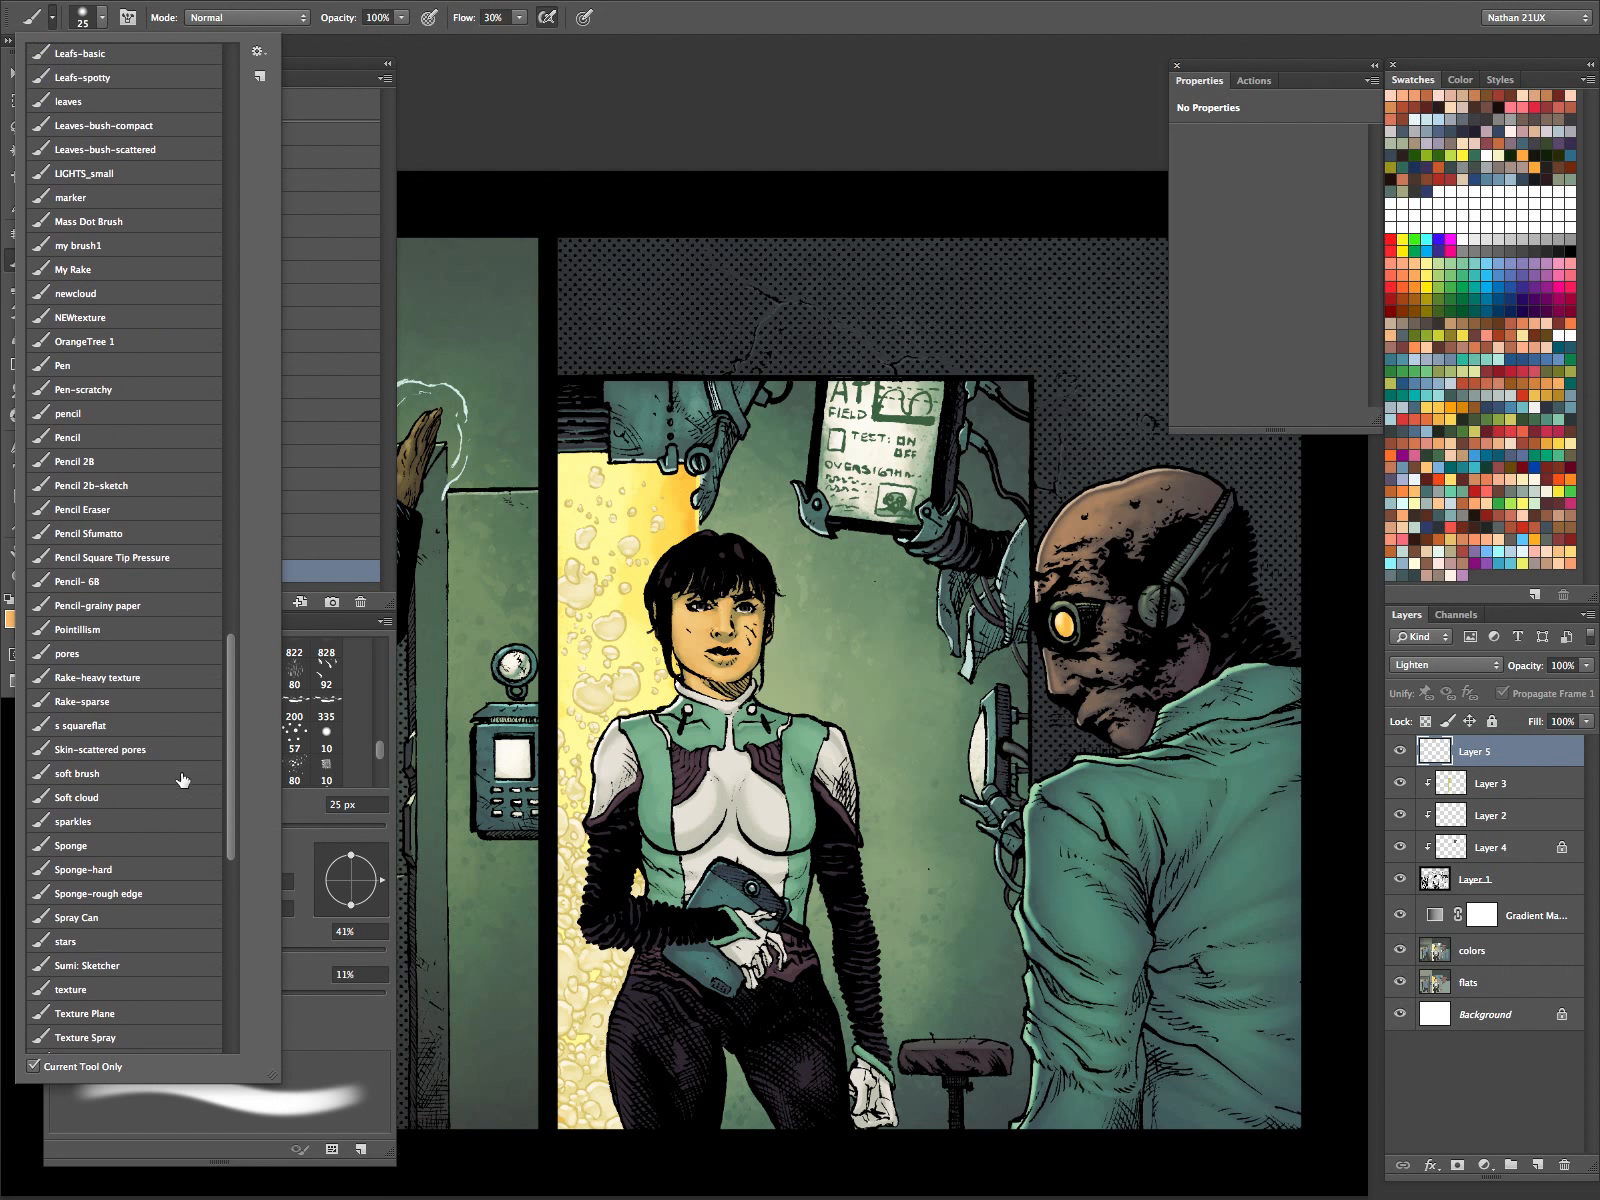
click(182, 777)
click(725, 15)
Try an orange glow on the lamp beside the scarred man with a 125 px soft brush, and undo it.
key(bracketright)
key(bracketright)
key(bracketright)
key(bracketright)
key(bracketright)
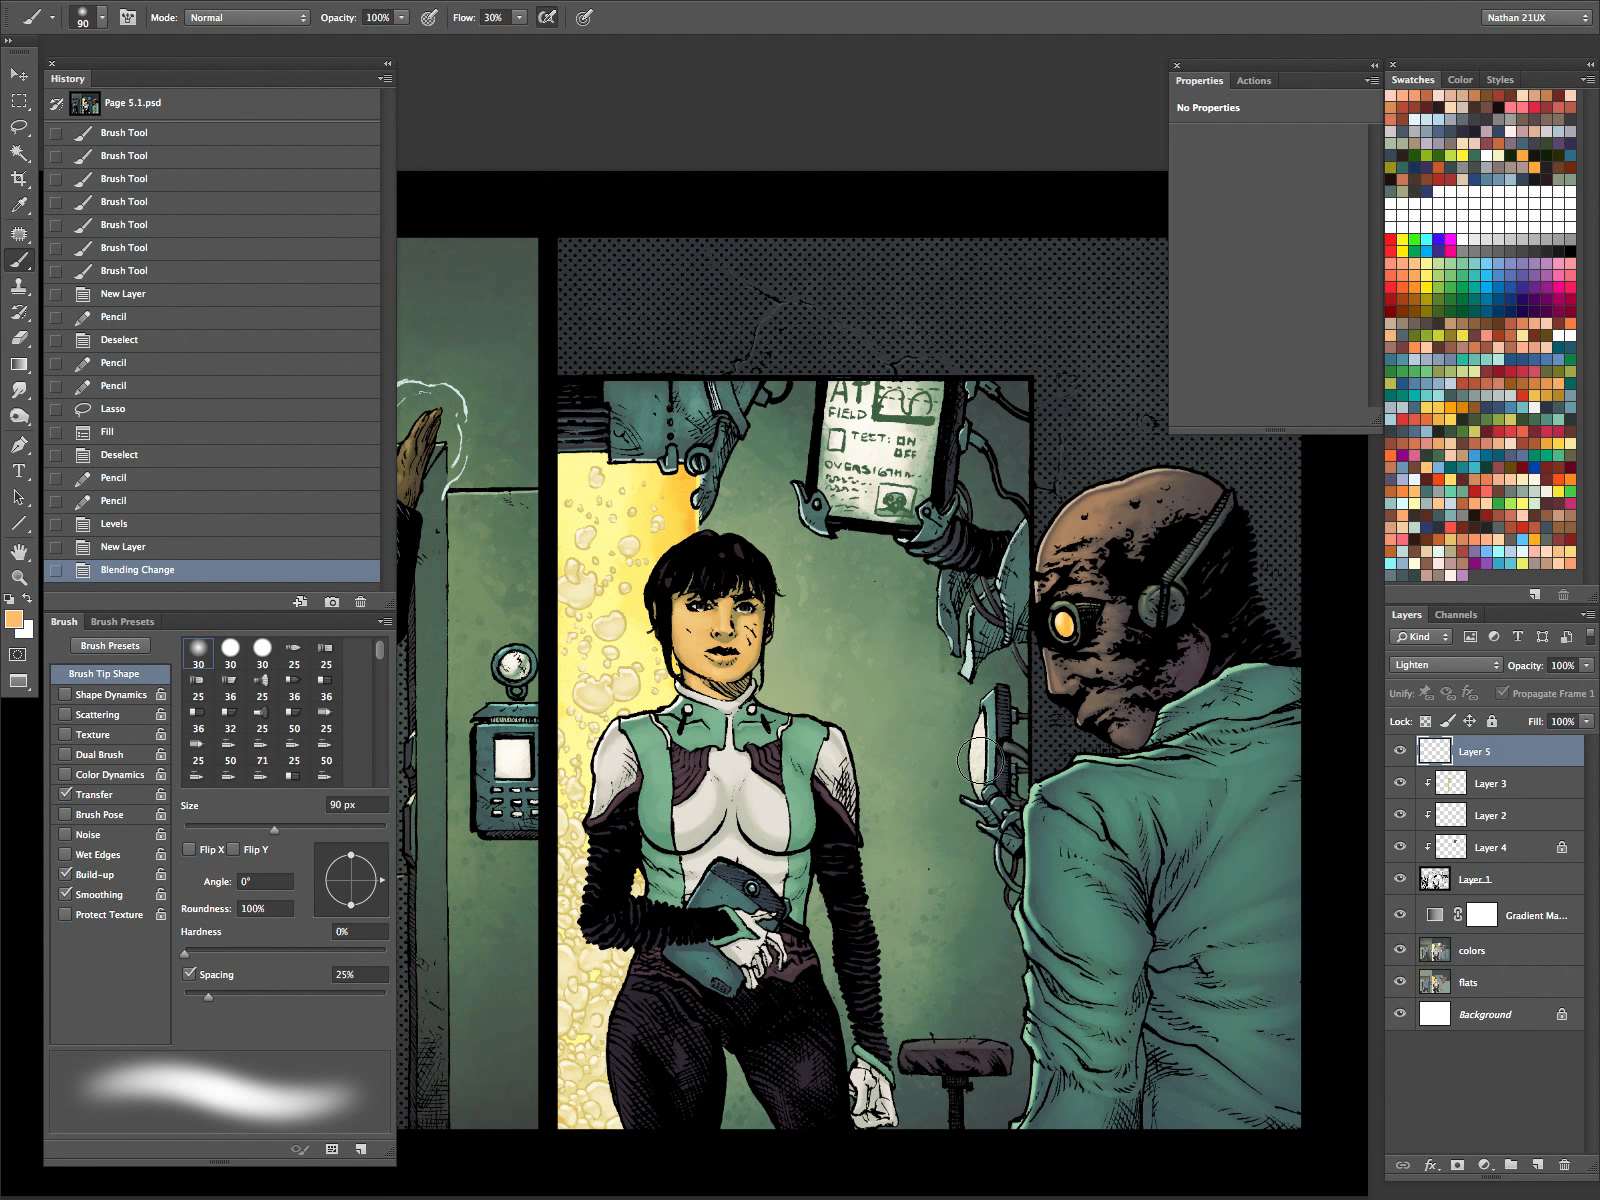
mouse_move(979, 784)
mouse_down()
mouse_move(979, 701)
mouse_move(980, 783)
mouse_up()
key(super+z)
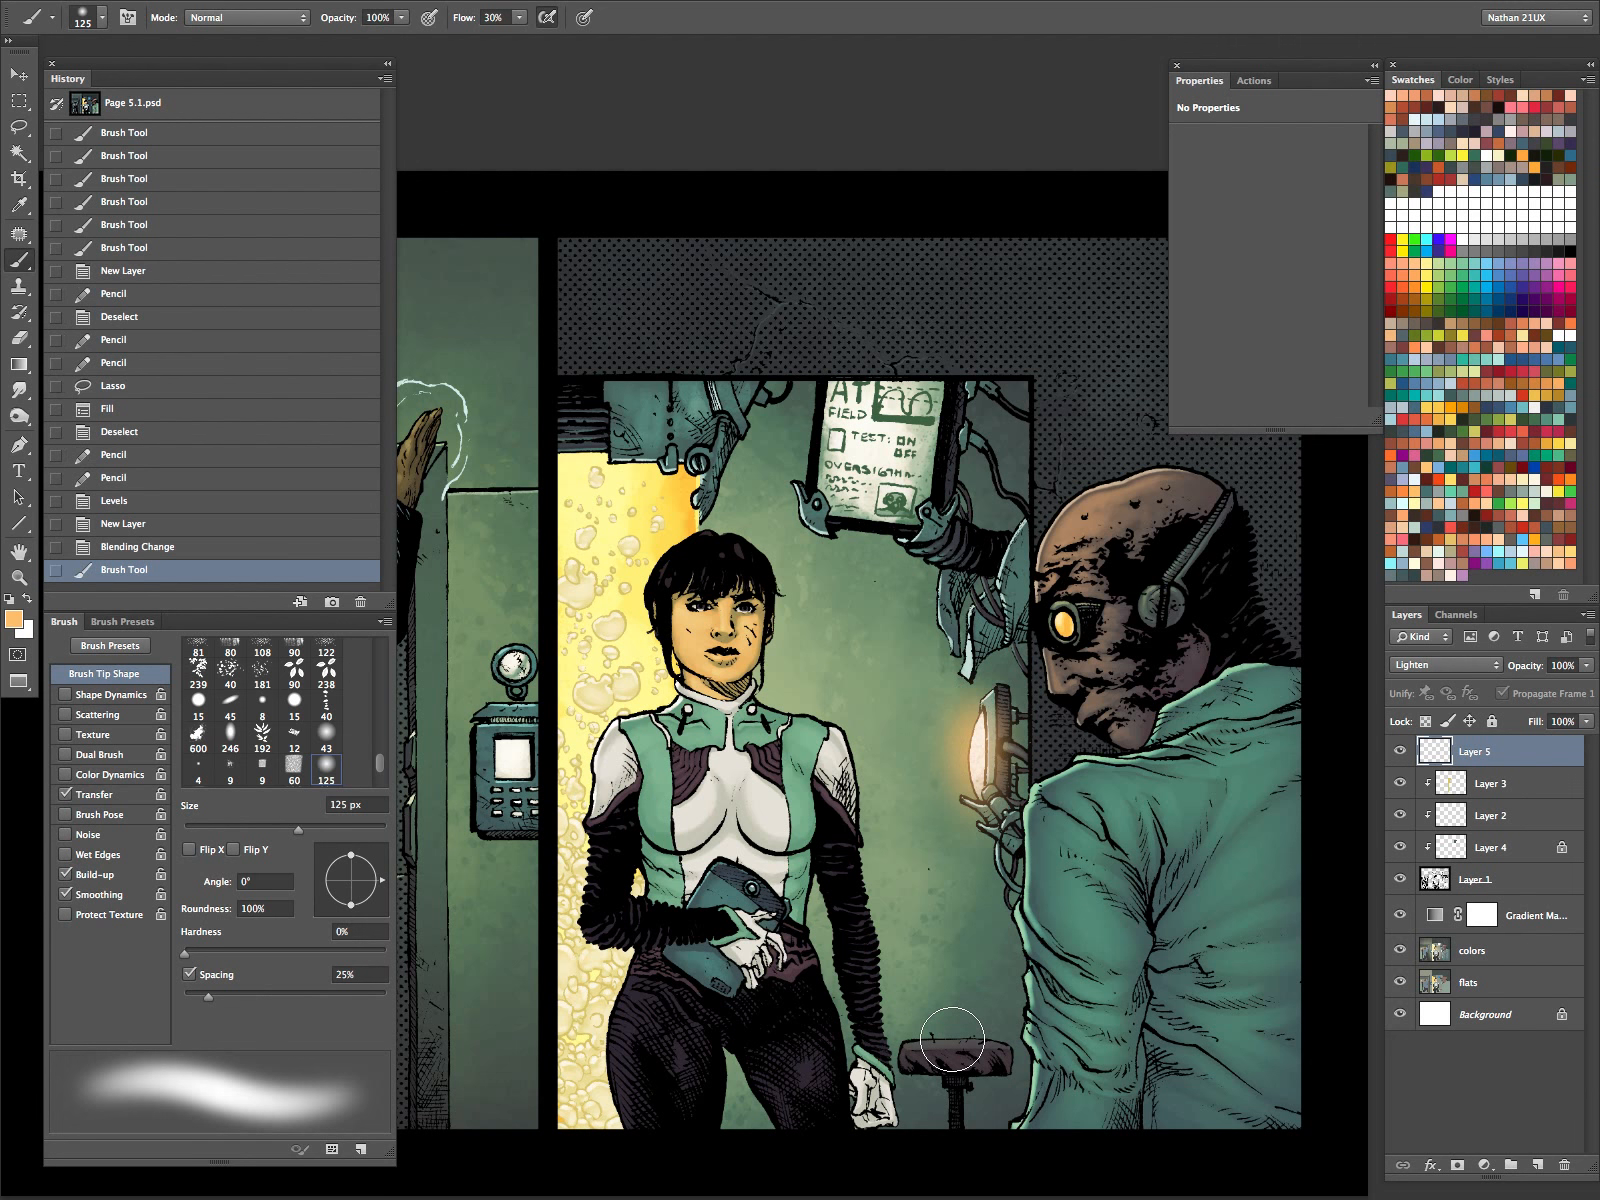
key(super+z)
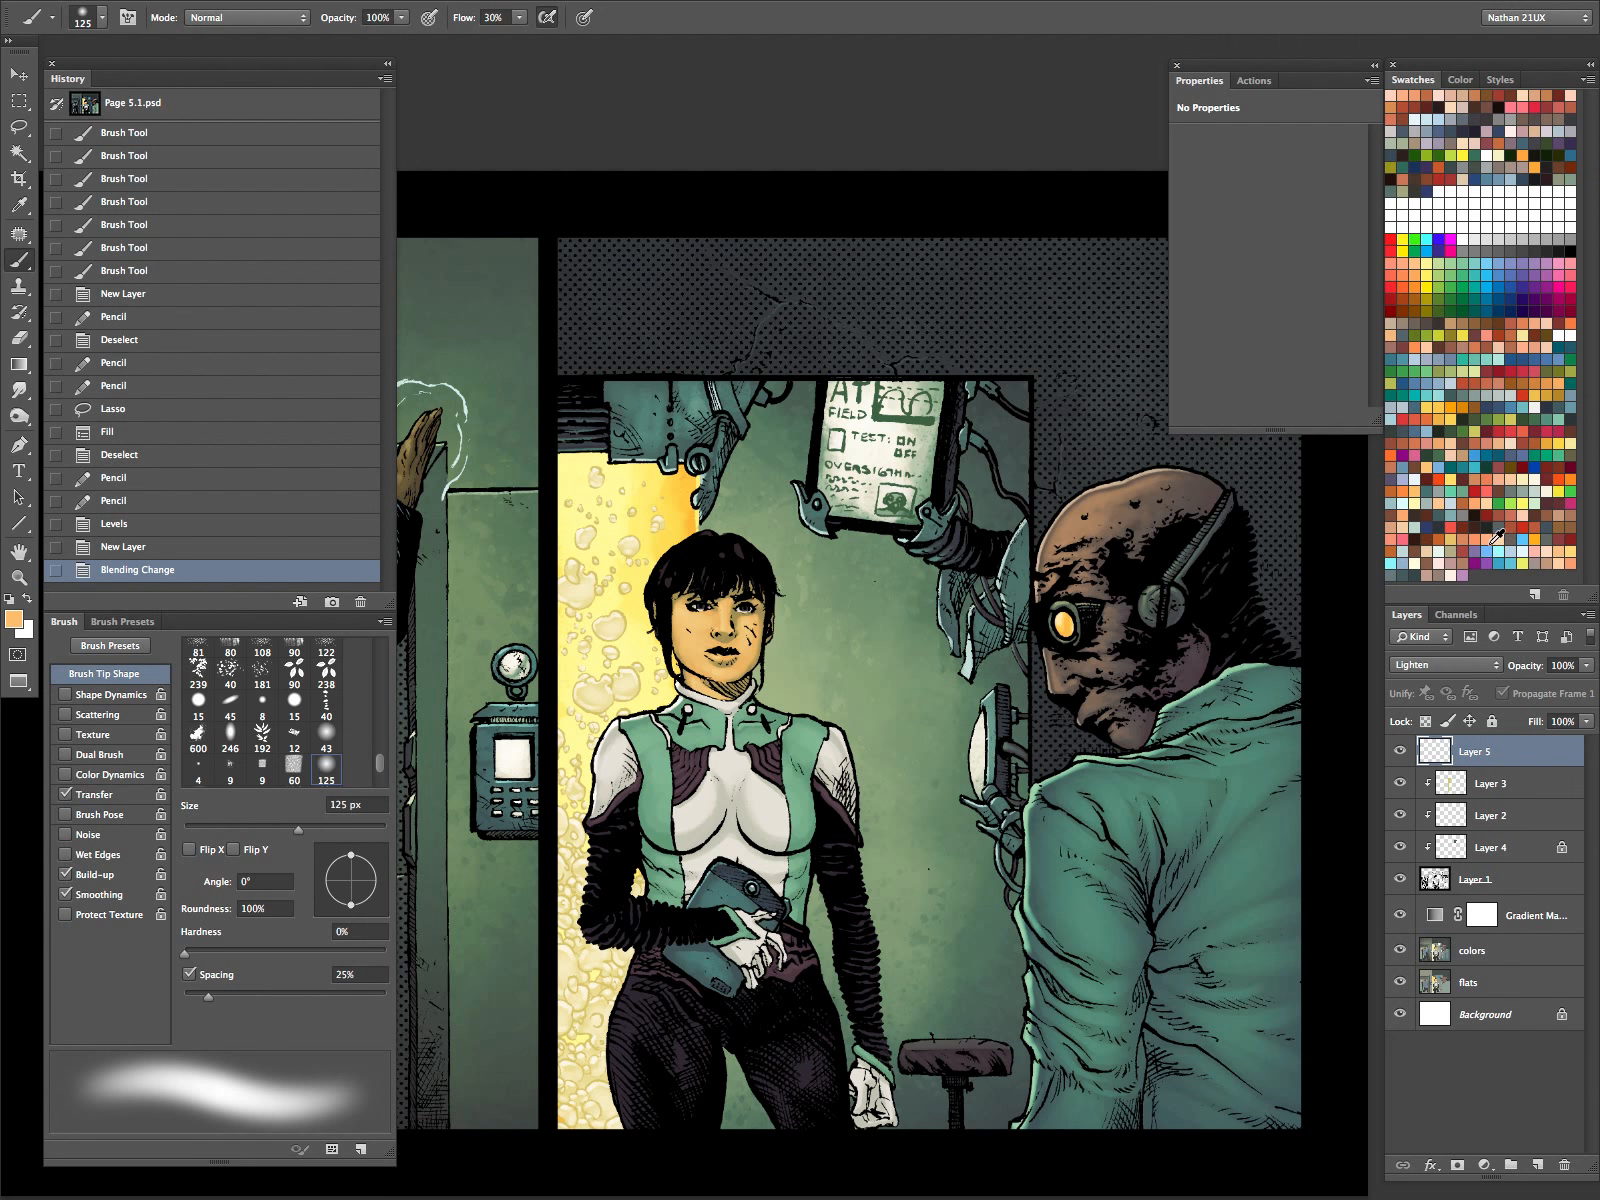
Paint a light cyan glow along the face of the lamp beside the scarred man with a 60 px soft brush.
click(1408, 565)
drag(970, 775, 976, 728)
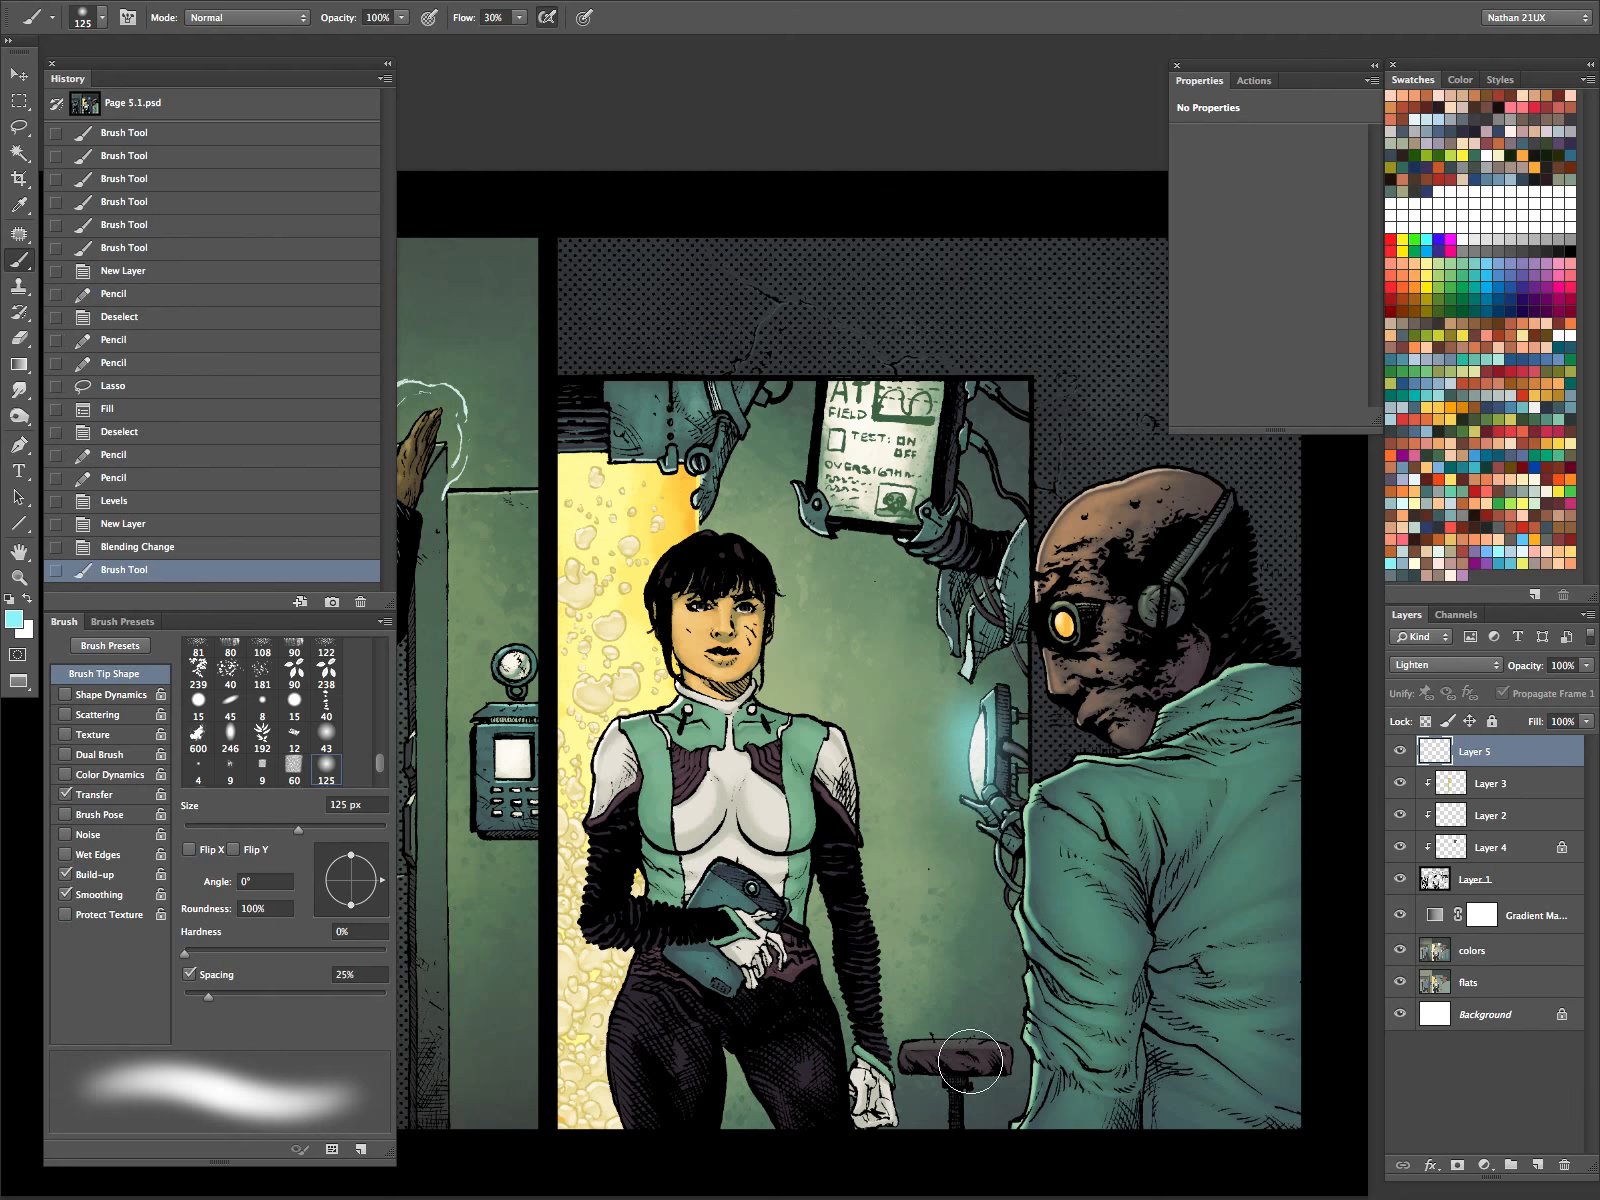
key(super+z)
key(super+z)
key(super+z)
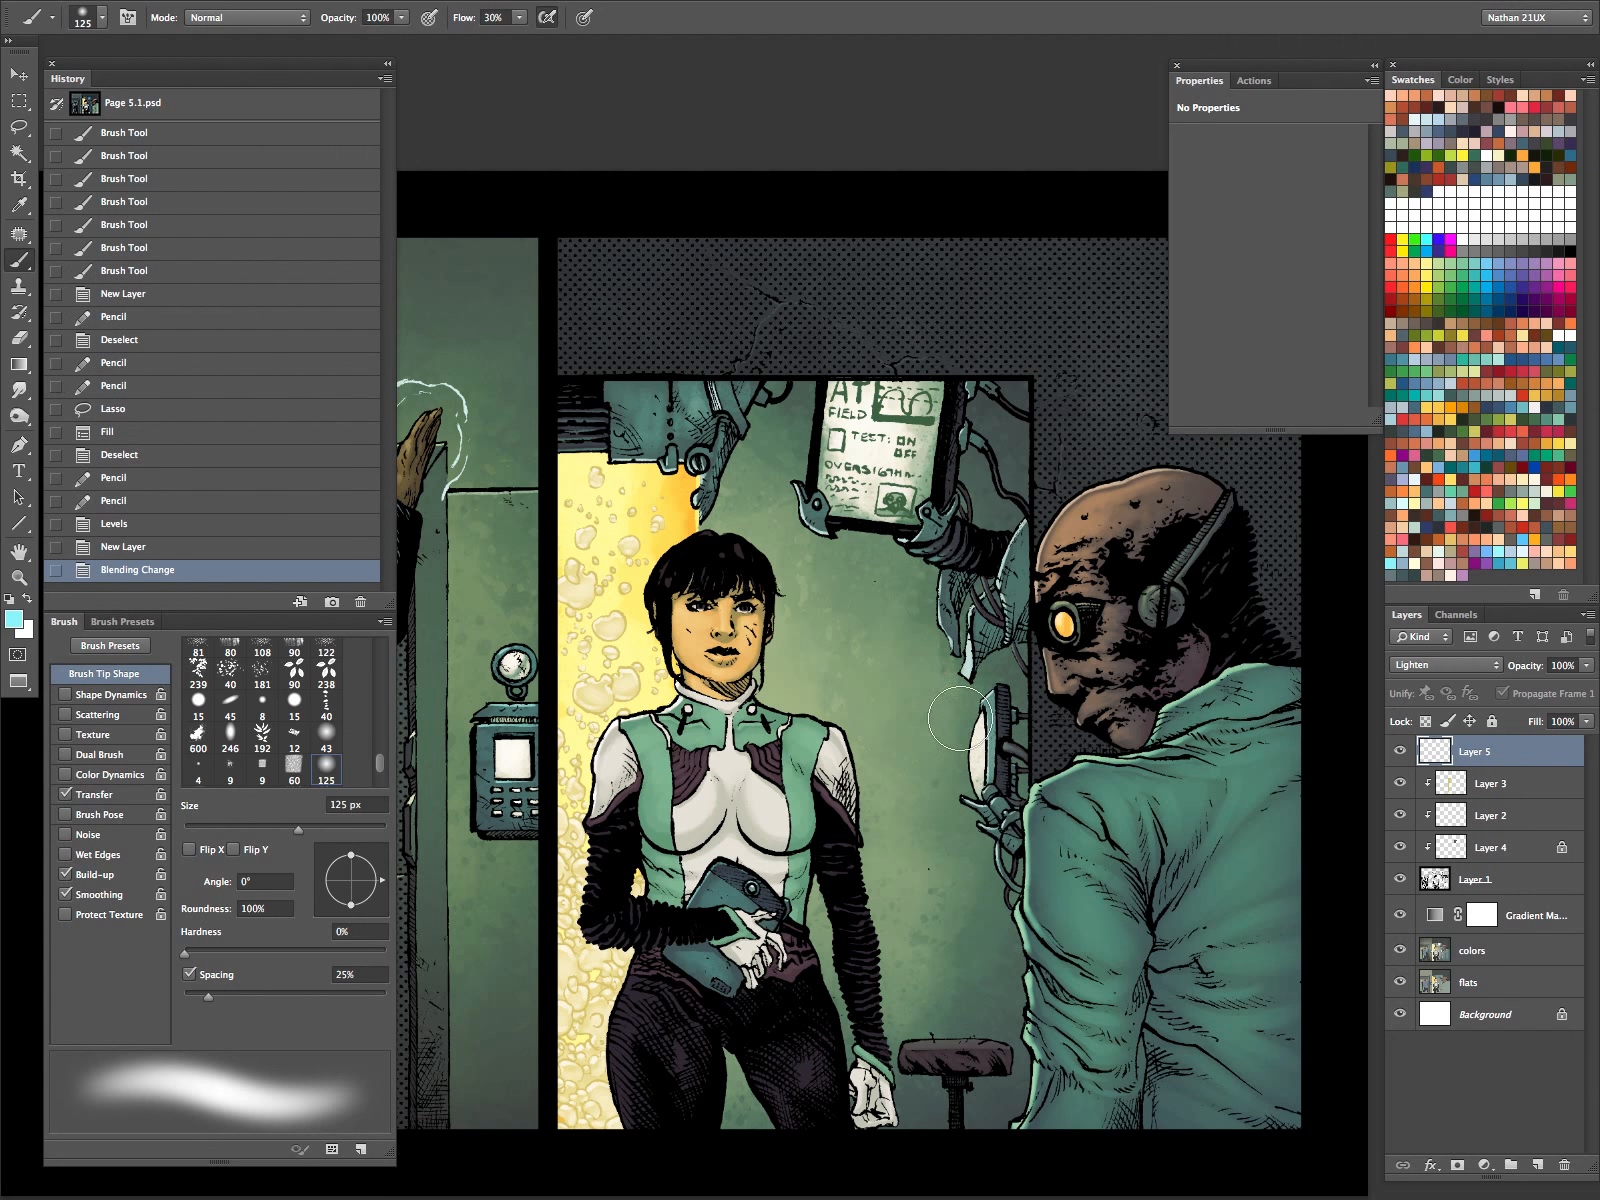
key(bracketleft)
key(bracketleft)
key(bracketleft)
key(bracketleft)
key(bracketleft)
drag(981, 720, 972, 802)
drag(974, 725, 968, 806)
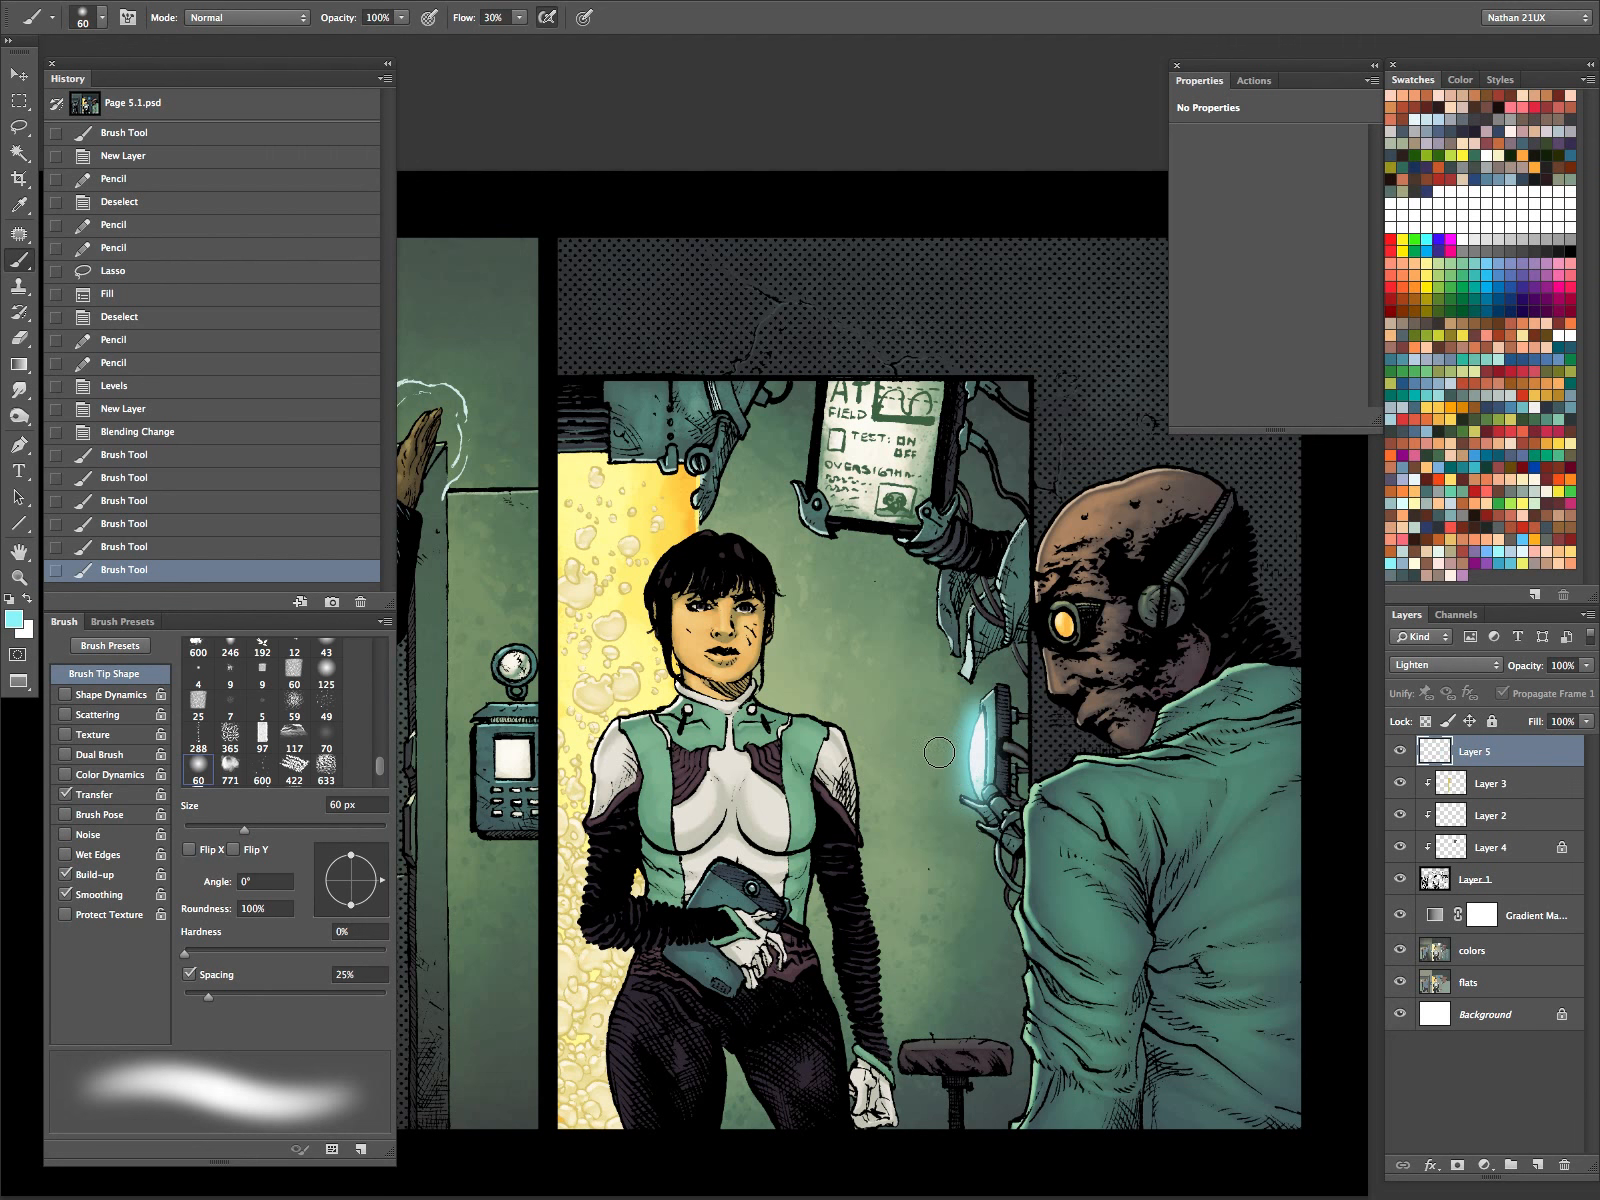
mouse_move(974, 722)
mouse_down()
mouse_move(968, 808)
mouse_move(966, 792)
mouse_up()
Trim the cyan glow around the lamp and its arm with a 150 px soft eraser.
key(e)
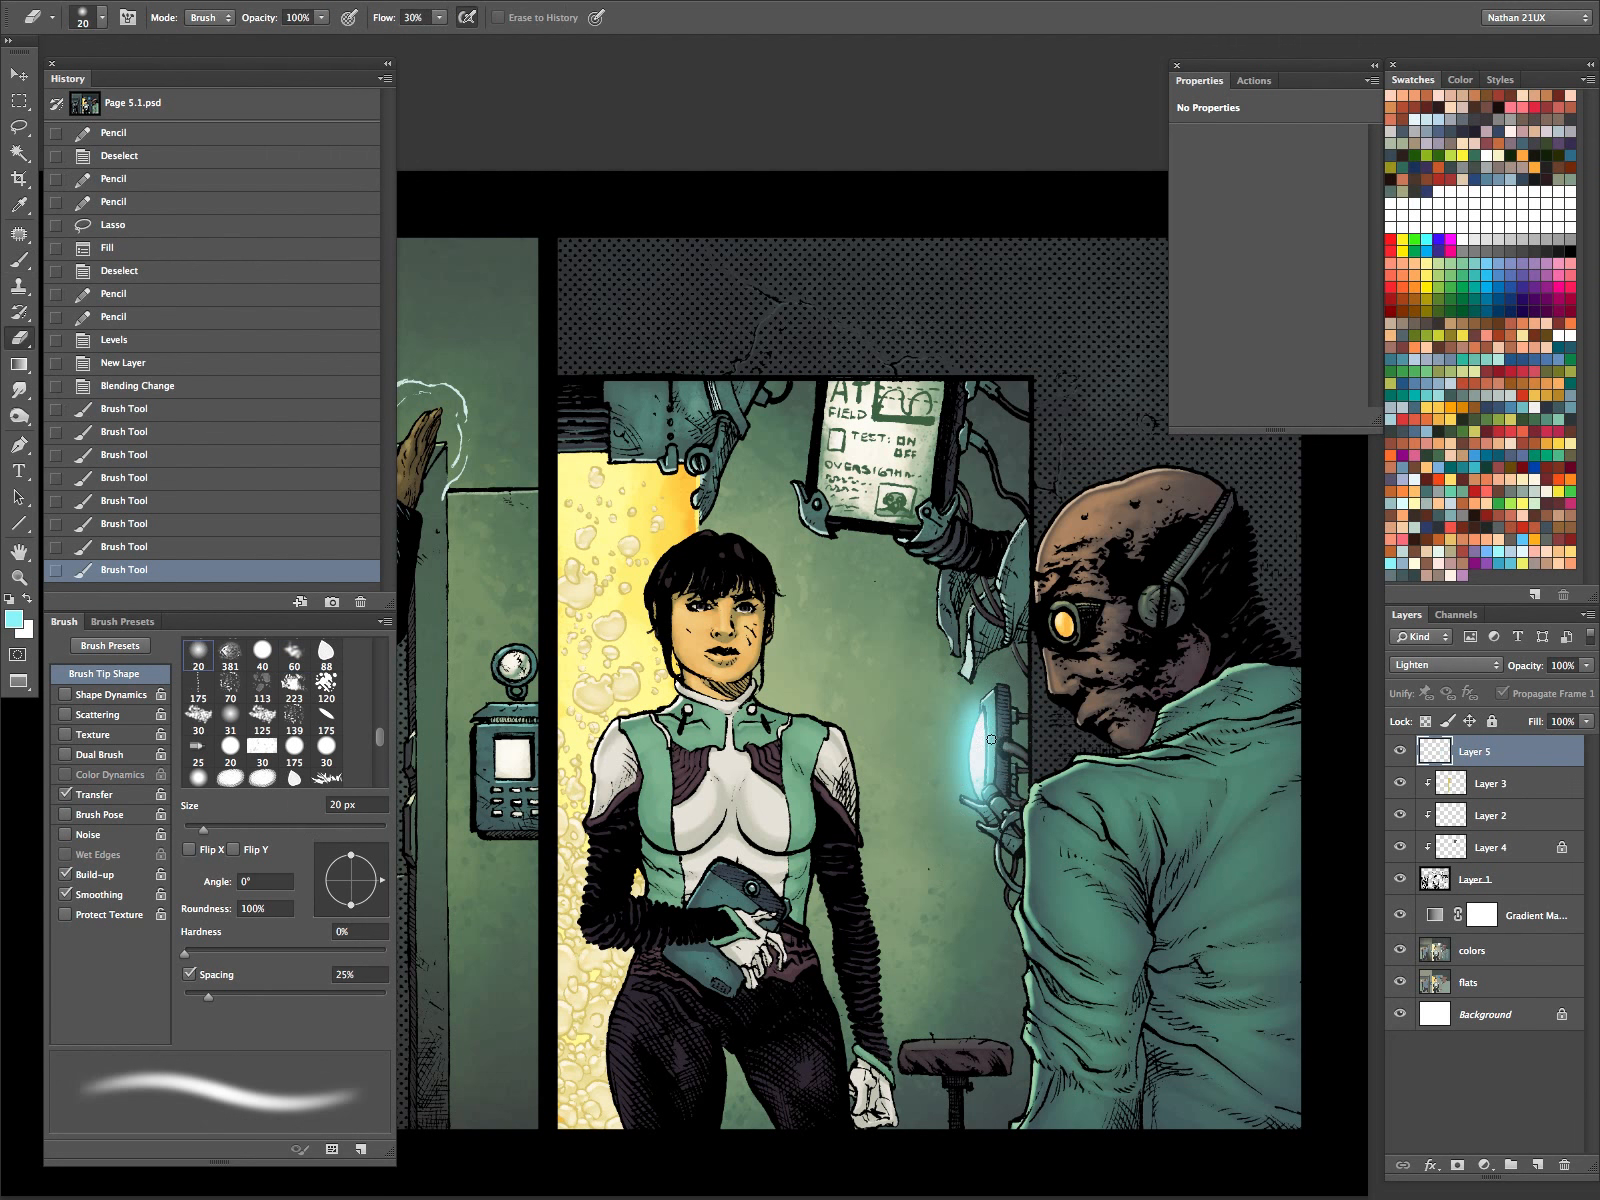
key(bracketright)
key(bracketright)
key(bracketright)
key(bracketright)
key(bracketright)
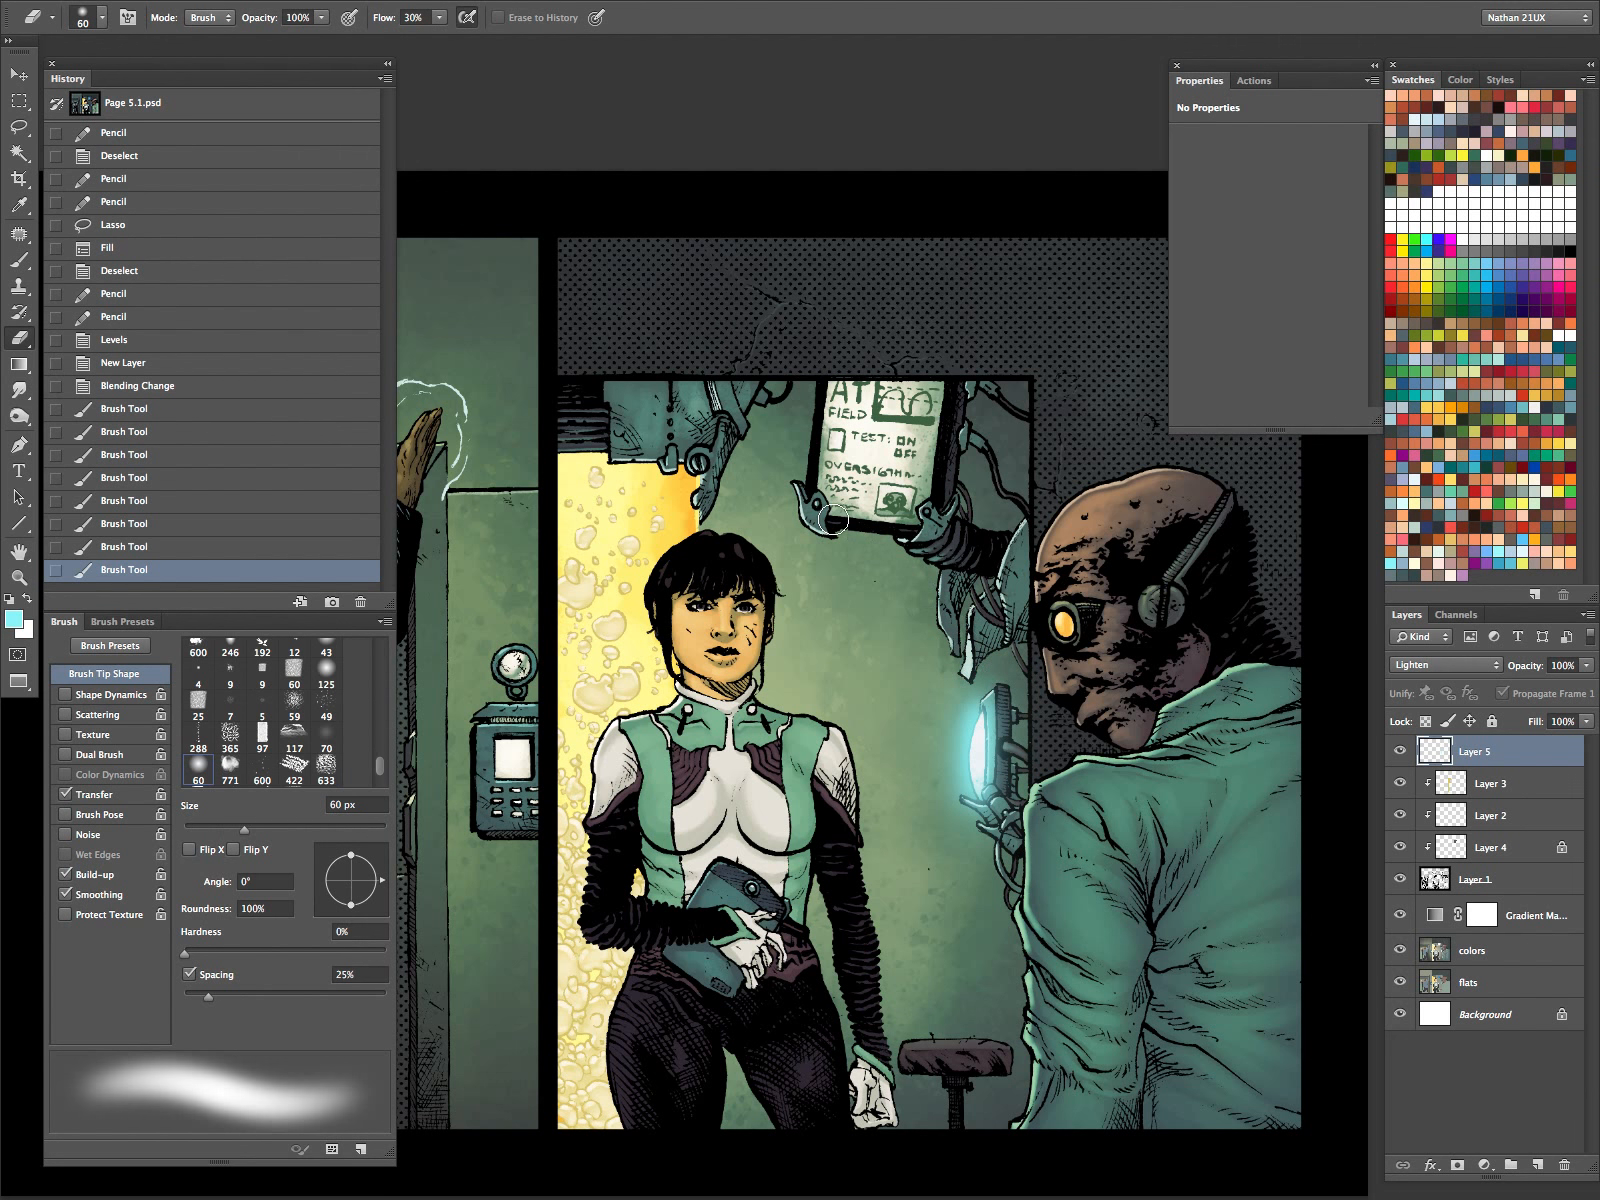
key(bracketright)
key(bracketright)
key(bracketright)
key(bracketright)
key(bracketright)
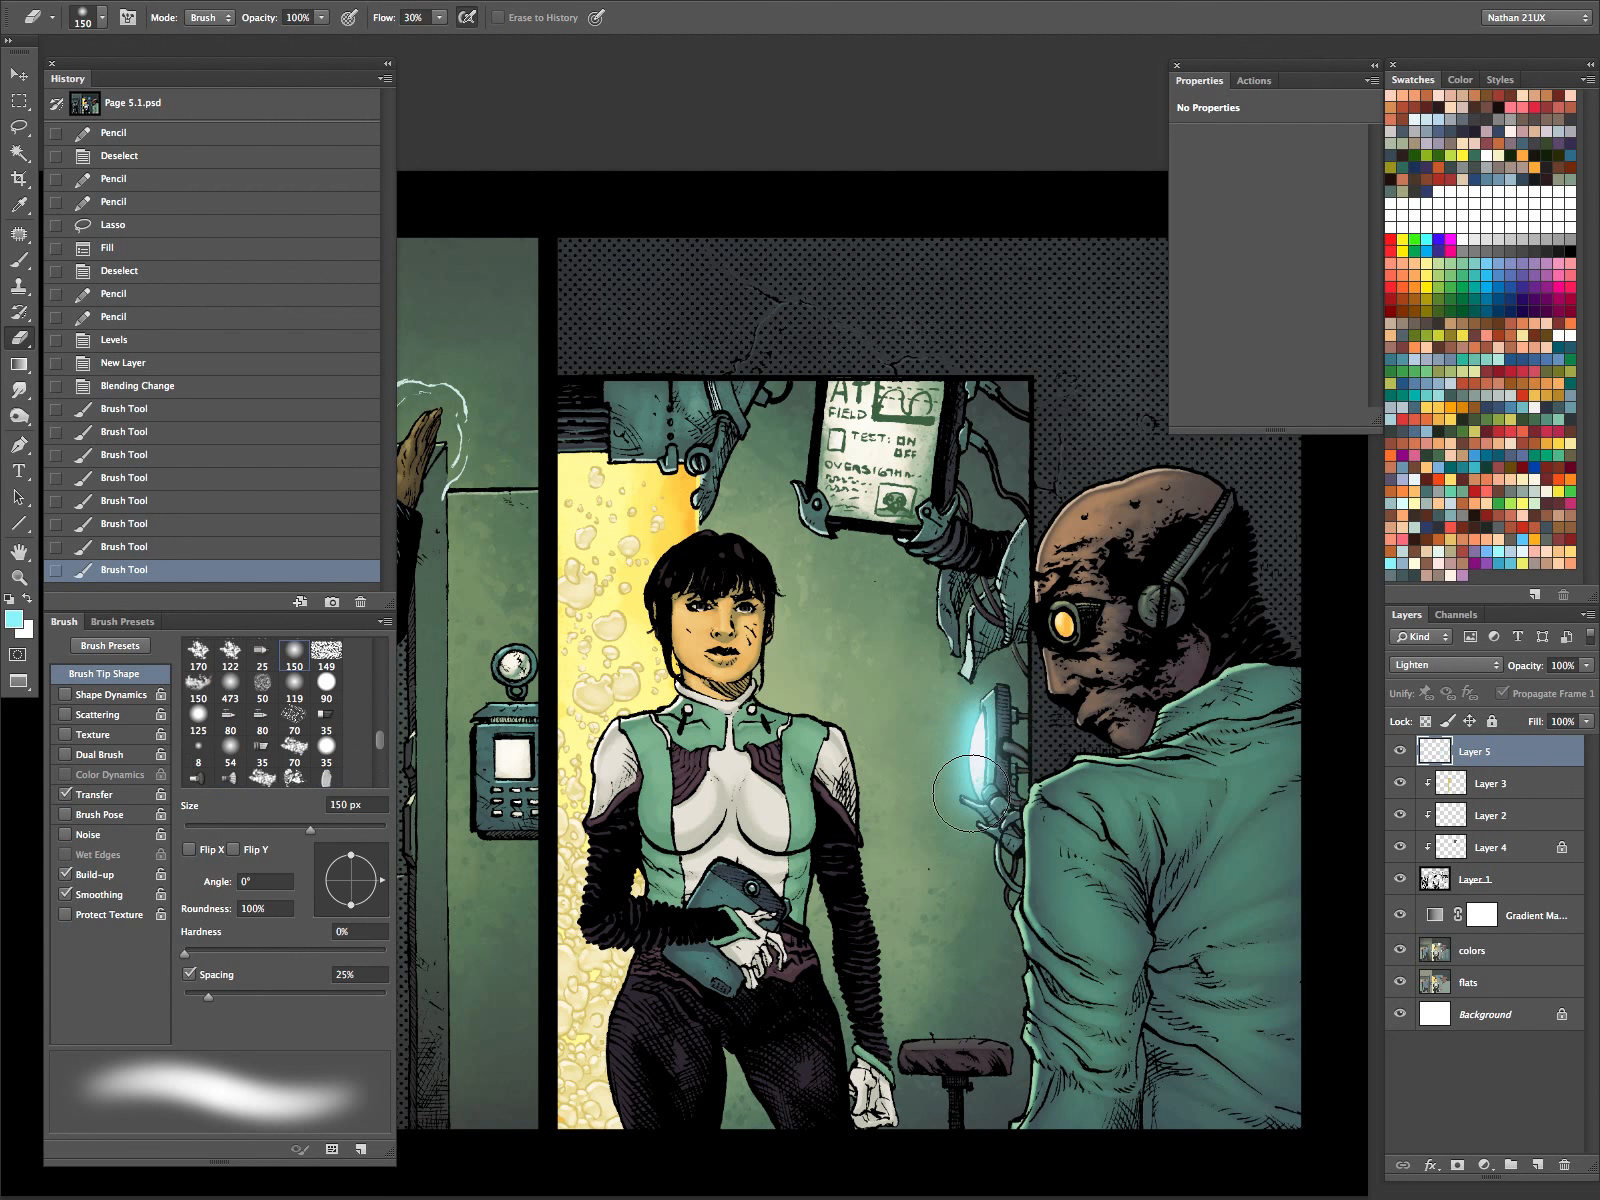
mouse_move(970, 690)
mouse_down()
mouse_move(973, 870)
mouse_move(955, 858)
mouse_move(930, 722)
mouse_move(988, 925)
mouse_up()
drag(1030, 741, 1034, 660)
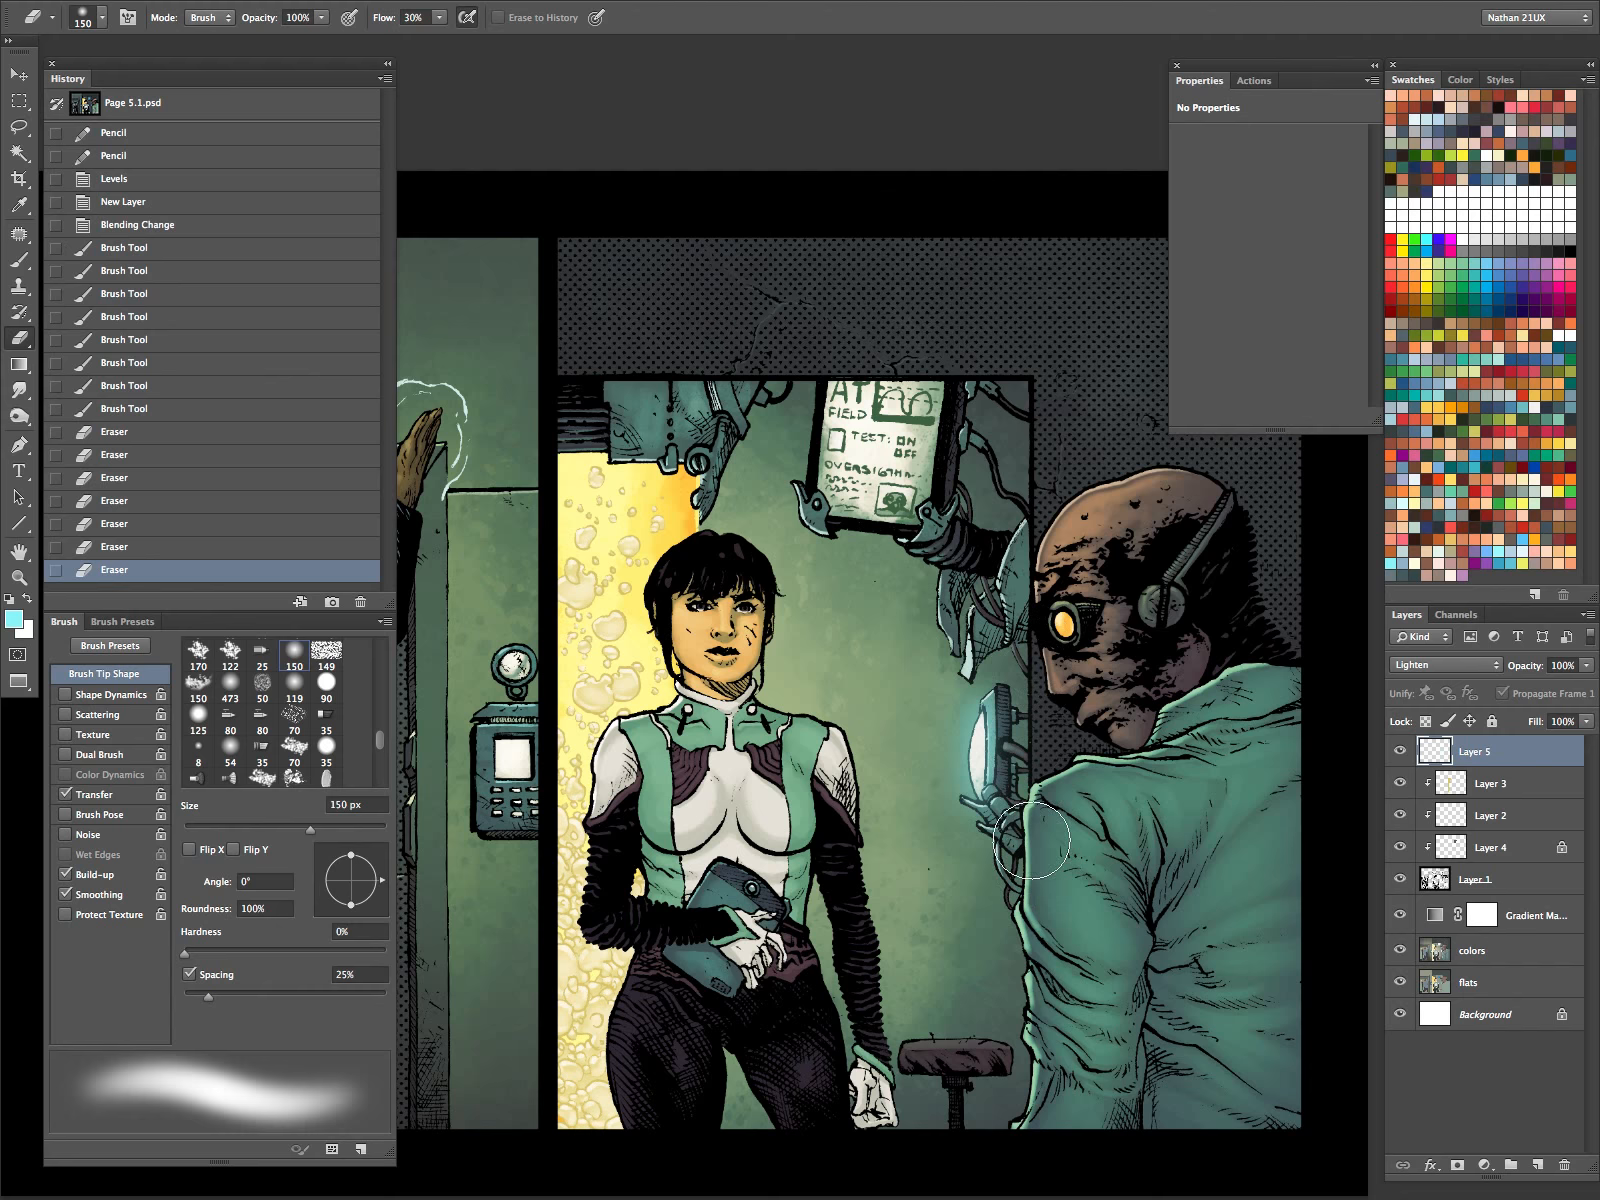
drag(1036, 840, 996, 817)
Restore some cyan glow on the lamp's face with a single dab of a reduced soft brush.
key(b)
key(bracketleft)
key(bracketleft)
key(bracketleft)
key(bracketleft)
key(bracketleft)
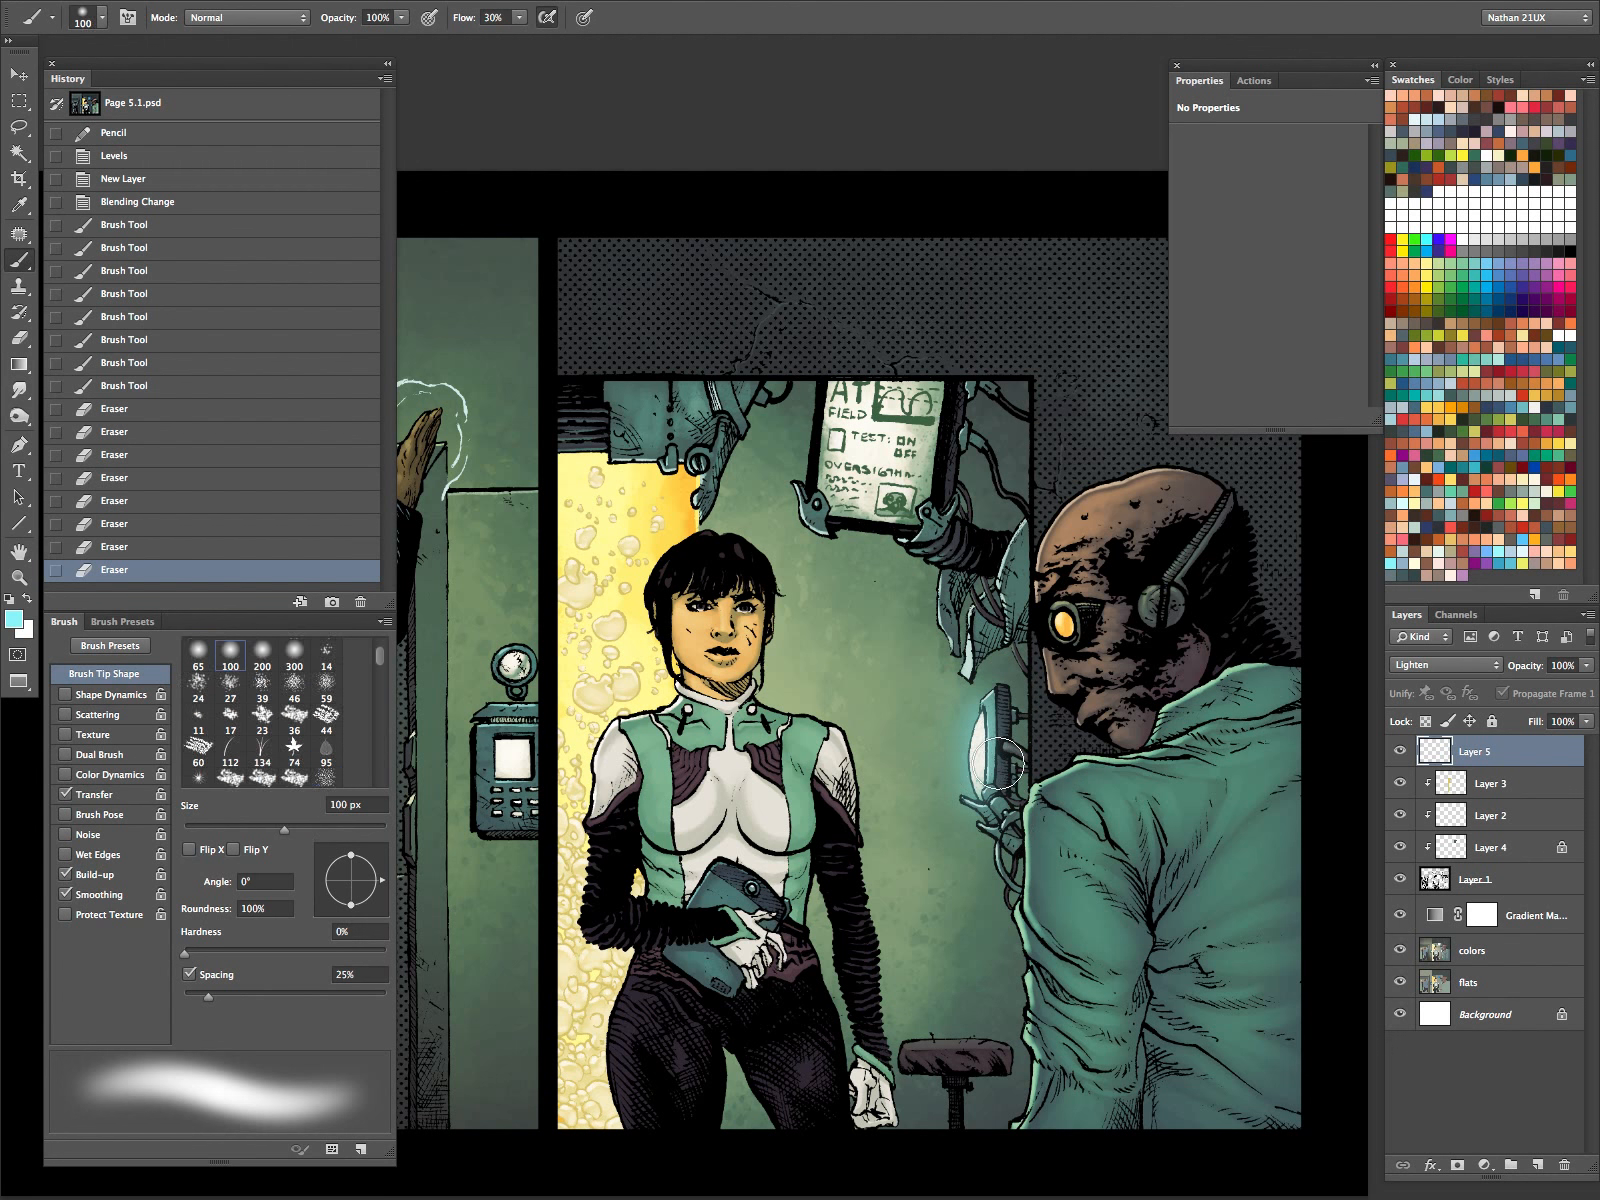
click(980, 738)
Dab a wide cyan glow over the AT FIELD monitor with a much larger soft brush.
key(bracketright)
key(bracketright)
key(bracketright)
key(bracketright)
key(bracketright)
key(bracketright)
key(bracketright)
key(bracketright)
key(bracketright)
key(bracketright)
key(bracketright)
key(bracketright)
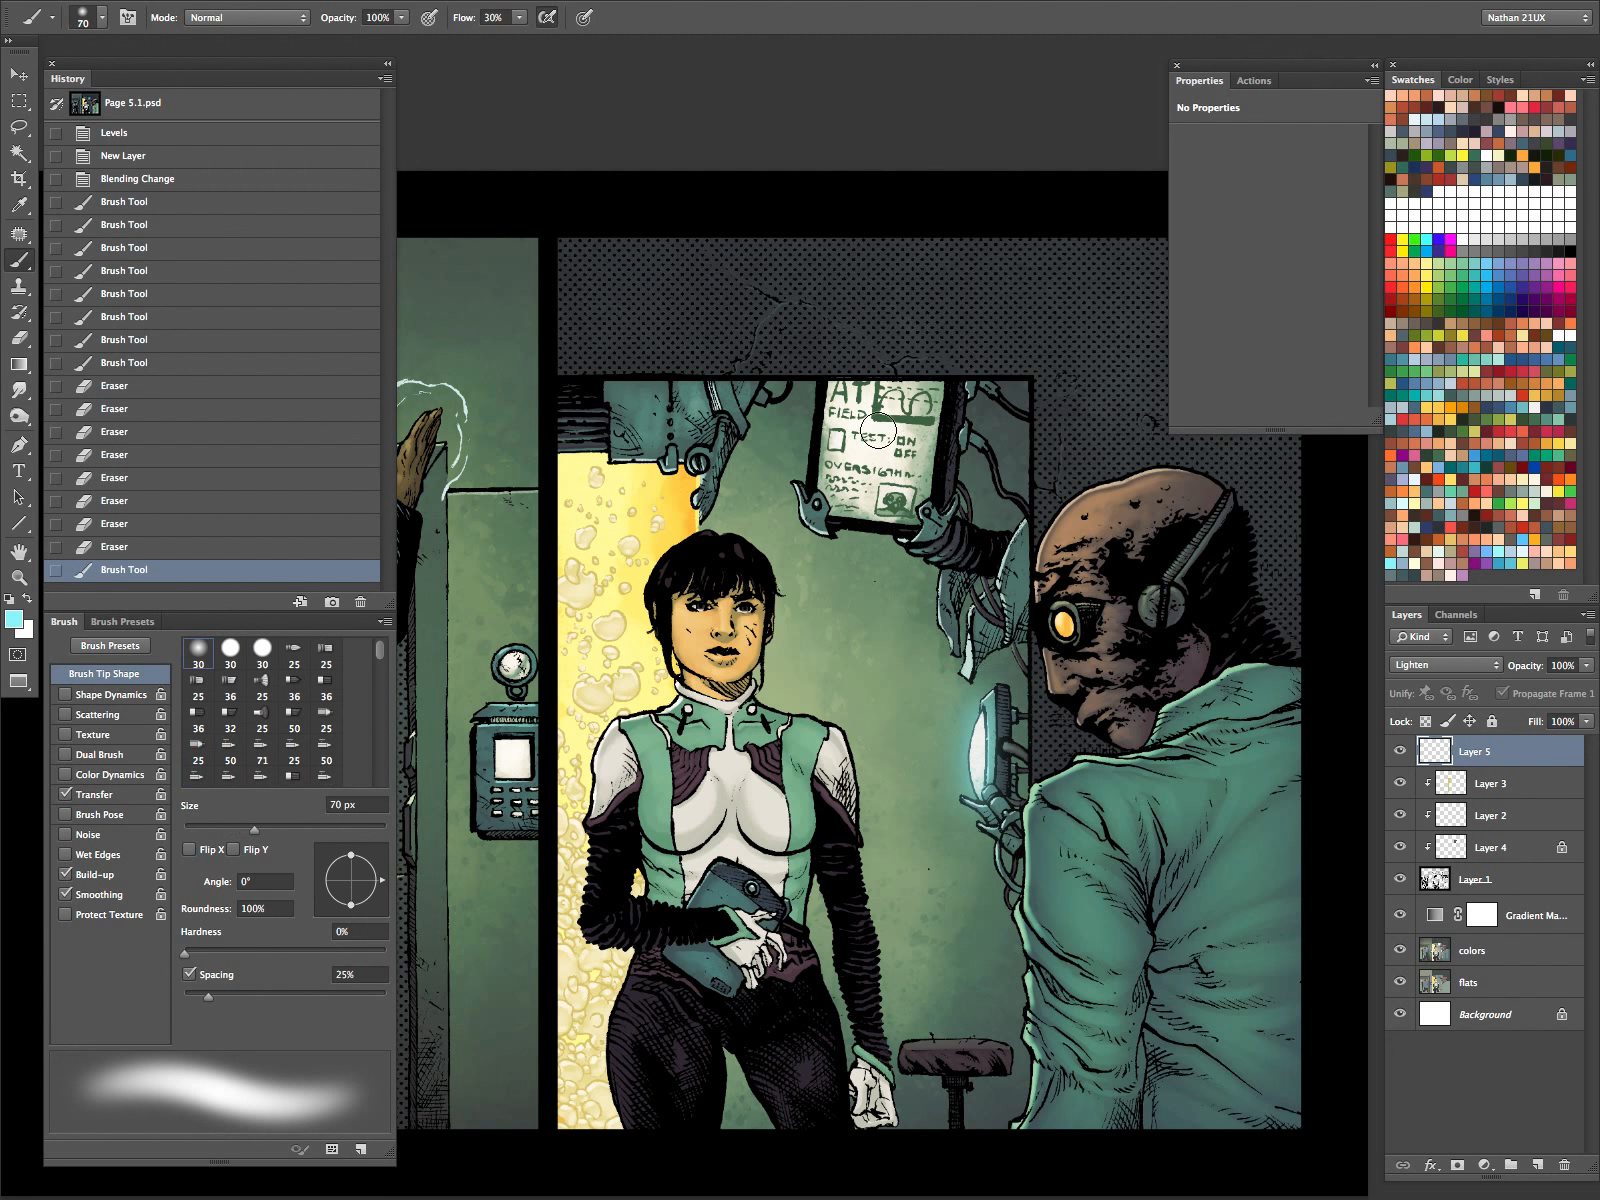
key(bracketright)
key(bracketright)
click(890, 400)
key(bracketleft)
key(bracketleft)
key(bracketleft)
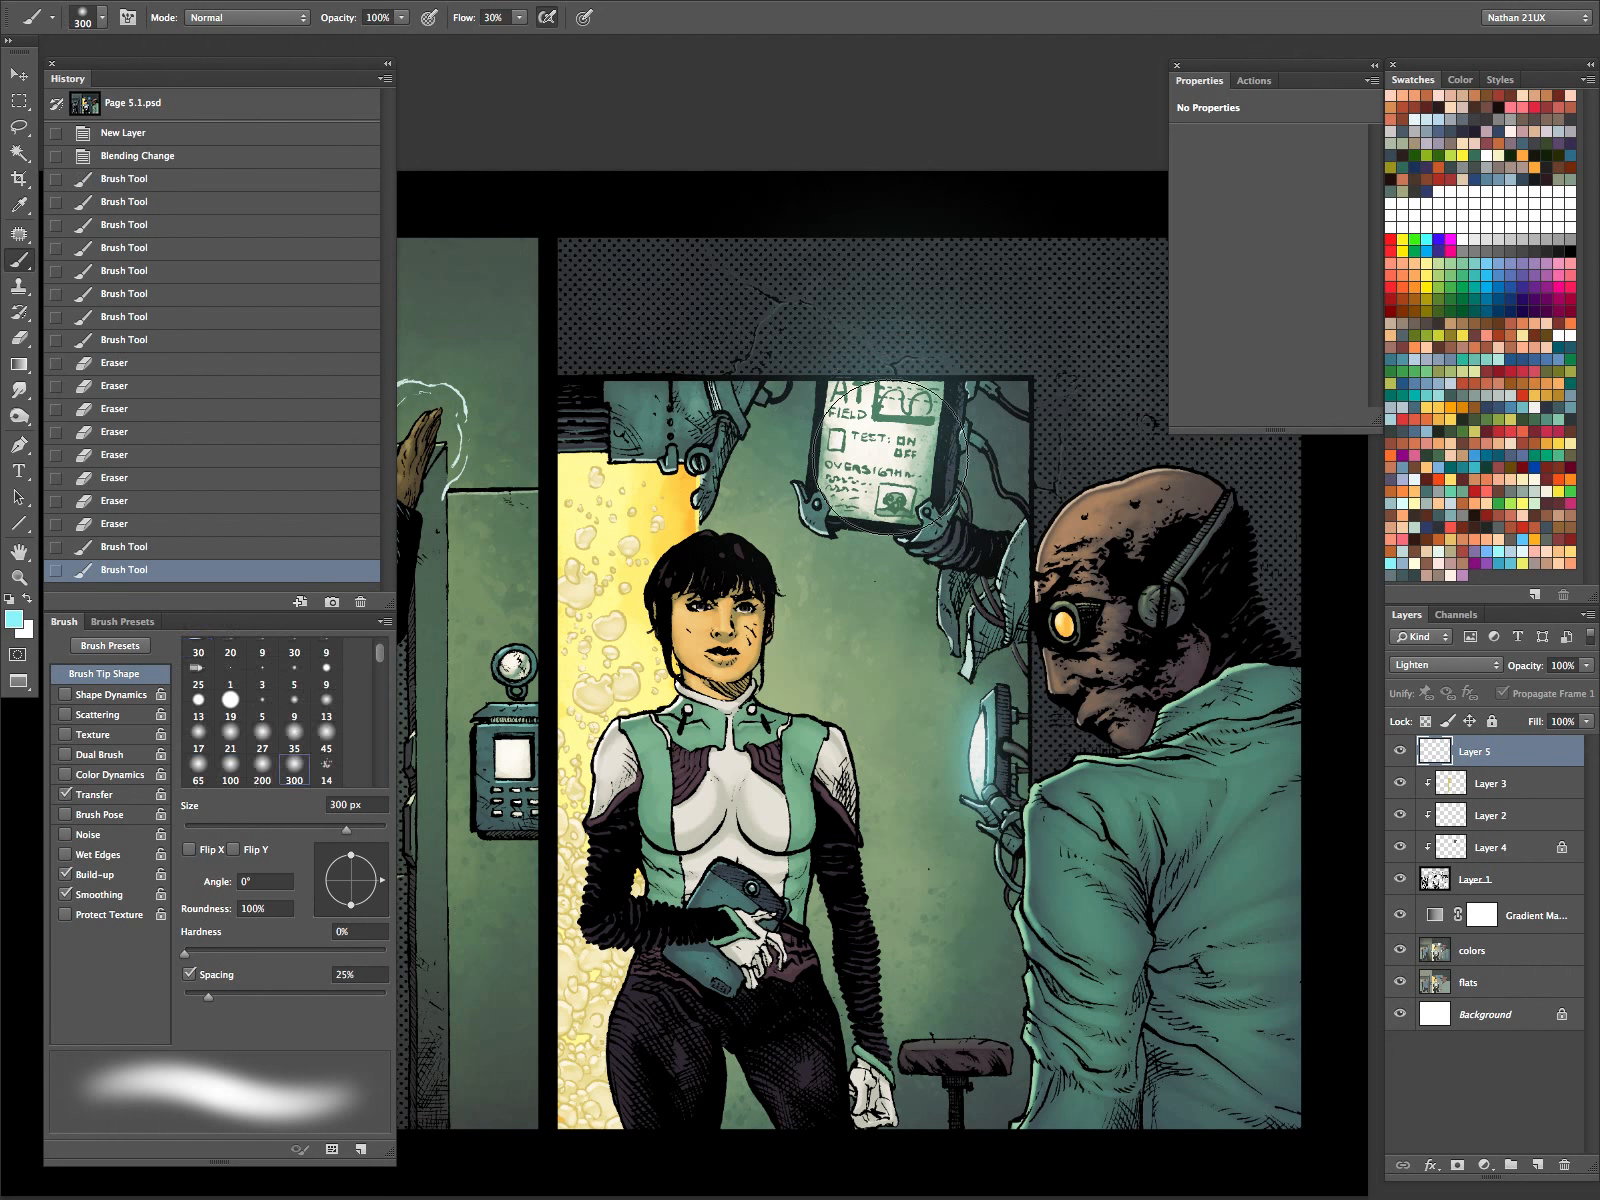
click(886, 432)
Lasso the dotted wall area above the inset panel, clear the monitor glow spilling onto it, and deselect.
key(z)
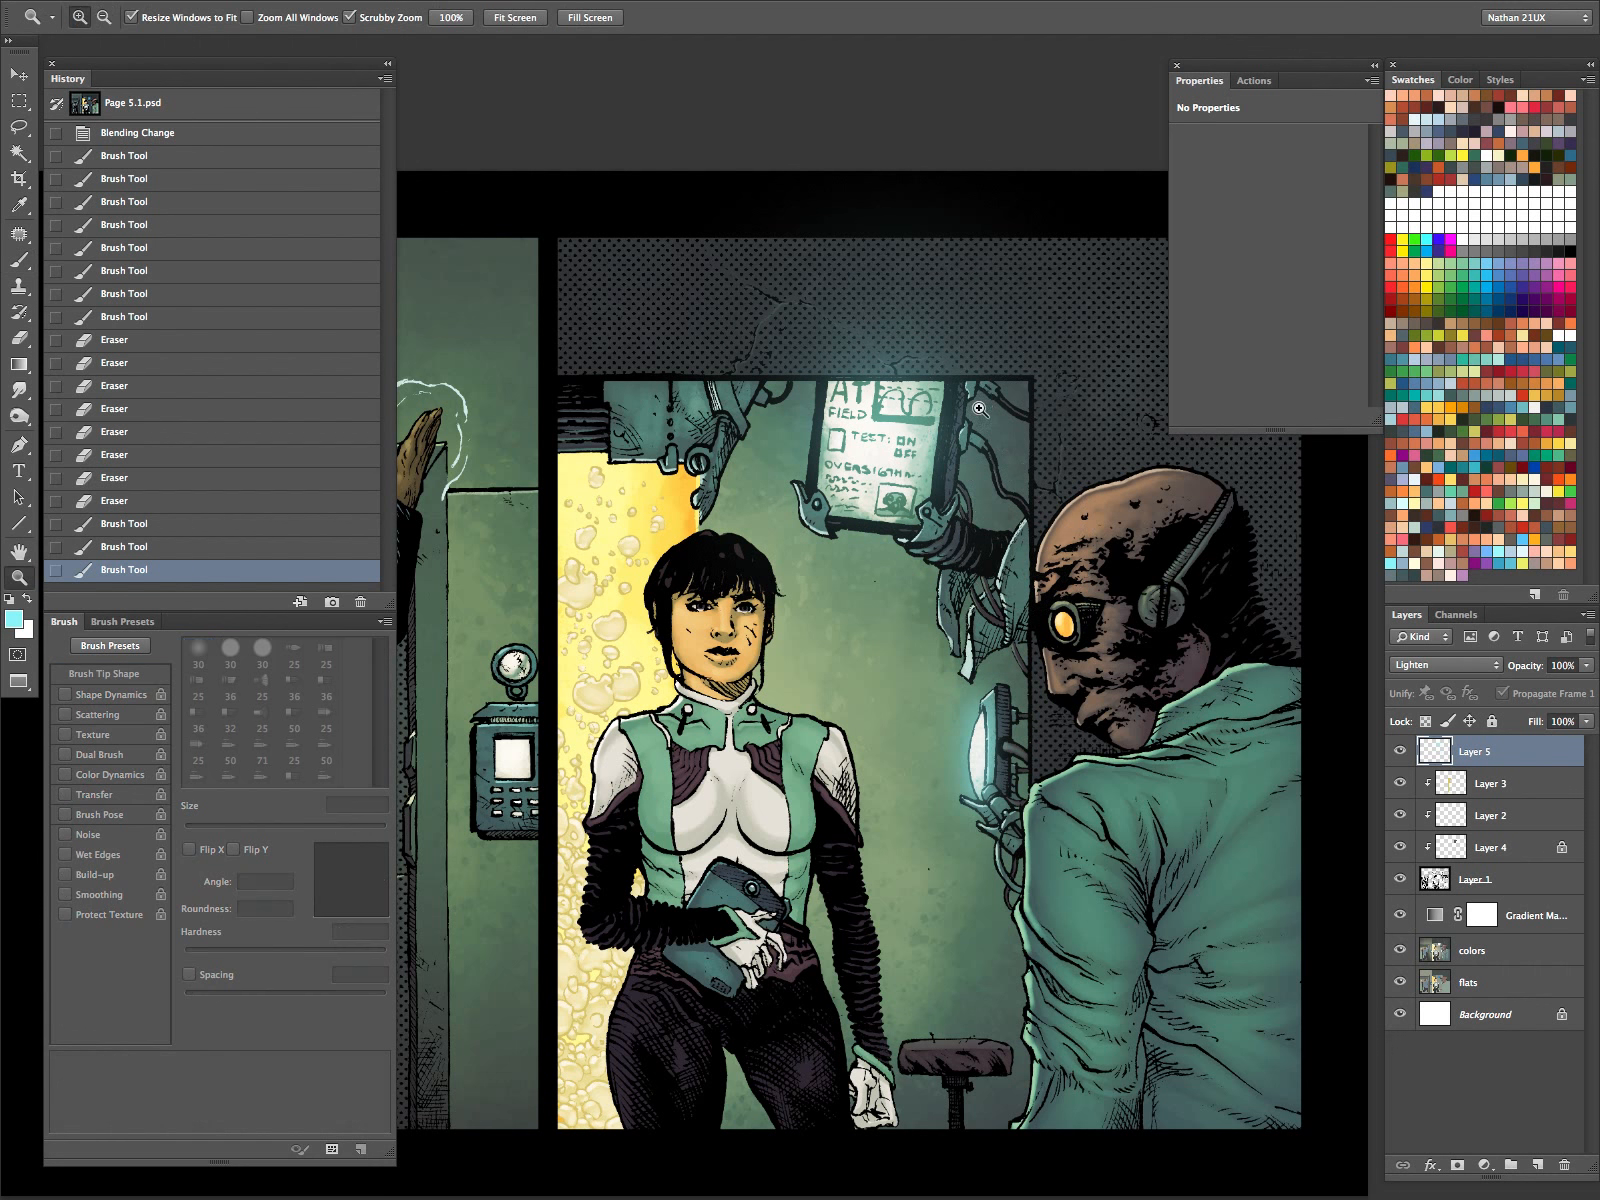
click(998, 408)
drag(986, 412, 1058, 641)
key(Tab)
click(1030, 565)
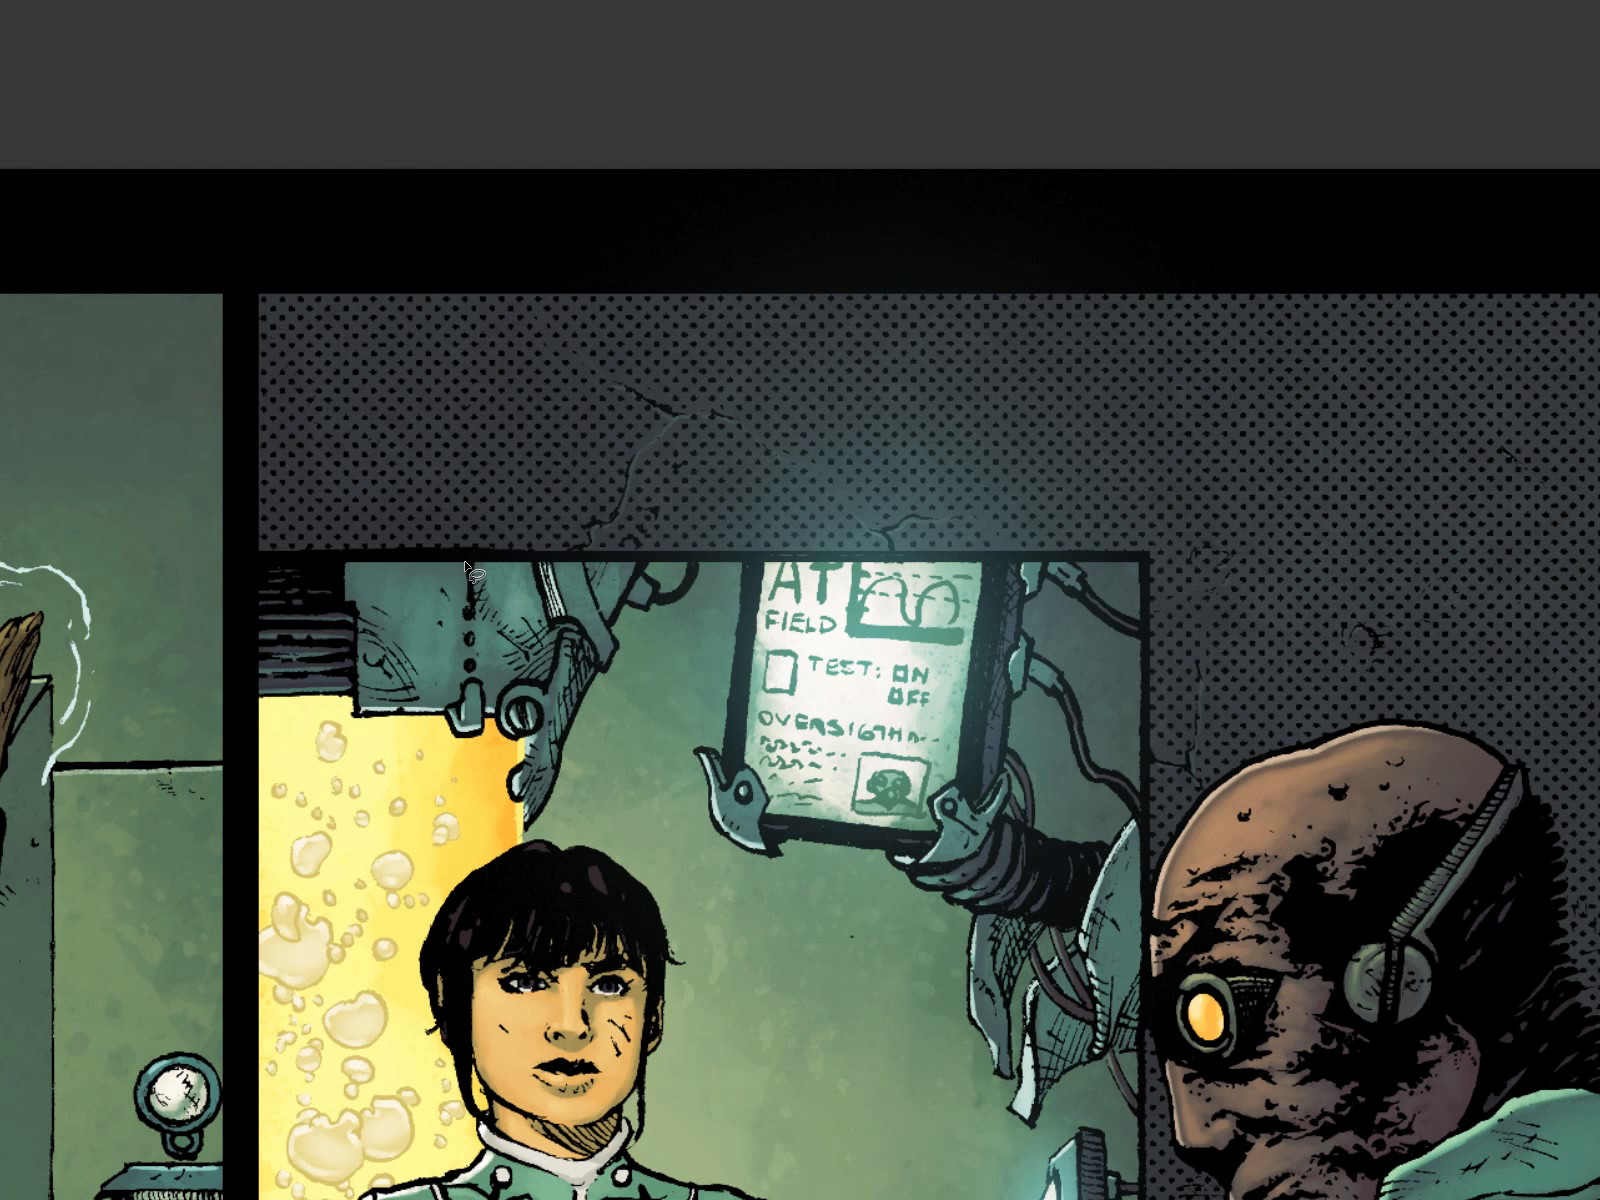
mouse_move(468, 568)
mouse_down()
mouse_move(1165, 572)
mouse_move(1357, 440)
mouse_move(197, 553)
mouse_move(222, 458)
mouse_up()
key(Delete)
key(ctrl+d)
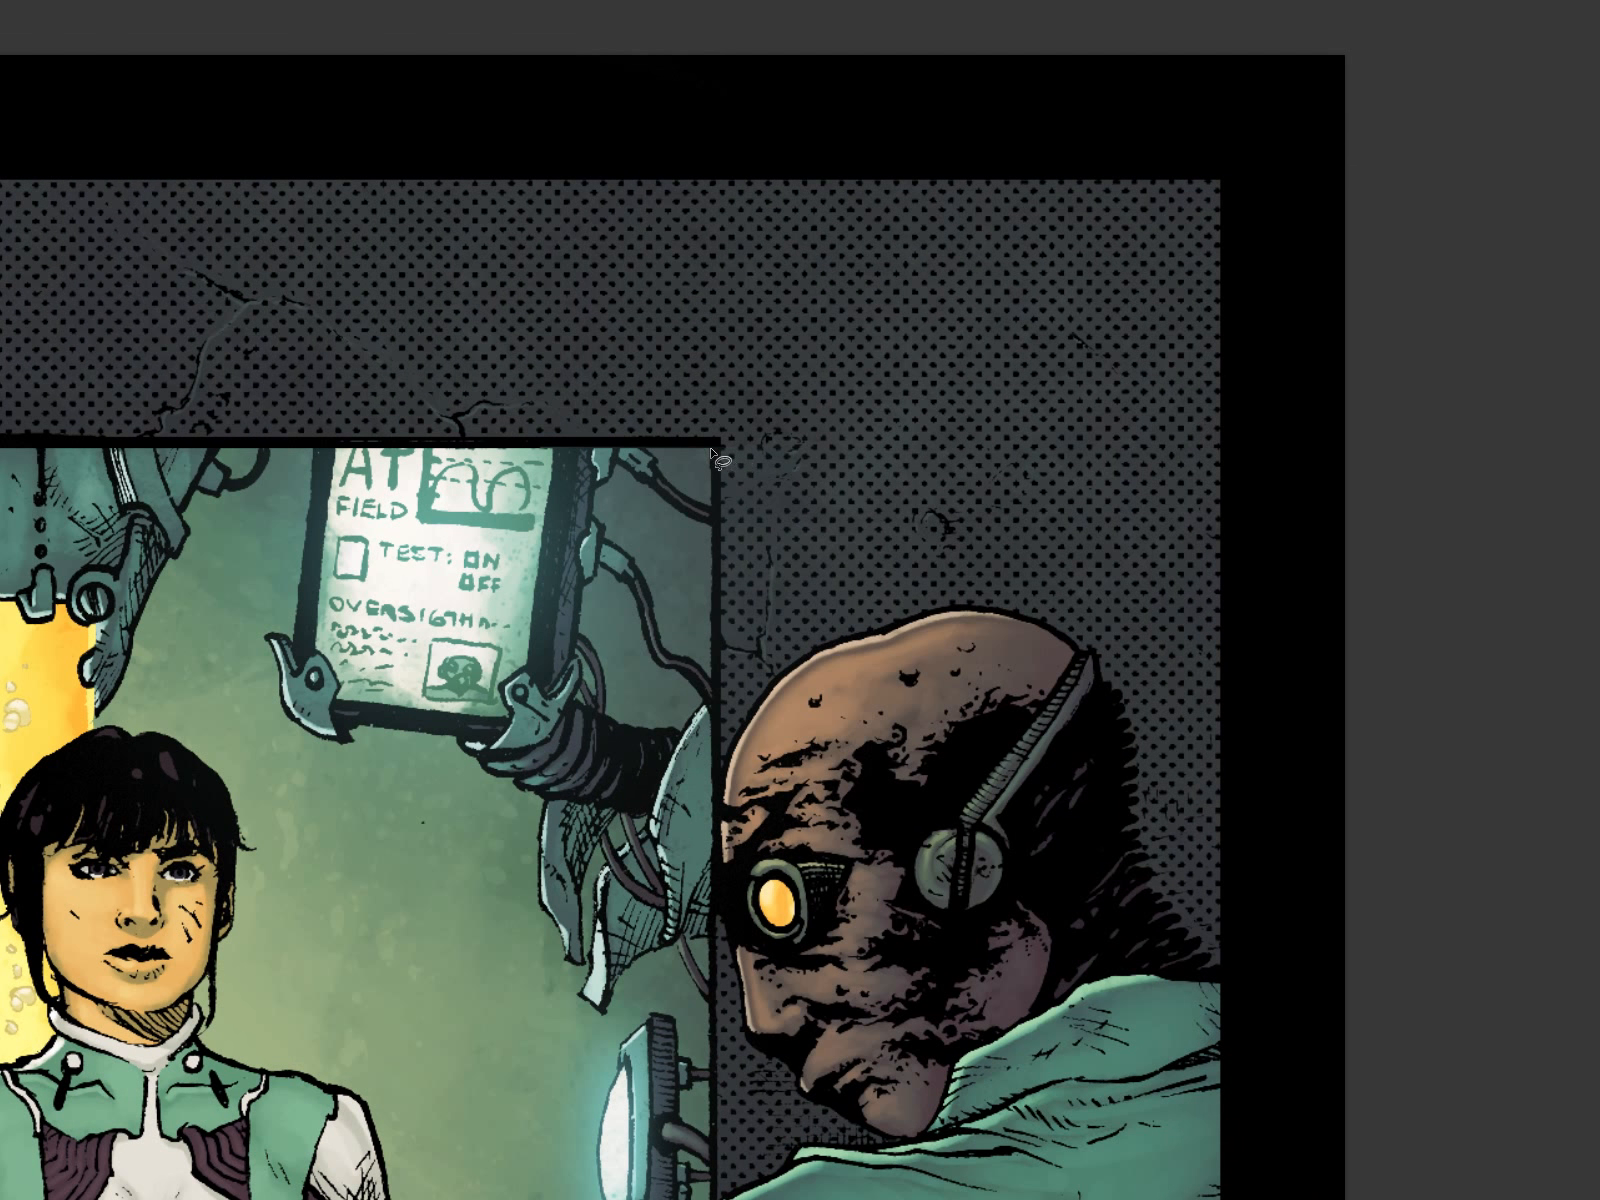
Lasso the area beyond the inset panel's side border around the scarred man and clear the spilled glow there.
alt+click(712, 450)
alt+click(709, 1134)
scroll(709, 1136, down, 10)
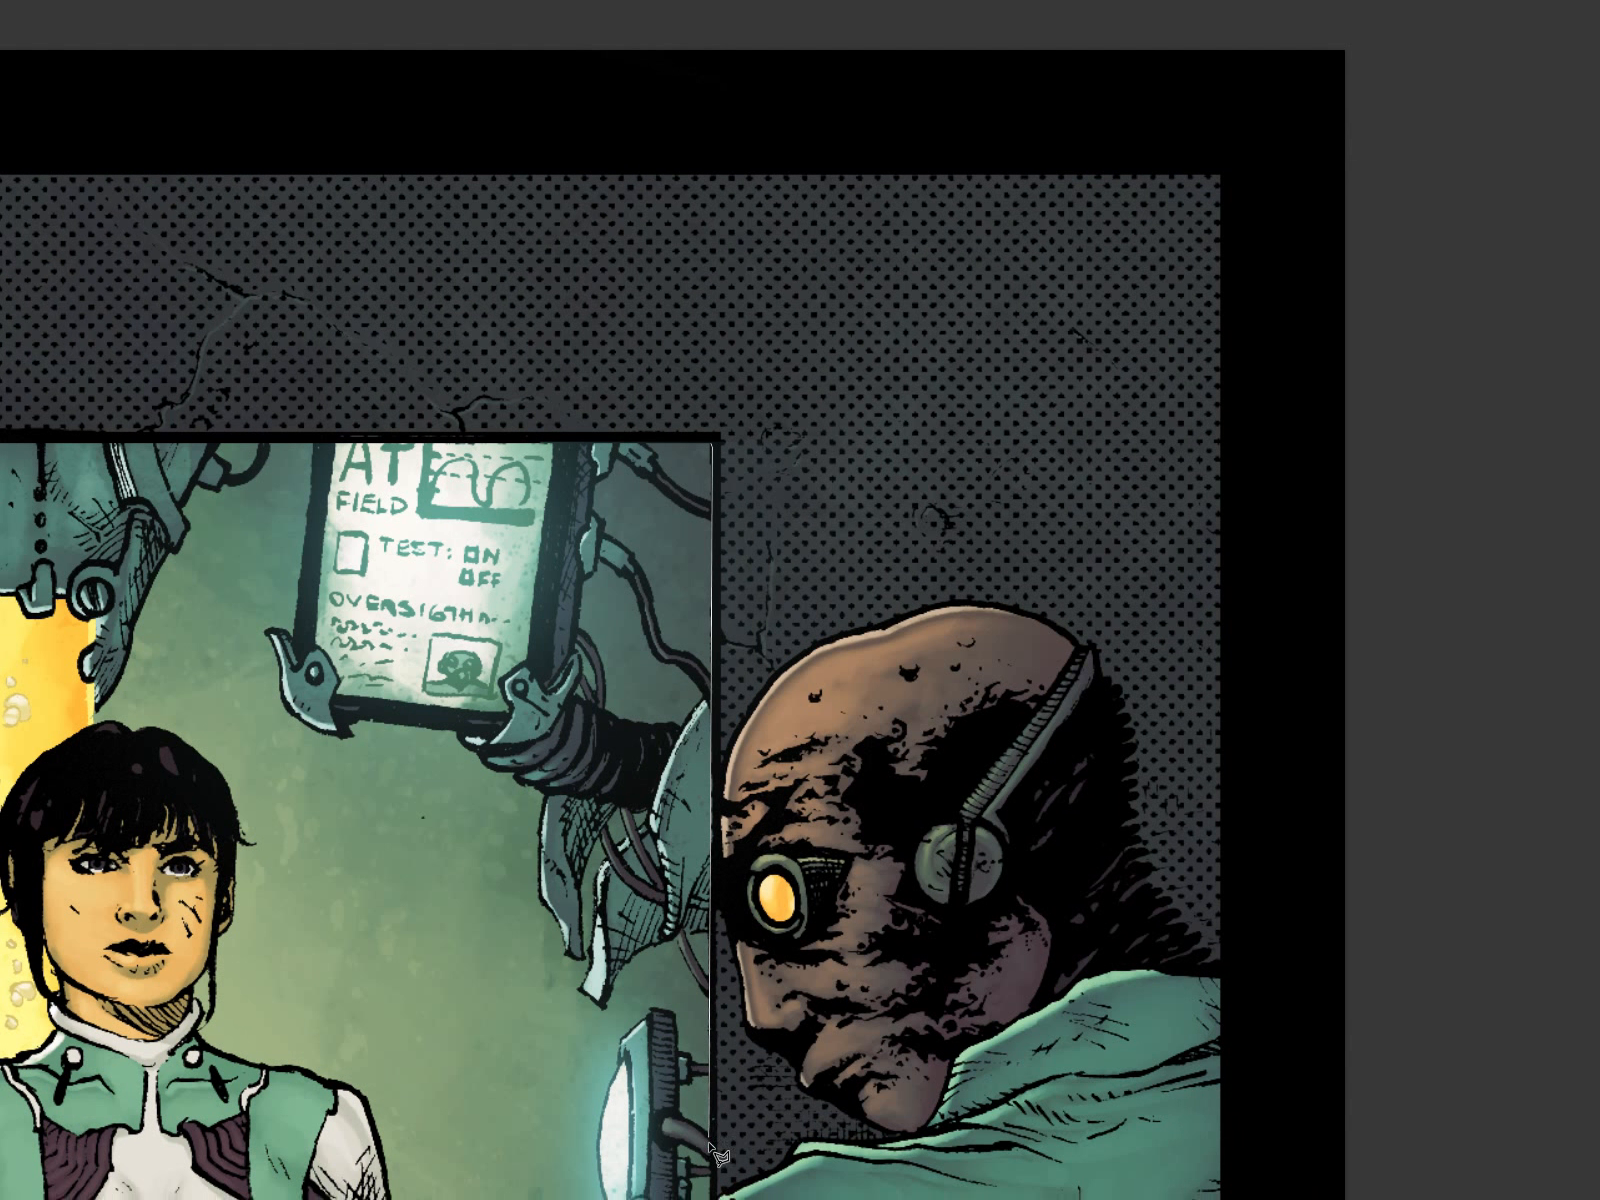
drag(714, 793, 1258, 58)
scroll(1250, 60, up, 10)
scroll(1255, 100, up, 7)
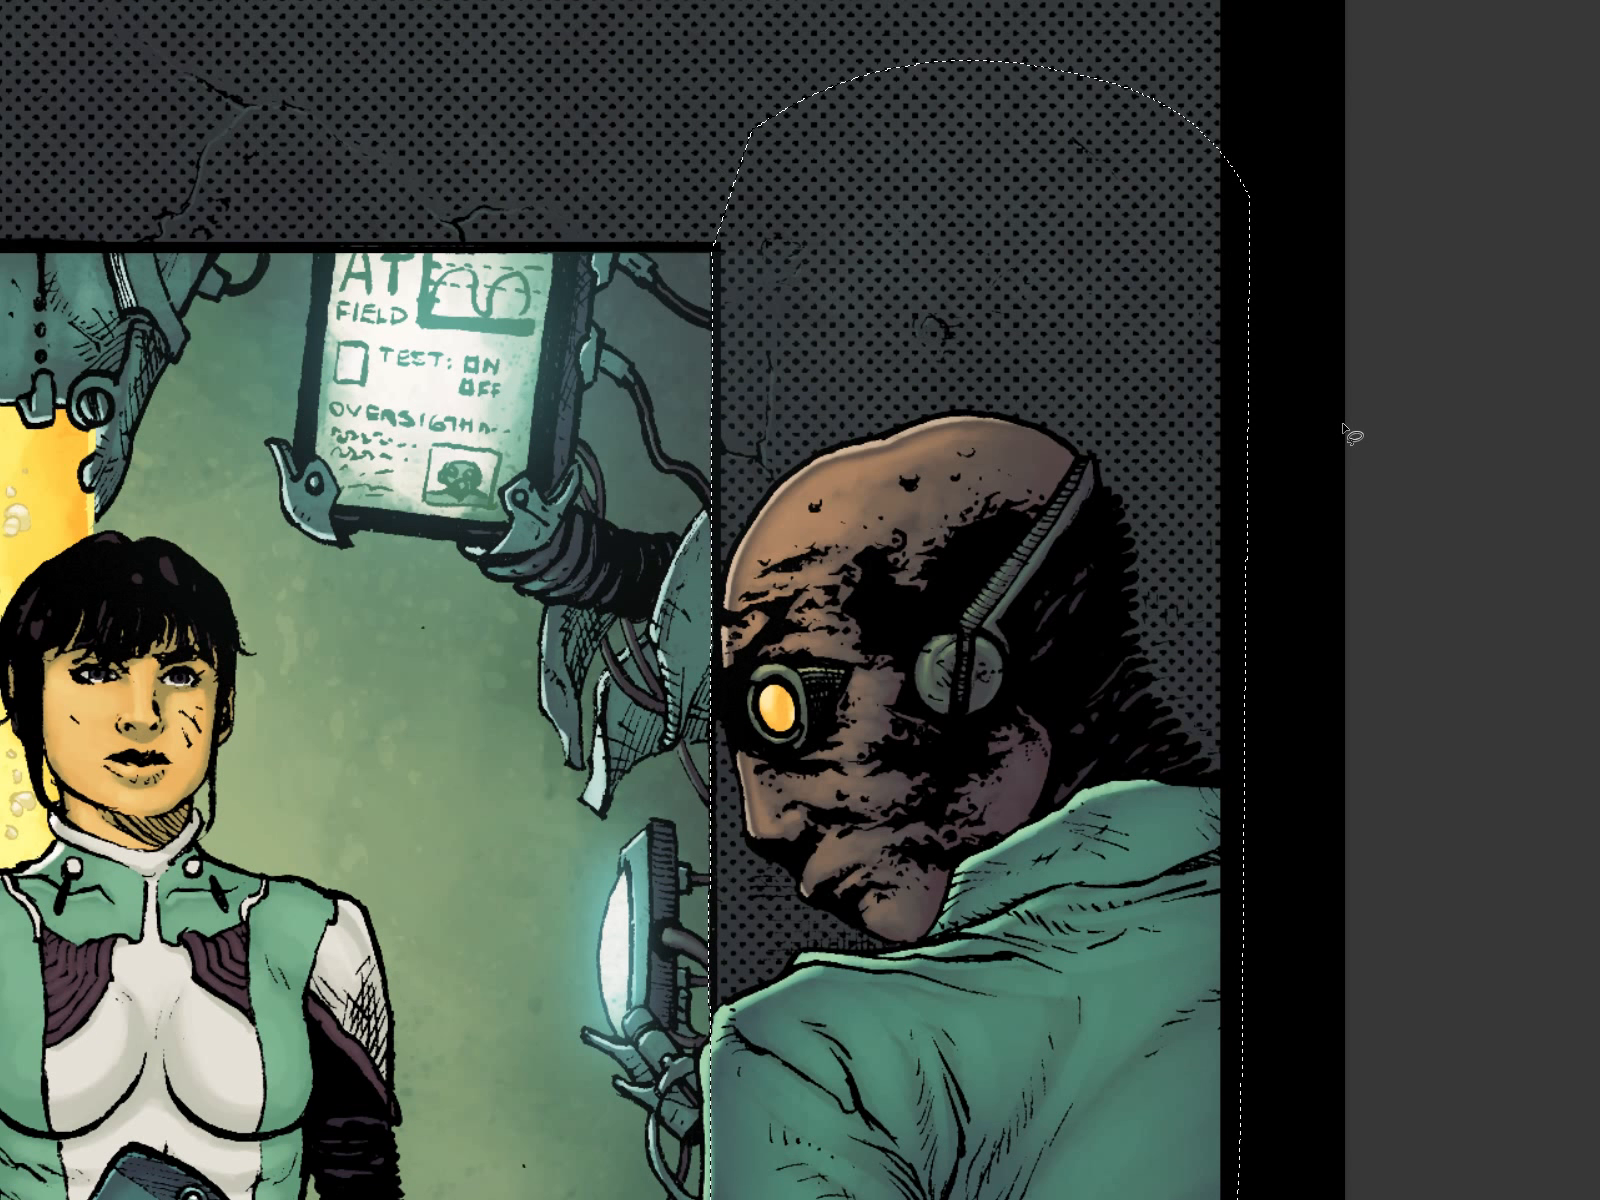
Brush a soft cyan glow onto the wall keypad's screen beside the door, using a smaller brush.
drag(892, 621, 768, 770)
drag(847, 714, 1032, 706)
drag(692, 693, 828, 690)
key(bracketleft)
key(bracketleft)
key(bracketleft)
key(bracketleft)
key(bracketleft)
key(bracketleft)
key(bracketleft)
key(bracketleft)
key(bracketleft)
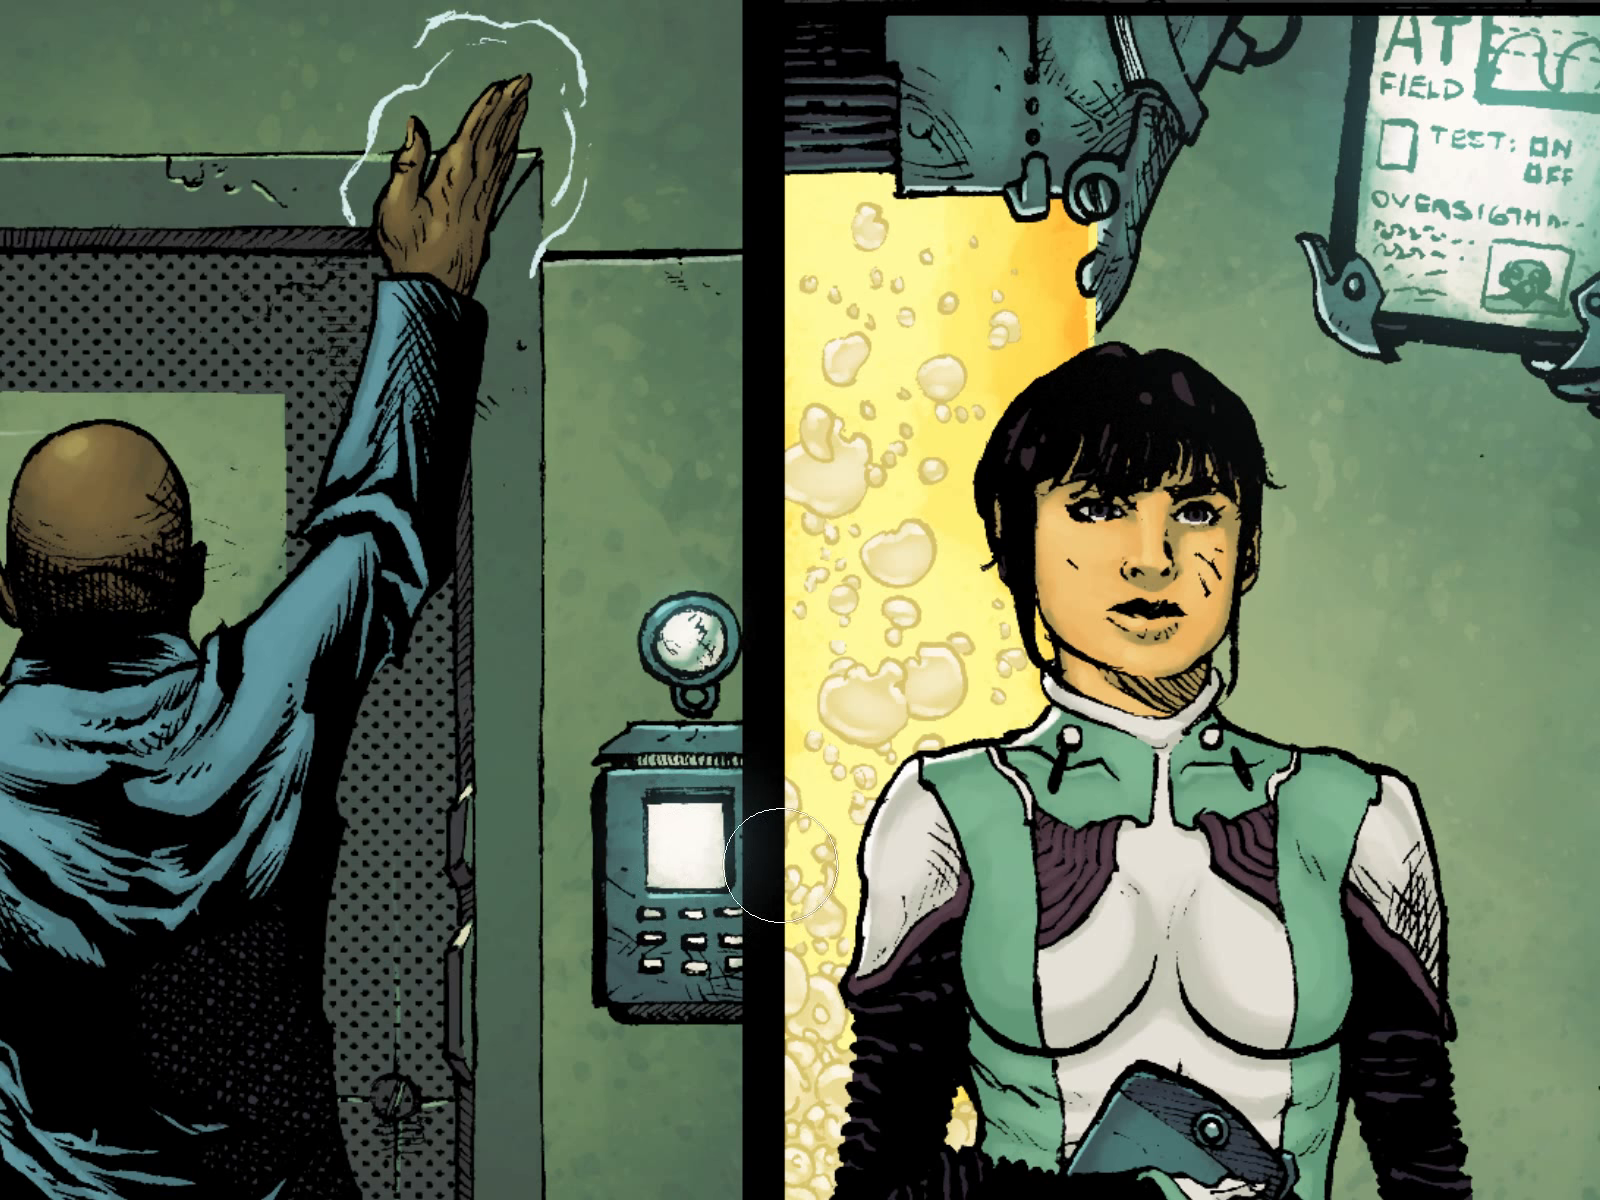
drag(902, 705, 780, 914)
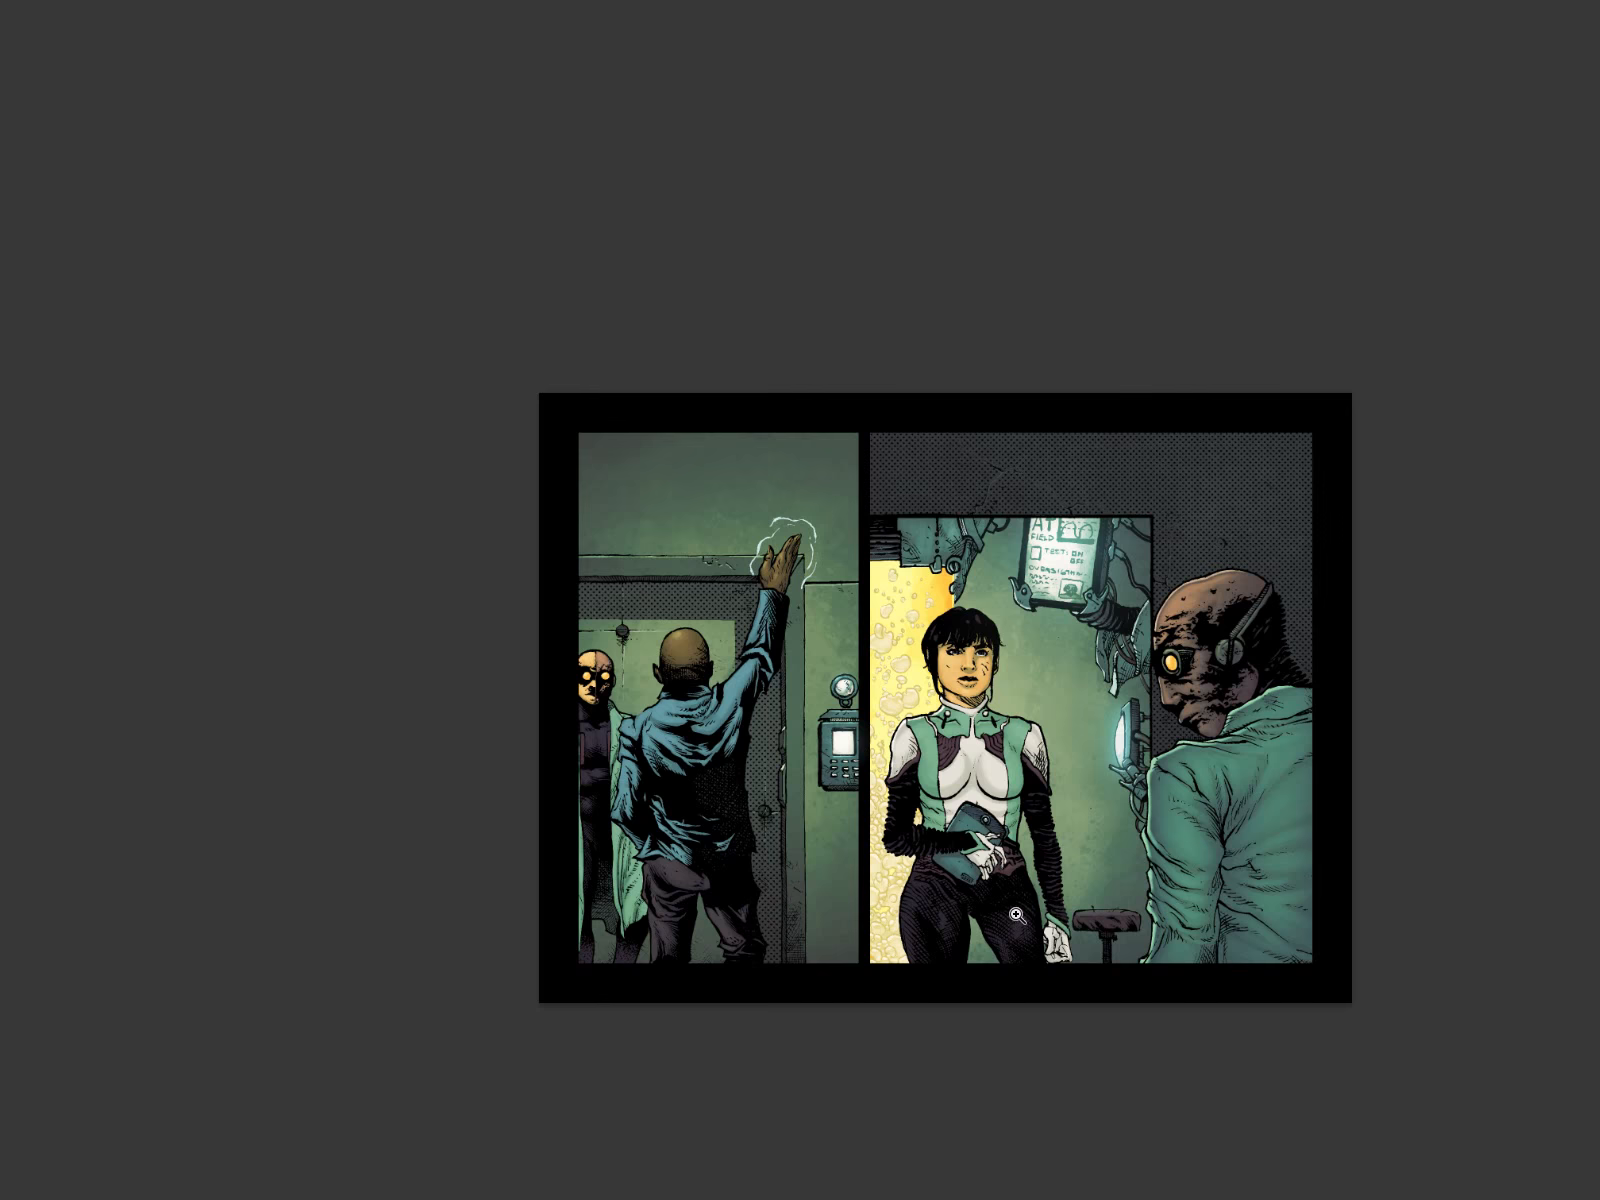
Compare the page with and without Layer 5's glow beside the other open pages, and save Page 5.1.psd.
key(f)
key(f)
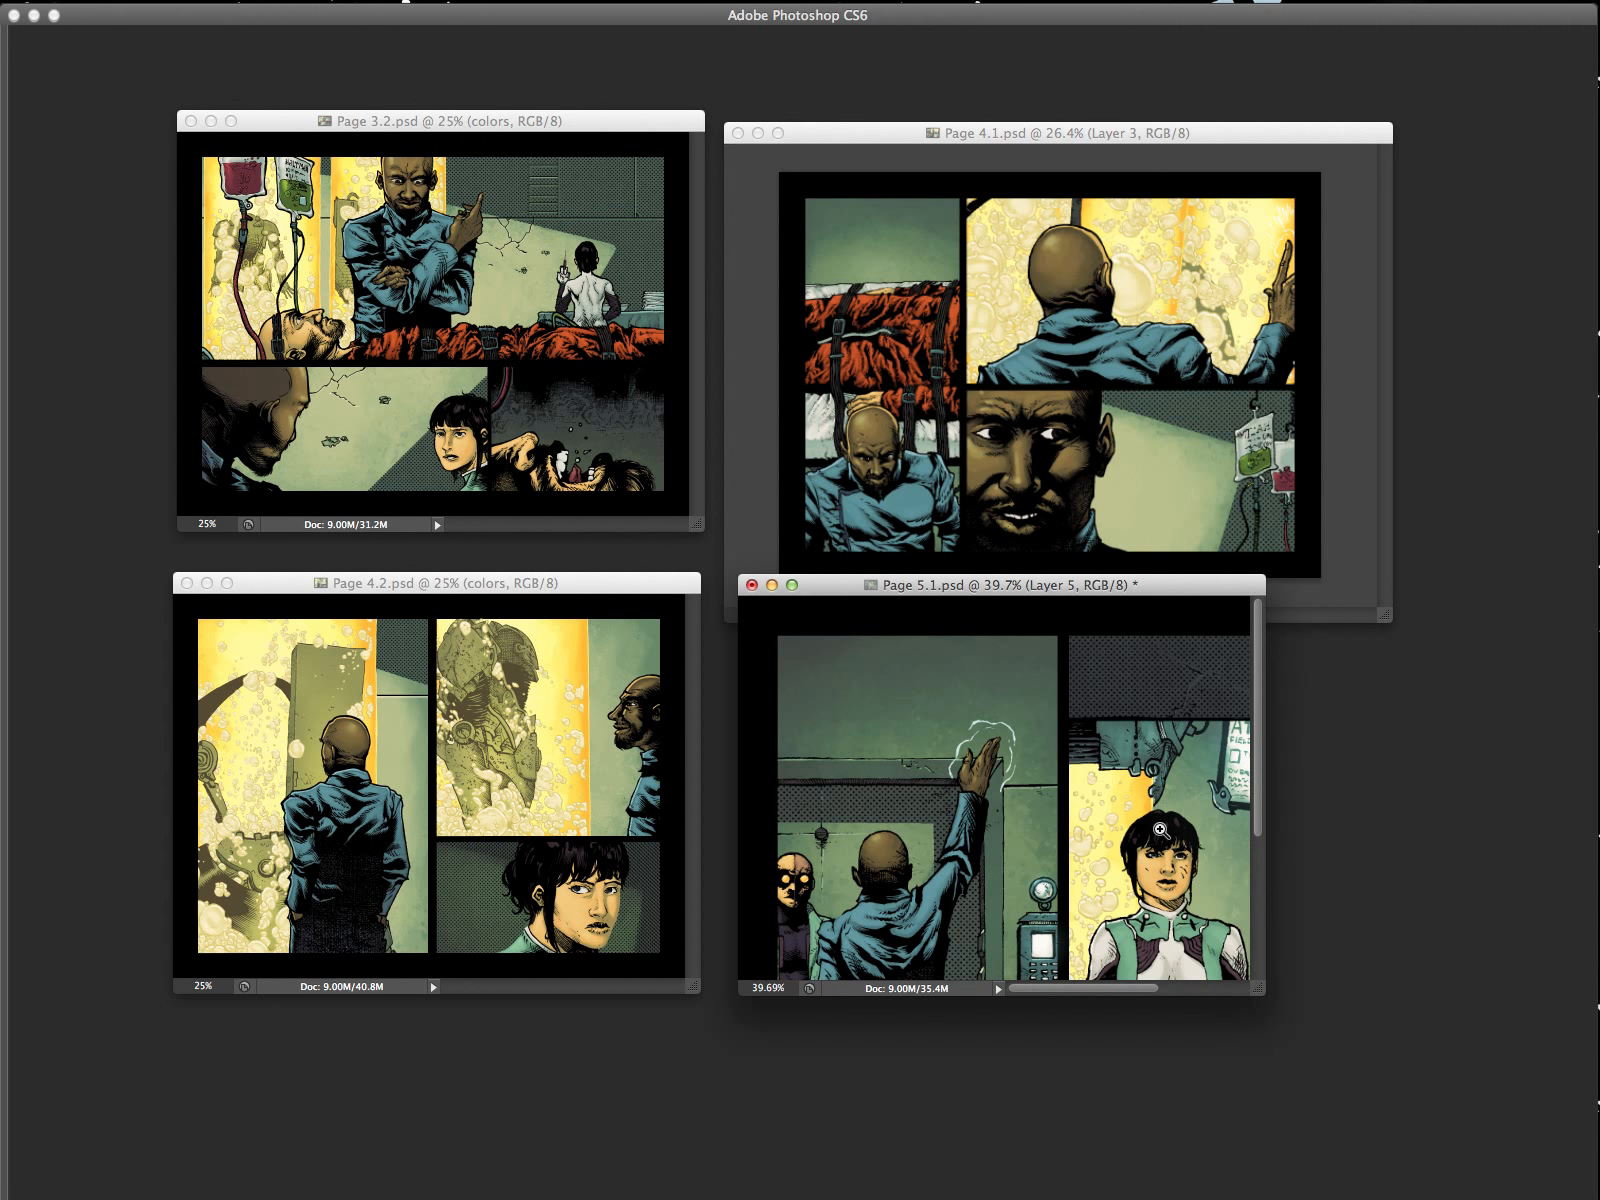
drag(1136, 824, 1060, 826)
key(Tab)
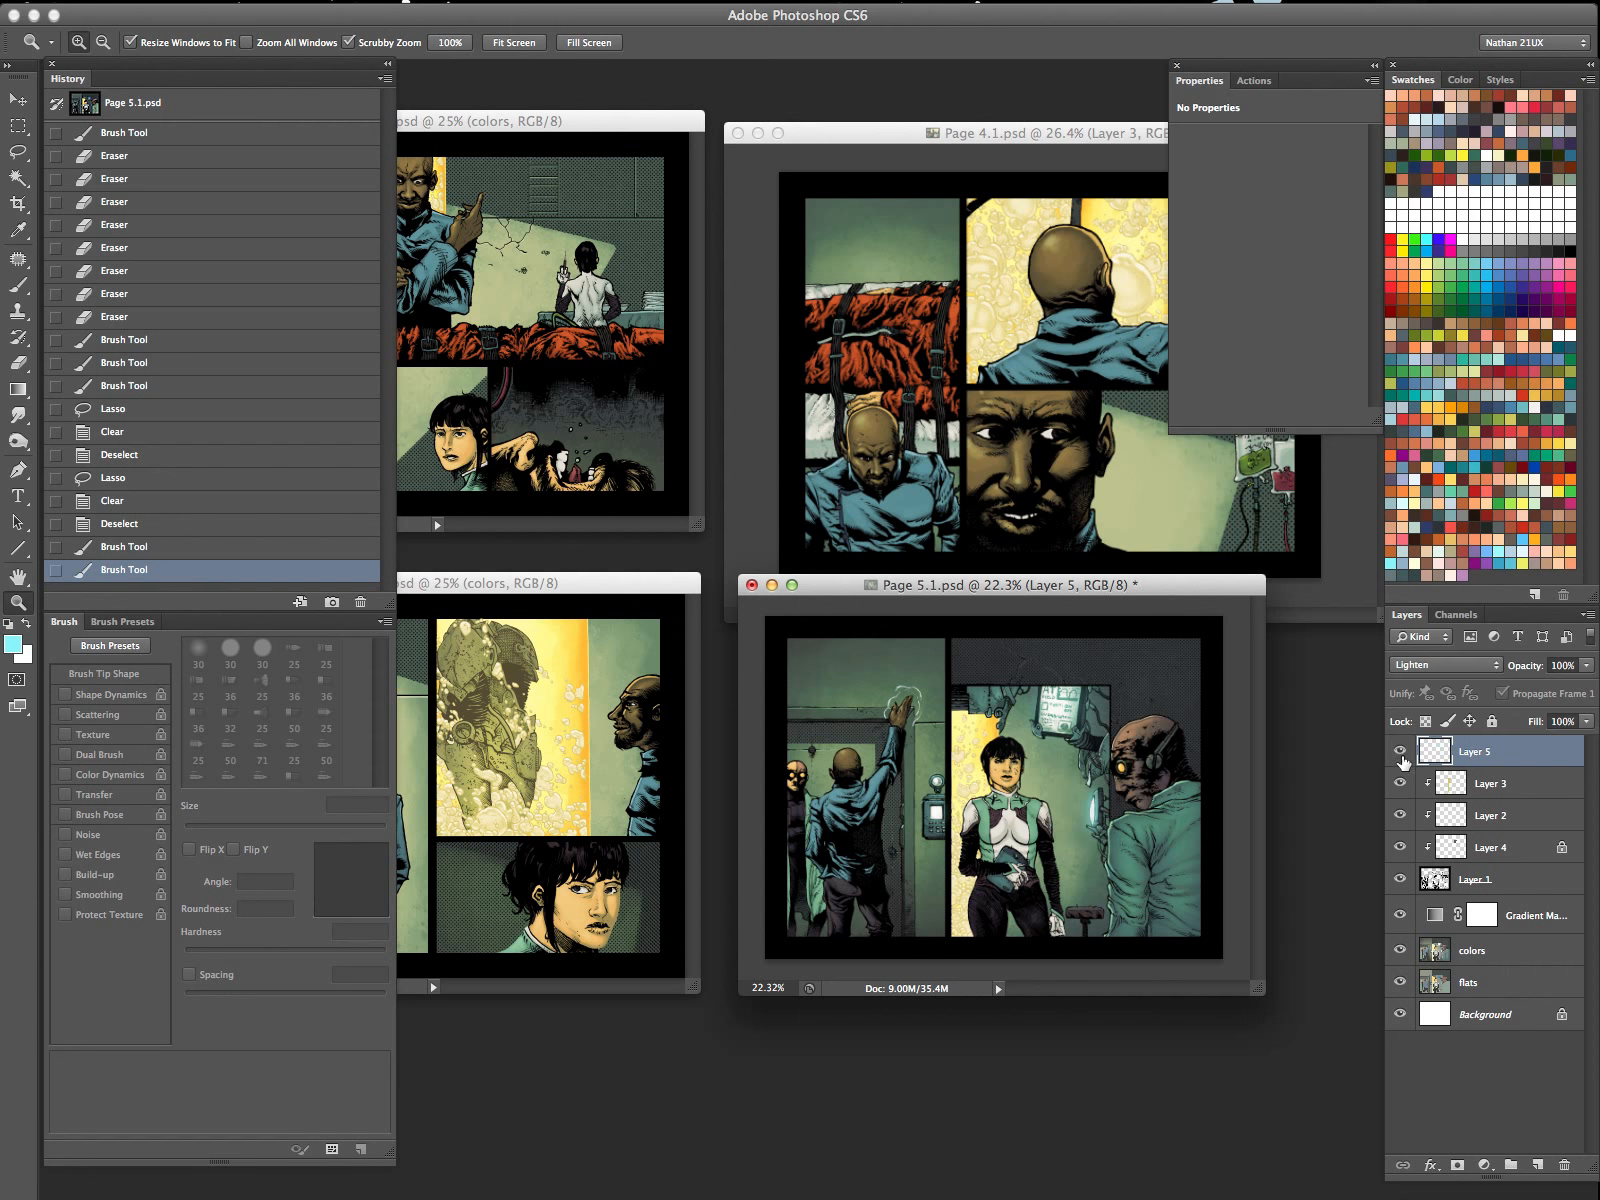
click(1401, 753)
click(1401, 753)
click(1401, 753)
click(1401, 753)
key(Tab)
key(super+s)
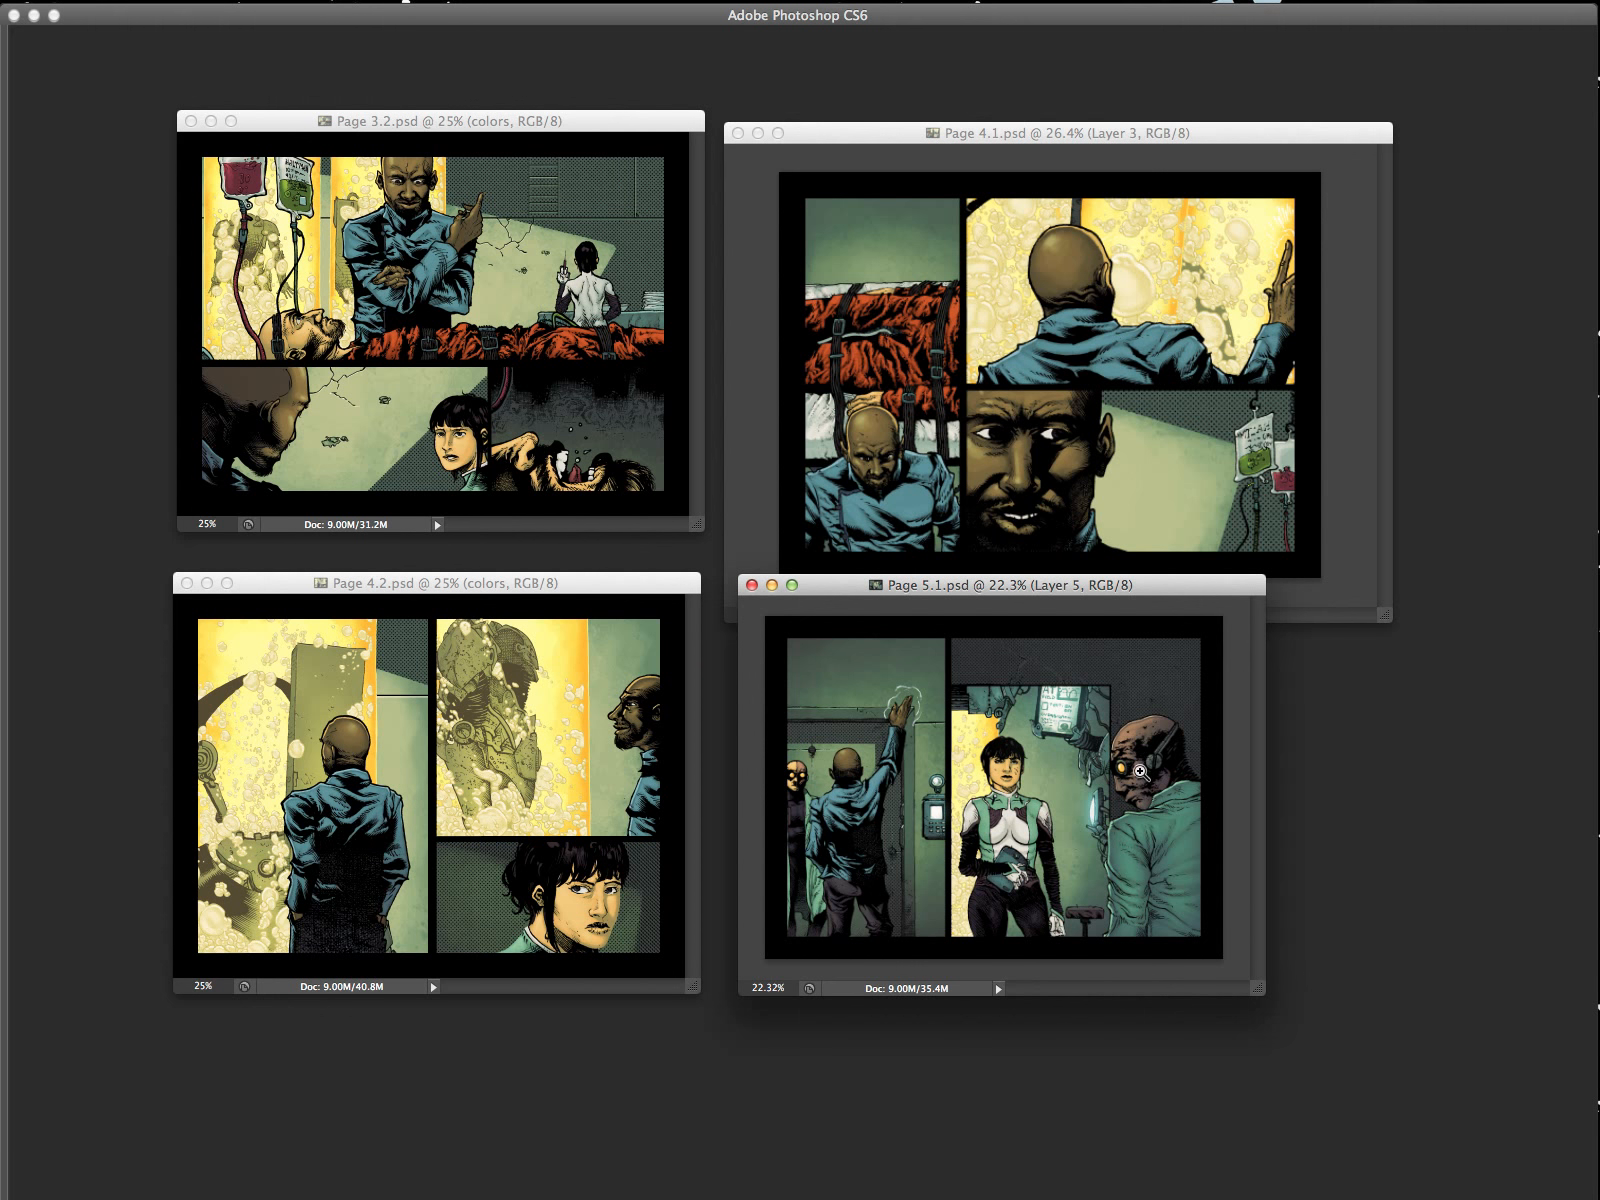
Try a soft orange glow over the scarred man's lens eye on Page 5.1, using a smaller soft brush.
key(f)
drag(938, 566, 1104, 509)
key(Tab)
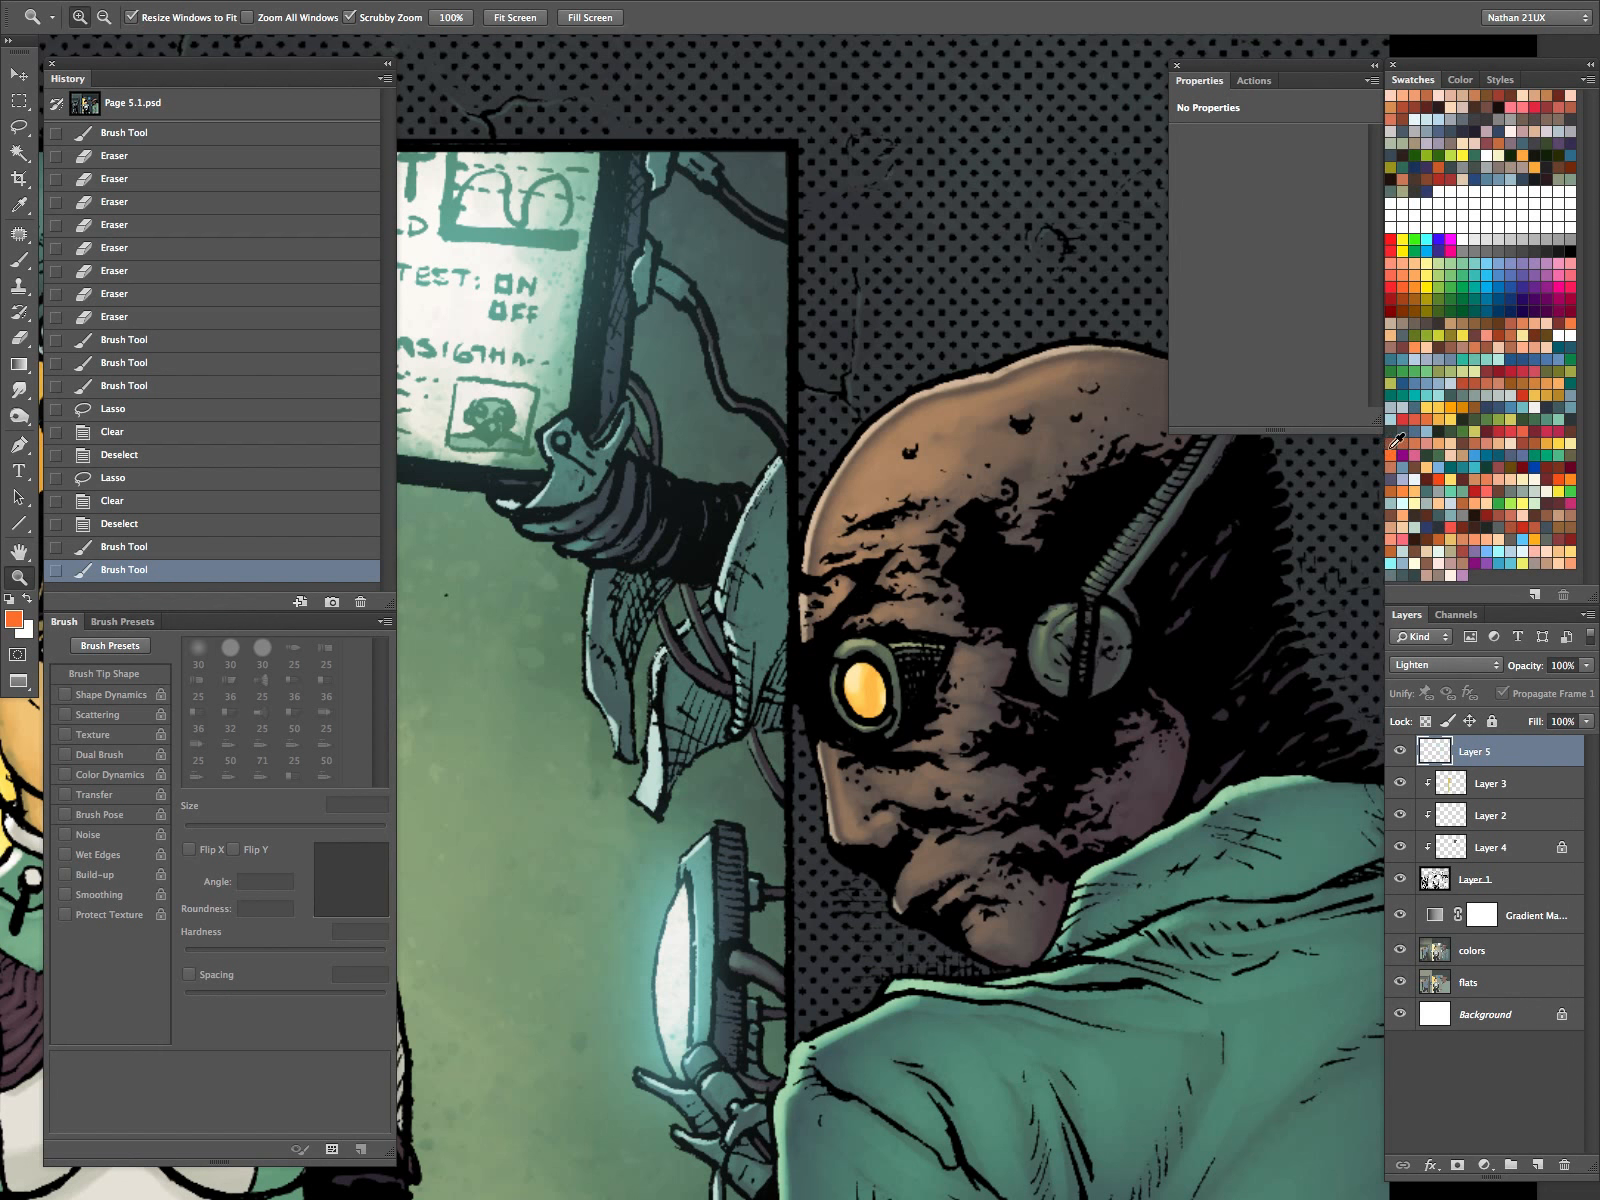
key(b)
key([)
key([)
key([)
key([)
key([)
key([)
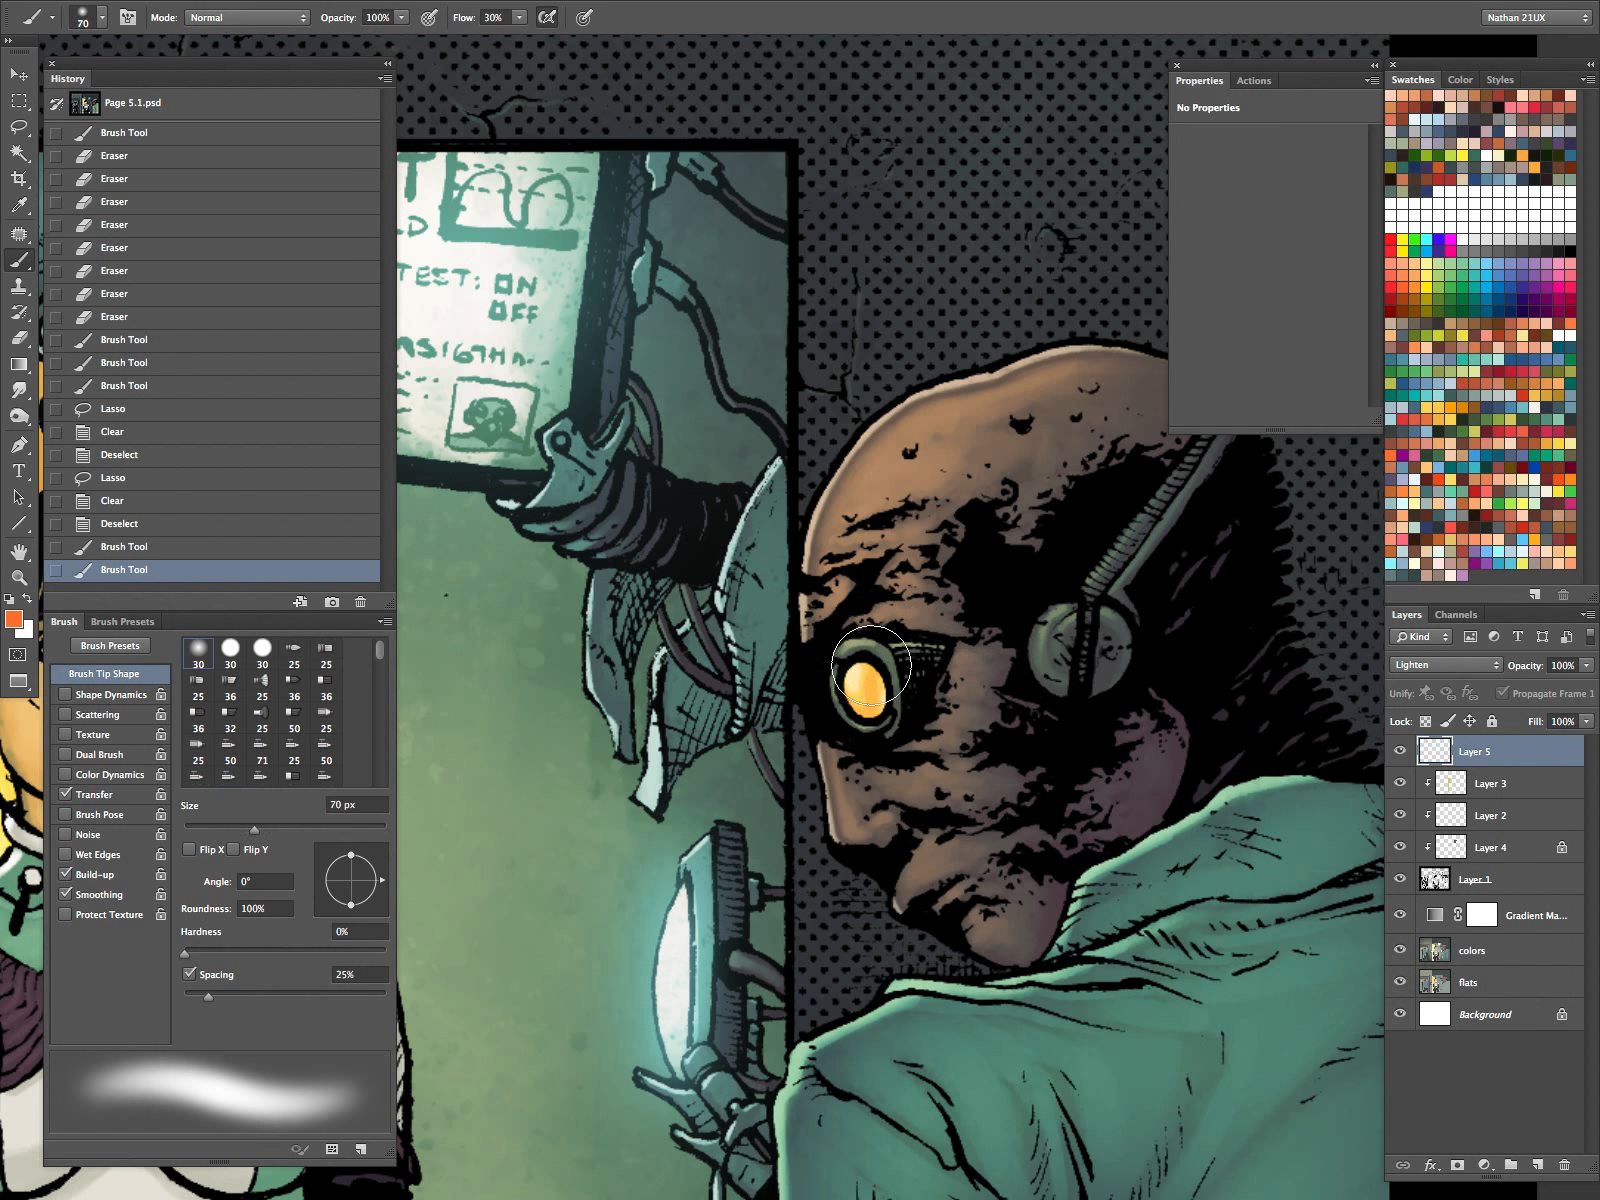
mouse_move(846, 682)
mouse_down()
mouse_move(887, 597)
mouse_move(921, 567)
mouse_move(836, 628)
mouse_move(868, 692)
mouse_up()
key(ctrl+z)
key(bracketright)
key(bracketright)
key(bracketright)
key(bracketright)
key(z)
mouse_move(1024, 747)
mouse_down()
mouse_move(989, 757)
mouse_move(893, 964)
mouse_up()
key(Tab)
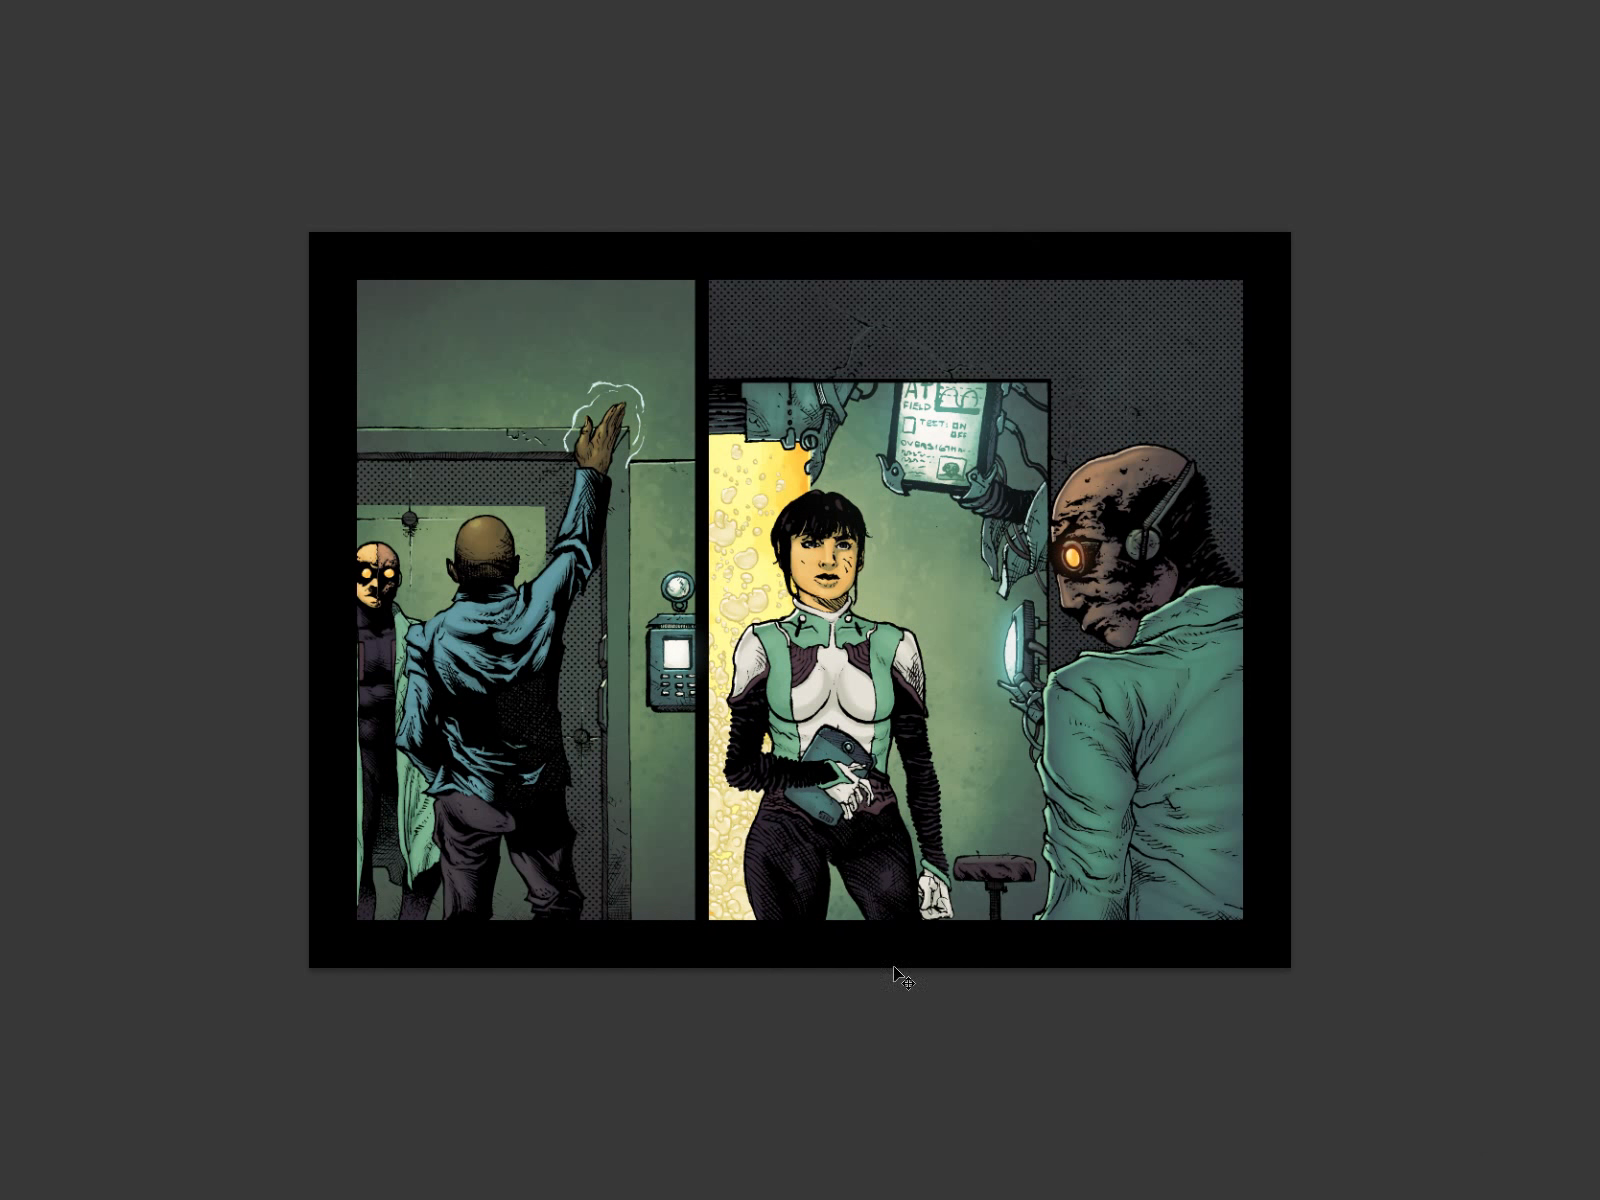
Compare the scarred man's eye with and without the orange glow and try another dab on the lens.
click(1090, 565)
key(b)
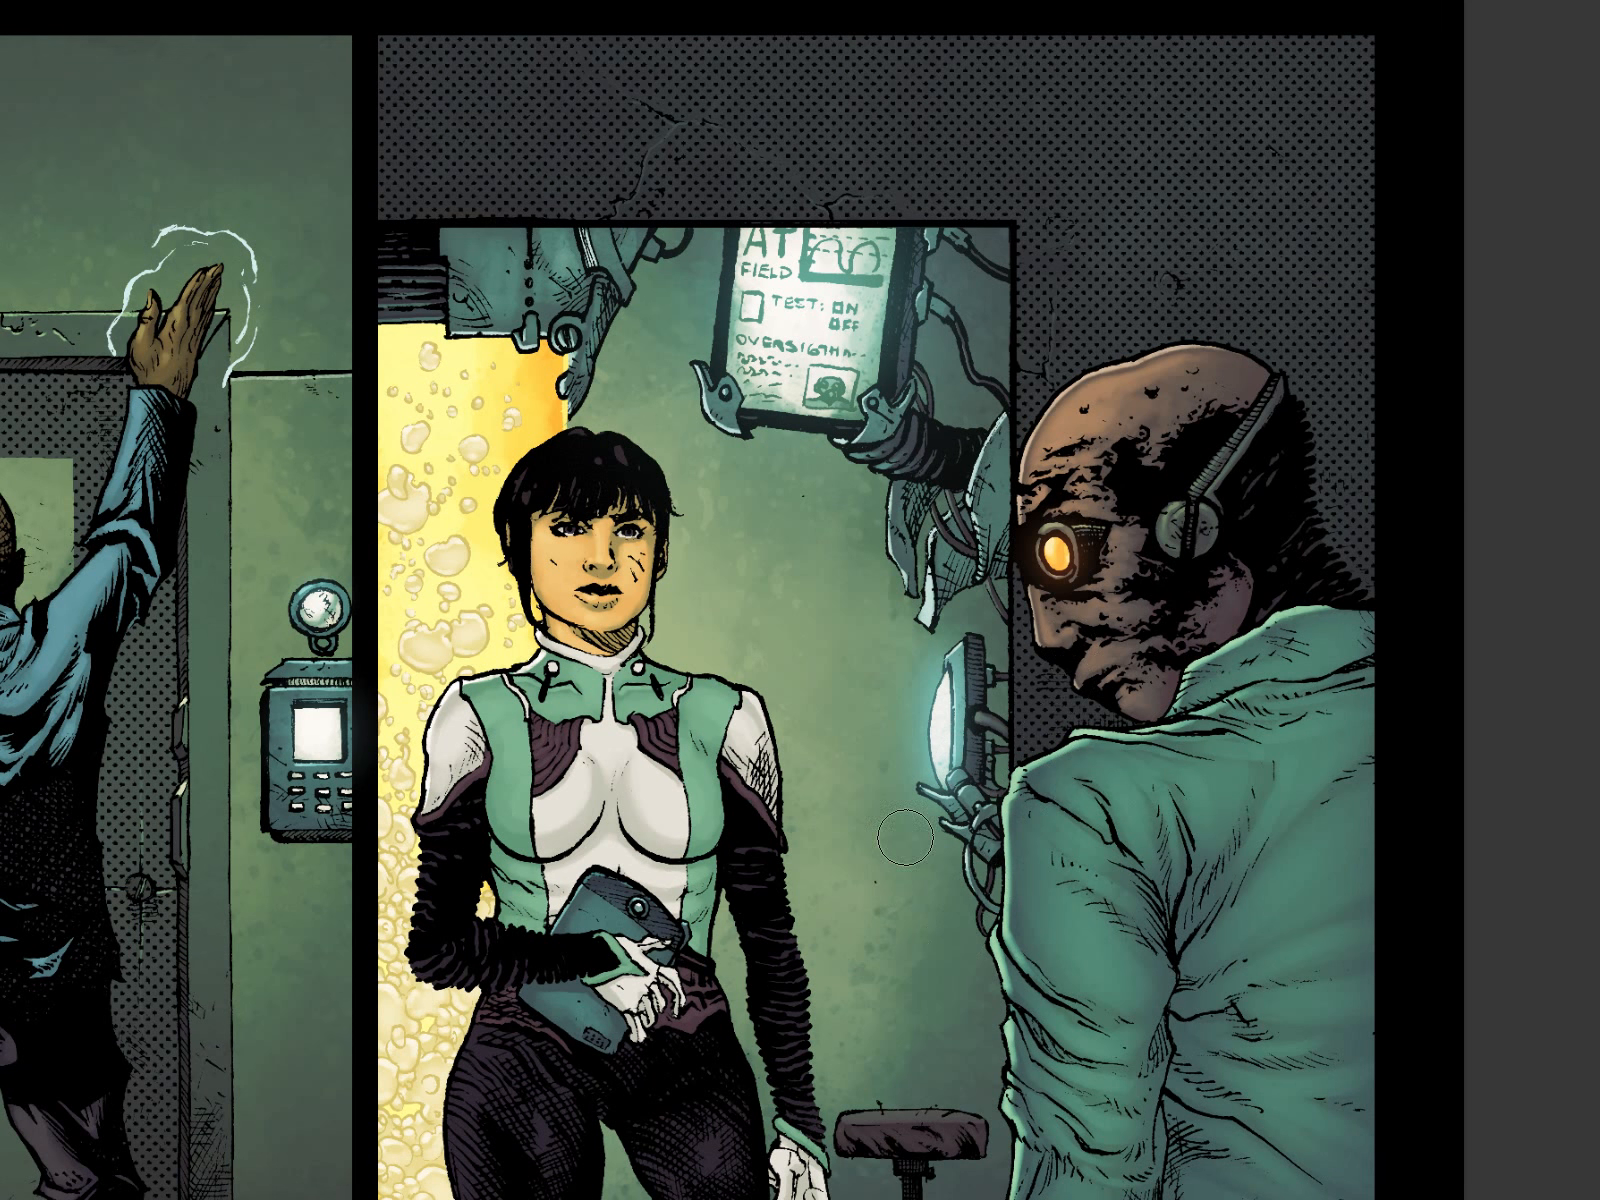
key(ctrl+z)
mouse_move(1056, 542)
mouse_down()
mouse_move(1059, 669)
mouse_move(1053, 538)
mouse_up()
key(ctrl+z)
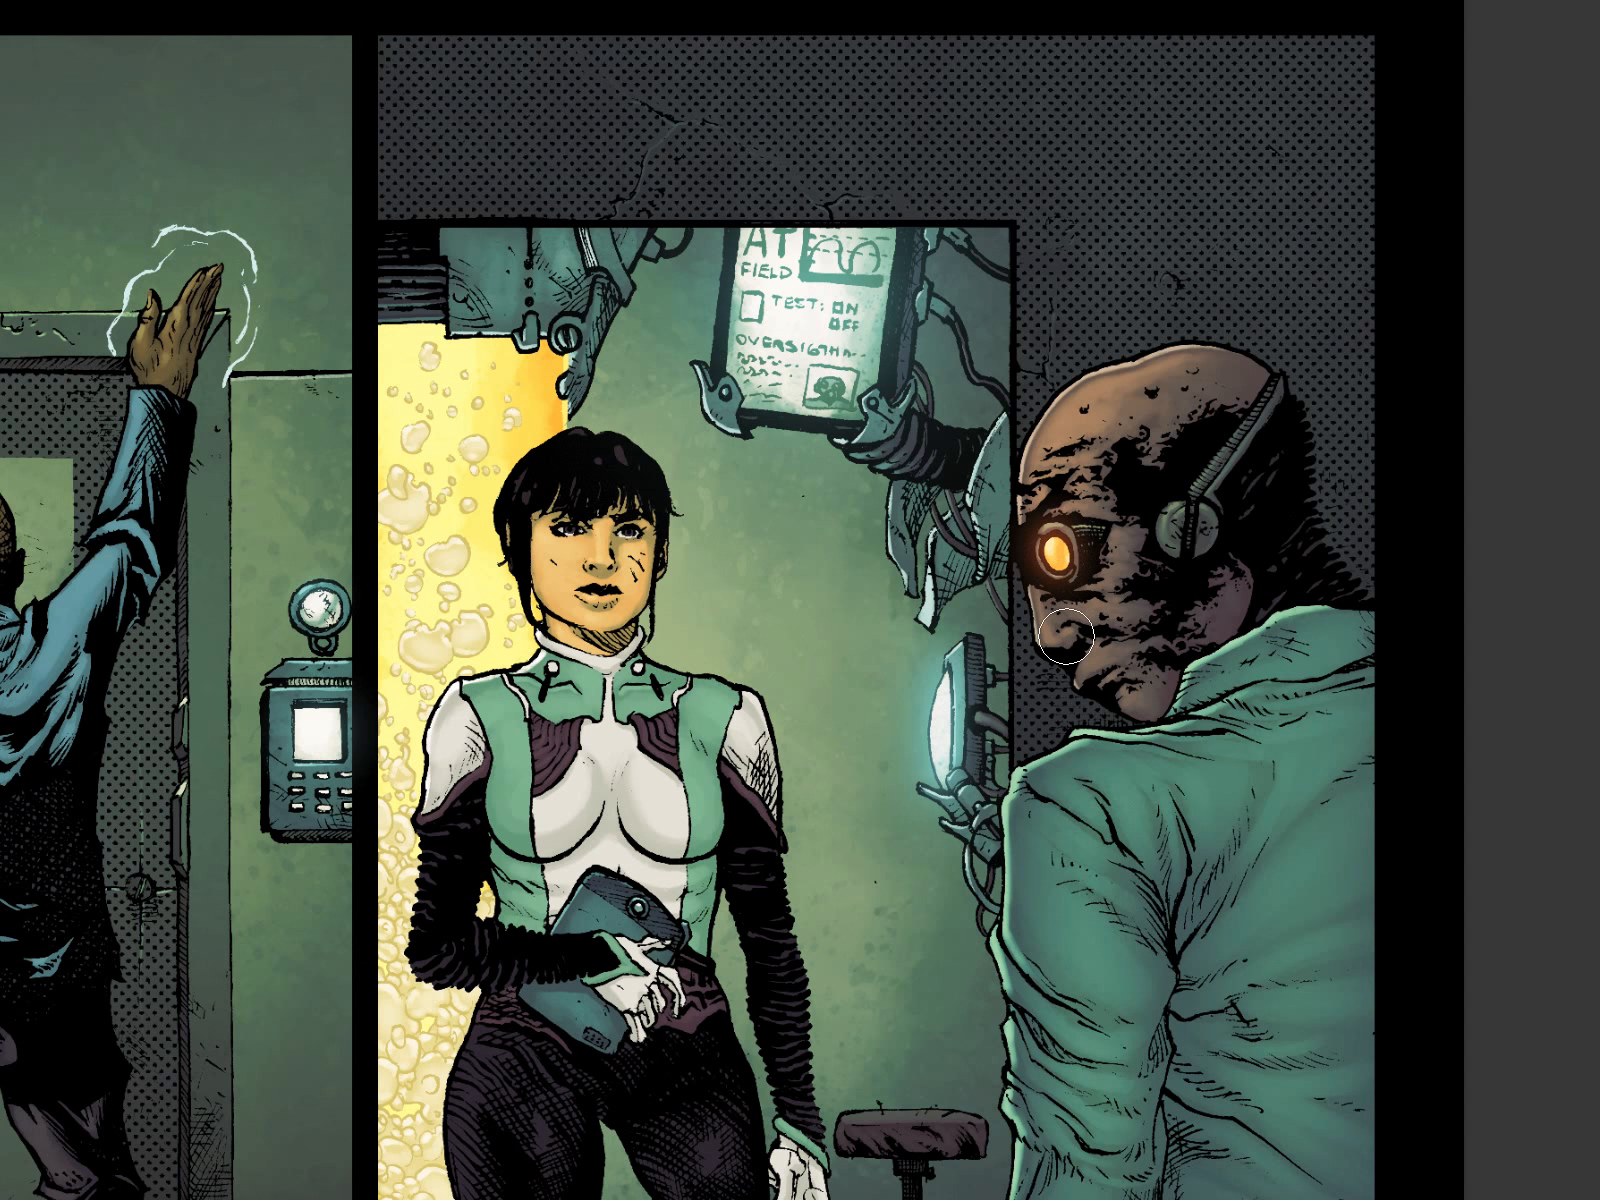
key(ctrl+z)
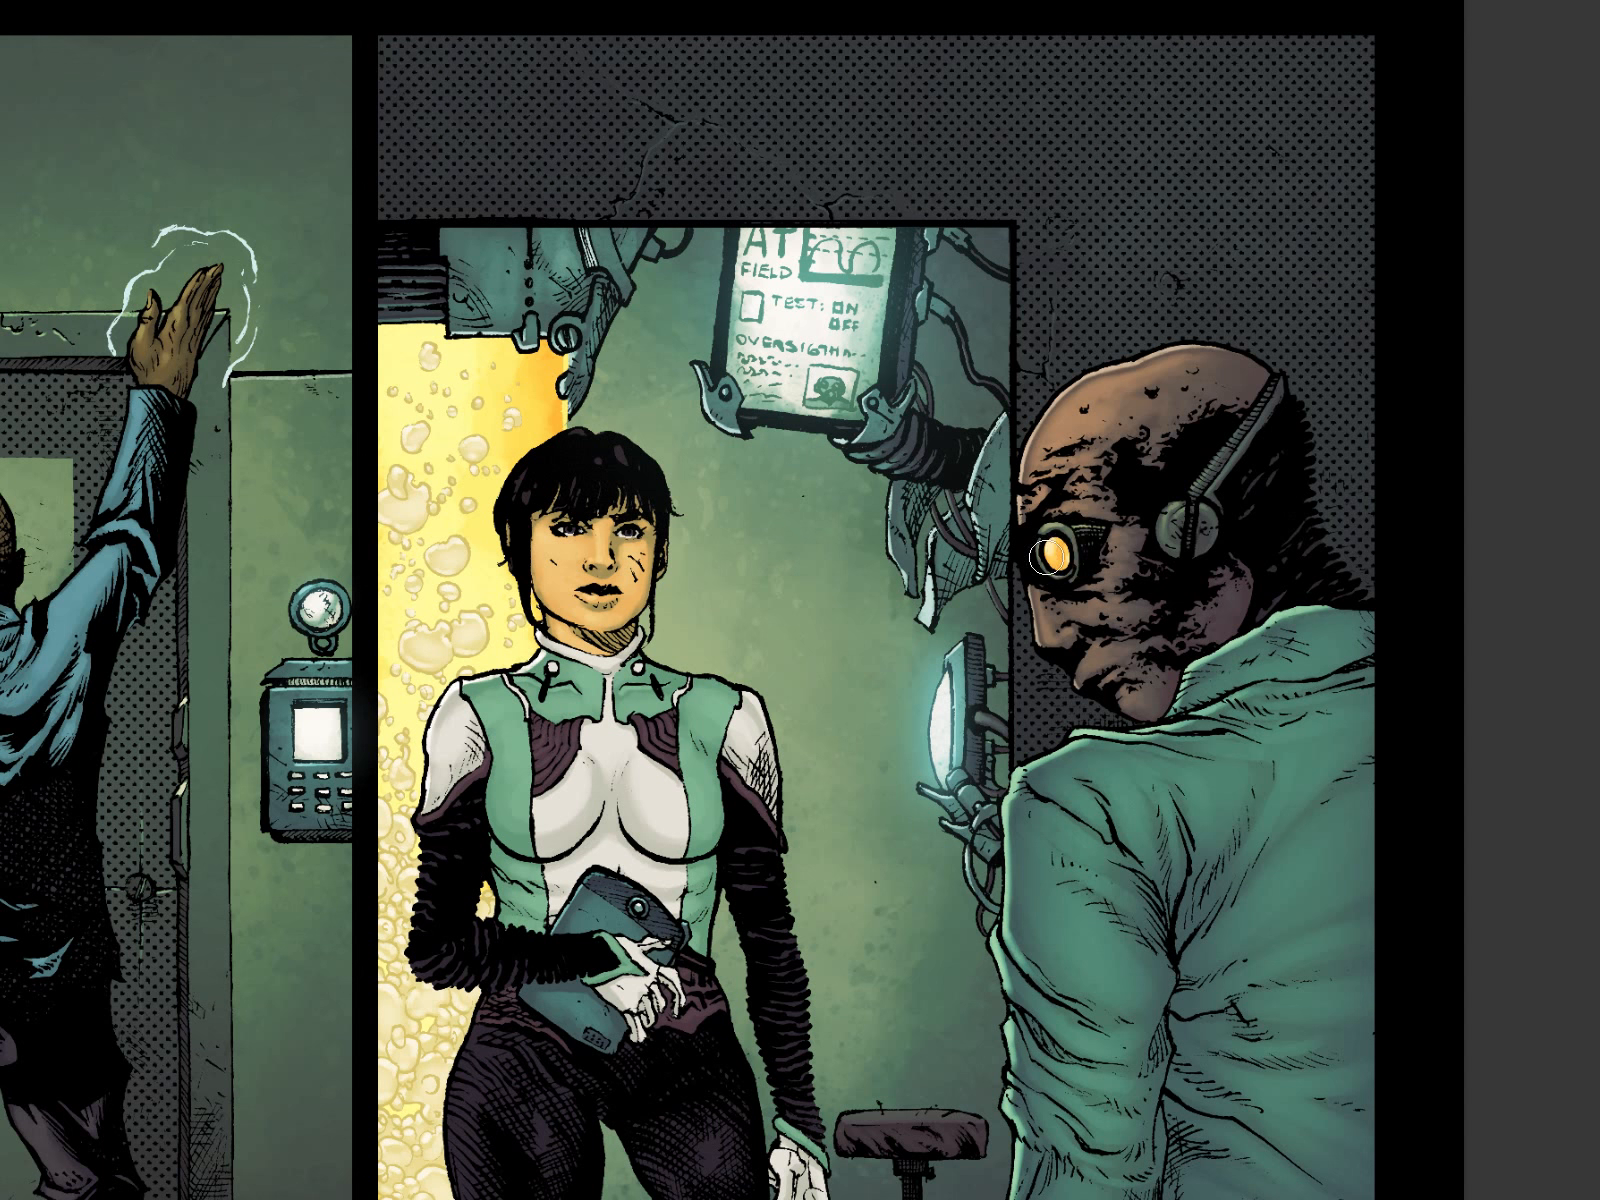
Enlarge the brush, try a wider orange glow around the scarred man's lens eye, and compare it with the unpainted version.
key(bracketright)
key(bracketright)
click(1060, 561)
key(ctrl+z)
drag(1056, 549, 1057, 561)
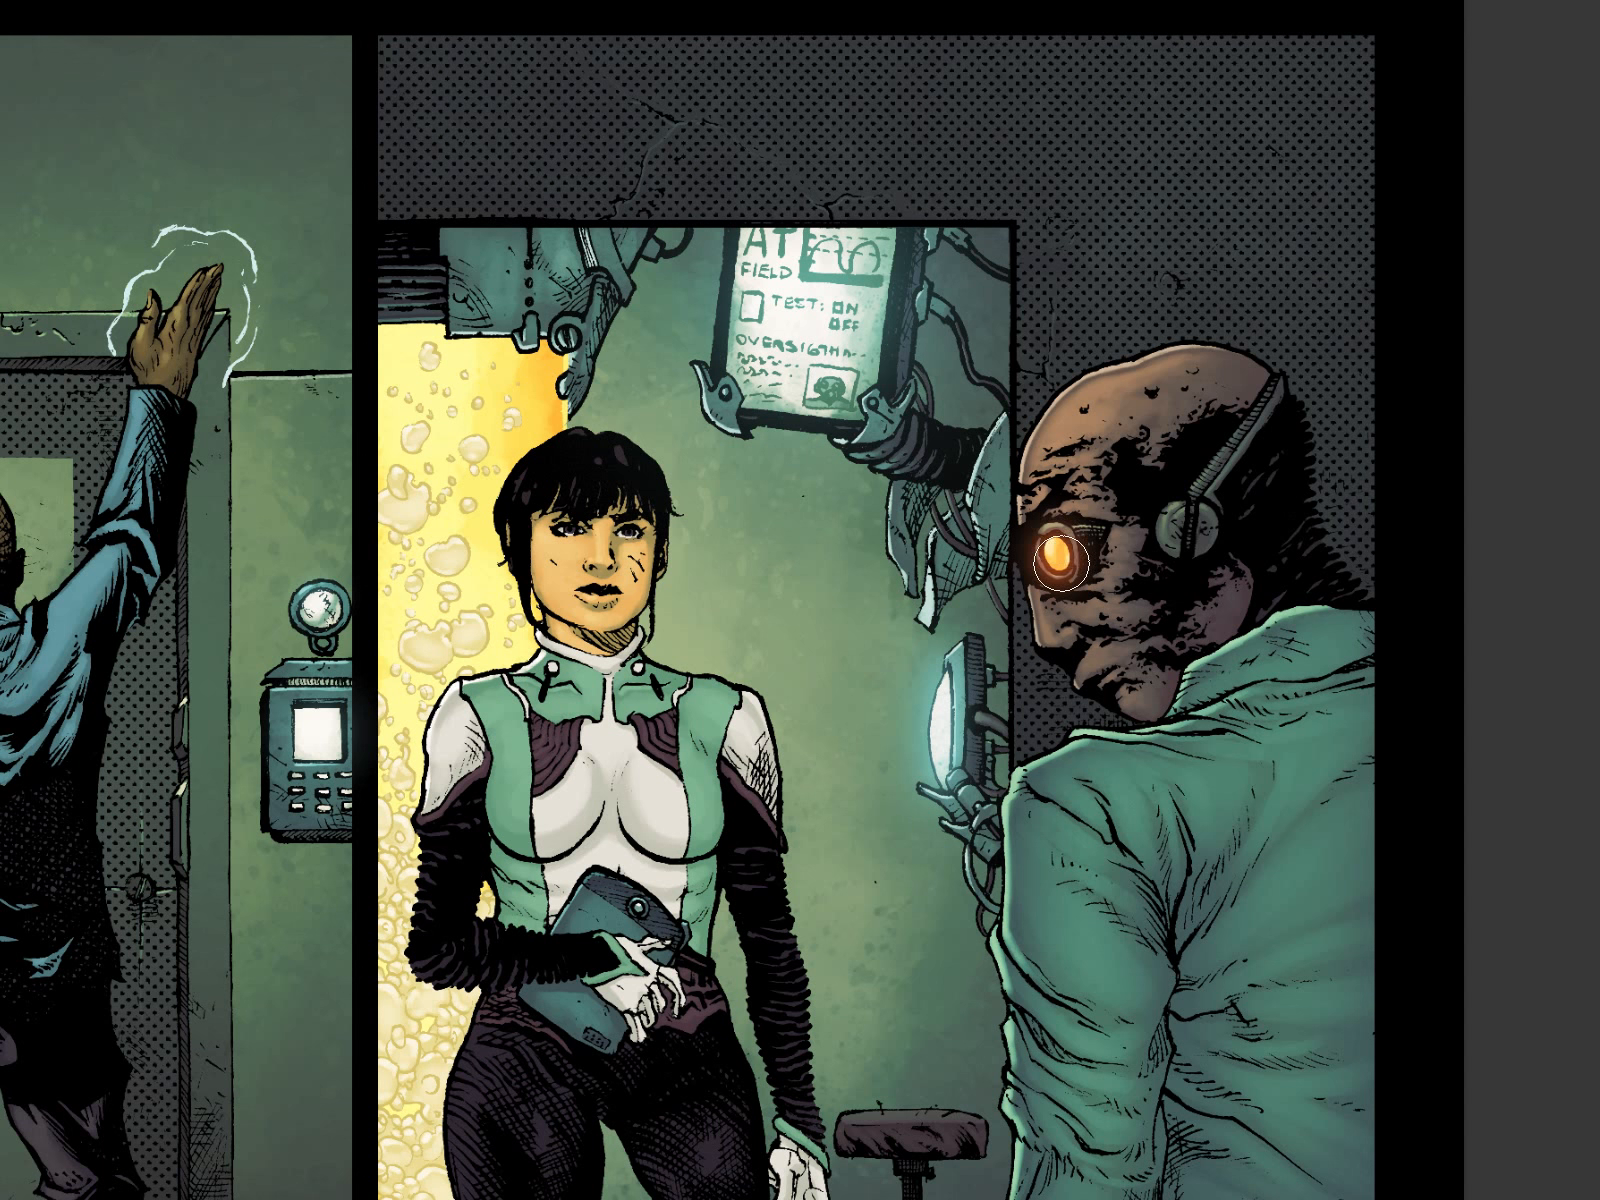
key(ctrl+0)
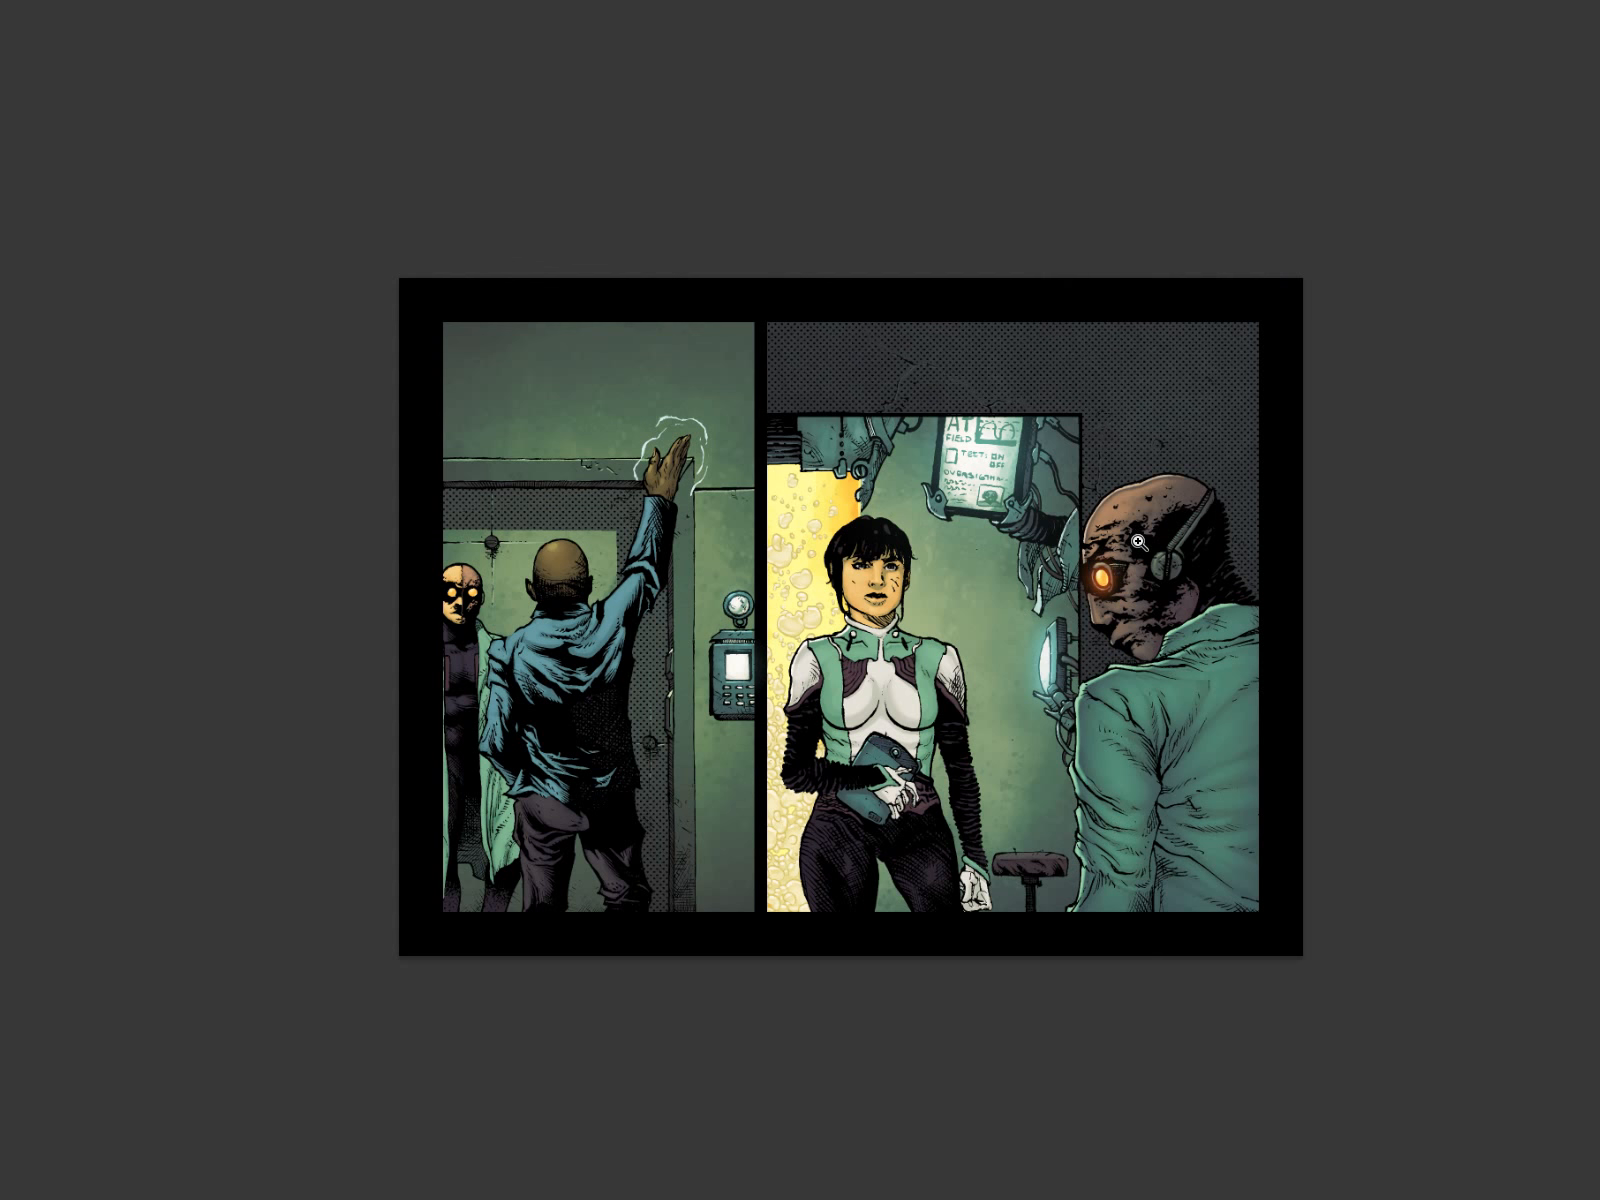
click(1128, 576)
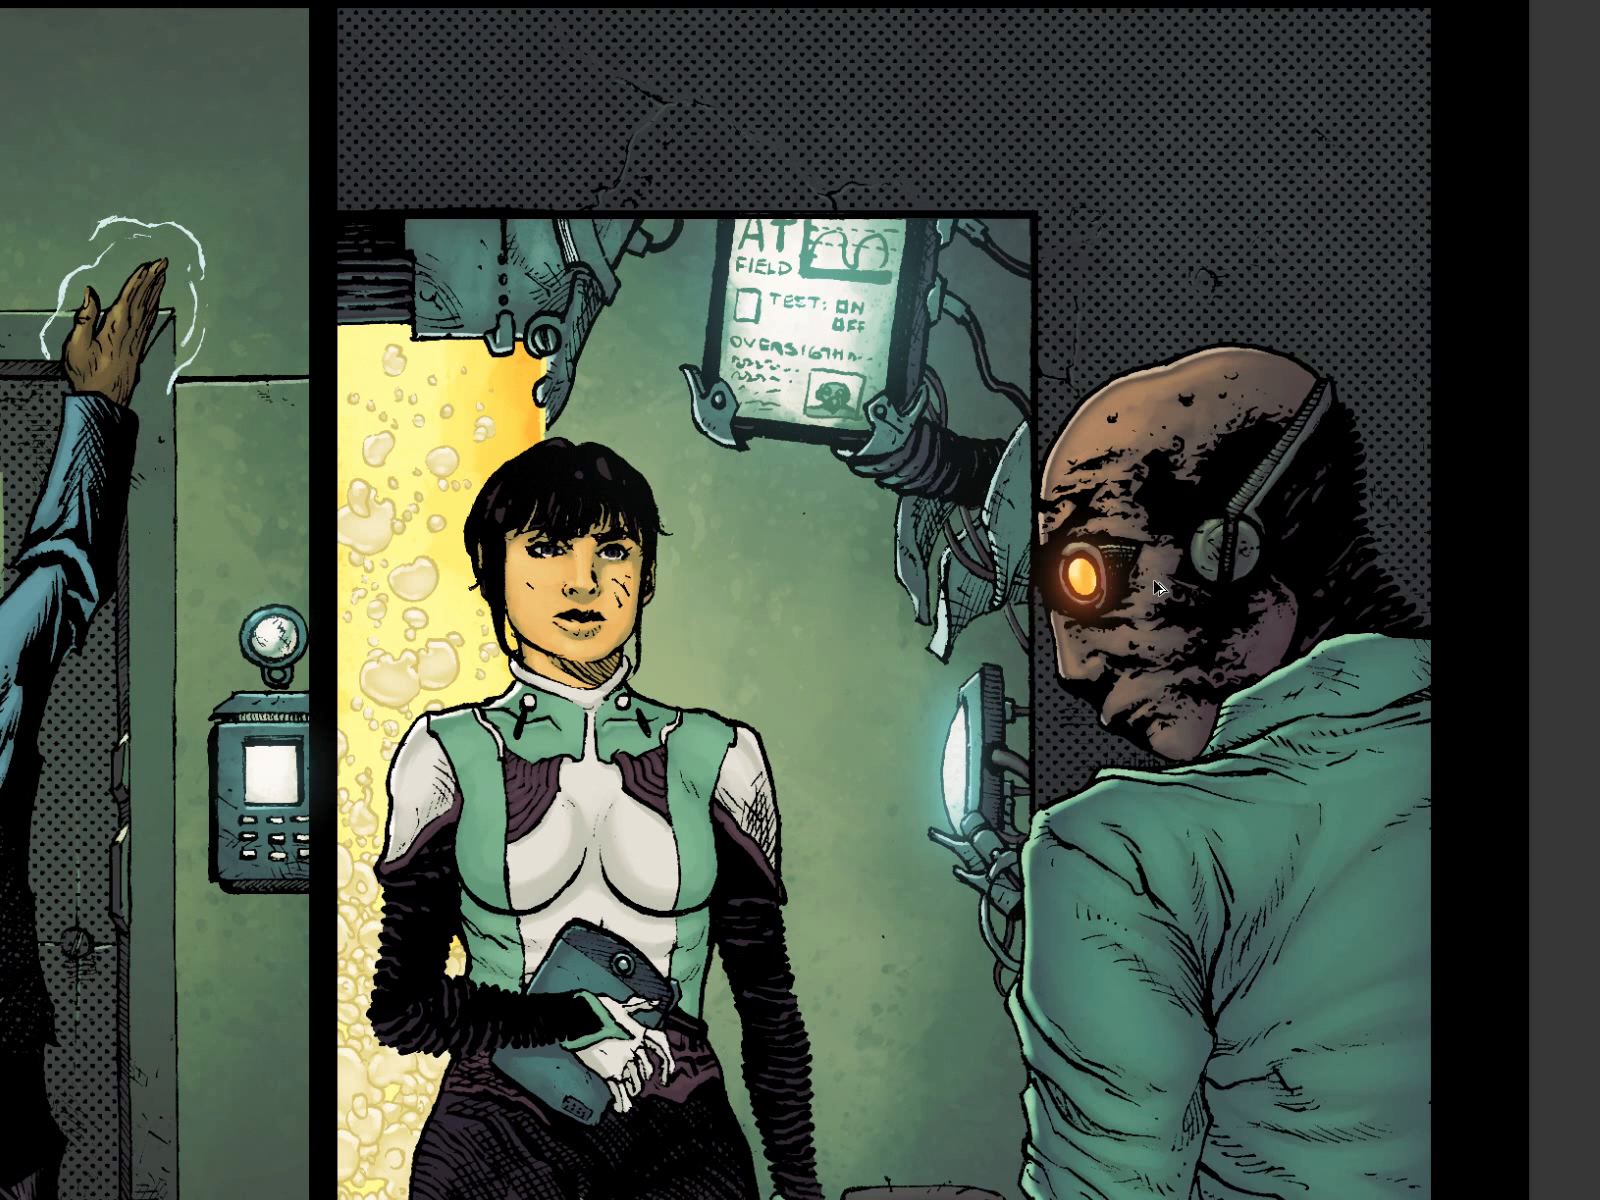
click(1076, 568)
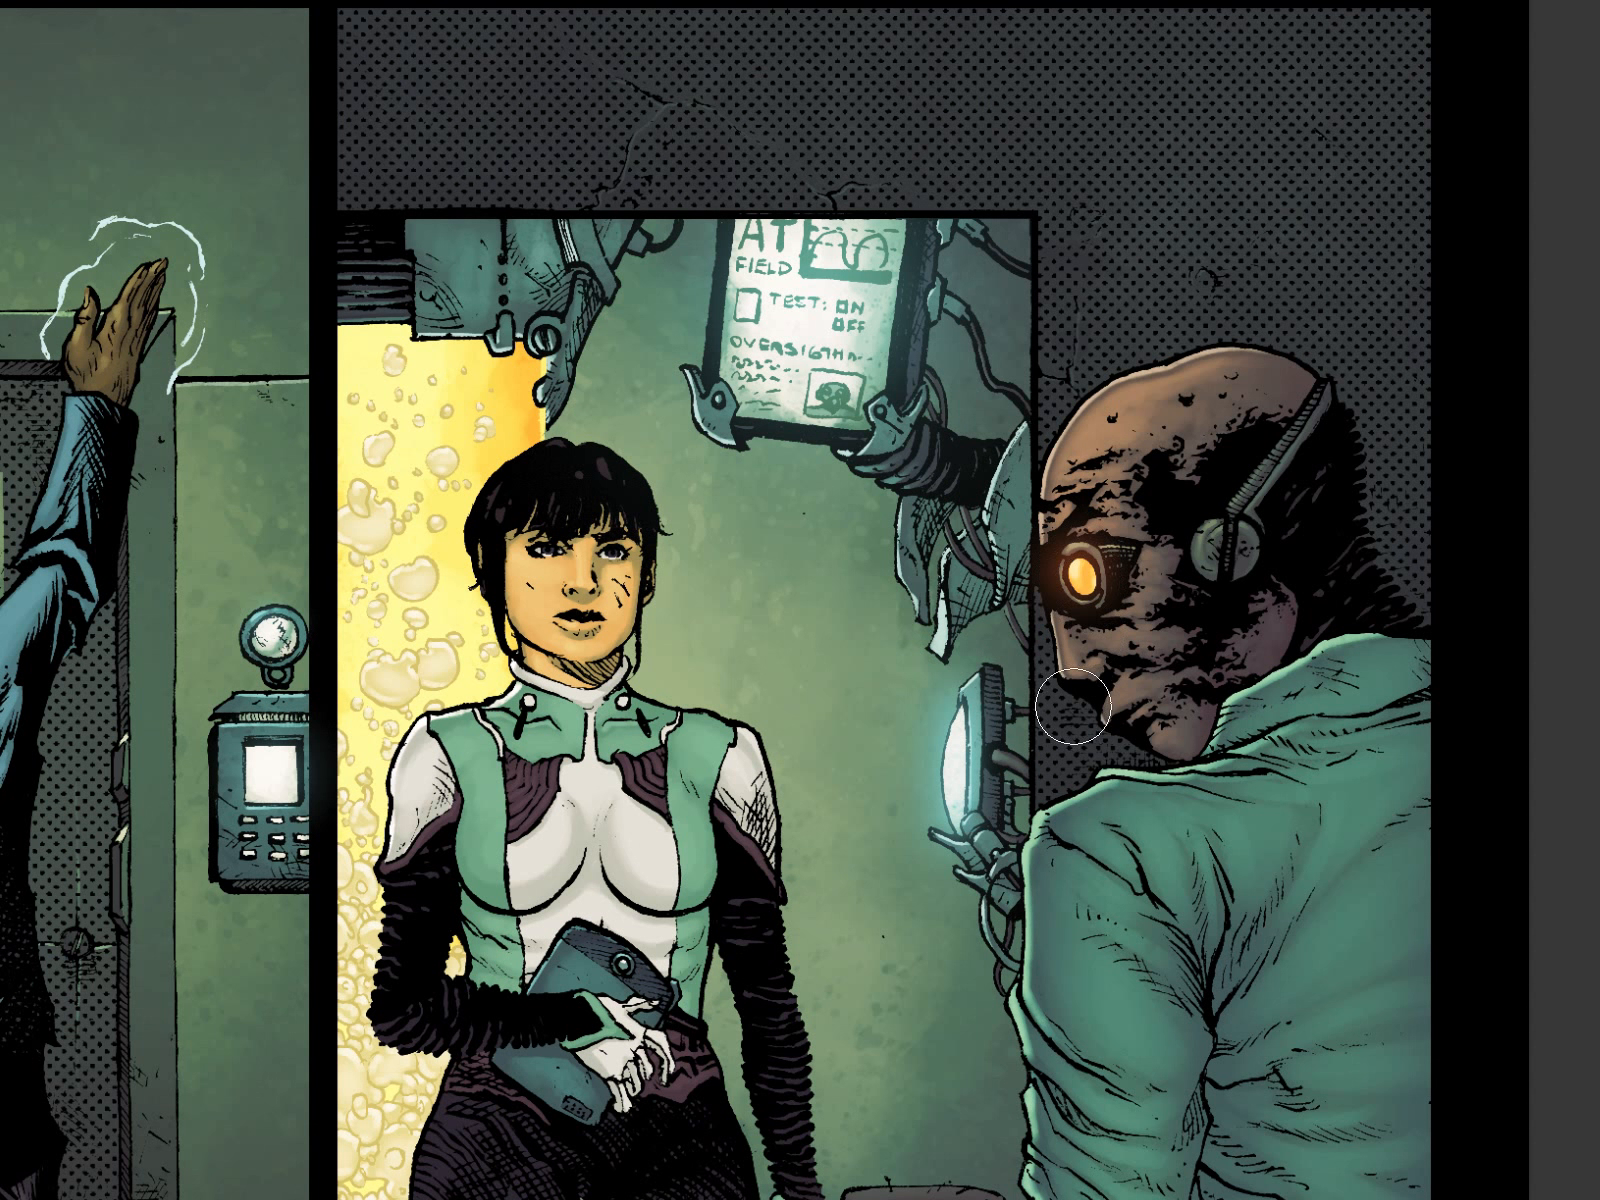
drag(1176, 684, 1005, 1013)
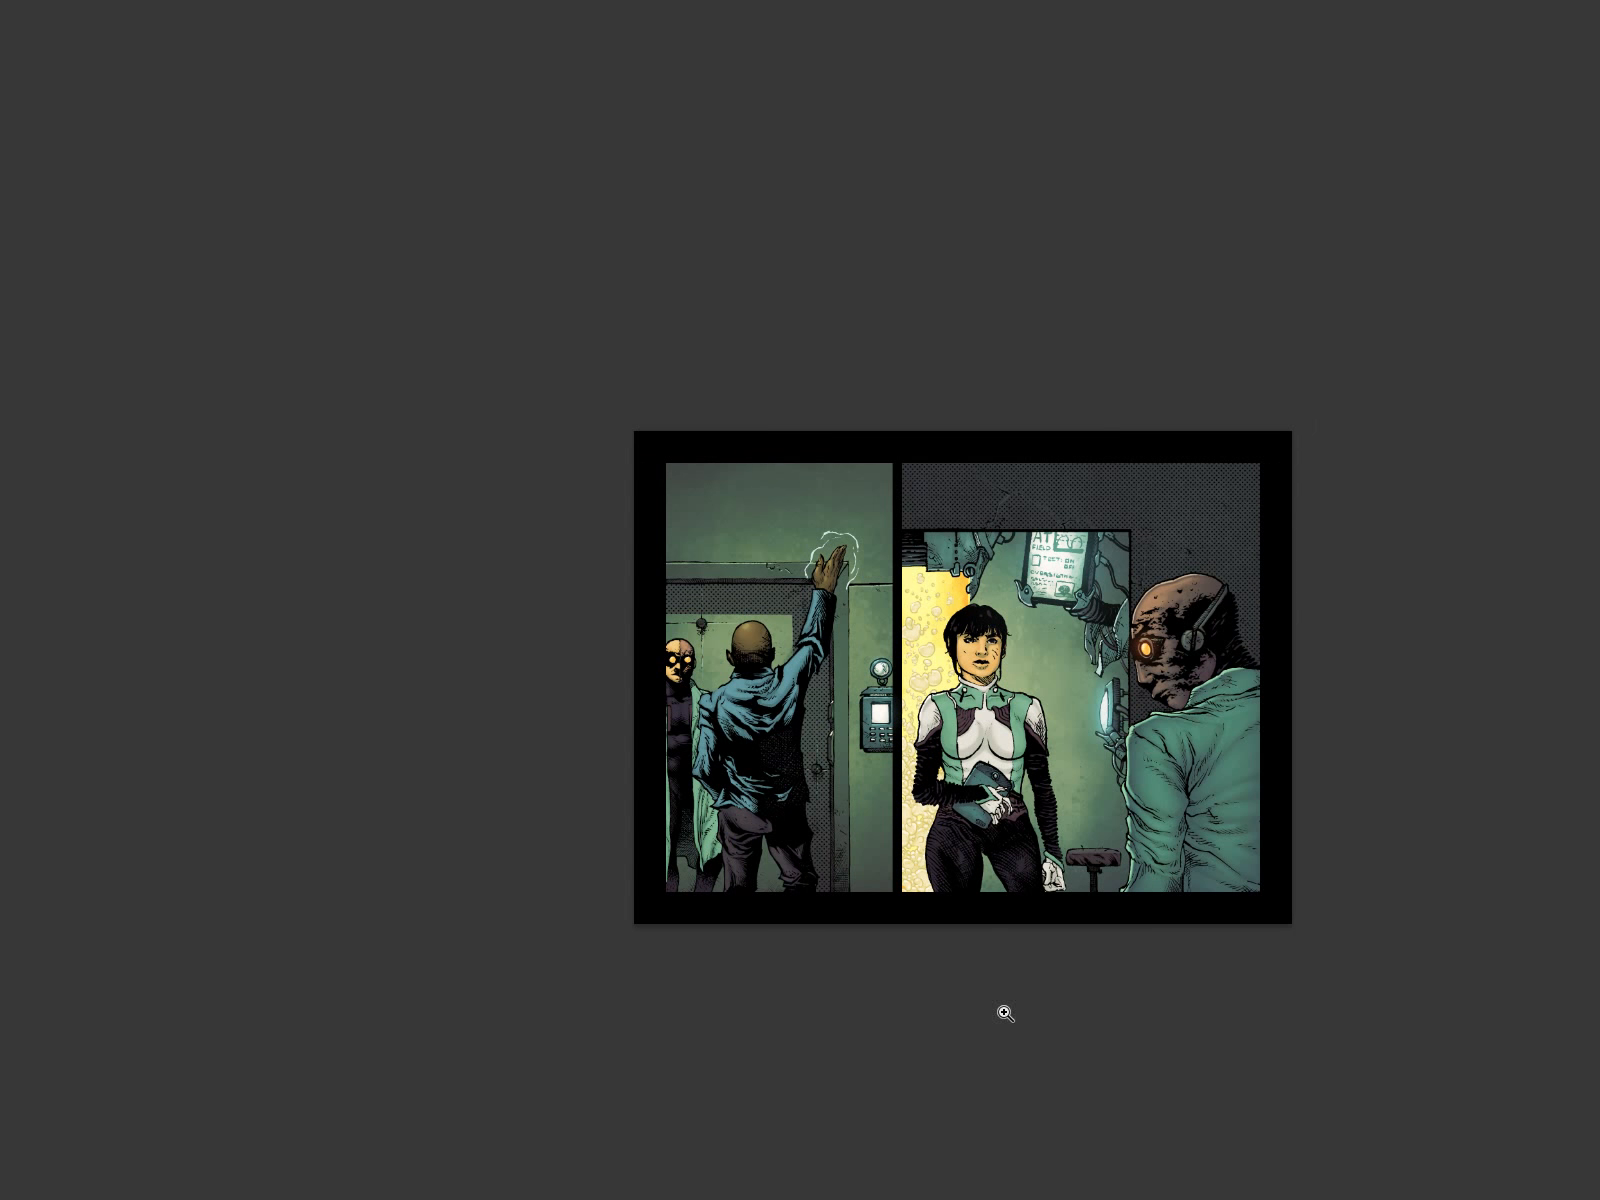
Try dabbing orange glows onto both eyes of the half-scarred figure behind the bald man, using a smaller brush.
click(703, 680)
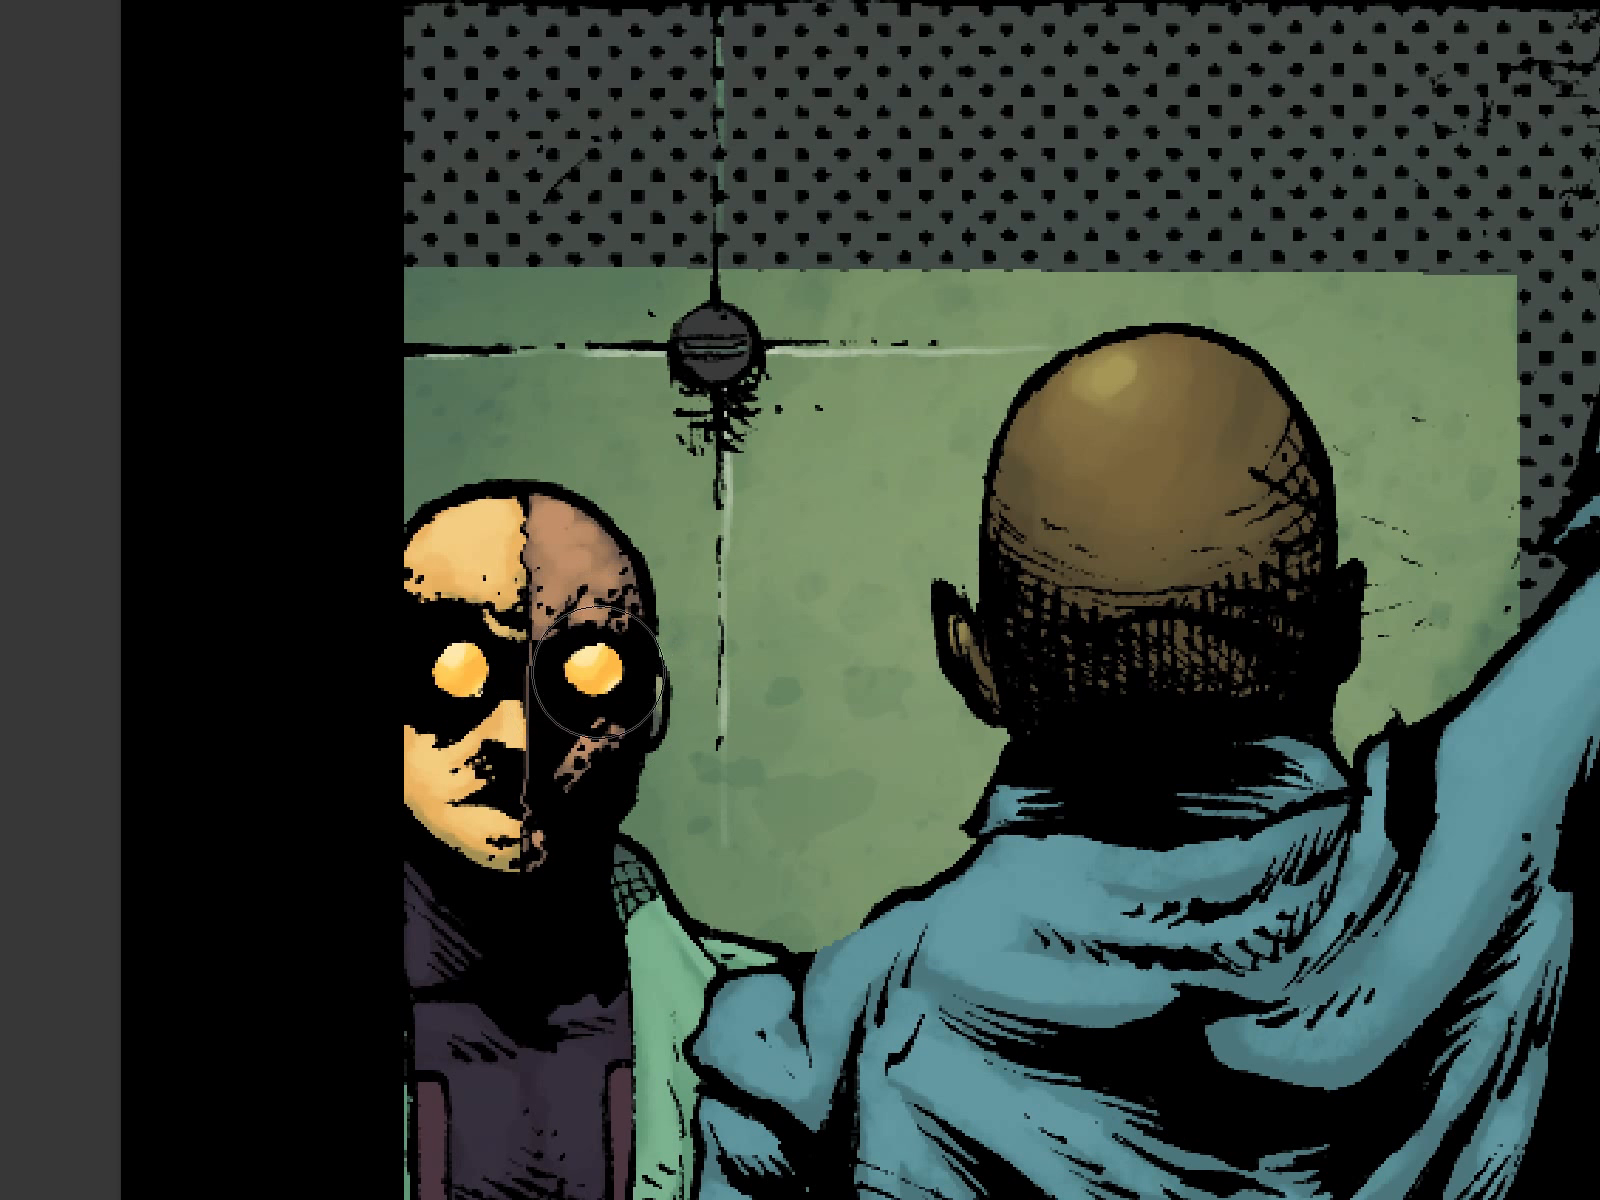
key(bracketleft)
key(bracketleft)
key(bracketleft)
click(597, 670)
click(605, 664)
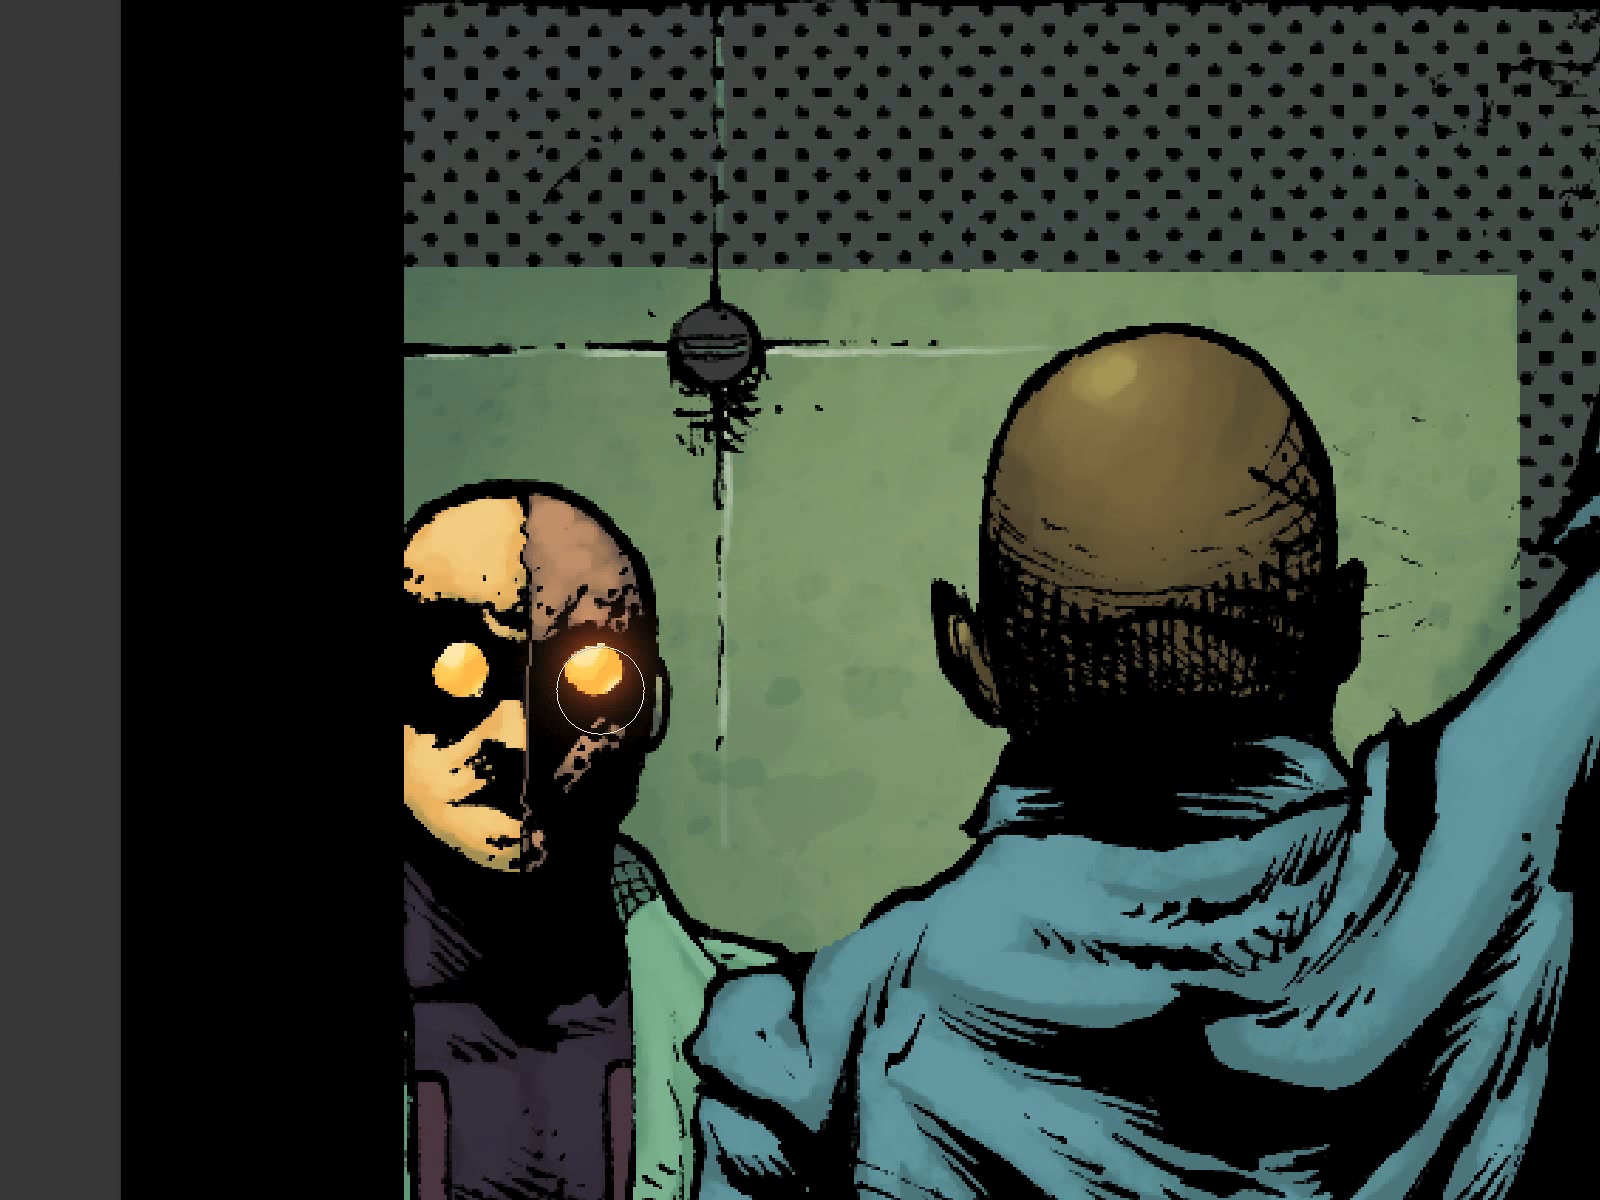
click(459, 671)
click(462, 669)
drag(763, 681, 662, 978)
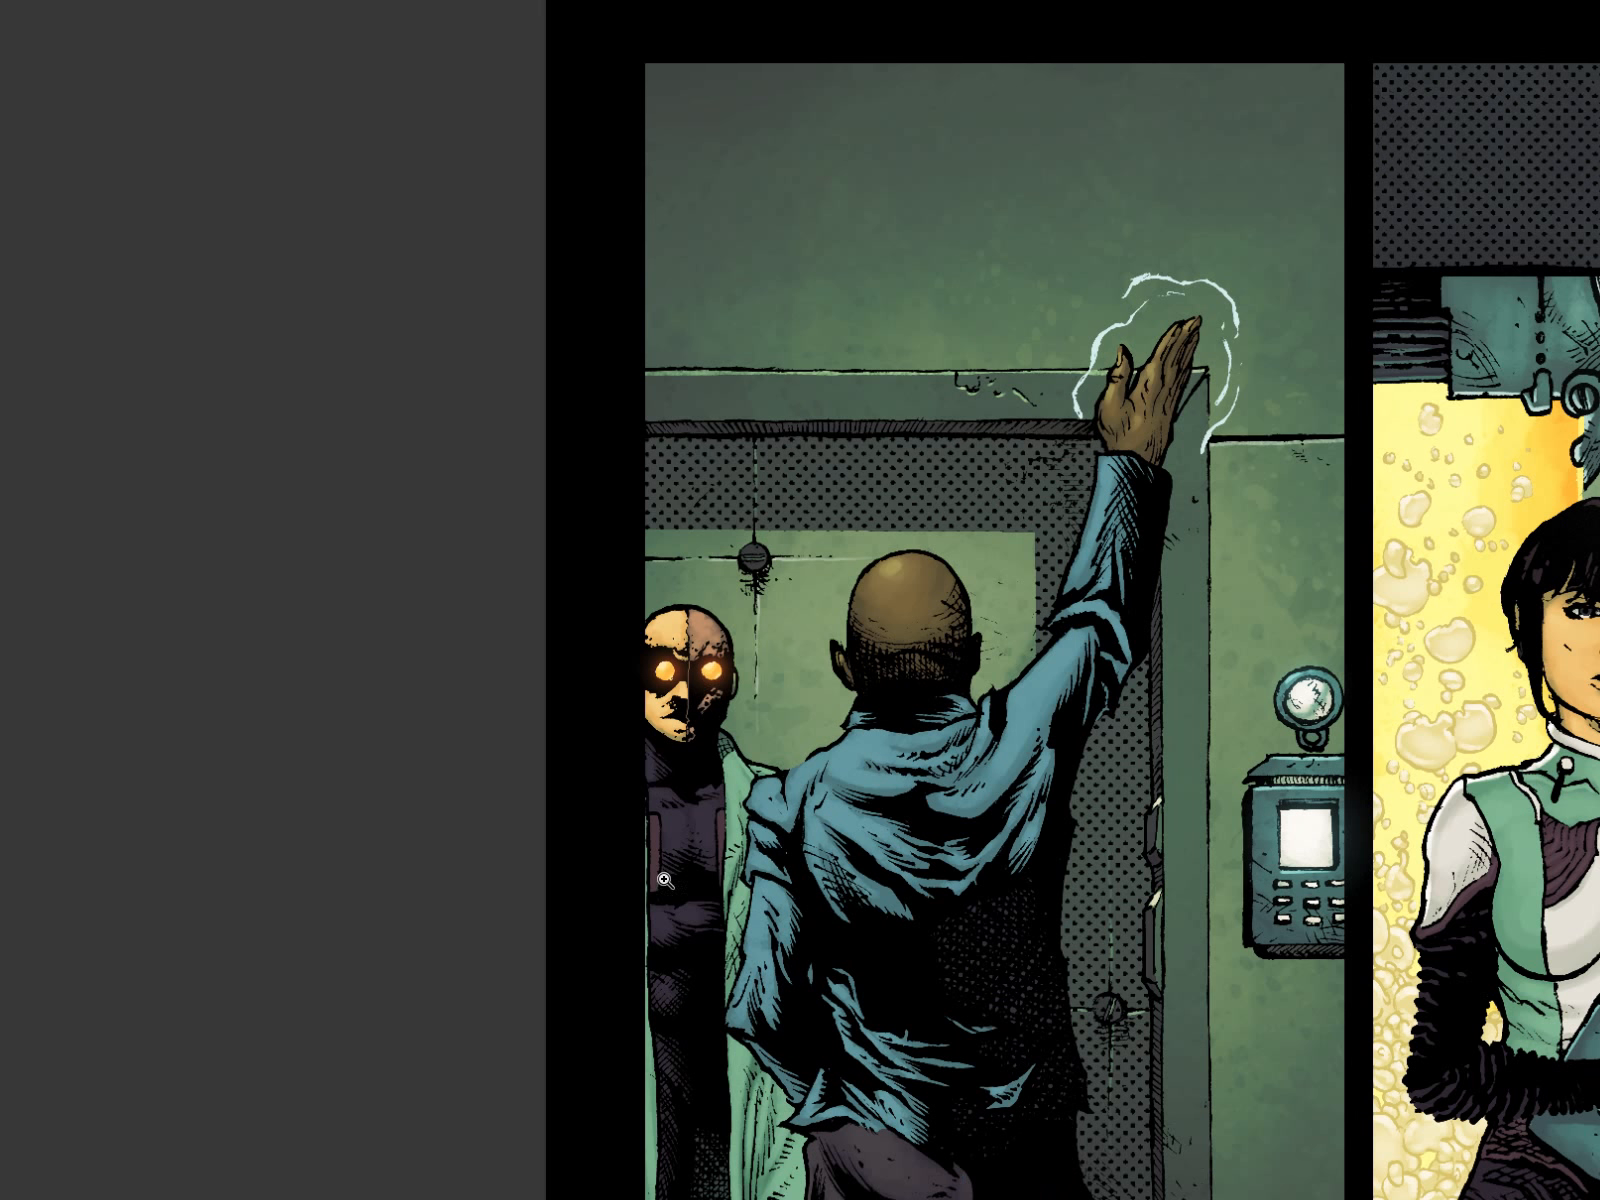
Undo the half-scarred figure's eye glows and revert the history to the last Deselect, before the keypad and eye glows.
click(724, 670)
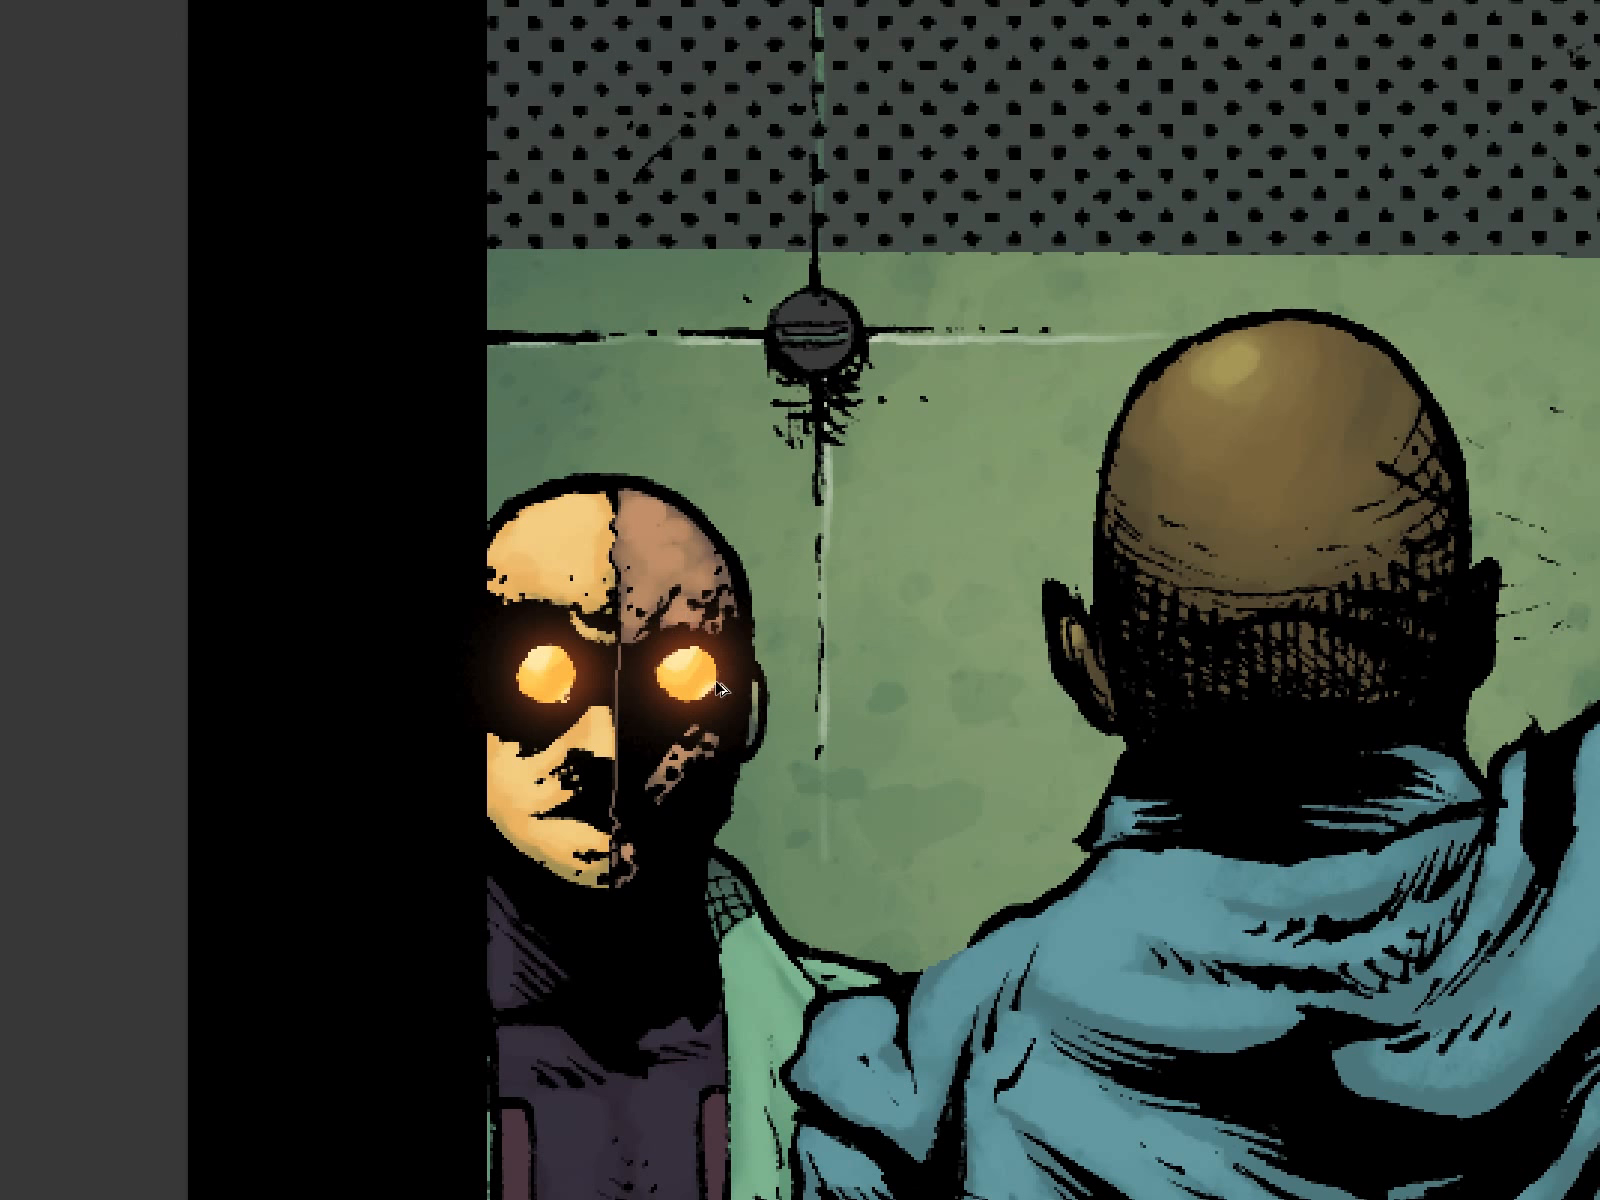
key(ctrl+alt+z)
key(ctrl+alt+z)
key(ctrl+alt+z)
drag(962, 664, 790, 665)
drag(1360, 762, 770, 708)
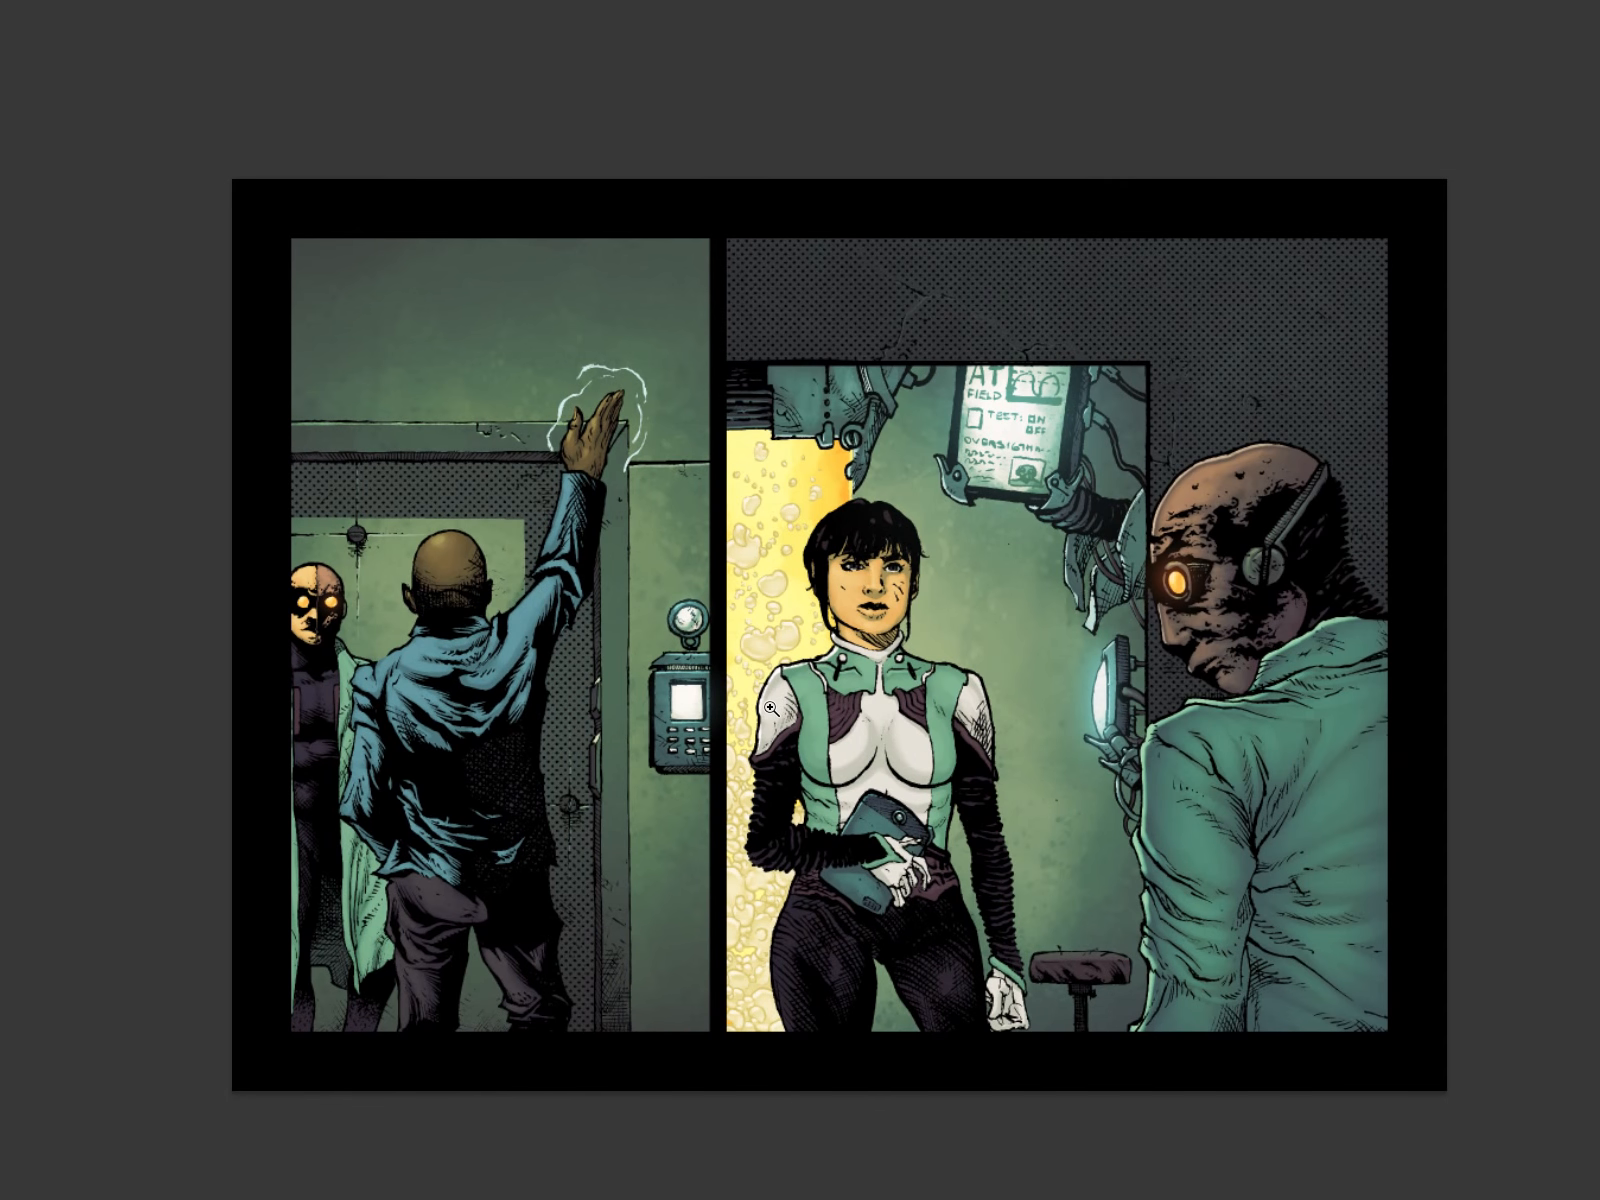
key(Tab)
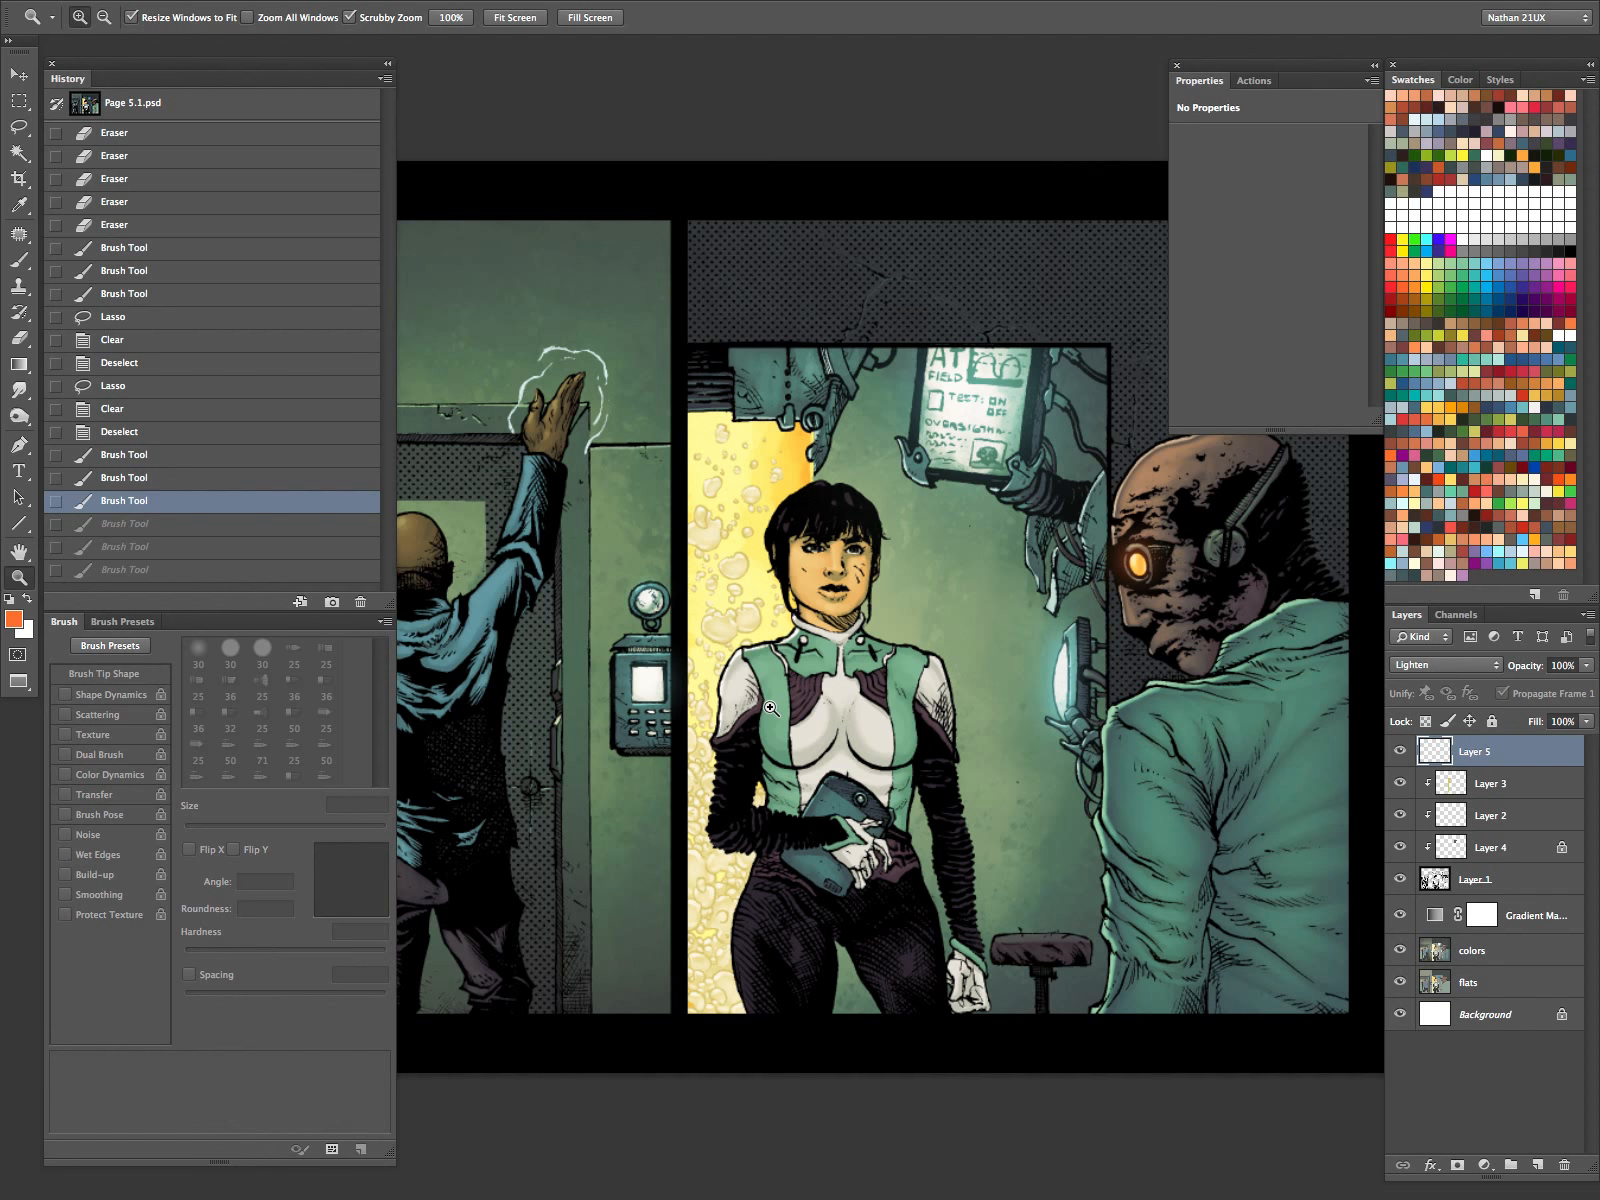
click(141, 440)
drag(1031, 645, 786, 982)
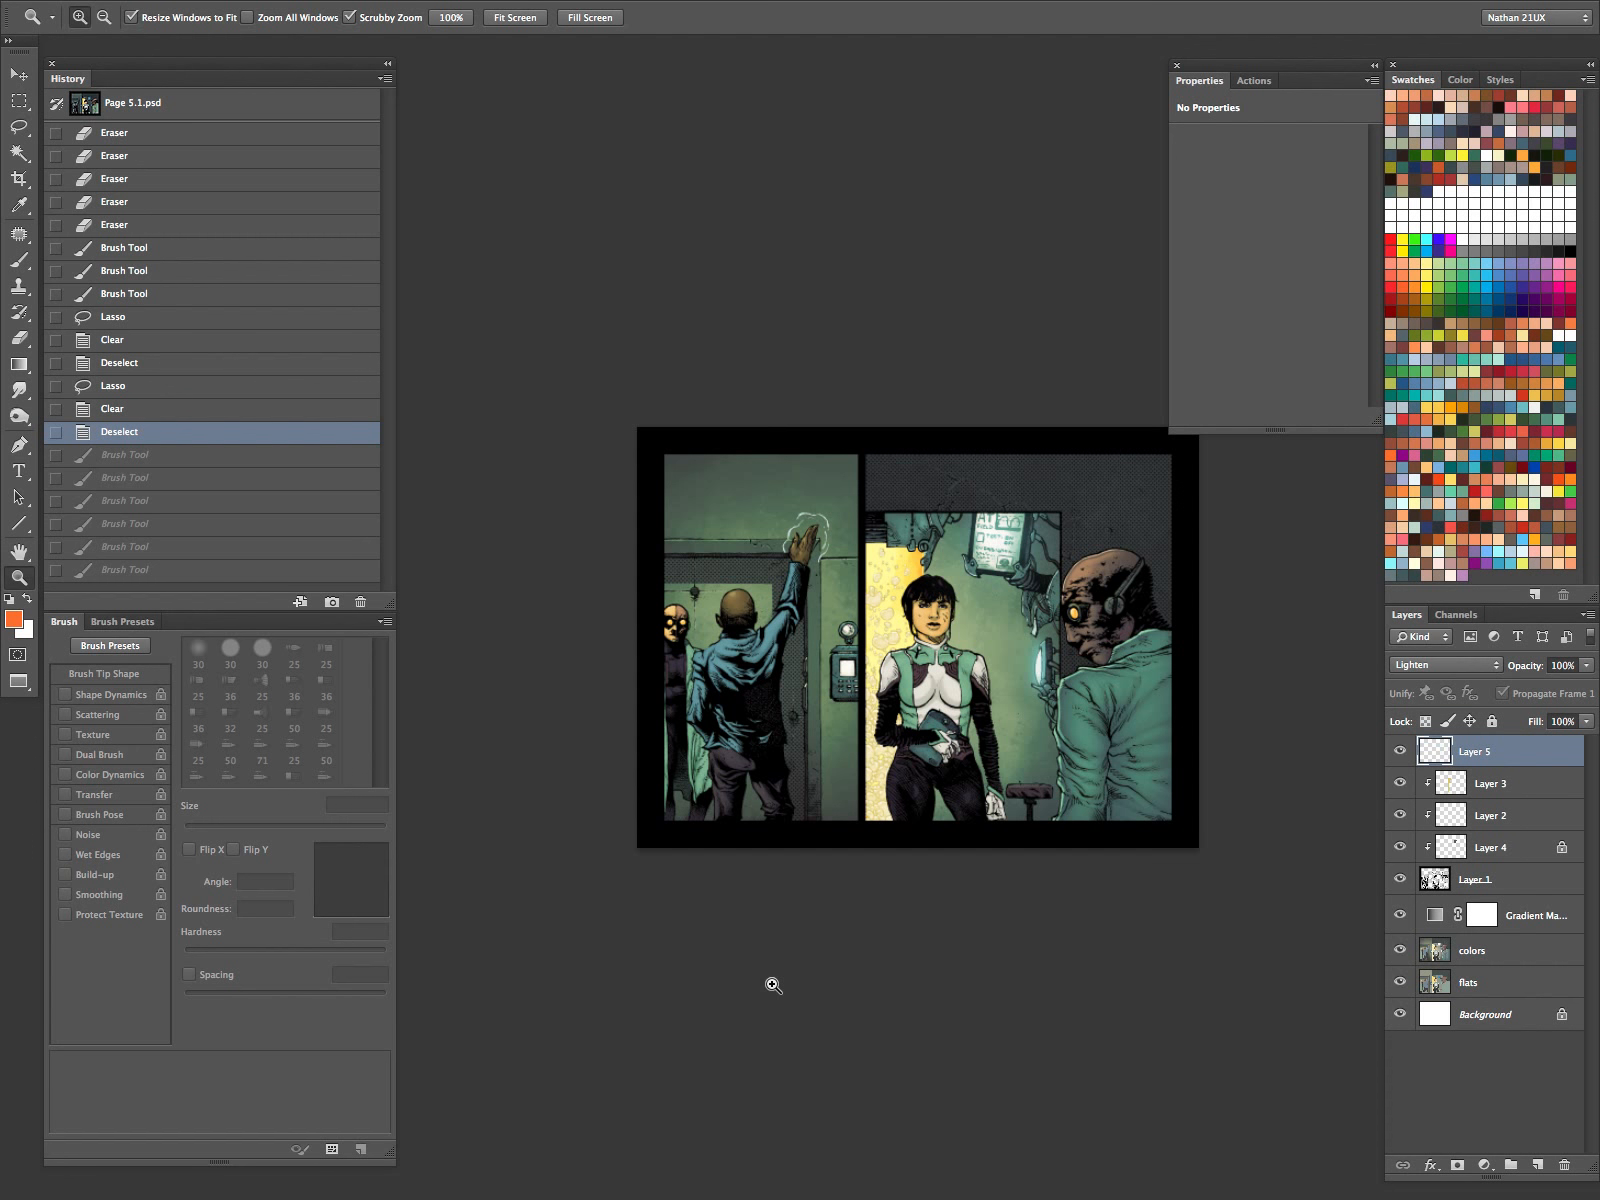
Return Page 5.1 to a floating window among the other open pages and reduce its view to 16.67%.
key(f)
key(f)
key(Tab)
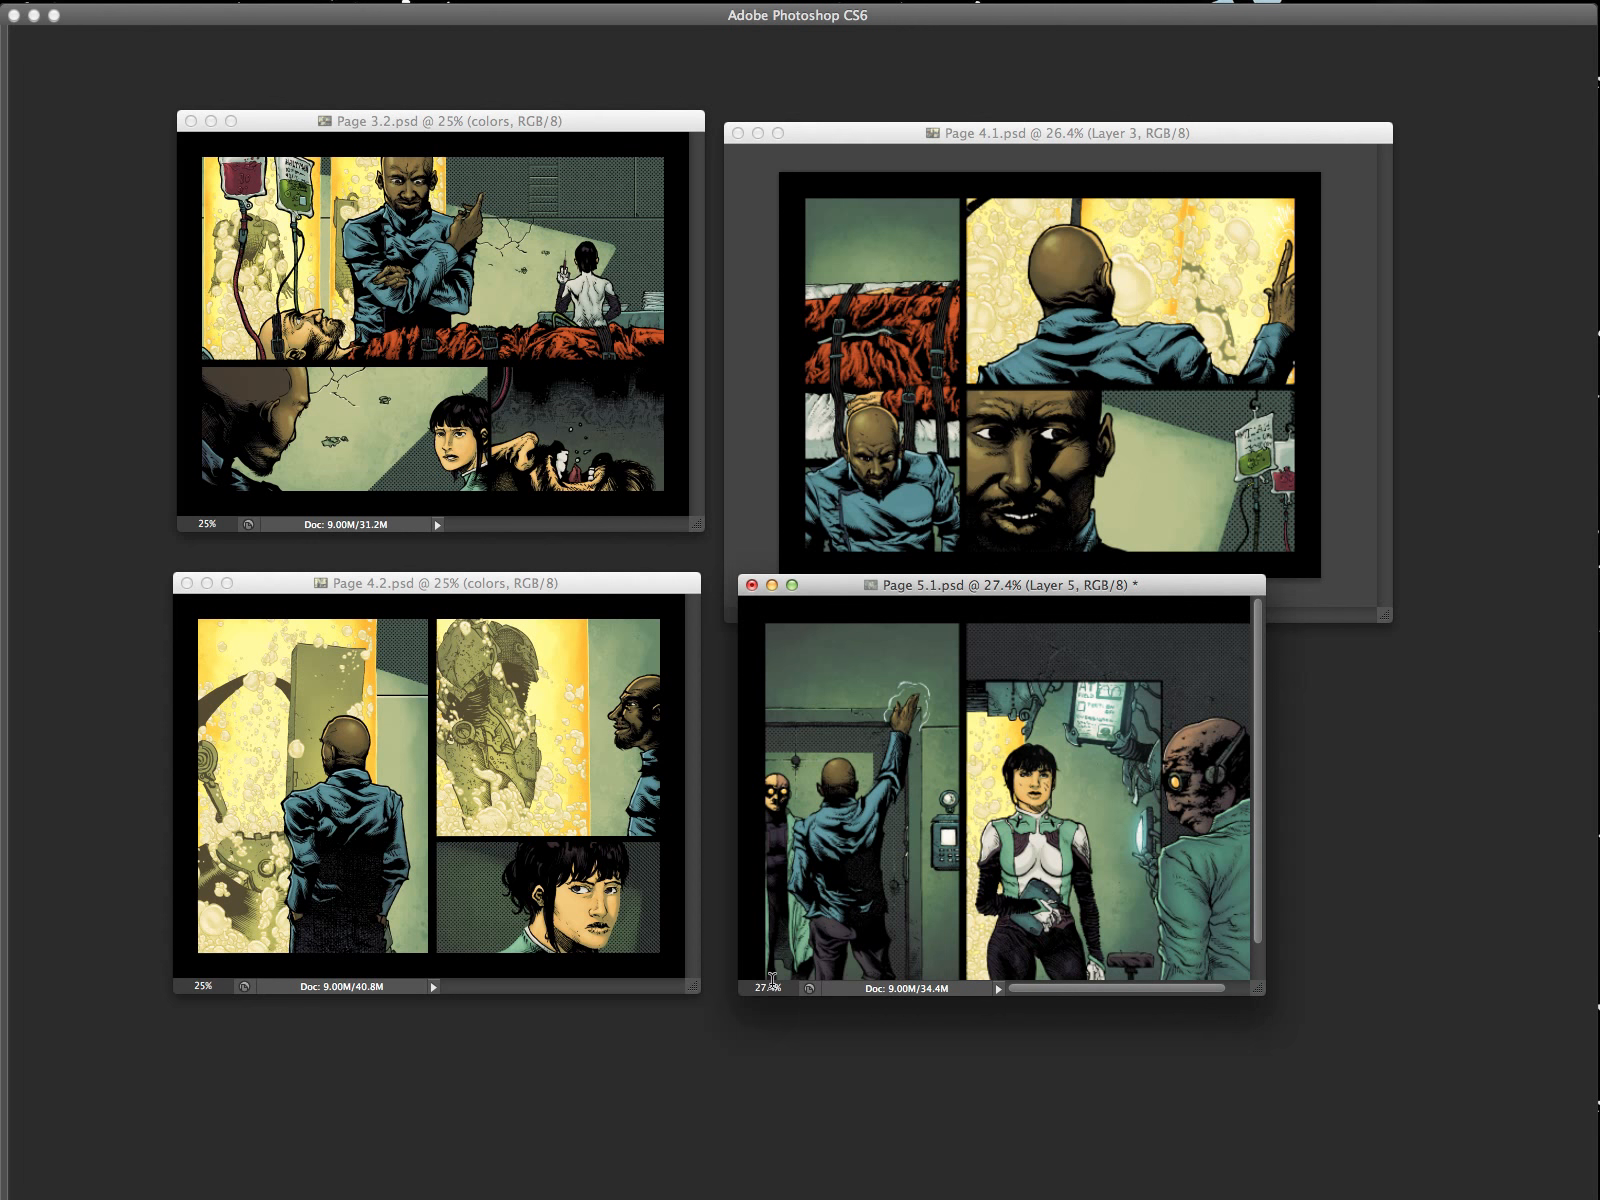
key(super+minus)
key(super+plus)
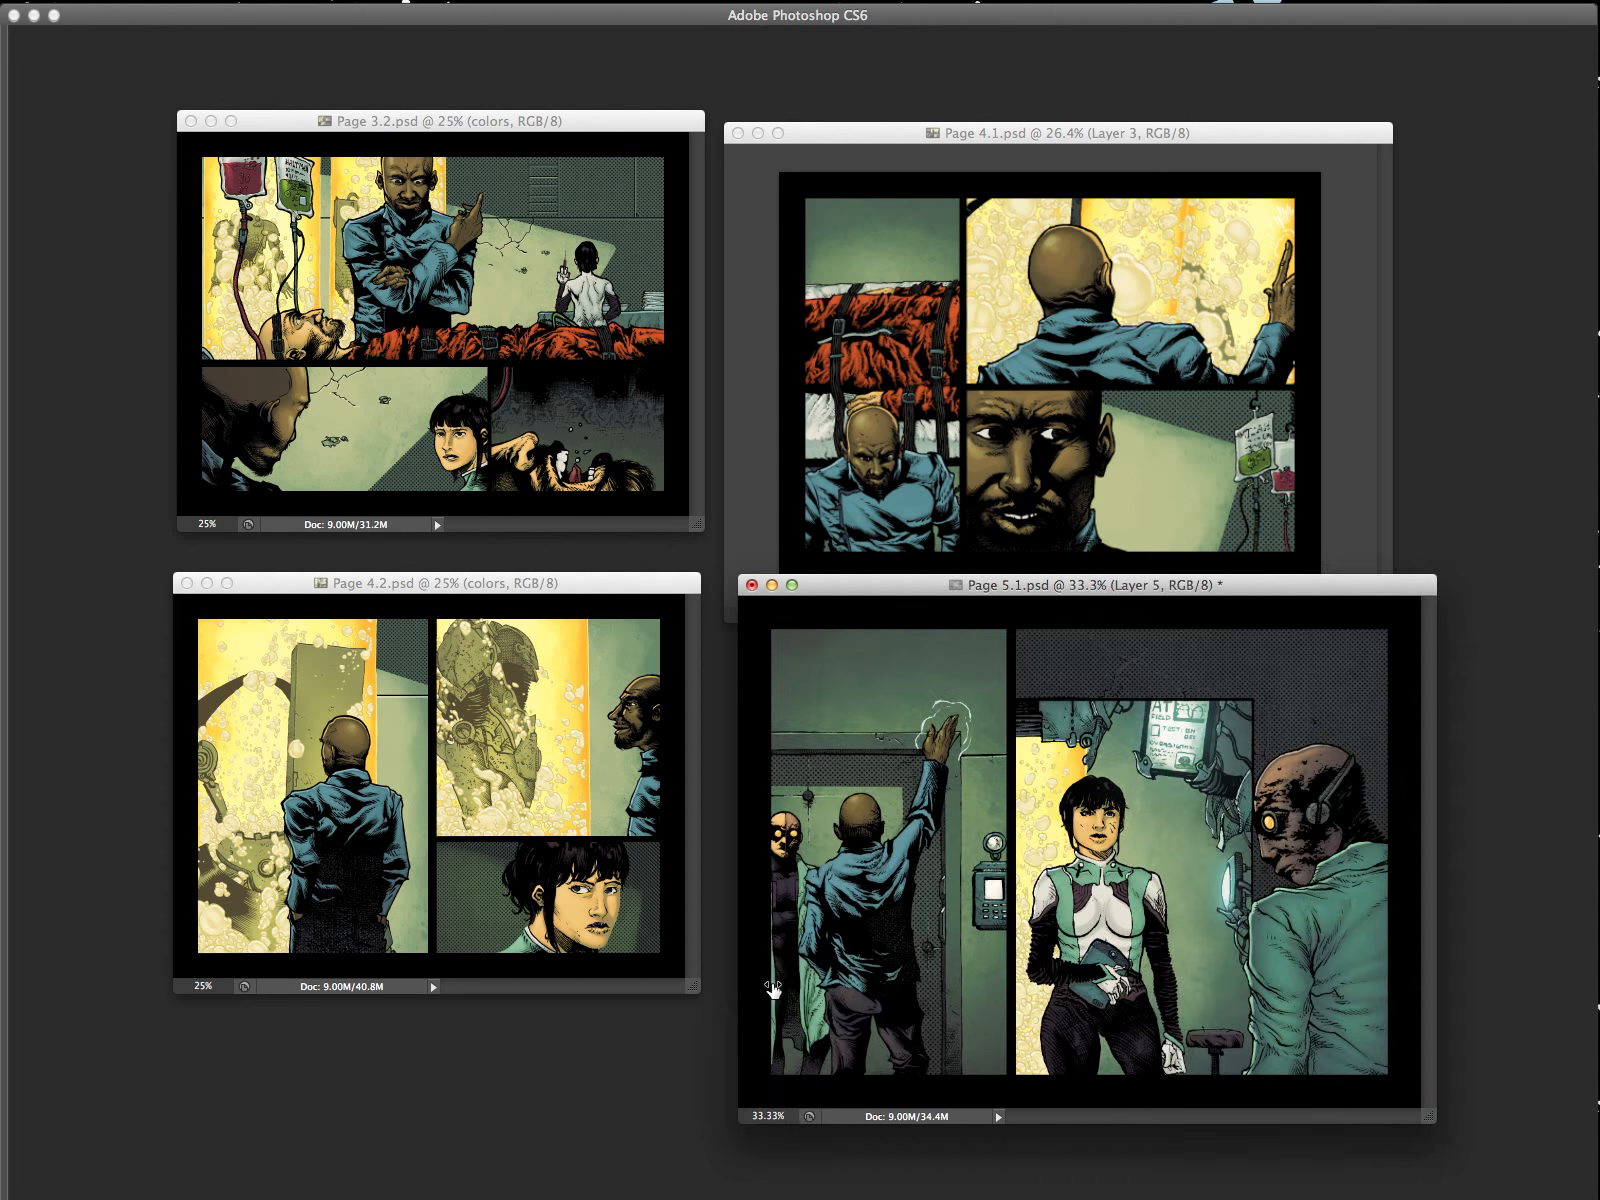
key(super+minus)
key(super+minus)
key(super+plus)
key(super+plus)
key(super+0)
key(super+minus)
key(super+minus)
key(super+minus)
key(super+minus)
key(super+minus)
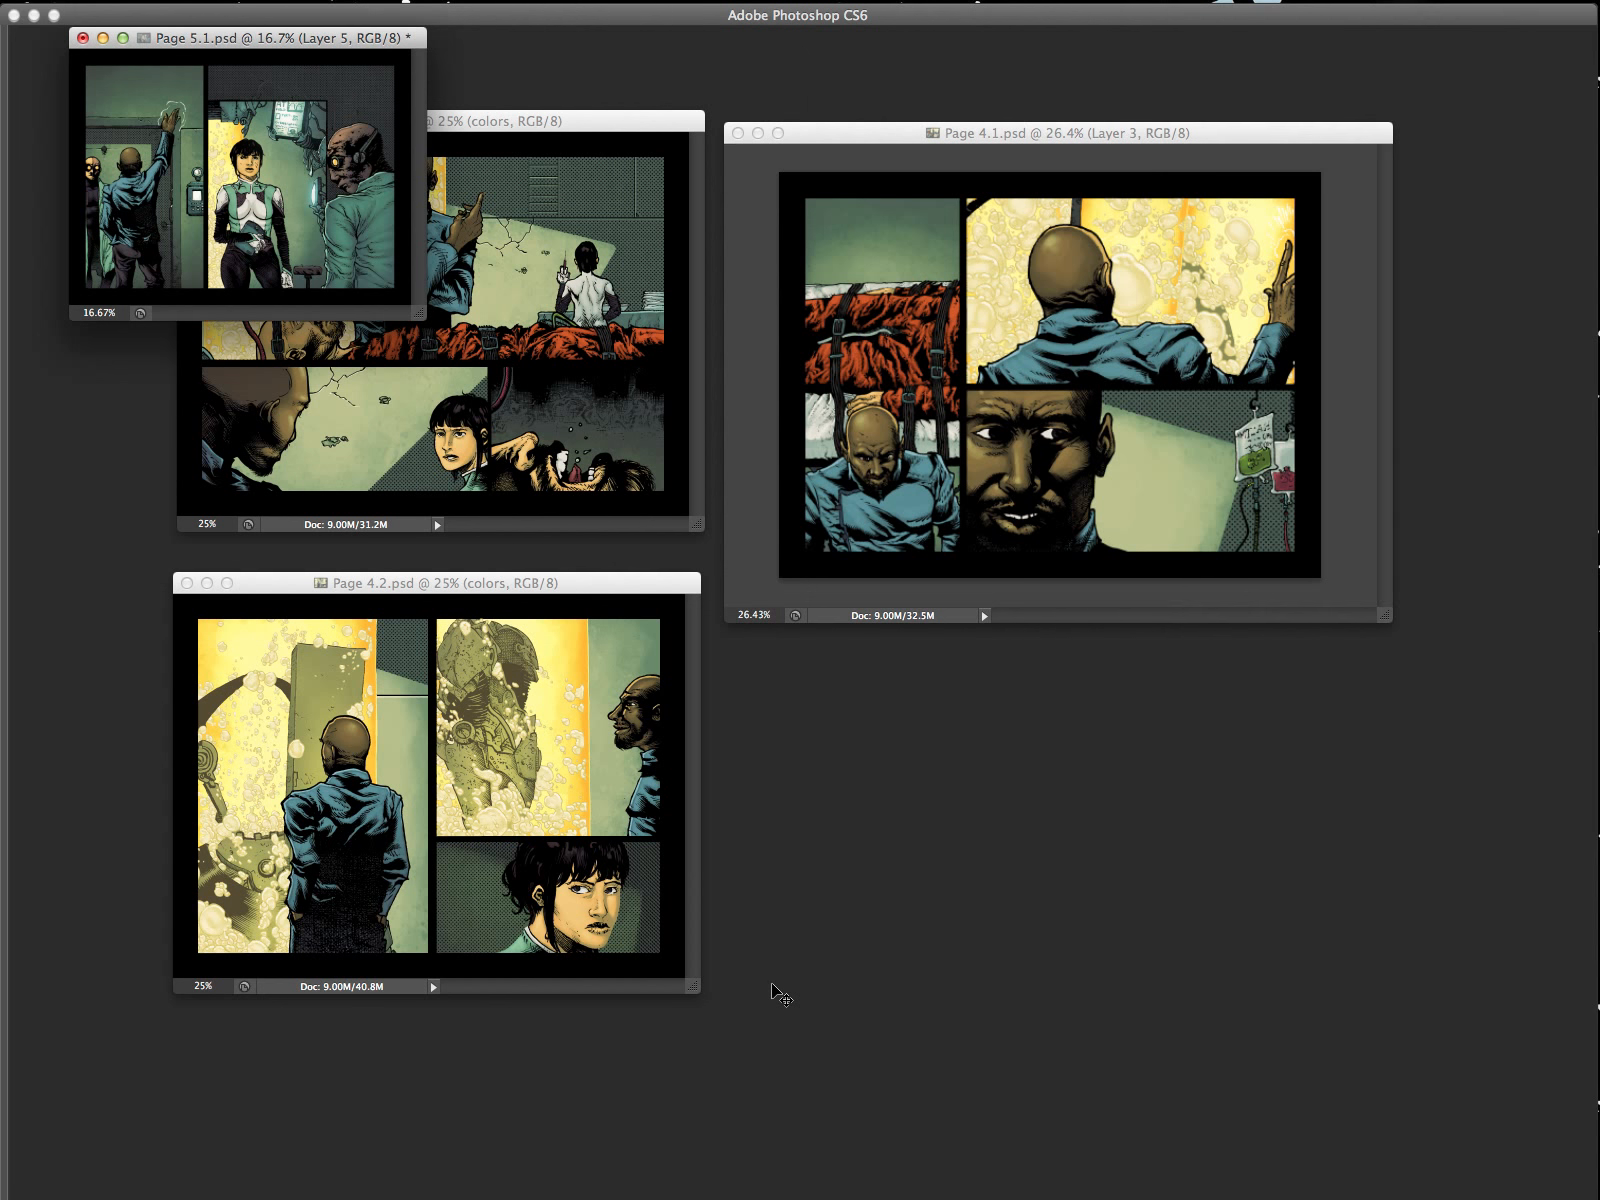
Set Page 5.1's zoom to 25% and place its window below Page 4.1, beside Page 4.2.
key(super+plus)
key(super+plus)
drag(510, 38, 1240, 678)
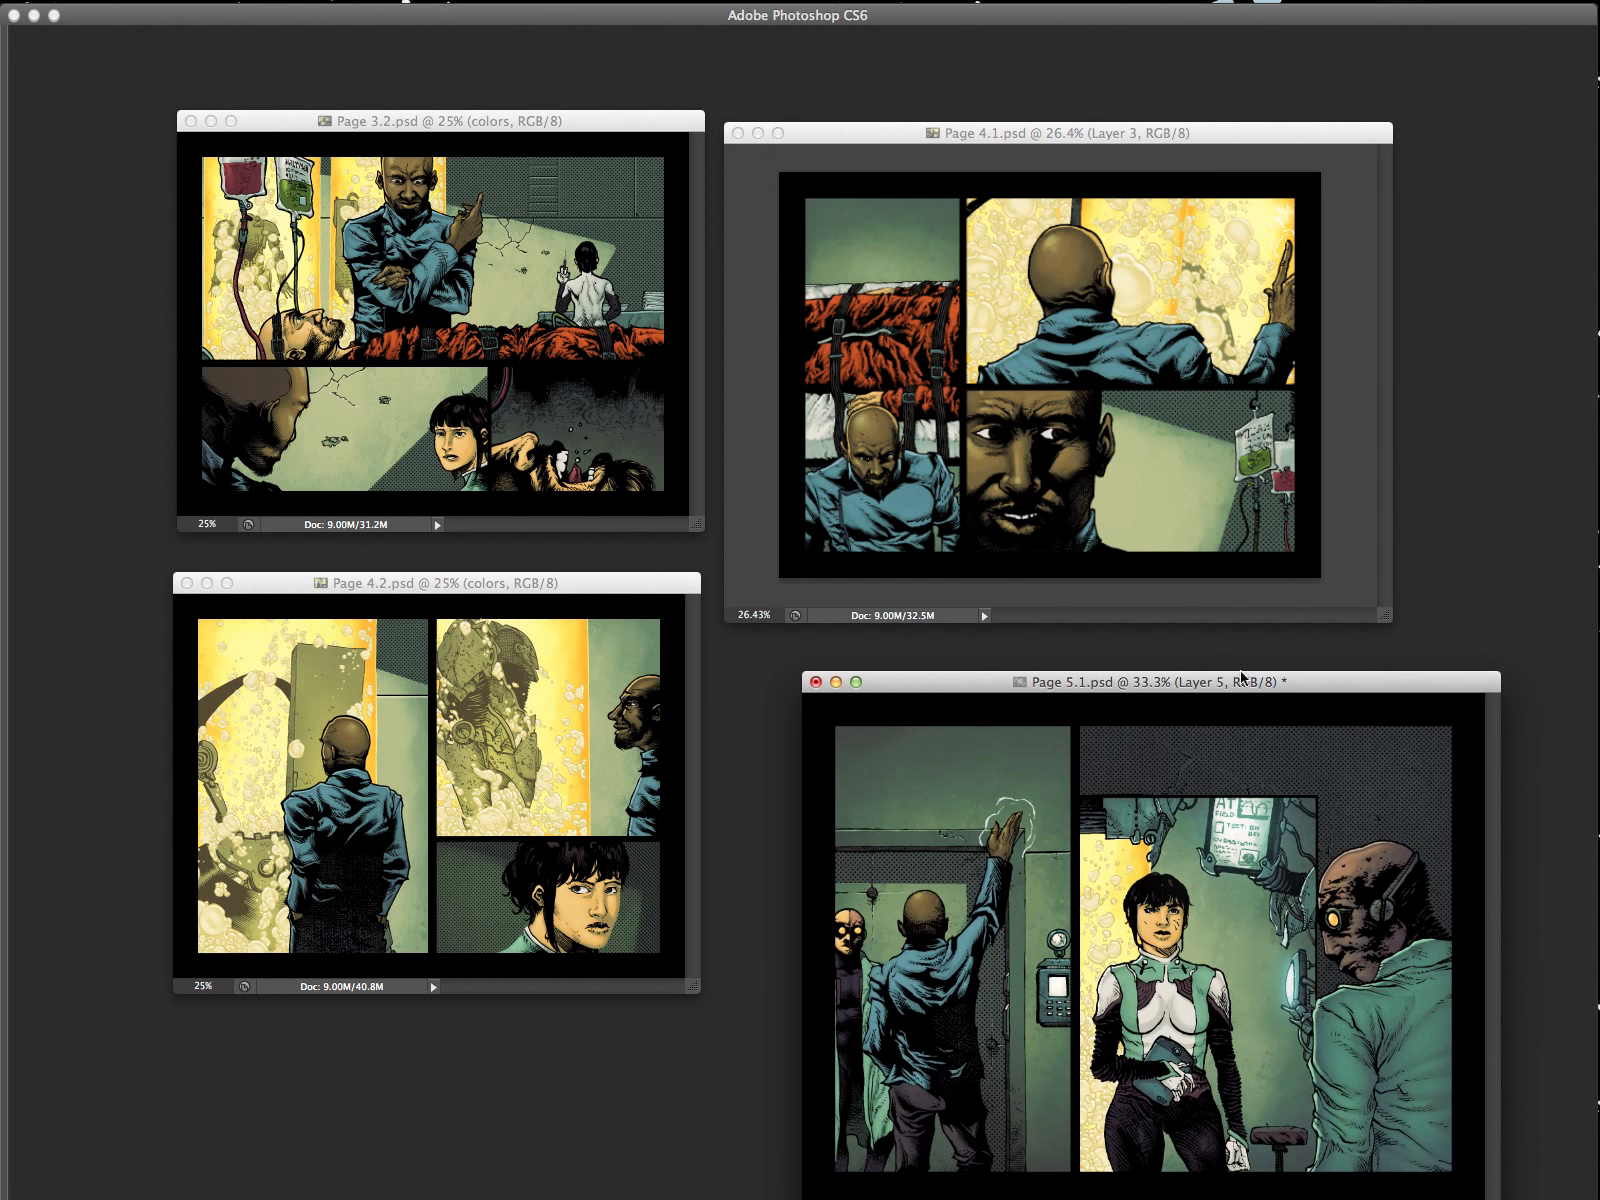
key(super+minus)
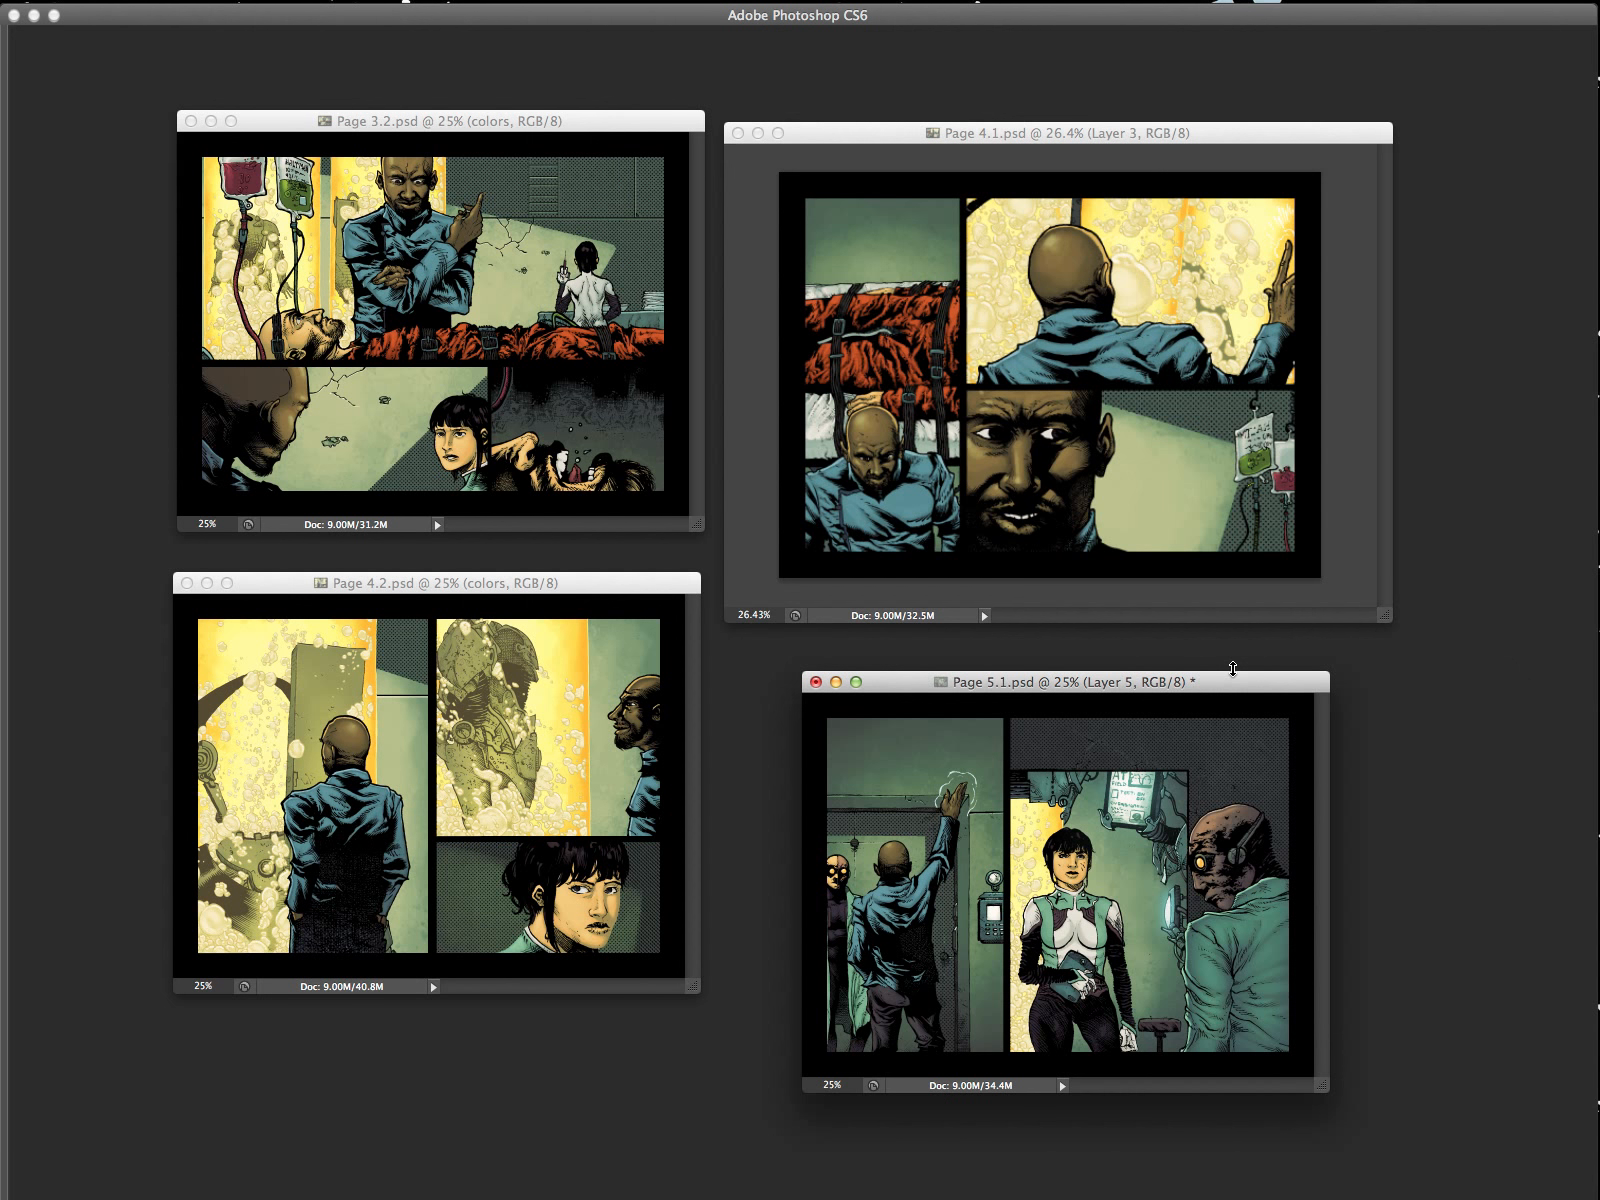
drag(1230, 684, 1163, 653)
Set Page 4.1's zoom to 25% and move the Page 5.1 window up directly beneath it.
click(1025, 135)
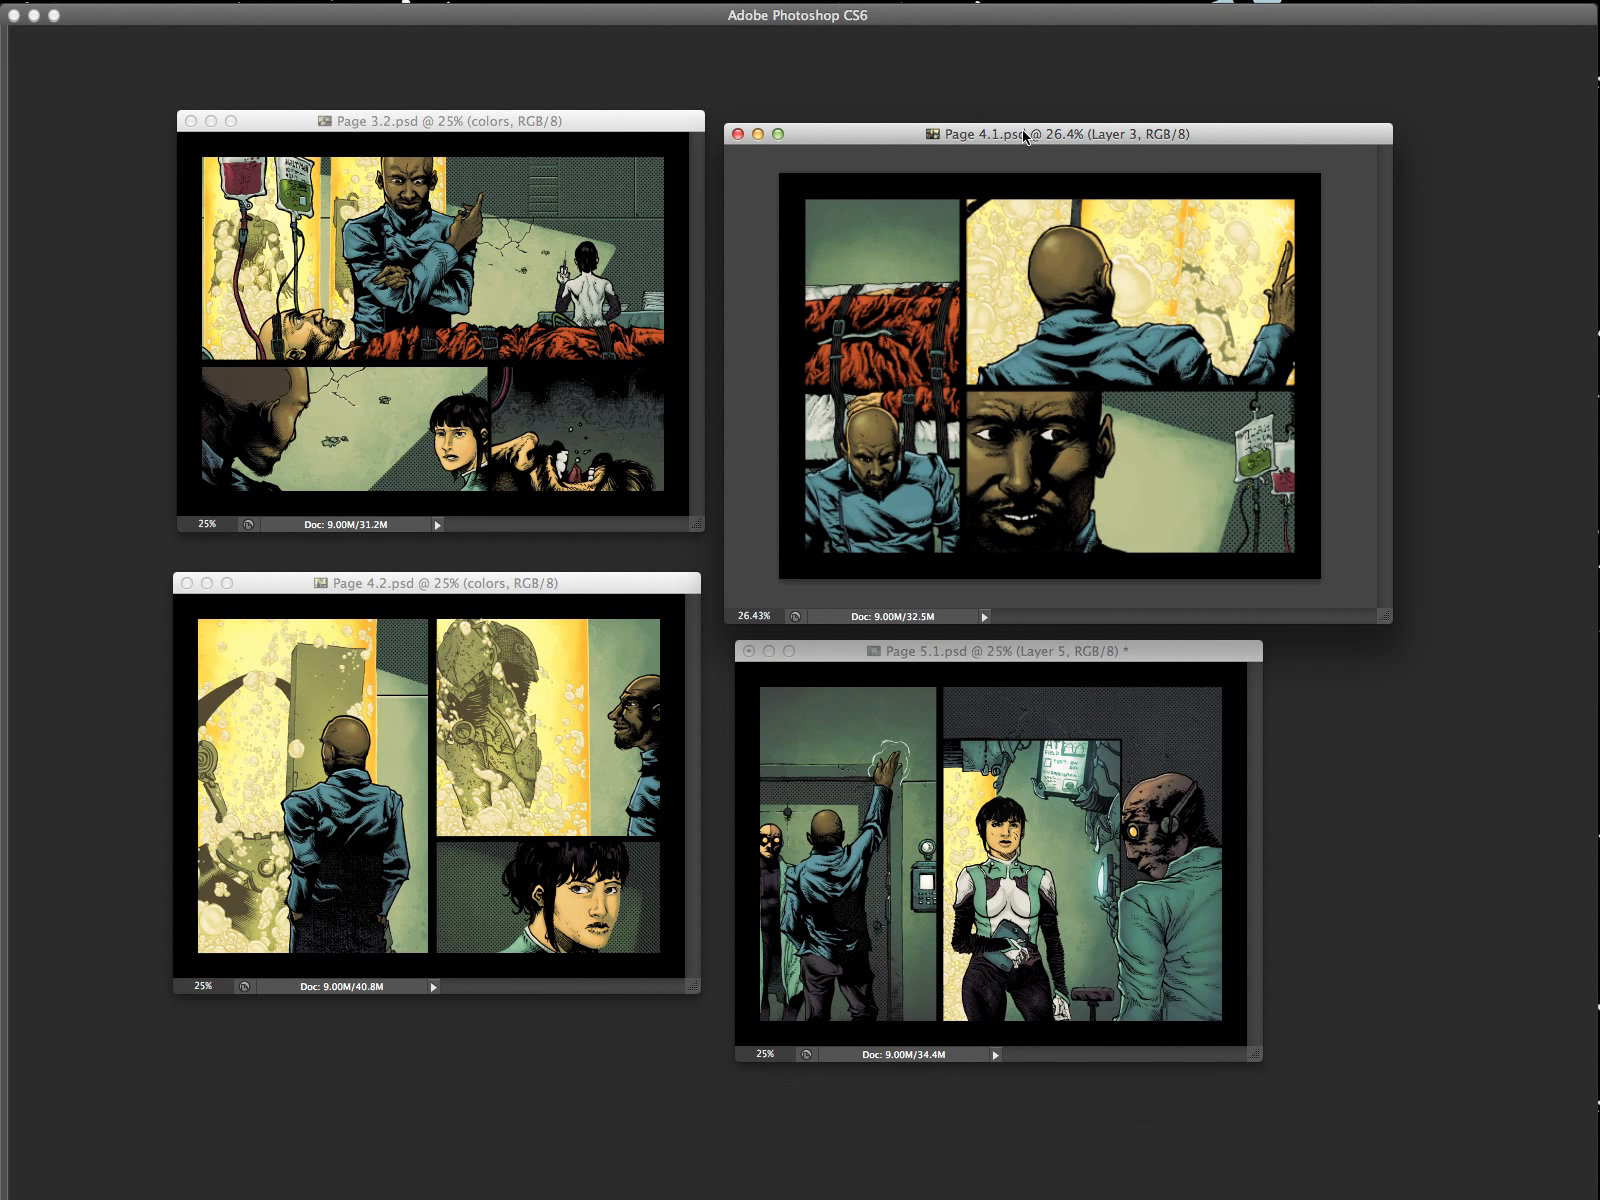
key(super+minus)
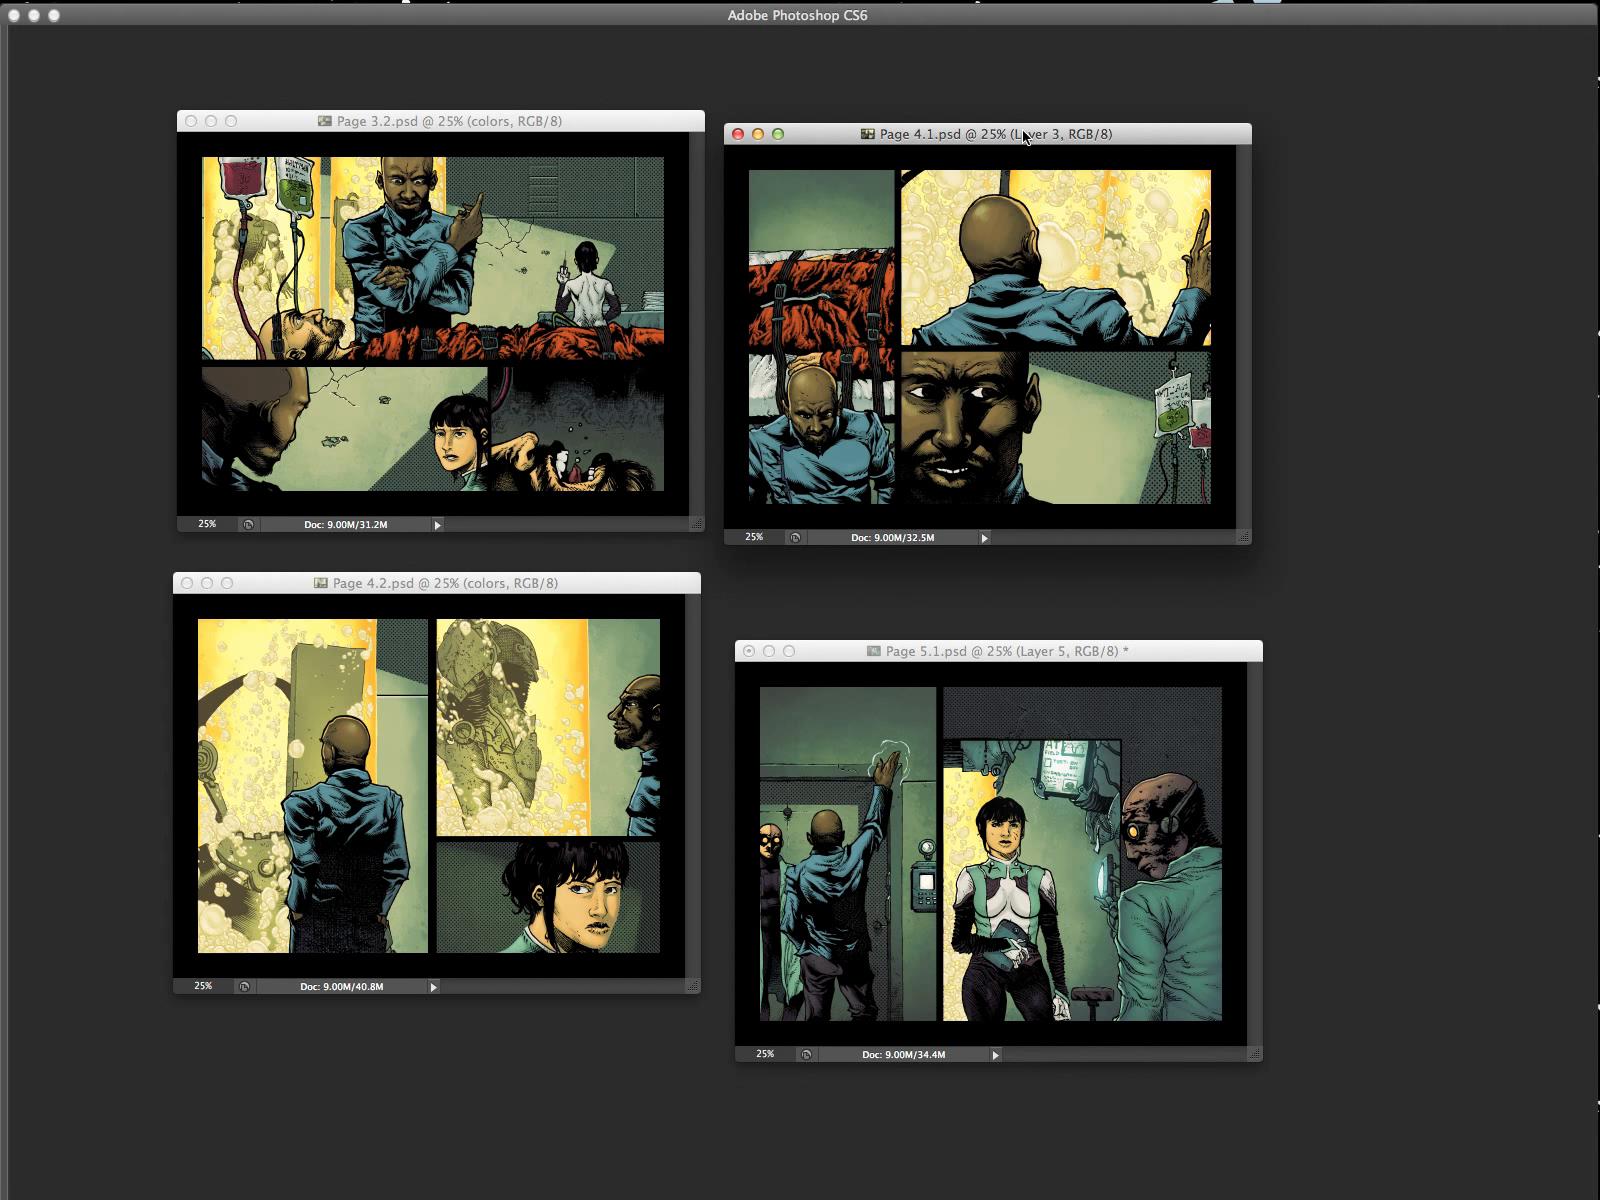
drag(1122, 655, 1151, 572)
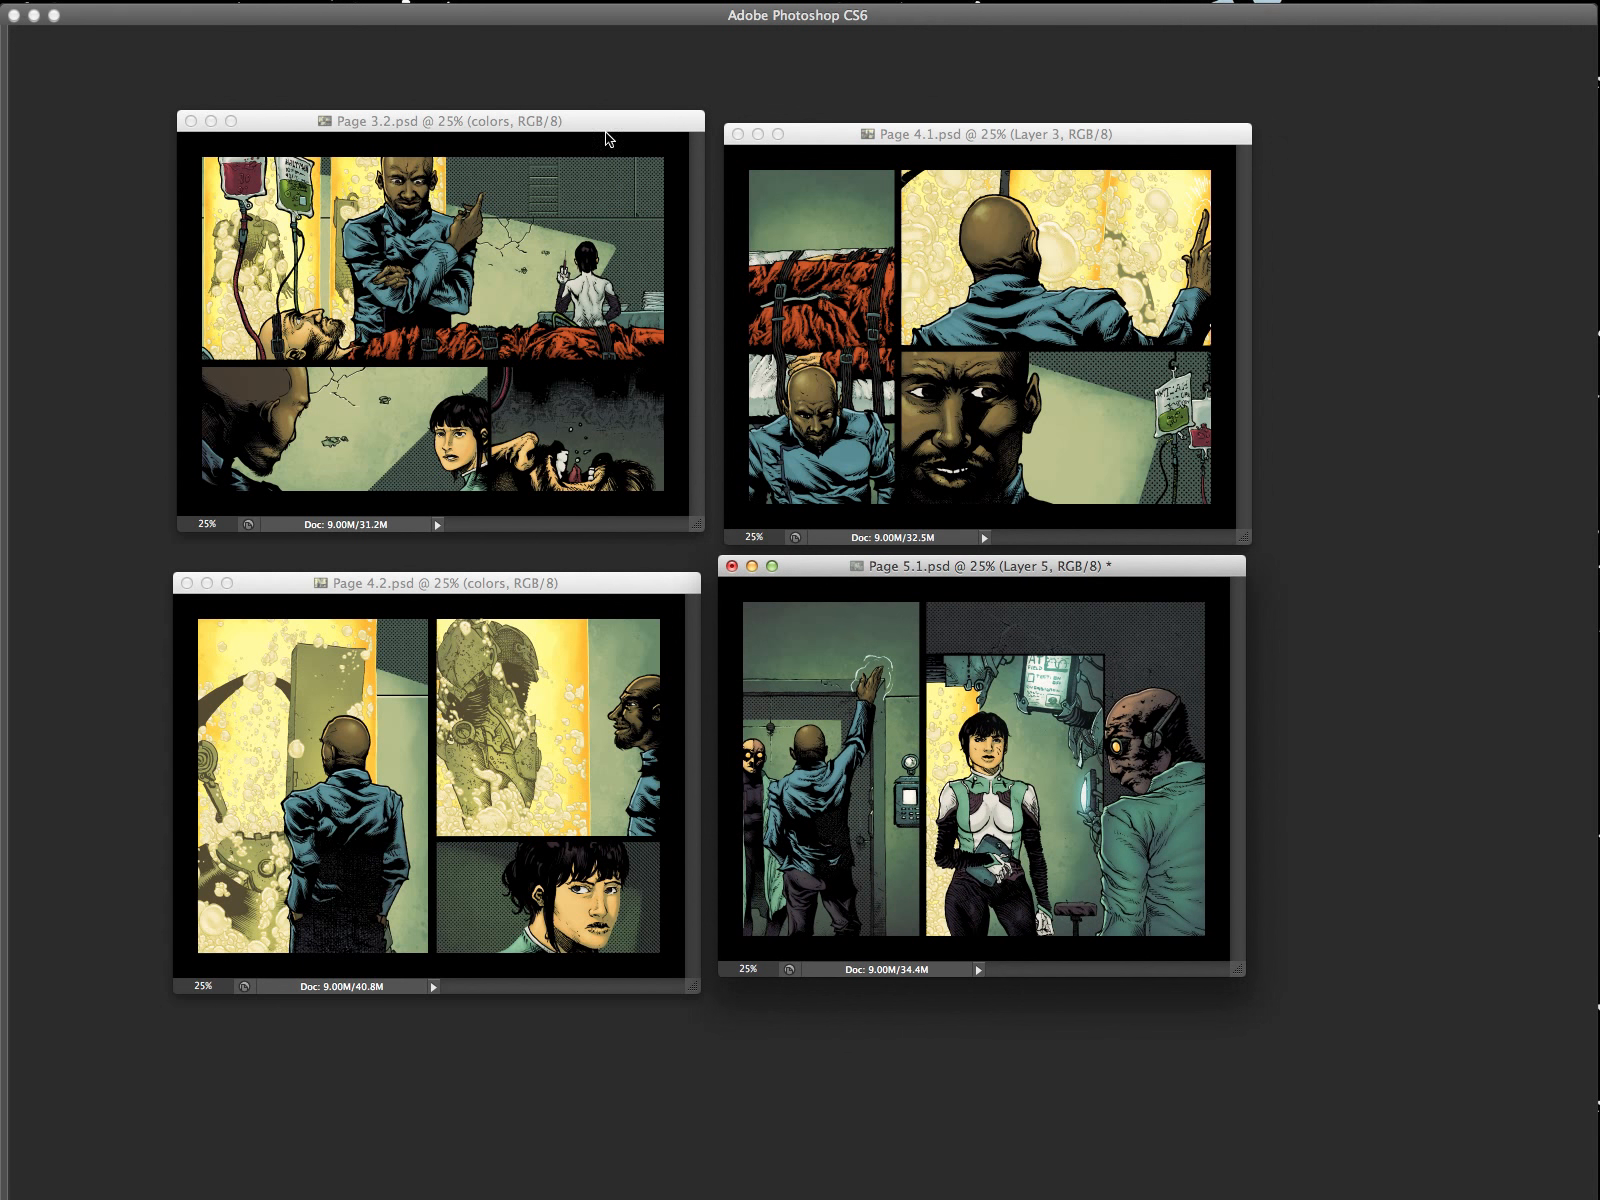
Bring Pages 3.2, 4.1 and 4.2 forward in turn to compare them, then return to Page 5.1 and save it.
click(606, 138)
click(846, 134)
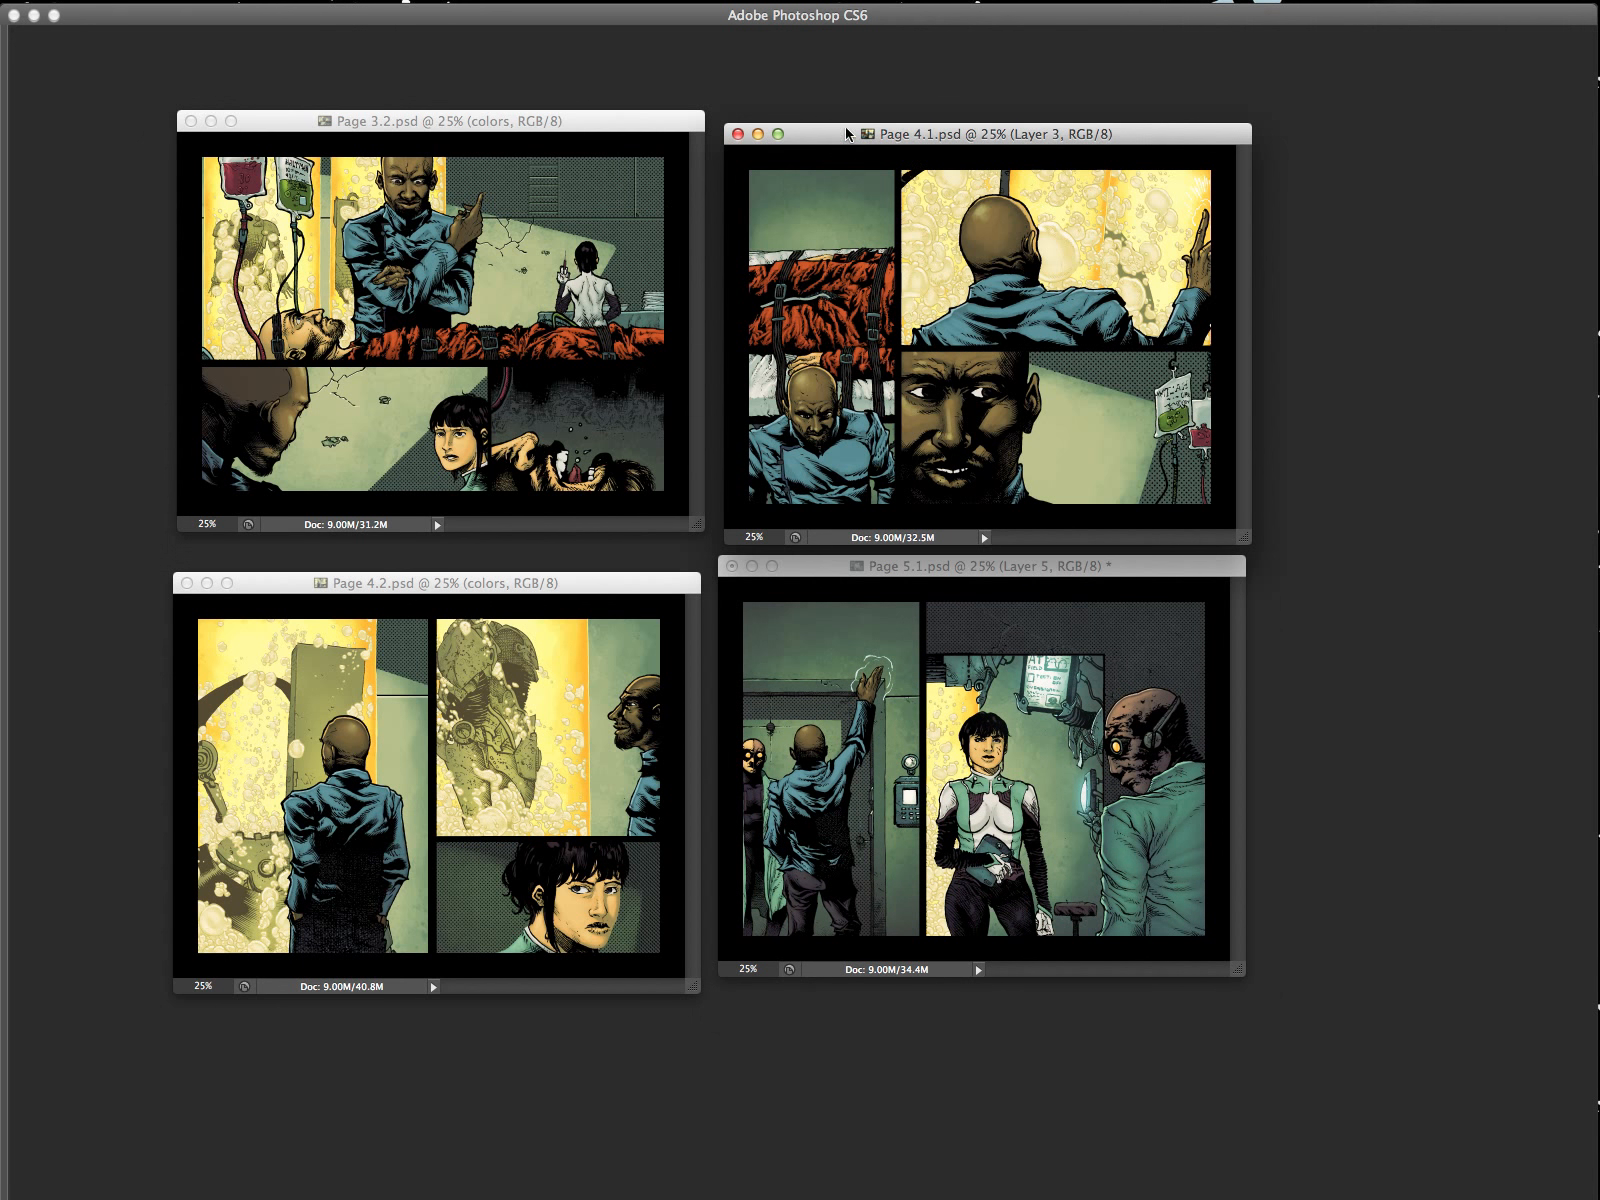
click(622, 590)
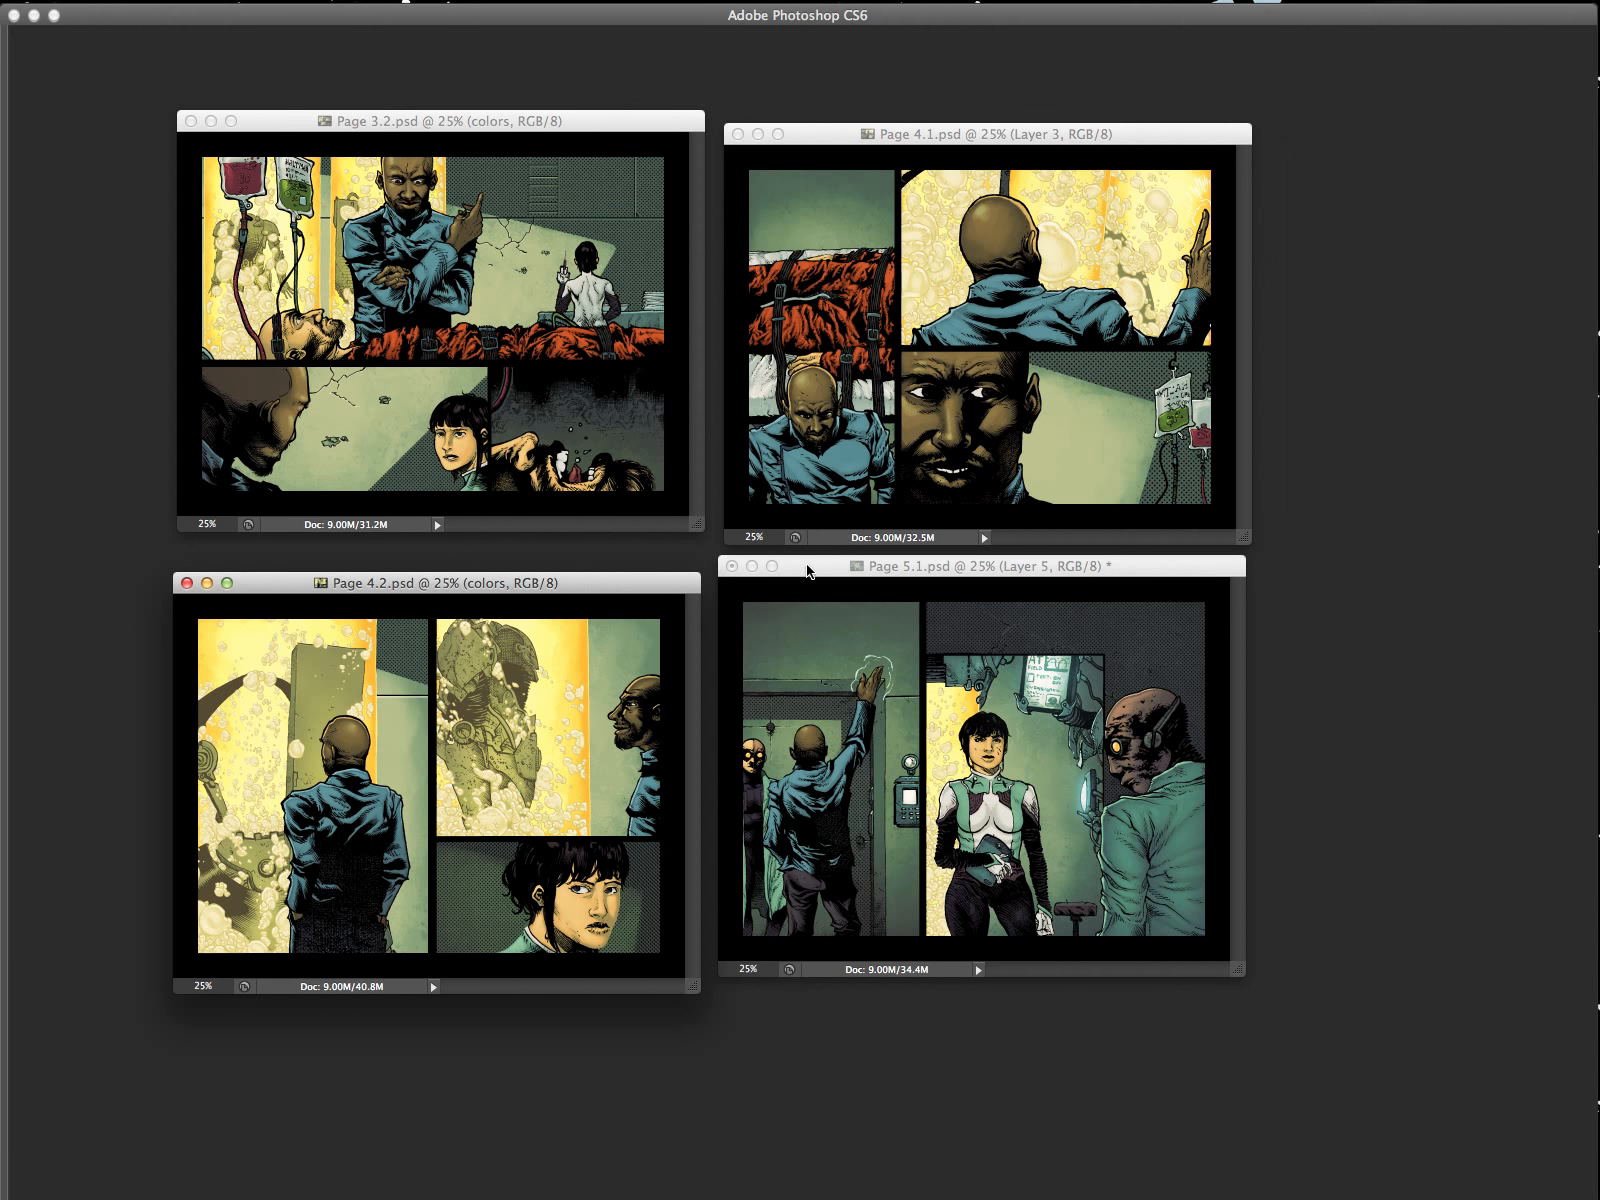
drag(808, 571, 807, 573)
key(super+s)
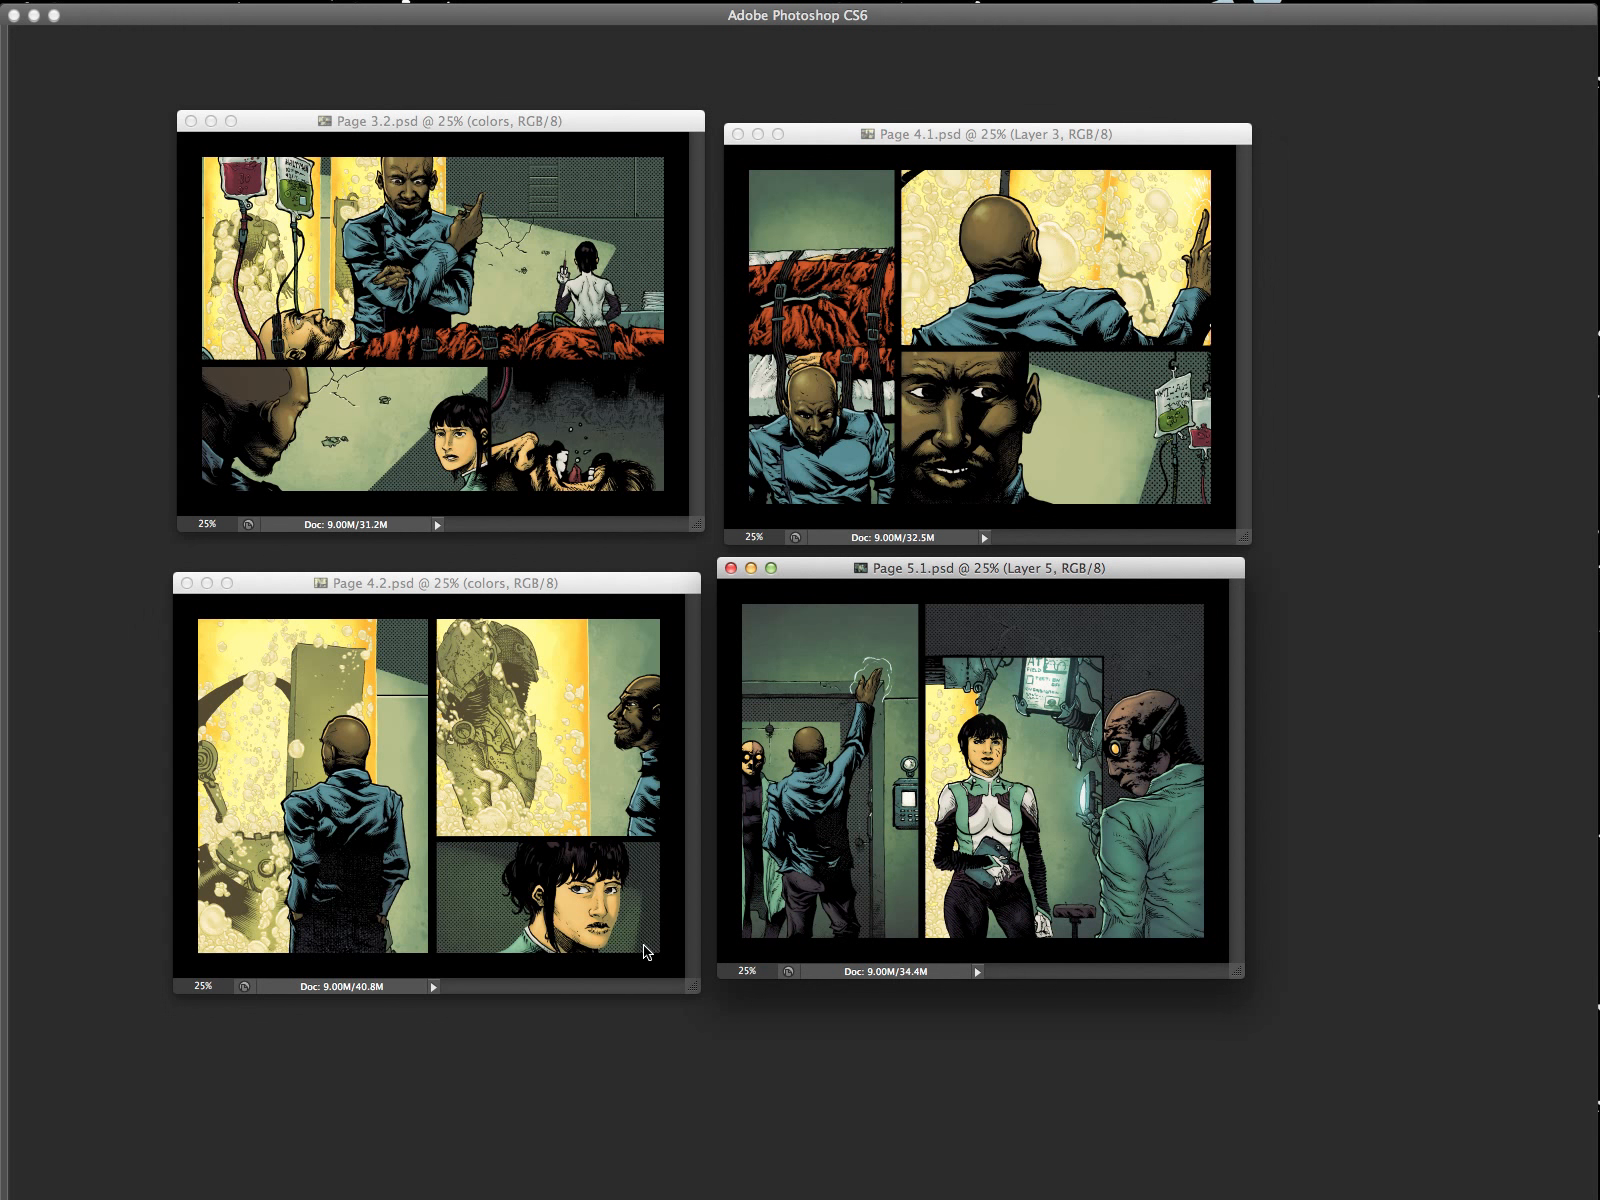